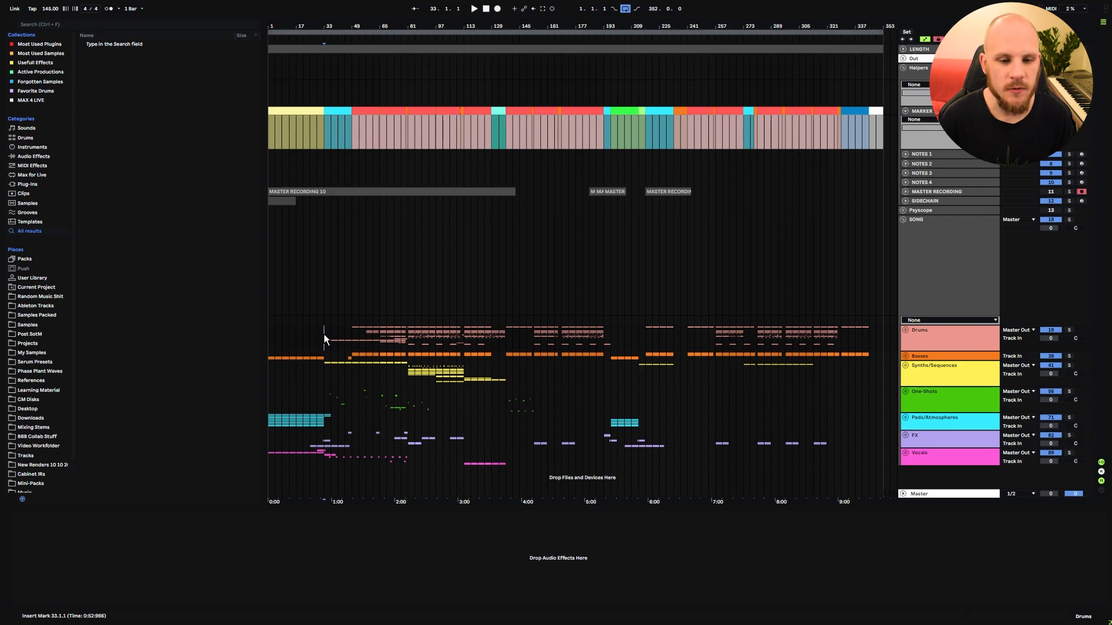
- Mark out the Drums group's build-up up to bar 81 and play the arrangement from bar 33
{"action": "left_click_drag", "start_coordinate": [324, 335], "coordinate": [405, 345]}
{"action": "left_click", "coordinate": [323, 339]}
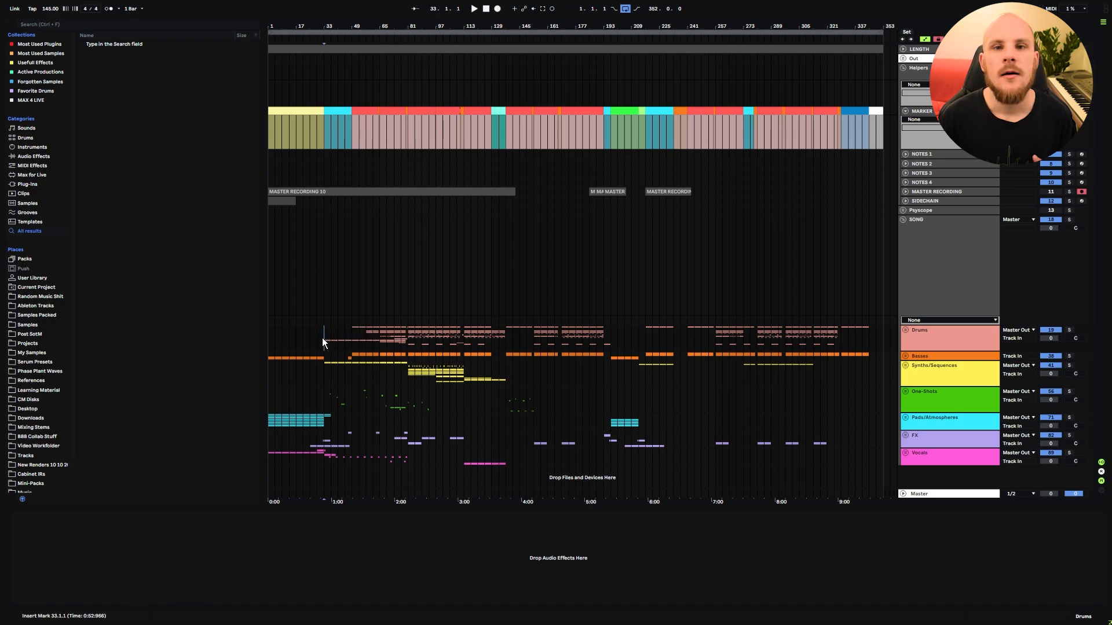
{"action": "left_click_drag", "start_coordinate": [323, 339], "coordinate": [407, 346]}
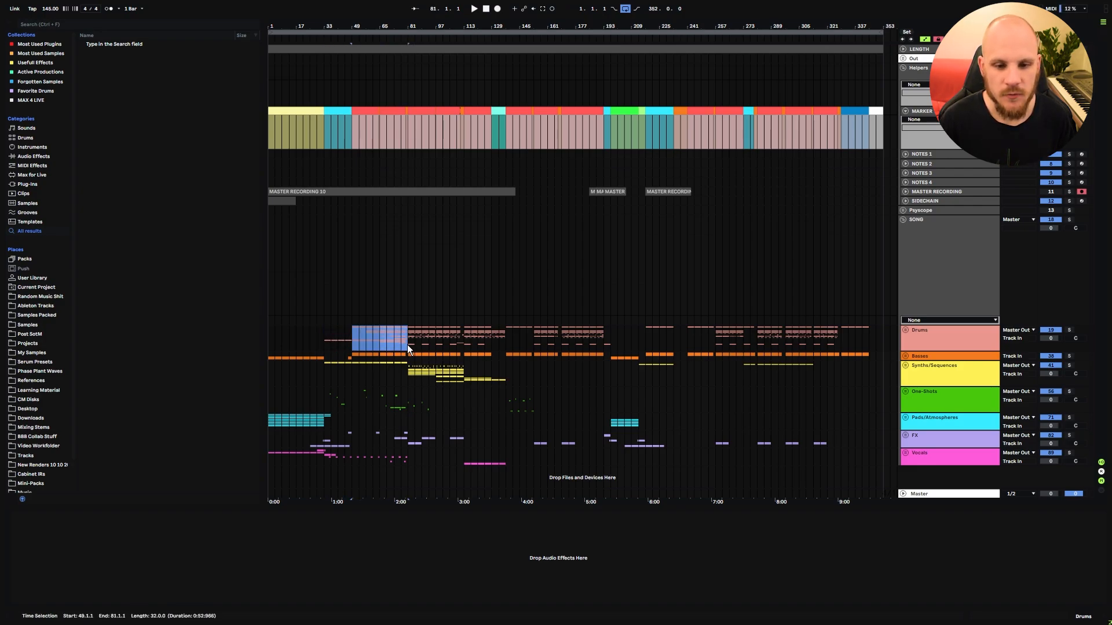
{"action": "left_click", "coordinate": [322, 330]}
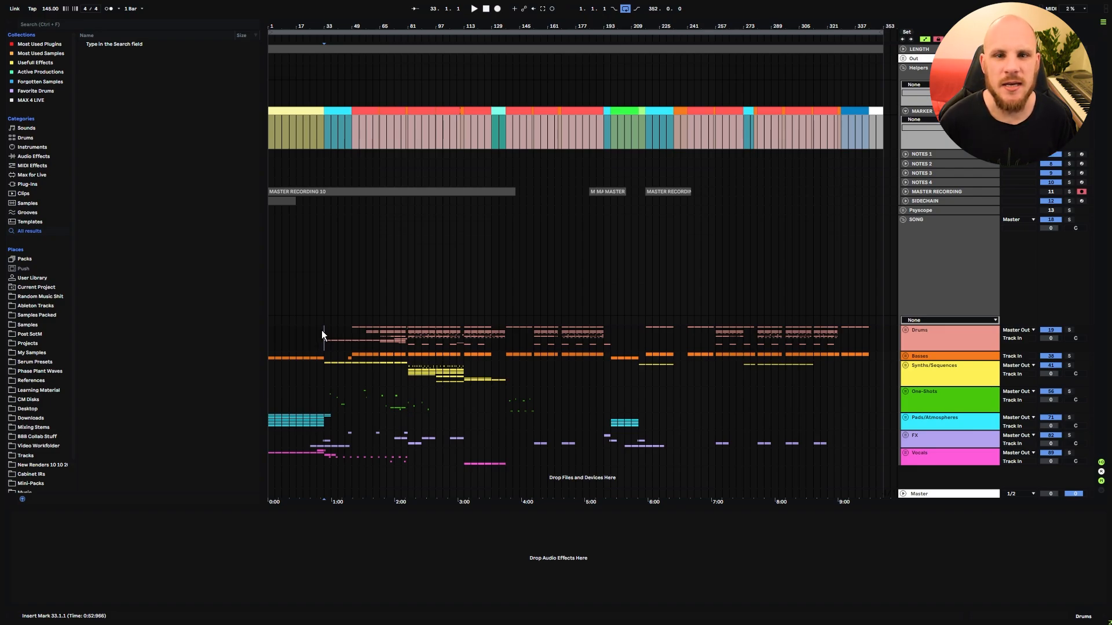
{"action": "key", "text": "space"}
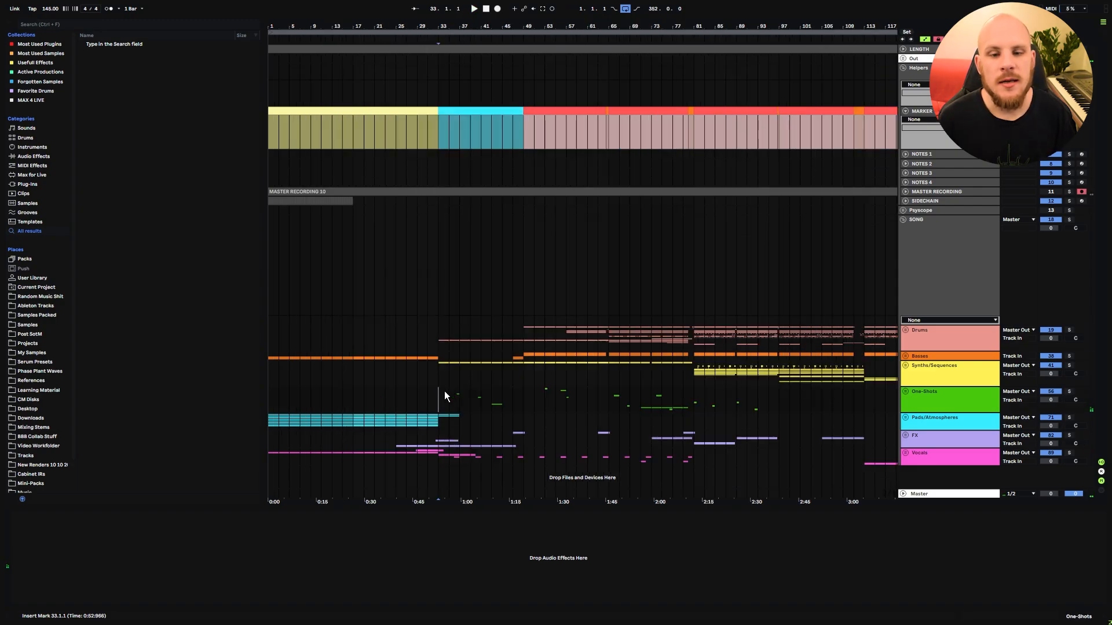
- Add a MIDI track at the end of the One-Shots group and load Omnisphere on it
{"action": "left_click_drag", "start_coordinate": [442, 392], "coordinate": [670, 399]}
{"action": "left_click", "coordinate": [461, 398]}
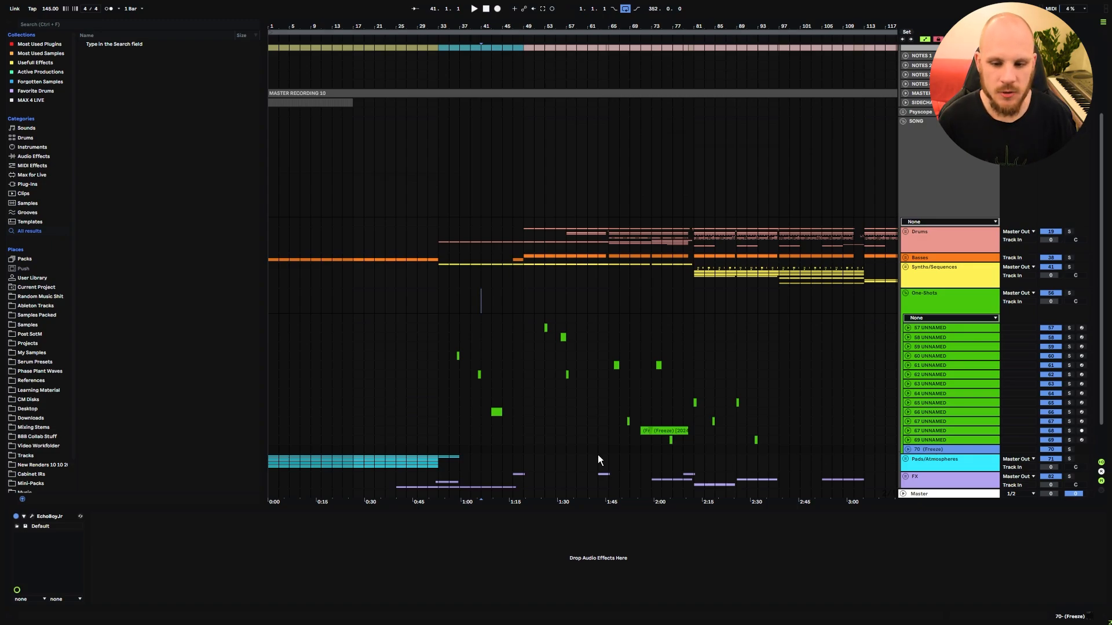
{"action": "key", "text": "ctrl+shift+t"}
{"action": "right_click", "coordinate": [495, 450]}
{"action": "right_click", "coordinate": [496, 451]}
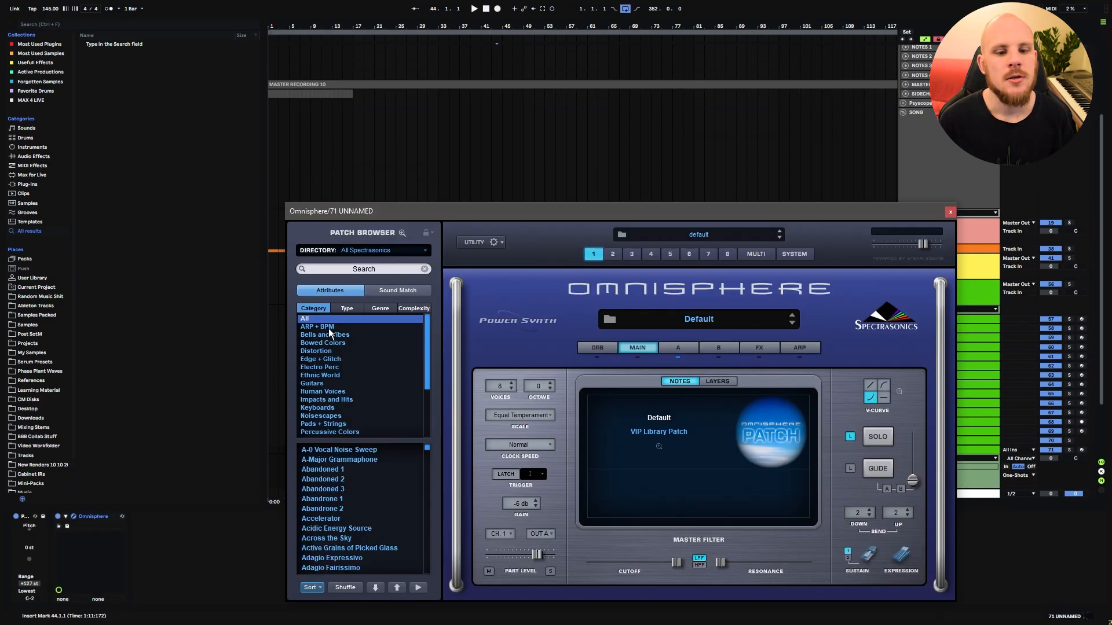
- Load the Karplus Motion patch from a shuffled list of Omnisphere's ARP + BPM category
{"action": "left_click", "coordinate": [328, 328]}
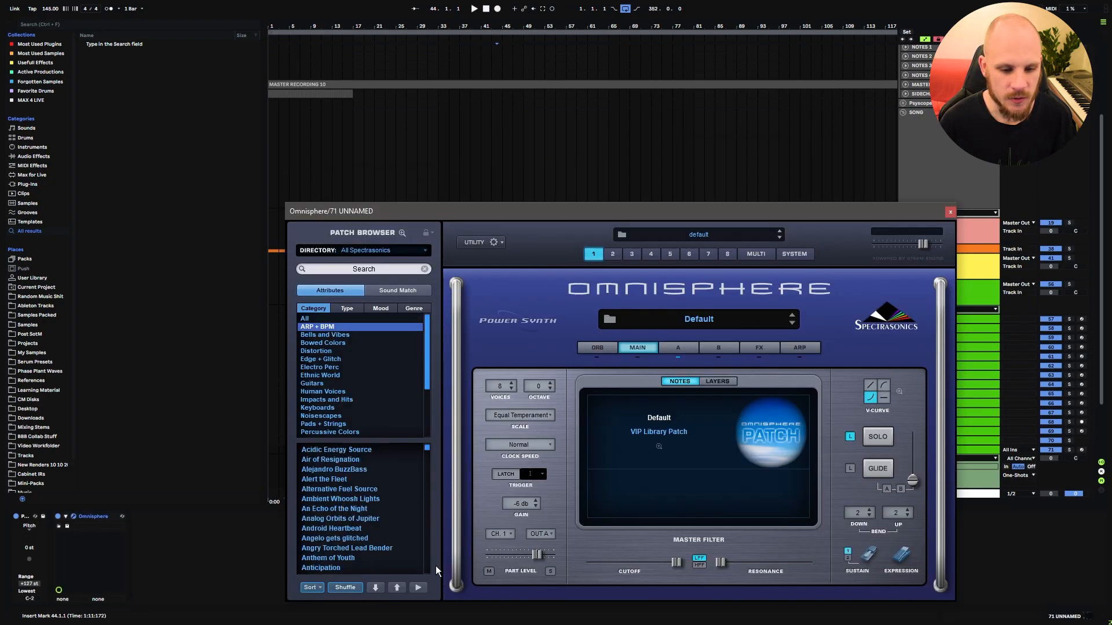
{"action": "left_click", "coordinate": [348, 587]}
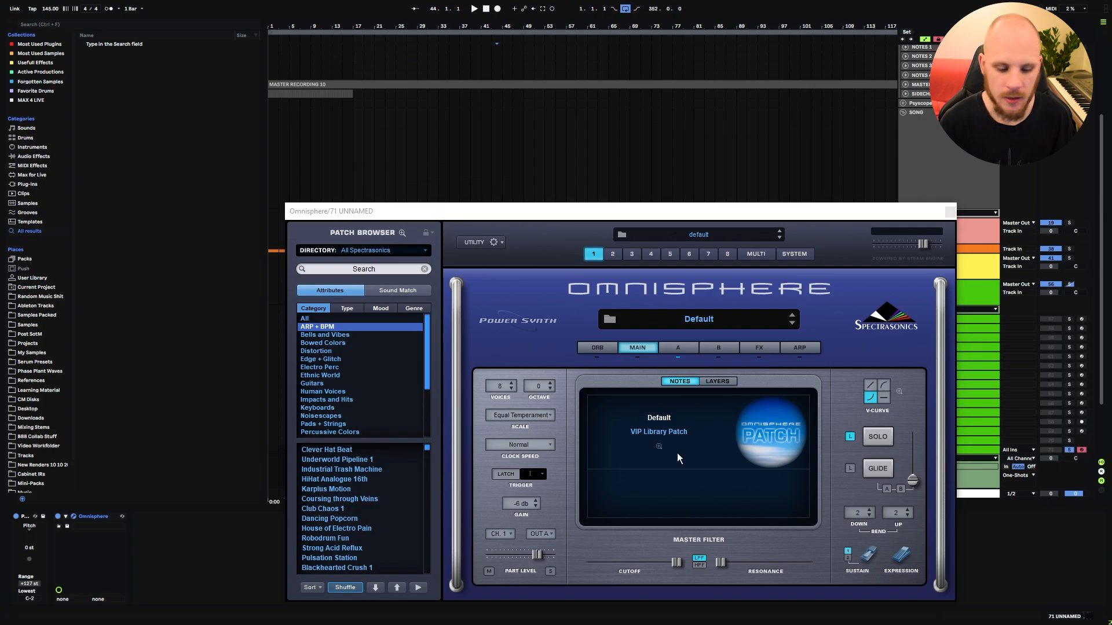
{"action": "left_click", "coordinate": [332, 489]}
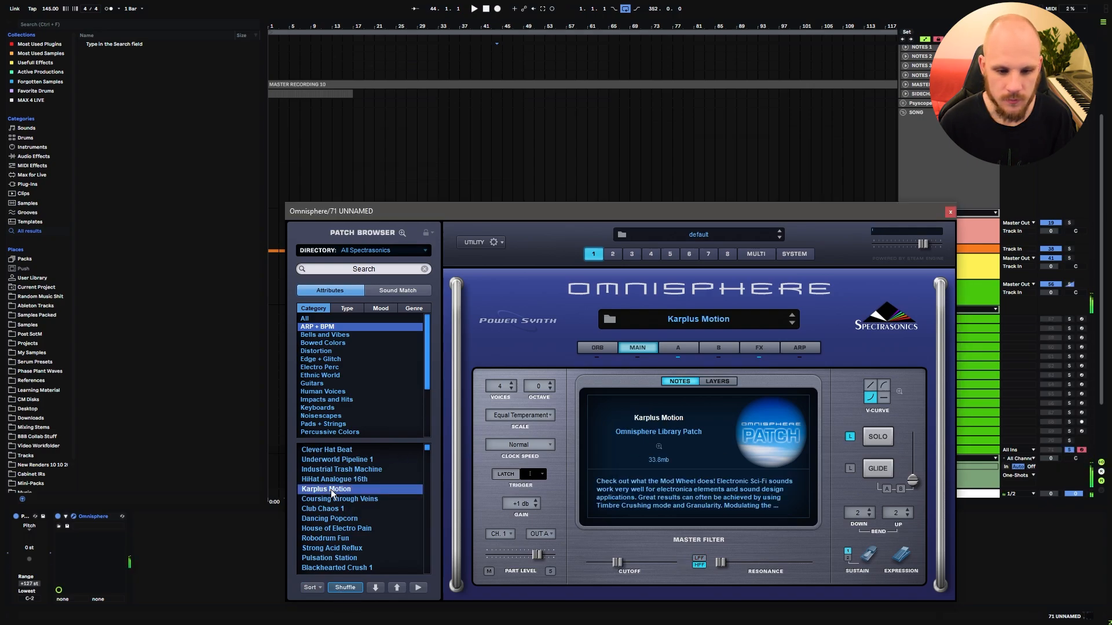
- Move the Omnisphere window clear of the track headers and duplicate track 71
{"action": "left_click_drag", "start_coordinate": [443, 217], "coordinate": [255, 99]}
{"action": "left_click", "coordinate": [929, 450]}
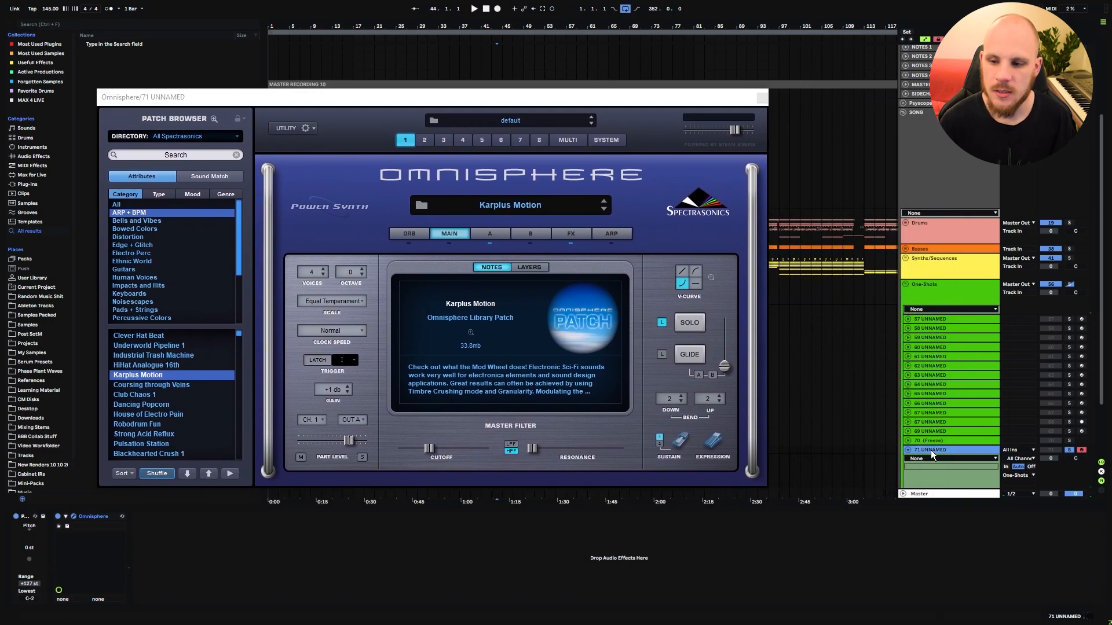
{"action": "key", "text": "ctrl+d"}
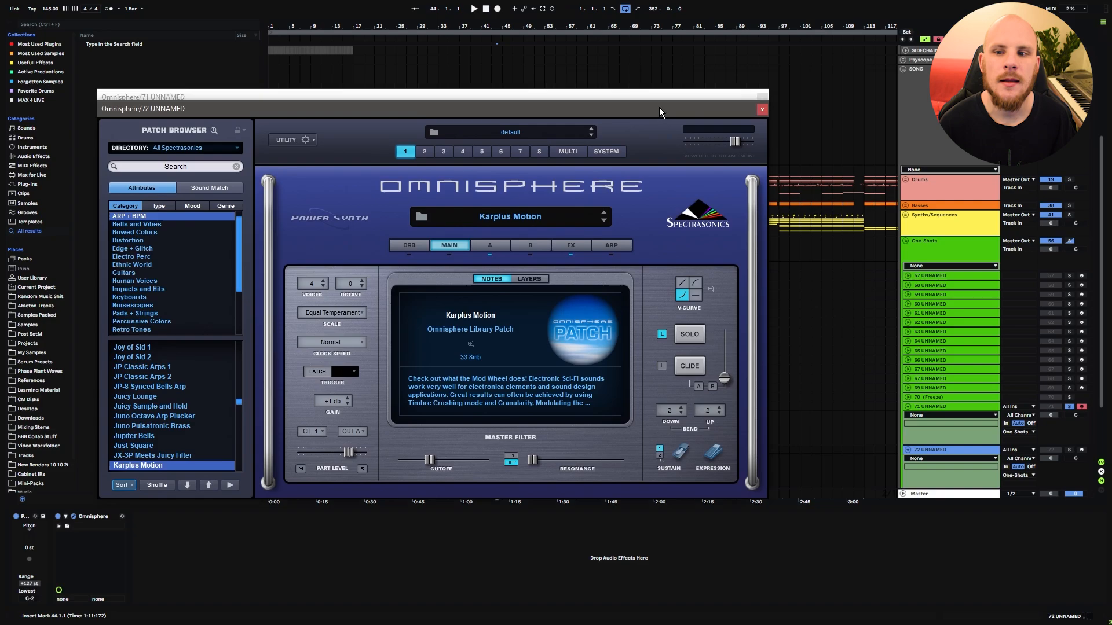
- Audition the patches from Club Chaos 1 to Strong Acid Reflux on track 71, and show the last one's layer B settings
{"action": "left_click_drag", "start_coordinate": [353, 94], "coordinate": [429, 112]}
{"action": "left_click", "coordinate": [214, 410]}
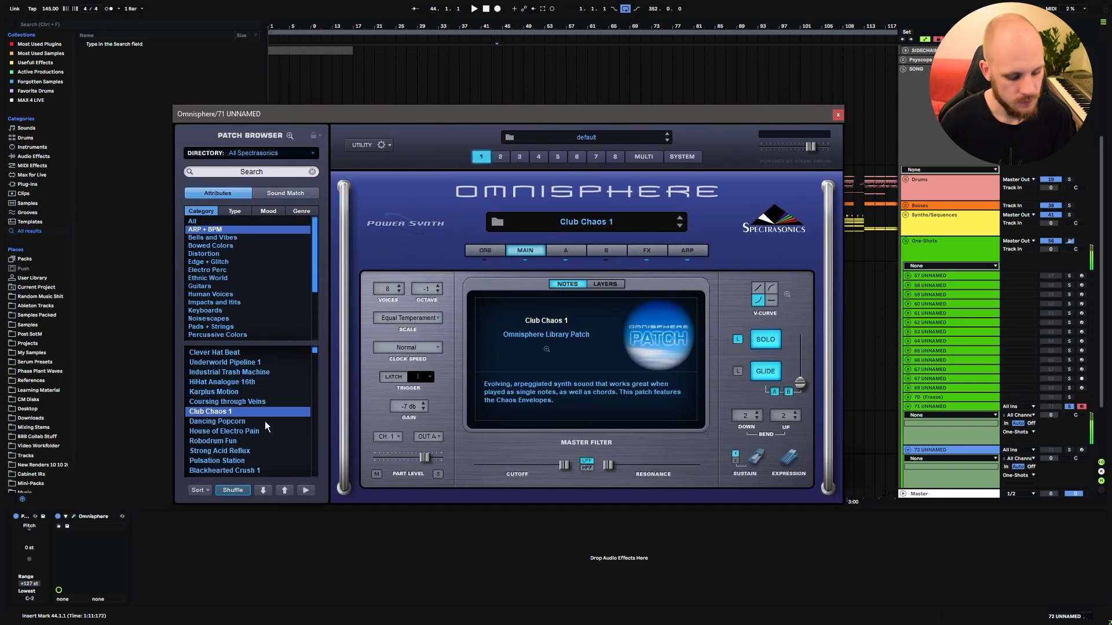
{"action": "left_click", "coordinate": [229, 424]}
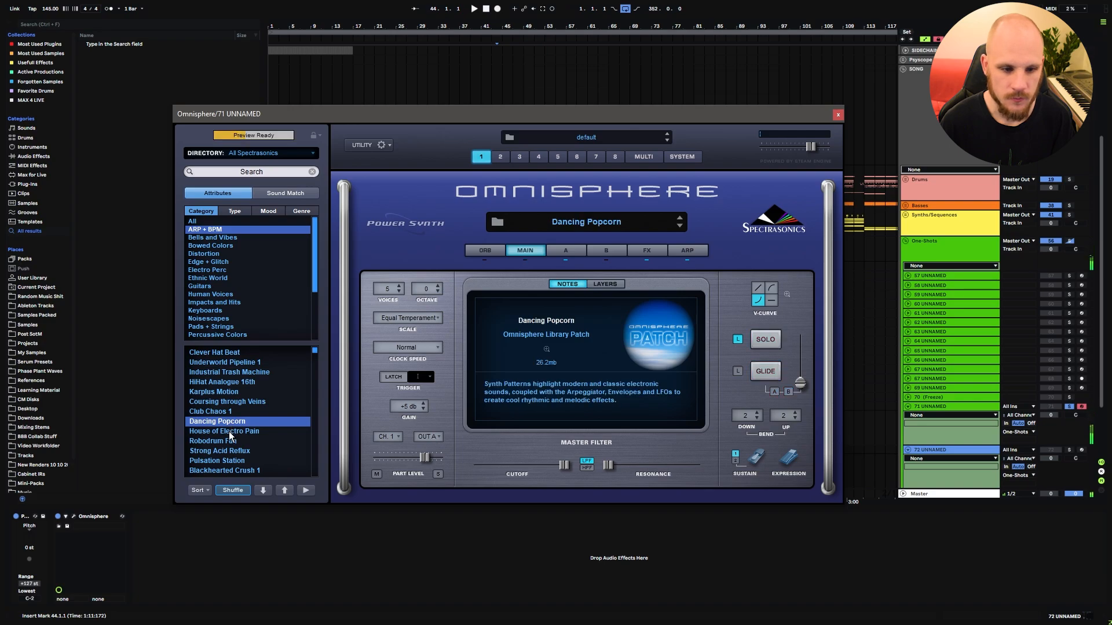
{"action": "left_click", "coordinate": [230, 434]}
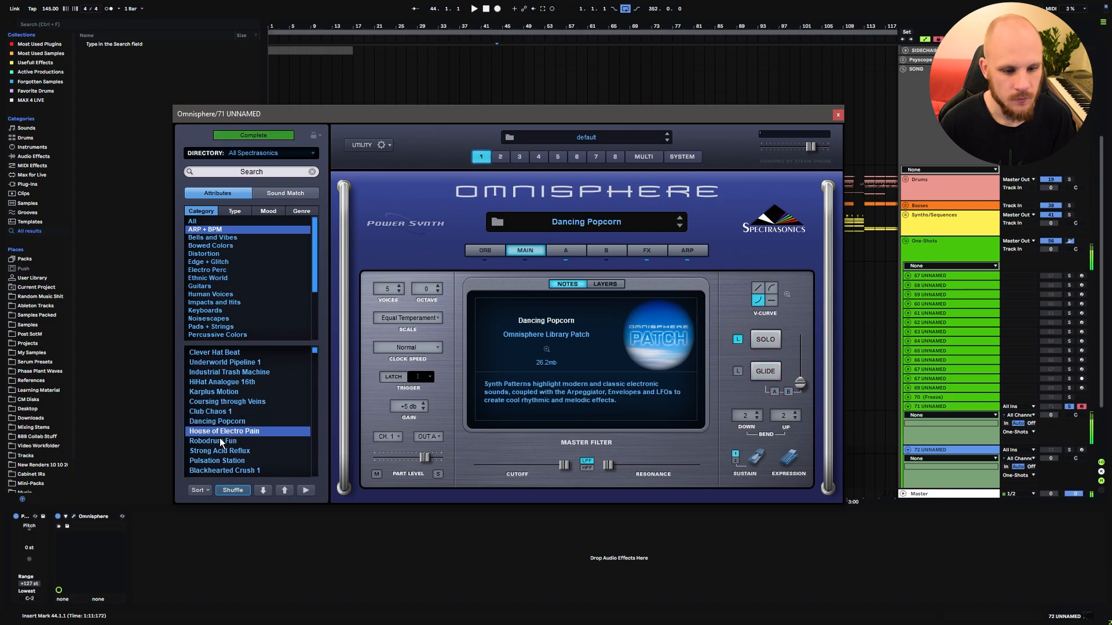
{"action": "left_click", "coordinate": [218, 441]}
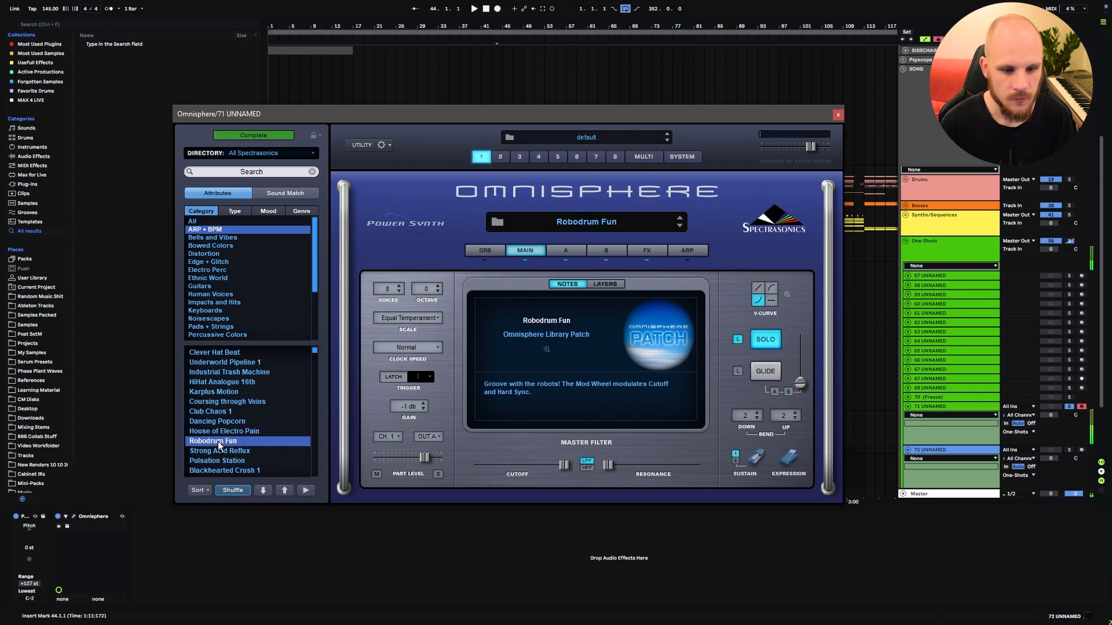
{"action": "left_click", "coordinate": [220, 452]}
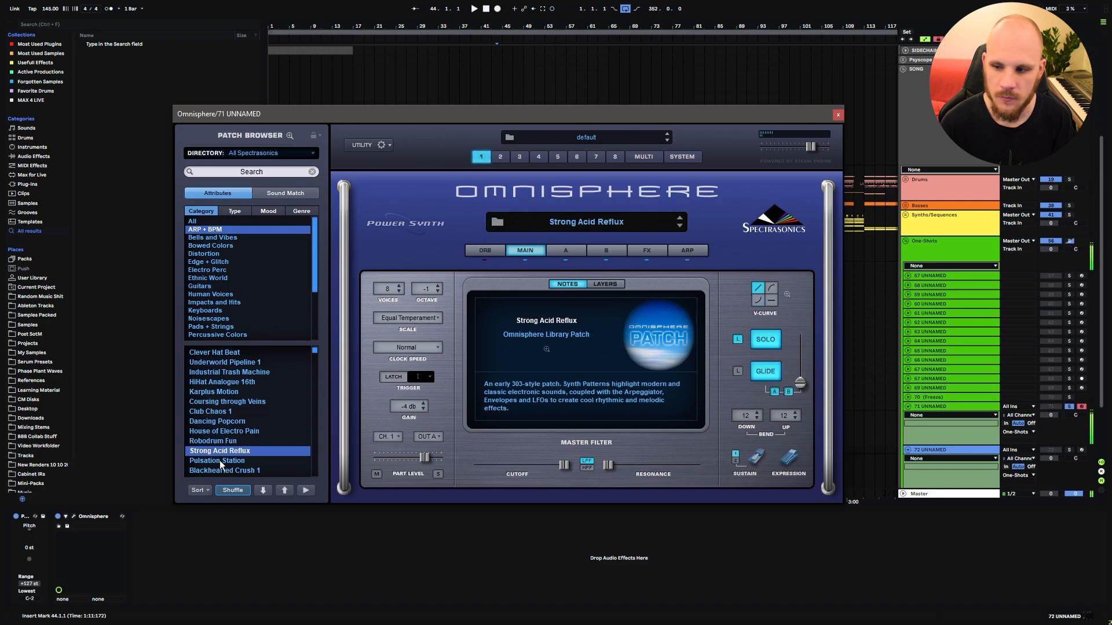
{"action": "left_click", "coordinate": [606, 250]}
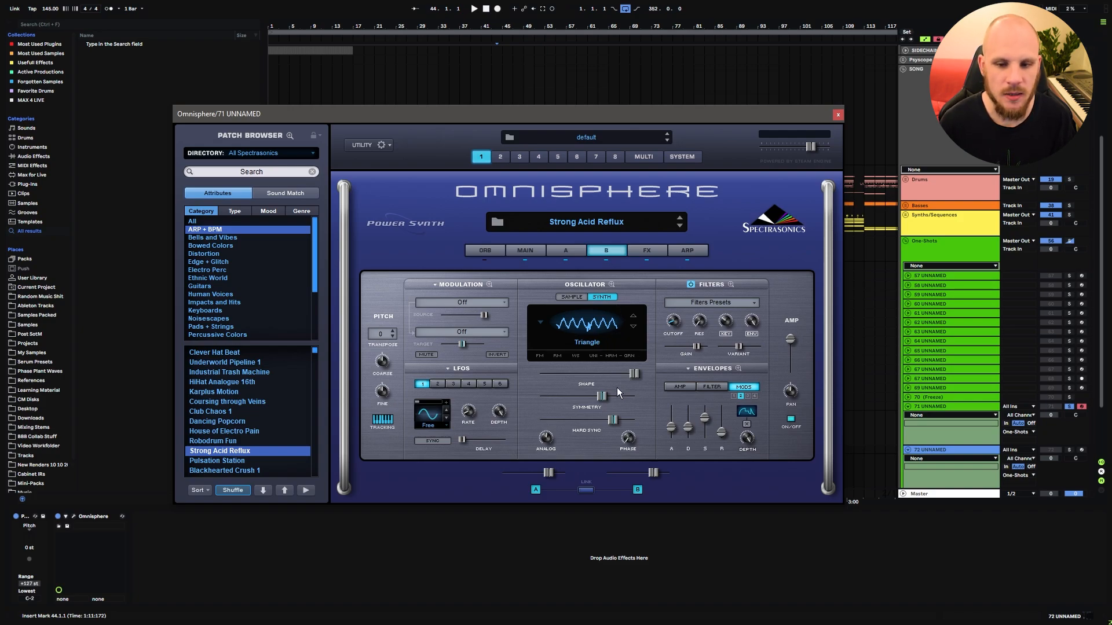
- Select the Omnisphere tracks 71 to 86 in the One-Shots group and take track 71 out of solo
{"action": "left_click", "coordinate": [944, 407]}
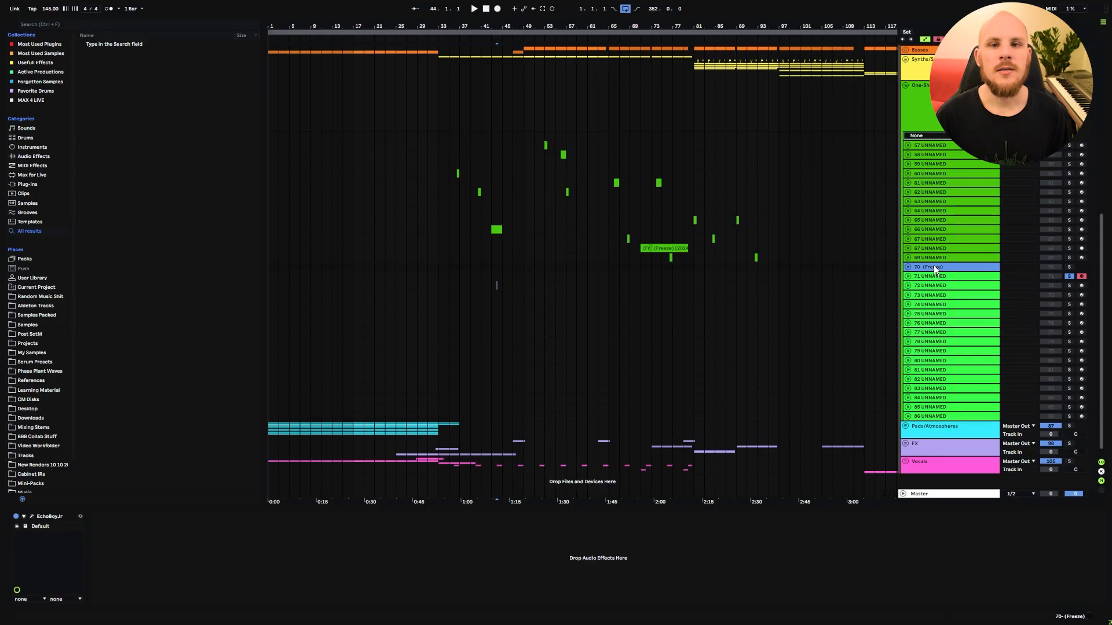
{"action": "left_click", "coordinate": [926, 277]}
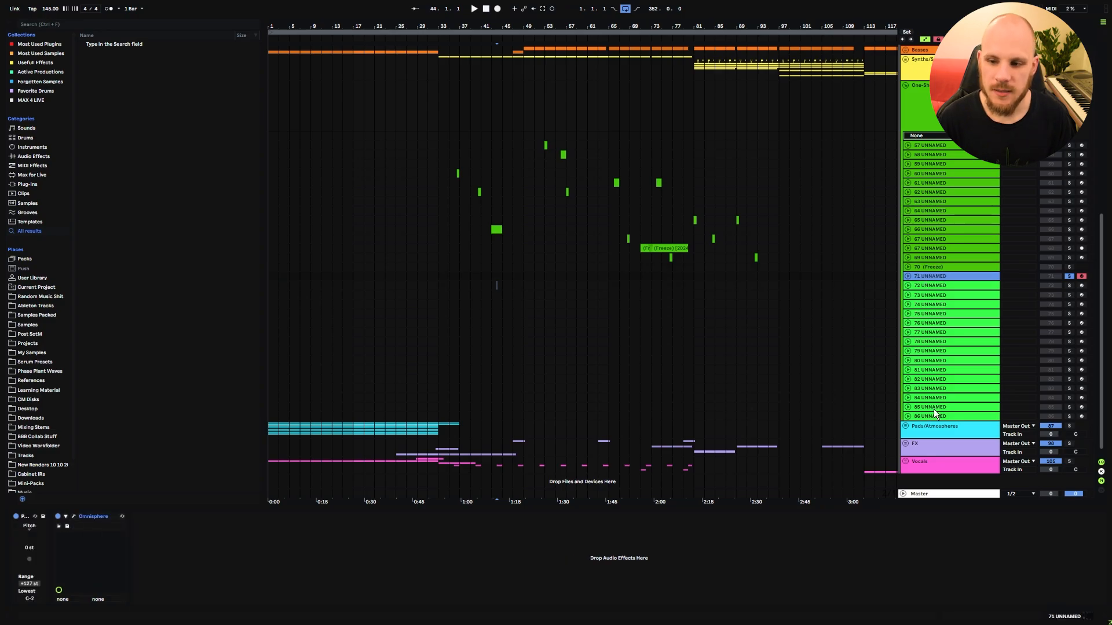
{"action": "left_click", "coordinate": [930, 415], "text": "shift"}
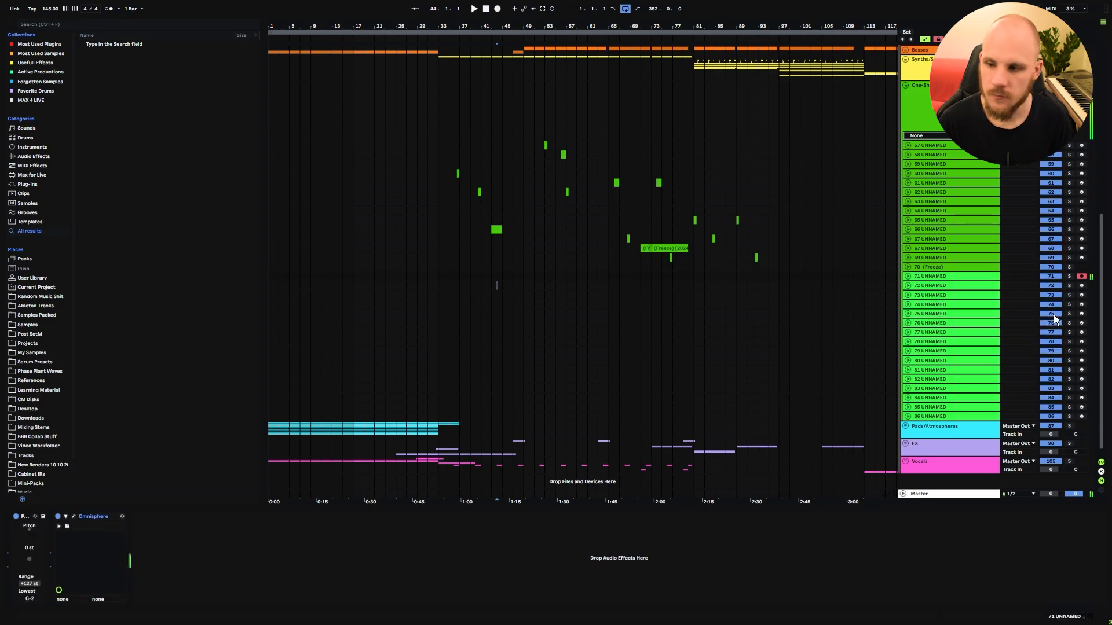
- Arm tracks 72 to 77 one after another and audition the patch on each
{"action": "left_click", "coordinate": [1081, 286]}
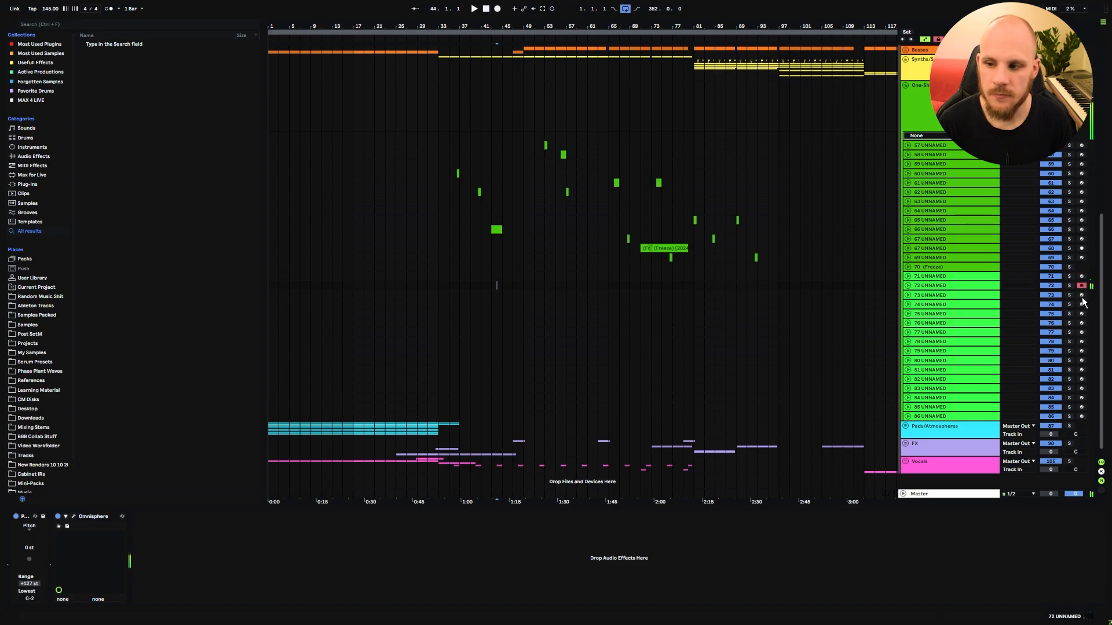
{"action": "left_click", "coordinate": [1081, 295]}
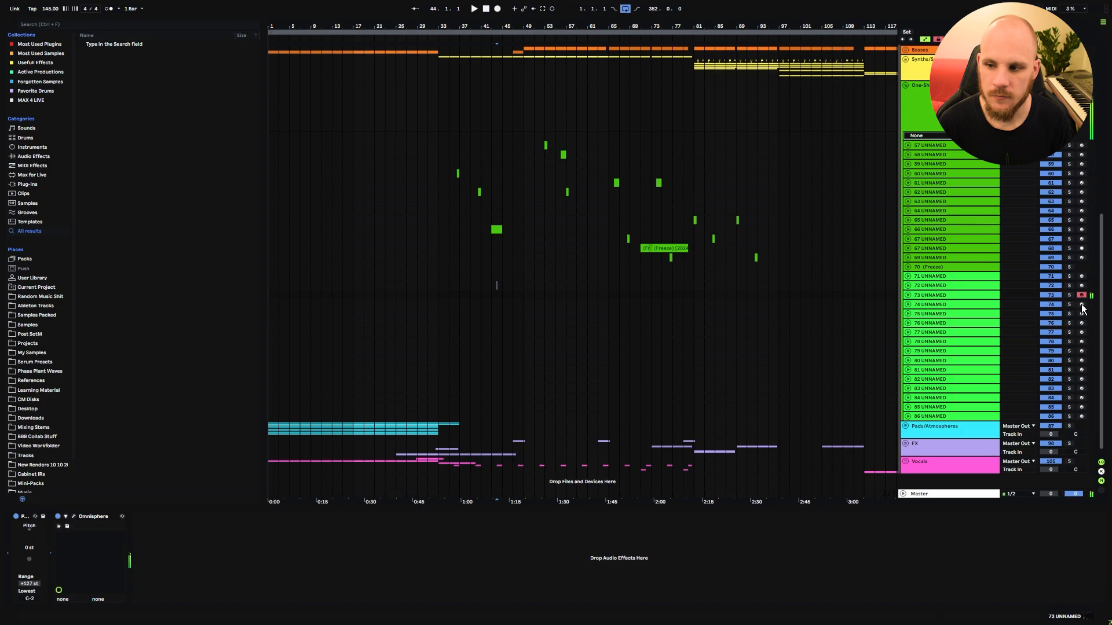
{"action": "left_click", "coordinate": [1081, 305]}
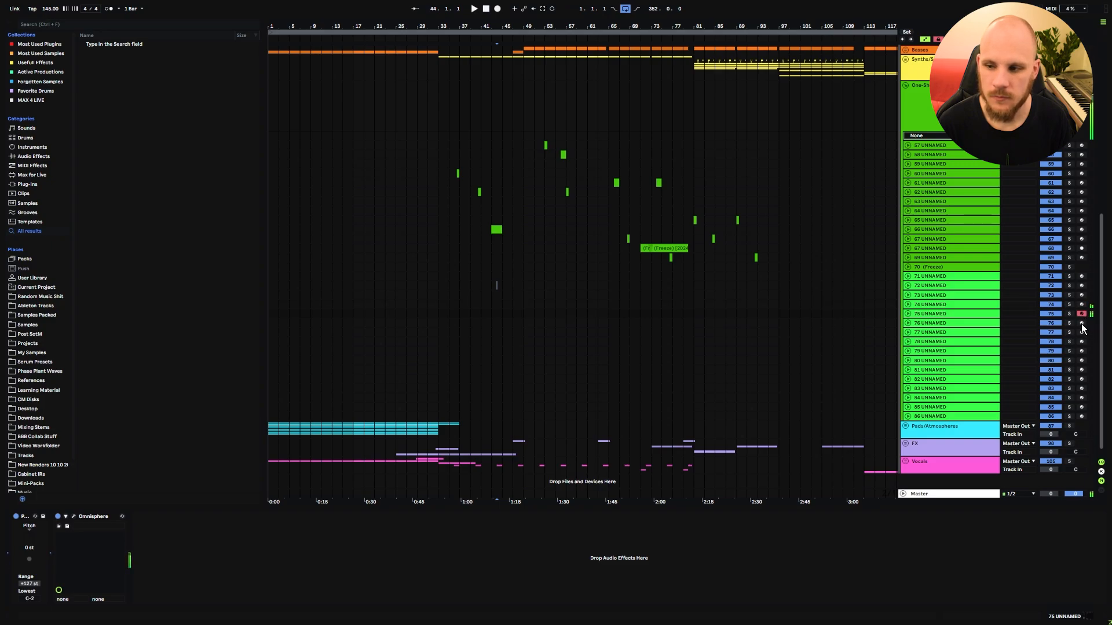
{"action": "left_click", "coordinate": [1081, 324]}
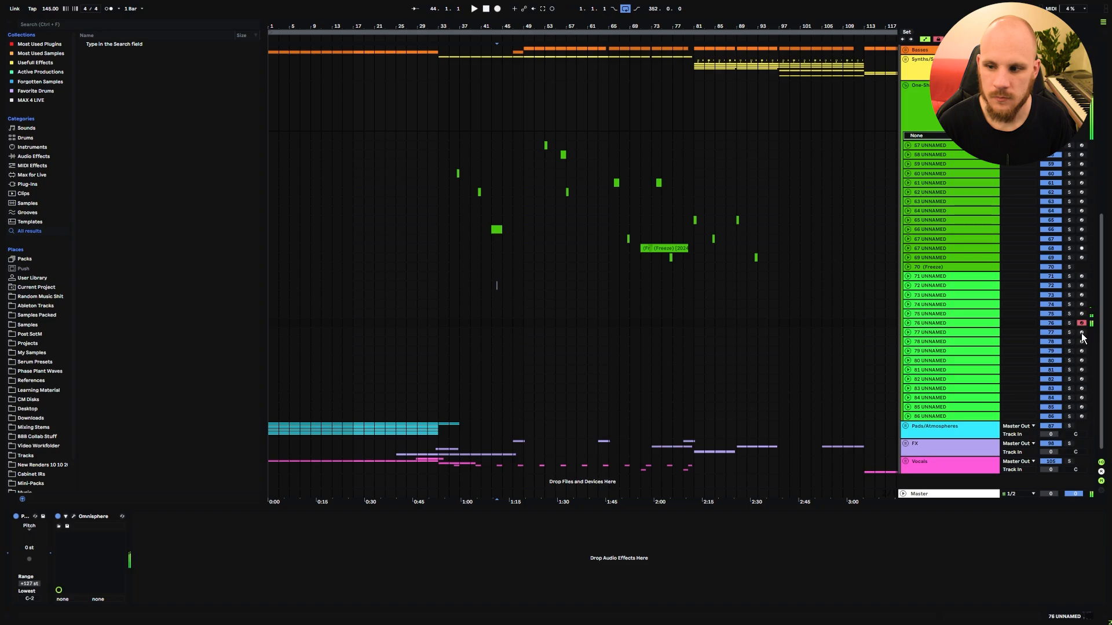
{"action": "left_click", "coordinate": [1081, 333]}
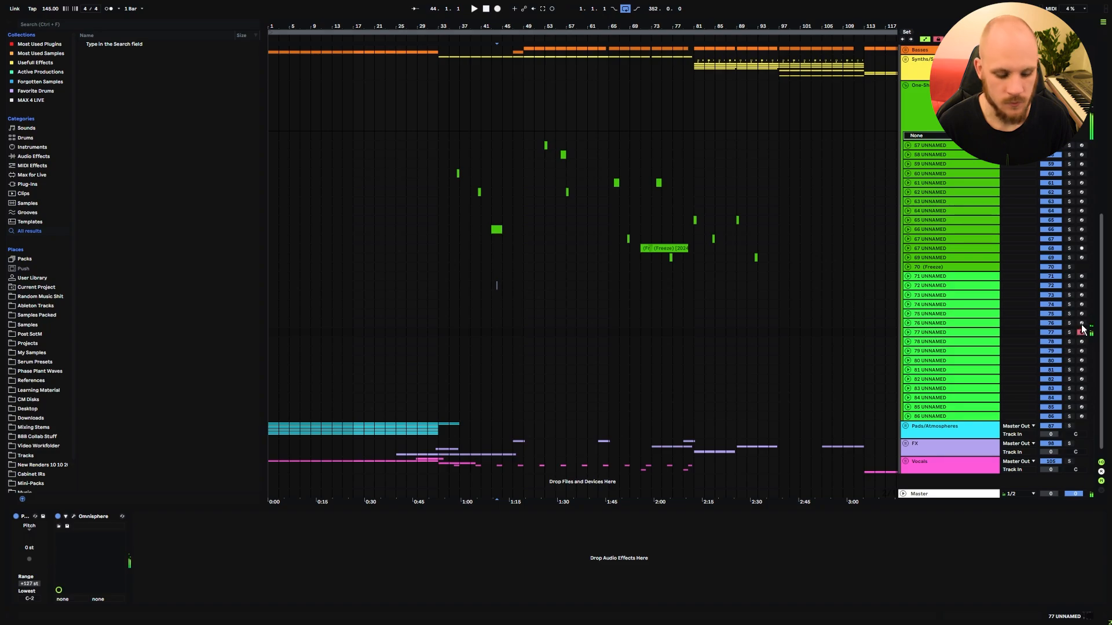
{"action": "key", "text": "z"}
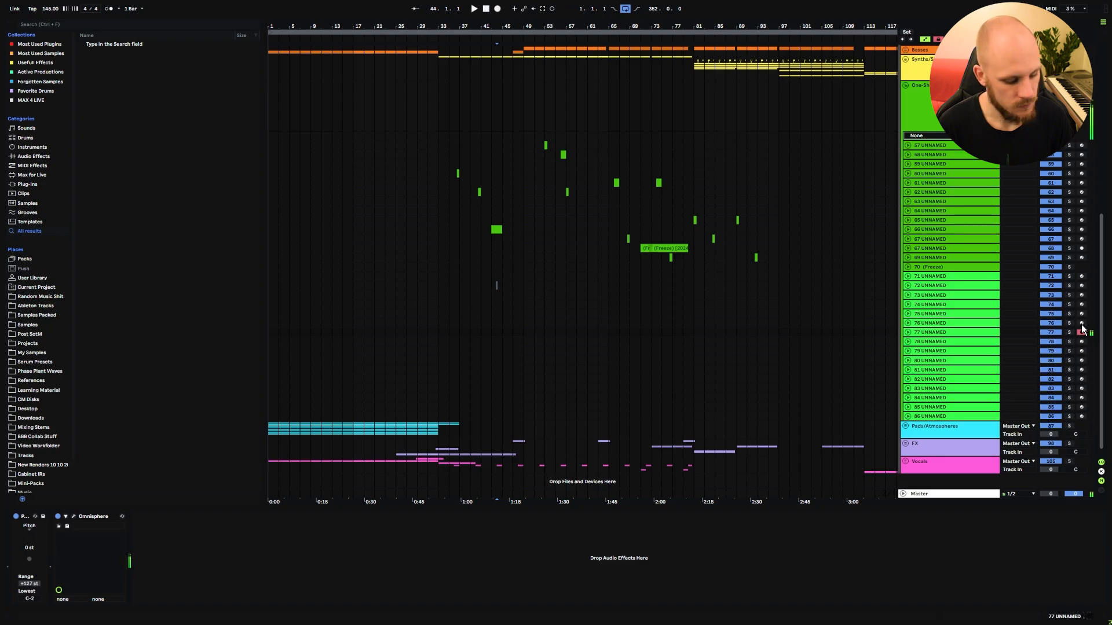
{"action": "key", "text": "x"}
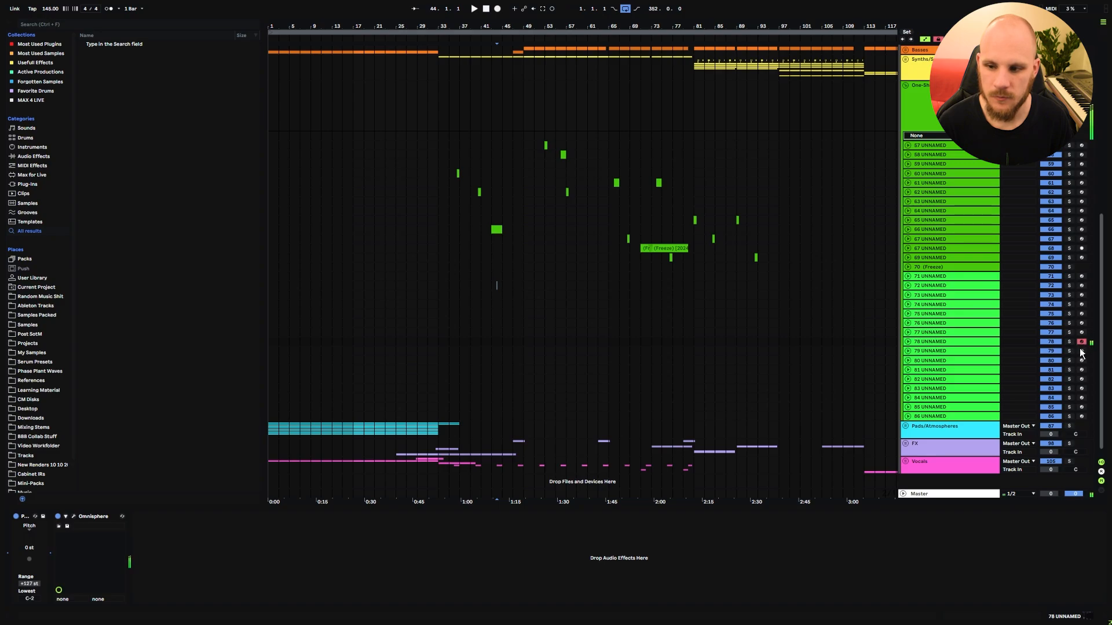
- Arm the remaining Omnisphere tracks from 79 onward one after another and audition their patches
{"action": "left_click", "coordinate": [1081, 351]}
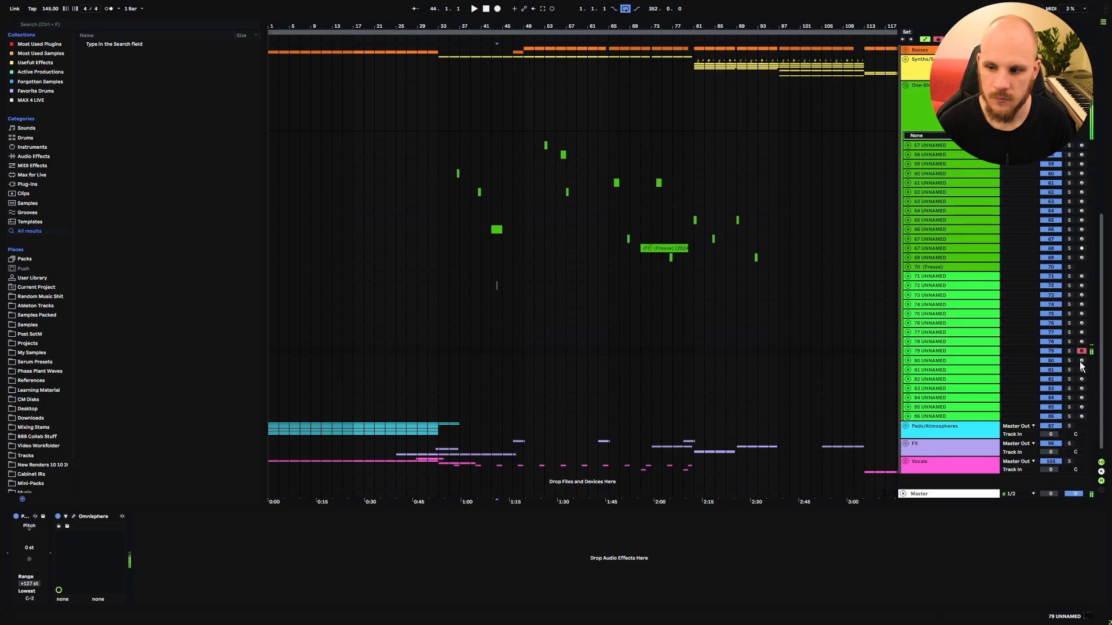
{"action": "left_click", "coordinate": [1081, 360]}
{"action": "left_click", "coordinate": [1081, 371]}
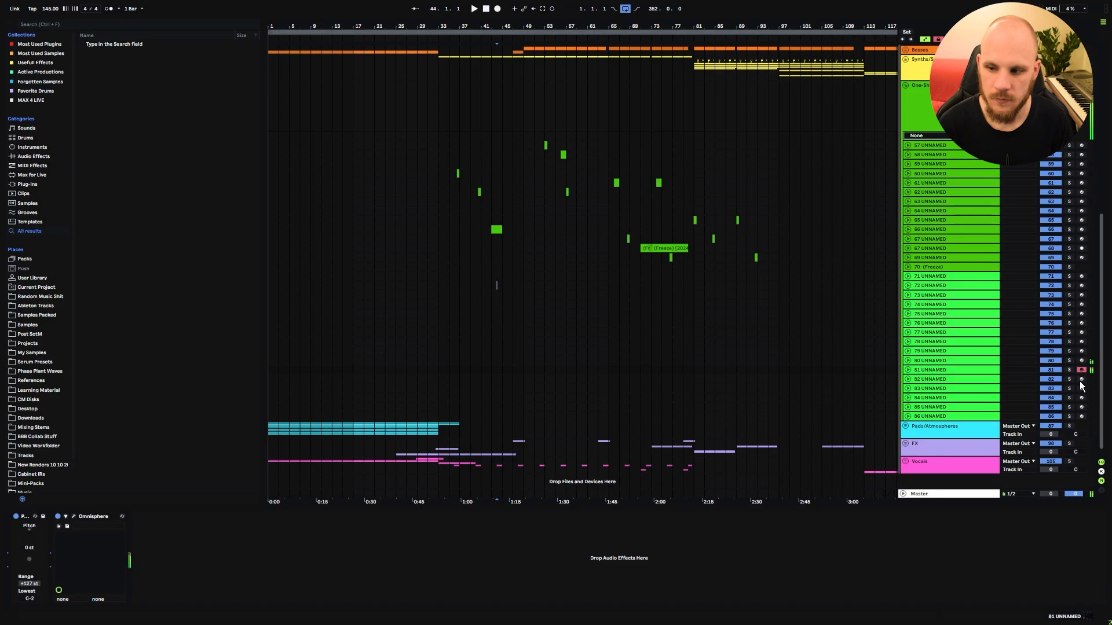
{"action": "left_click", "coordinate": [1081, 380]}
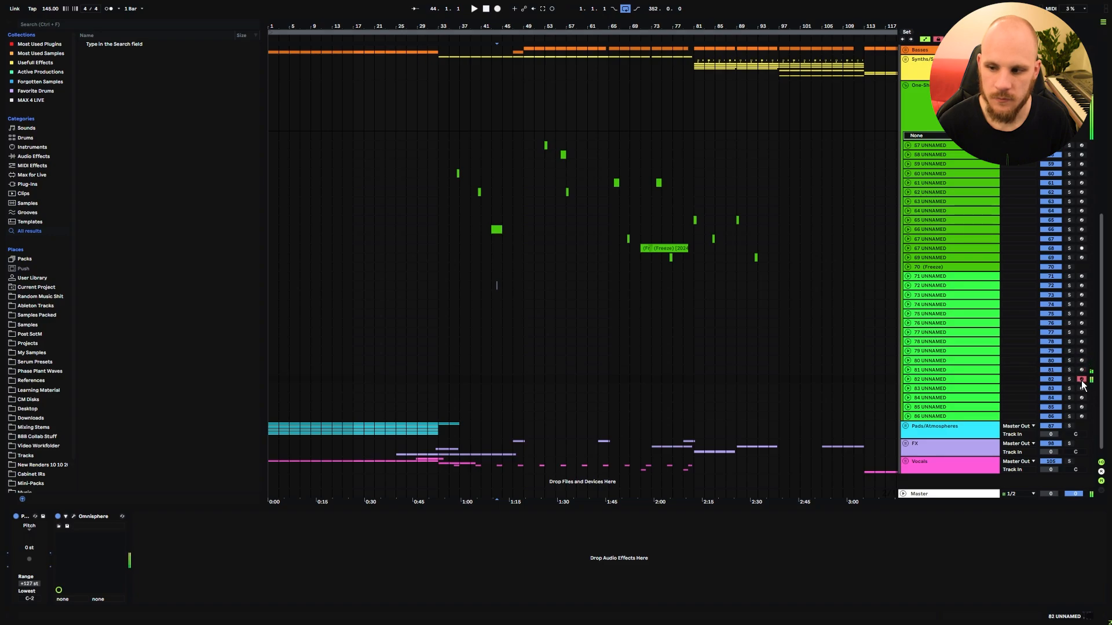
{"action": "left_click", "coordinate": [1081, 389]}
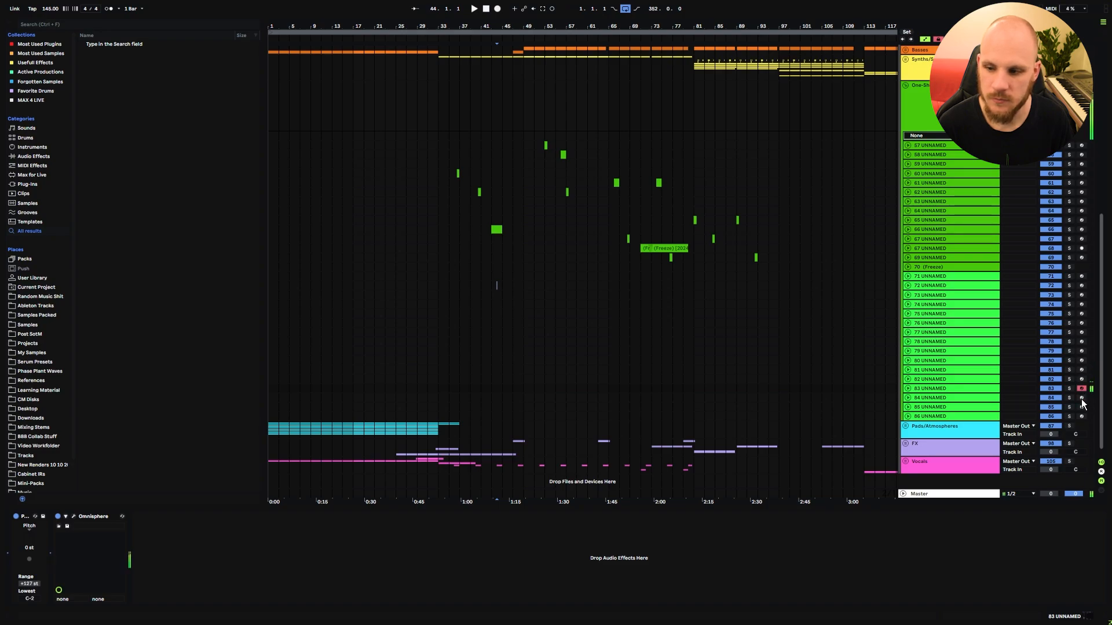
{"action": "left_click", "coordinate": [1081, 399]}
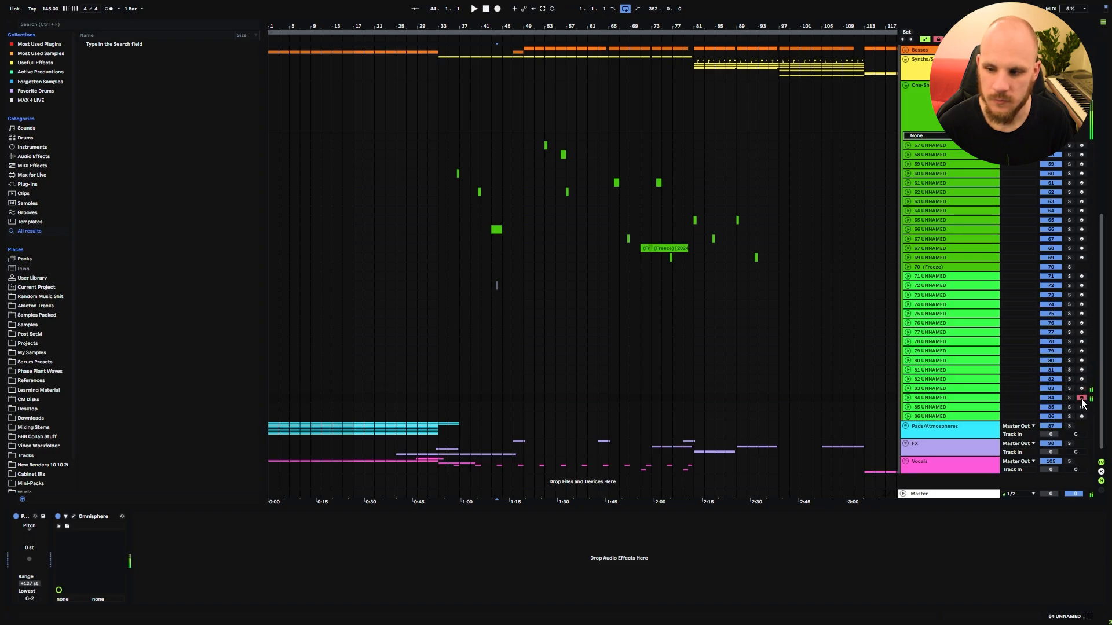
{"action": "left_click", "coordinate": [1081, 408]}
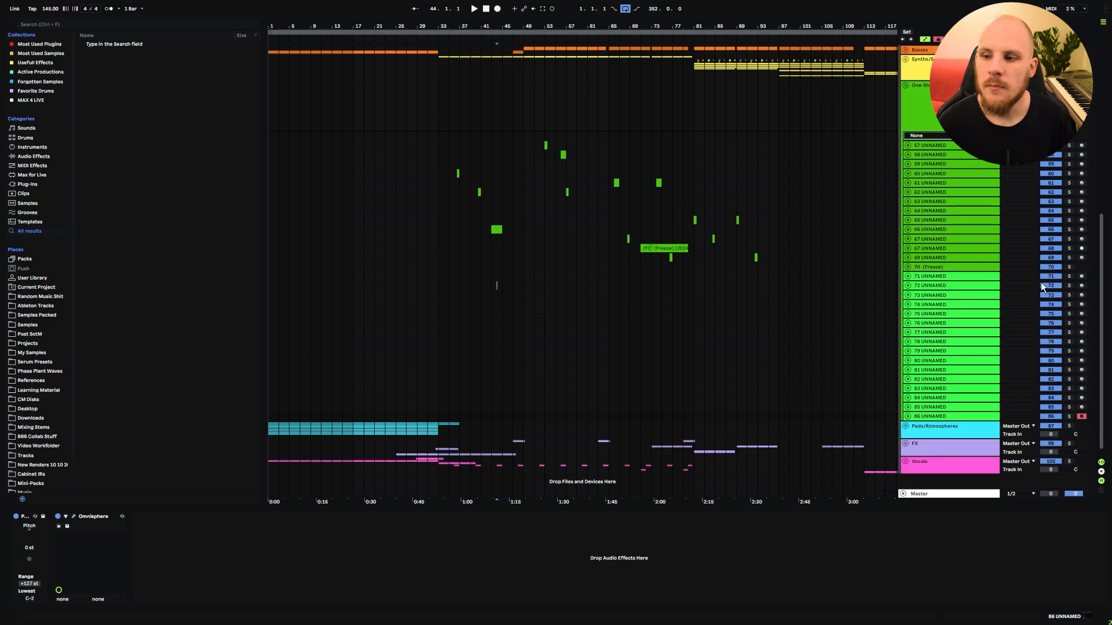
- Arm track 71 for recording and select track 86, the last in the One-Shots group
{"action": "left_click", "coordinate": [1081, 277]}
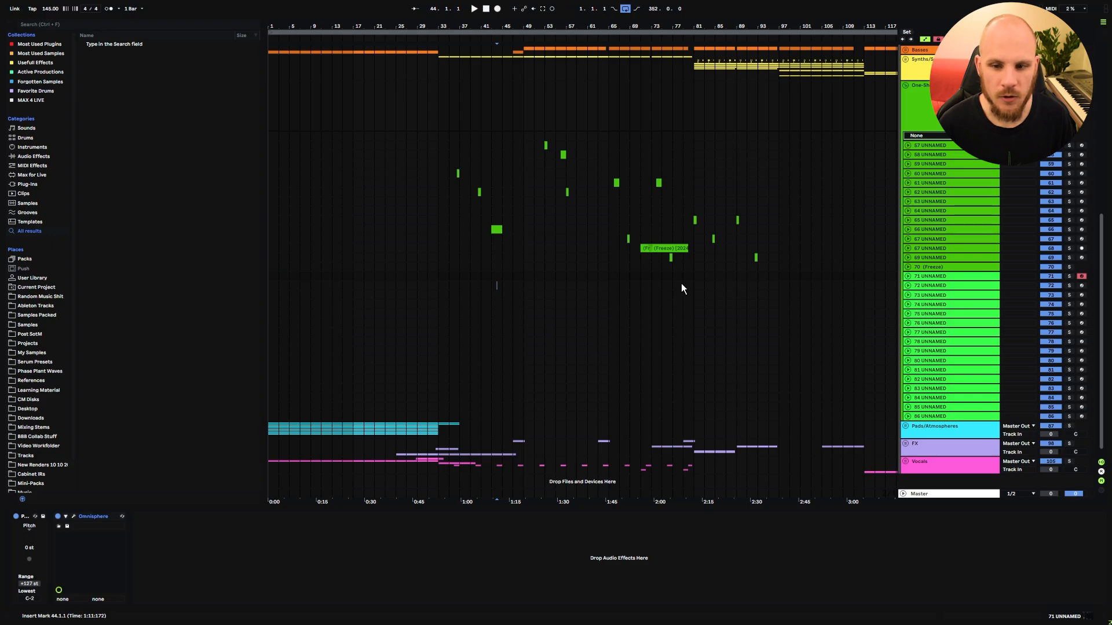
{"action": "scroll", "coordinate": [804, 344], "scroll_direction": "up", "scroll_amount": 1}
{"action": "left_click", "coordinate": [942, 413]}
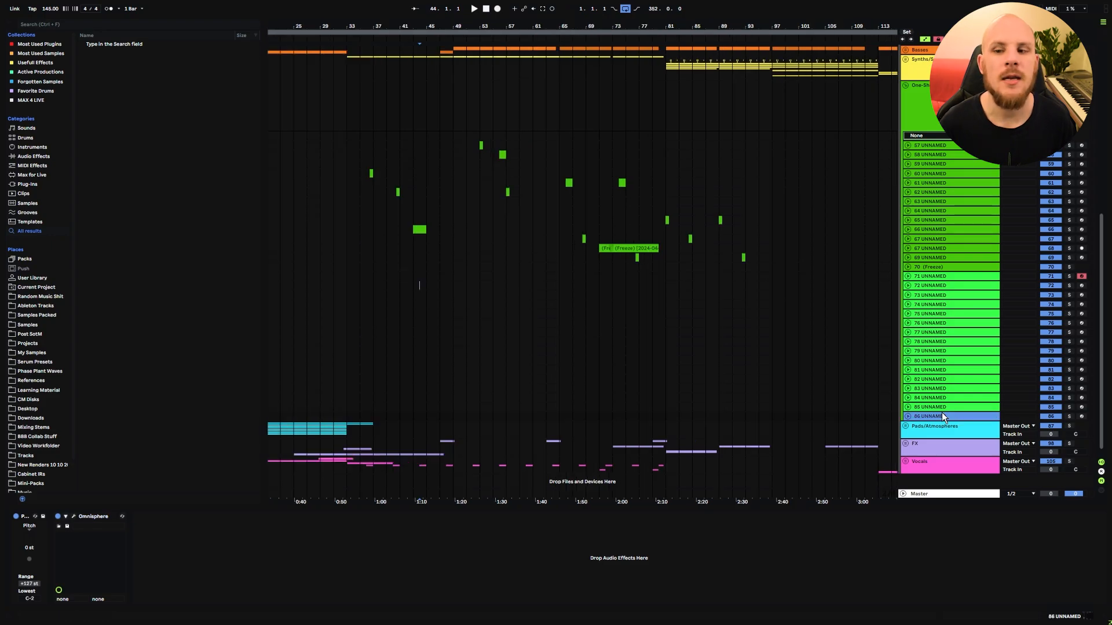
- Review the effect devices and unfolded lane of track 65, then fold the track again
{"action": "left_click", "coordinate": [919, 219]}
{"action": "left_click", "coordinate": [906, 220]}
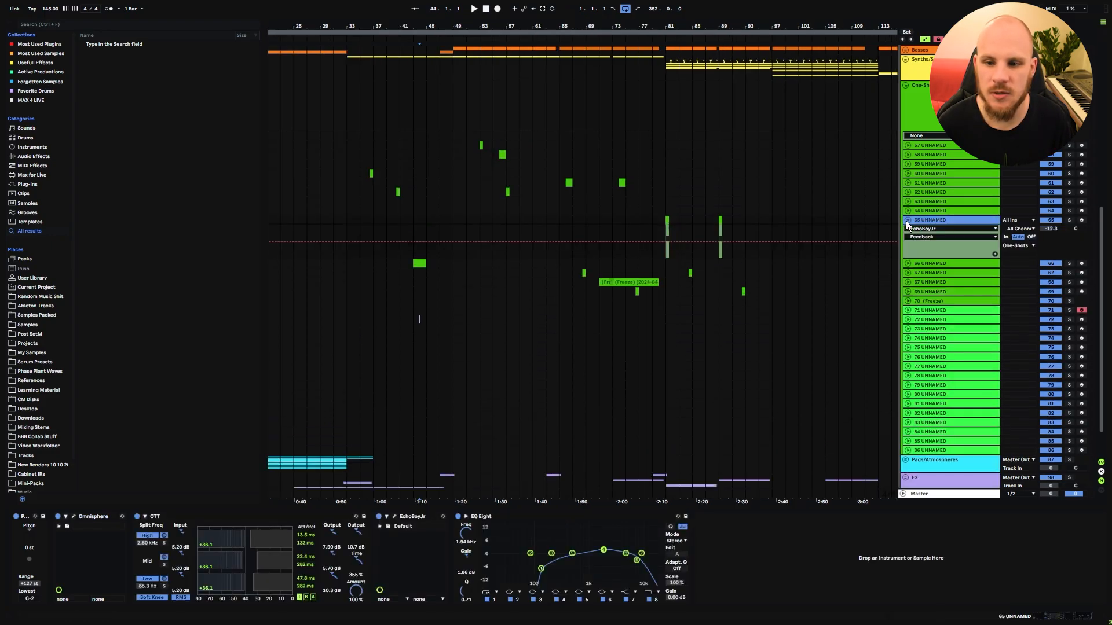
{"action": "left_click", "coordinate": [907, 220]}
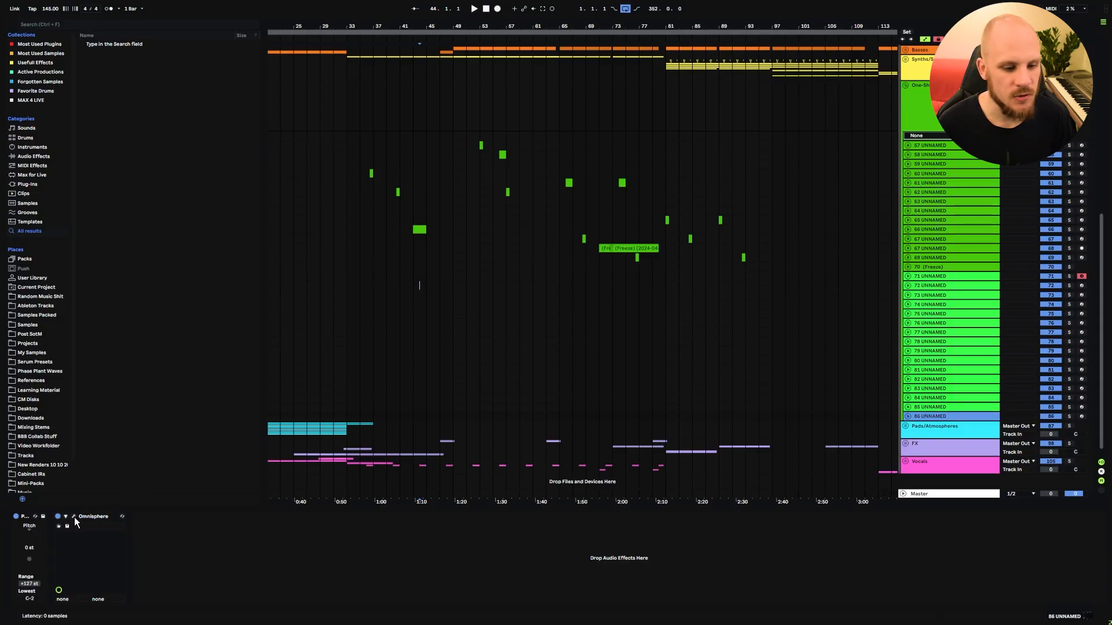
- Examine the layer A effects rack of the Karplus Motion patch in Omnisphere on track 86
{"action": "left_click", "coordinate": [74, 516]}
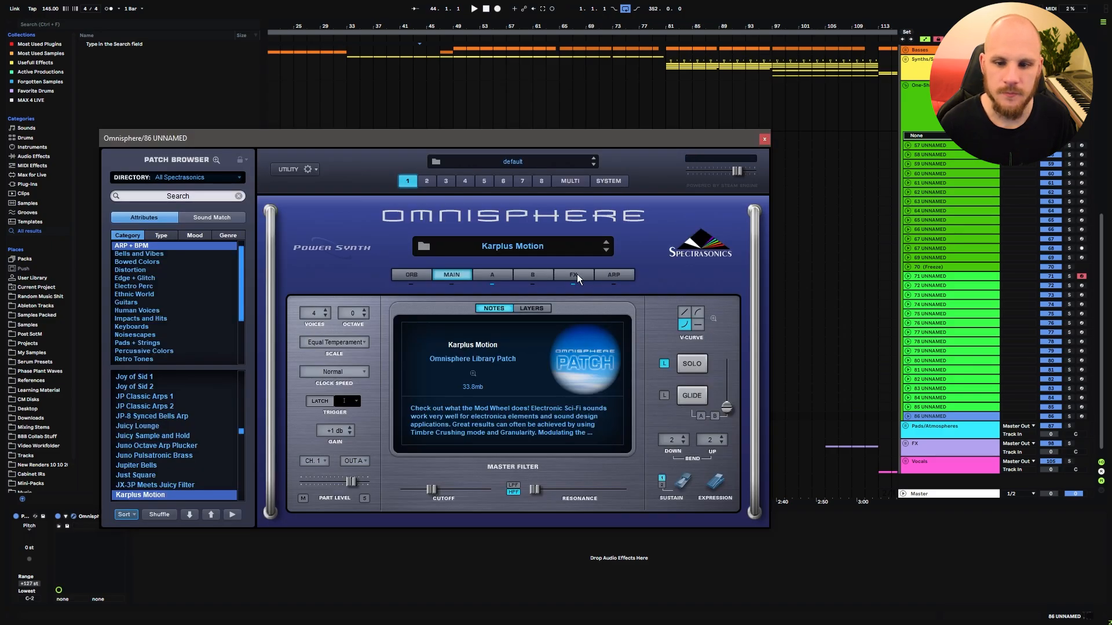
{"action": "left_click", "coordinate": [575, 275]}
{"action": "left_click", "coordinate": [493, 302]}
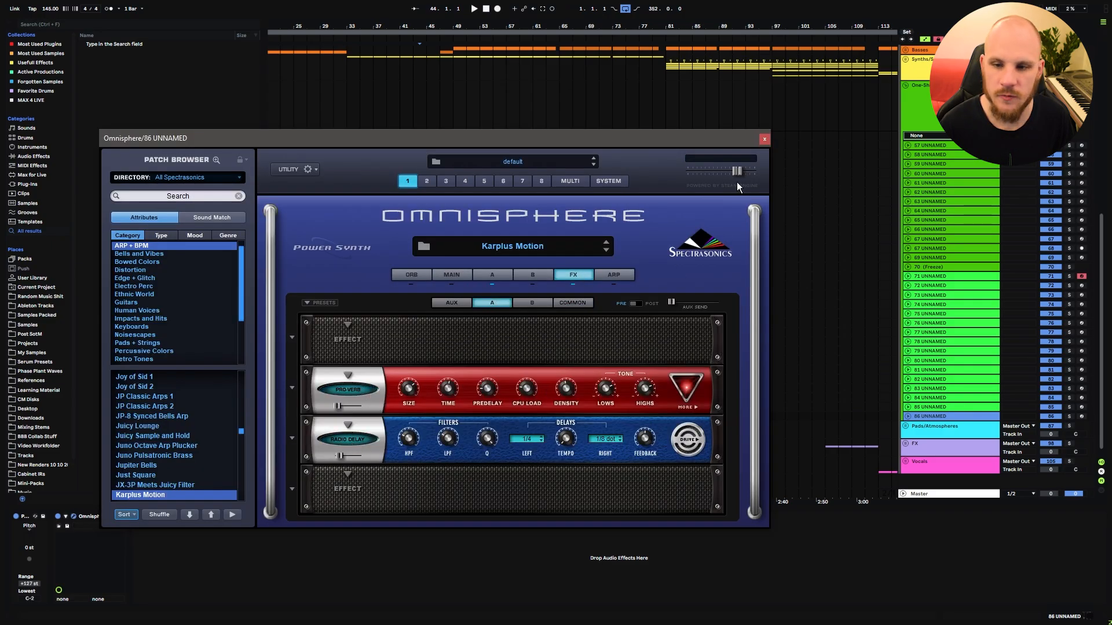
{"action": "left_click", "coordinate": [764, 139]}
- Examine the layer A, layer B and common effects racks of the Strong Acid Reflux patch on track 85
{"action": "left_click", "coordinate": [924, 408]}
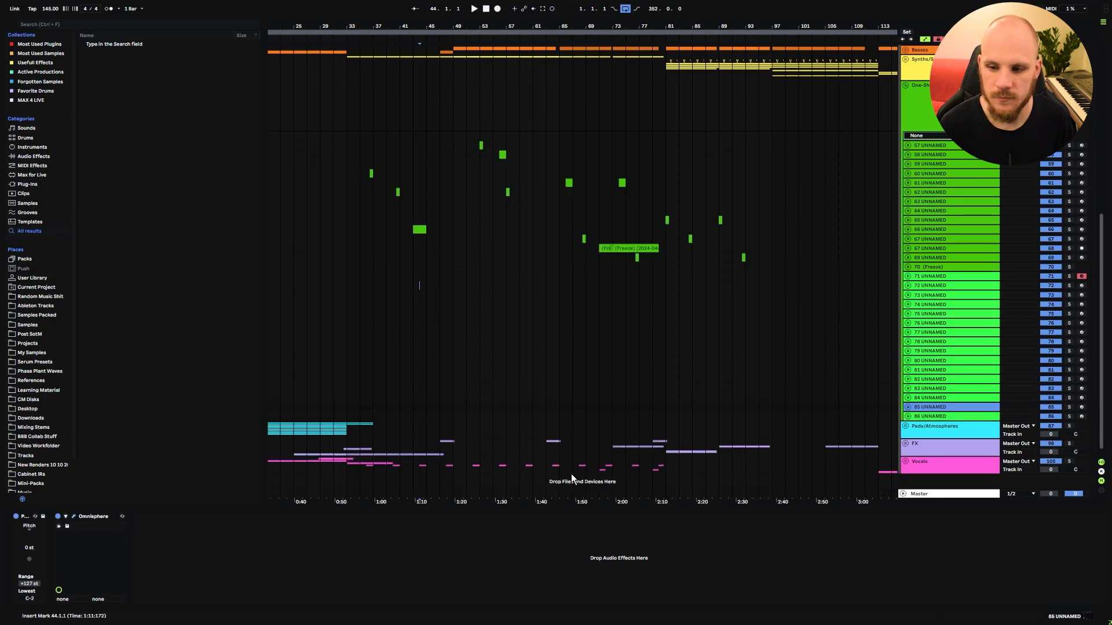
{"action": "left_click", "coordinate": [74, 516]}
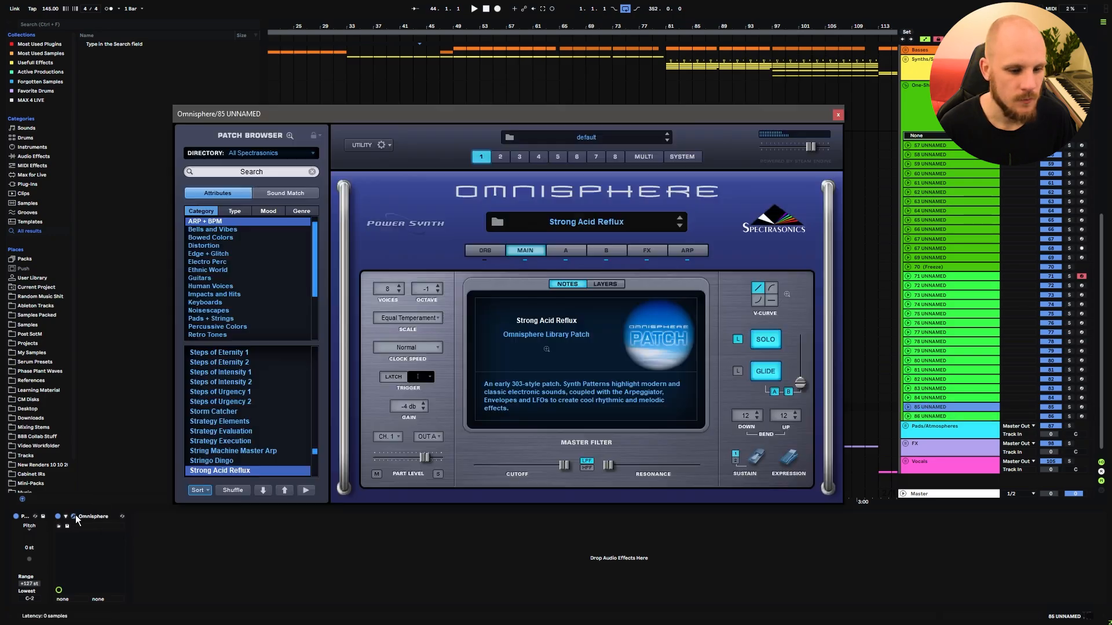
{"action": "left_click", "coordinate": [644, 252]}
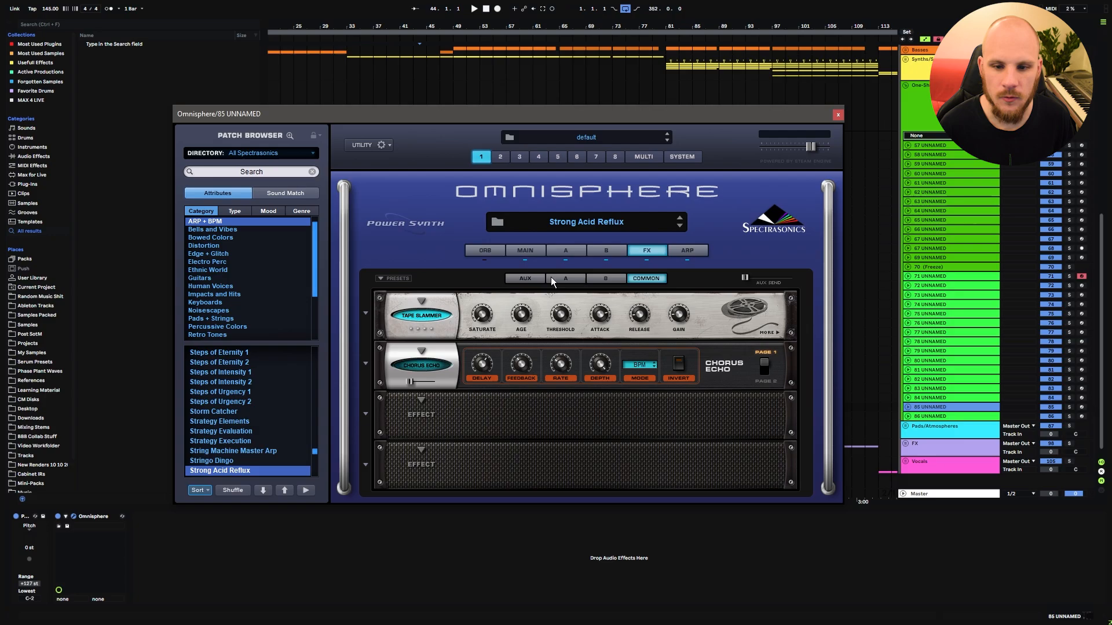
{"action": "left_click", "coordinate": [566, 278]}
{"action": "left_click", "coordinate": [608, 277]}
{"action": "left_click", "coordinate": [635, 279]}
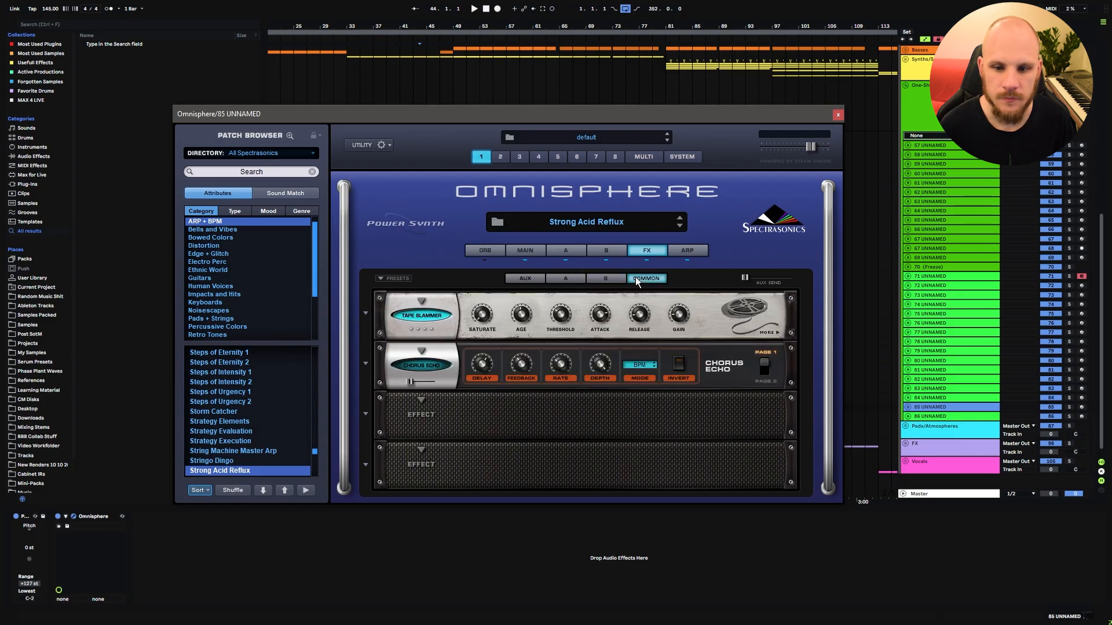
{"action": "left_click", "coordinate": [838, 116]}
- Examine the common, layer A and layer B effects racks of the Alternative Fuel Source patch on track 84
{"action": "left_click", "coordinate": [936, 399]}
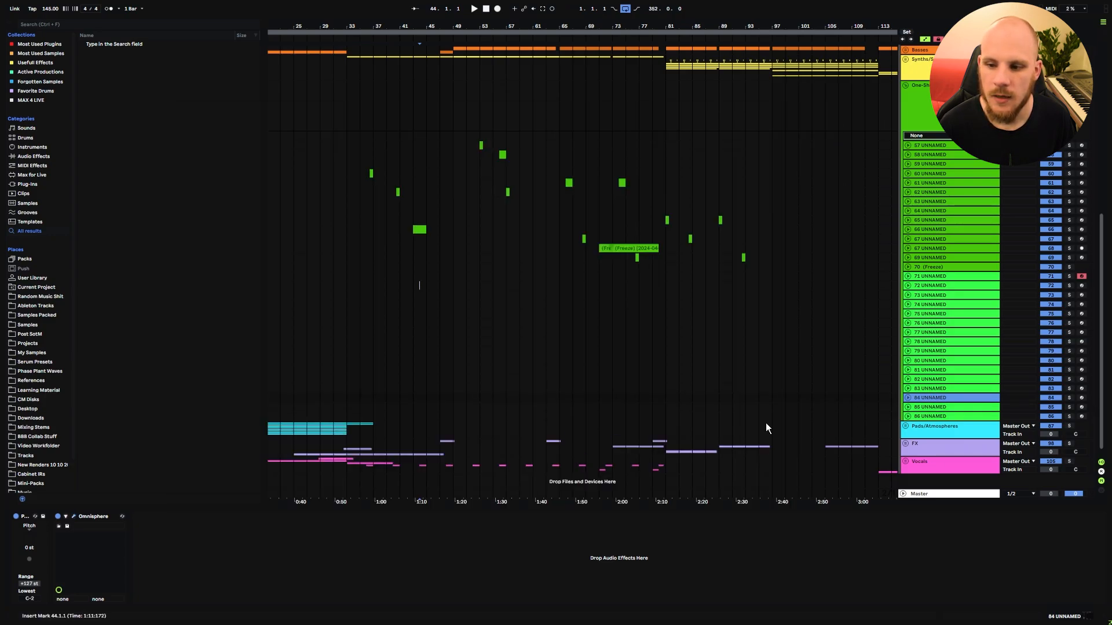
{"action": "left_click", "coordinate": [74, 516]}
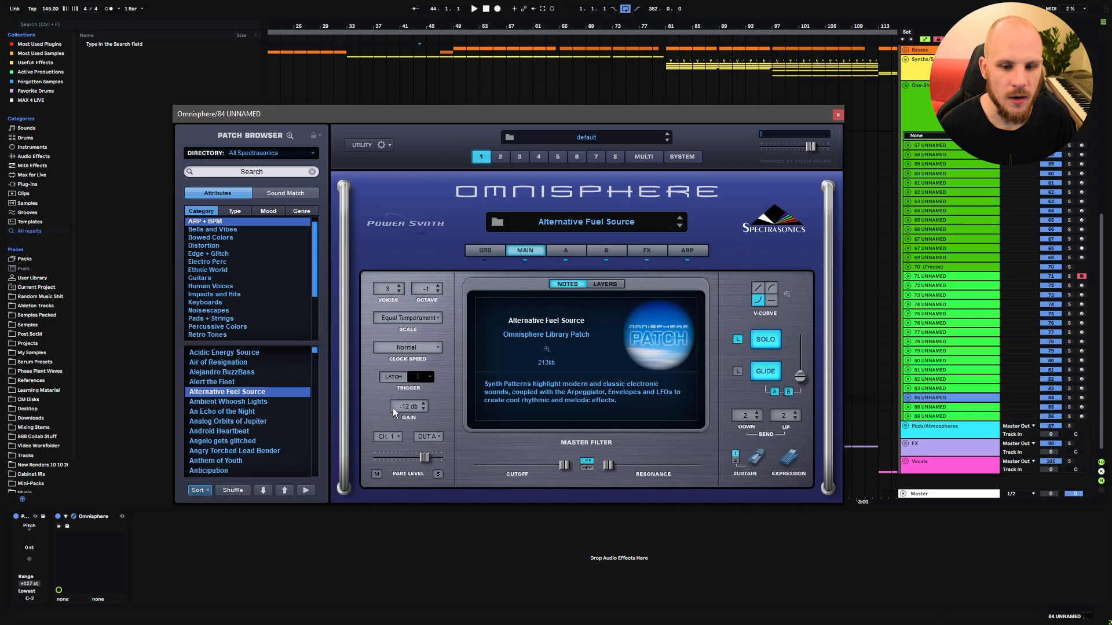
{"action": "left_click", "coordinate": [641, 249]}
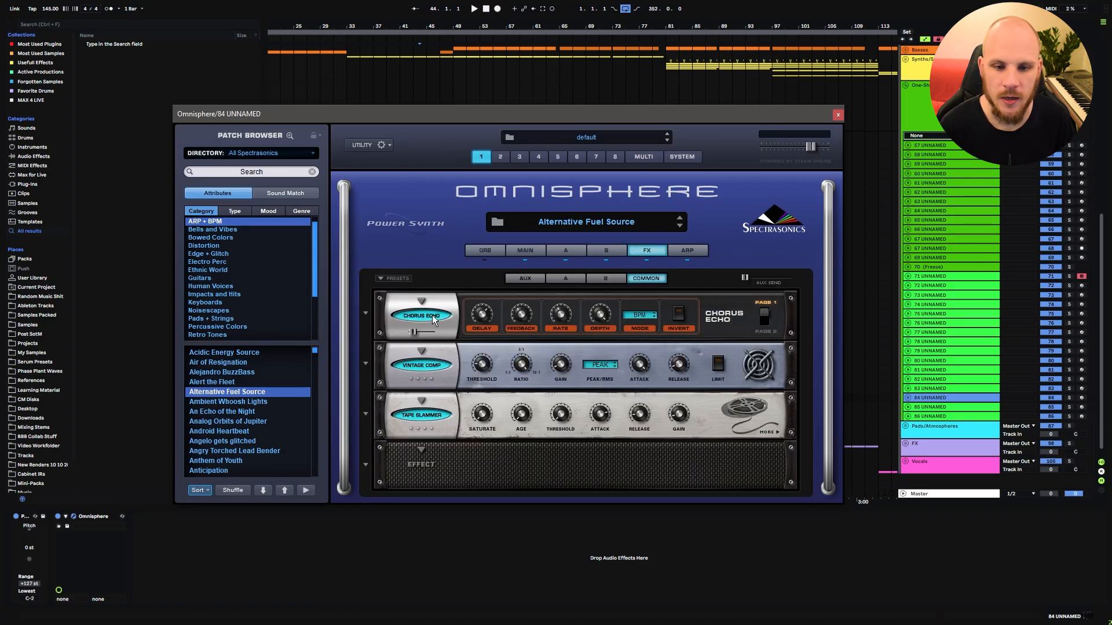
{"action": "left_click", "coordinate": [567, 280]}
{"action": "left_click", "coordinate": [608, 278]}
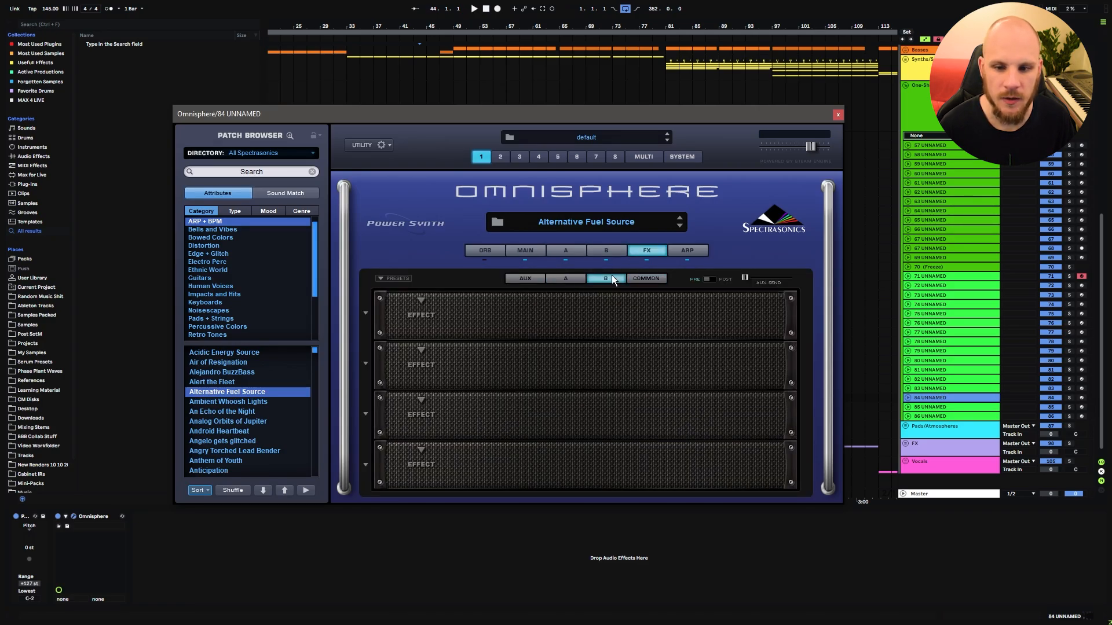
{"action": "left_click", "coordinate": [837, 115]}
- Examine the common effects rack of the Intense Balaphonia patch in Omnisphere on track 83
{"action": "left_click", "coordinate": [926, 389]}
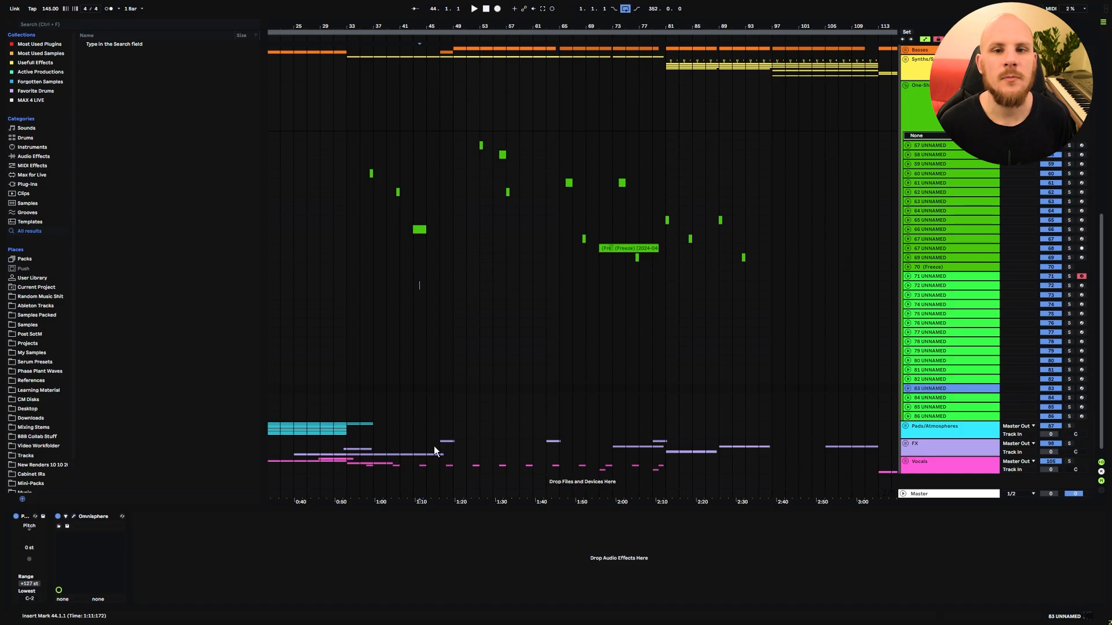
{"action": "left_click", "coordinate": [74, 516]}
{"action": "left_click", "coordinate": [644, 252]}
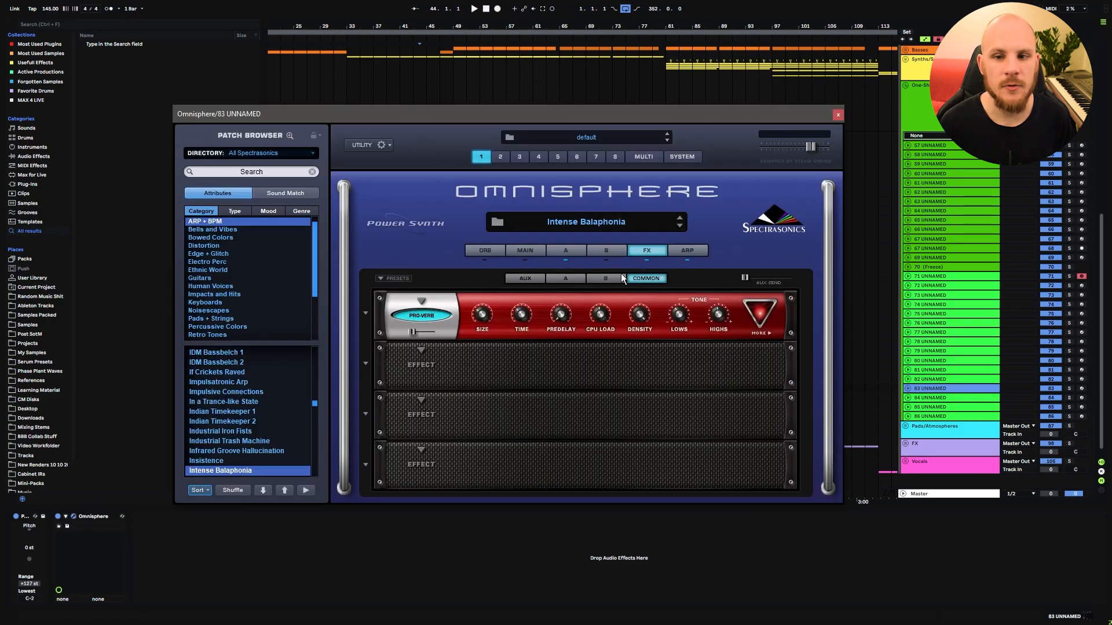
- Create a two-bar MIDI clip at bar 49 on track 86 with a G#3 note spanning its whole length
{"action": "left_click", "coordinate": [935, 416]}
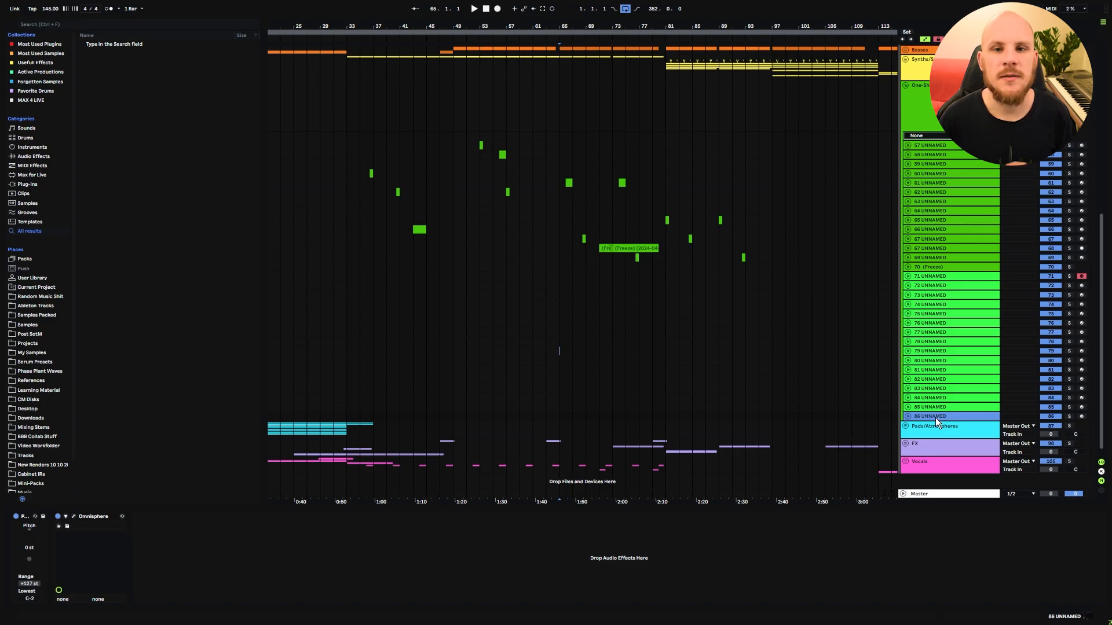
{"action": "left_click", "coordinate": [456, 416]}
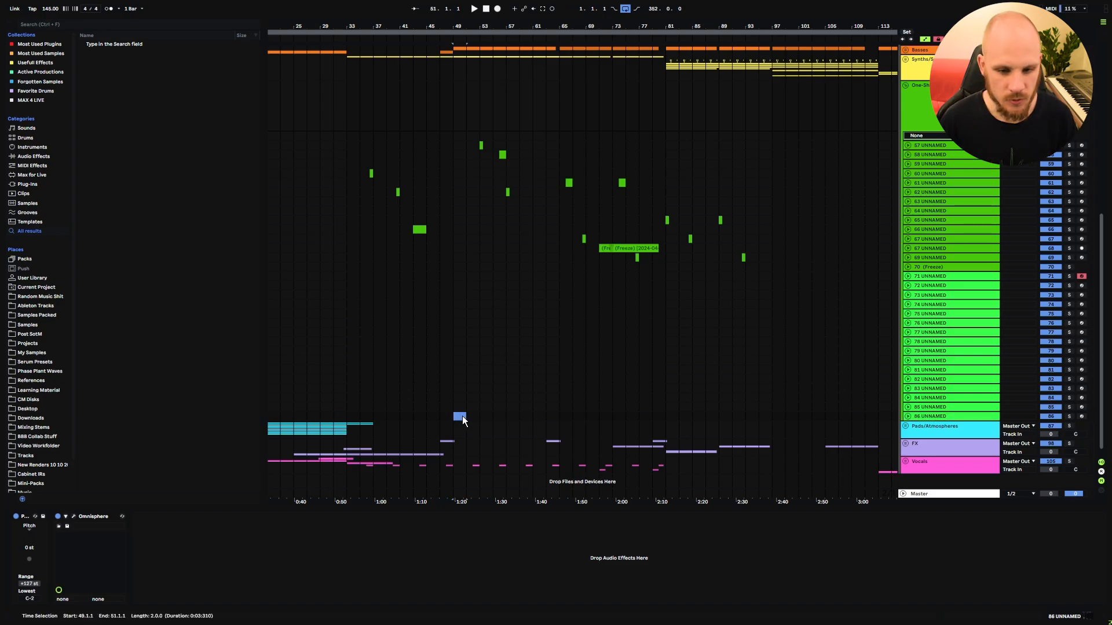
{"action": "key", "text": "ctrl+shift+m"}
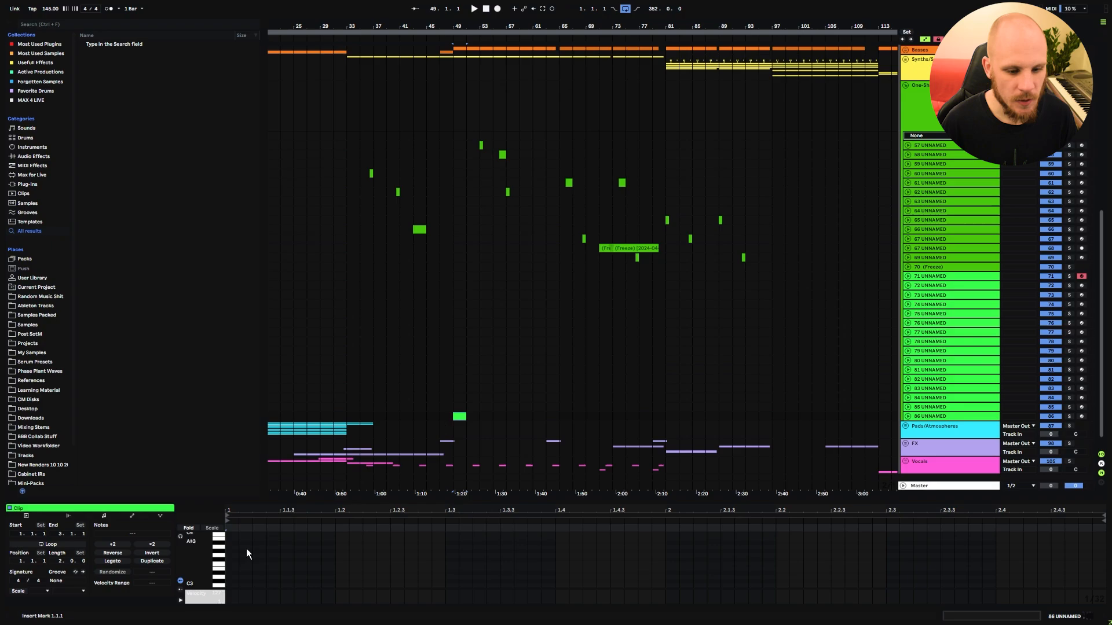
{"action": "double_click", "coordinate": [228, 559]}
{"action": "key", "text": "Up"}
{"action": "key", "text": "Up"}
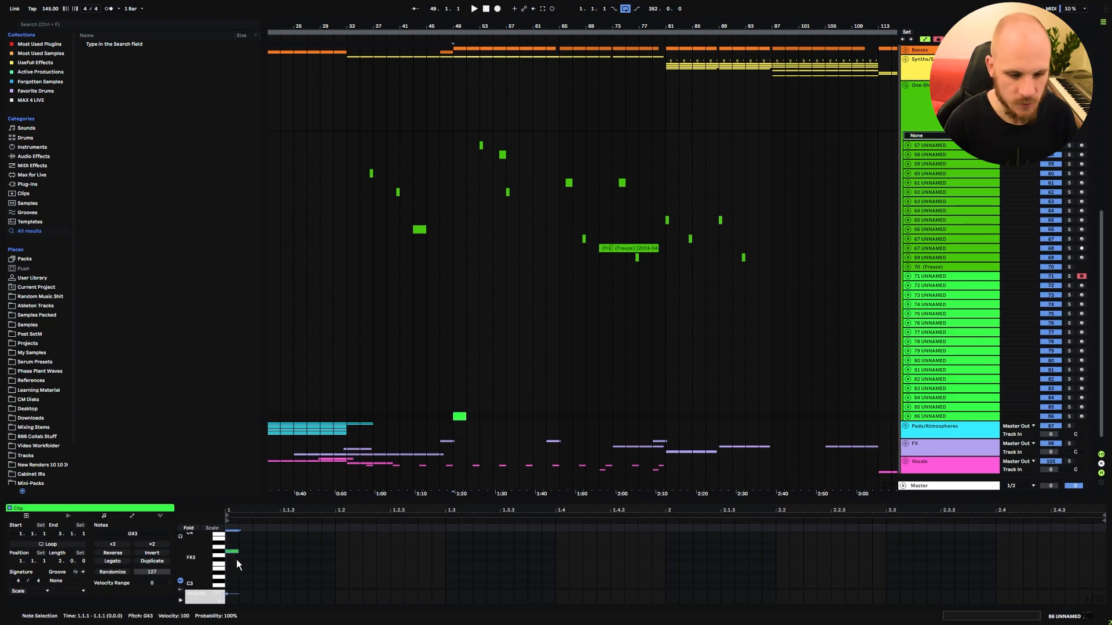
{"action": "left_click_drag", "start_coordinate": [238, 552], "coordinate": [1097, 582]}
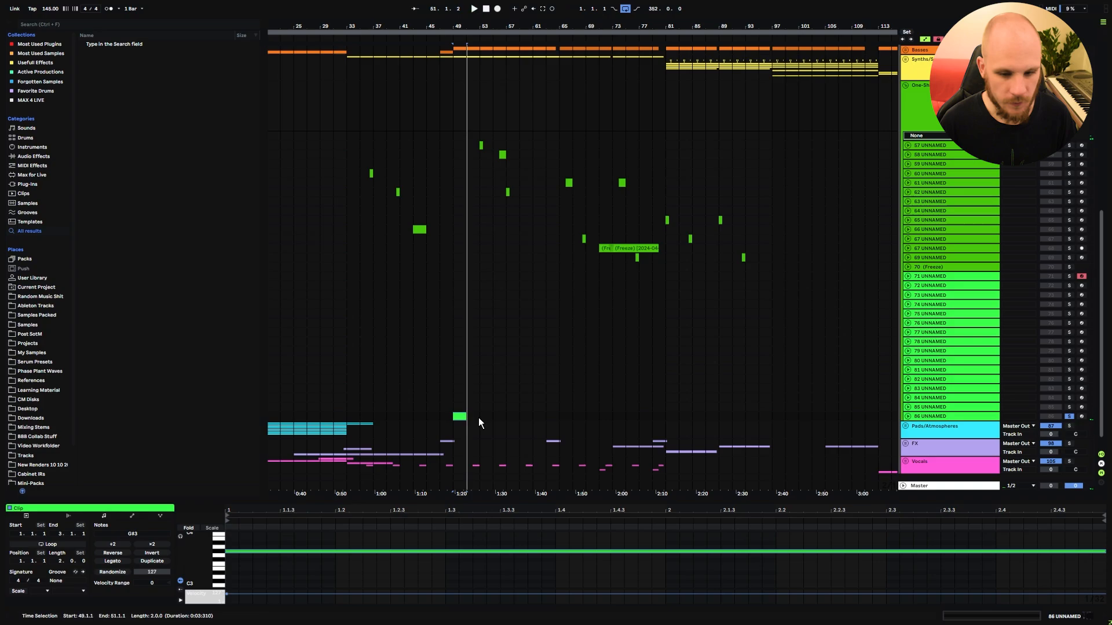
- Copy the G#3 clip to bar 53 on track 86, transpose its note down an octave to G#2, and audition it
{"action": "key", "text": "ctrl+d"}
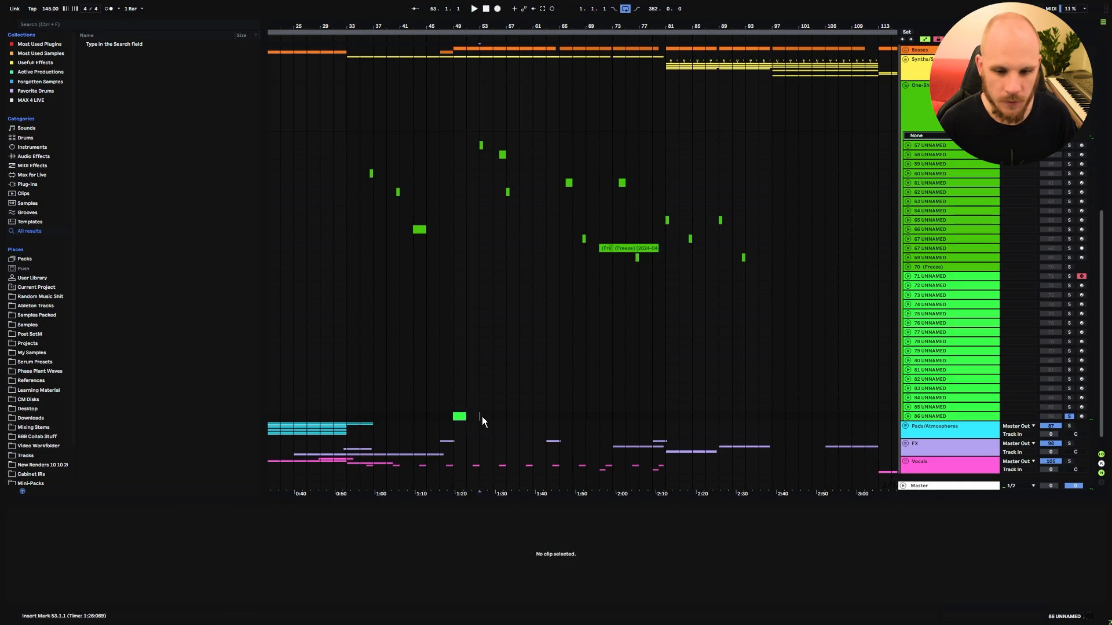
{"action": "left_click_drag", "start_coordinate": [296, 537], "coordinate": [292, 560]}
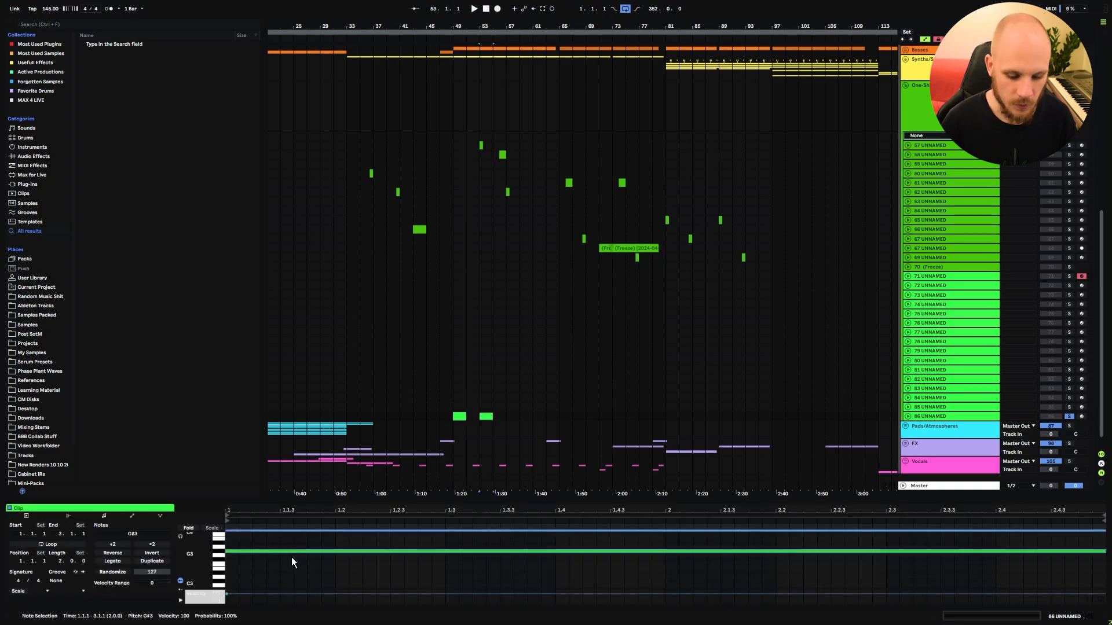
{"action": "key", "text": "shift+Down"}
{"action": "left_click", "coordinate": [485, 417]}
{"action": "key", "text": "space"}
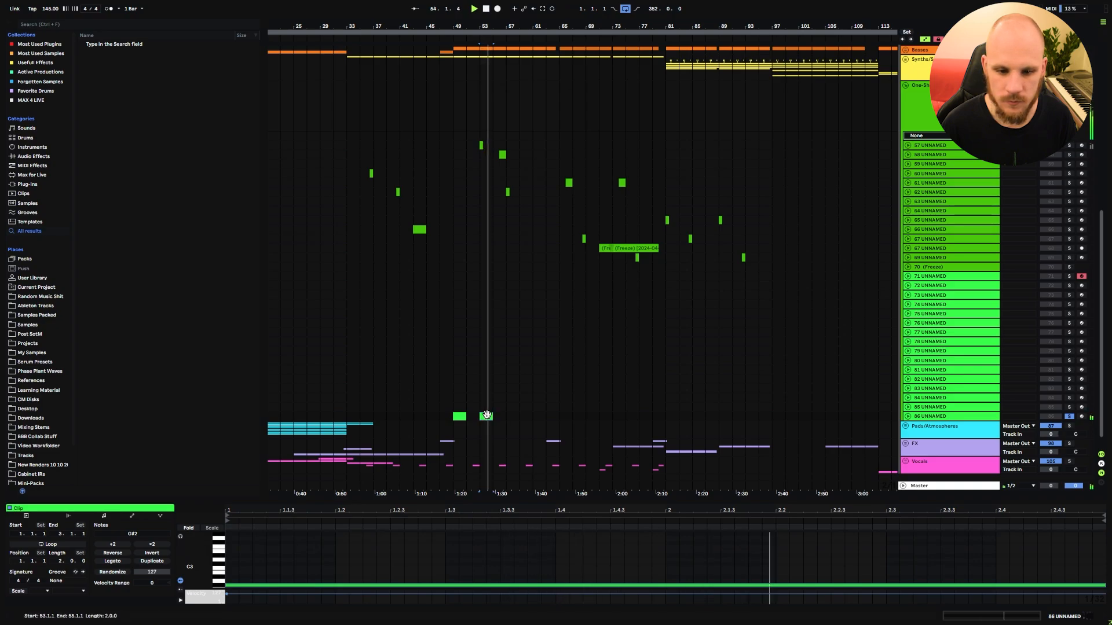
{"action": "key", "text": "shift+Up"}
{"action": "key", "text": "space"}
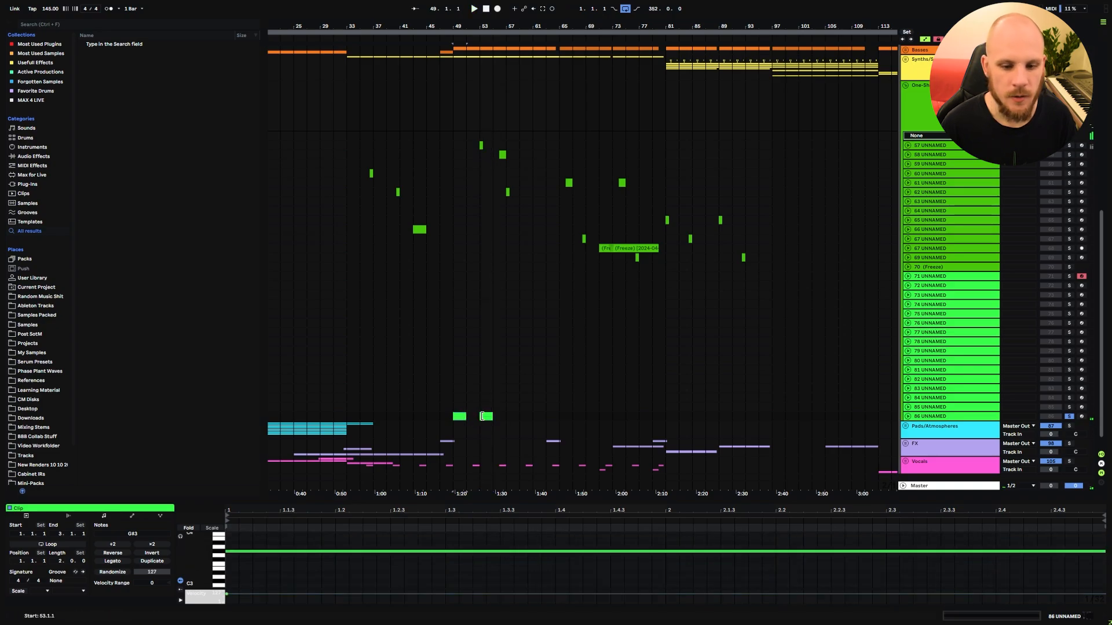
- Place another copy of the G#3 clip at bar 57, transpose its note up an octave to G#4, and audition it
{"action": "key", "text": "ctrl+d"}
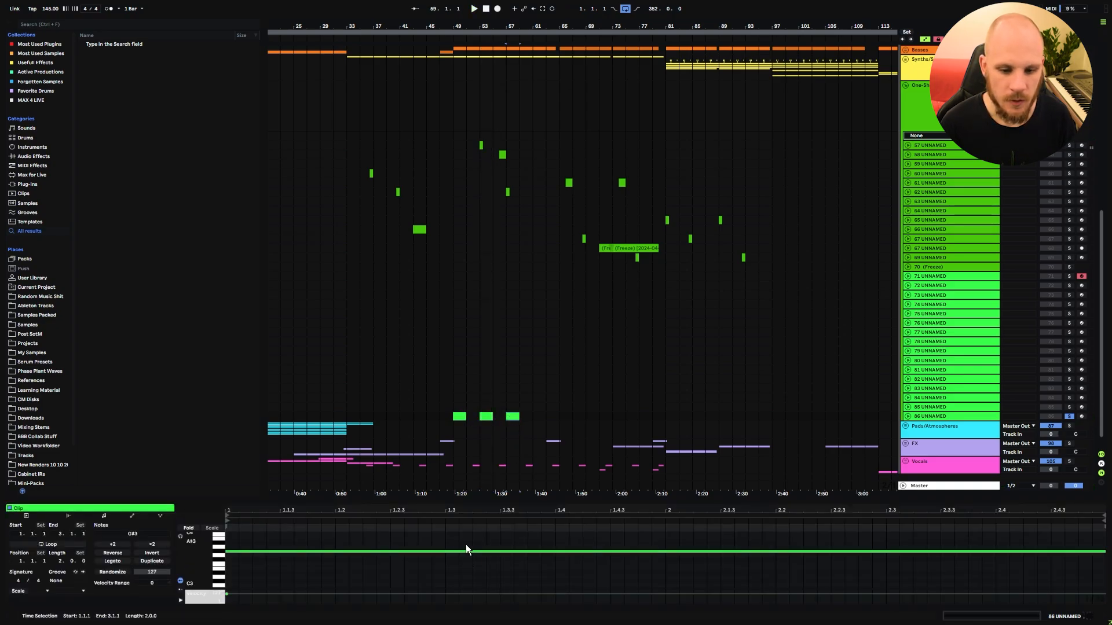
{"action": "left_click", "coordinate": [466, 551]}
{"action": "key", "text": "shift+Up"}
{"action": "left_click", "coordinate": [511, 416]}
{"action": "key", "text": "space"}
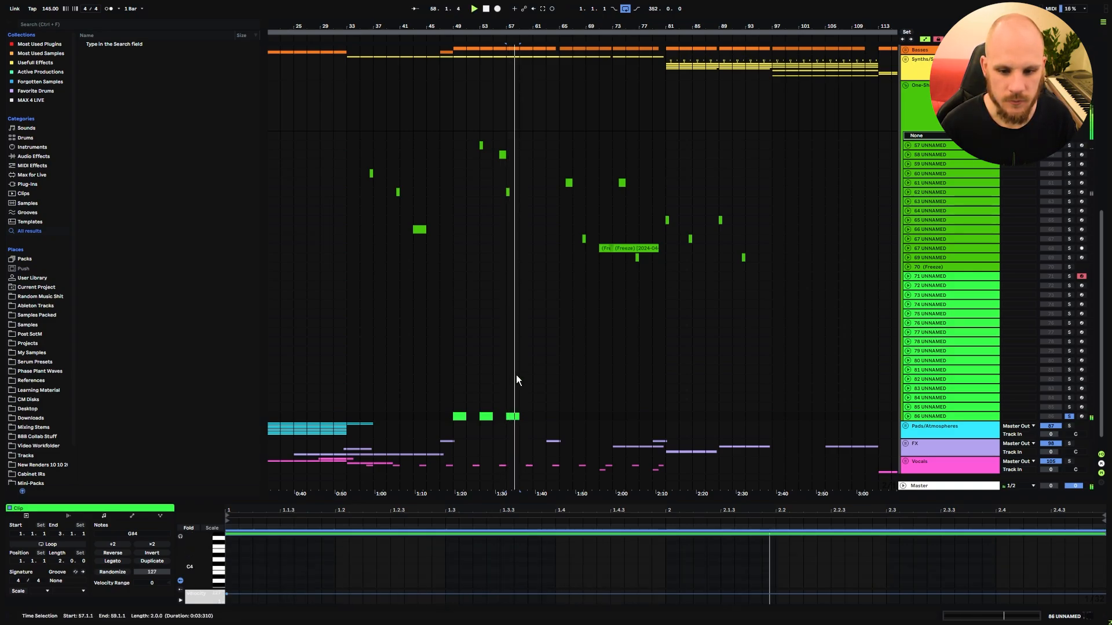
- Copy the three clips from track 86 and paste them at bar 49 onto each track from 85 up to 72
{"action": "left_click", "coordinate": [459, 415]}
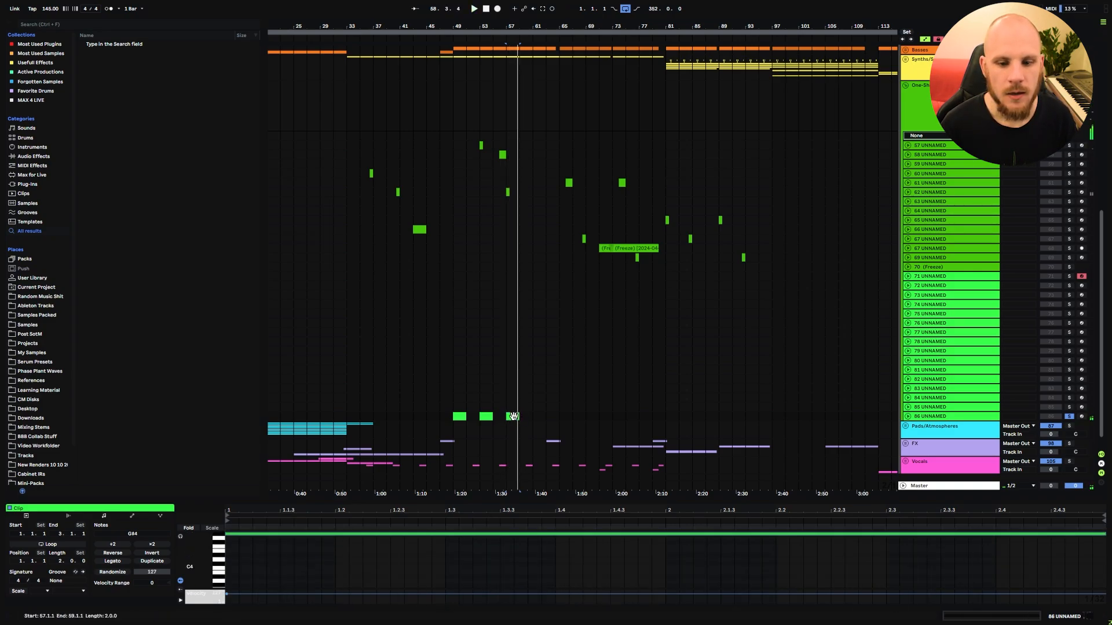
{"action": "left_click", "coordinate": [459, 415], "text": "shift"}
{"action": "key", "text": "ctrl+c"}
{"action": "left_click", "coordinate": [456, 407]}
{"action": "key", "text": "ctrl+v"}
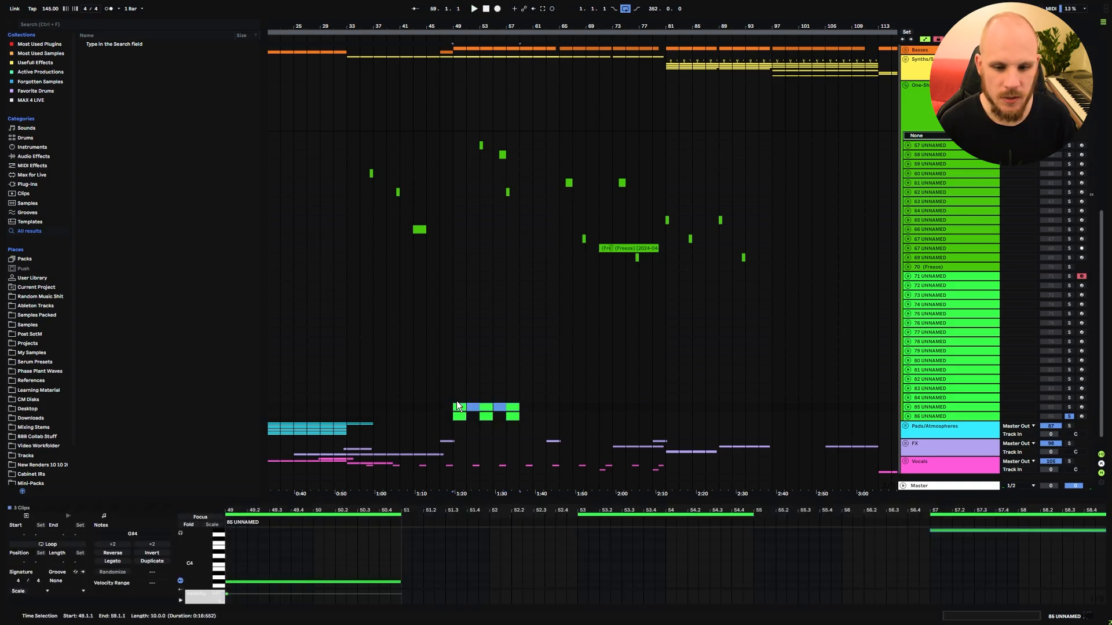
{"action": "left_click", "coordinate": [456, 396]}
{"action": "key", "text": "ctrl+v"}
{"action": "left_click", "coordinate": [458, 388]}
{"action": "key", "text": "ctrl+v"}
{"action": "left_click", "coordinate": [457, 379]}
{"action": "key", "text": "ctrl+v"}
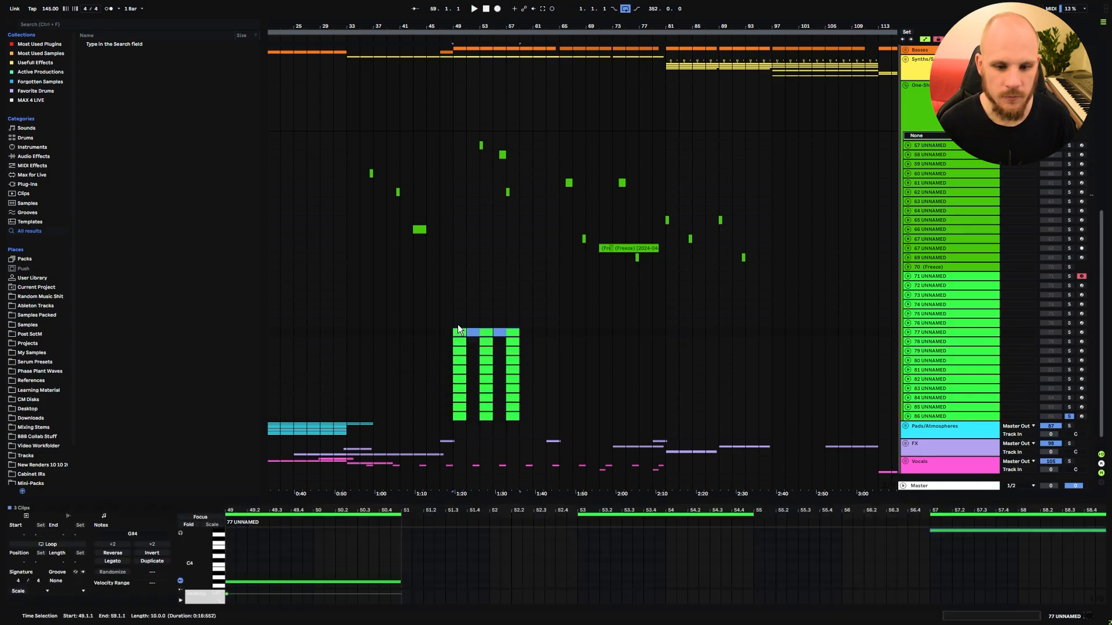
{"action": "left_click", "coordinate": [458, 286]}
{"action": "key", "text": "ctrl+v"}
- Freeze tracks 72 to 86 and flatten them to audio
{"action": "left_click", "coordinate": [936, 286]}
{"action": "left_click", "coordinate": [936, 415], "text": "shift"}
{"action": "right_click", "coordinate": [935, 414]}
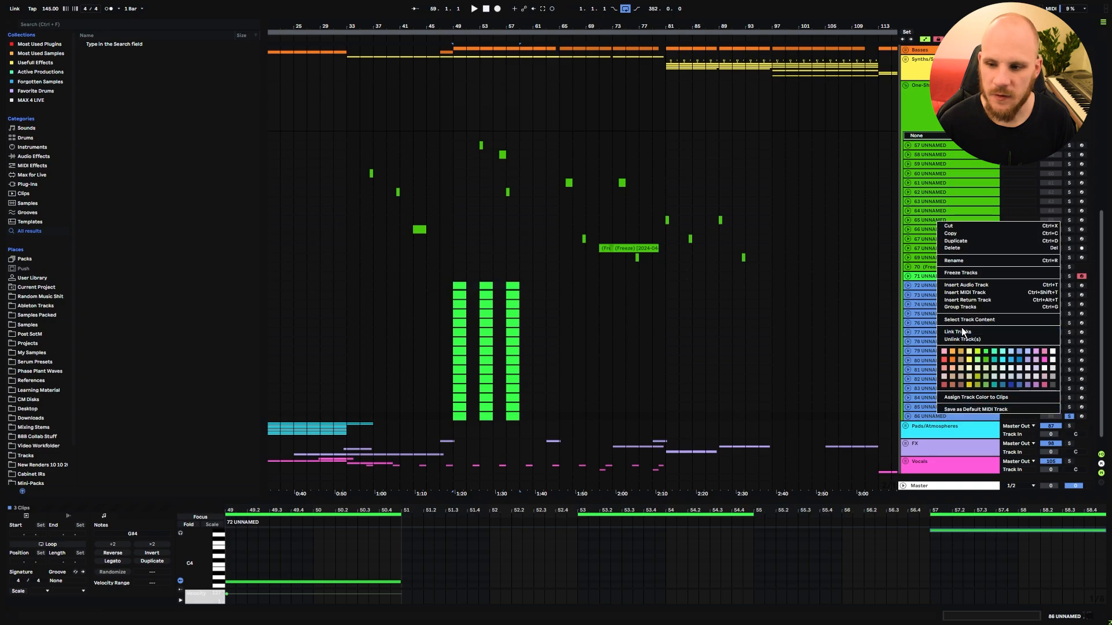
{"action": "left_click", "coordinate": [959, 272]}
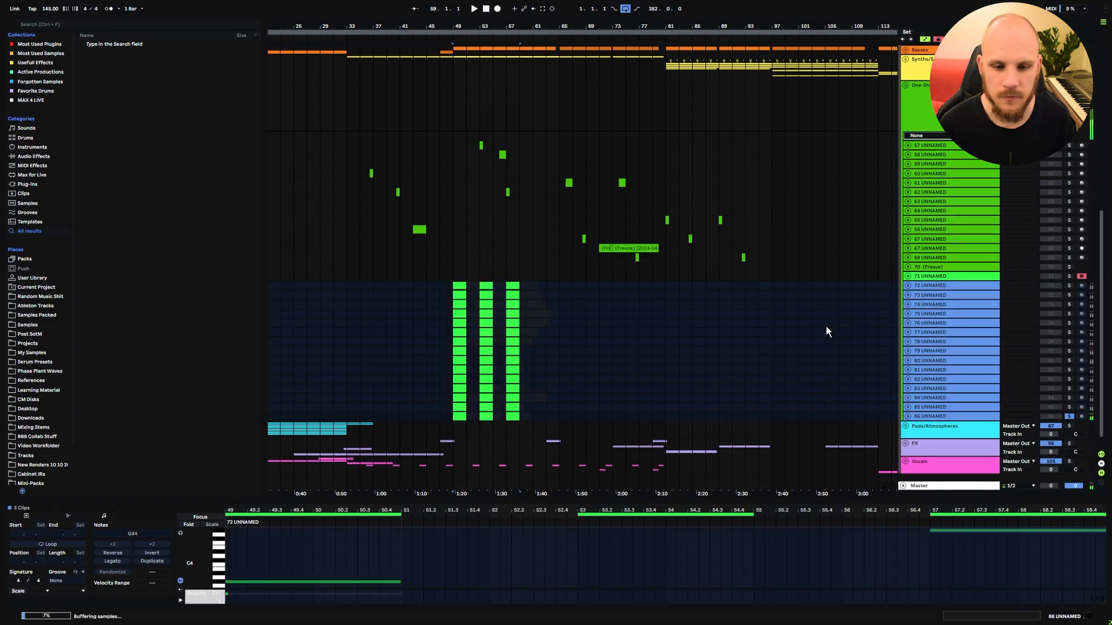
{"action": "right_click", "coordinate": [963, 319]}
{"action": "left_click", "coordinate": [978, 376]}
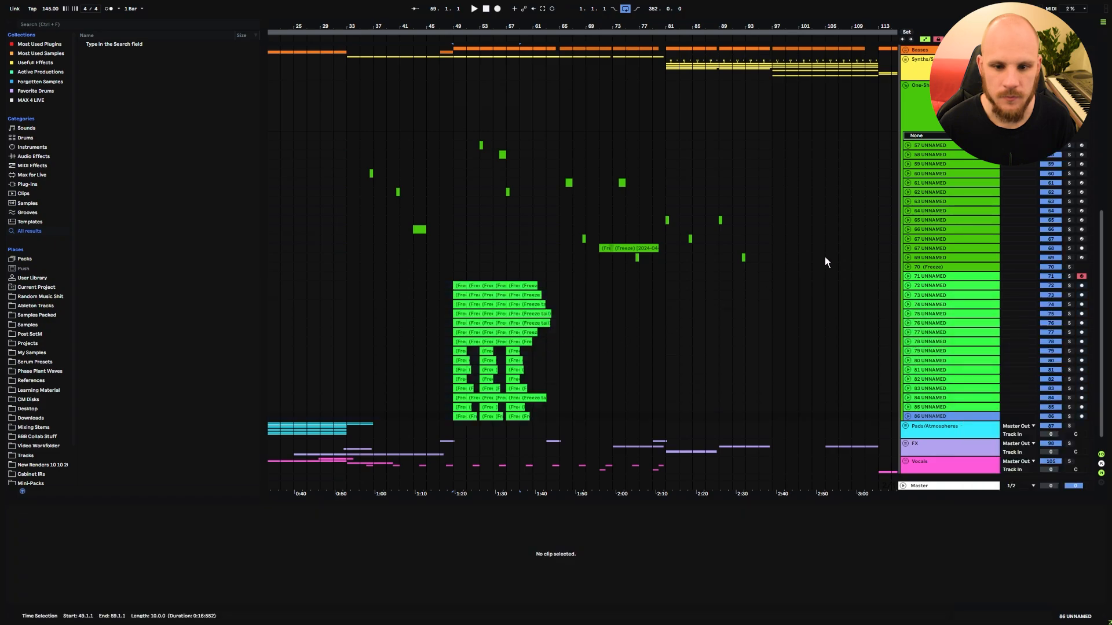
- Unfold the flattened tracks from 72 onward to inspect their audio waveforms, then fold them again
{"action": "left_click", "coordinate": [915, 277]}
{"action": "left_click", "coordinate": [920, 284]}
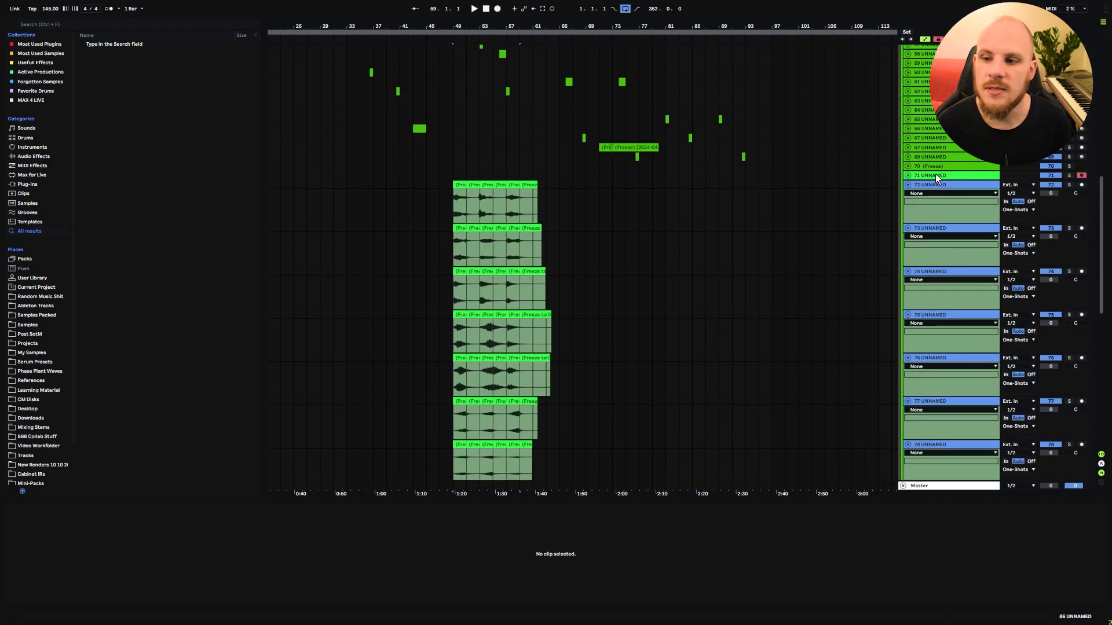
{"action": "left_click", "coordinate": [936, 175]}
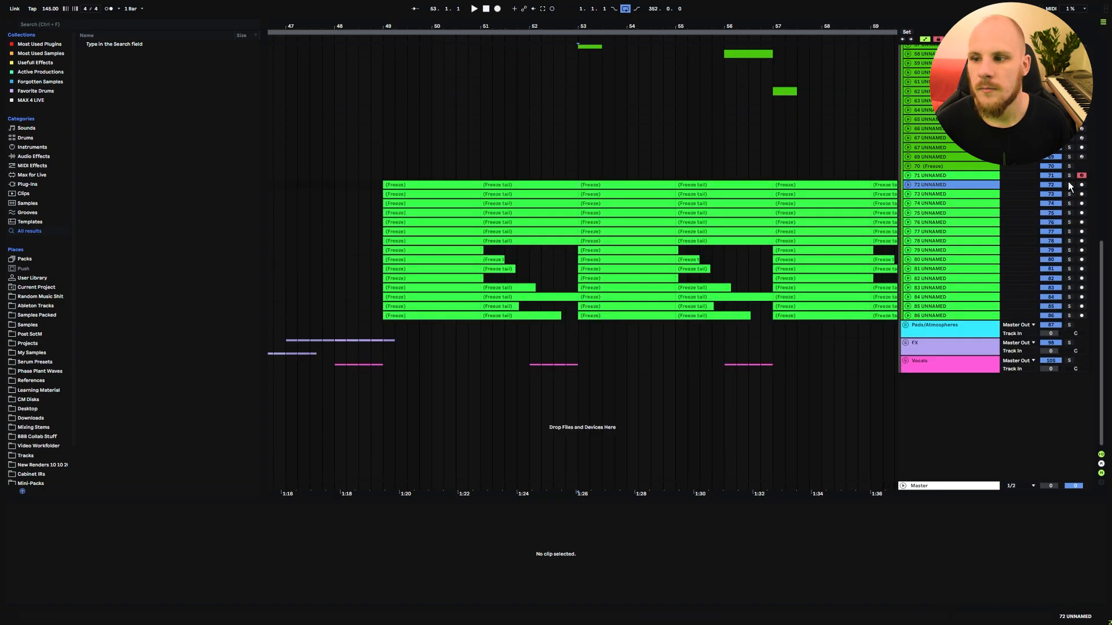
- Solo the flattened track 72 and select track 71
{"action": "left_click", "coordinate": [1069, 184]}
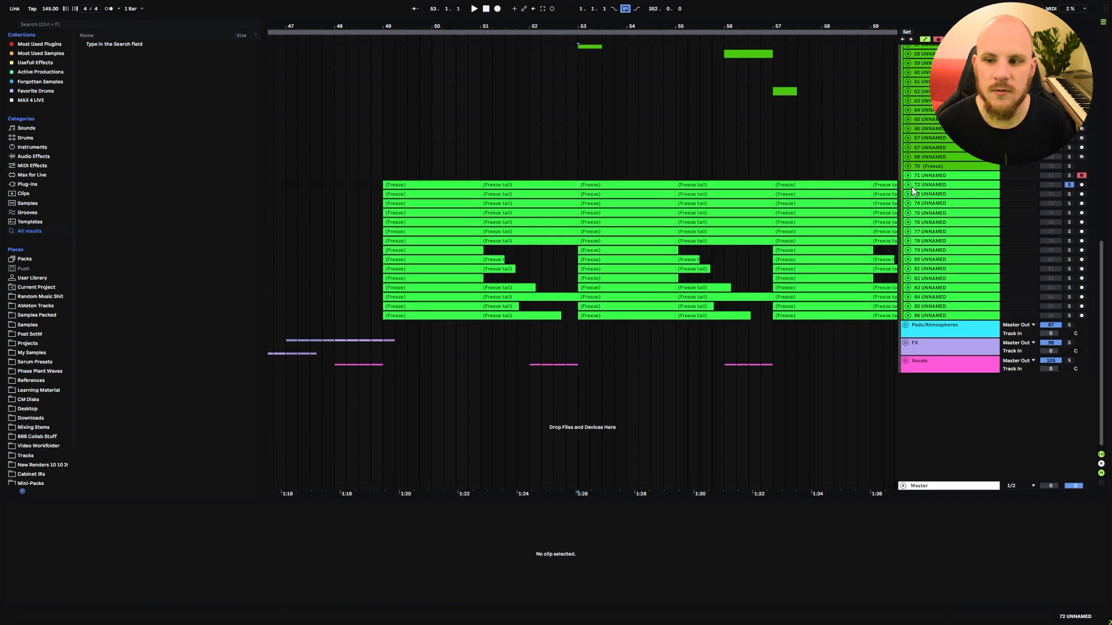
{"action": "left_click", "coordinate": [926, 175]}
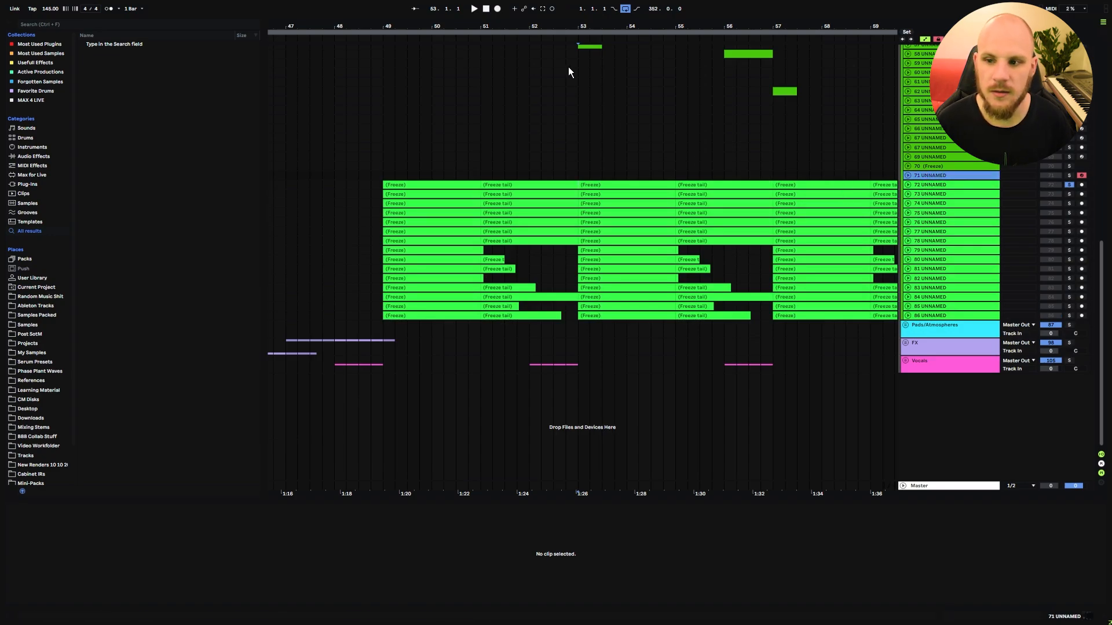
- Insert an audio track below track 71 and, after auditioning track 72's sounds, move the third one onto it at bar 47
{"action": "key", "text": "ctrl+t"}
{"action": "left_click_drag", "start_coordinate": [487, 28], "coordinate": [488, 22]}
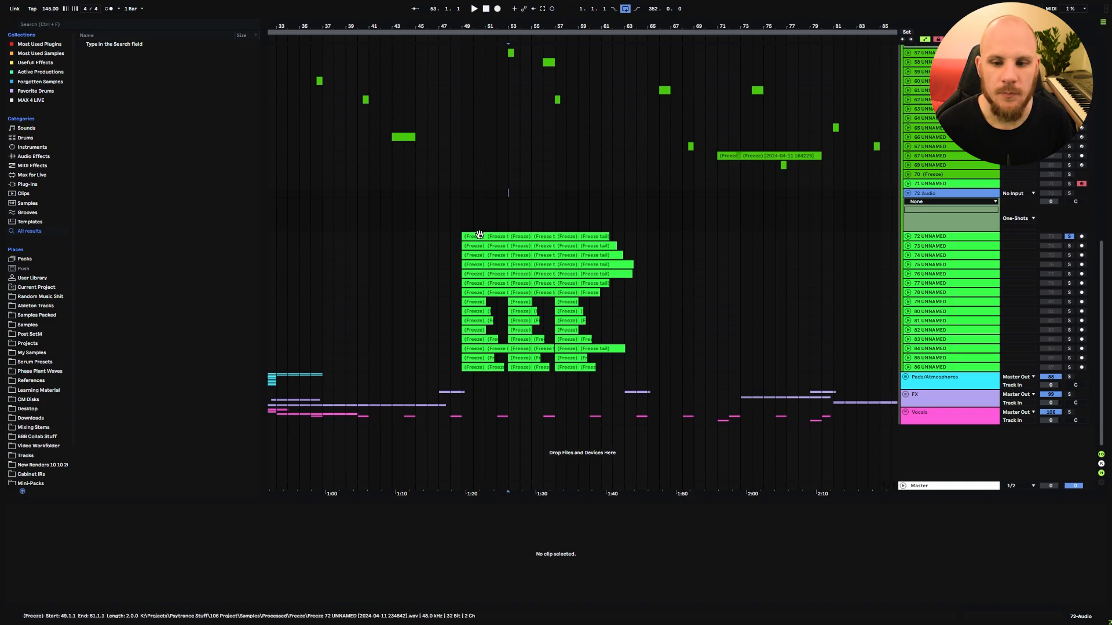
{"action": "key", "text": "space"}
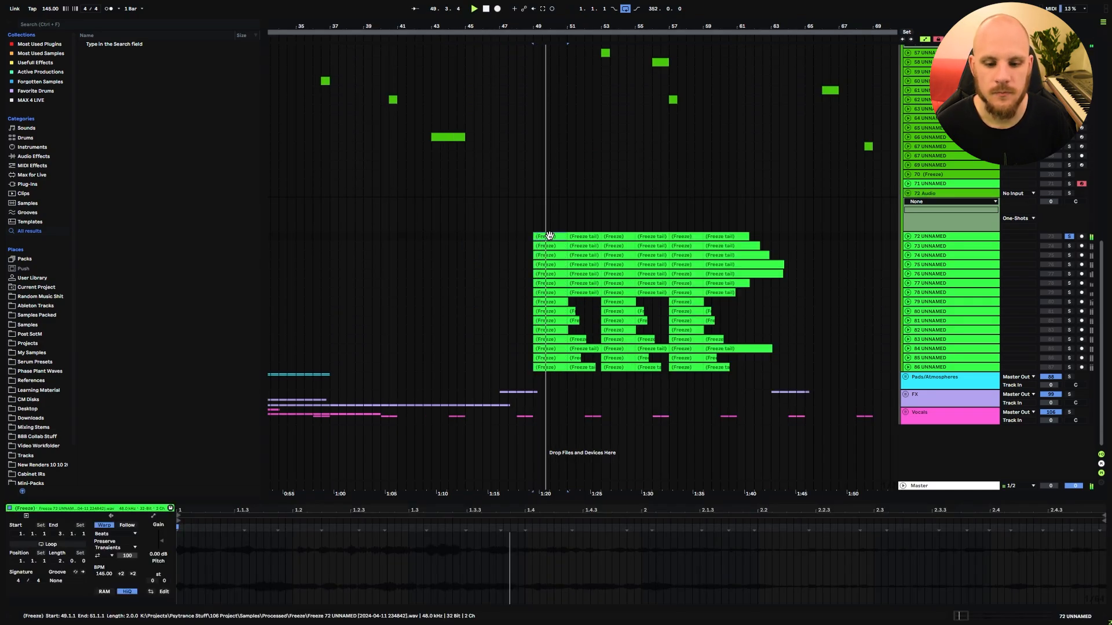
{"action": "left_click", "coordinate": [614, 236], "text": "ctrl"}
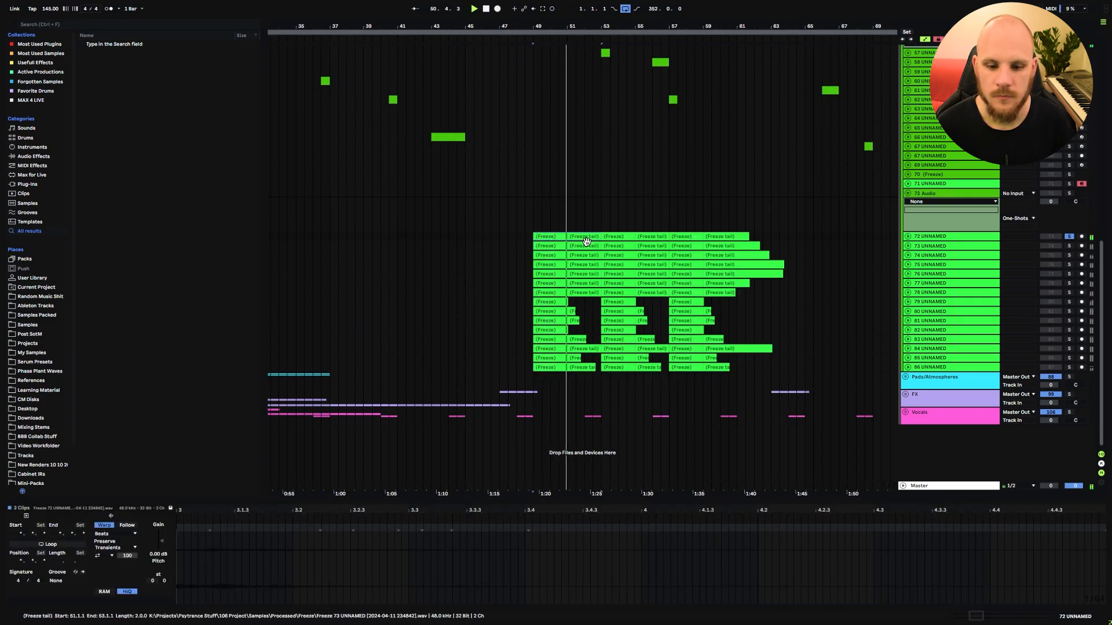
{"action": "left_click", "coordinate": [615, 237]}
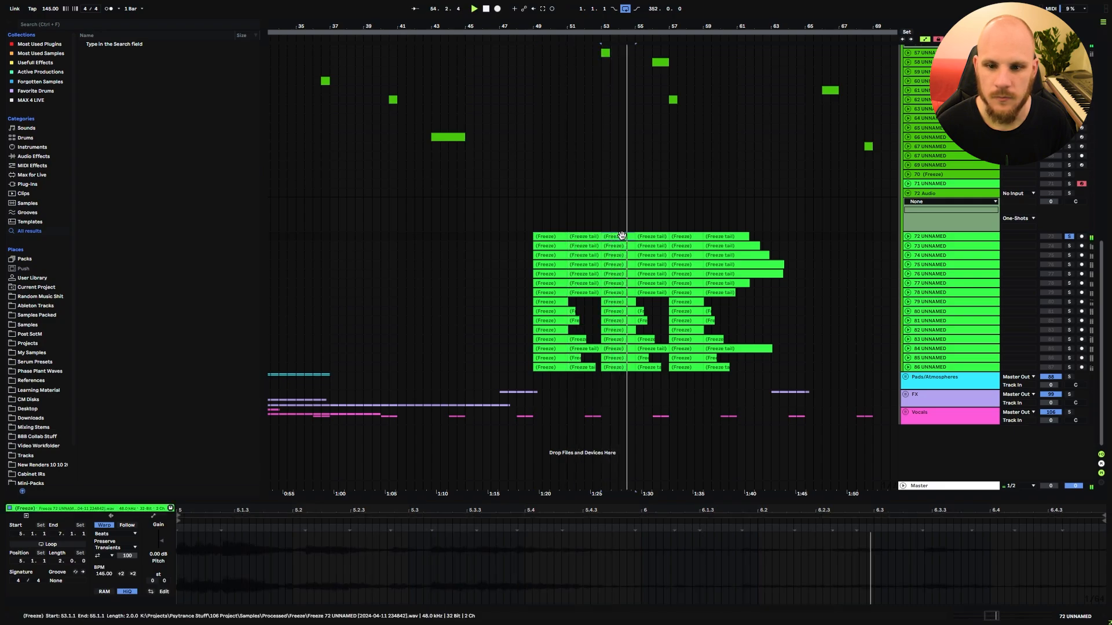
{"action": "left_click", "coordinate": [674, 236]}
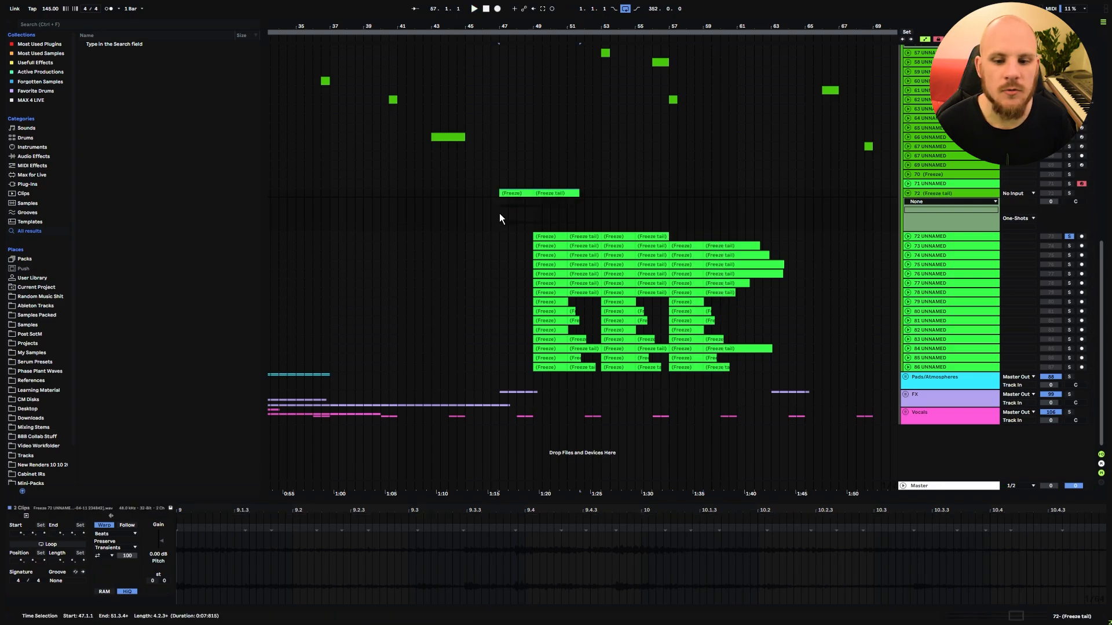
{"action": "left_click", "coordinate": [499, 213]}
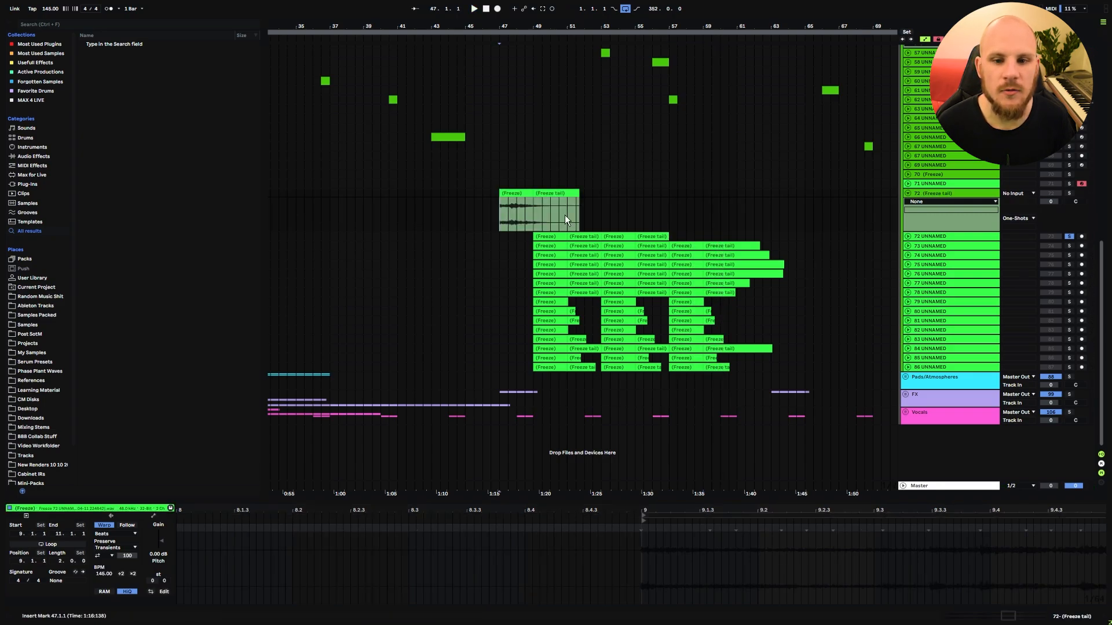
- Deactivate flattened tracks 72 to 86 and play the moved sound unsoloed with the full arrangement from bar 47
{"action": "left_click", "coordinate": [1070, 194]}
{"action": "key", "text": "space"}
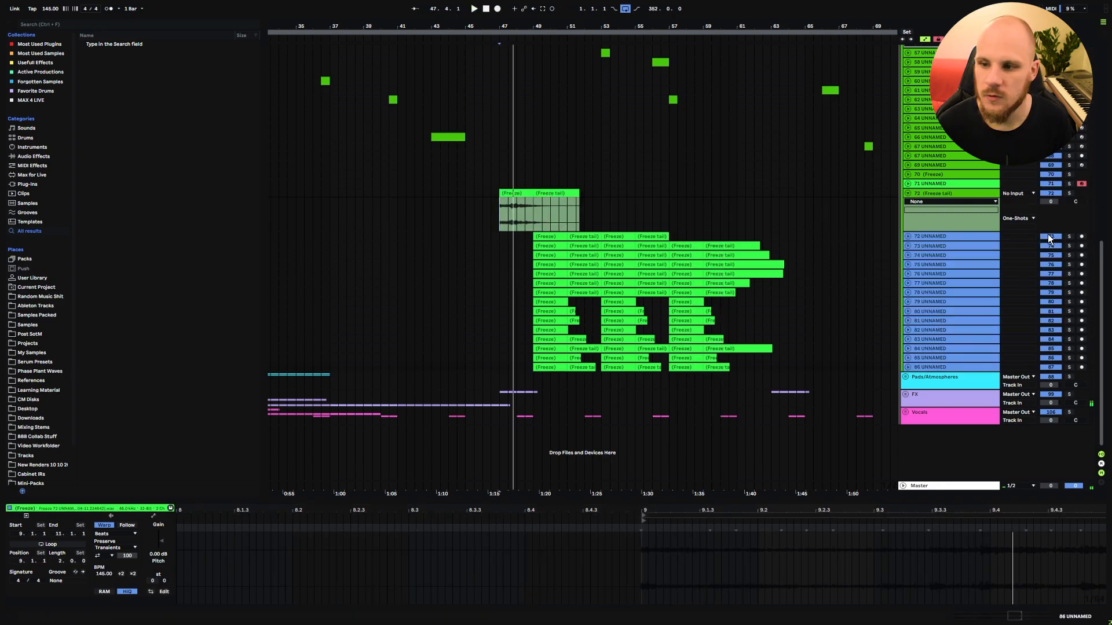
{"action": "left_click", "coordinate": [499, 217]}
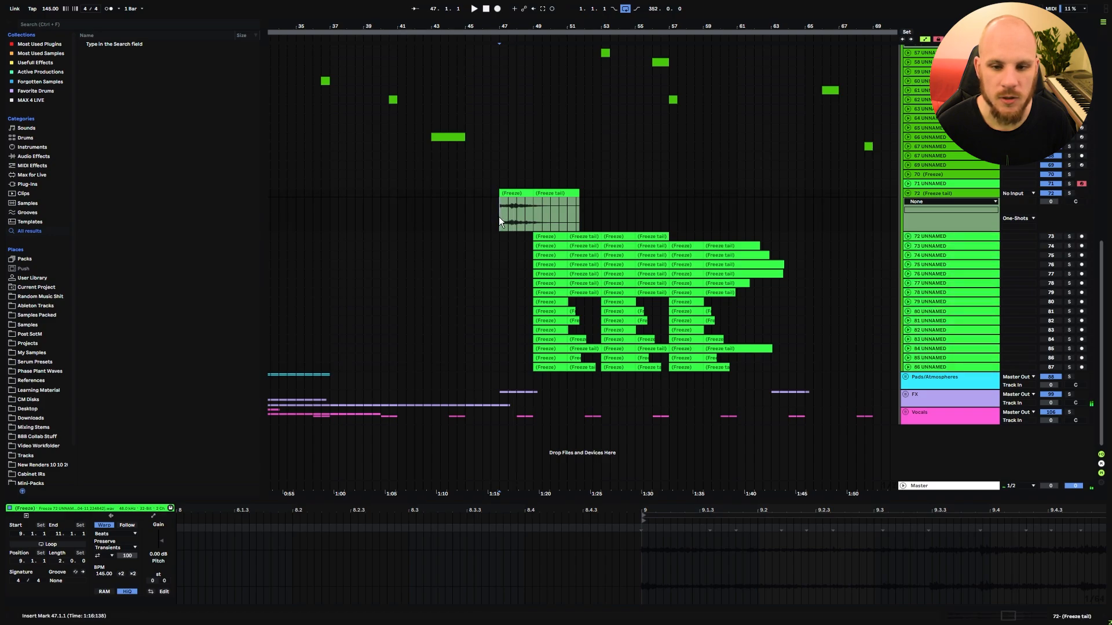
{"action": "key", "text": "space"}
- Try the sound and its tail at bar 48 on the new audio track, playing it with the arrangement
{"action": "left_click", "coordinate": [545, 193]}
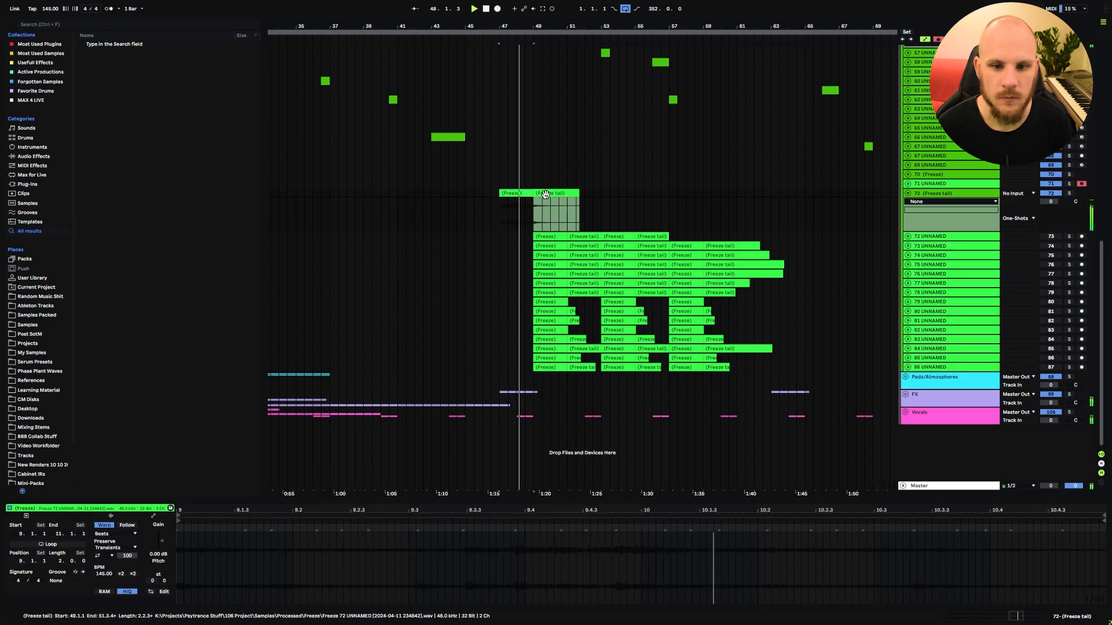
{"action": "left_click", "coordinate": [544, 194], "text": "shift"}
{"action": "left_click_drag", "start_coordinate": [518, 193], "coordinate": [530, 193]}
{"action": "left_click", "coordinate": [506, 203]}
{"action": "key", "text": "space"}
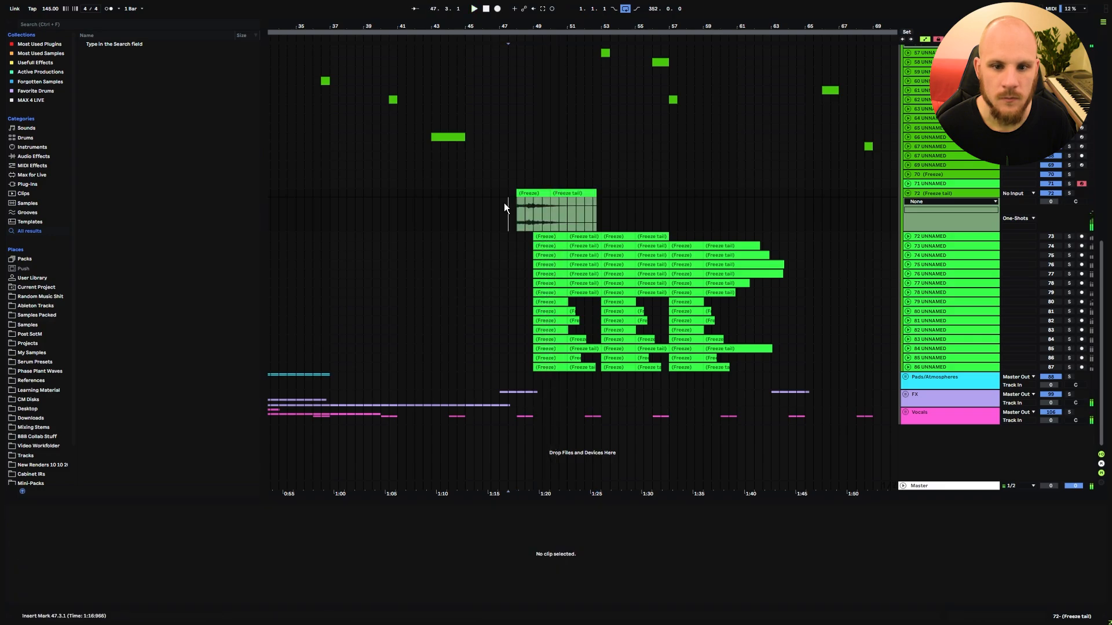
{"action": "key", "text": "space"}
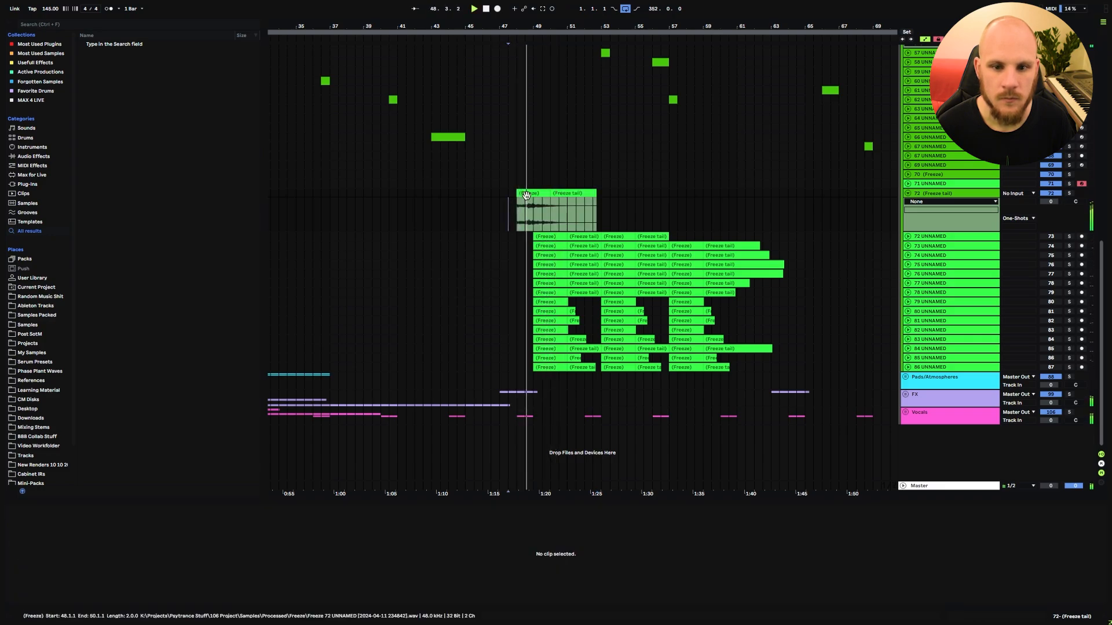
- Move the sound and its tail to bar 52 and play it in the arrangement
{"action": "left_click", "coordinate": [530, 194]}
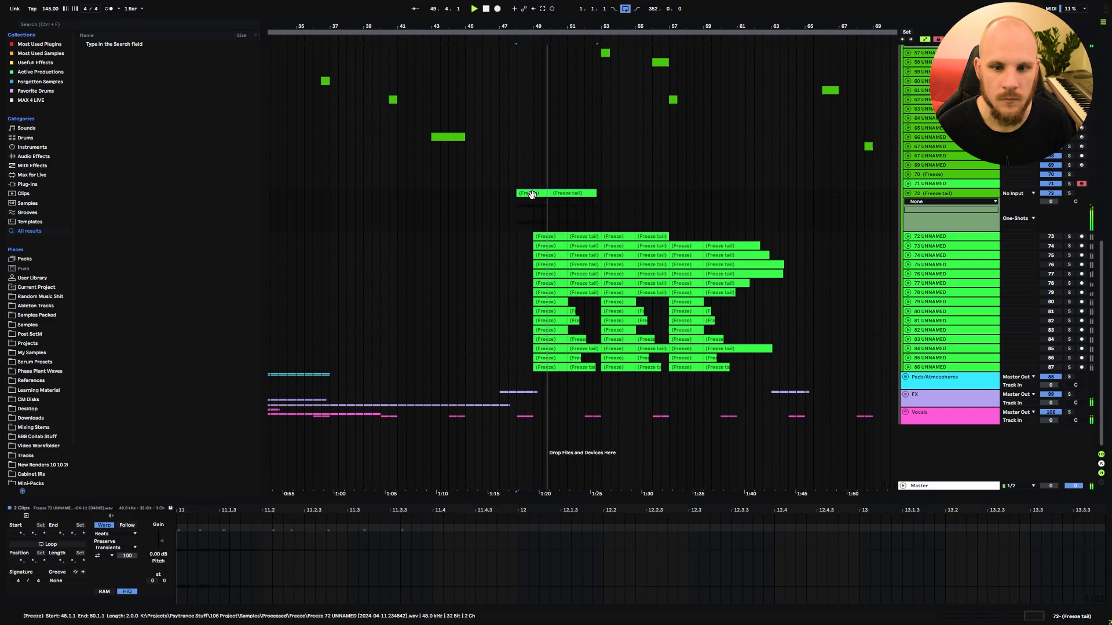
{"action": "left_click_drag", "start_coordinate": [532, 194], "coordinate": [599, 195]}
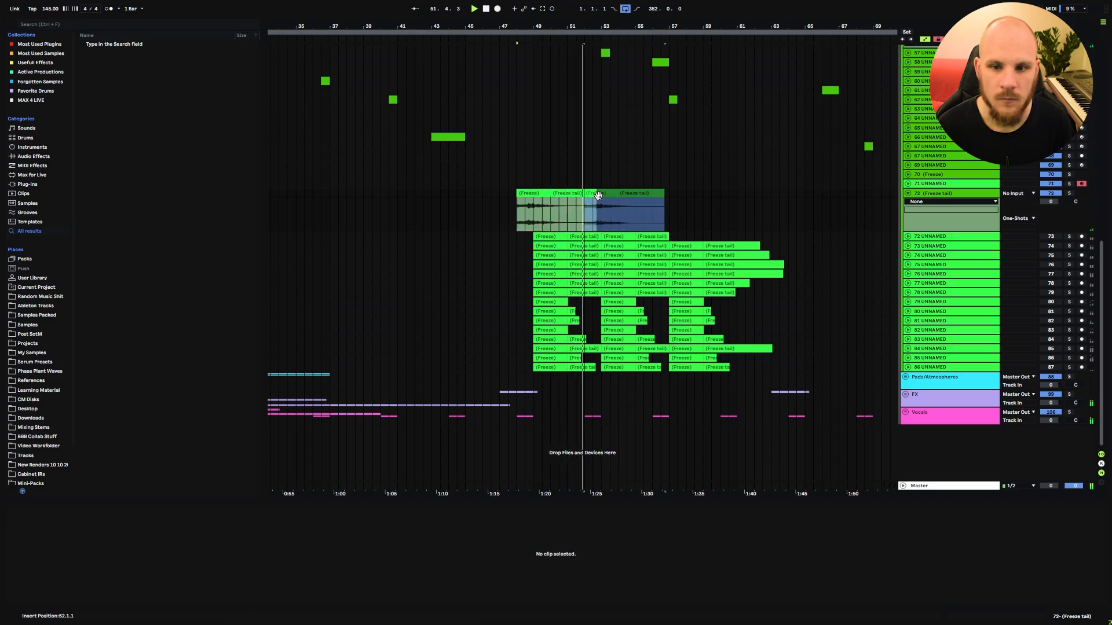
{"action": "left_click", "coordinate": [583, 210]}
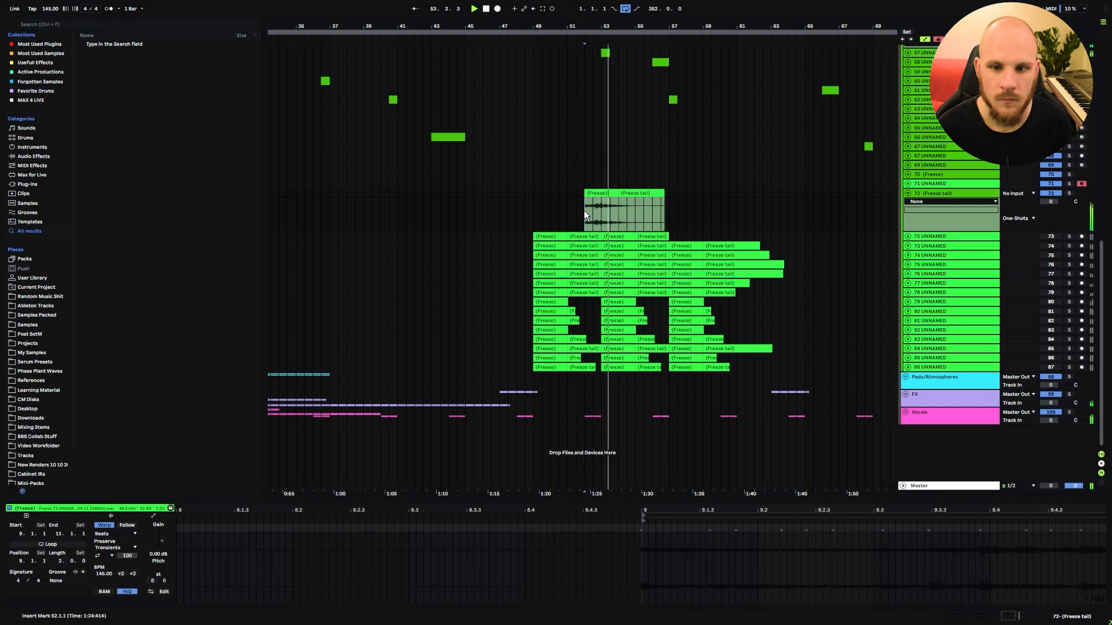
- Remove the first sound from flattened track 72 and place its second sound on the new audio track at bar 60
{"action": "left_click", "coordinate": [581, 236]}
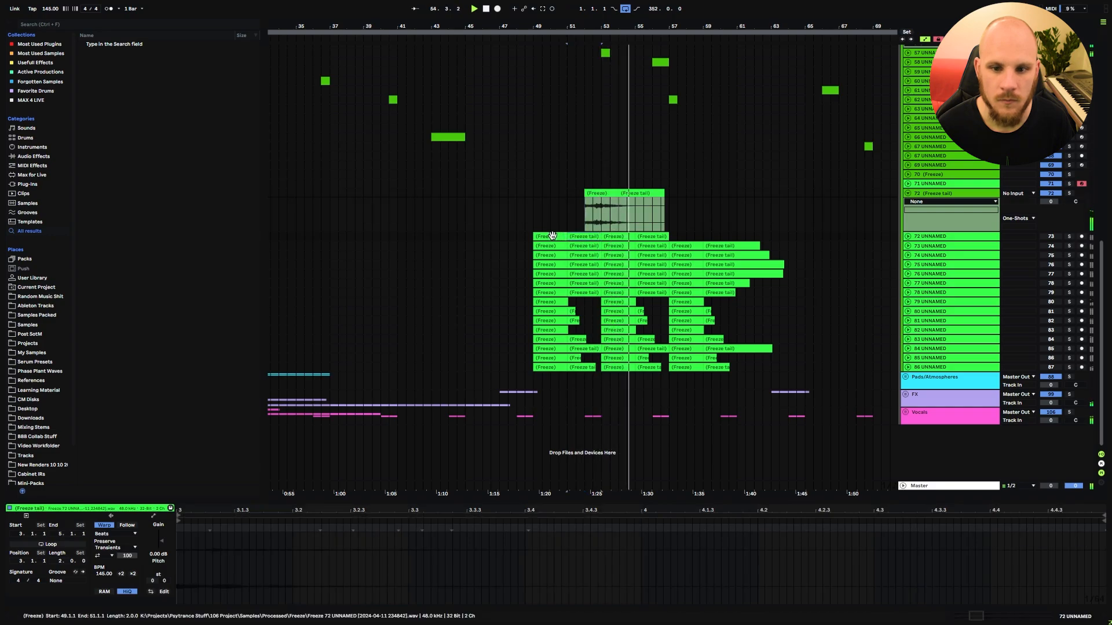
{"action": "left_click", "coordinate": [549, 236], "text": "shift"}
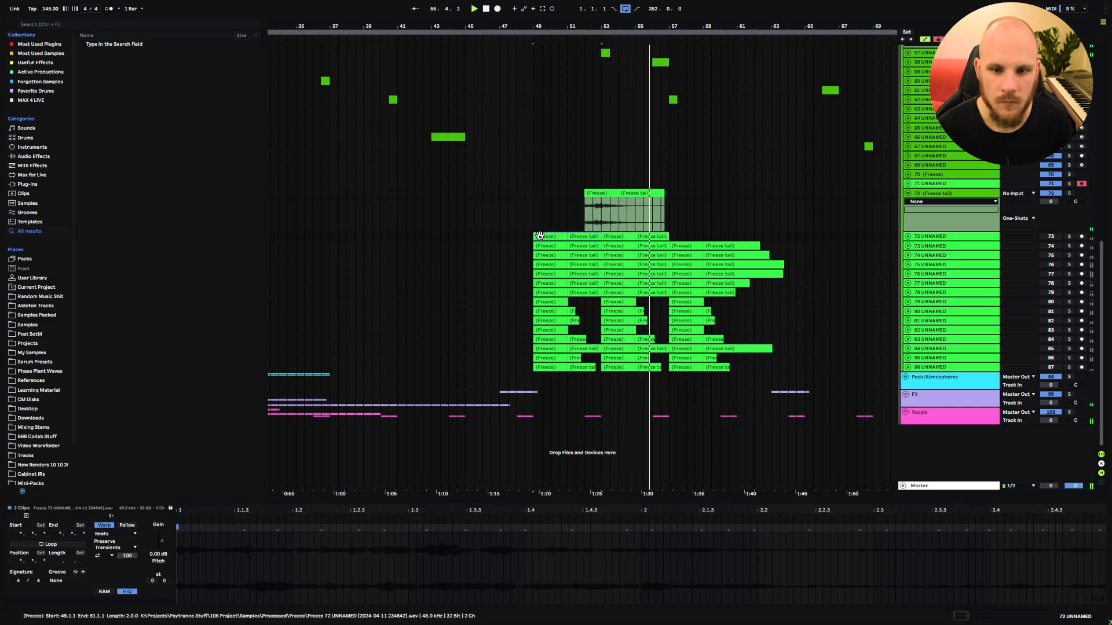
{"action": "left_click_drag", "start_coordinate": [750, 207], "coordinate": [725, 207]}
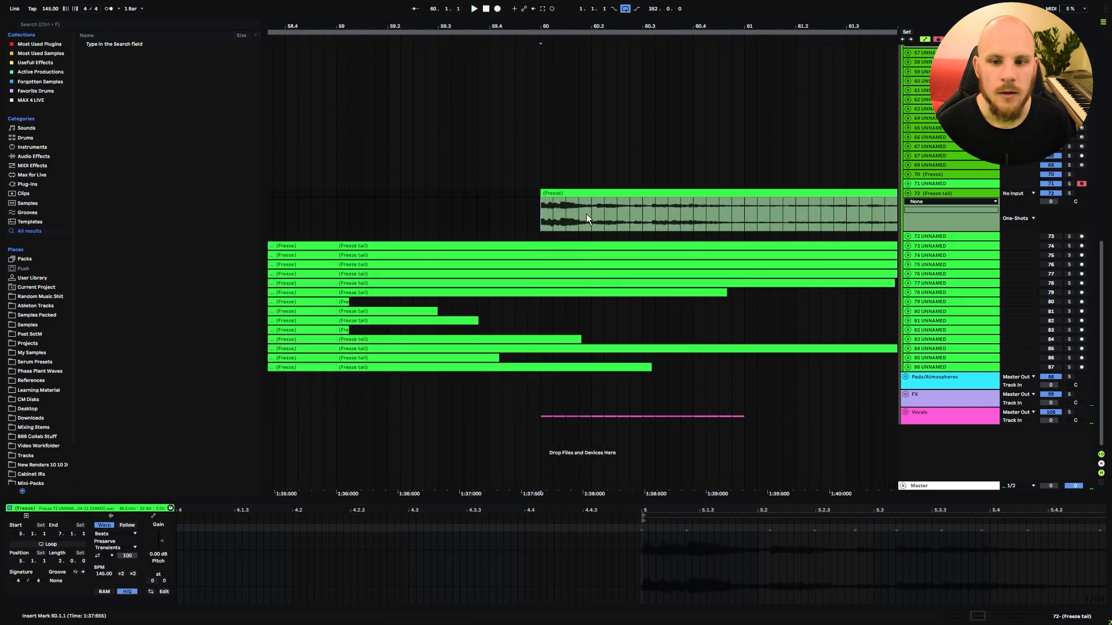
- Split the bar 60 sound one beat in, soften the opening with -6.33 dB gain and a crossfade, and play the result
{"action": "key", "text": "ctrl+e"}
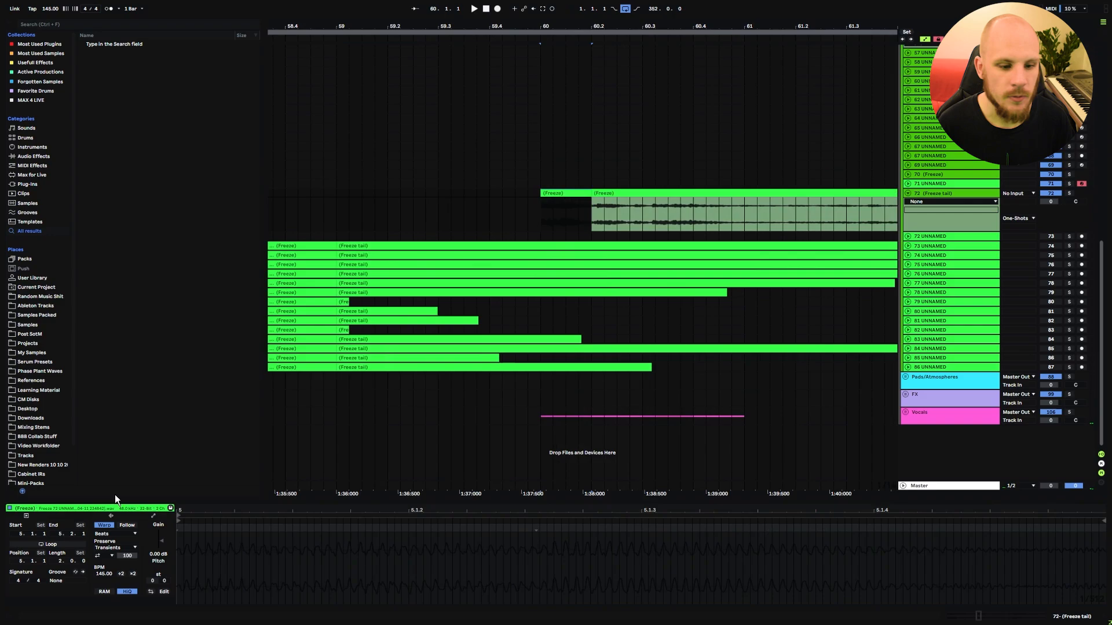
{"action": "left_click", "coordinate": [561, 206]}
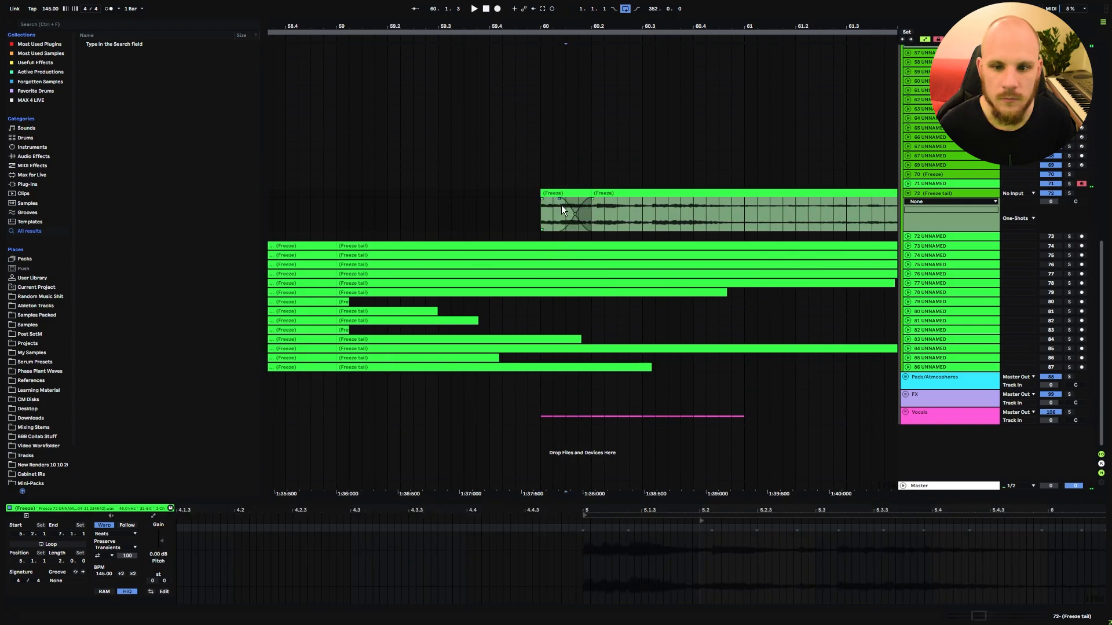
{"action": "left_click_drag", "start_coordinate": [594, 199], "coordinate": [604, 200]}
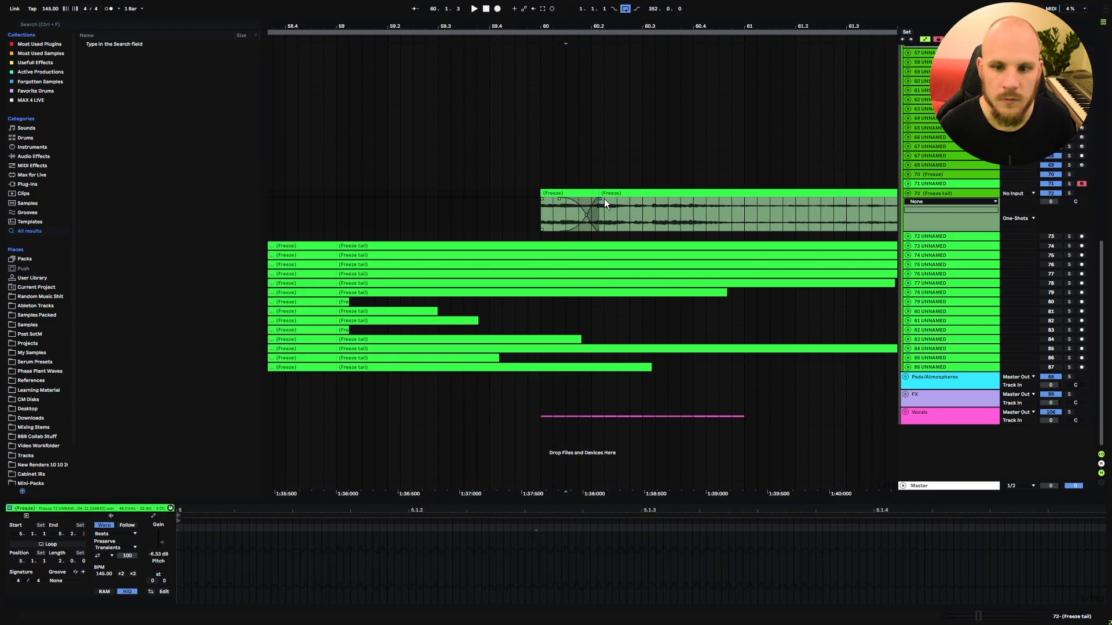
{"action": "left_click", "coordinate": [542, 212]}
{"action": "key", "text": "space"}
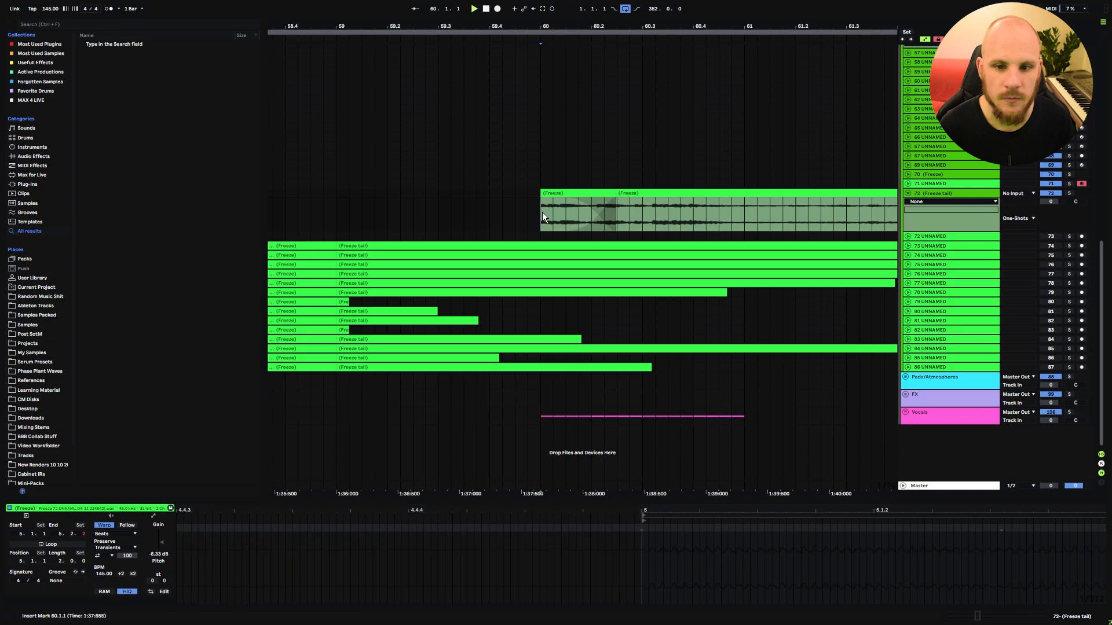
{"action": "left_click_drag", "start_coordinate": [579, 27], "coordinate": [586, 7]}
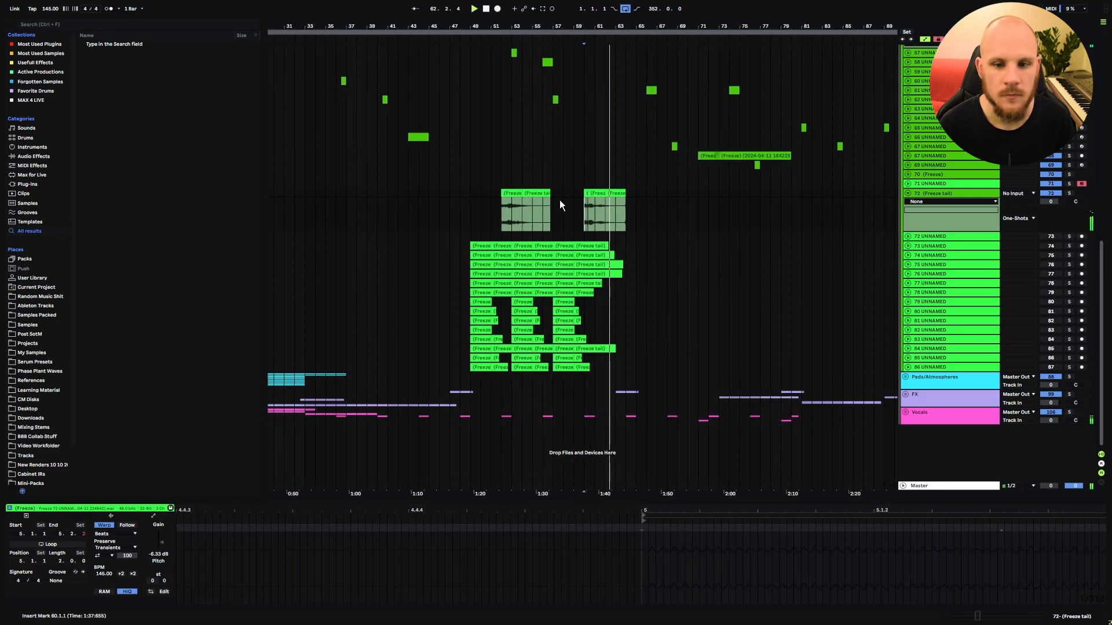
{"action": "key", "text": "space"}
{"action": "left_click", "coordinate": [505, 213]}
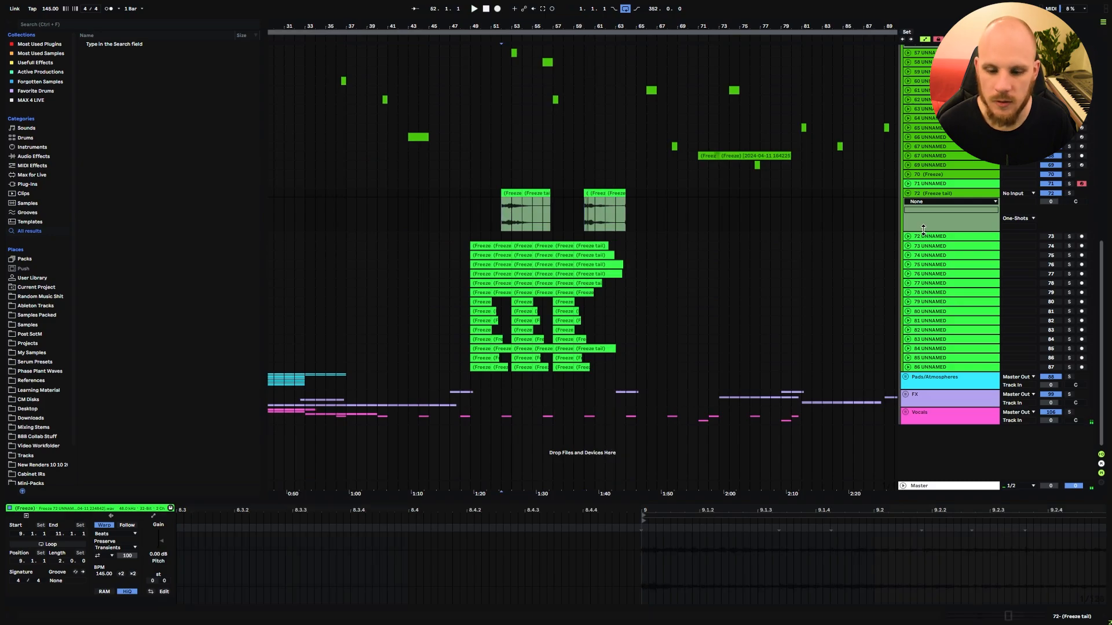
- Unfold flattened track 73 and insert another audio track directly below the one holding the two placed sounds
{"action": "left_click", "coordinate": [908, 246]}
{"action": "left_click", "coordinate": [923, 235]}
{"action": "left_click", "coordinate": [944, 184]}
{"action": "left_click", "coordinate": [940, 193]}
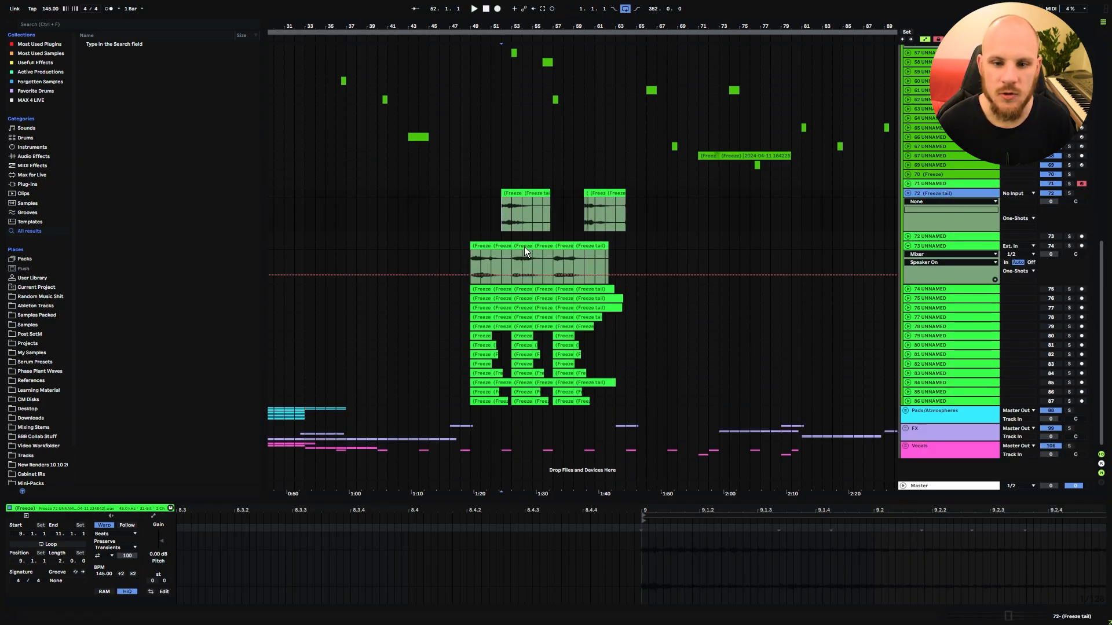
{"action": "key", "text": "ctrl+t"}
- Move flattened track 73's second sound with its tail onto the new audio track at bar 55 and play it
{"action": "left_click", "coordinate": [528, 289]}
{"action": "left_click", "coordinate": [541, 288], "text": "shift"}
{"action": "left_click_drag", "start_coordinate": [542, 288], "coordinate": [550, 252]}
{"action": "key", "text": "space"}
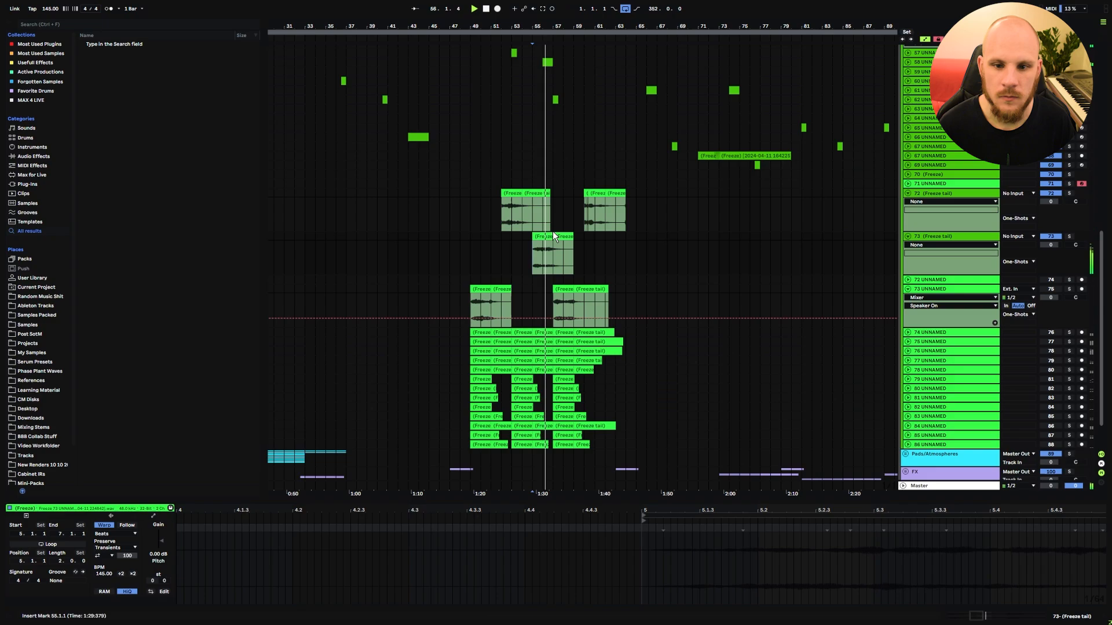
- Move flattened track 73's third sound with its tail onto the new audio track at bar 63 and play it
{"action": "left_click", "coordinate": [561, 287]}
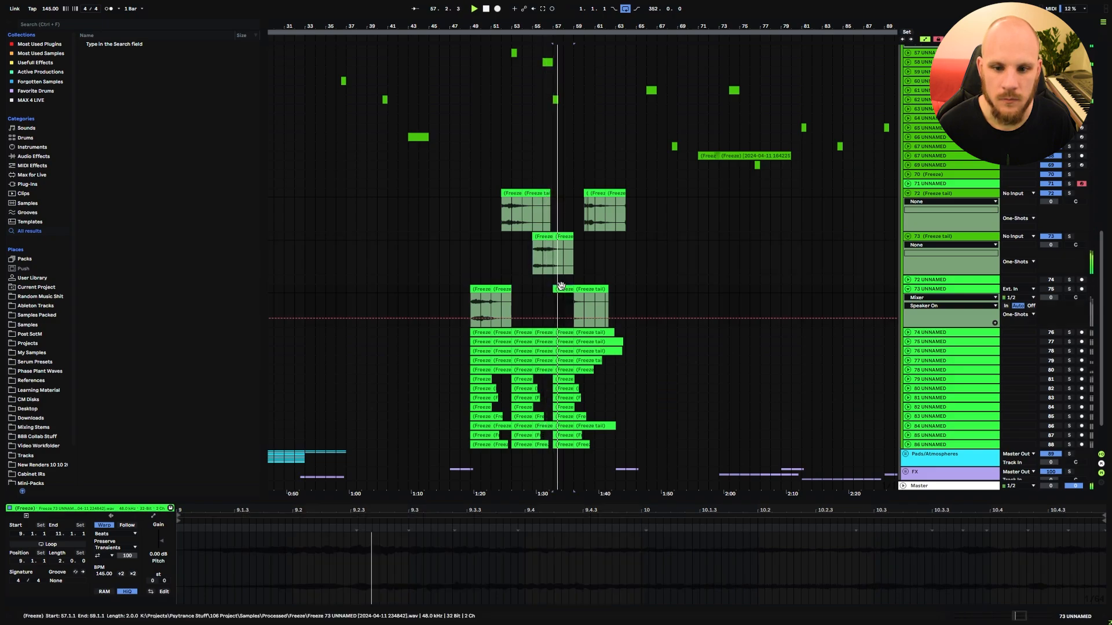
{"action": "left_click", "coordinate": [582, 287], "text": "shift"}
{"action": "left_click_drag", "start_coordinate": [564, 287], "coordinate": [614, 258]}
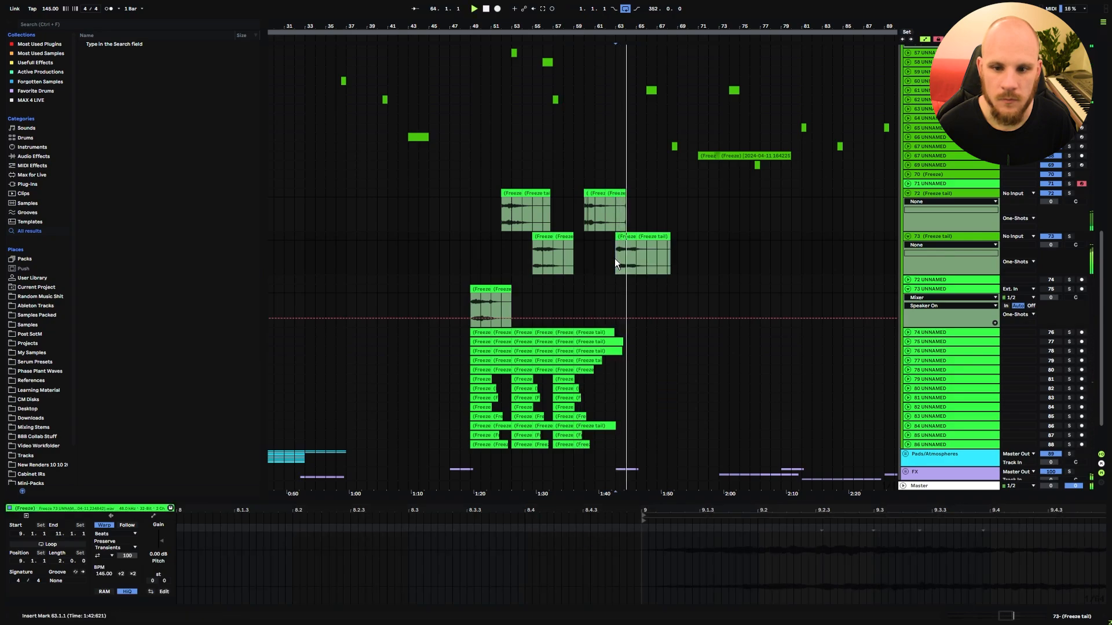
- Replace the sound at bar 63 with flattened track 73's first sound and delete the leftover tail from bar 67
{"action": "left_click_drag", "start_coordinate": [614, 258], "coordinate": [635, 255]}
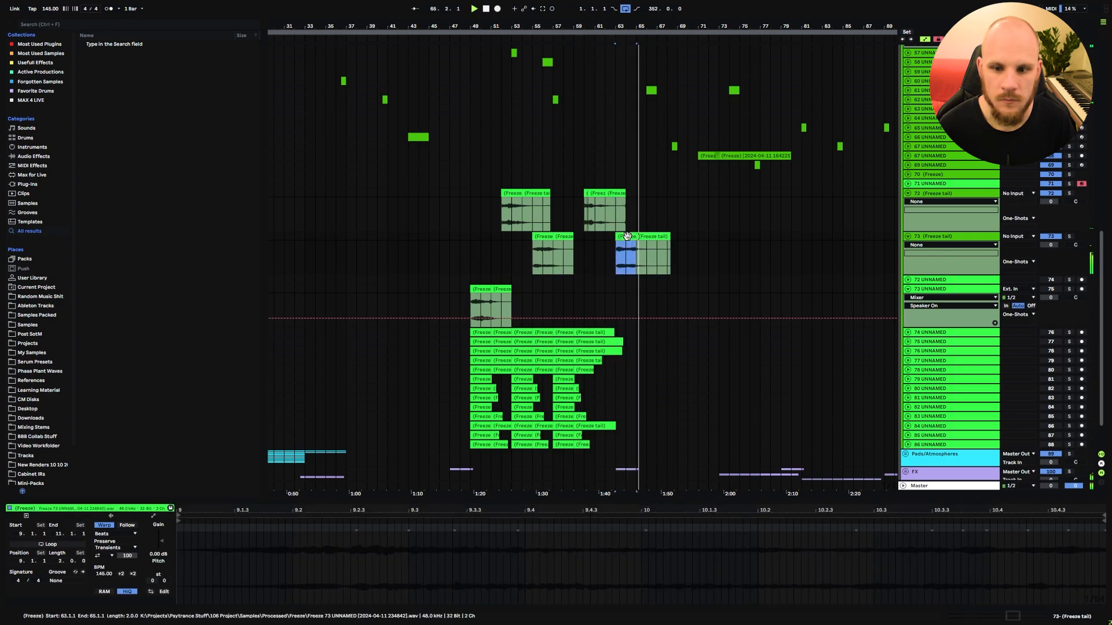
{"action": "left_click", "coordinate": [650, 236], "text": "shift"}
{"action": "key", "text": "space"}
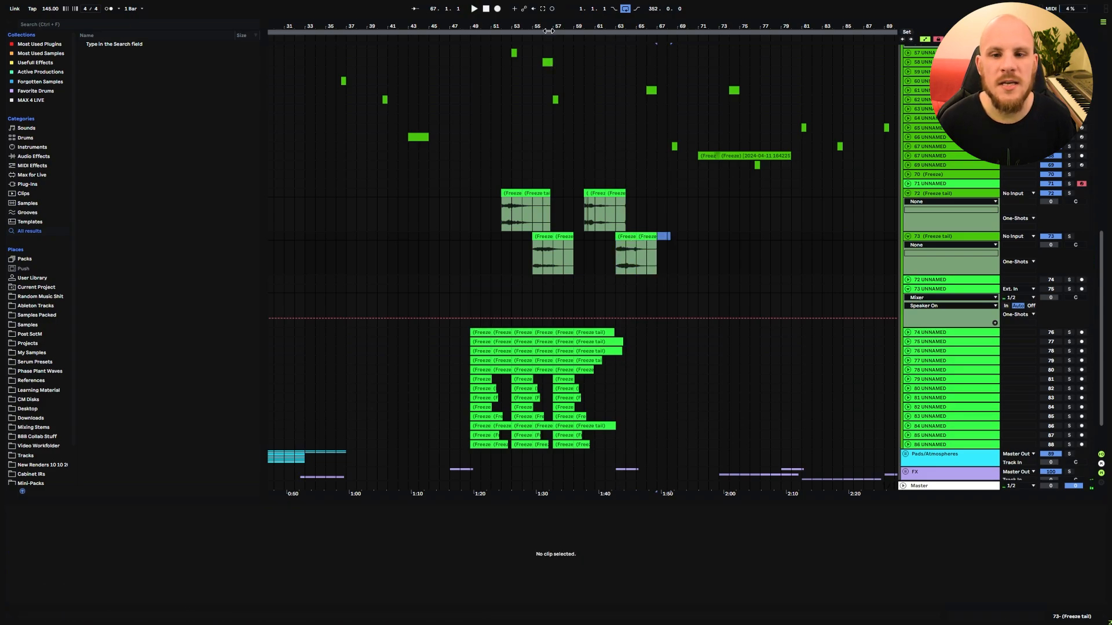
- Check the two sounds placed at bars 55 and 63 on the second new audio track
{"action": "left_click_drag", "start_coordinate": [548, 26], "coordinate": [514, 85]}
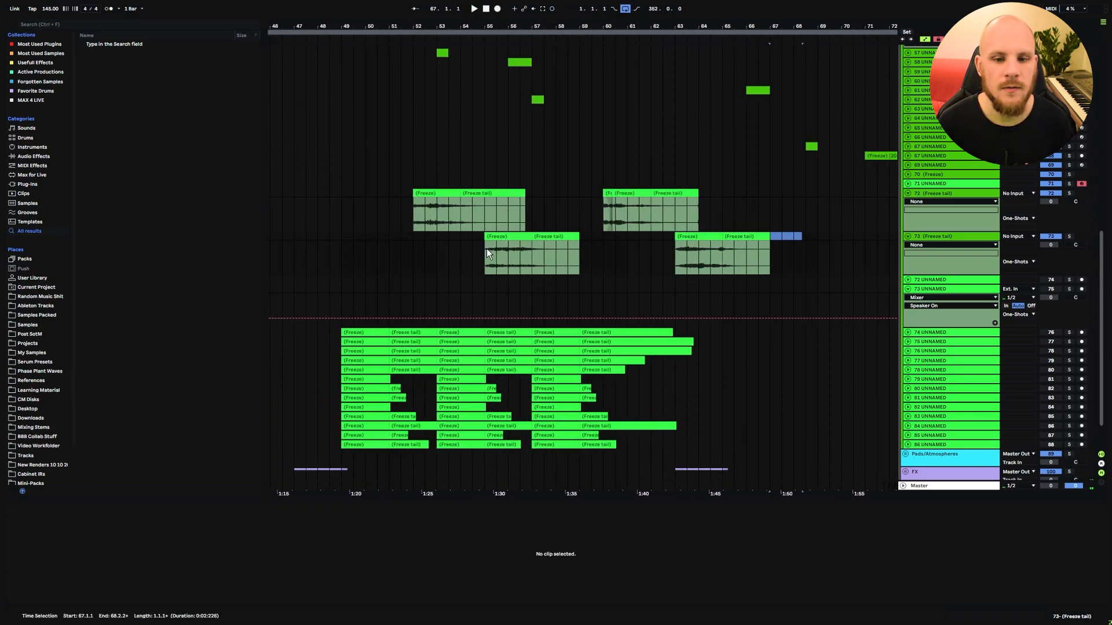
{"action": "left_click", "coordinate": [486, 253]}
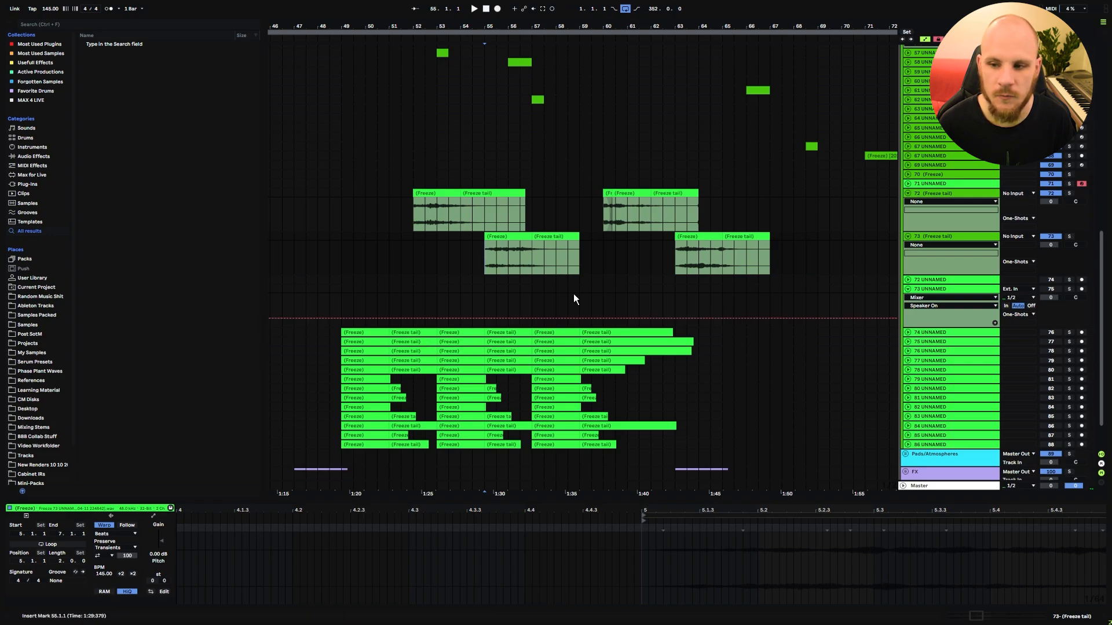
{"action": "left_click", "coordinate": [700, 237]}
{"action": "left_click", "coordinate": [742, 237], "text": "shift"}
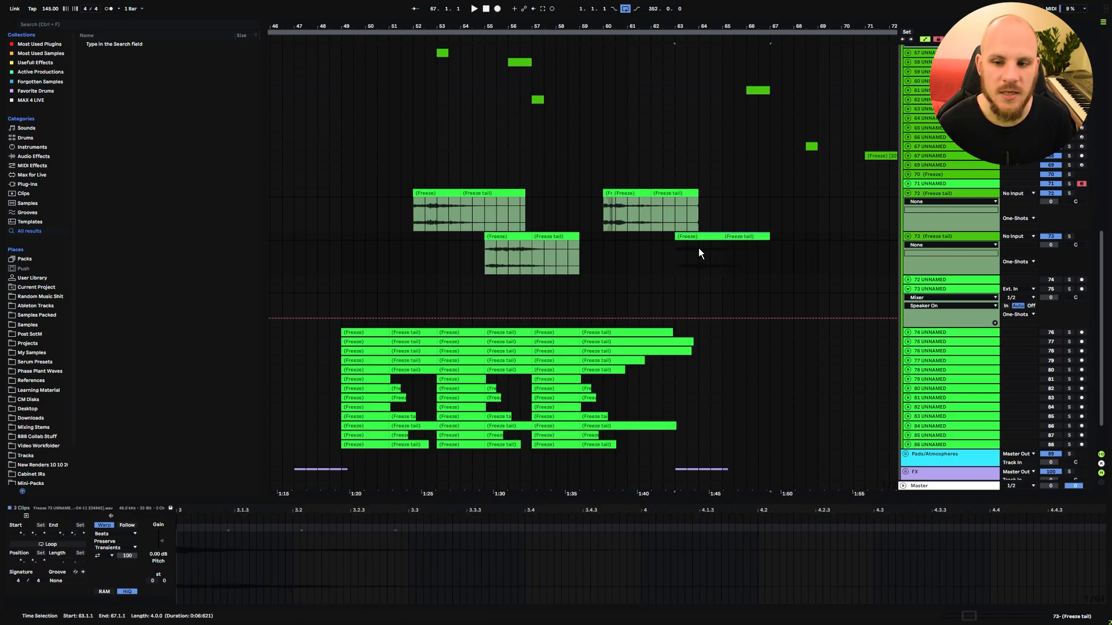
{"action": "left_click", "coordinate": [684, 255]}
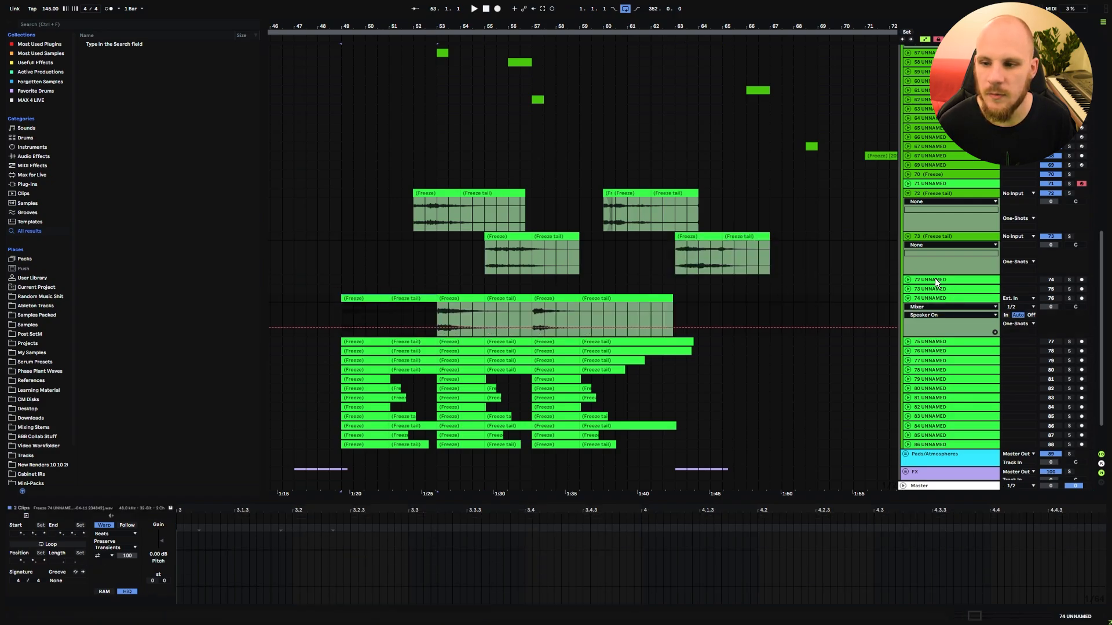
- Add a third new audio track and move flattened track 74's first sound with its tail onto it at bar 64
{"action": "left_click", "coordinate": [929, 241]}
{"action": "key", "text": "ctrl+t"}
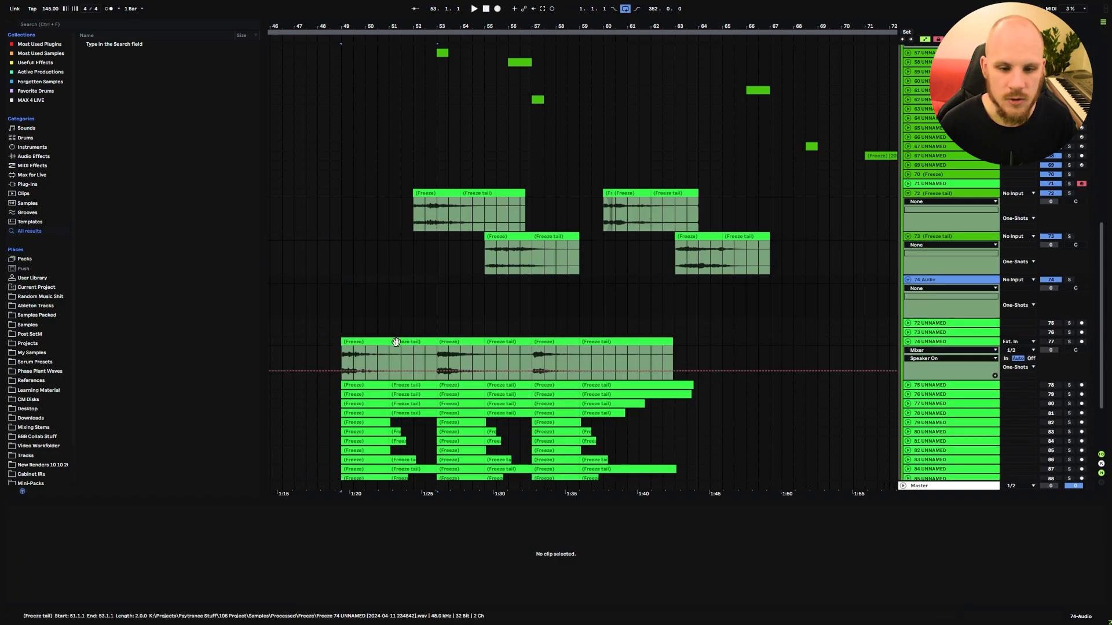
{"action": "left_click", "coordinate": [410, 341]}
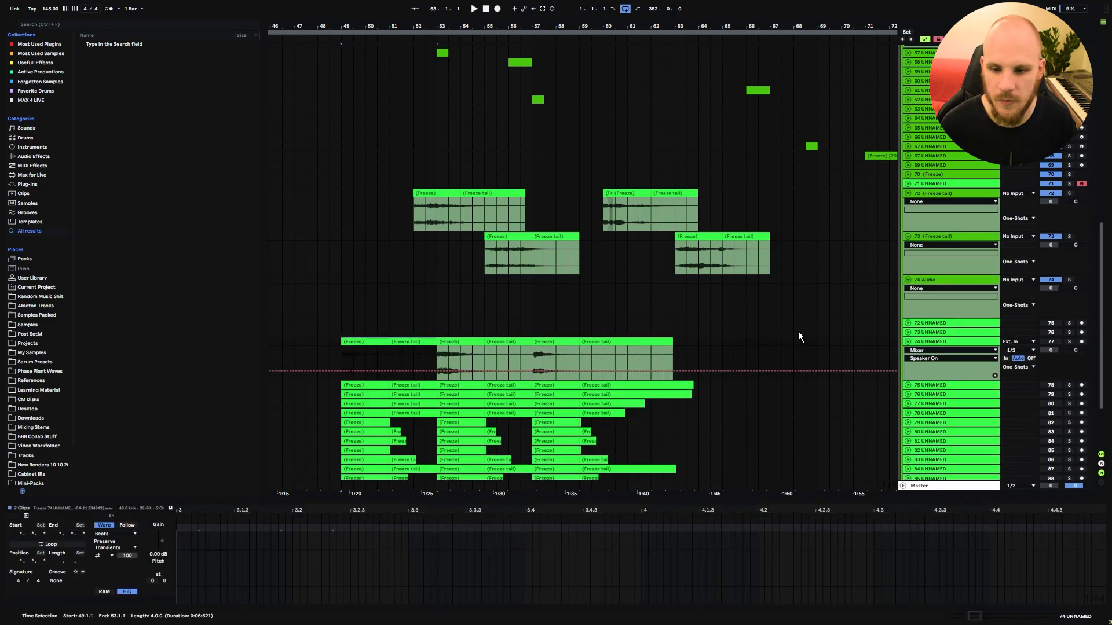
{"action": "scroll", "coordinate": [765, 333], "scroll_direction": "down", "scroll_amount": 3}
{"action": "left_click", "coordinate": [695, 200]}
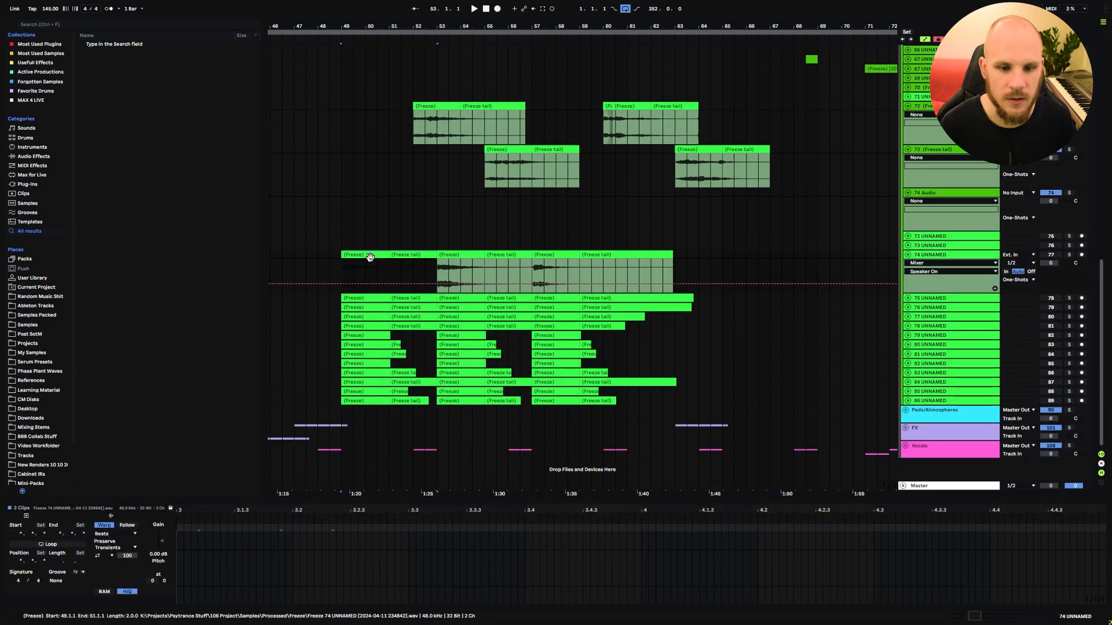
{"action": "key", "text": "ctrl+v"}
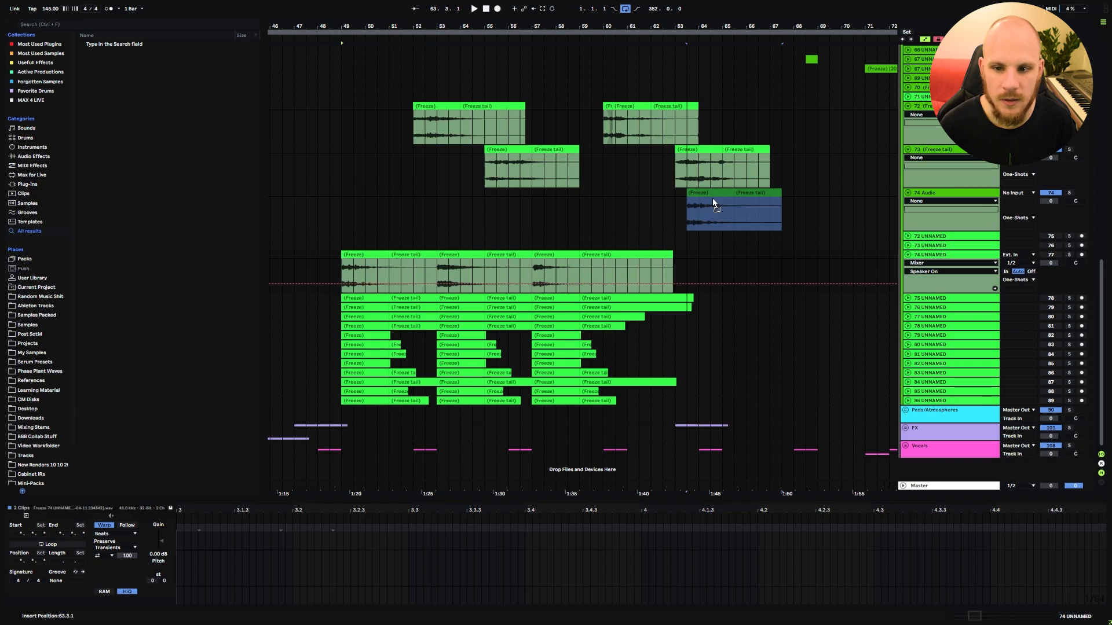
{"action": "left_click_drag", "start_coordinate": [712, 198], "coordinate": [715, 198]}
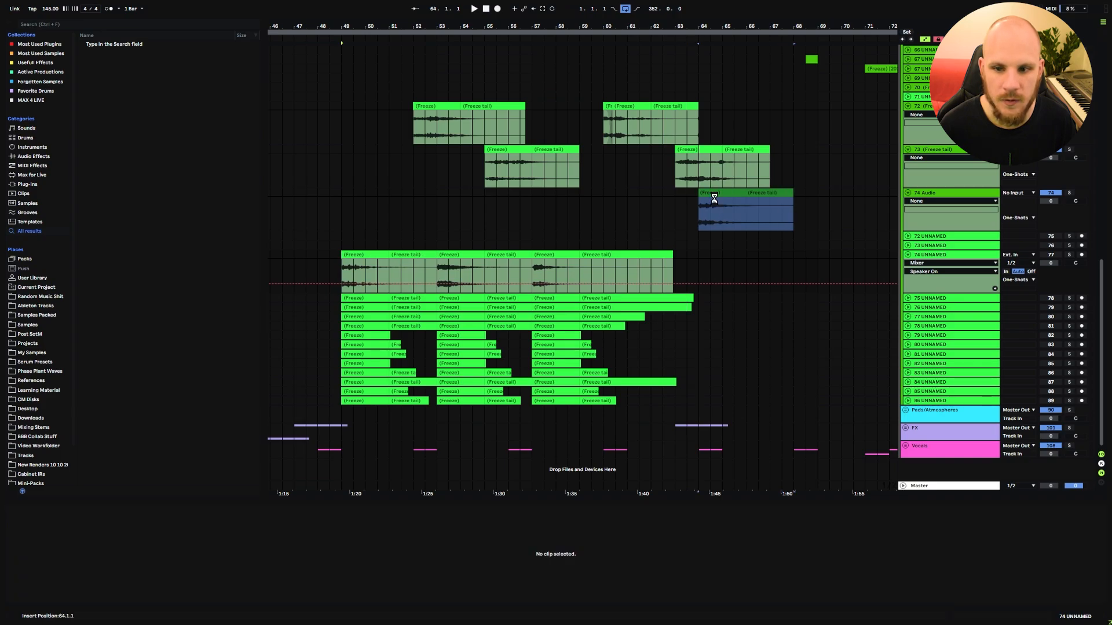
- Deactivate the sound and tail at bar 63 on the second new audio track and play the sound at bar 64
{"action": "left_click", "coordinate": [705, 148]}
{"action": "key", "text": "0"}
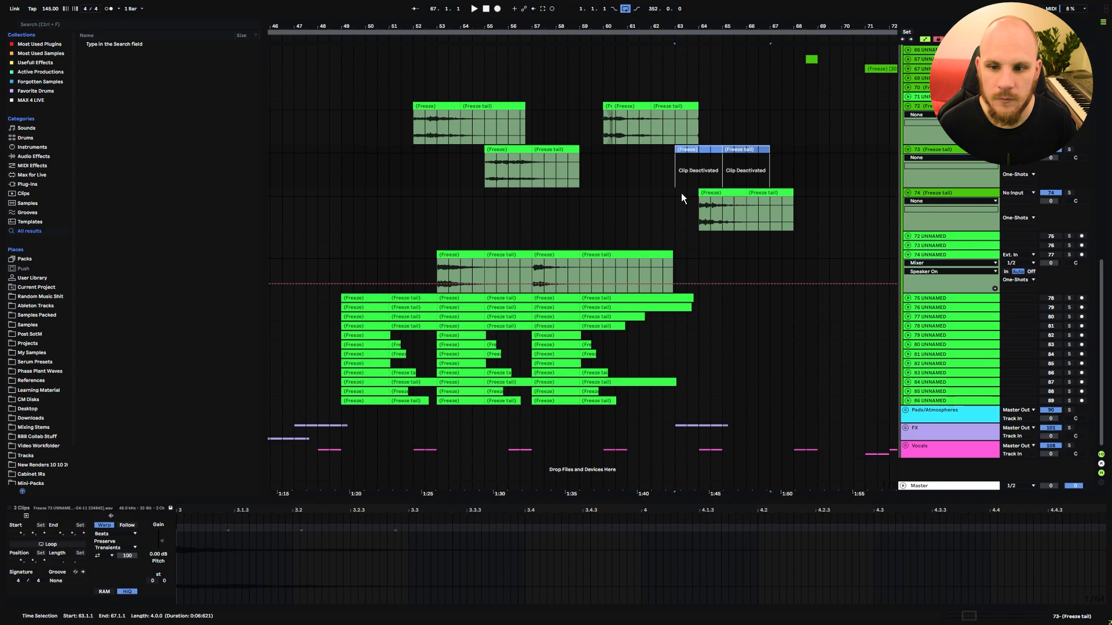
{"action": "left_click", "coordinate": [682, 198]}
{"action": "key", "text": "space"}
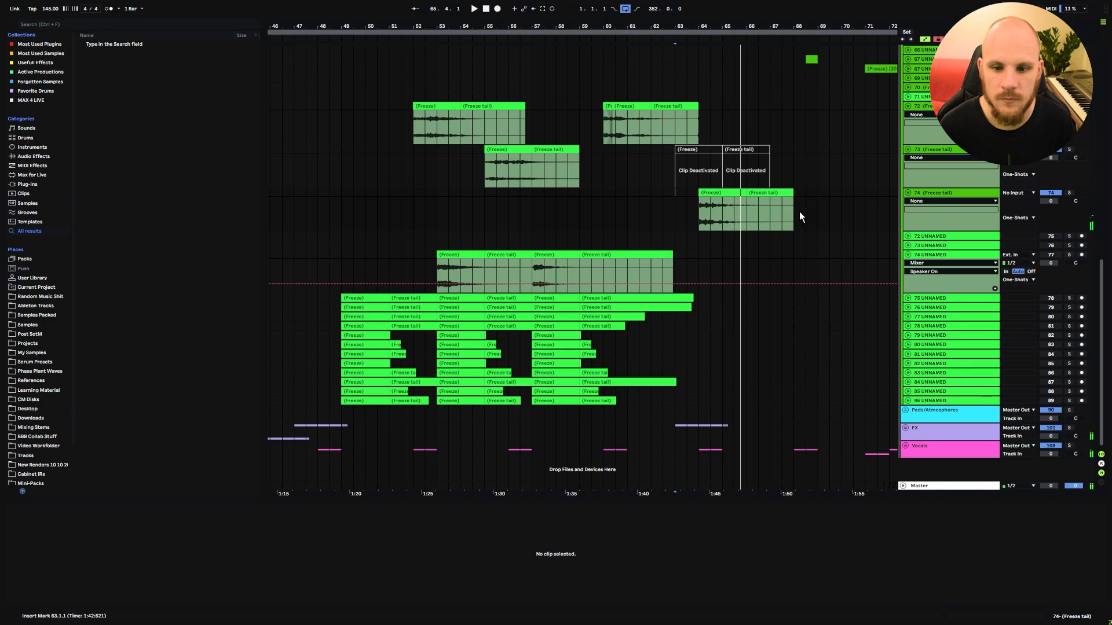
{"action": "left_click", "coordinate": [733, 193]}
{"action": "key", "text": "space"}
- Expand flattened tracks 75 and 76 and audition track 76's first sound soloed from bar 49
{"action": "left_click", "coordinate": [907, 299]}
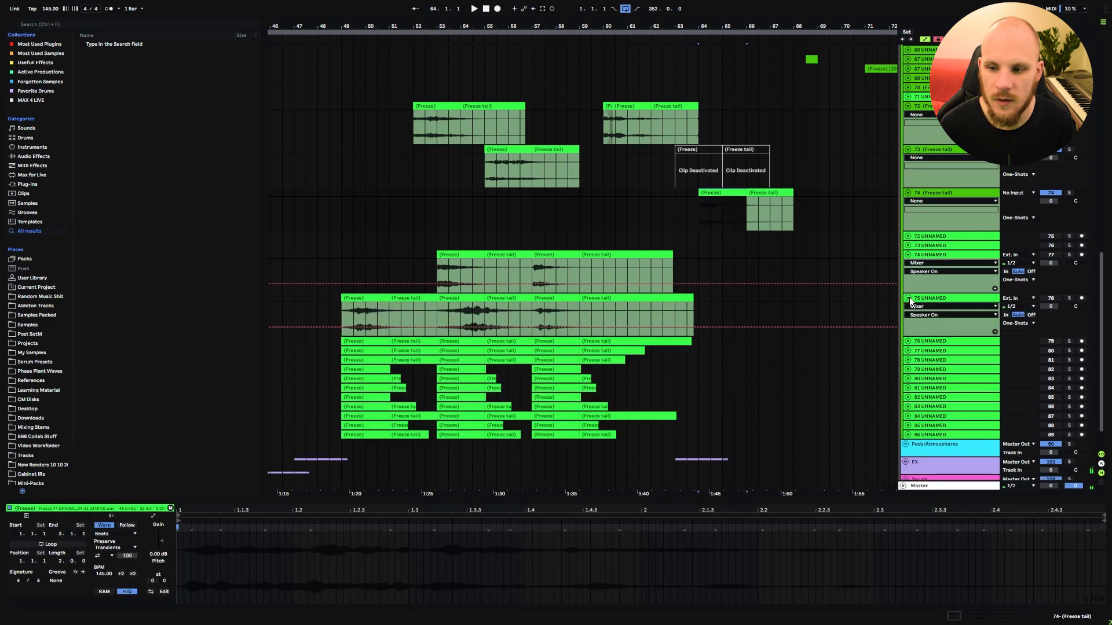
{"action": "left_click", "coordinate": [907, 341]}
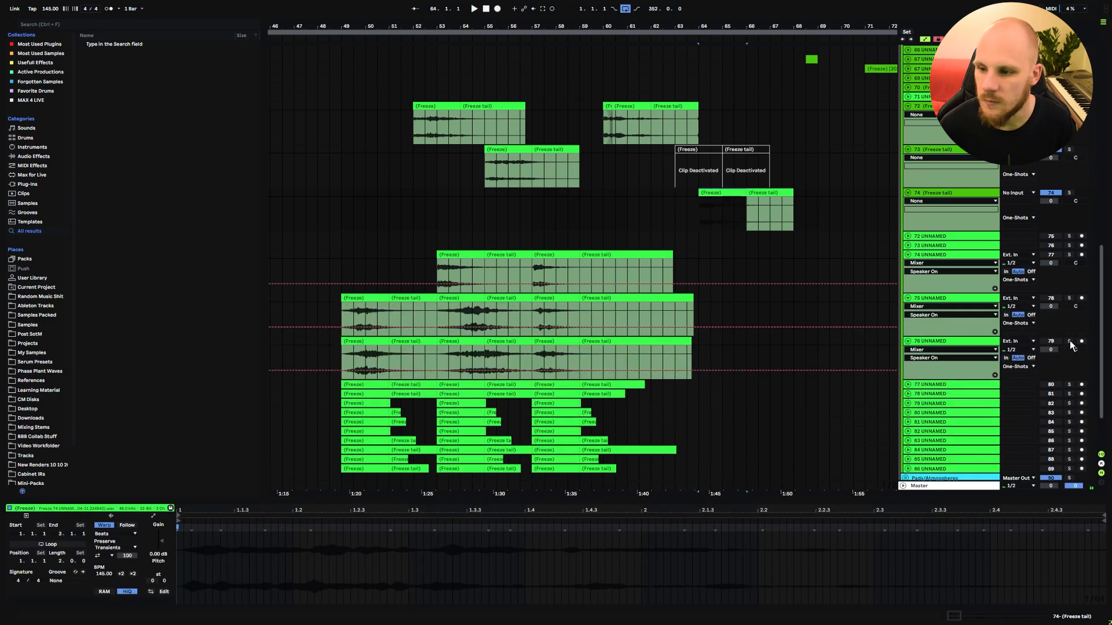
{"action": "left_click", "coordinate": [354, 360]}
{"action": "key", "text": "space"}
- Replace the sound at bar 64 with flattened track 76's first sound and its tail, and play it
{"action": "left_click", "coordinate": [365, 341]}
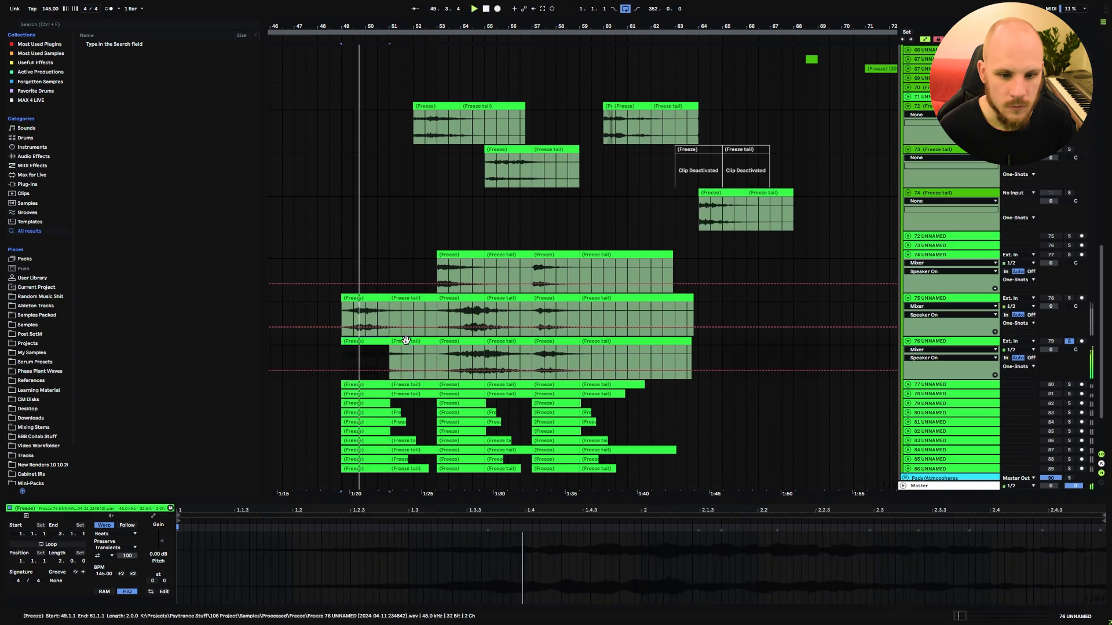
{"action": "left_click", "coordinate": [408, 340], "text": "shift"}
{"action": "left_click_drag", "start_coordinate": [381, 342], "coordinate": [715, 207]}
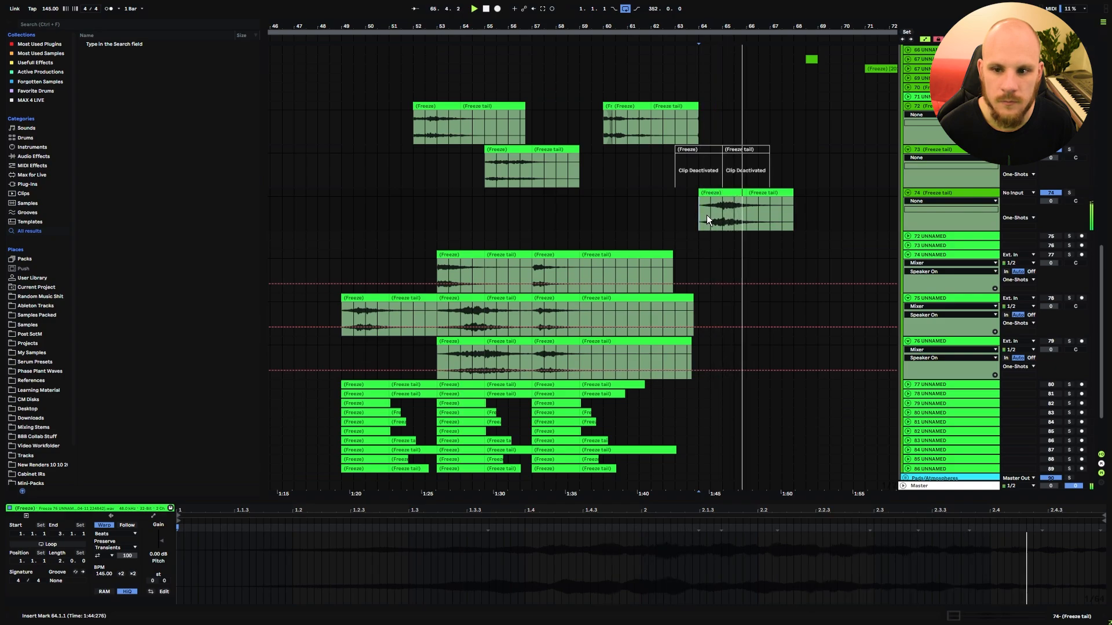
{"action": "key", "text": "space"}
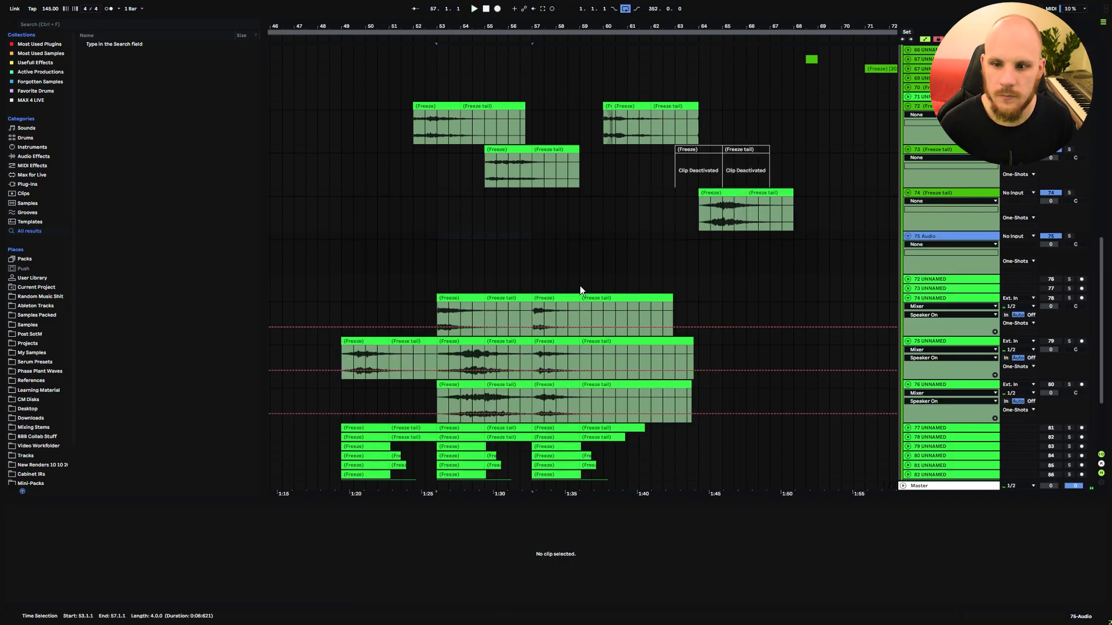
- Add a fourth new audio track and move flattened track 75's second sound with its tail onto it at bar 63
{"action": "left_click_drag", "start_coordinate": [606, 25], "coordinate": [427, 11]}
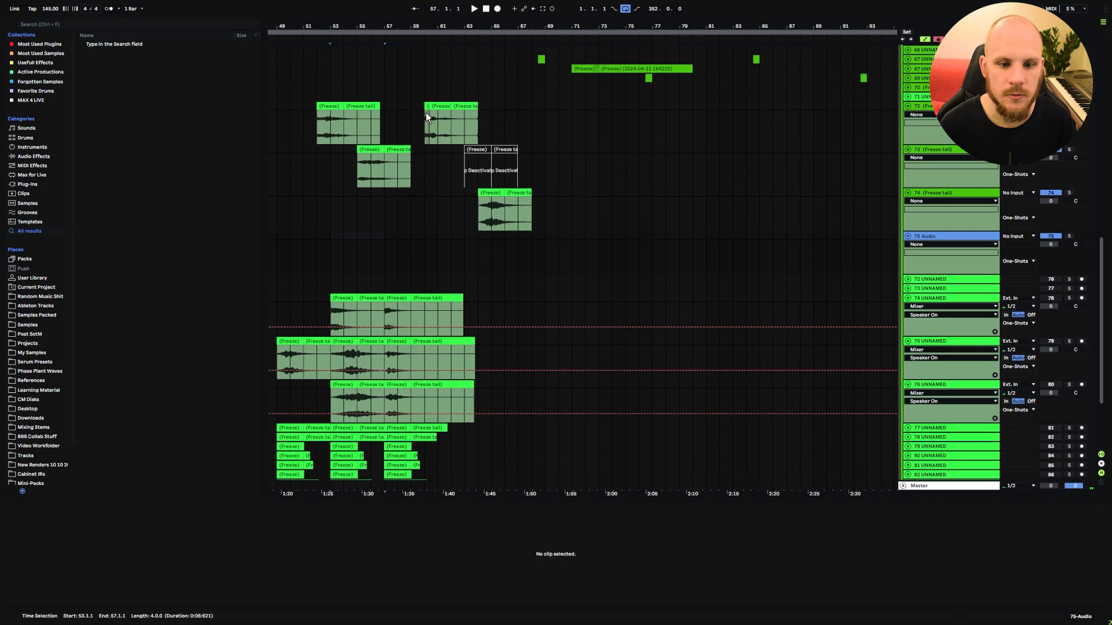
{"action": "left_click_drag", "start_coordinate": [348, 341], "coordinate": [481, 248]}
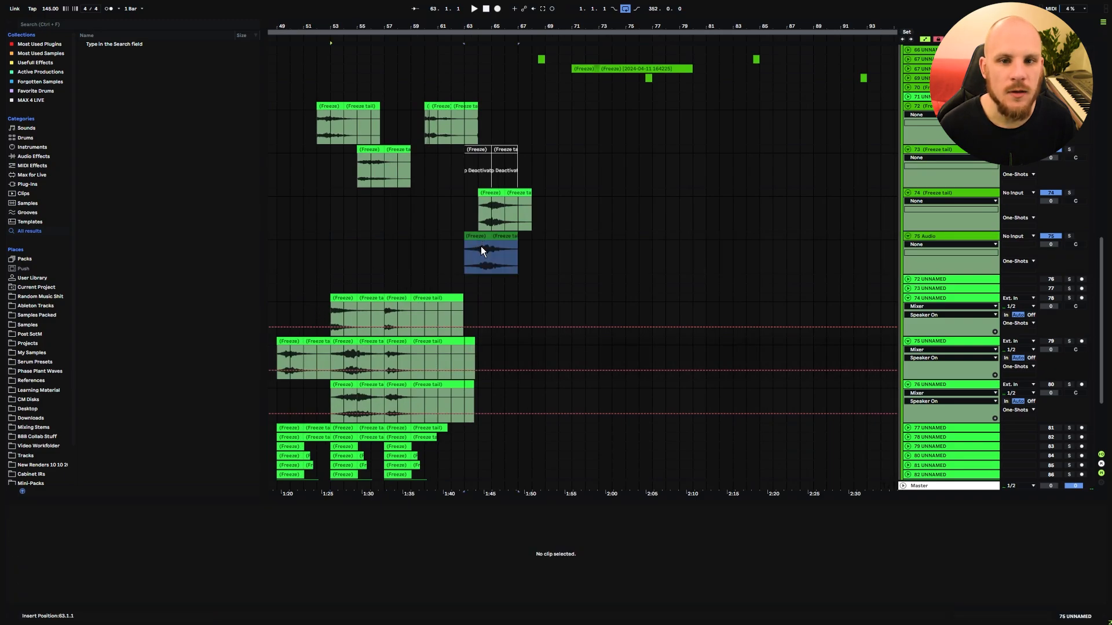
{"action": "left_click_drag", "start_coordinate": [460, 25], "coordinate": [460, 40]}
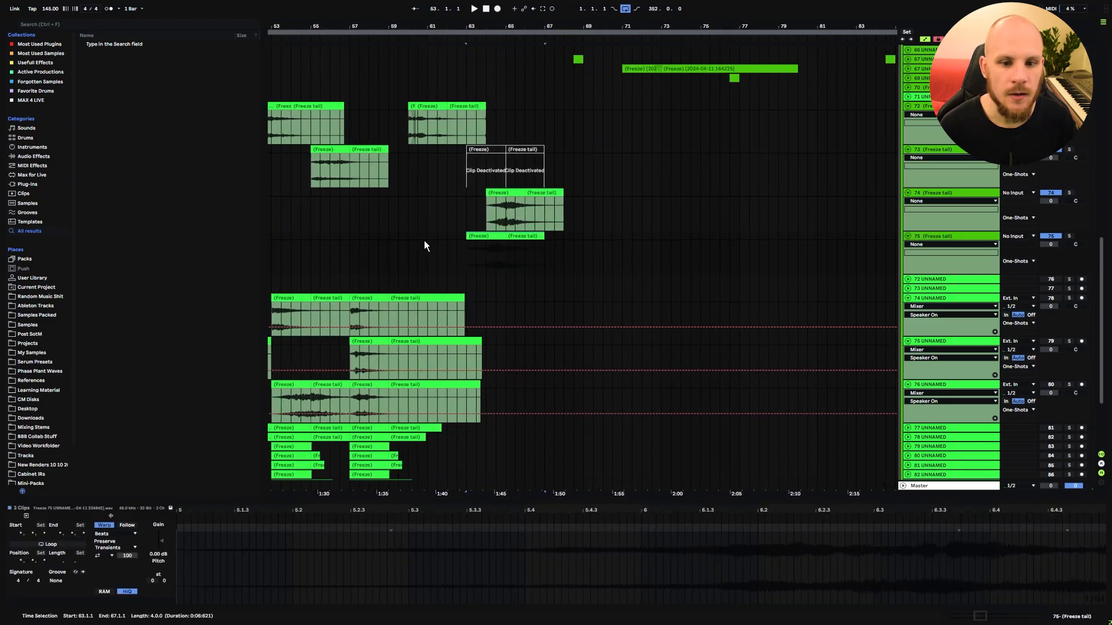
- Duplicate bars 61 to 69 of the fourth new audio track and delete the original sound at bar 63
{"action": "left_click_drag", "start_coordinate": [427, 235], "coordinate": [583, 236]}
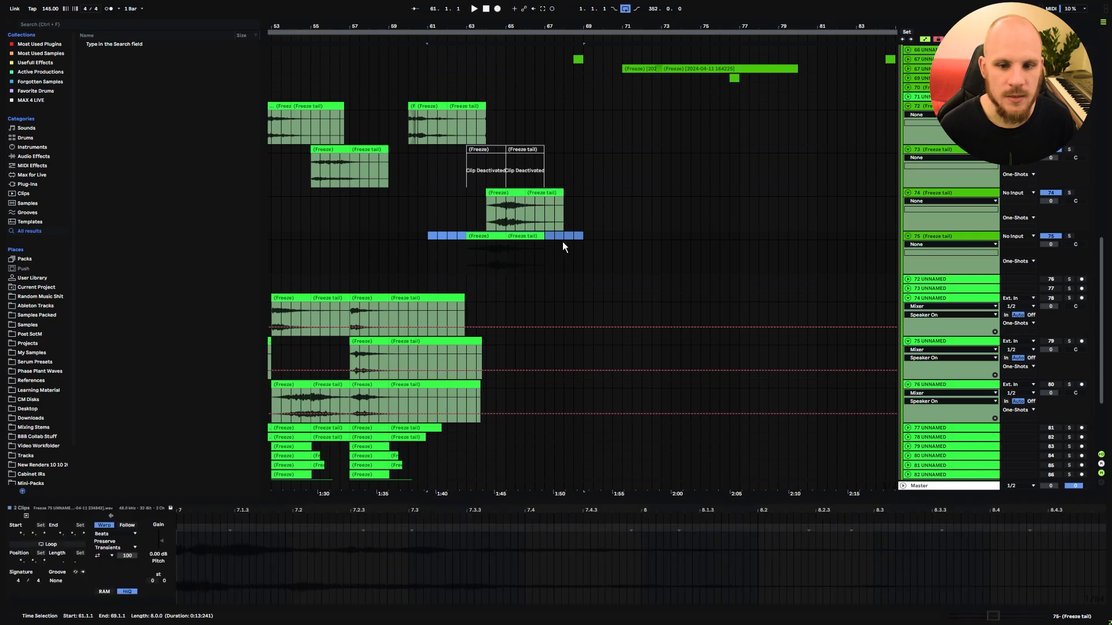
{"action": "key", "text": "ctrl+d"}
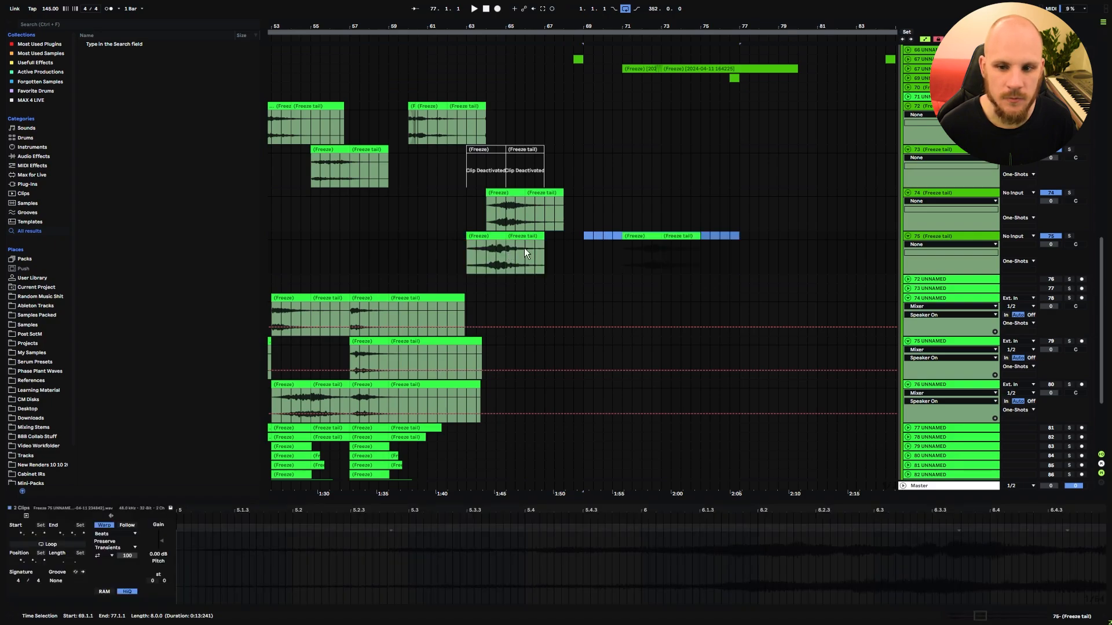
{"action": "left_click_drag", "start_coordinate": [547, 238], "coordinate": [444, 240]}
{"action": "key", "text": "Delete"}
{"action": "left_click", "coordinate": [480, 248]}
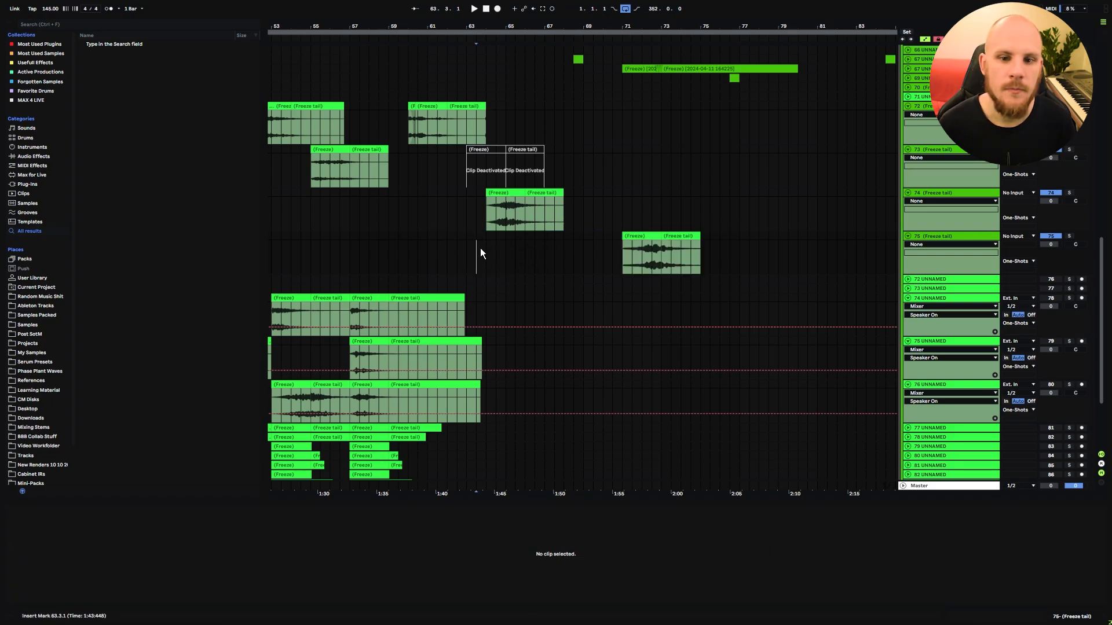
- Duplicate bars 61 to 77 of the third and fourth new audio tracks directly behind the selection
{"action": "left_click_drag", "start_coordinate": [429, 192], "coordinate": [741, 241]}
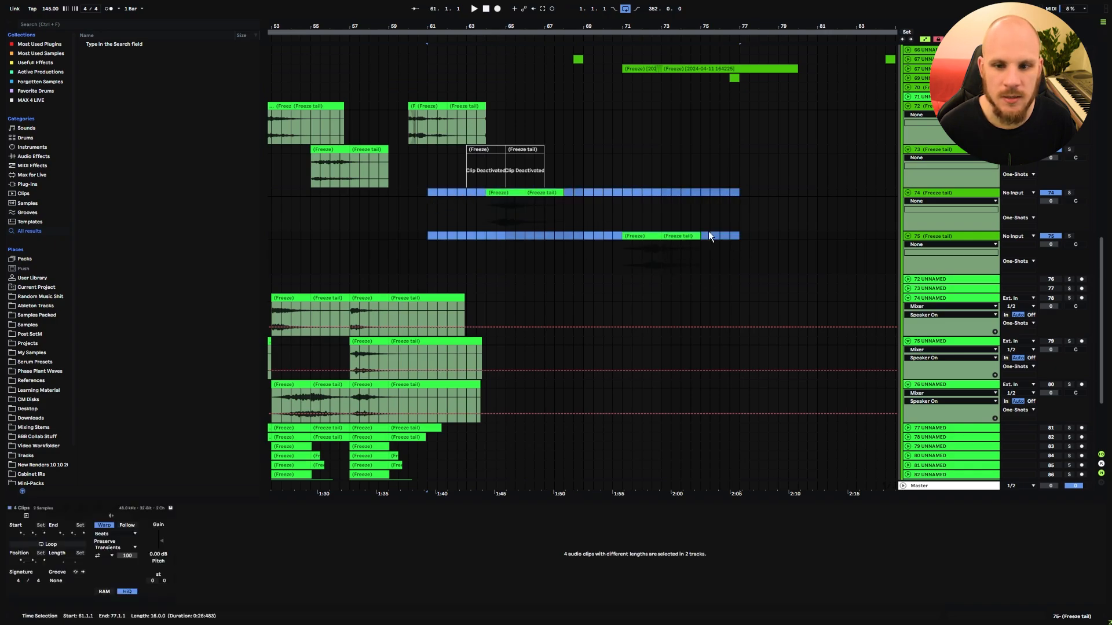
{"action": "key", "text": "ctrl+d"}
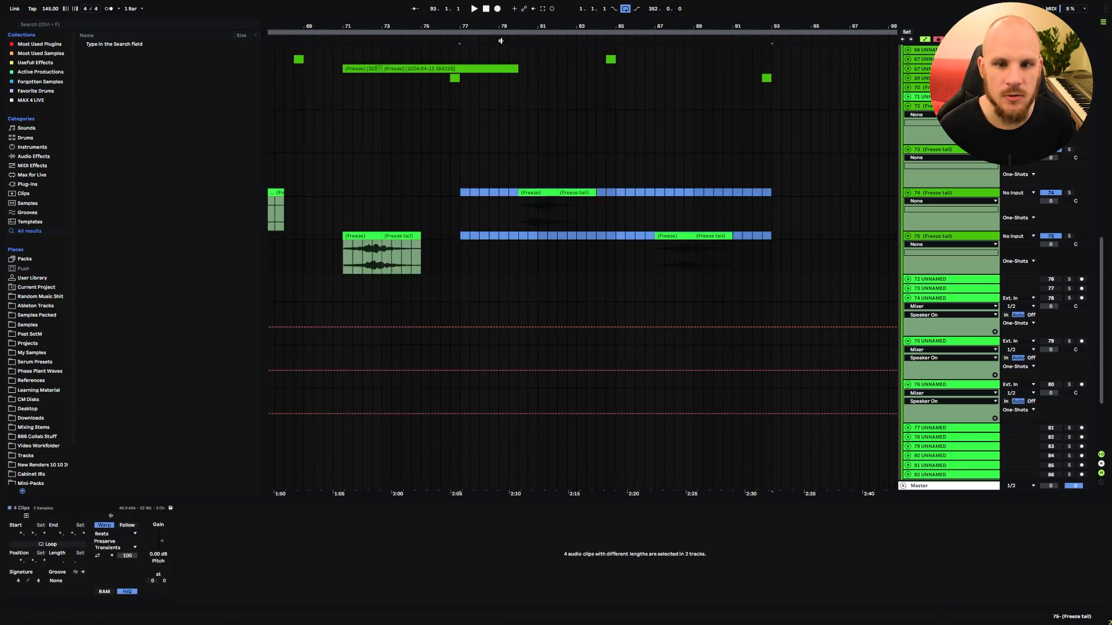
{"action": "scroll", "coordinate": [519, 301], "scroll_direction": "down", "scroll_amount": 5}
{"action": "scroll", "coordinate": [533, 315], "scroll_direction": "up", "scroll_amount": 2}
- Move the duplicated sound at bar 87 on the fourth new audio track to bar 55 and play it
{"action": "left_click", "coordinate": [544, 327]}
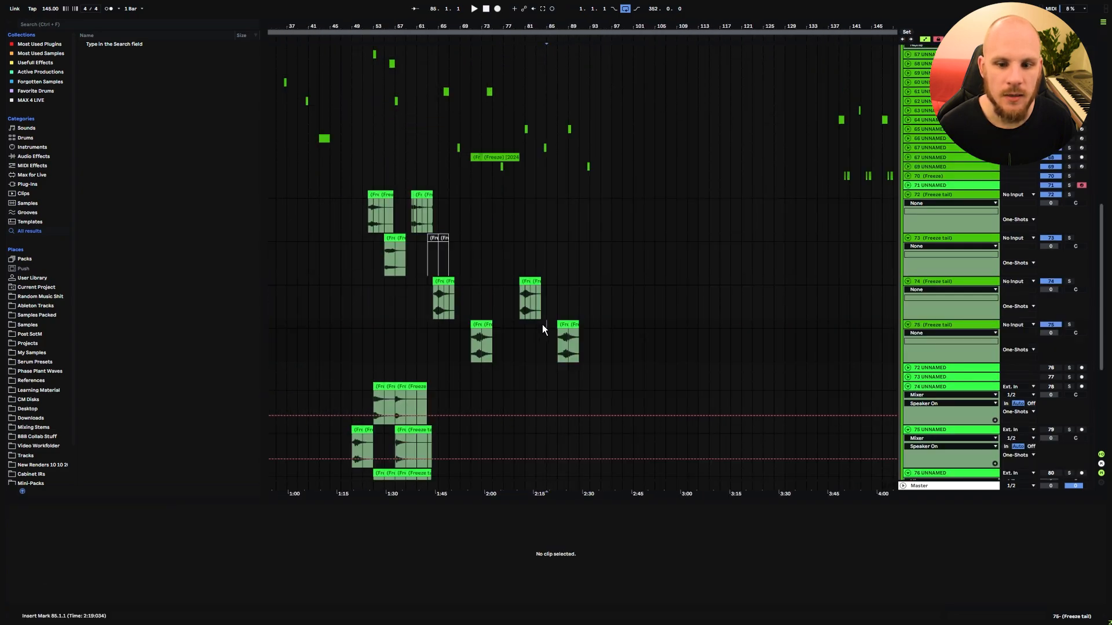
{"action": "left_click_drag", "start_coordinate": [543, 327], "coordinate": [580, 328]}
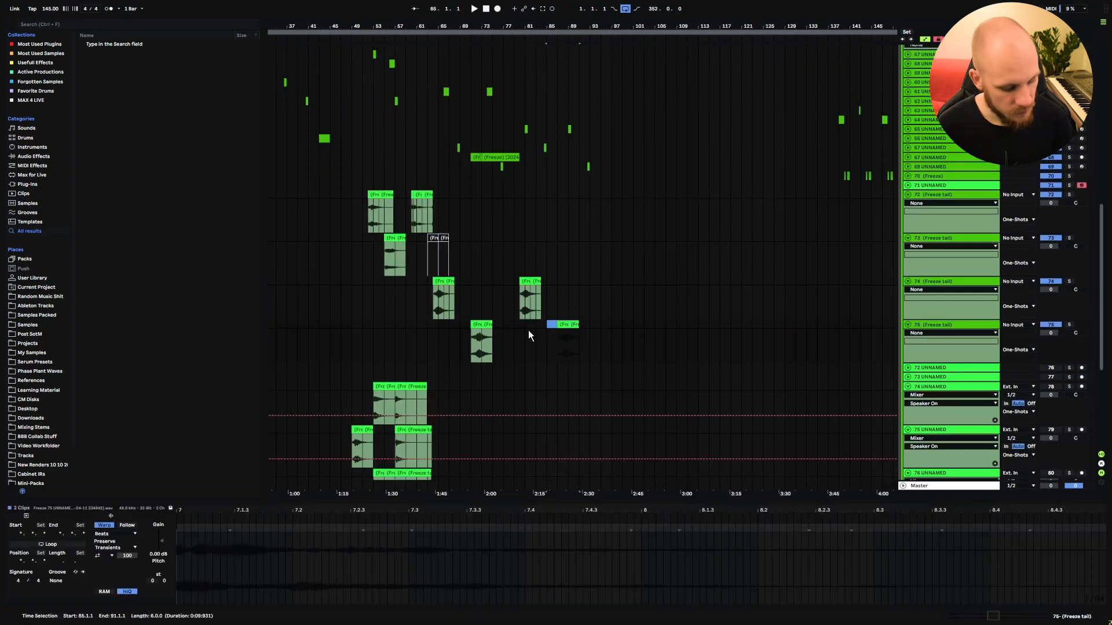
{"action": "left_click", "coordinate": [385, 325]}
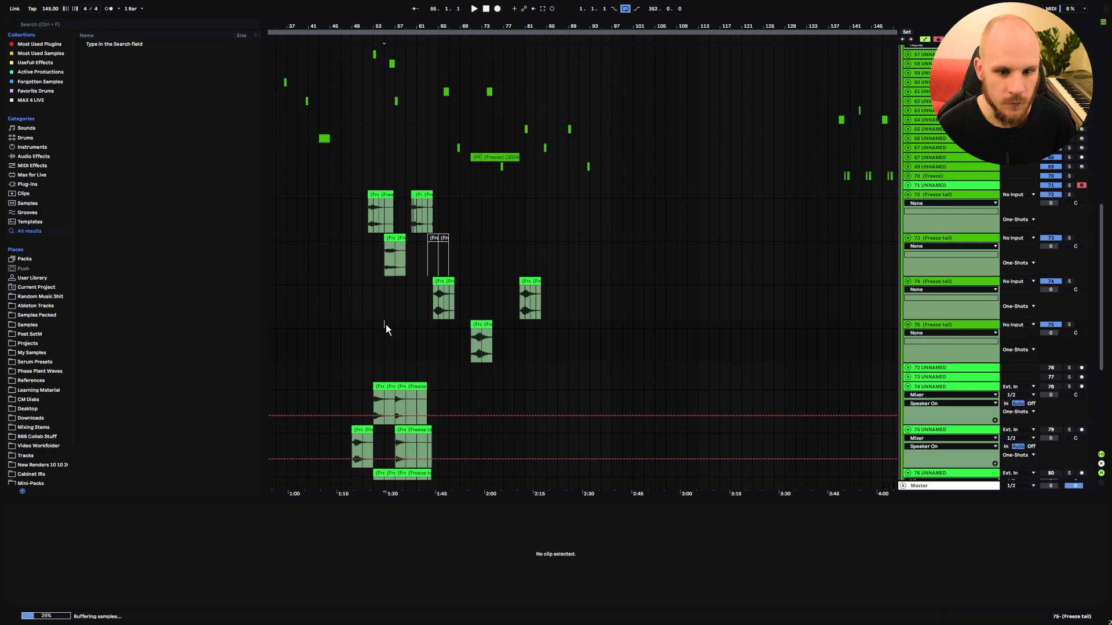
{"action": "left_click_drag", "start_coordinate": [386, 328], "coordinate": [412, 339]}
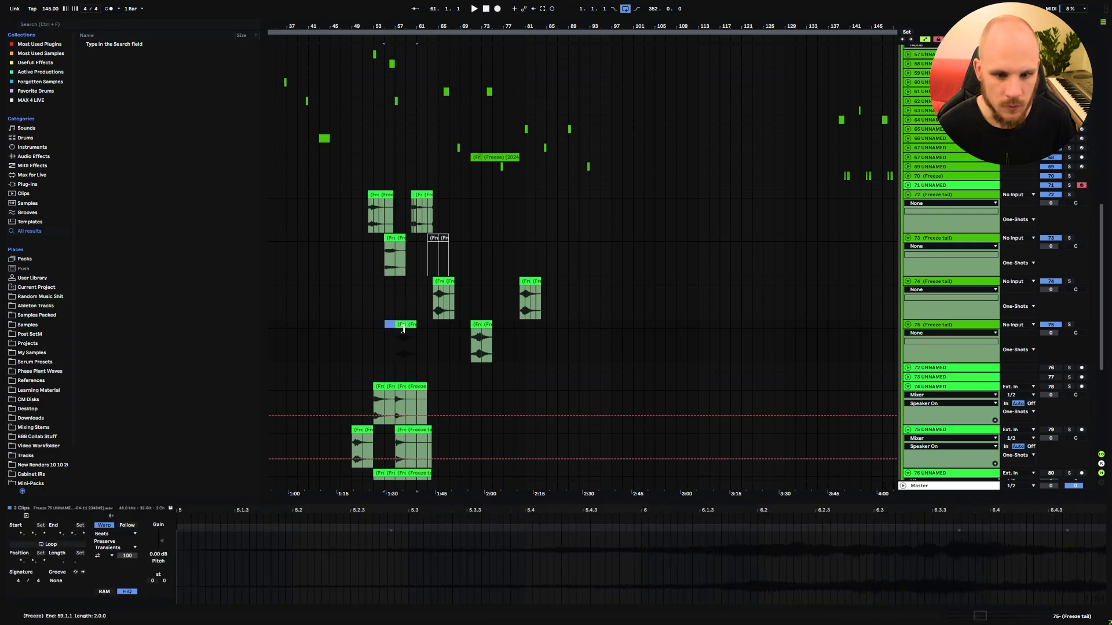
{"action": "key", "text": "space"}
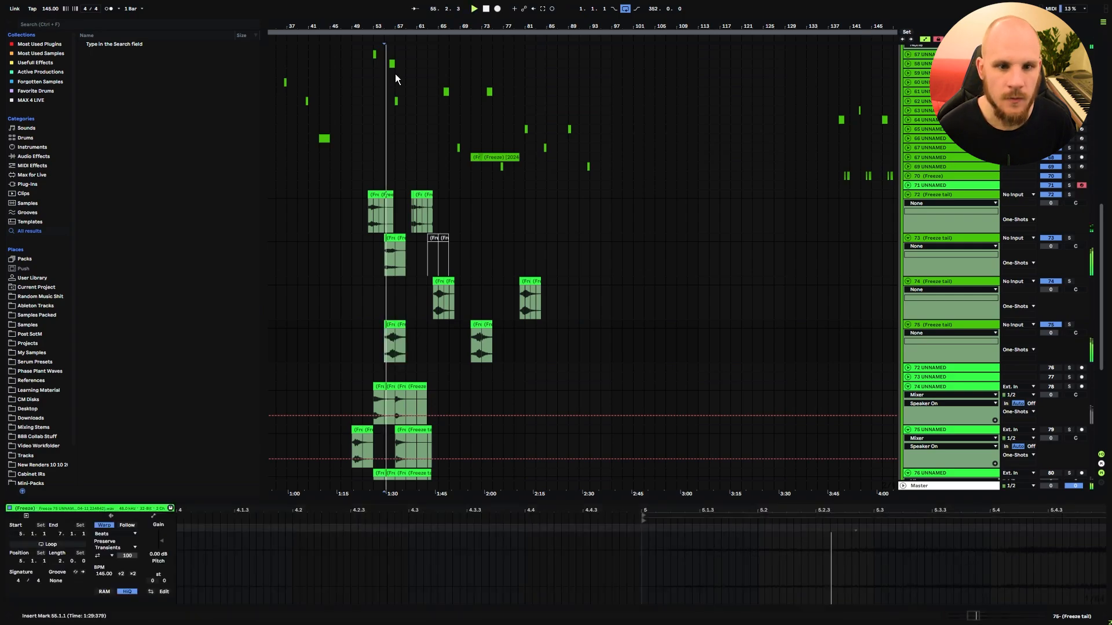
{"action": "left_click_drag", "start_coordinate": [390, 26], "coordinate": [415, 72]}
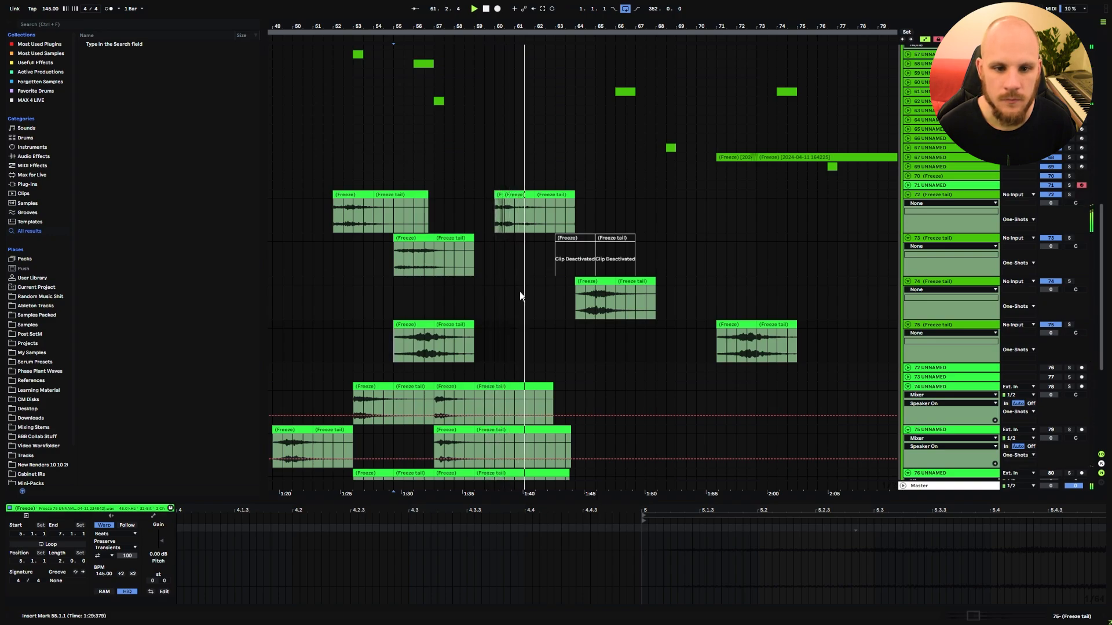
- Play the sound at bar 64 on the third new audio track to check it in context
{"action": "left_click", "coordinate": [577, 298]}
{"action": "scroll", "coordinate": [547, 295], "scroll_direction": "down", "scroll_amount": 2}
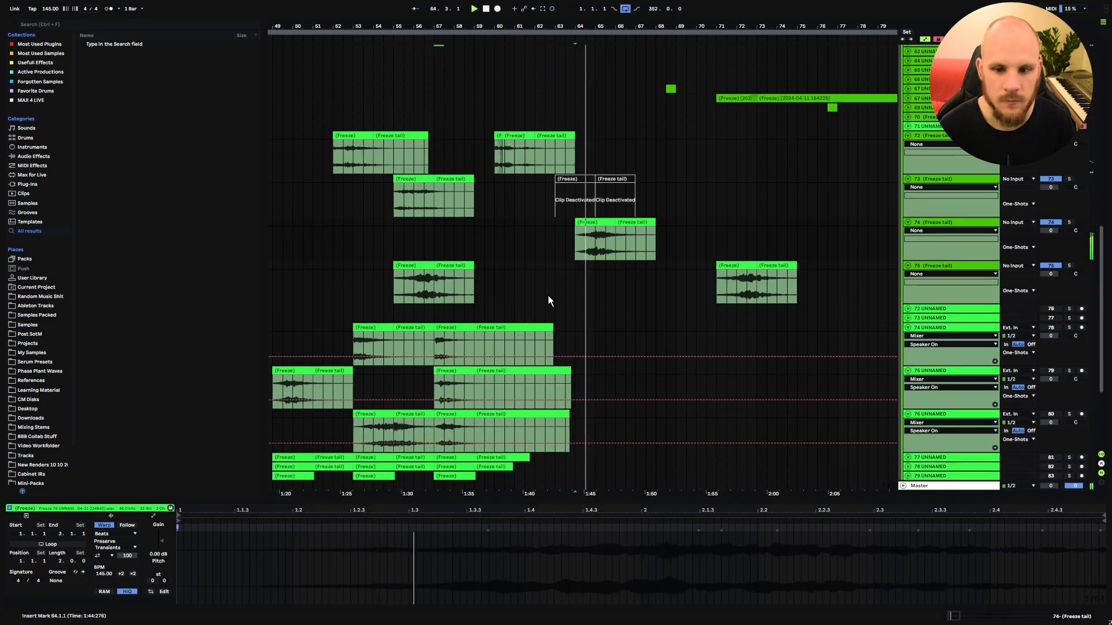
{"action": "scroll", "coordinate": [544, 287], "scroll_direction": "down", "scroll_amount": 3}
{"action": "scroll", "coordinate": [551, 224], "scroll_direction": "down", "scroll_amount": 1}
{"action": "scroll", "coordinate": [551, 226], "scroll_direction": "down", "scroll_amount": 1}
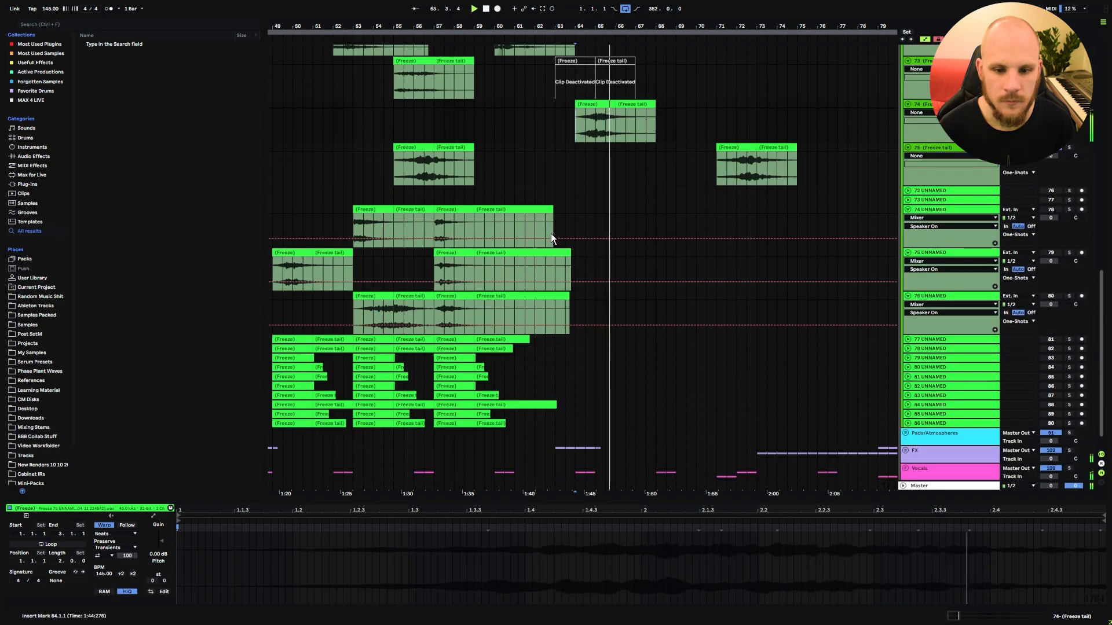
{"action": "key", "text": "space"}
- Add a fifth new audio track, move flattened track 77's third sound with its tail onto it at bar 79 and play it
{"action": "left_click", "coordinate": [907, 339]}
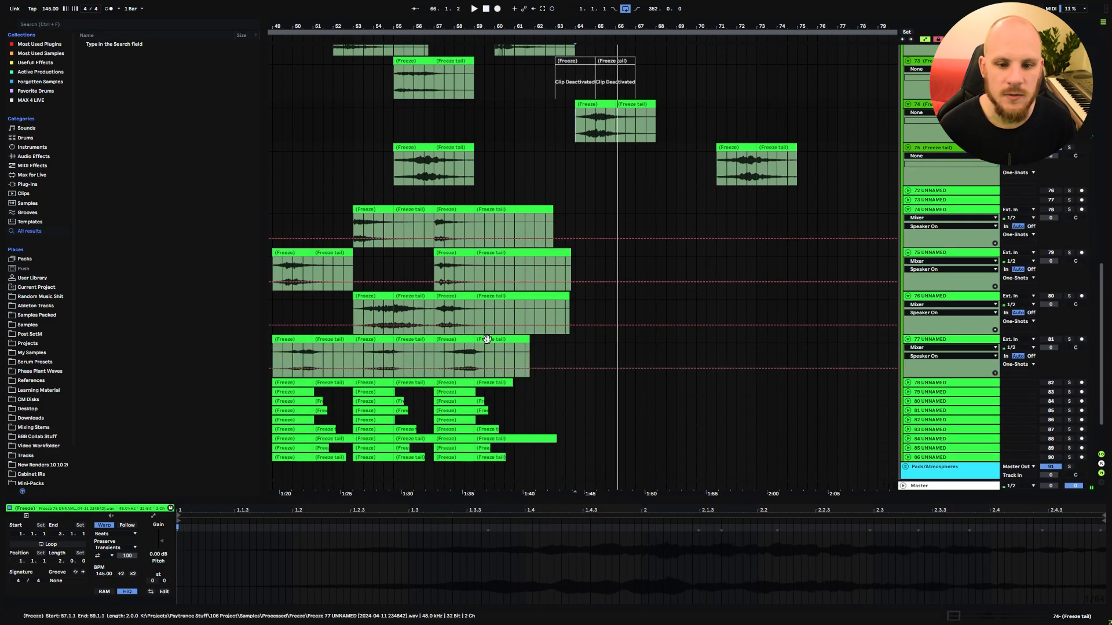
{"action": "left_click", "coordinate": [463, 339]}
{"action": "left_click", "coordinate": [499, 339], "text": "shift"}
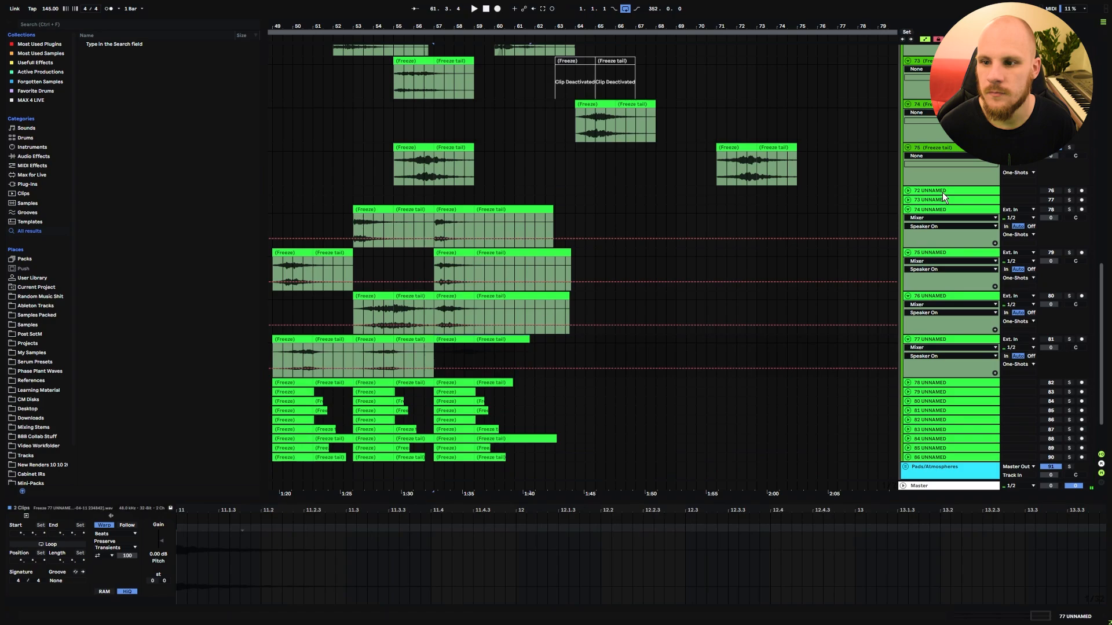
{"action": "left_click", "coordinate": [929, 148]}
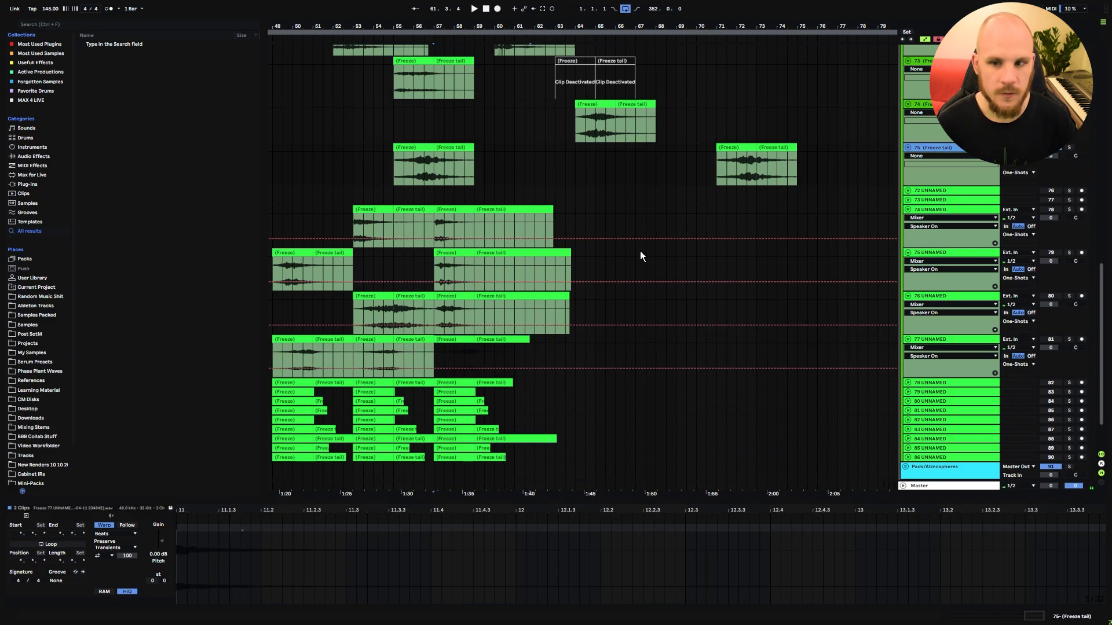
{"action": "key", "text": "ctrl+t"}
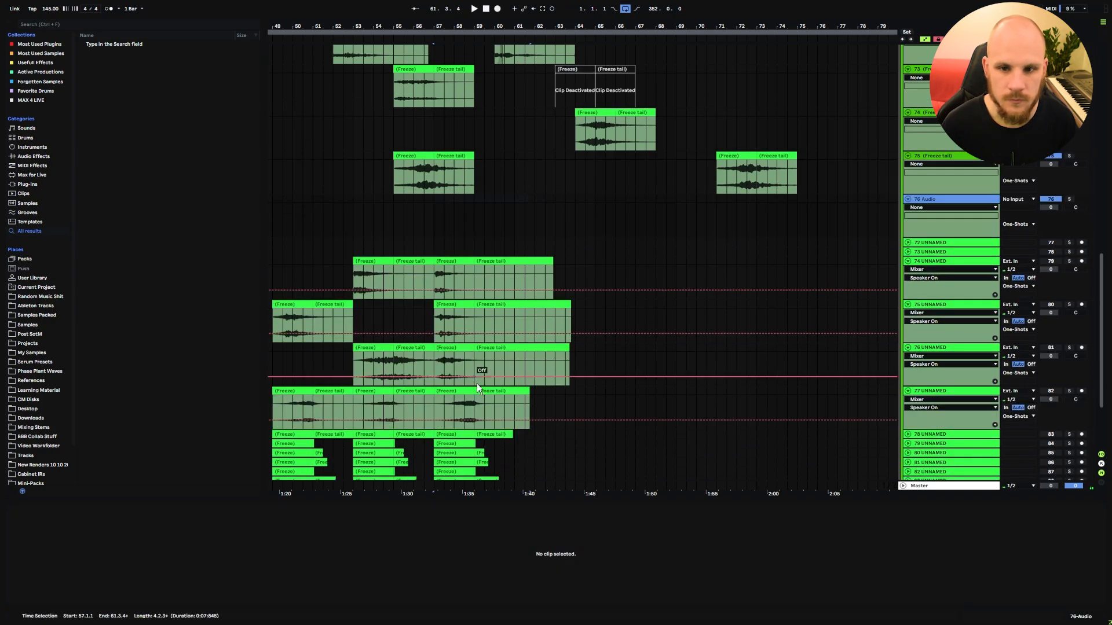
{"action": "left_click", "coordinate": [491, 393]}
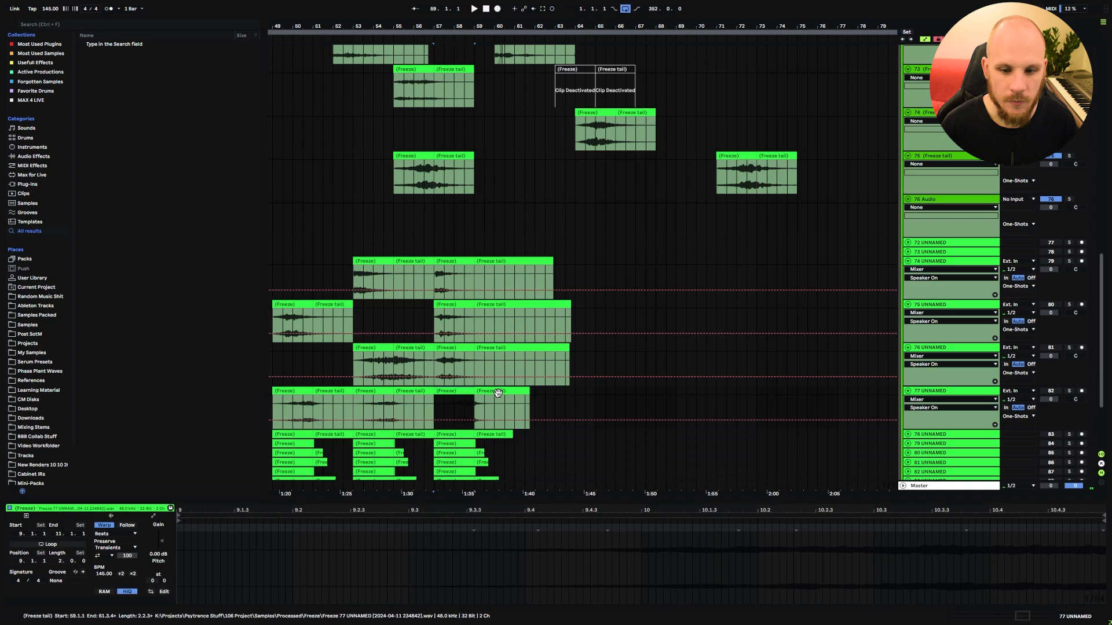
{"action": "left_click", "coordinate": [484, 393], "text": "shift"}
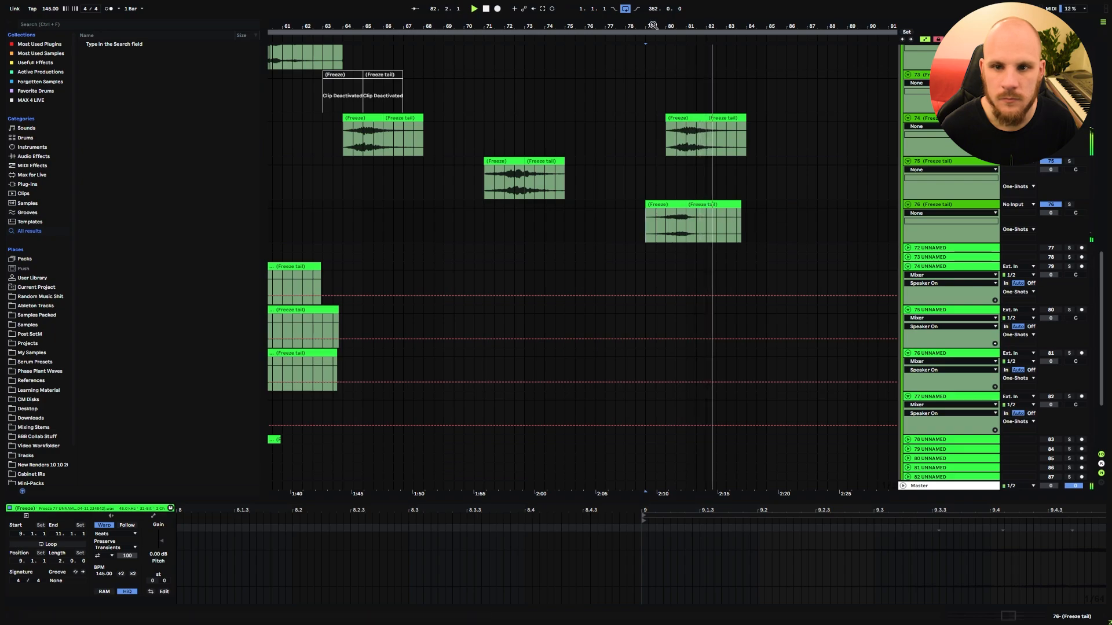
{"action": "left_click_drag", "start_coordinate": [653, 26], "coordinate": [655, 2]}
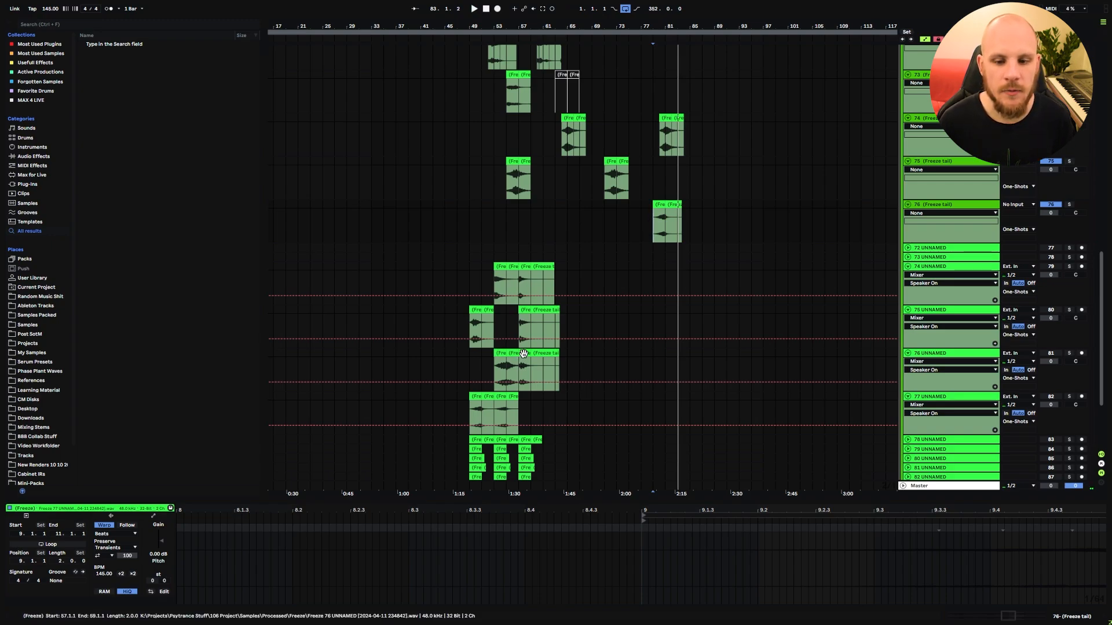
- Add a sixth new audio track and move flattened track 76's third sound with its tail onto it at about bar 40.3
{"action": "left_click", "coordinate": [929, 206]}
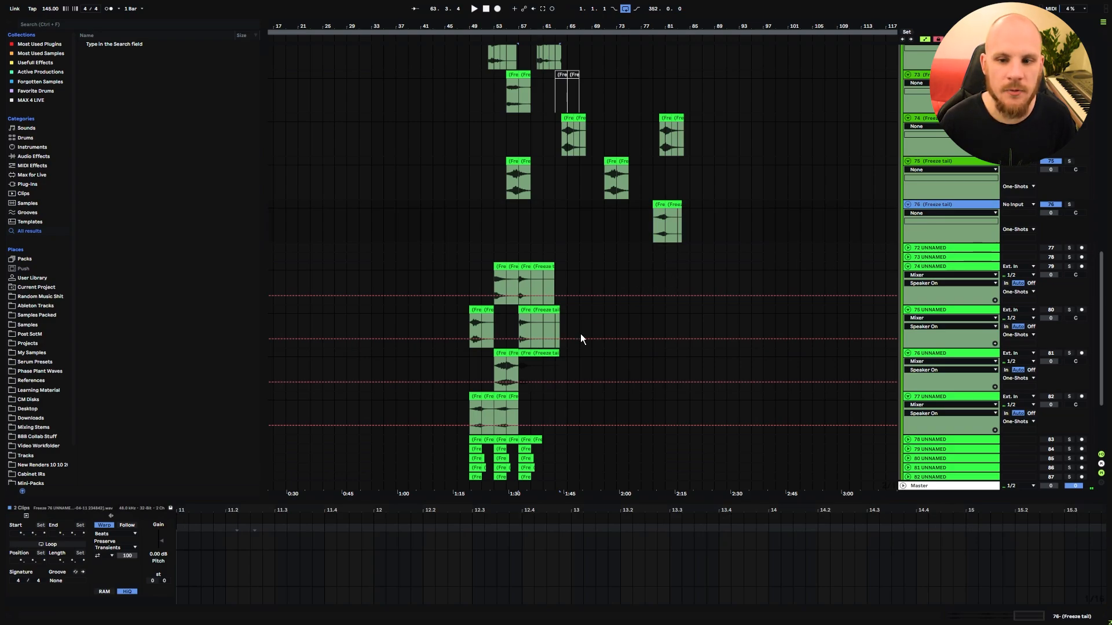
{"action": "key", "text": "ctrl+t"}
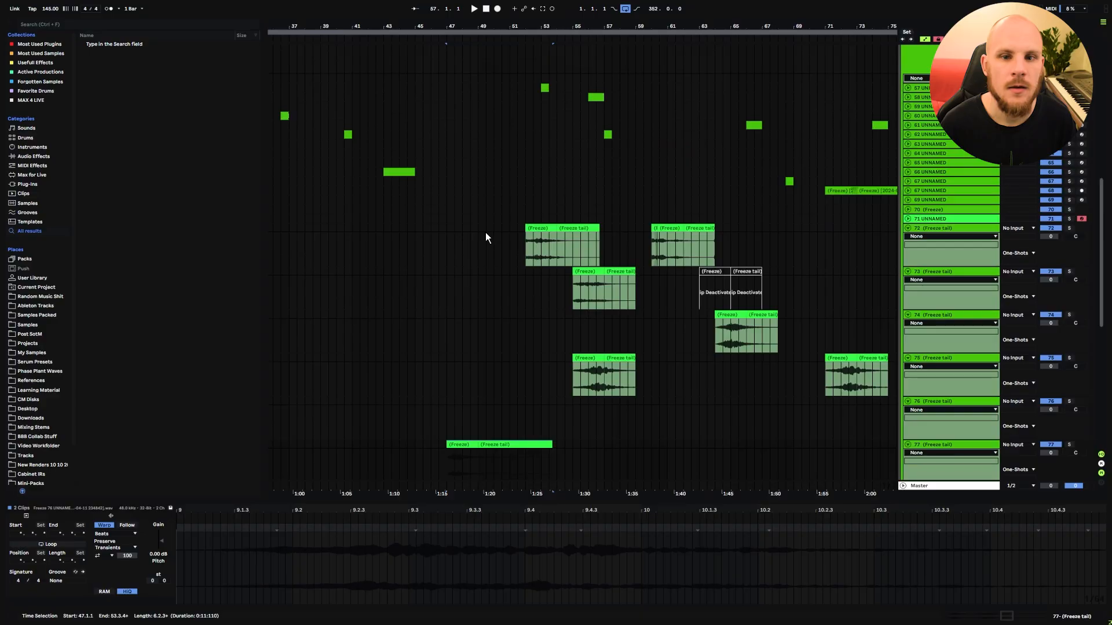
{"action": "scroll", "coordinate": [464, 239], "scroll_direction": "up", "scroll_amount": 4}
{"action": "scroll", "coordinate": [463, 240], "scroll_direction": "down", "scroll_amount": 8}
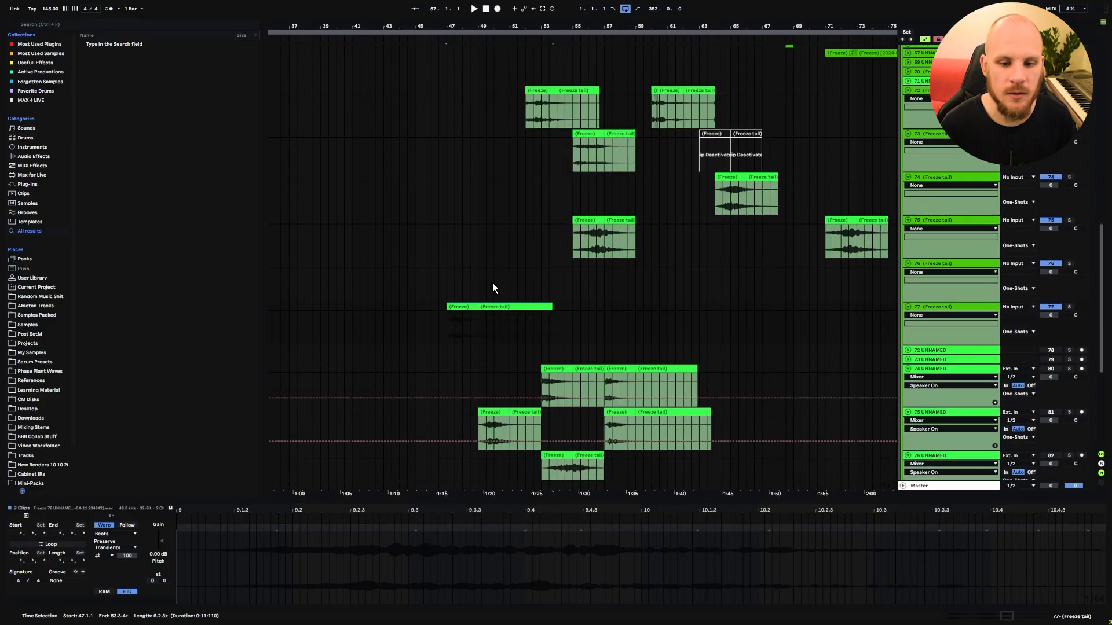
{"action": "left_click", "coordinate": [388, 310]}
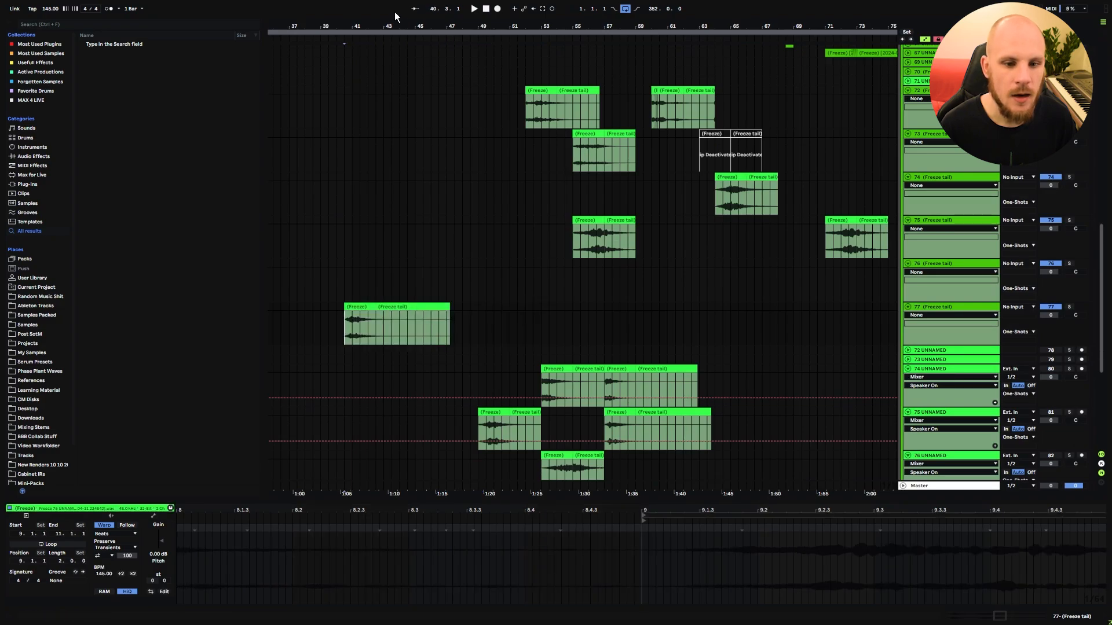
- Add a seventh new audio track and copy flattened track 75's third sound with its tail onto it at about bar 32.3
{"action": "key", "text": "minus"}
{"action": "scroll", "coordinate": [621, 315], "scroll_direction": "down", "scroll_amount": 5}
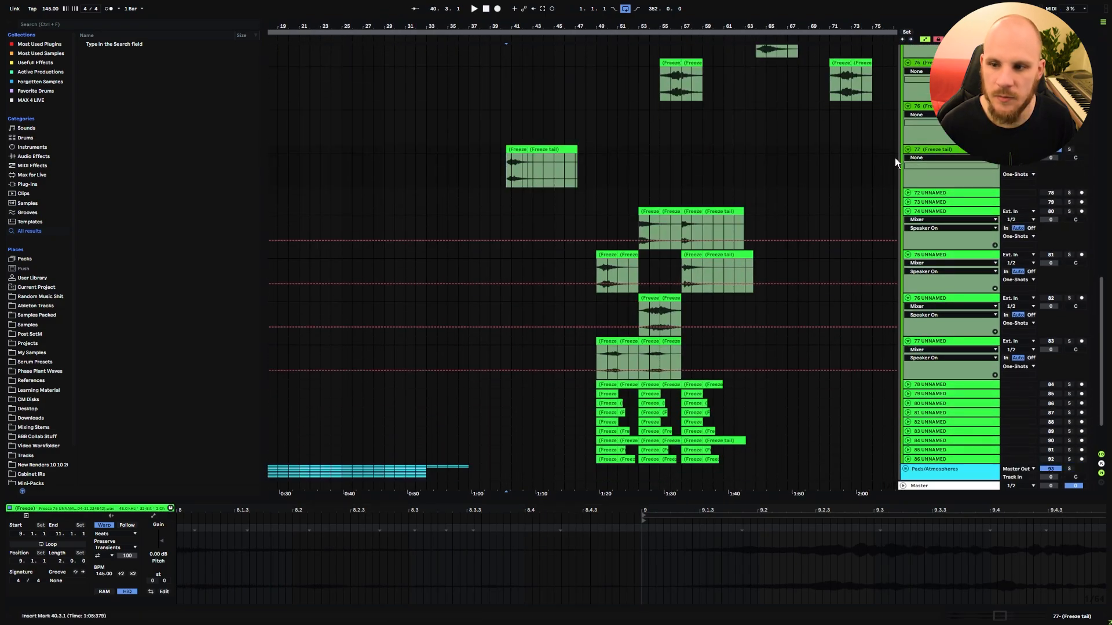
{"action": "left_click", "coordinate": [927, 149]}
{"action": "key", "text": "ctrl+t"}
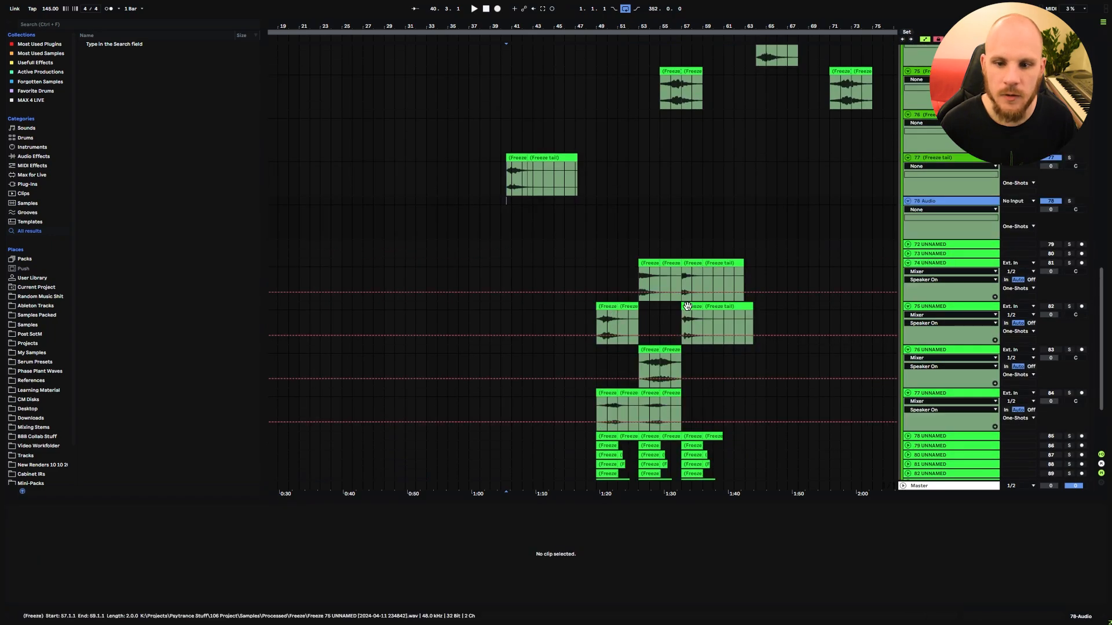
{"action": "left_click", "coordinate": [714, 307]}
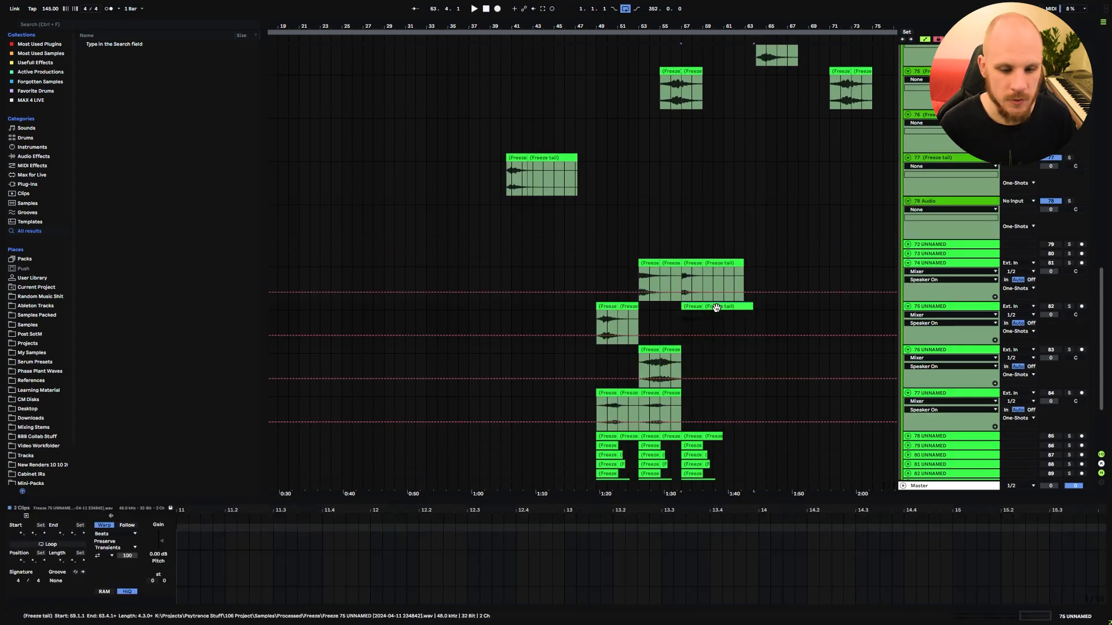
{"action": "left_click", "coordinate": [475, 206]}
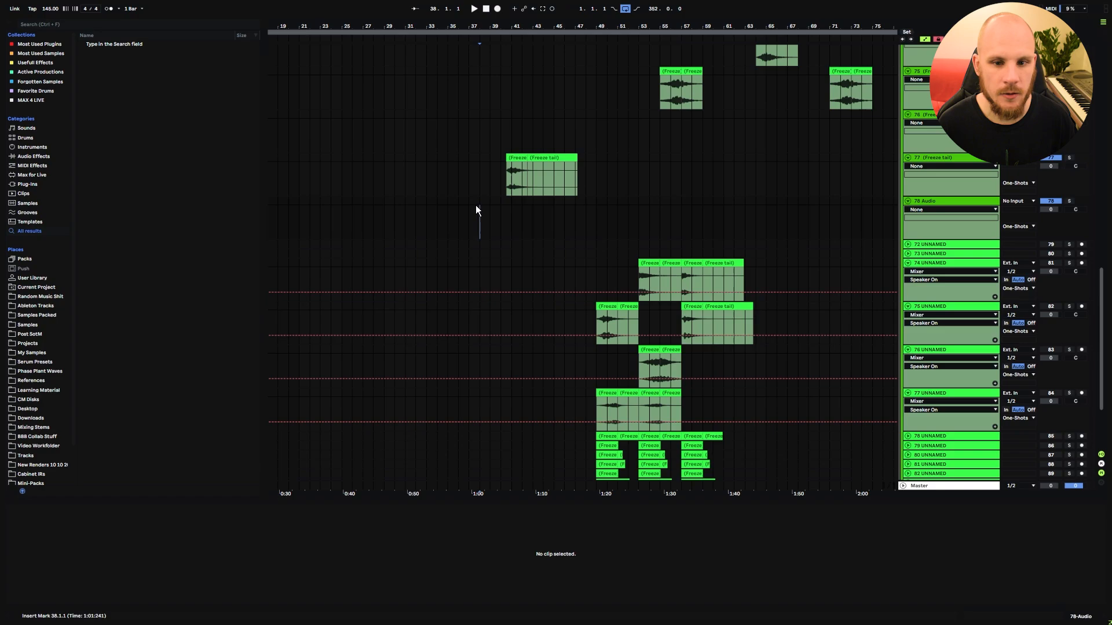
{"action": "key", "text": "ctrl+v"}
{"action": "left_click_drag", "start_coordinate": [489, 203], "coordinate": [450, 204]}
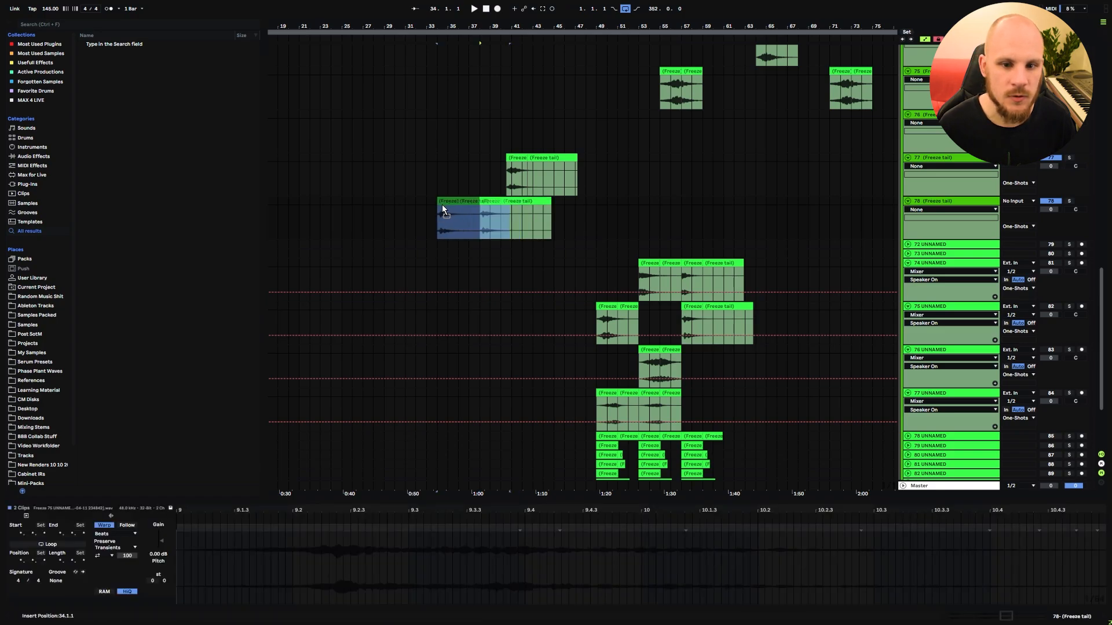
{"action": "left_click_drag", "start_coordinate": [433, 209], "coordinate": [434, 209]}
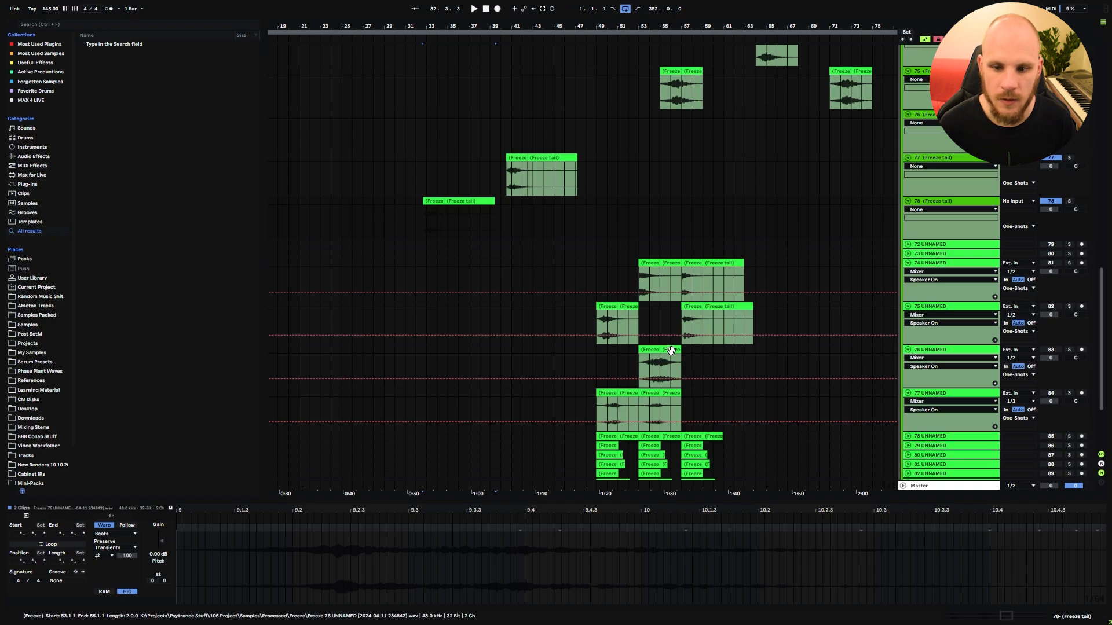
- Add an eighth new audio track, move flattened track 76's second sound with its tail onto it at bar 35 and play it
{"action": "left_click", "coordinate": [670, 350]}
{"action": "left_click", "coordinate": [670, 351], "text": "shift"}
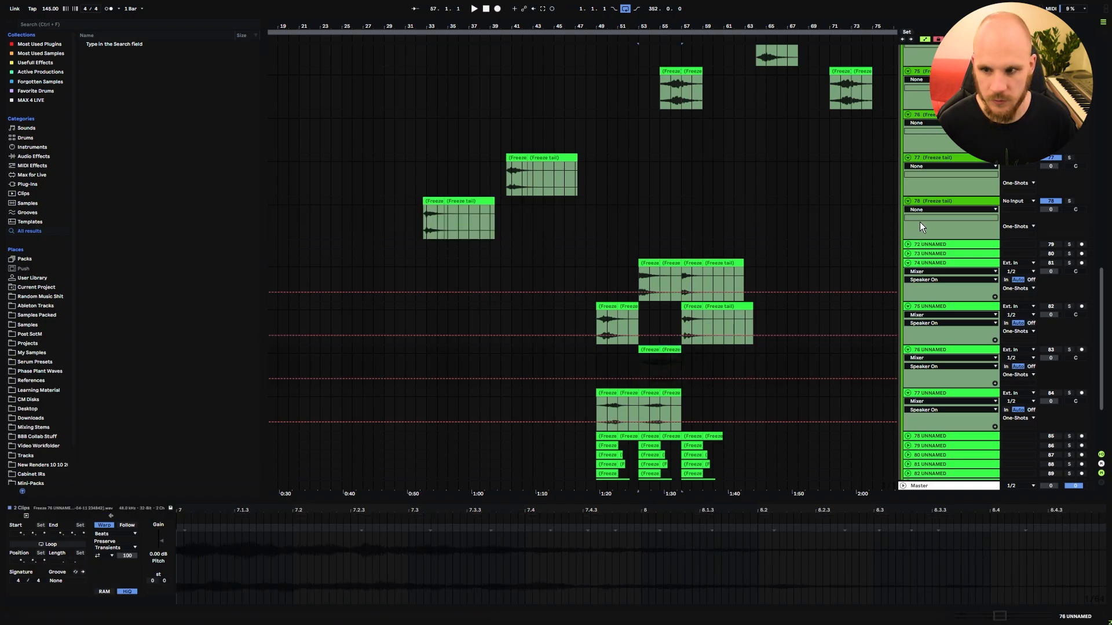
{"action": "key", "text": "Delete"}
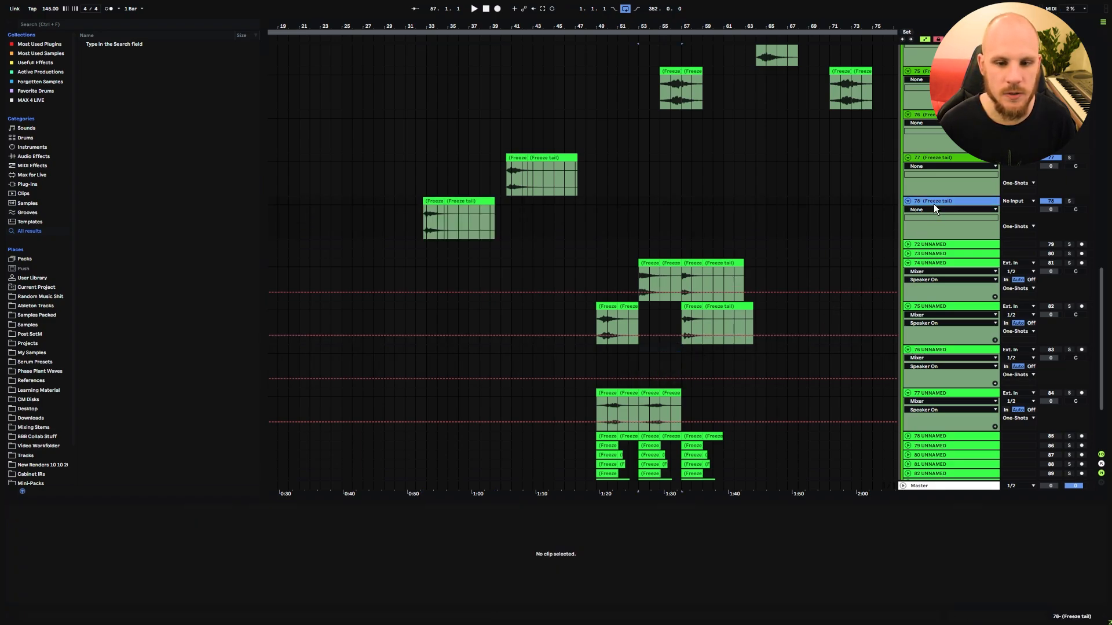
{"action": "key", "text": "ctrl+t"}
{"action": "left_click", "coordinate": [479, 253]}
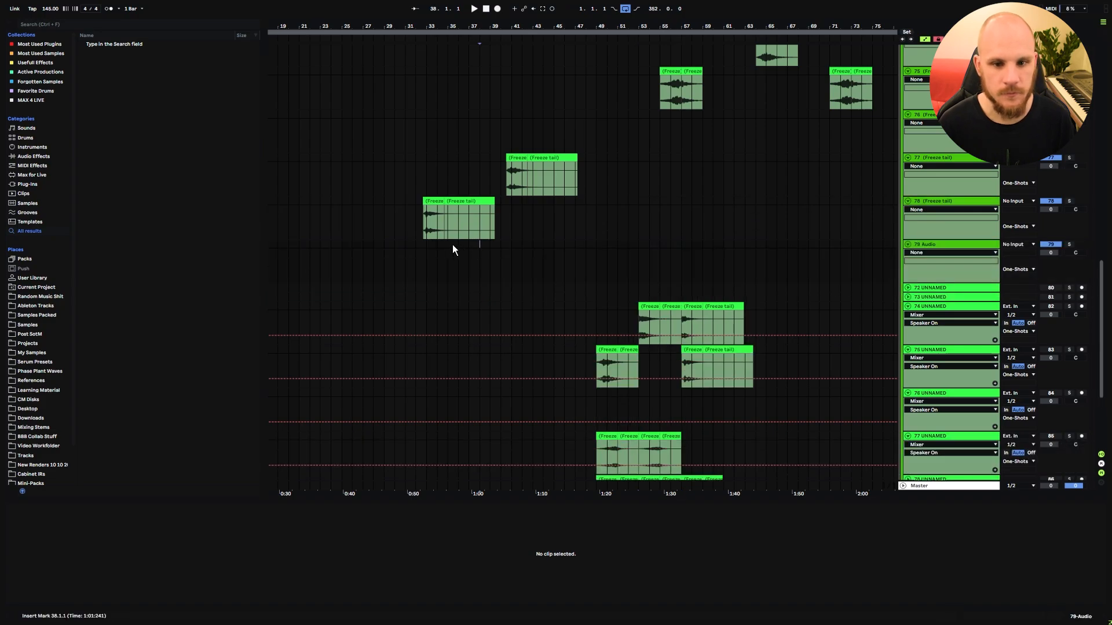
{"action": "key", "text": "ctrl+v"}
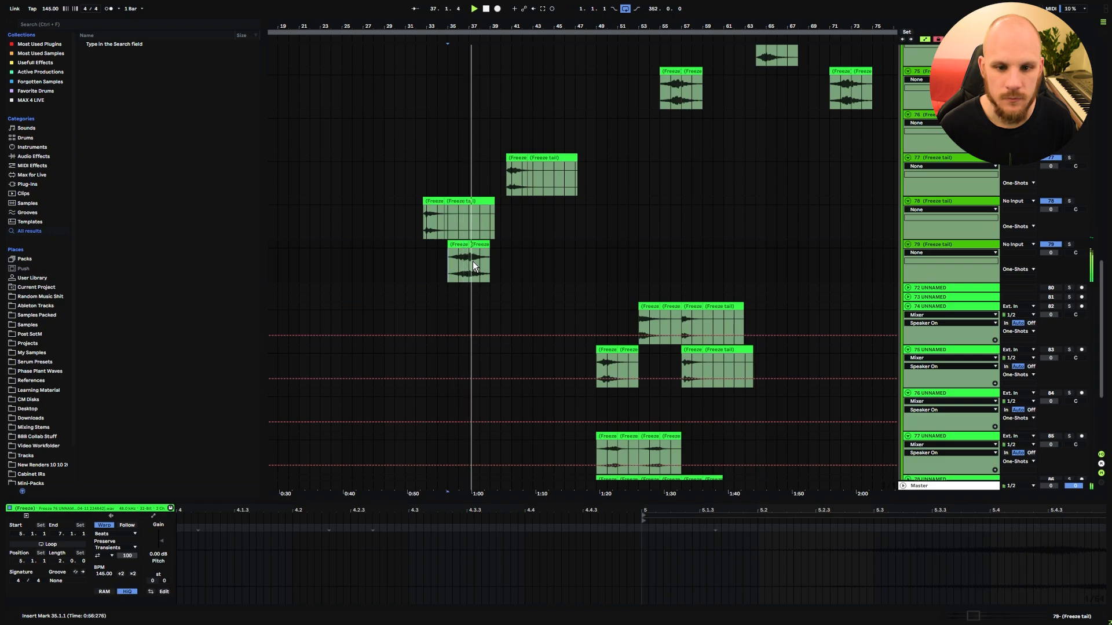
- Play the arrangement from bar 32 to check the seventh and eighth new tracks' sounds against the other one-shots
{"action": "left_click", "coordinate": [418, 231]}
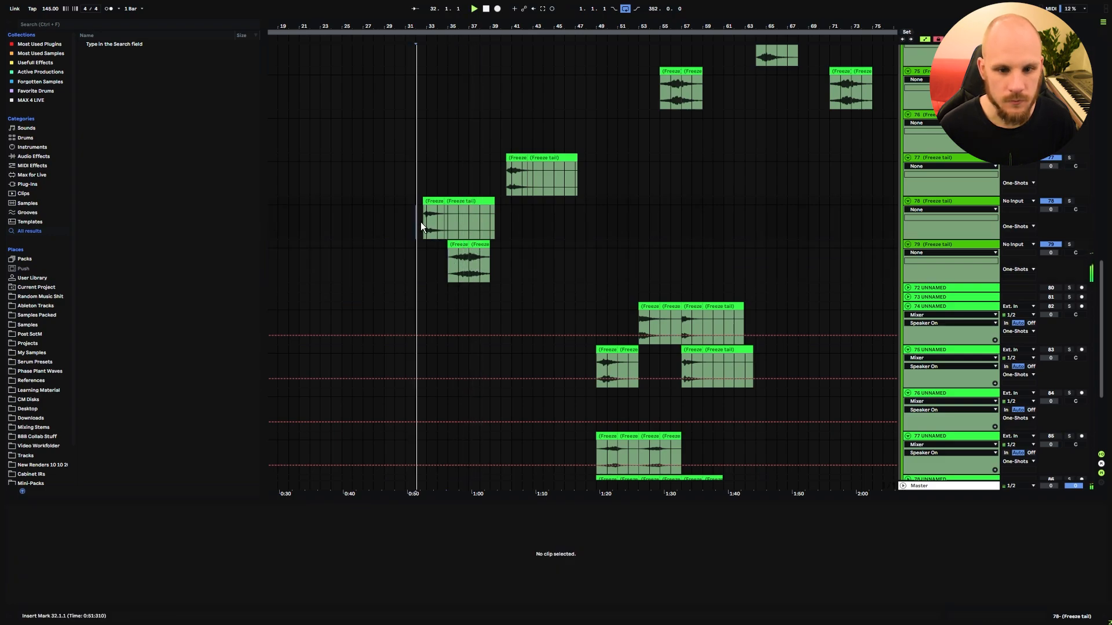
{"action": "scroll", "coordinate": [440, 266], "scroll_direction": "up", "scroll_amount": 3}
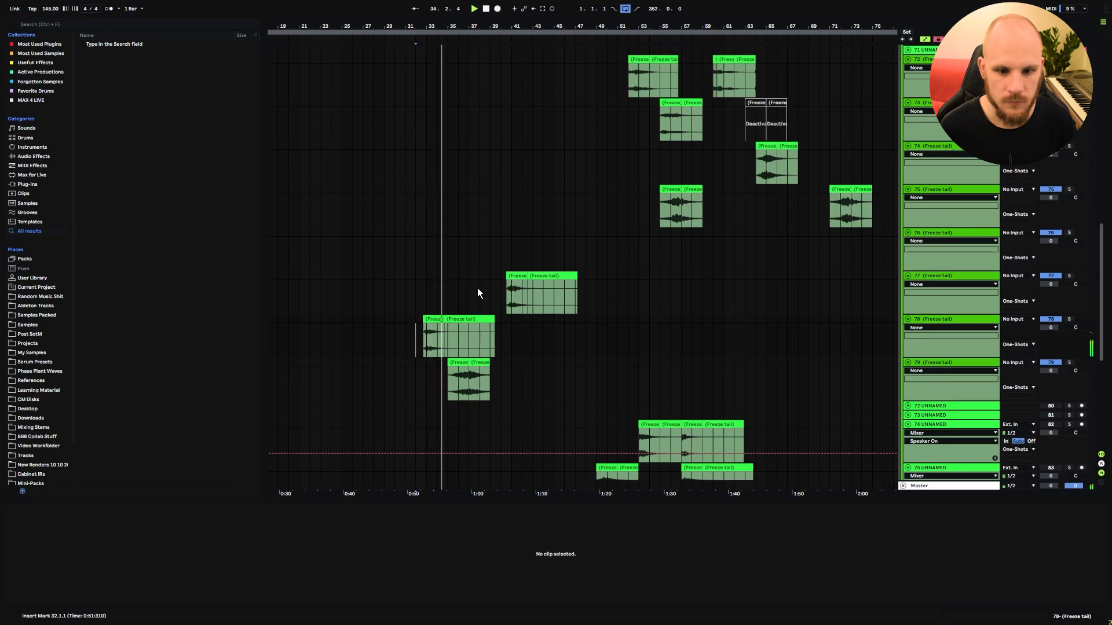
{"action": "scroll", "coordinate": [478, 291], "scroll_direction": "down", "scroll_amount": 1}
{"action": "scroll", "coordinate": [507, 316], "scroll_direction": "up", "scroll_amount": 8}
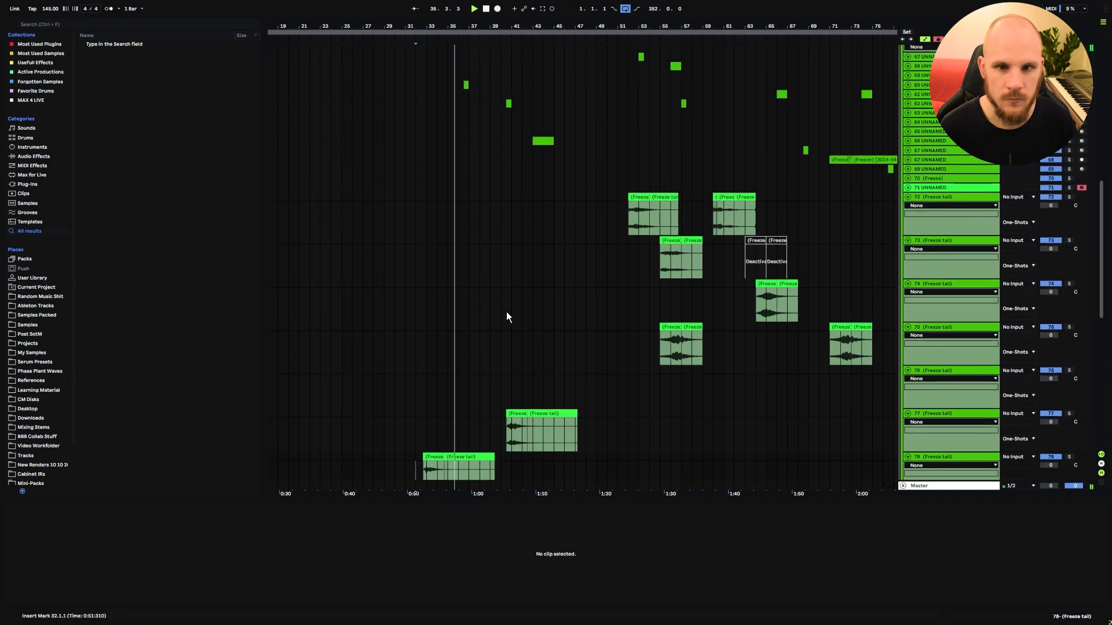
{"action": "scroll", "coordinate": [507, 316], "scroll_direction": "up", "scroll_amount": 2}
{"action": "scroll", "coordinate": [507, 315], "scroll_direction": "down", "scroll_amount": 10}
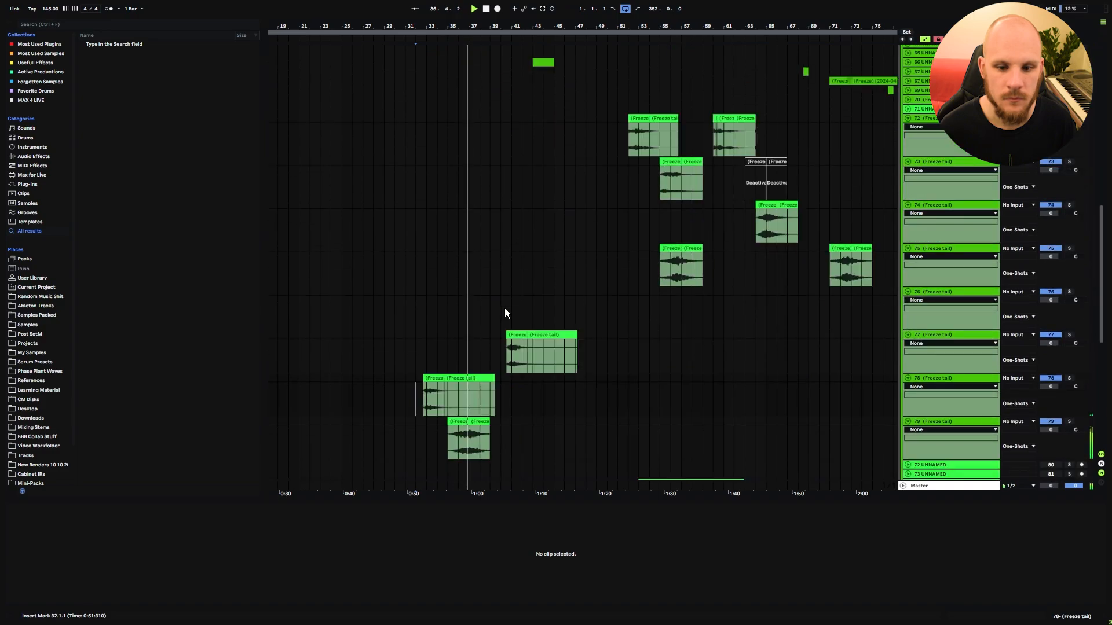
- Move the sounds on the sixth, seventh and eighth new audio tracks four bars later and play from bar 36
{"action": "left_click_drag", "start_coordinate": [416, 256], "coordinate": [593, 373]}
{"action": "left_click_drag", "start_coordinate": [462, 343], "coordinate": [504, 343]}
{"action": "left_click", "coordinate": [457, 285]}
{"action": "key", "text": "space"}
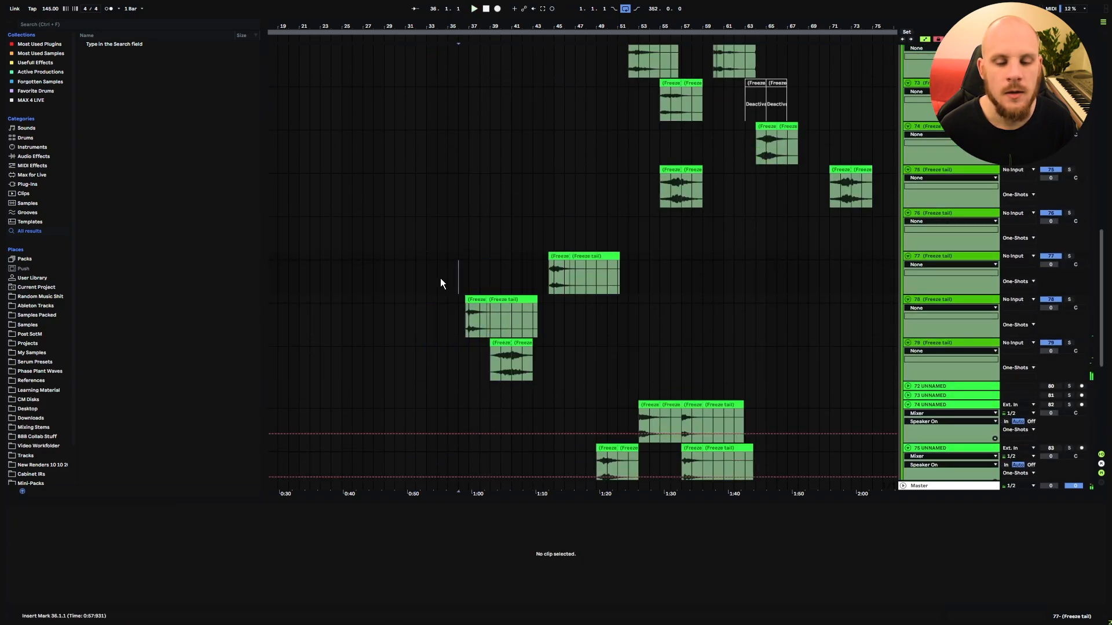
- Compare the moved sounds' positions with the existing one-shot clips around bars 37 and 41
{"action": "scroll", "coordinate": [525, 343], "scroll_direction": "up", "scroll_amount": 1}
{"action": "scroll", "coordinate": [526, 347], "scroll_direction": "up", "scroll_amount": 4}
{"action": "left_click", "coordinate": [555, 393]}
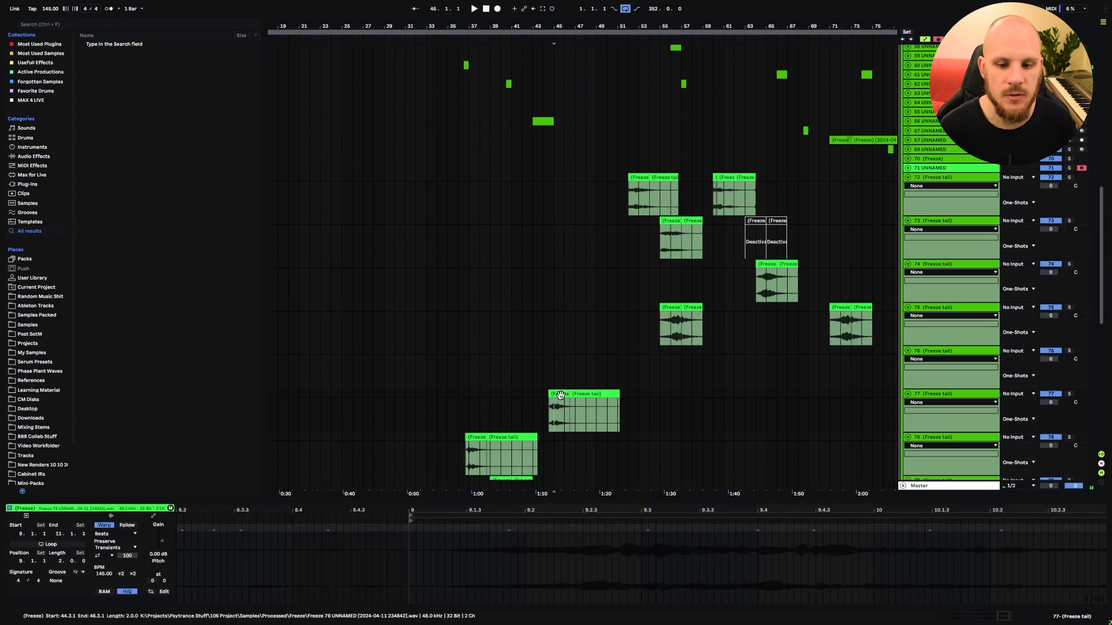
{"action": "scroll", "coordinate": [557, 356], "scroll_direction": "up", "scroll_amount": 10}
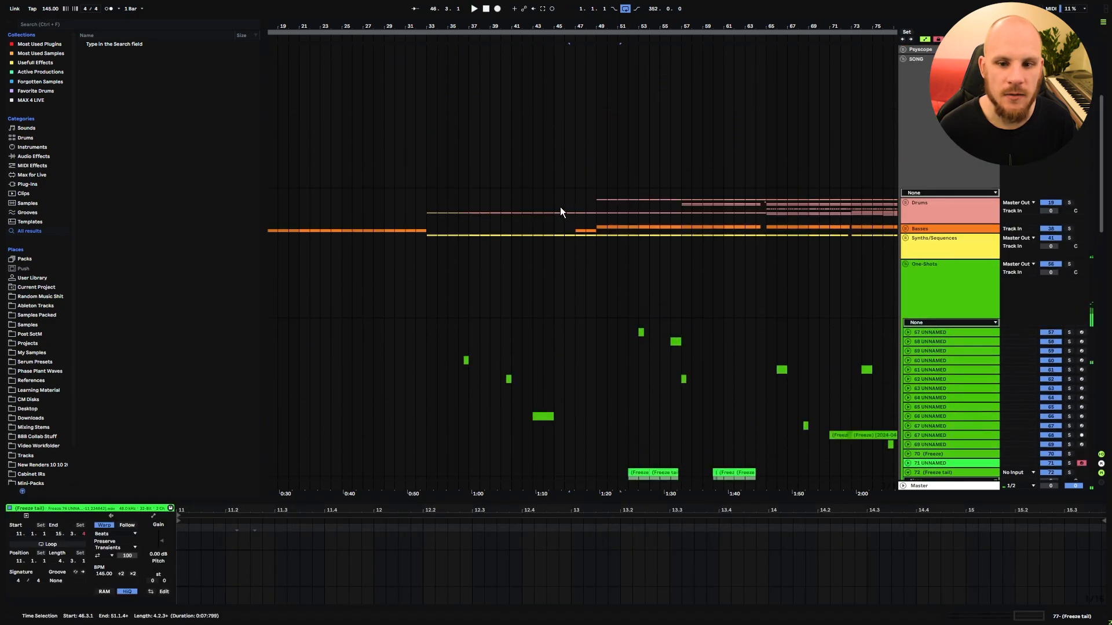
{"action": "left_click", "coordinate": [558, 300]}
{"action": "left_click_drag", "start_coordinate": [463, 254], "coordinate": [470, 277]}
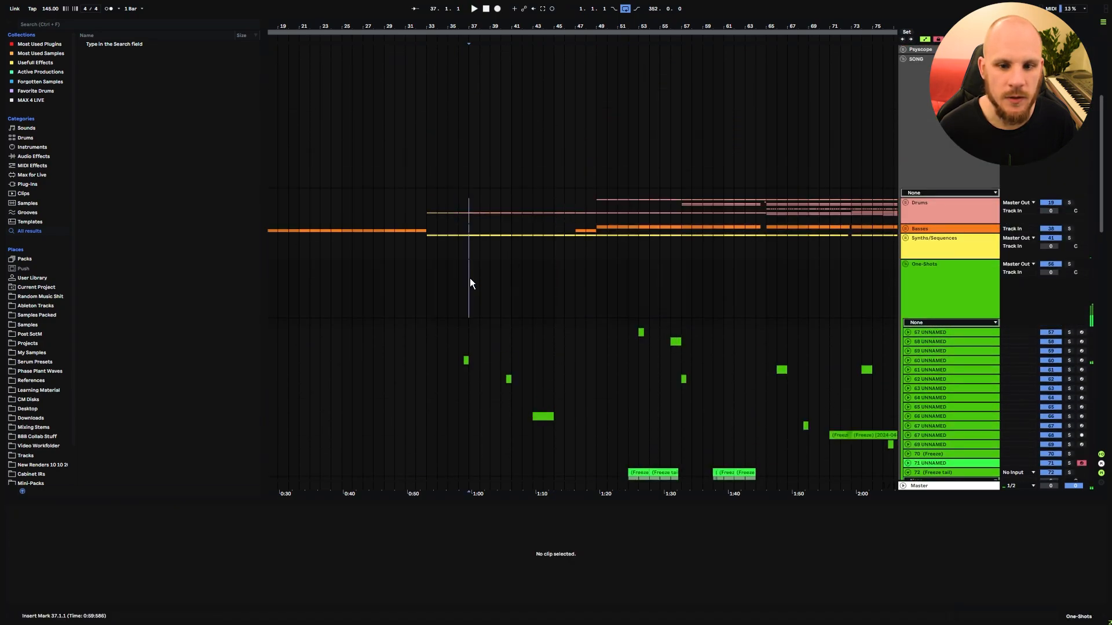
{"action": "scroll", "coordinate": [510, 363], "scroll_direction": "down", "scroll_amount": 14}
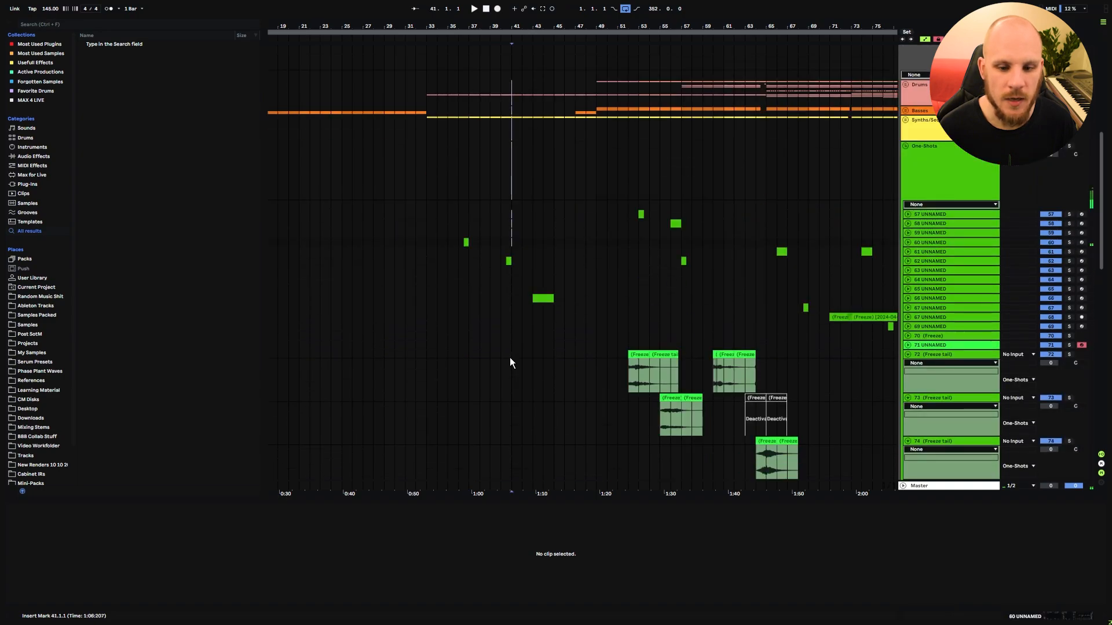
- Add a ninth new audio track and move flattened track 78's second sound with its tail onto it at bar 39
{"action": "left_click_drag", "start_coordinate": [492, 392], "coordinate": [524, 390]}
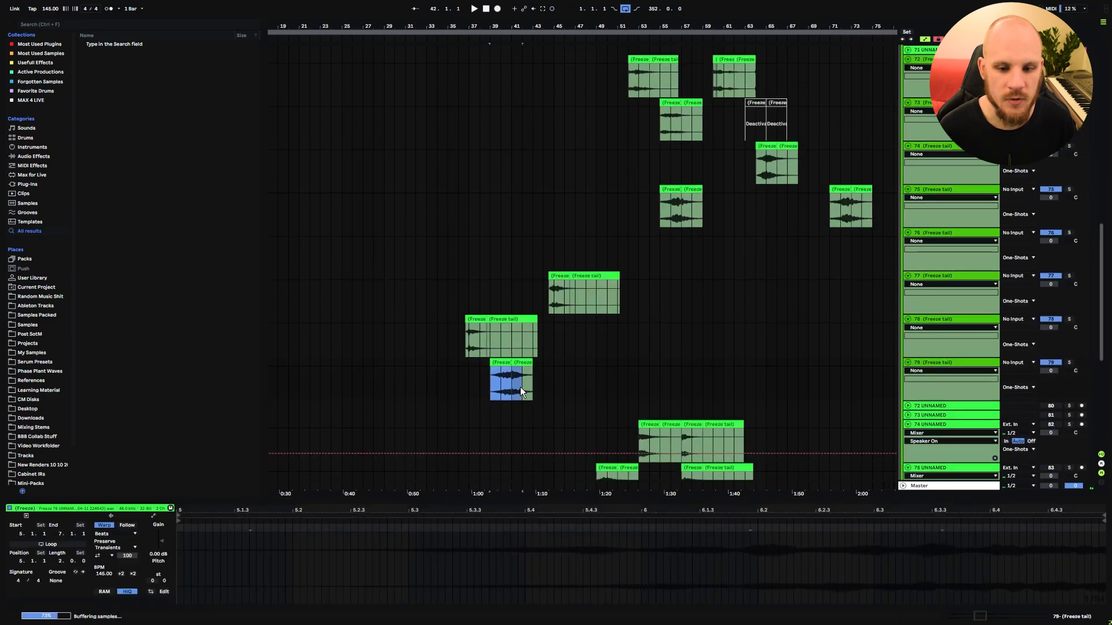
{"action": "left_click", "coordinate": [510, 392]}
{"action": "scroll", "coordinate": [543, 371], "scroll_direction": "down", "scroll_amount": 4}
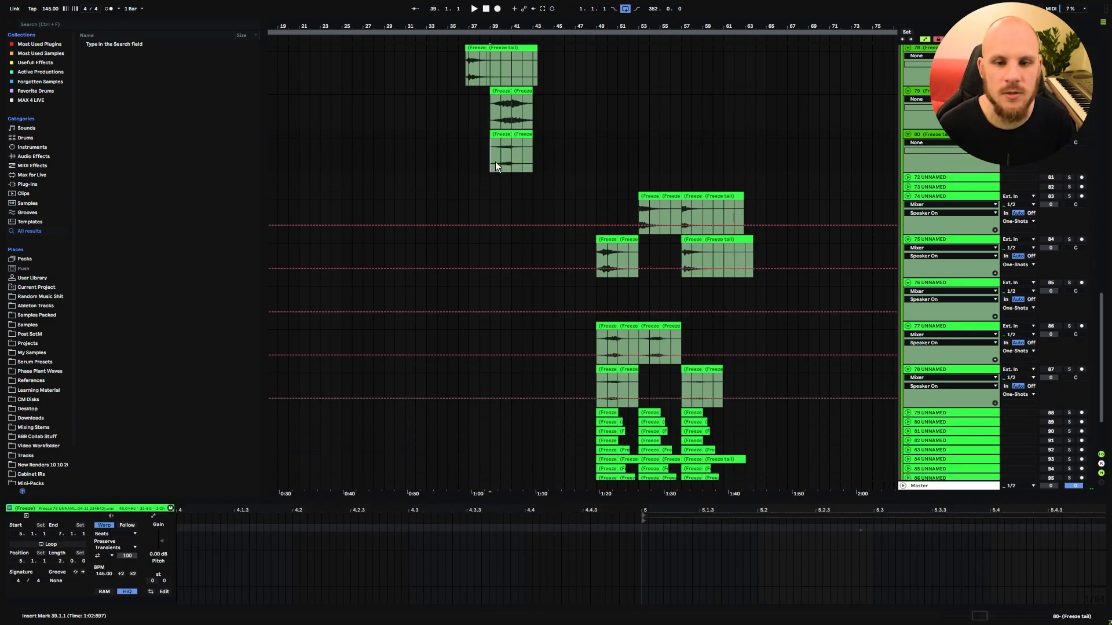
- Play repeatedly from bar 39 with the ninth new audio track switched off and on to compare the layering
{"action": "key", "text": "space"}
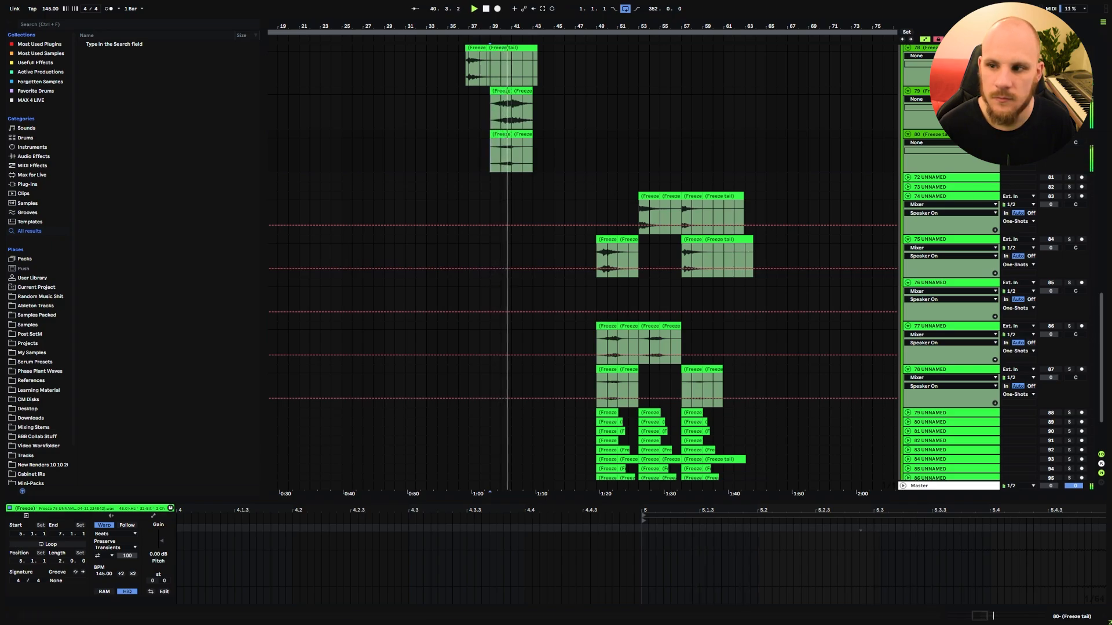
{"action": "left_click", "coordinate": [1051, 134]}
{"action": "key", "text": "space"}
{"action": "key", "text": "space"}
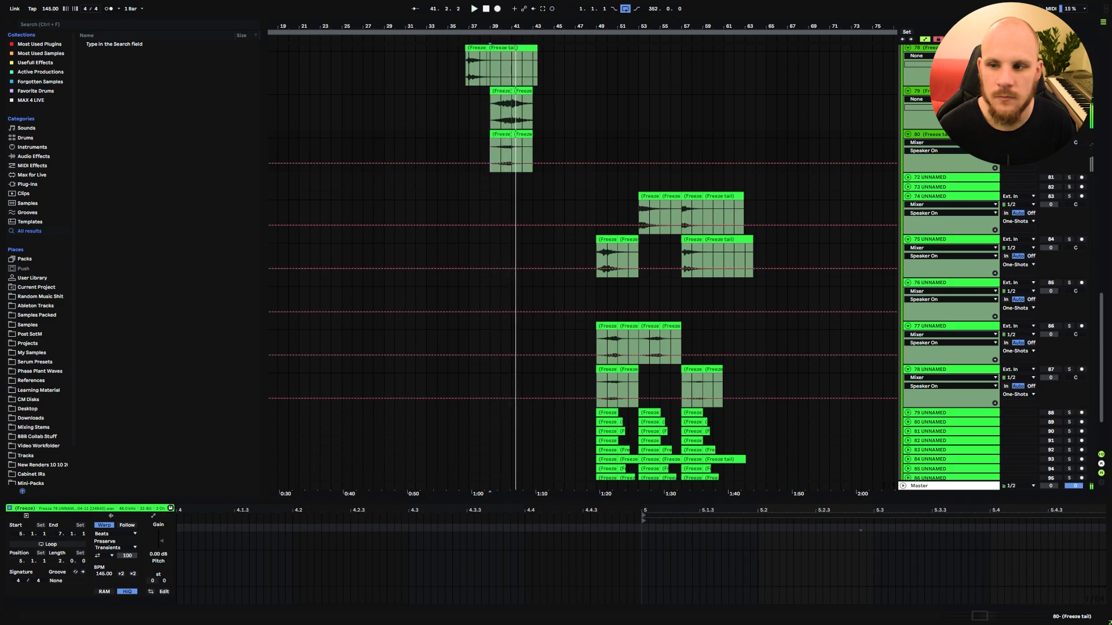
{"action": "key", "text": "space"}
{"action": "key", "text": "space"}
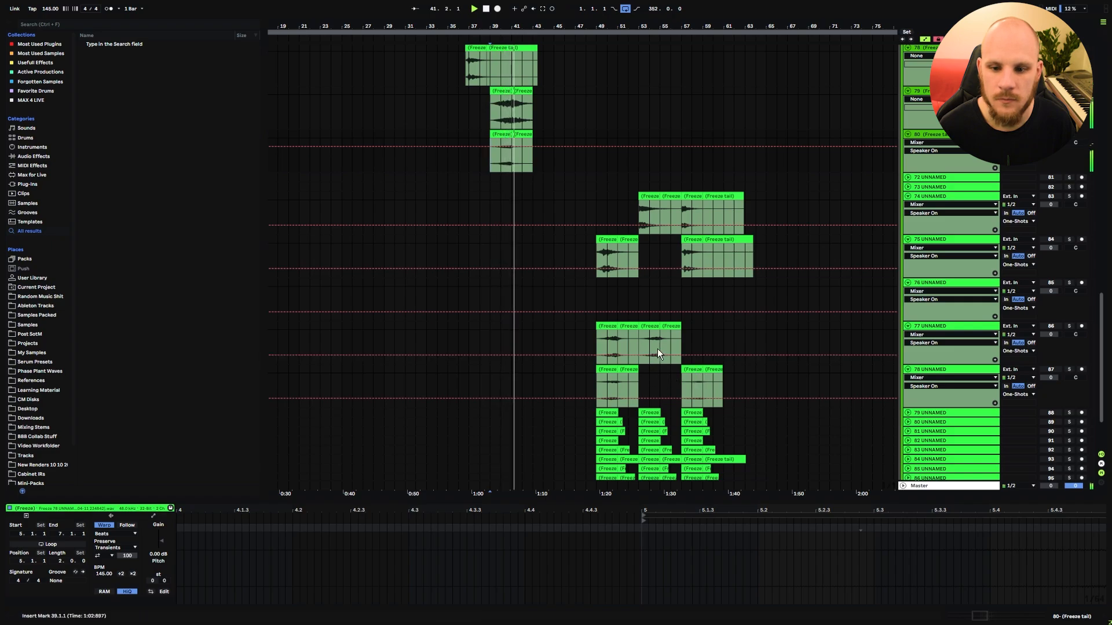
- Add a tenth new audio track, move flattened track 77's first sound with its tail onto it at bar 43 and play it
{"action": "key", "text": "space"}
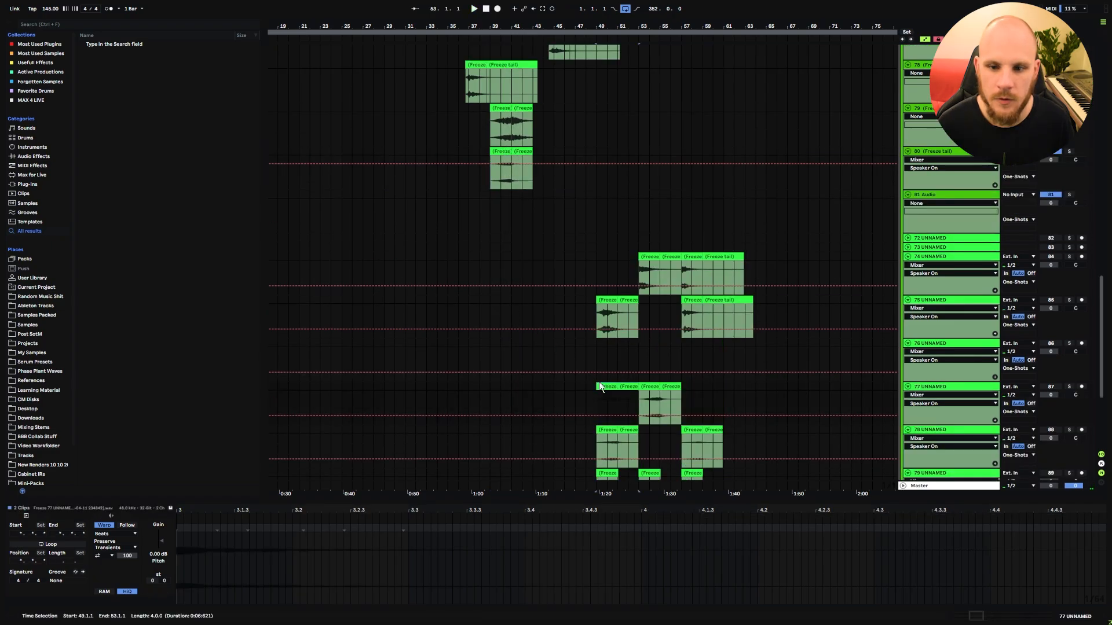
{"action": "left_click_drag", "start_coordinate": [607, 405], "coordinate": [549, 204]}
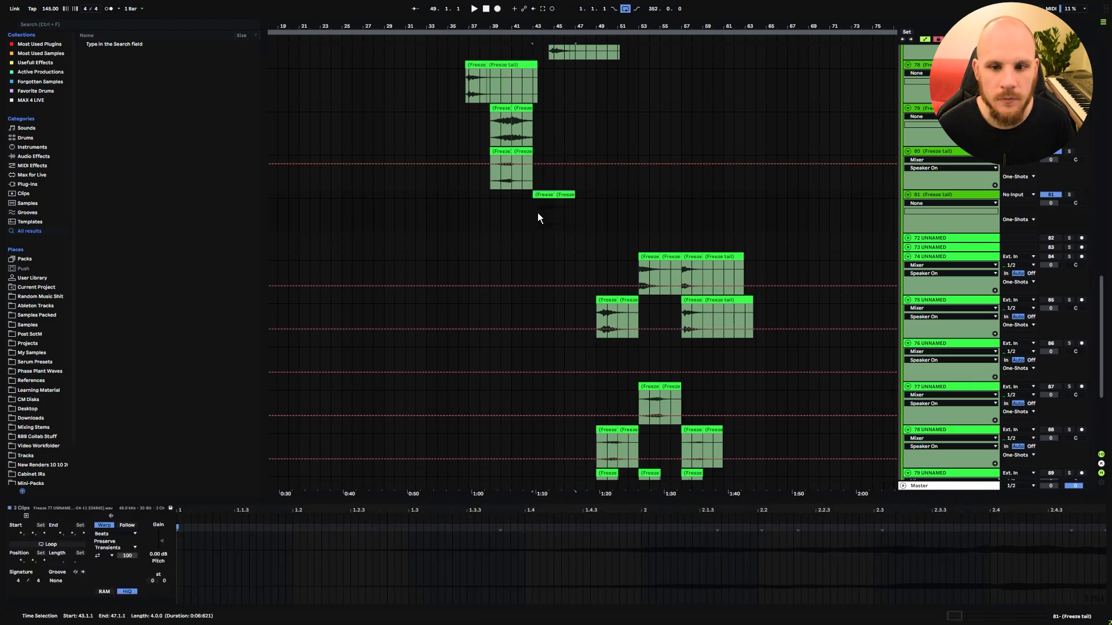
{"action": "key", "text": "space"}
{"action": "scroll", "coordinate": [785, 271], "scroll_direction": "up", "scroll_amount": 3}
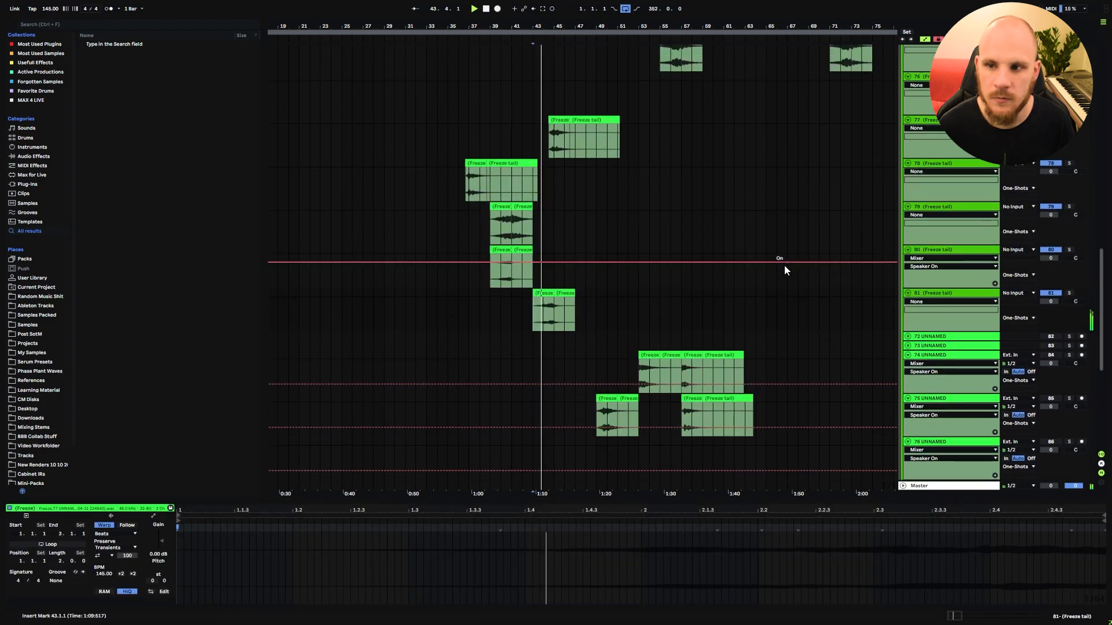
{"action": "scroll", "coordinate": [785, 271], "scroll_direction": "up", "scroll_amount": 3}
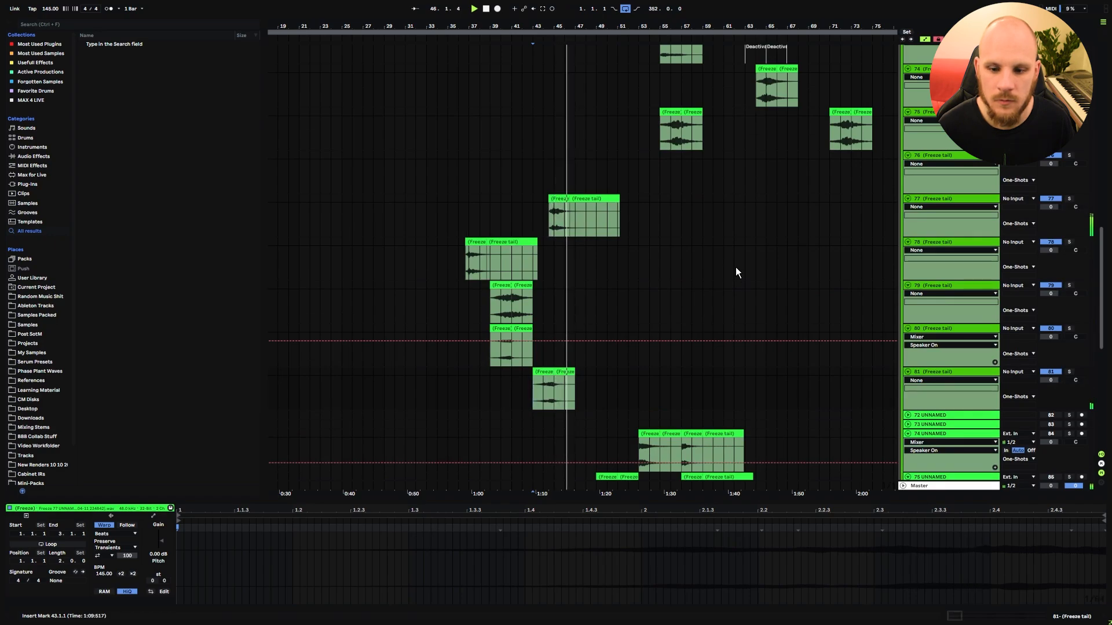
- Group the source tracks 72 UNNAMED to 79 UNNAMED and fold the group
{"action": "scroll", "coordinate": [736, 272], "scroll_direction": "down", "scroll_amount": 12}
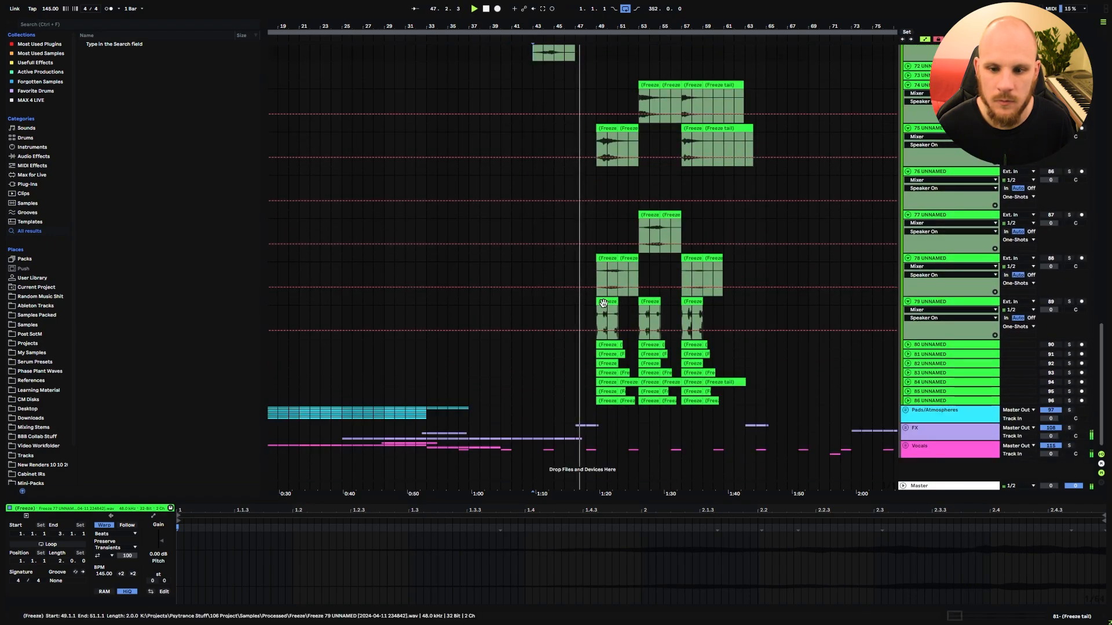
{"action": "scroll", "coordinate": [605, 295], "scroll_direction": "up", "scroll_amount": 15}
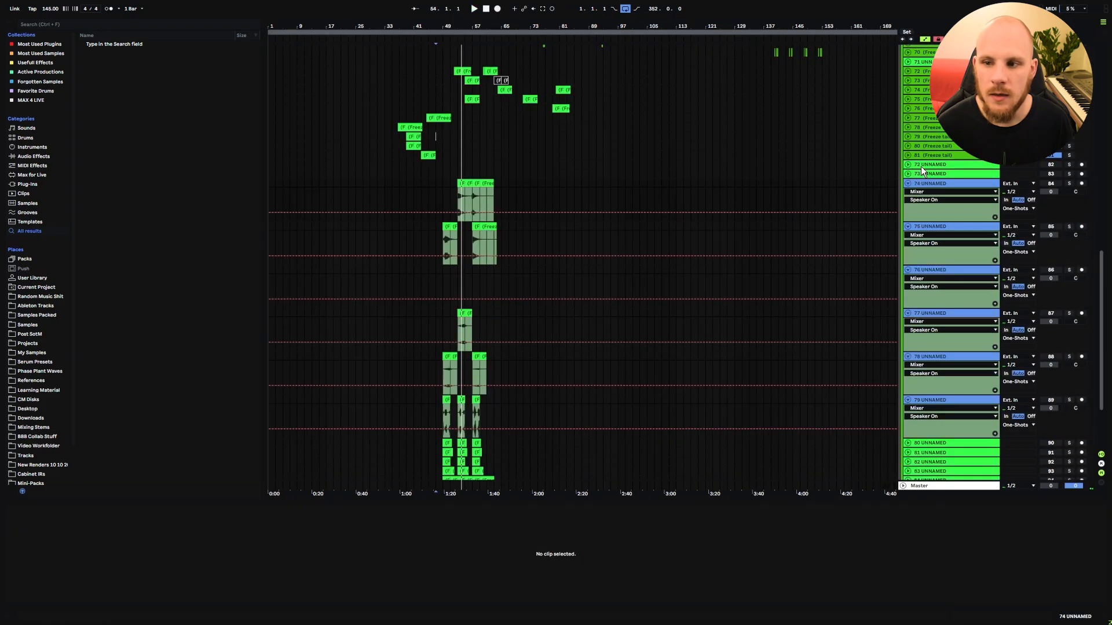
{"action": "left_click", "coordinate": [920, 166]}
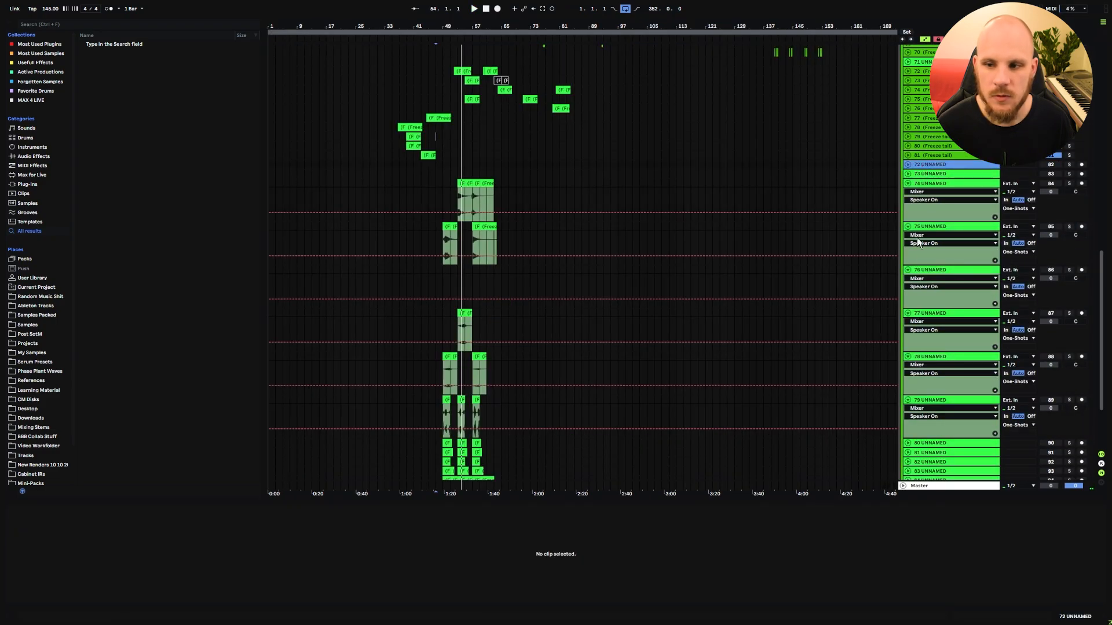
{"action": "left_click", "coordinate": [933, 401], "text": "shift"}
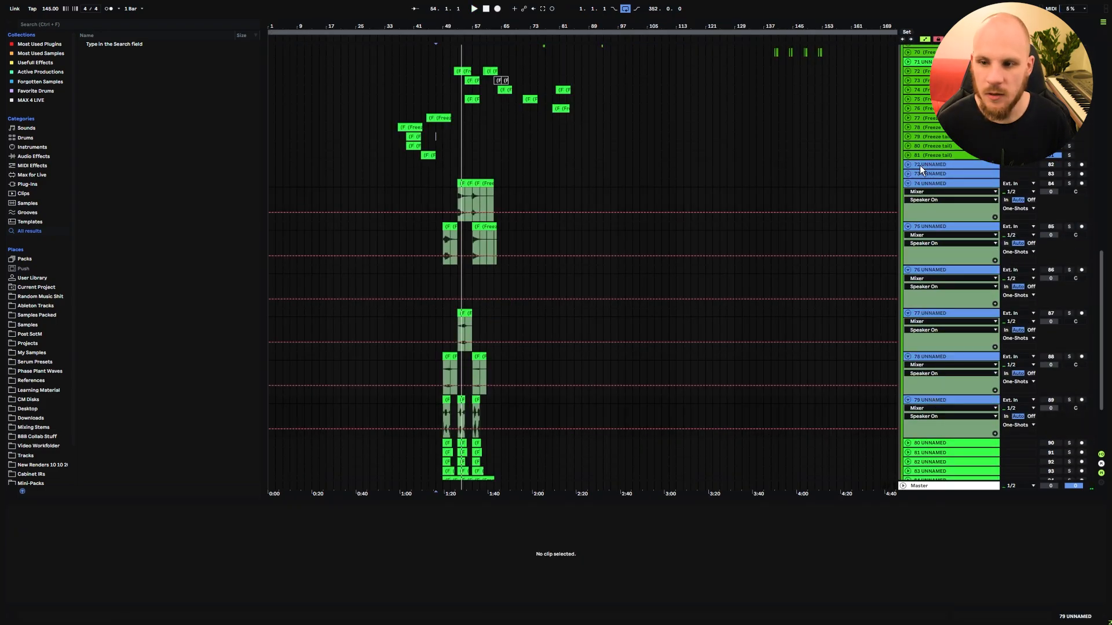
{"action": "key", "text": "ctrl+g"}
{"action": "left_click_drag", "start_coordinate": [446, 26], "coordinate": [528, 82]}
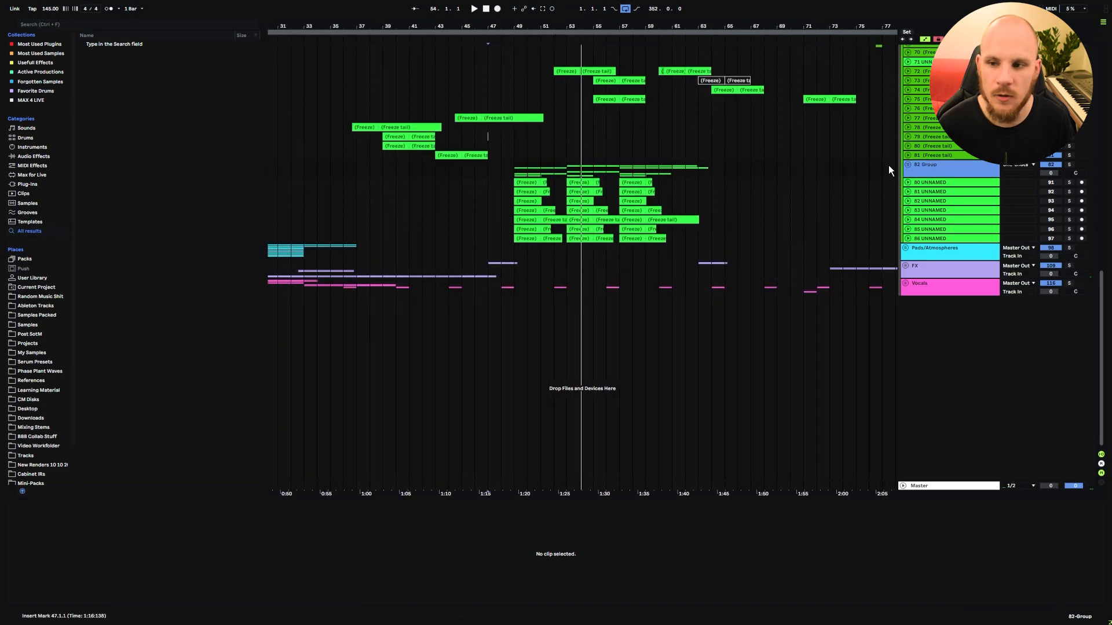
- Move tracks 80 UNNAMED to 86 UNNAMED above the new group, directly below flattened track 81
{"action": "left_click", "coordinate": [936, 185]}
{"action": "left_click", "coordinate": [928, 239], "text": "shift"}
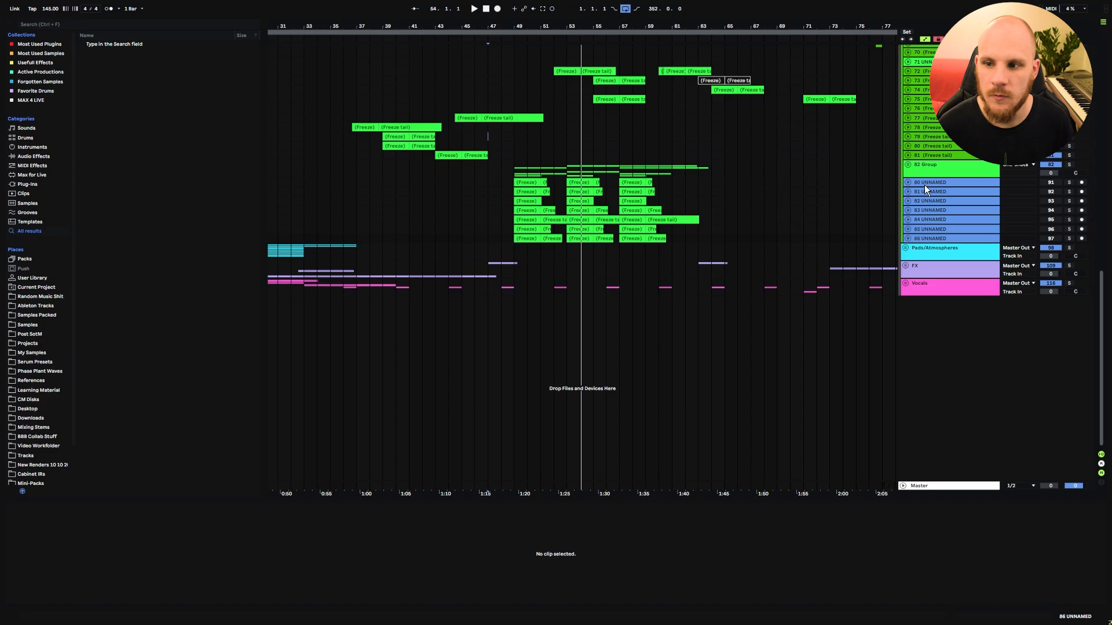
{"action": "left_click_drag", "start_coordinate": [926, 189], "coordinate": [907, 168]}
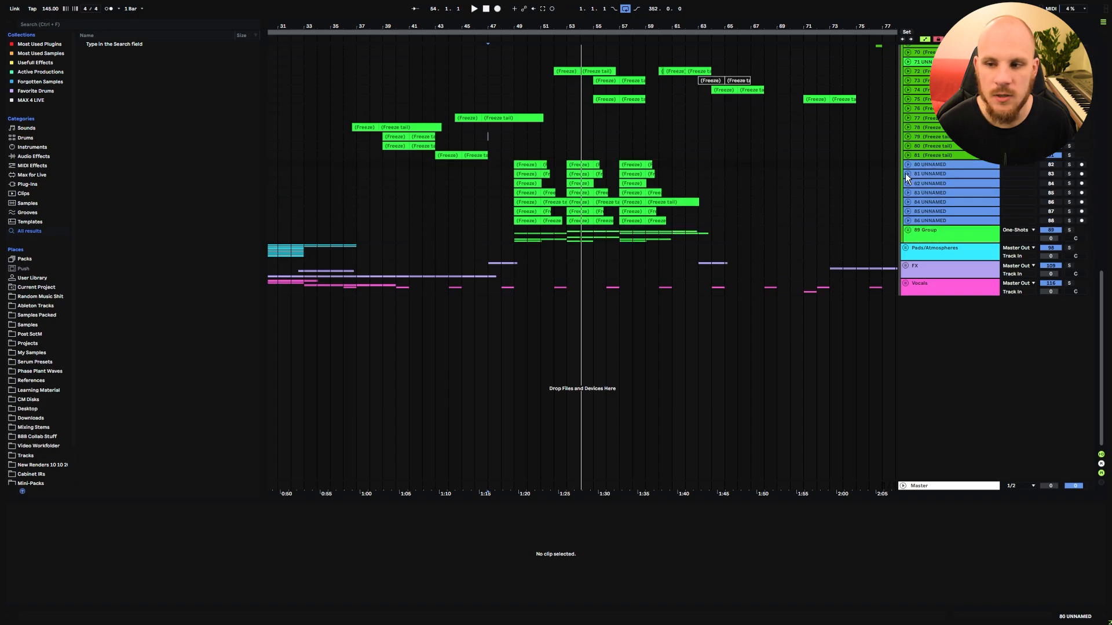
- Add an eleventh new audio track below flattened track 81 and bring track 79 UNNAMED out of the group beneath it
{"action": "left_click", "coordinate": [933, 156]}
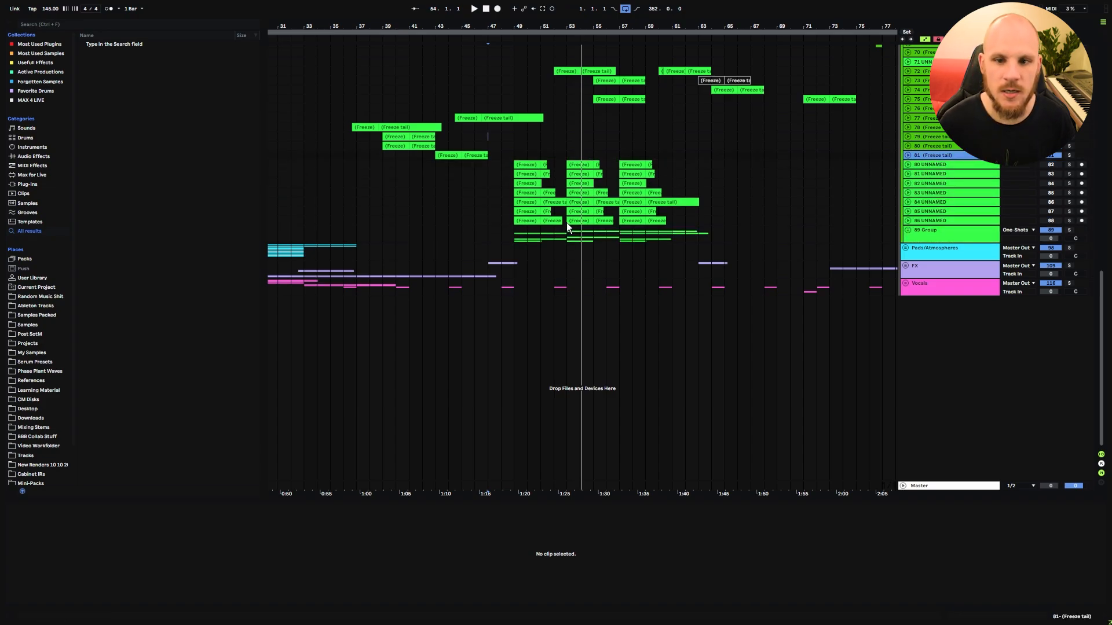
{"action": "key", "text": "ctrl+t"}
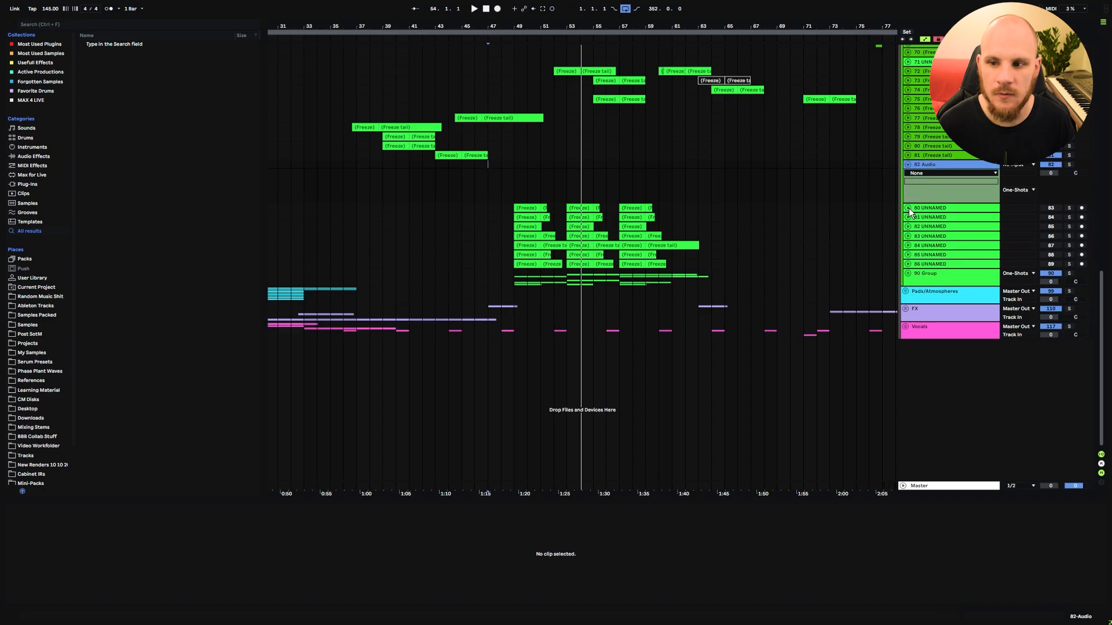
{"action": "left_click", "coordinate": [908, 209]}
{"action": "left_click_drag", "start_coordinate": [522, 26], "coordinate": [527, 61]}
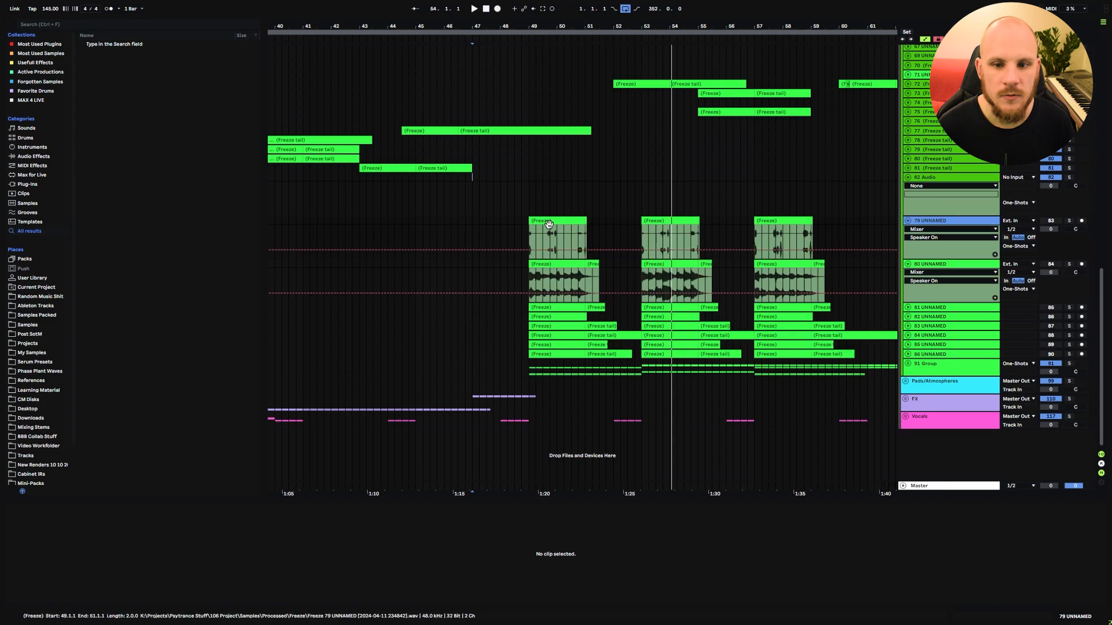
- Move a three-beat excerpt of track 79's first sound to 44.3 on the eleventh new audio track and play it in place
{"action": "left_click", "coordinate": [549, 243]}
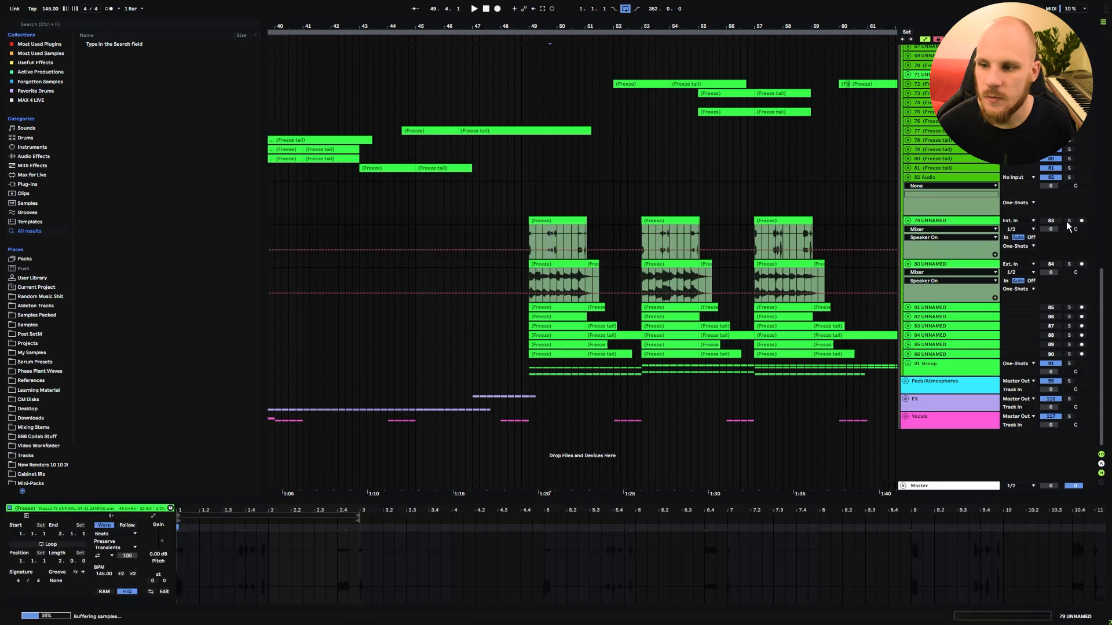
{"action": "left_click_drag", "start_coordinate": [542, 235], "coordinate": [405, 234]}
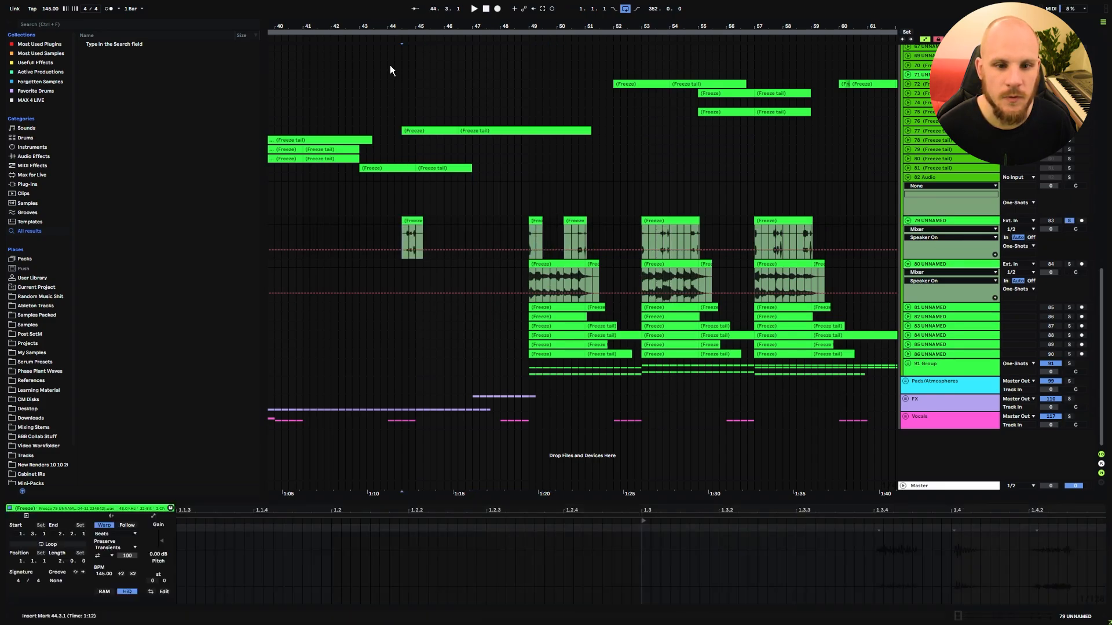
{"action": "left_click_drag", "start_coordinate": [394, 26], "coordinate": [568, 22]}
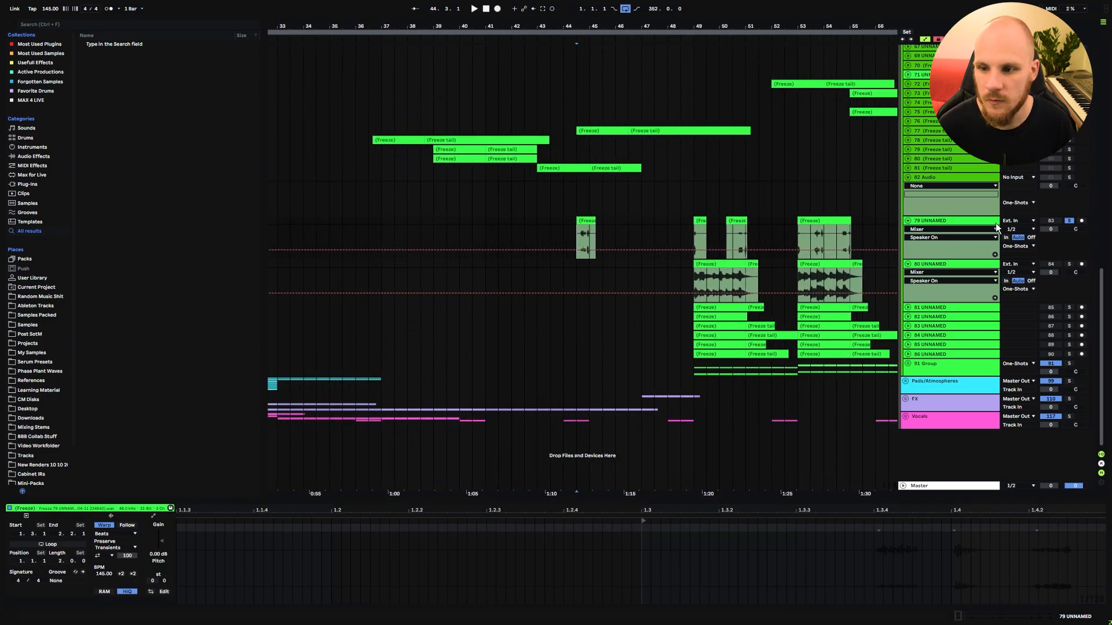
{"action": "key", "text": "space"}
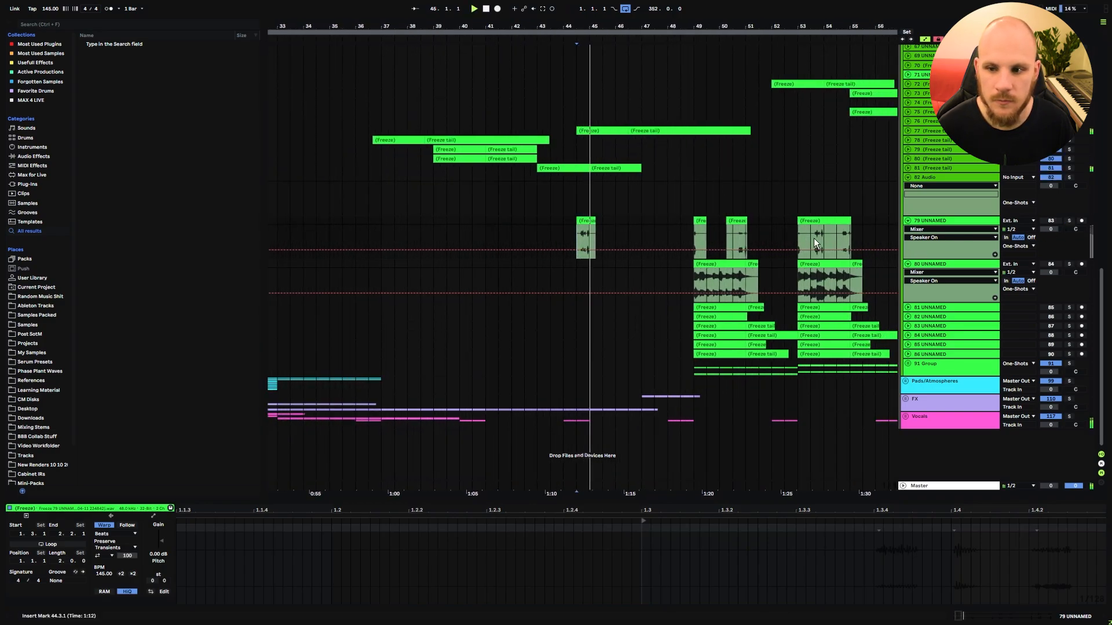
{"action": "left_click_drag", "start_coordinate": [815, 236], "coordinate": [583, 215]}
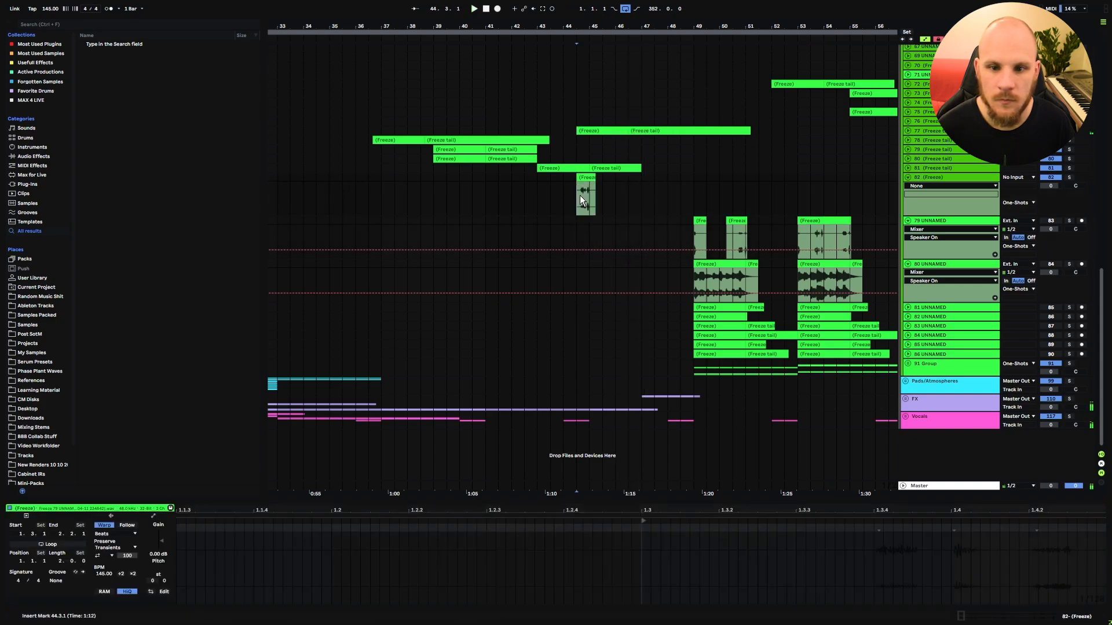
{"action": "key", "text": "space"}
{"action": "key", "text": "space"}
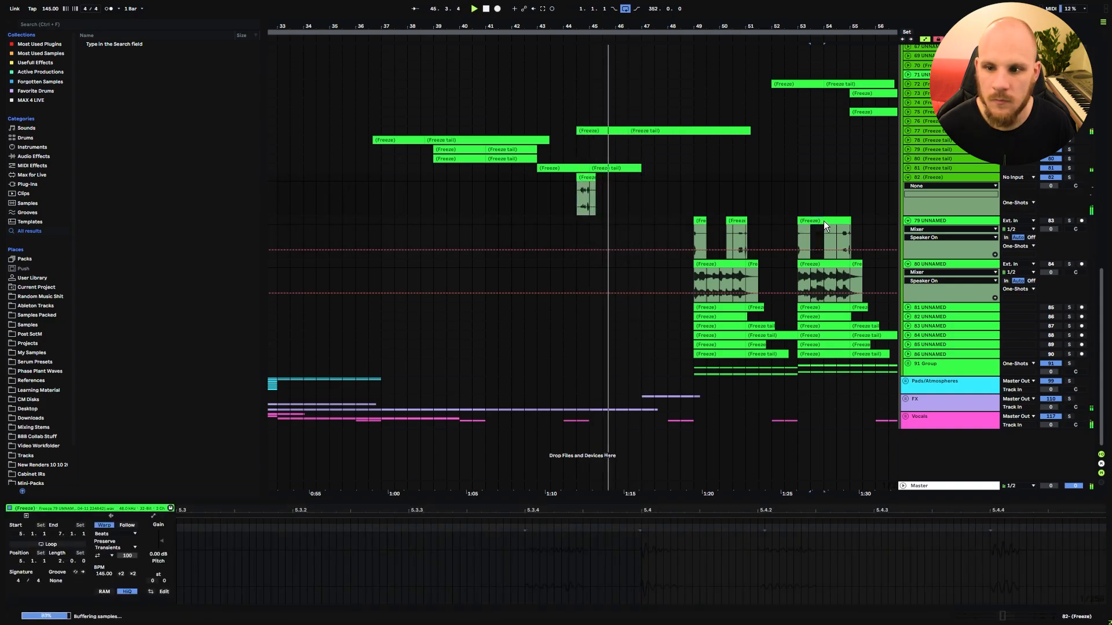
- Try a two-beat excerpt of track 79's second sound at 36.3 and replace it with a copy of the excerpt at 44.3
{"action": "left_click", "coordinate": [820, 222]}
{"action": "left_click_drag", "start_coordinate": [820, 222], "coordinate": [372, 195]}
{"action": "key", "text": "space"}
{"action": "key", "text": "space"}
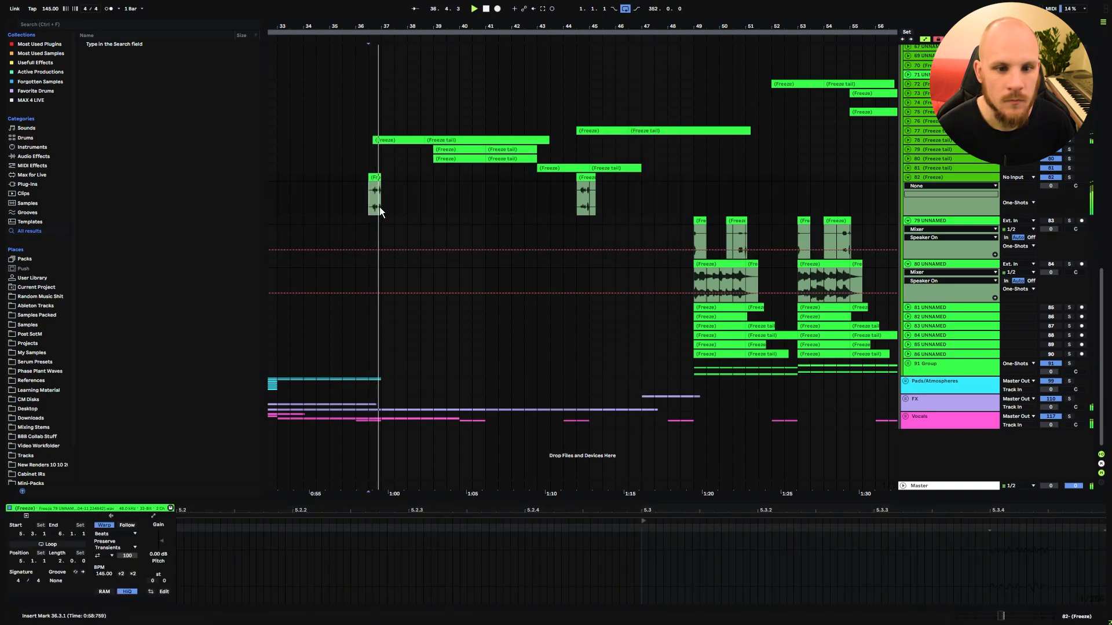
{"action": "left_click", "coordinate": [586, 178]}
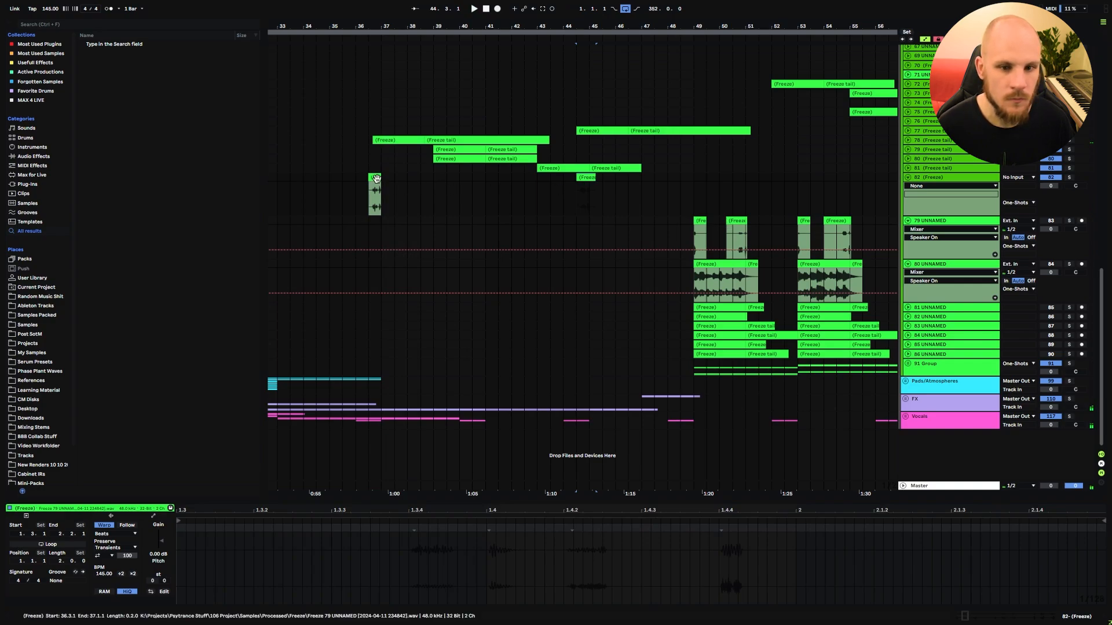
{"action": "left_click", "coordinate": [373, 202]}
- Play track 79's third sound, add a twelfth new audio track and place the sound's two-beat excerpt from 57.3 at 36.3 and 44.3
{"action": "key", "text": "space"}
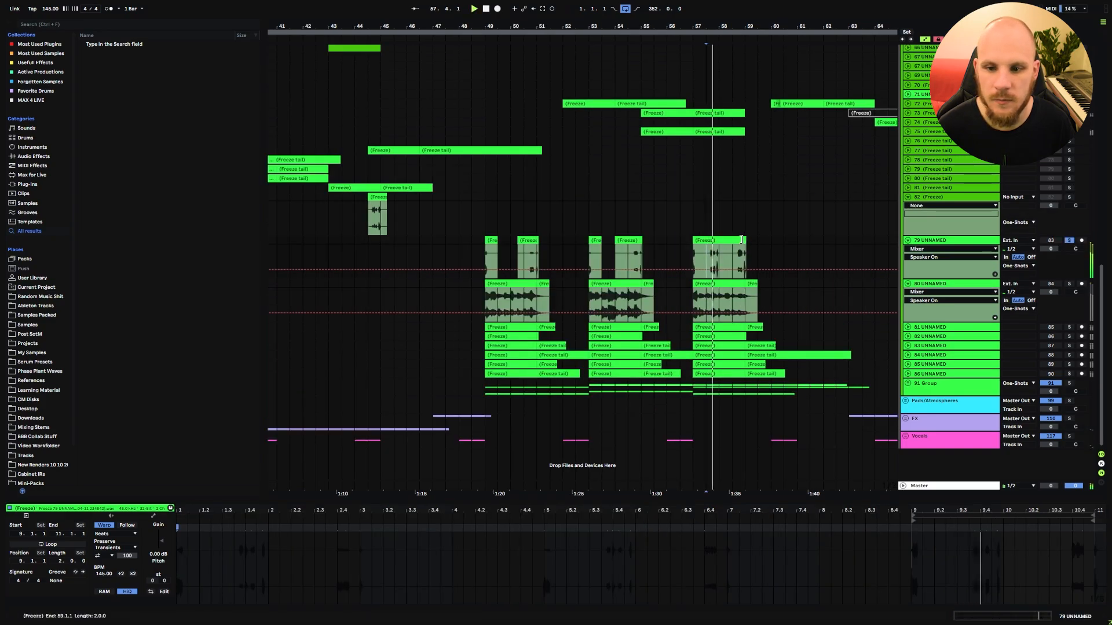
{"action": "scroll", "coordinate": [710, 255], "scroll_direction": "left", "scroll_amount": 5}
{"action": "left_click", "coordinate": [936, 199]}
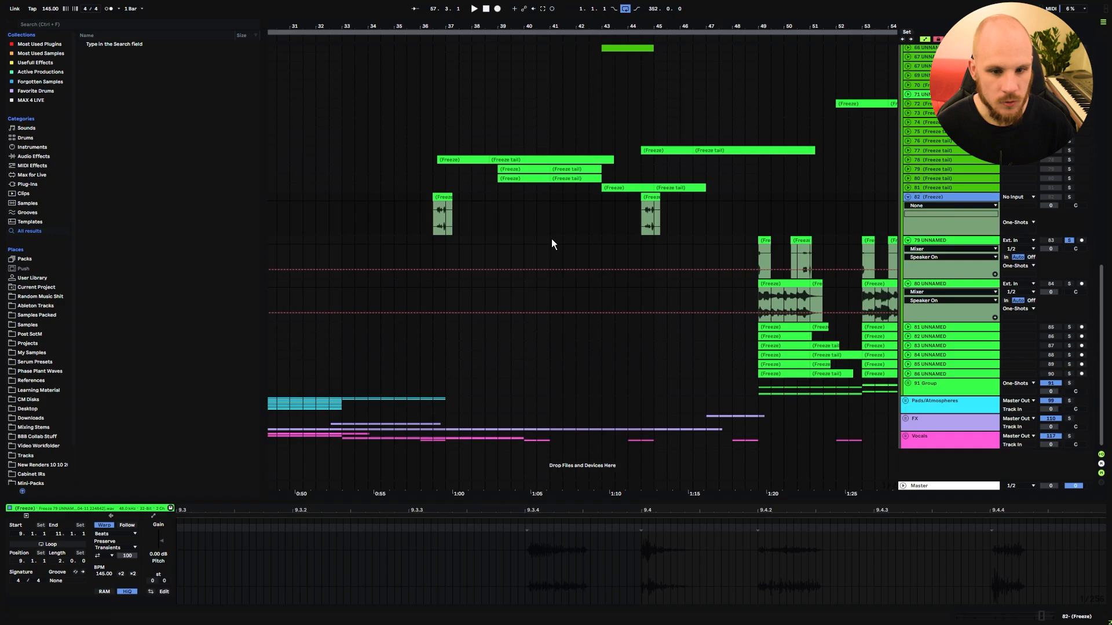
{"action": "key", "text": "ctrl+t"}
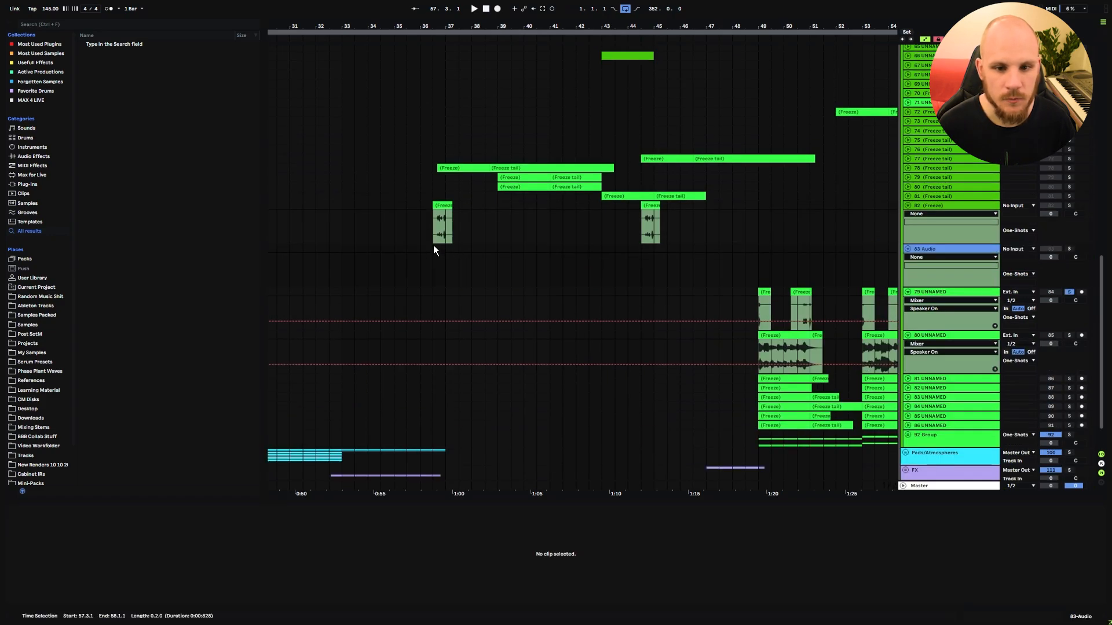
{"action": "key", "text": "ctrl+v"}
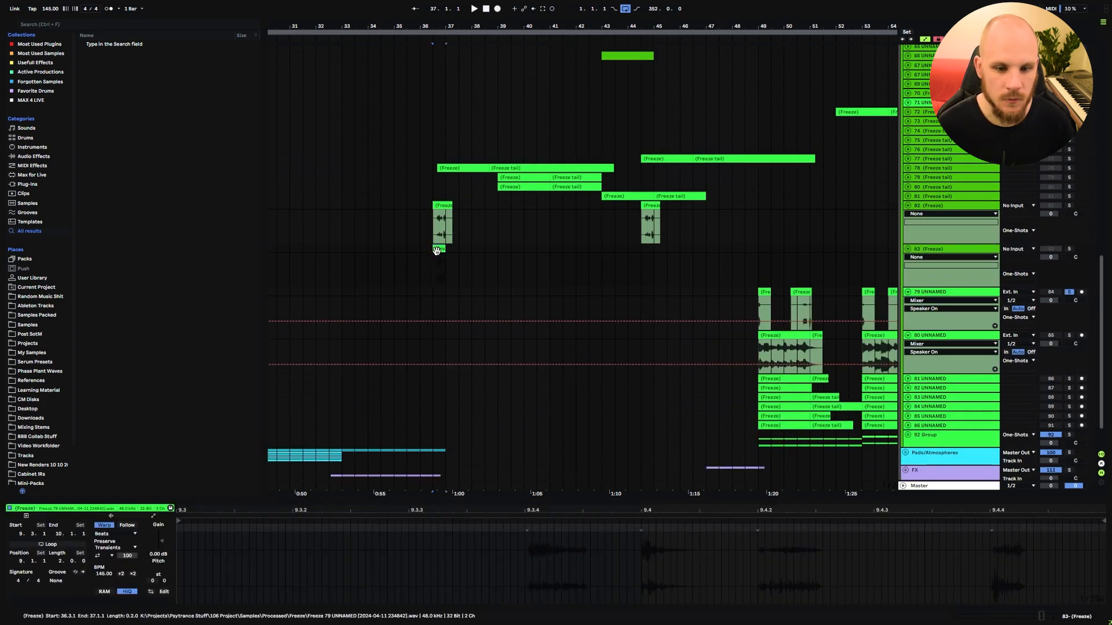
{"action": "left_click", "coordinate": [642, 246]}
{"action": "key", "text": "ctrl+v"}
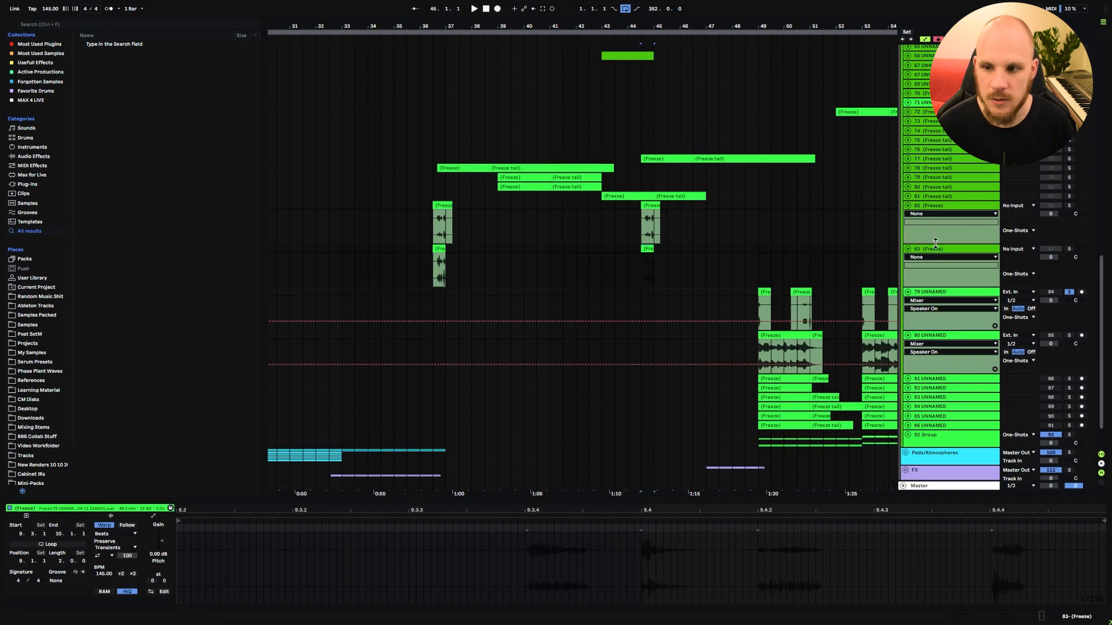
- Group the two audio tracks holding the track 79 excerpts and play them from 36.3
{"action": "key", "text": "ctrl+g"}
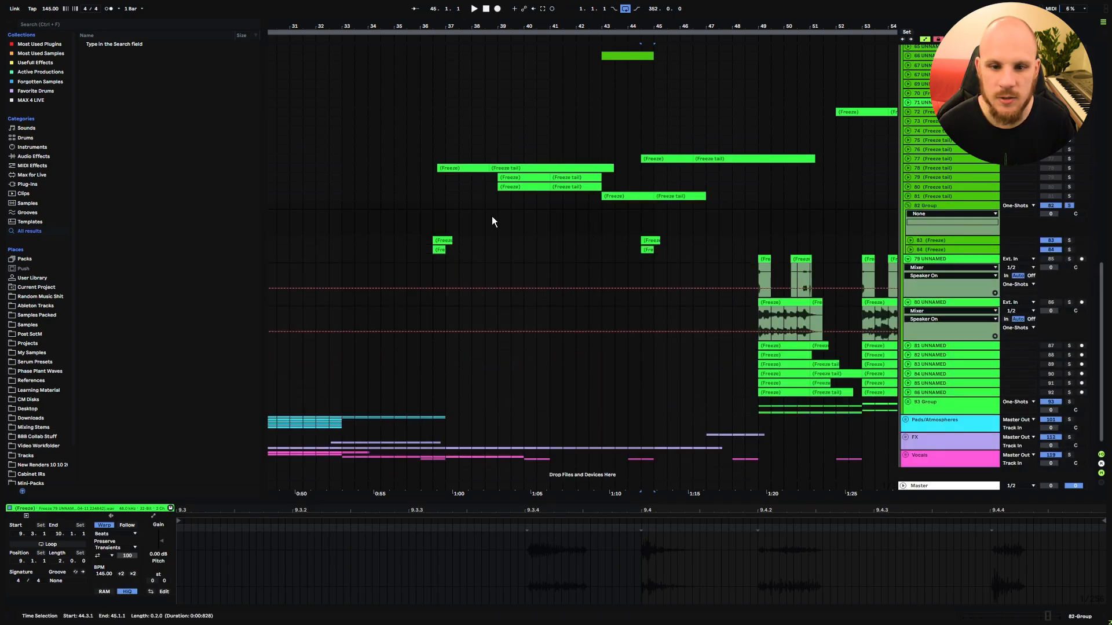
{"action": "left_click", "coordinate": [434, 210]}
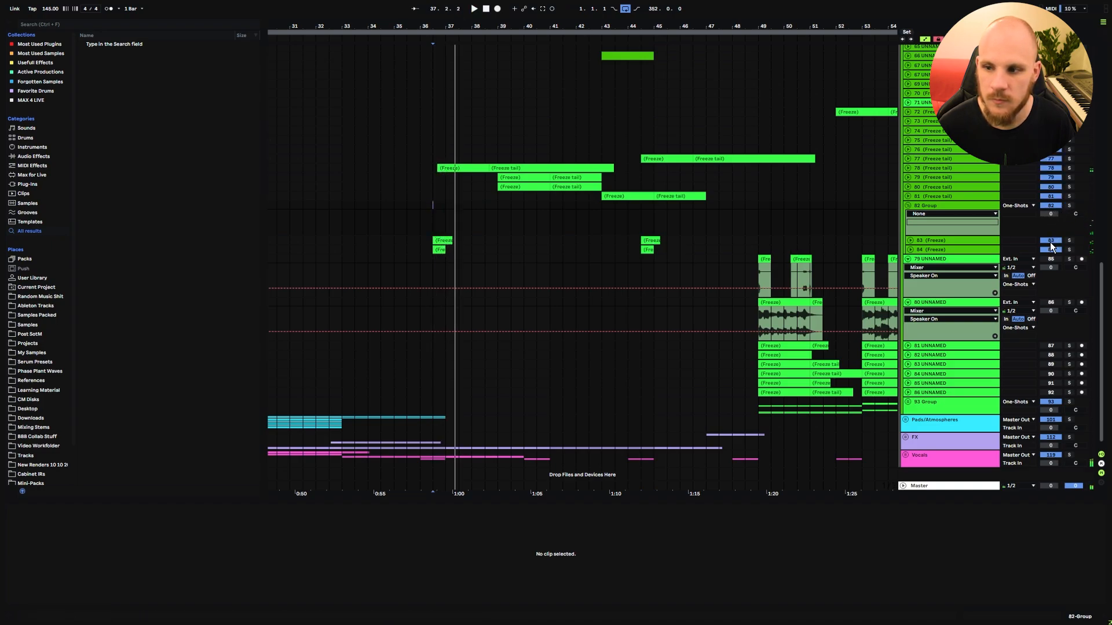
{"action": "key", "text": "space"}
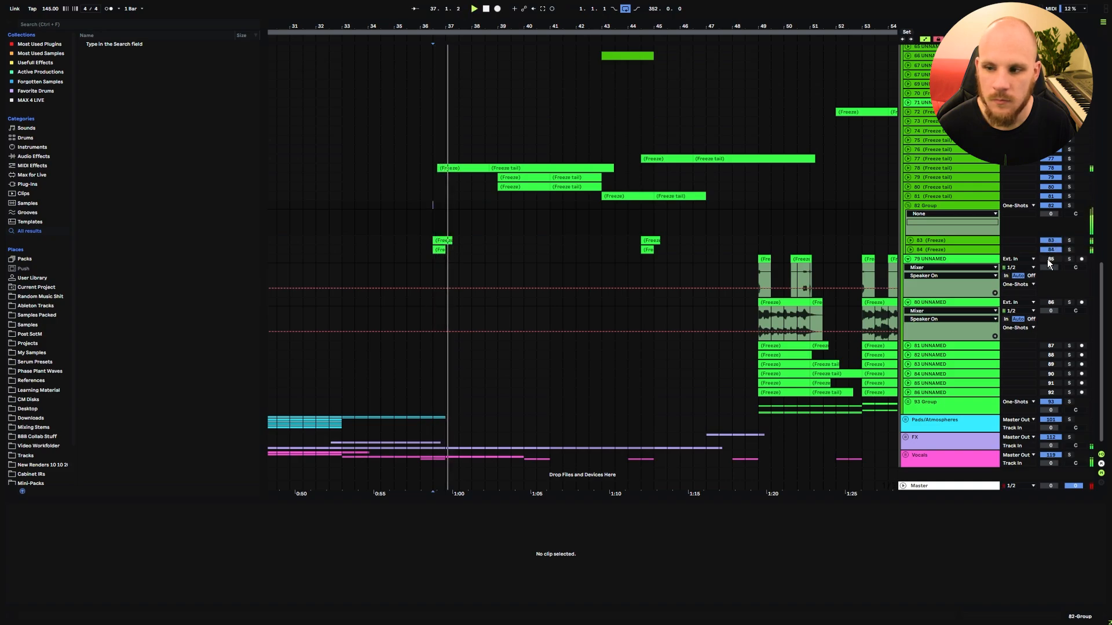
- Add another new audio track below the excerpt group and move track 80's first sound with its tail onto it at bar 47
{"action": "key", "text": "ctrl+t"}
{"action": "scroll", "coordinate": [448, 251], "scroll_direction": "right", "scroll_amount": 5}
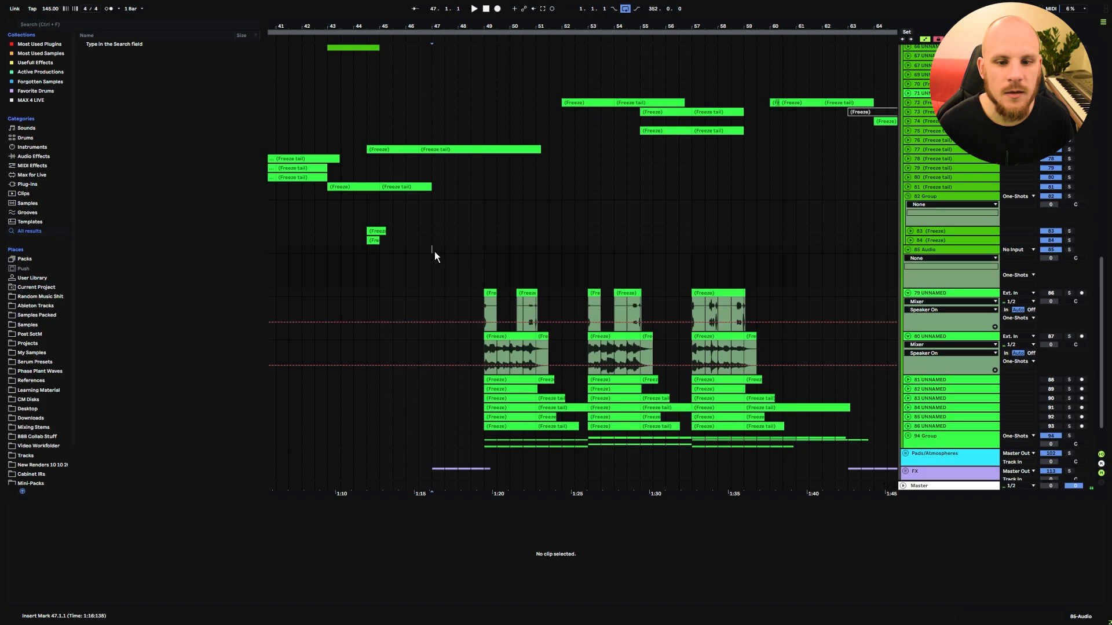
{"action": "left_click_drag", "start_coordinate": [434, 251], "coordinate": [484, 251]}
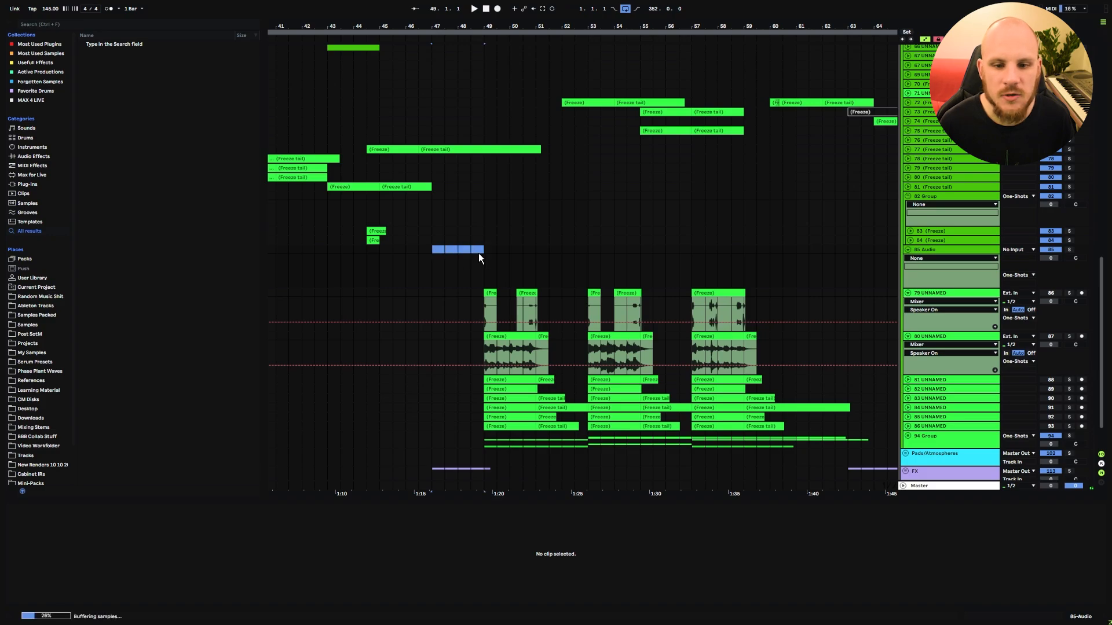
{"action": "left_click", "coordinate": [541, 339]}
{"action": "left_click_drag", "start_coordinate": [518, 338], "coordinate": [463, 266]}
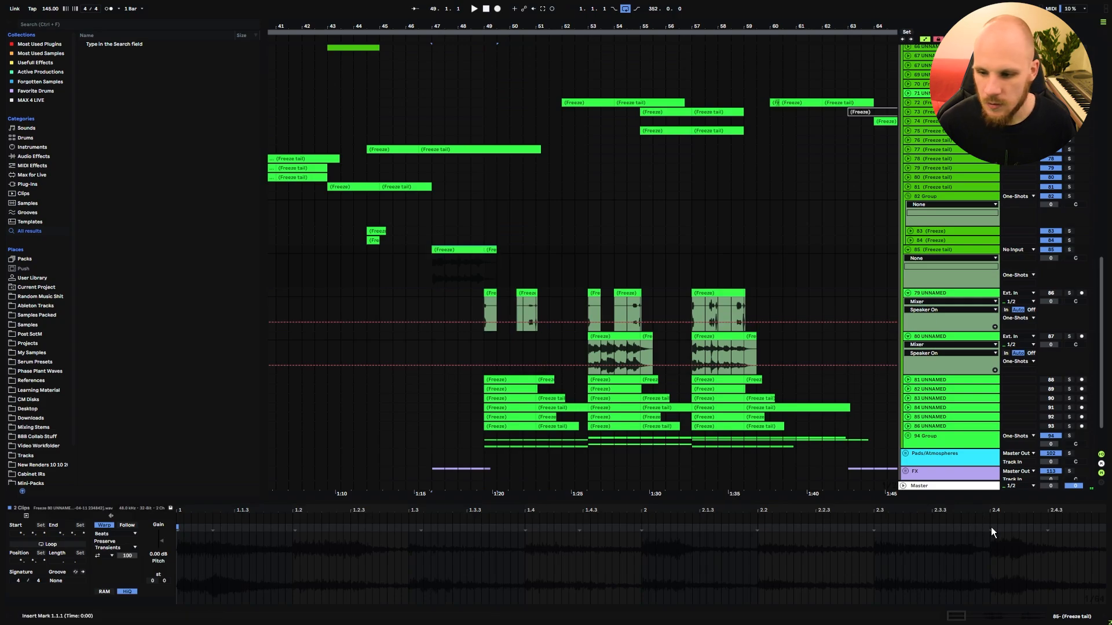
{"action": "left_click", "coordinate": [433, 266]}
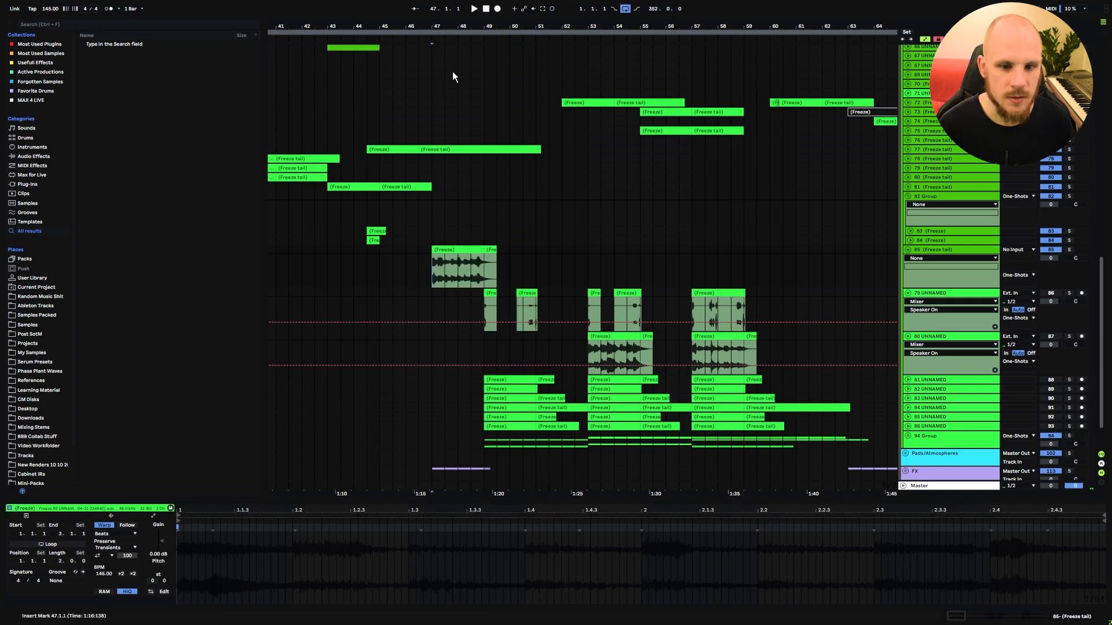
- Split the sound at bar 47 at 48.4 and shift its last beat together with the tail by one beat
{"action": "left_click_drag", "start_coordinate": [454, 26], "coordinate": [486, 39]}
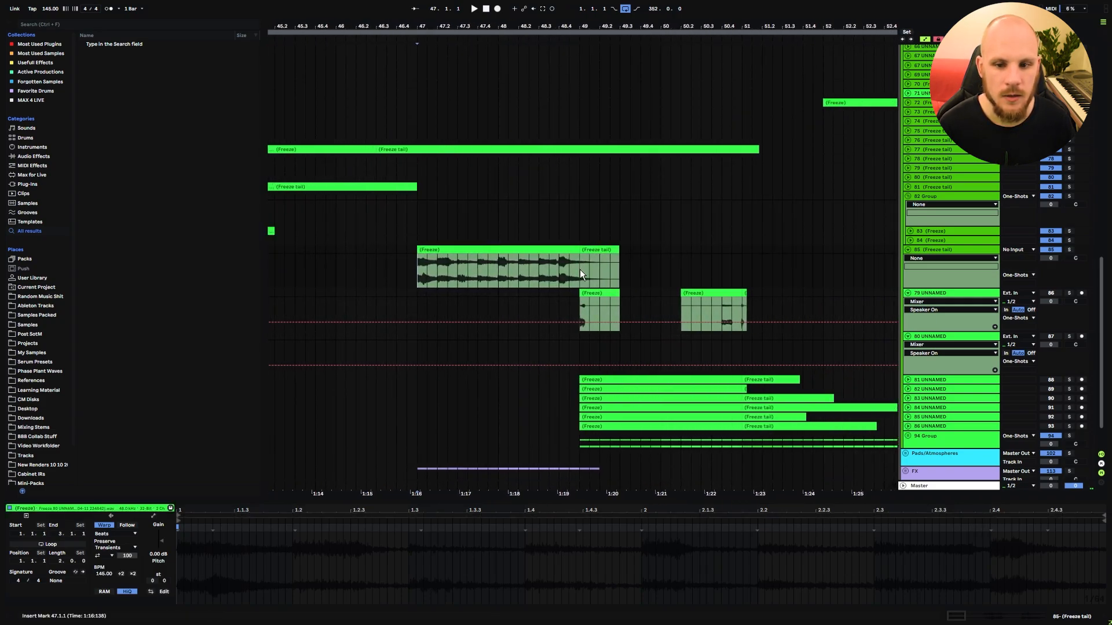
{"action": "mouse_move", "coordinate": [579, 269]}
{"action": "left_mouse_down"}
{"action": "mouse_move", "coordinate": [622, 269]}
{"action": "mouse_move", "coordinate": [583, 255]}
{"action": "left_mouse_up"}
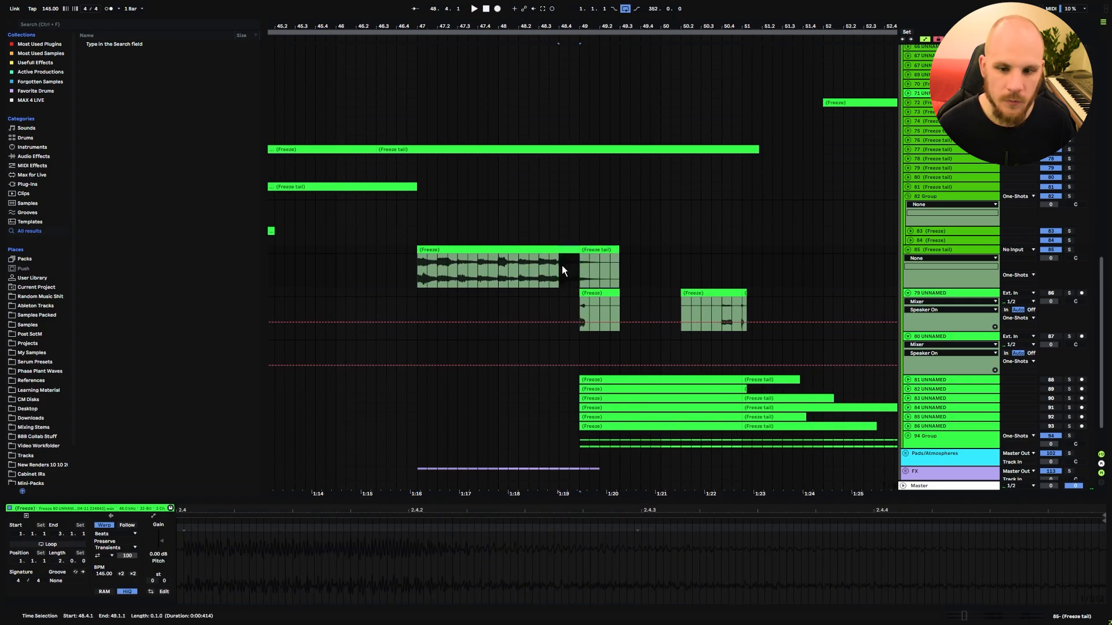
{"action": "left_click", "coordinate": [561, 266]}
{"action": "key", "text": "ctrl+e"}
{"action": "left_click", "coordinate": [570, 251]}
{"action": "left_click", "coordinate": [592, 250], "text": "shift"}
{"action": "mouse_move", "coordinate": [571, 250]}
{"action": "left_mouse_down"}
{"action": "mouse_move", "coordinate": [590, 252]}
{"action": "mouse_move", "coordinate": [552, 250]}
{"action": "left_mouse_up"}
- Split the sound at 48.2, leave a one-beat gap before the following part and fill it with a copy of the beat at 47.3
{"action": "left_click", "coordinate": [518, 262]}
{"action": "key", "text": "ctrl+e"}
{"action": "left_click_drag", "start_coordinate": [490, 258], "coordinate": [485, 257]}
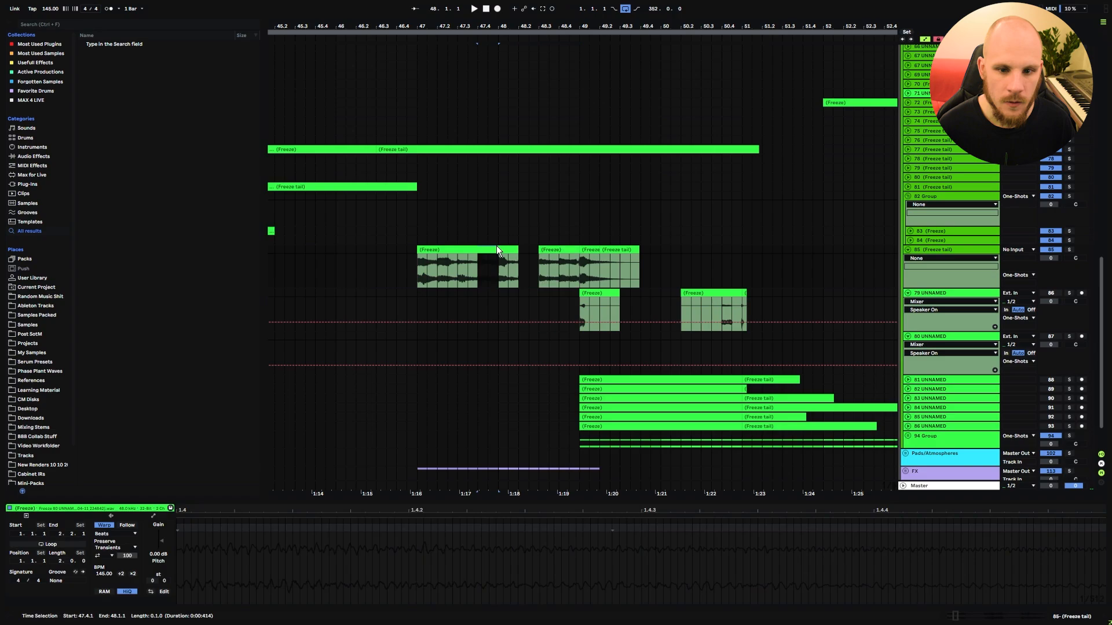
{"action": "left_click", "coordinate": [521, 254]}
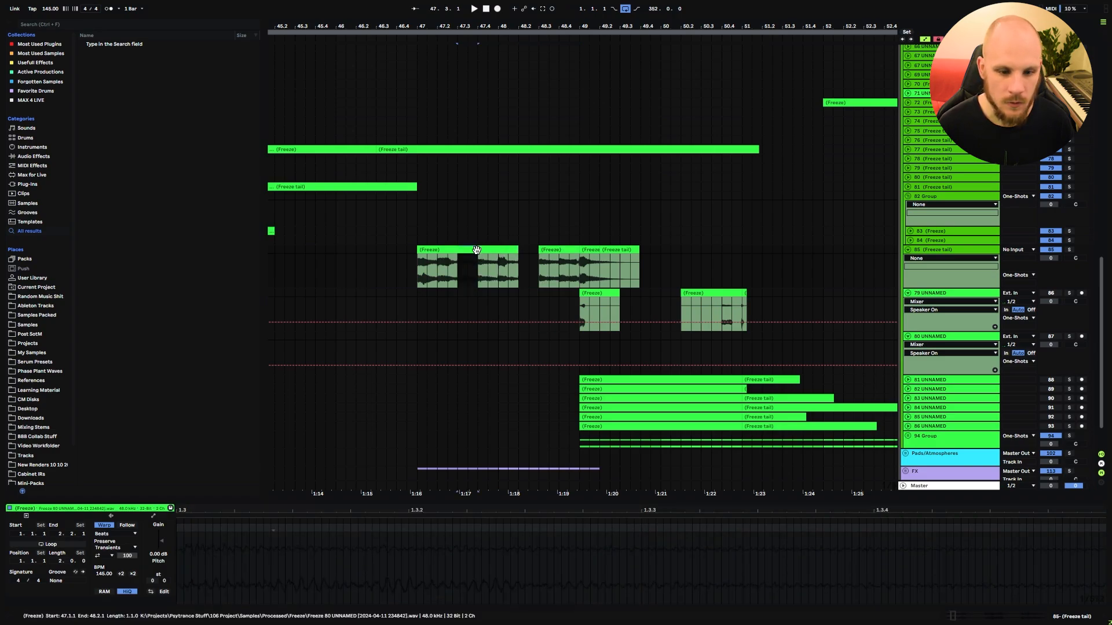
{"action": "left_click", "coordinate": [520, 249]}
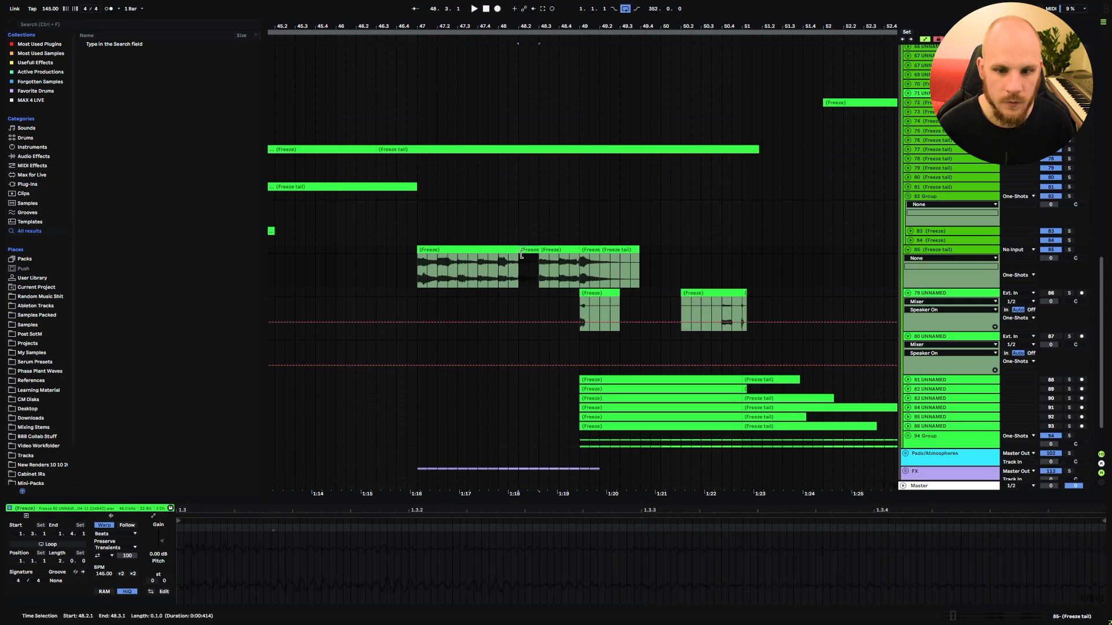
- Paste the copied beat into the one-beat gap at 48.2 and crossfade both of its edges with the neighbouring parts
{"action": "key", "text": "ctrl+v"}
{"action": "left_click", "coordinate": [509, 267]}
{"action": "left_click_drag", "start_coordinate": [517, 26], "coordinate": [480, 26]}
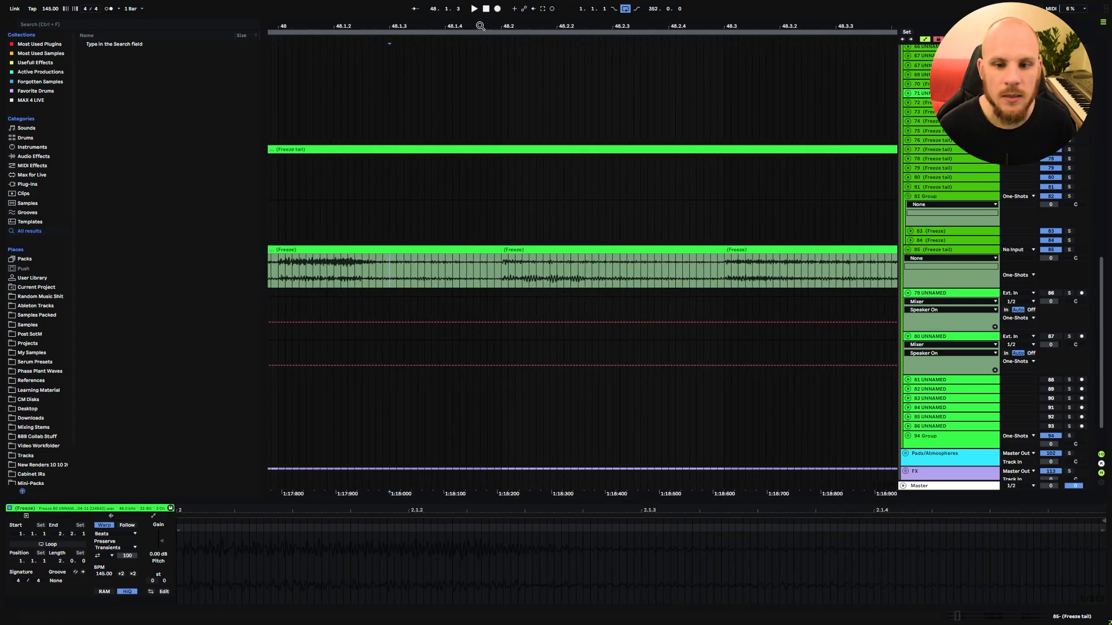
{"action": "left_click", "coordinate": [514, 250]}
{"action": "key", "text": "f"}
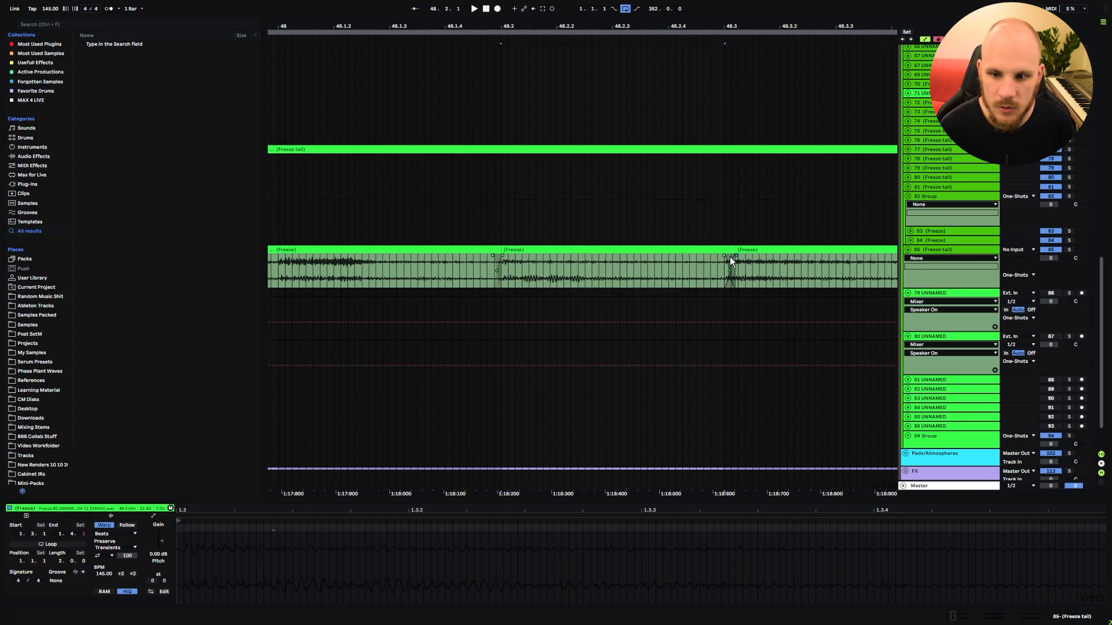
- Play the edited phrase on track 85 from bar 47
{"action": "left_click_drag", "start_coordinate": [539, 29], "coordinate": [539, 5]}
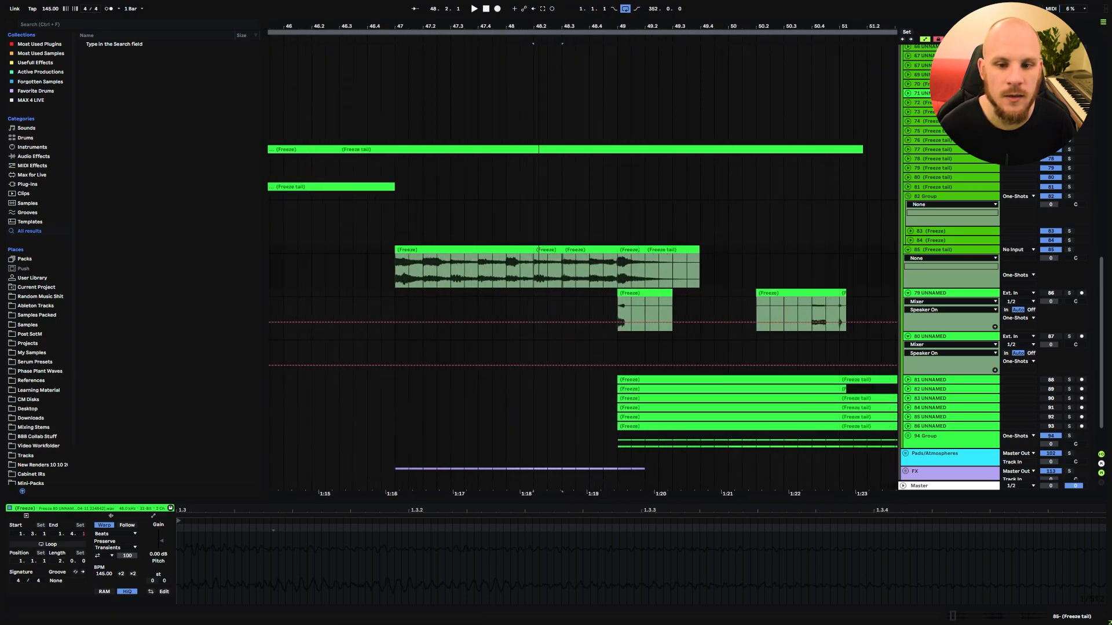
{"action": "left_click_drag", "start_coordinate": [538, 5], "coordinate": [531, 2]}
{"action": "left_click", "coordinate": [487, 270]}
{"action": "key", "text": "space"}
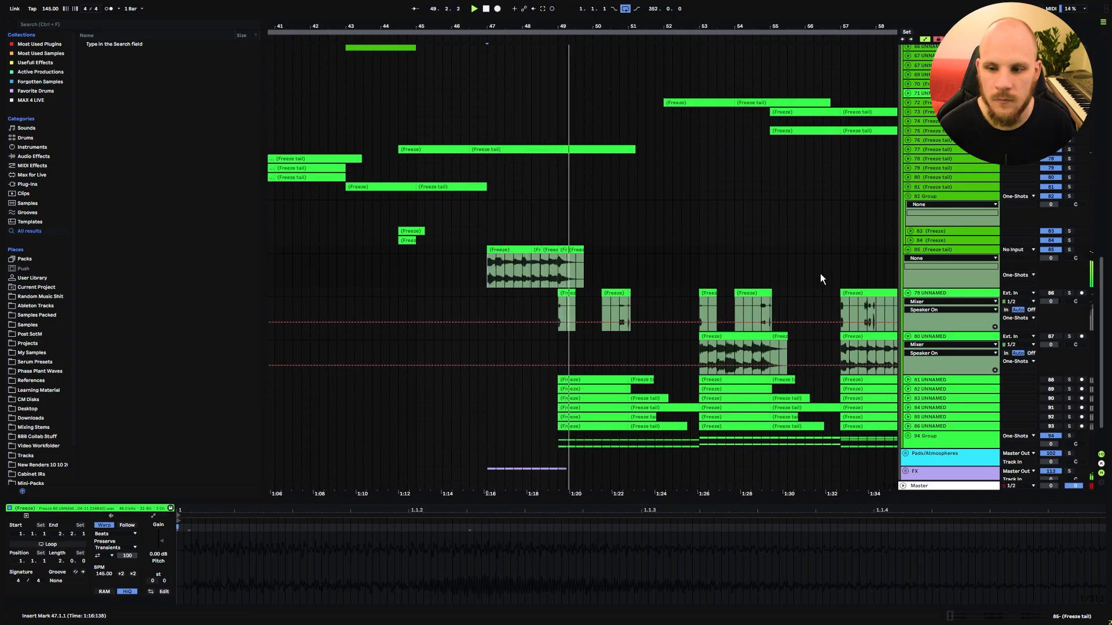
{"action": "key", "text": "space"}
- Collapse tracks 85, 79 and 80, solo track 81 and audition its sounds from bars 49, 53 and 57
{"action": "left_click", "coordinate": [946, 250]}
{"action": "left_click_drag", "start_coordinate": [870, 339], "coordinate": [789, 300]}
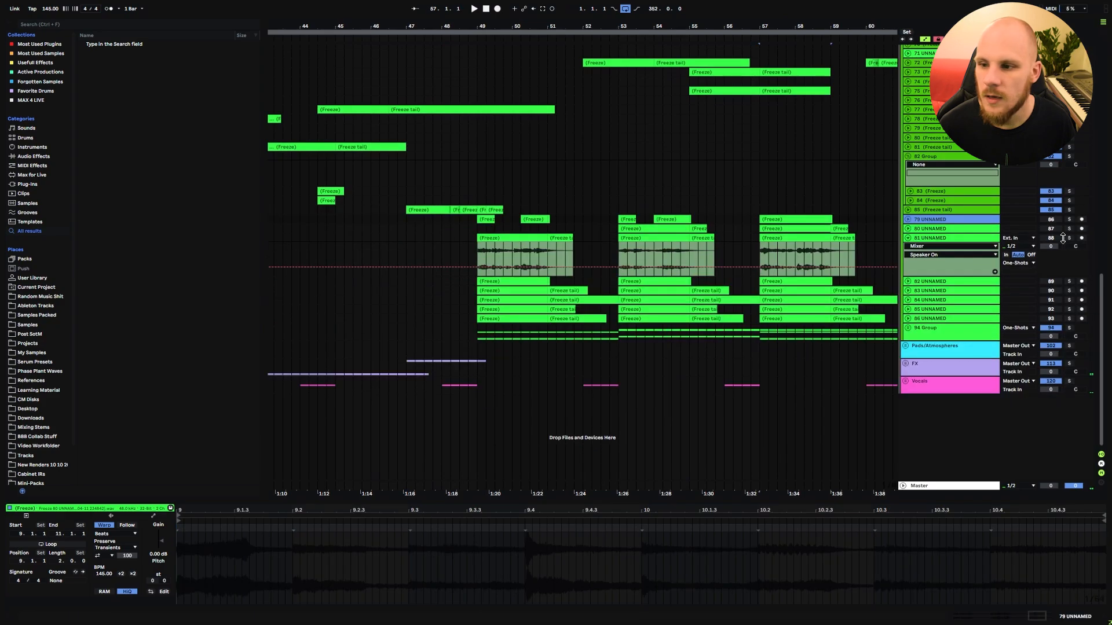
{"action": "left_click", "coordinate": [1069, 238]}
{"action": "left_click", "coordinate": [479, 259]}
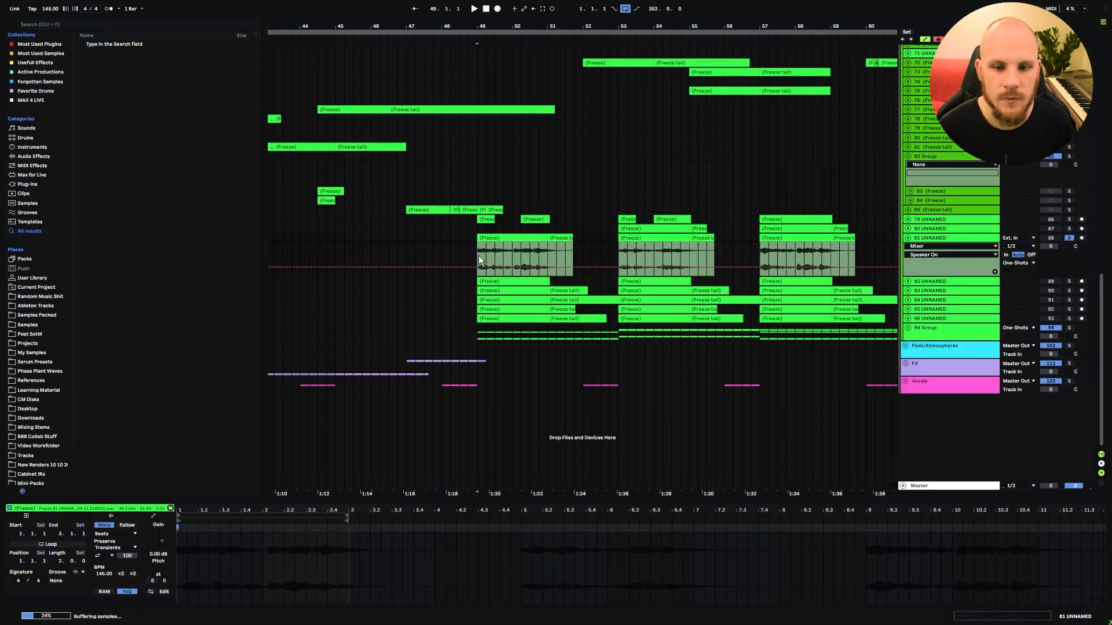
{"action": "key", "text": "space"}
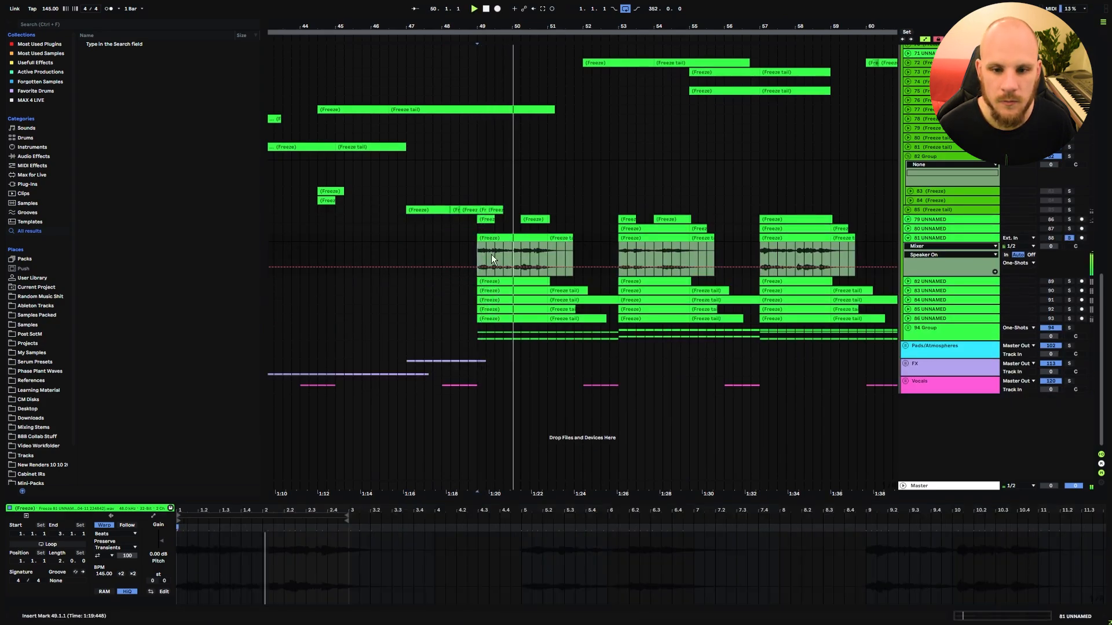
{"action": "left_click", "coordinate": [617, 254]}
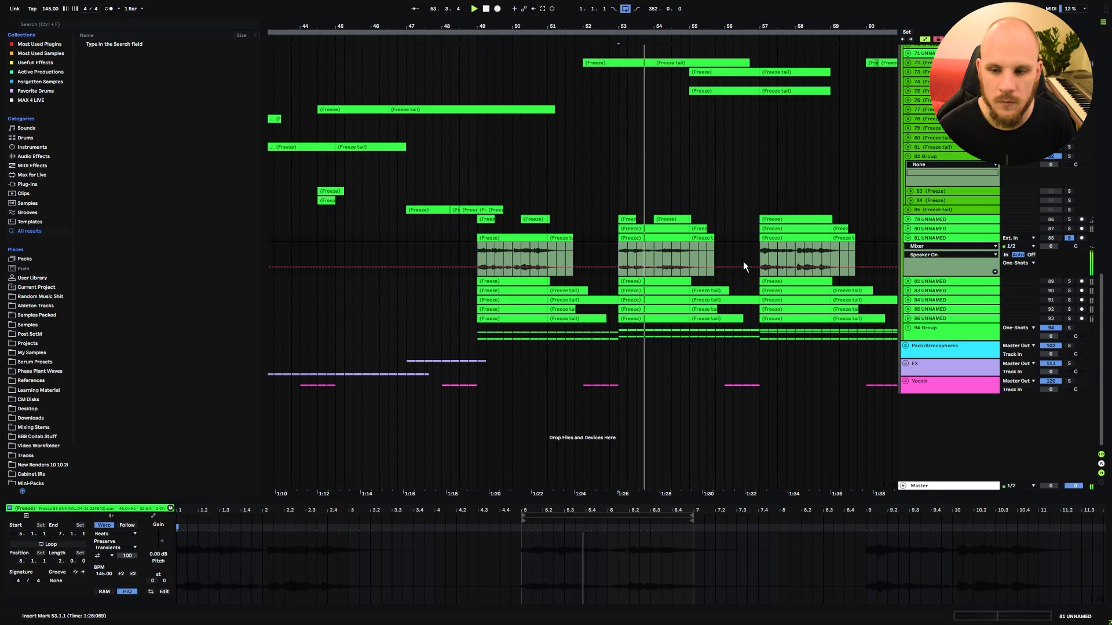
{"action": "left_click", "coordinate": [760, 257]}
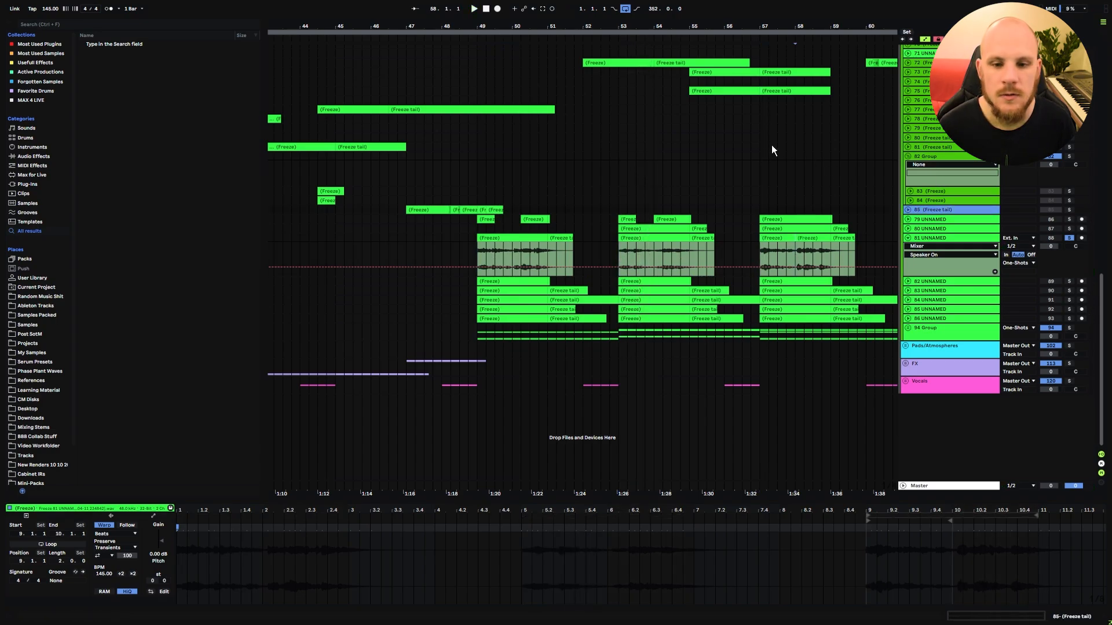
- Add a new audio track below track 85, split track 81's first sound at bar 50 and move its first bar onto the new track at bar 50
{"action": "key", "text": "ctrl+t"}
{"action": "left_click", "coordinate": [512, 289]}
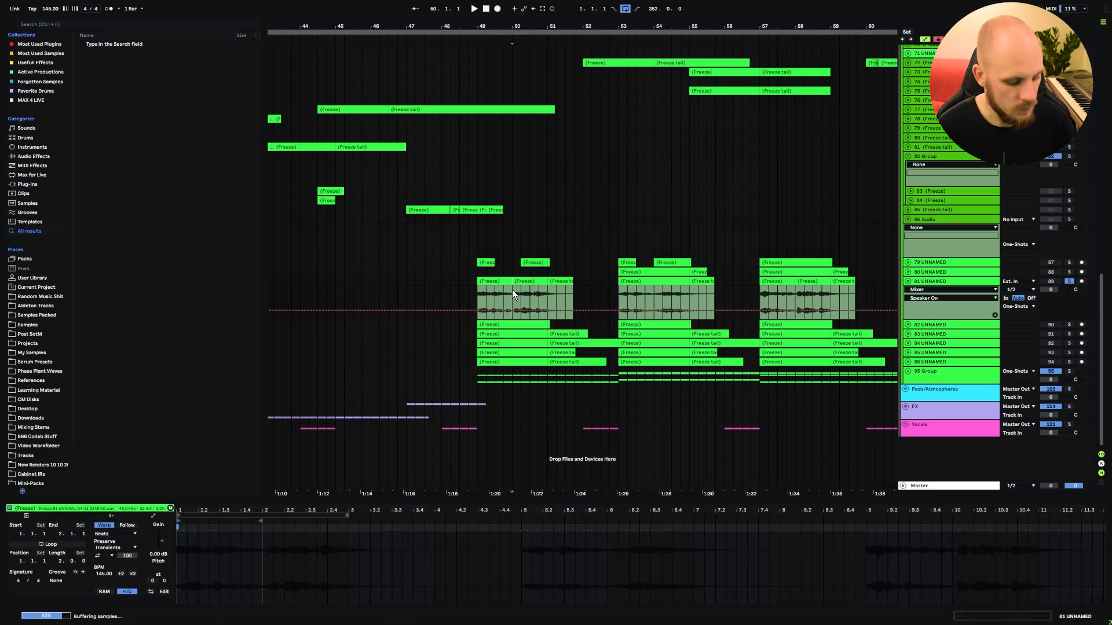
{"action": "left_click_drag", "start_coordinate": [498, 282], "coordinate": [536, 237]}
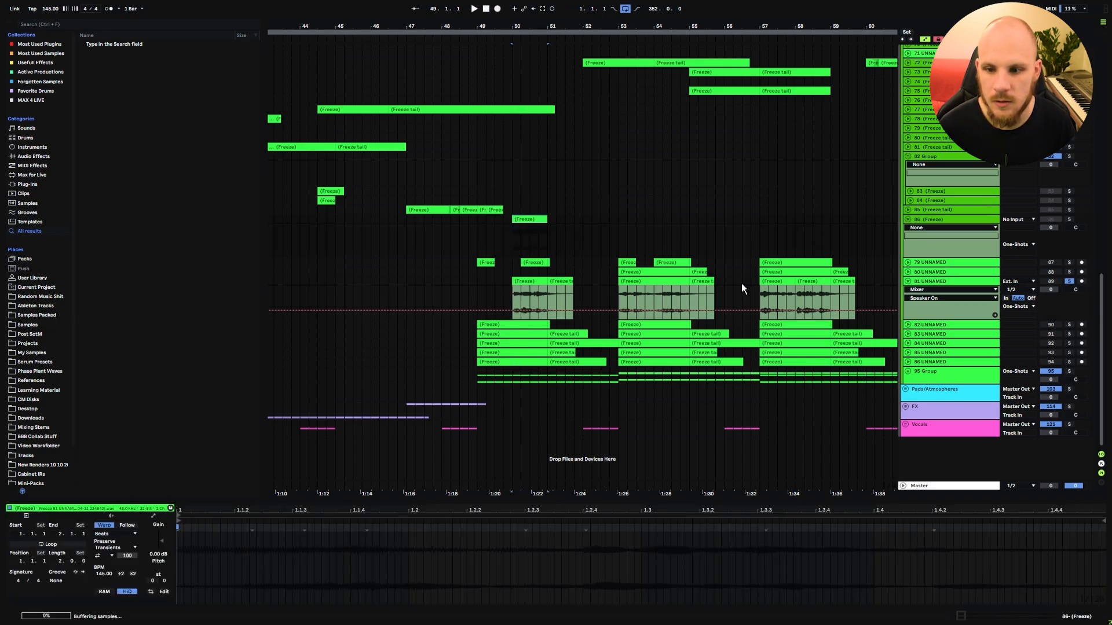
- Move the first sound's second bar to bar 53 on the new track and both bars of track 81's third sound beside it
{"action": "left_click", "coordinate": [523, 283]}
{"action": "left_click_drag", "start_coordinate": [632, 225], "coordinate": [632, 225]}
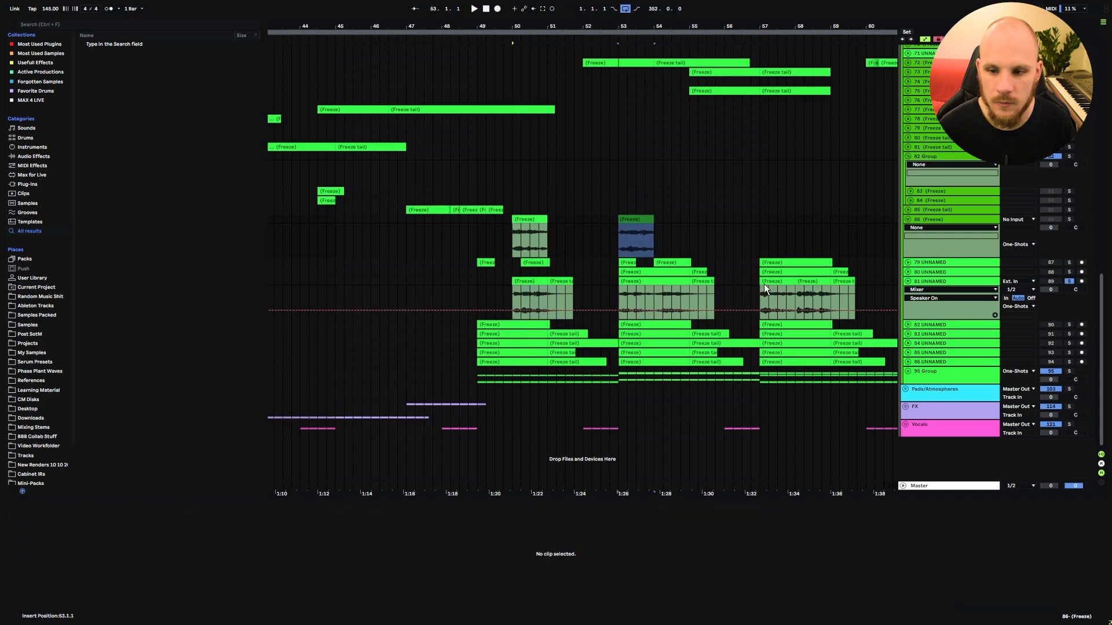
{"action": "left_click_drag", "start_coordinate": [769, 281], "coordinate": [773, 225]}
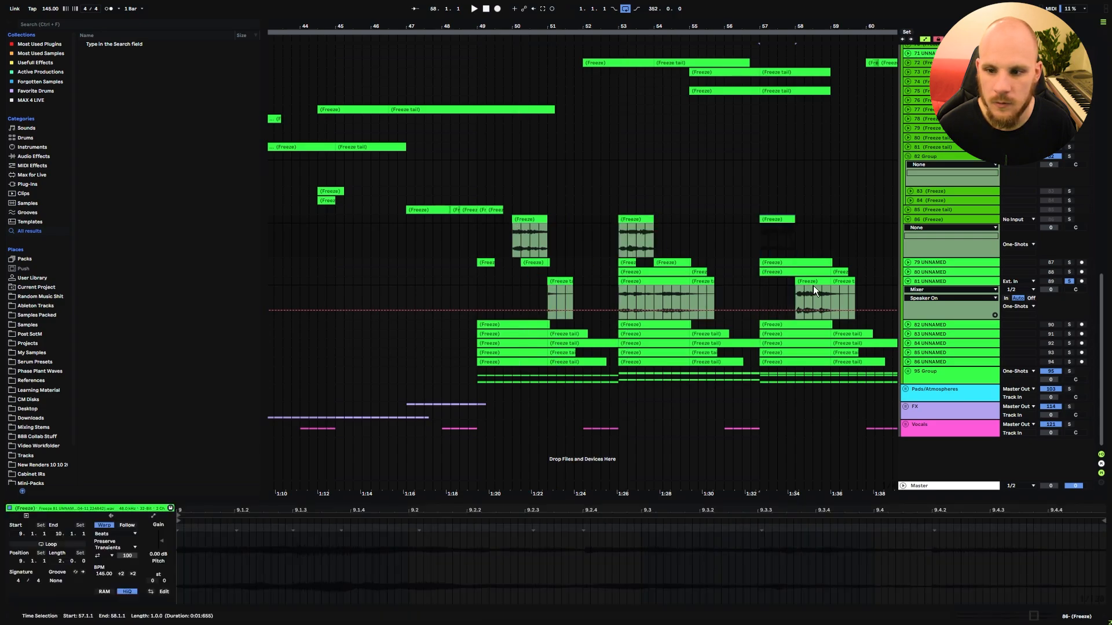
{"action": "left_click_drag", "start_coordinate": [813, 286], "coordinate": [822, 220]}
- Spread the last two one-bar pieces on track 86, placing them at bars 63 and 71
{"action": "key", "text": "minus"}
{"action": "key", "text": "minus"}
{"action": "key", "text": "minus"}
{"action": "key", "text": "minus"}
{"action": "key", "text": "minus"}
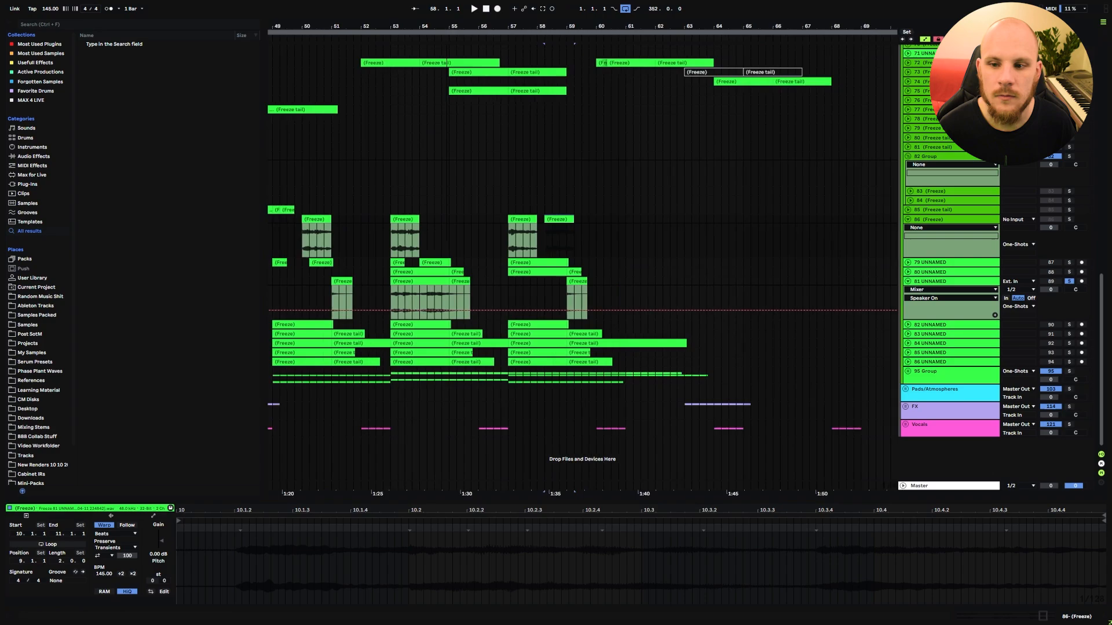
{"action": "left_click_drag", "start_coordinate": [474, 219], "coordinate": [534, 225]}
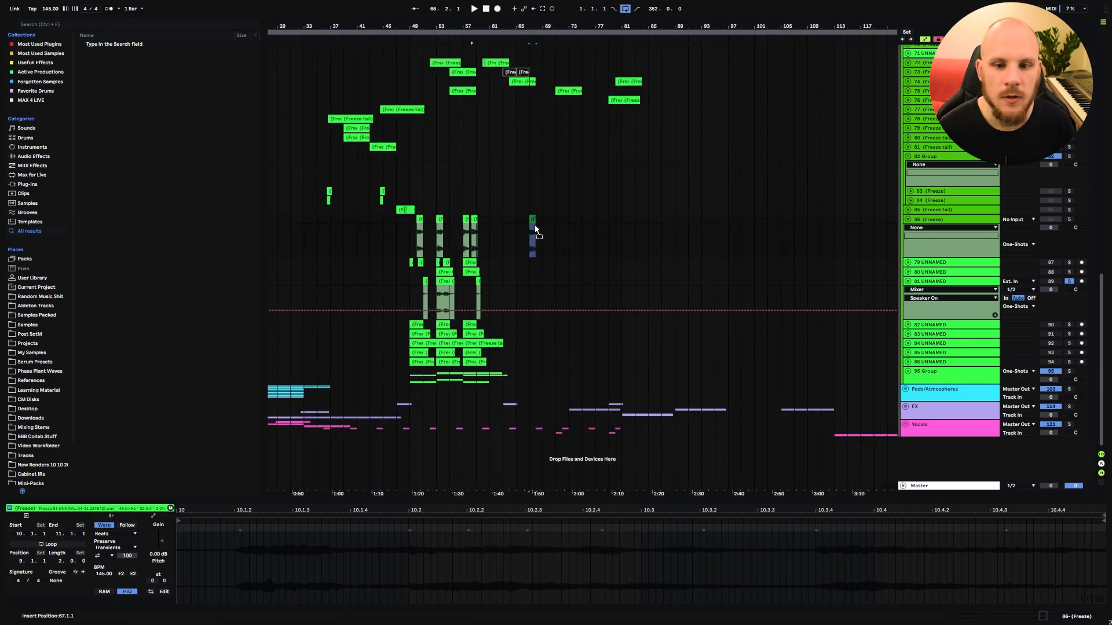
{"action": "left_click_drag", "start_coordinate": [466, 219], "coordinate": [512, 226]}
{"action": "left_click", "coordinate": [558, 220]}
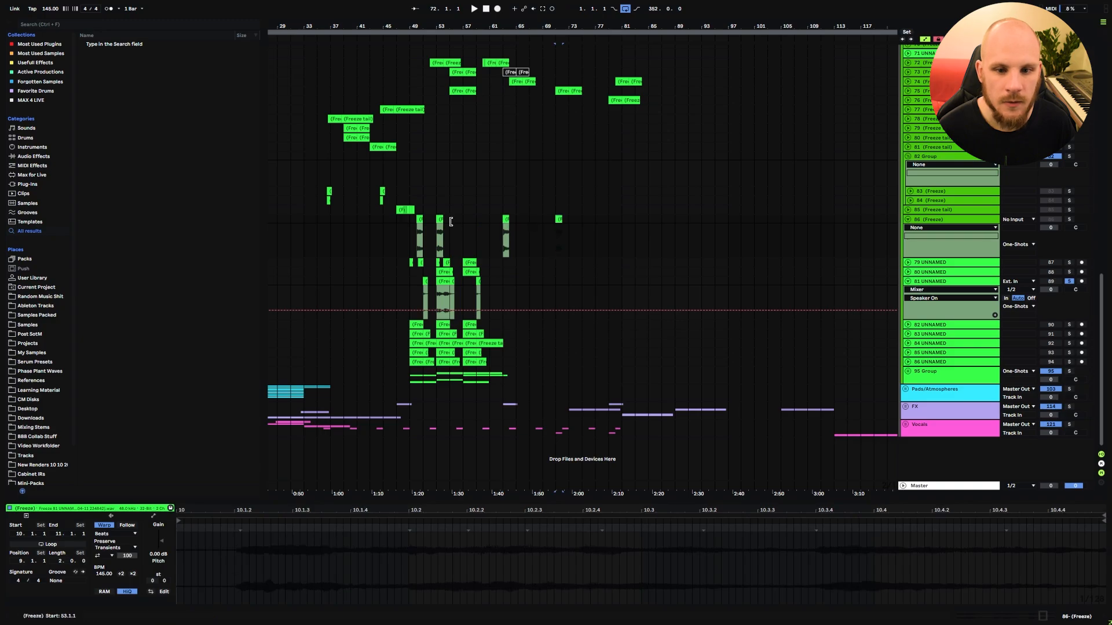
- Move the piece at bar 53 to bar 55 and the piece at bar 50 to bar 79 on track 86
{"action": "left_click", "coordinate": [440, 220]}
{"action": "left_click_drag", "start_coordinate": [439, 221], "coordinate": [452, 221]}
{"action": "left_click", "coordinate": [504, 232]}
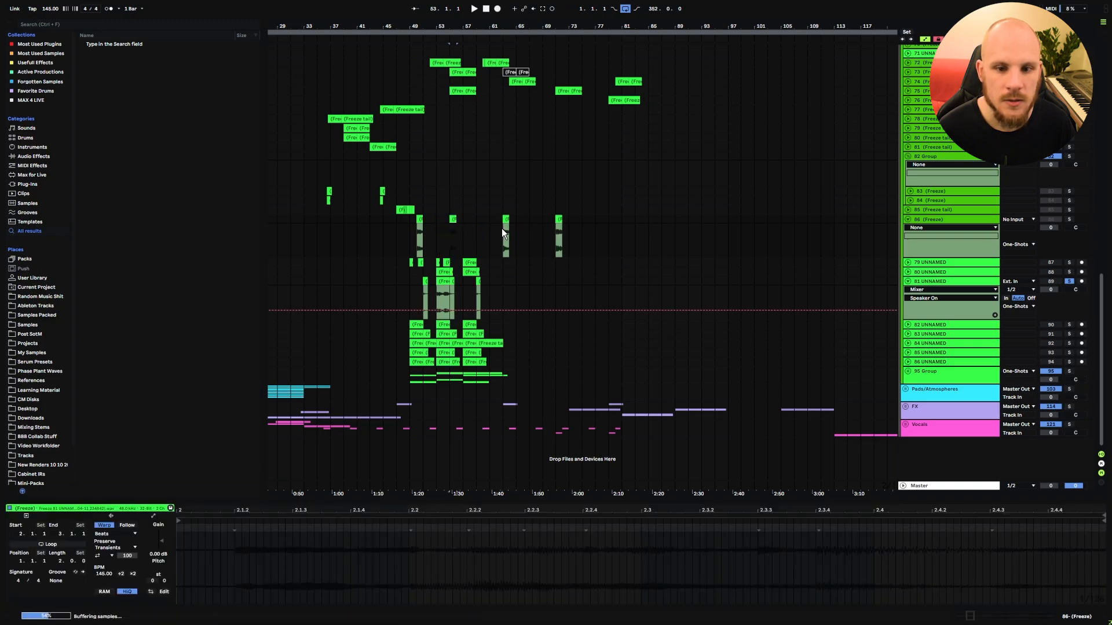
{"action": "left_click", "coordinate": [555, 238]}
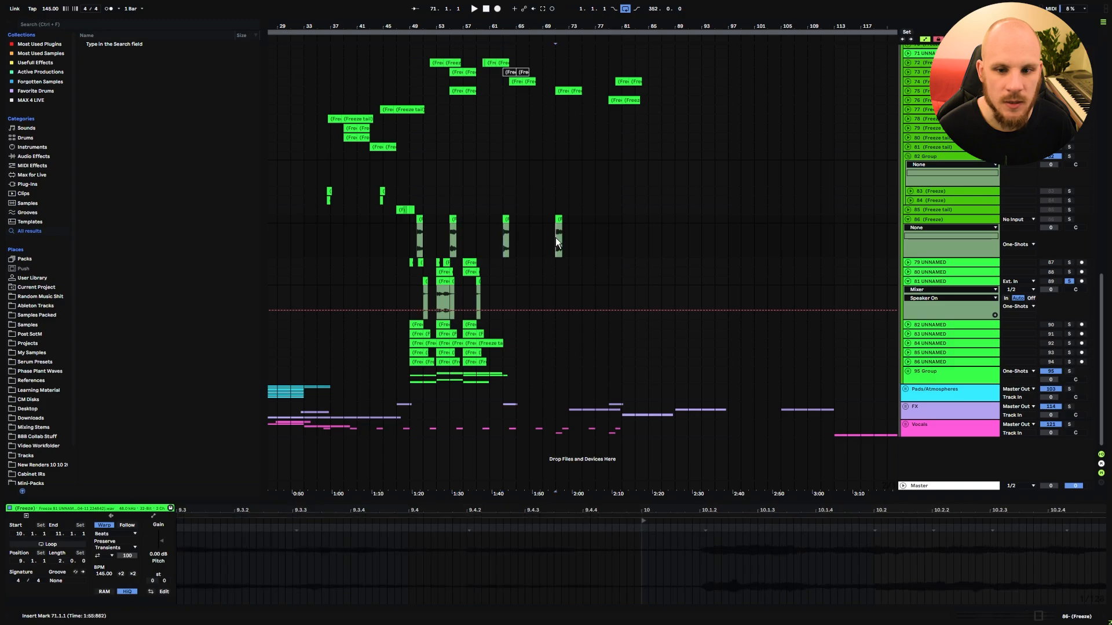
{"action": "left_click", "coordinate": [452, 238]}
{"action": "left_click_drag", "start_coordinate": [491, 226], "coordinate": [604, 234]}
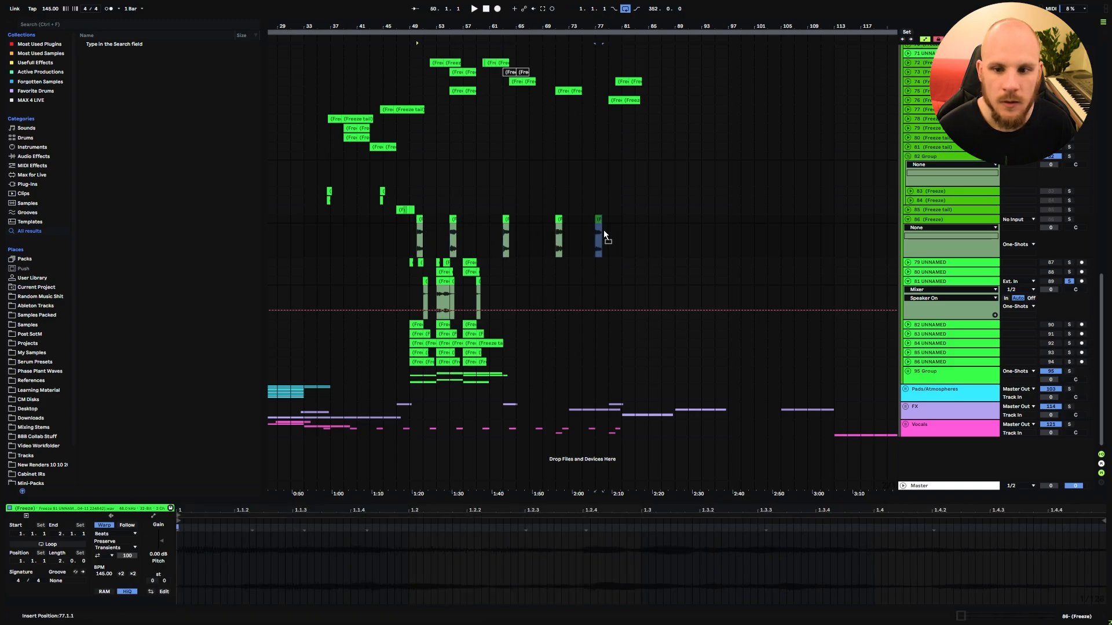
- Highlight bars 49 to 81 in the Drums and Basses groups and in the Synths/Sequences group
{"action": "scroll", "coordinate": [431, 196], "scroll_direction": "up", "scroll_amount": 10}
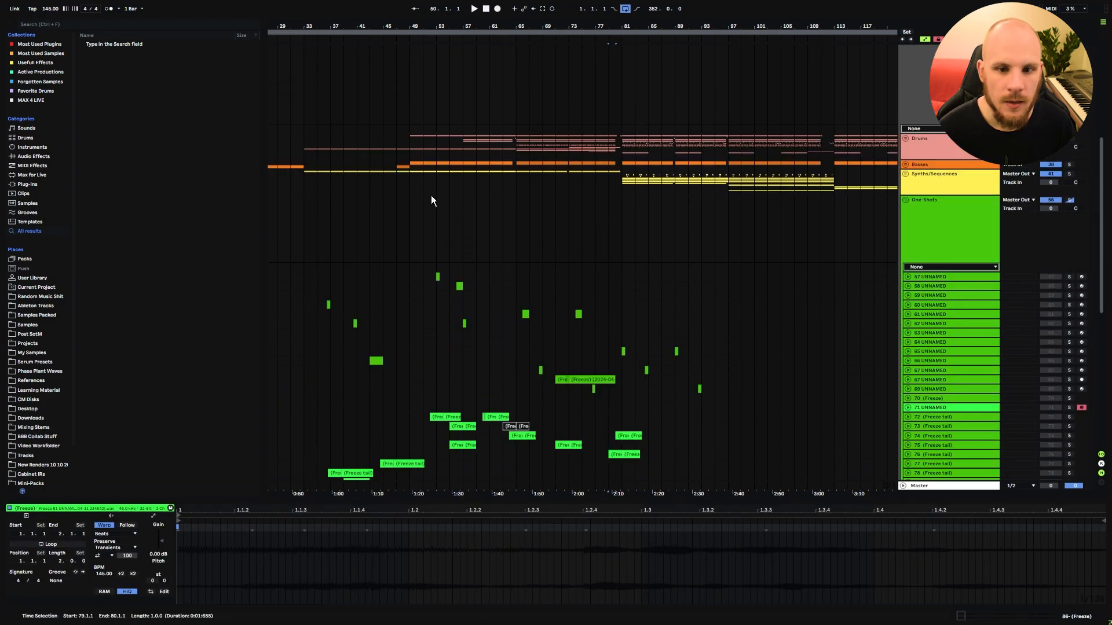
{"action": "left_click_drag", "start_coordinate": [411, 151], "coordinate": [617, 162]}
{"action": "scroll", "coordinate": [573, 196], "scroll_direction": "down", "scroll_amount": 2}
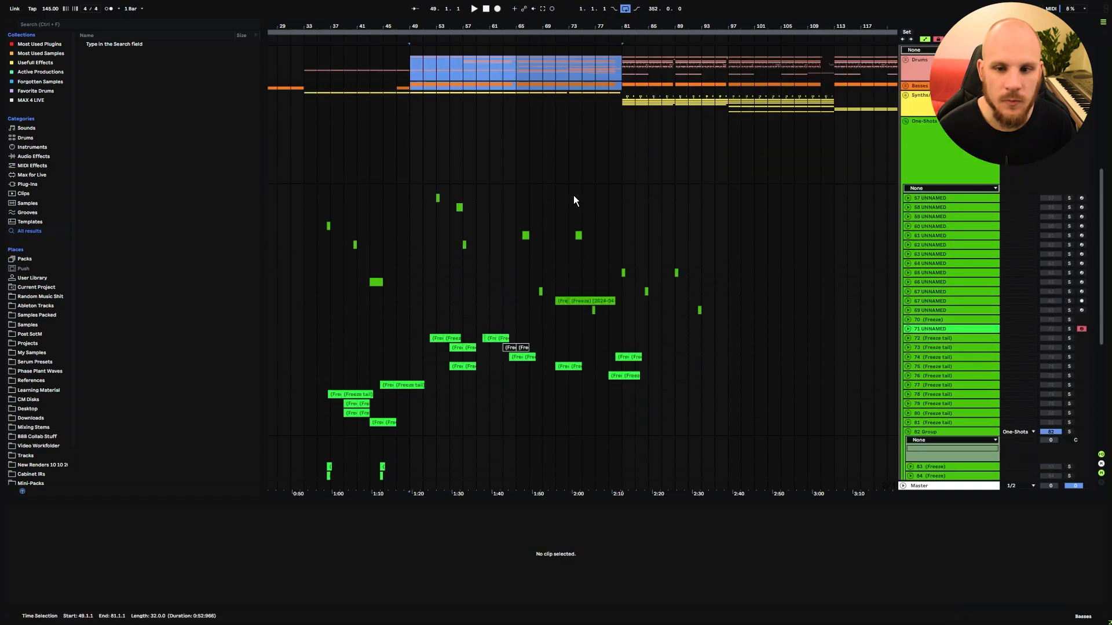
{"action": "left_click_drag", "start_coordinate": [431, 95], "coordinate": [621, 100]}
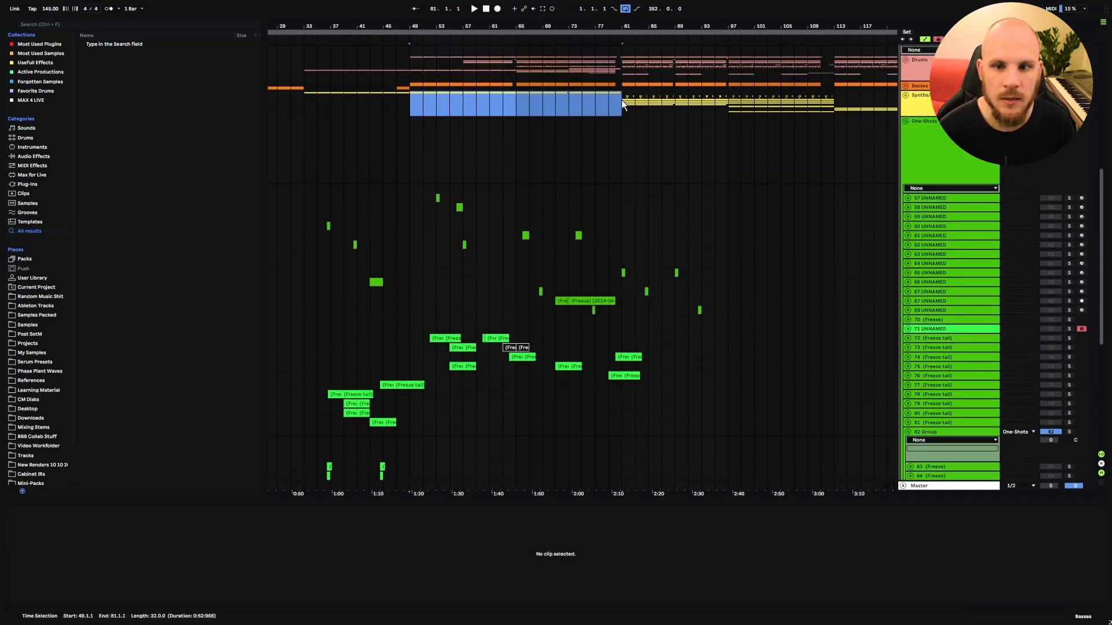
- Unsolo track 81, collapse track 86 and play the full arrangement from bar 49 to hear the placed one-shots in context
{"action": "scroll", "coordinate": [489, 230], "scroll_direction": "down", "scroll_amount": 5}
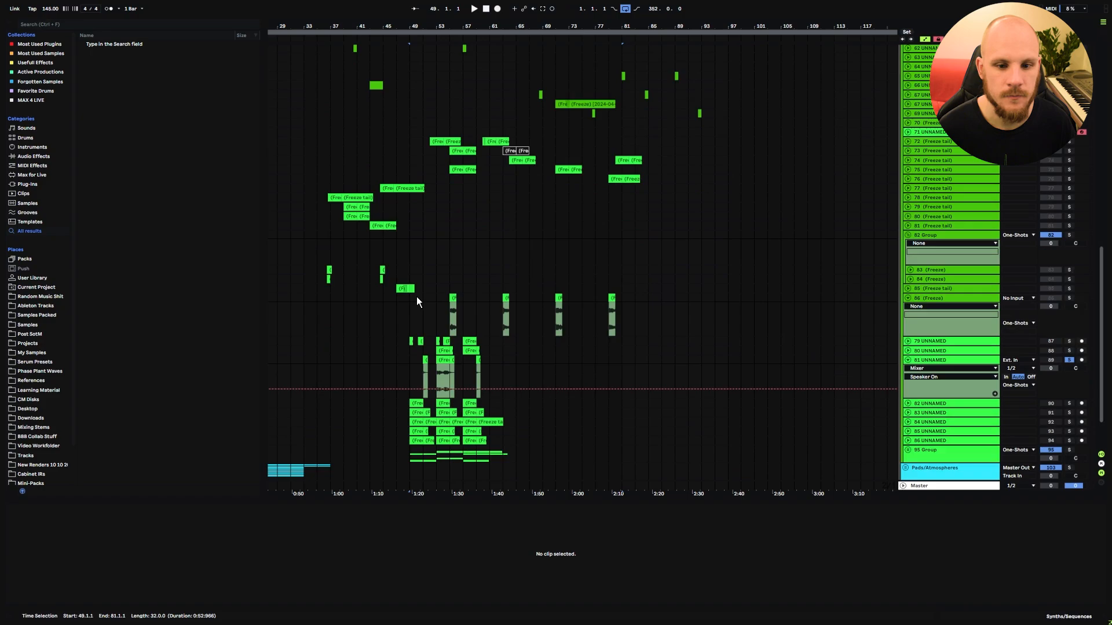
{"action": "left_click", "coordinate": [416, 297]}
{"action": "key", "text": "space"}
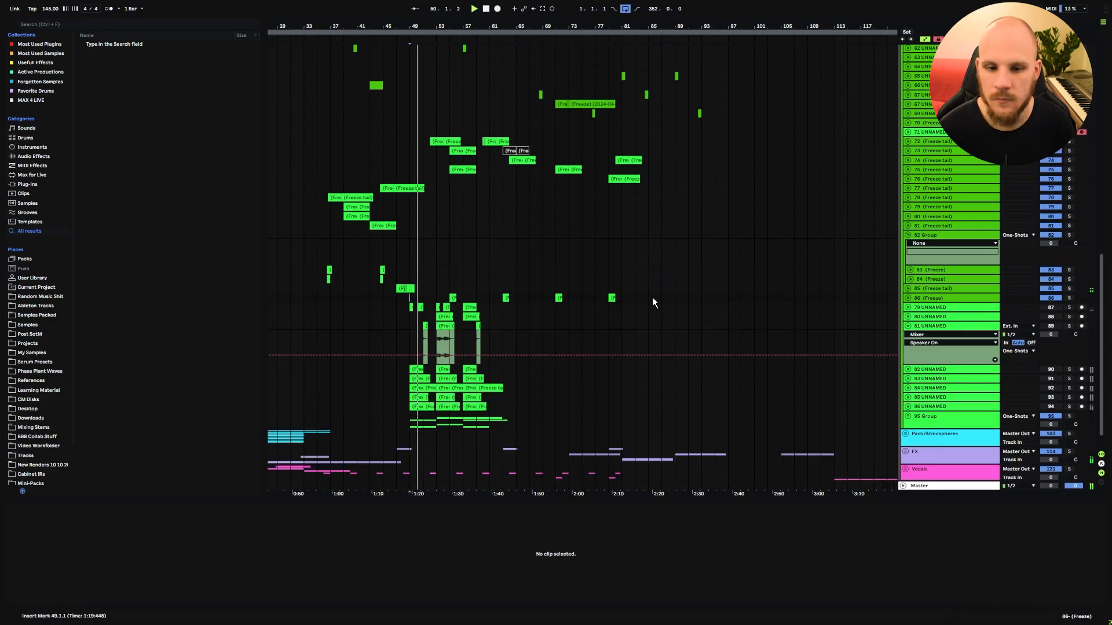
{"action": "left_click_drag", "start_coordinate": [421, 26], "coordinate": [425, 26]}
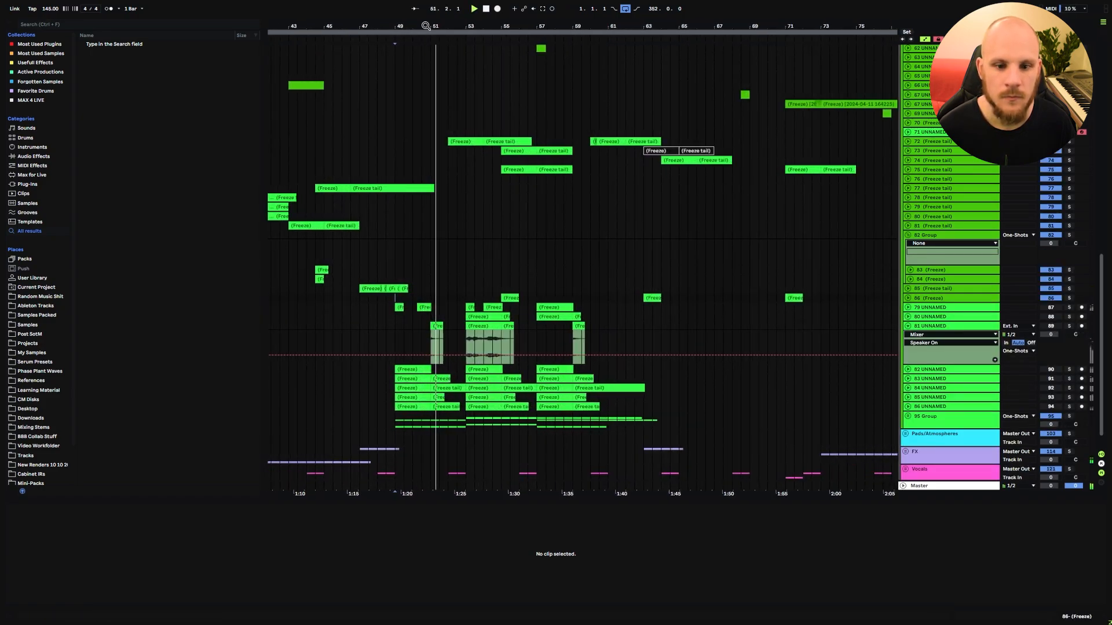
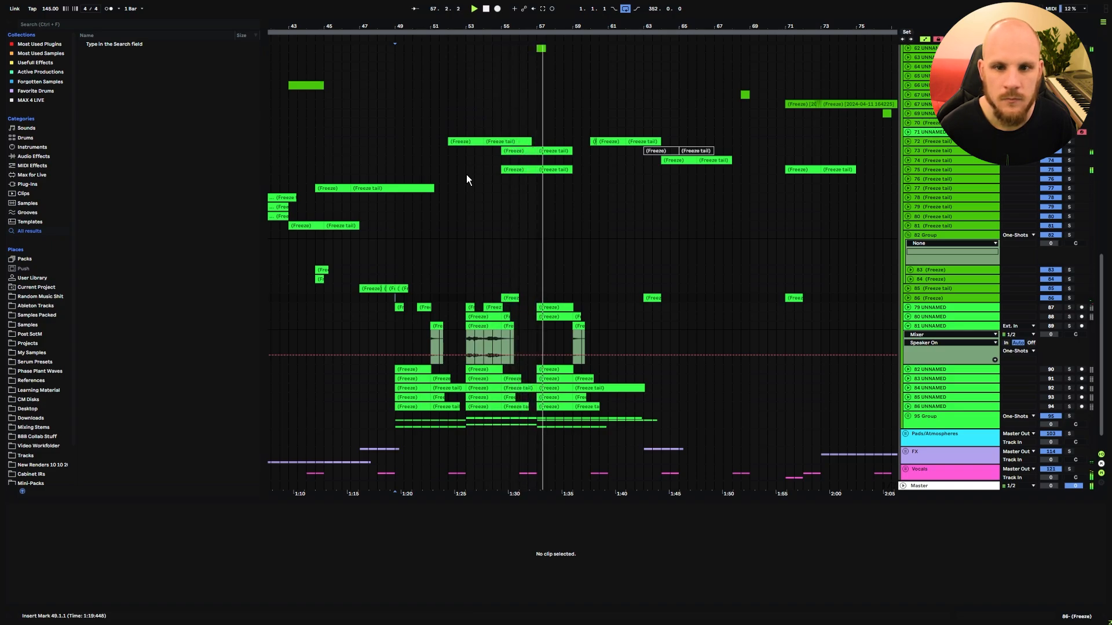
{"action": "scroll", "coordinate": [498, 179], "scroll_direction": "right", "scroll_amount": 5}
{"action": "scroll", "coordinate": [498, 179], "scroll_direction": "down", "scroll_amount": 1}
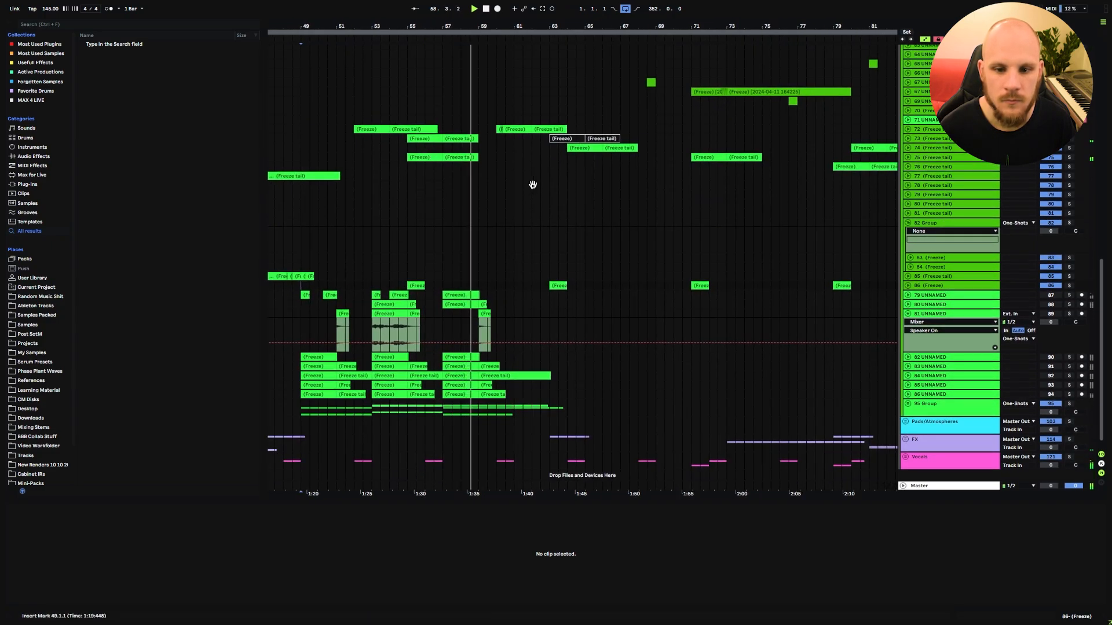
{"action": "scroll", "coordinate": [533, 184], "scroll_direction": "left", "scroll_amount": 3}
{"action": "scroll", "coordinate": [533, 185], "scroll_direction": "down", "scroll_amount": 1}
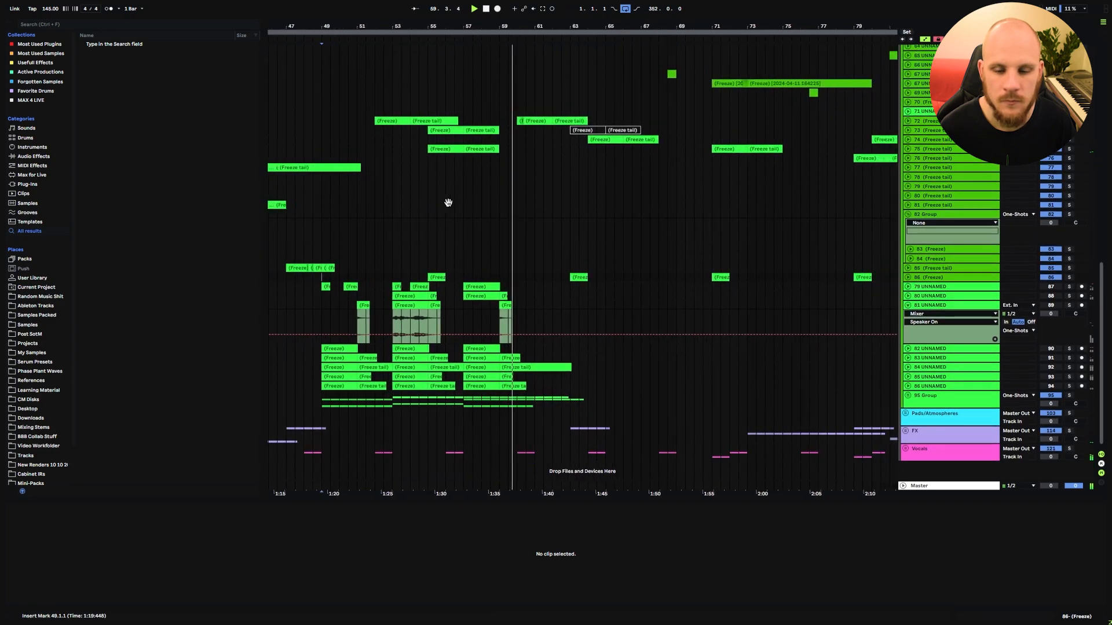
{"action": "scroll", "coordinate": [448, 203], "scroll_direction": "right", "scroll_amount": 3}
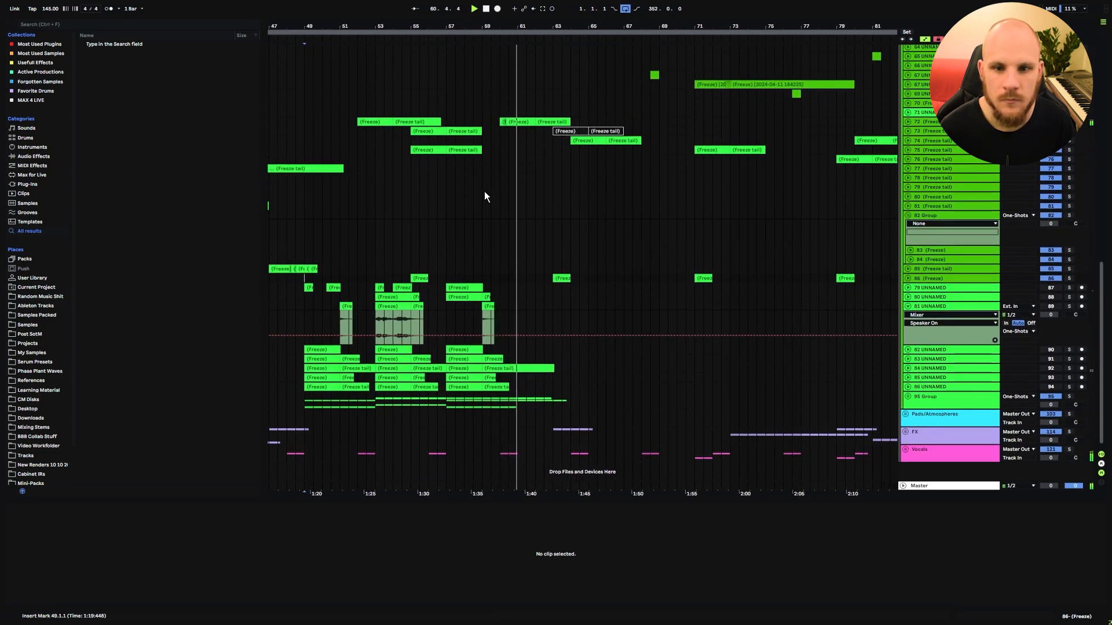
{"action": "scroll", "coordinate": [463, 191], "scroll_direction": "right", "scroll_amount": 5}
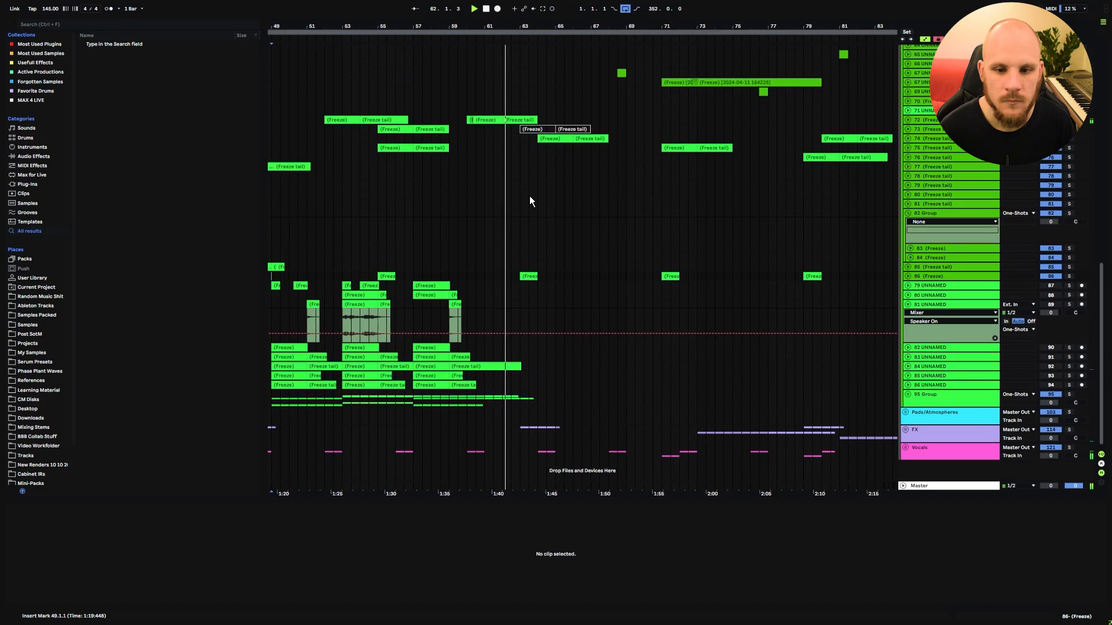
{"action": "scroll", "coordinate": [521, 200], "scroll_direction": "right", "scroll_amount": 7}
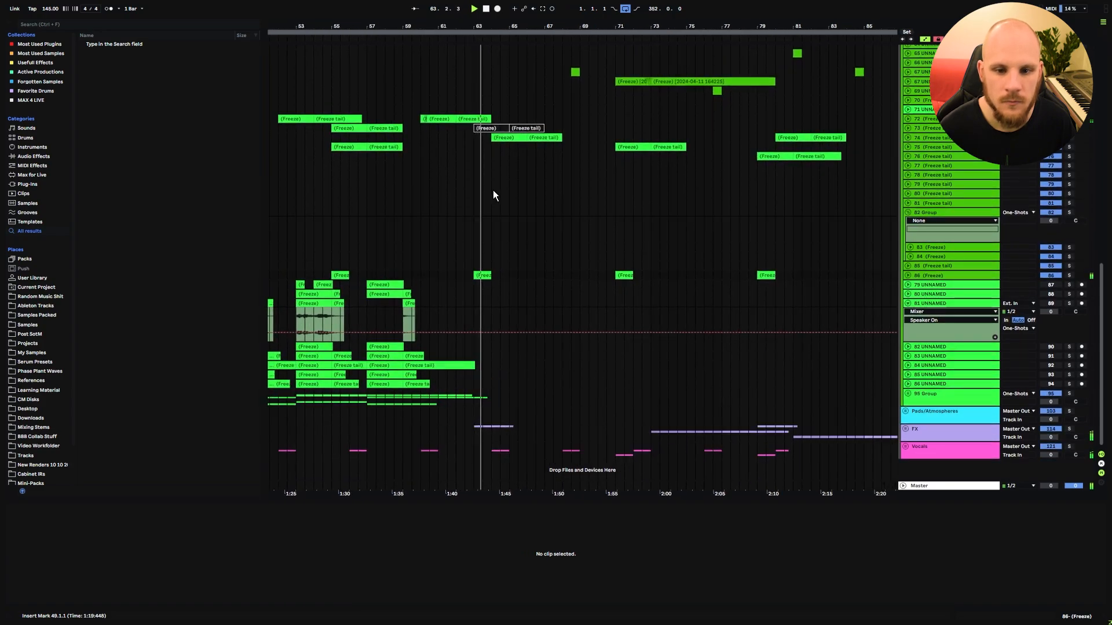
{"action": "scroll", "coordinate": [467, 187], "scroll_direction": "left", "scroll_amount": 15}
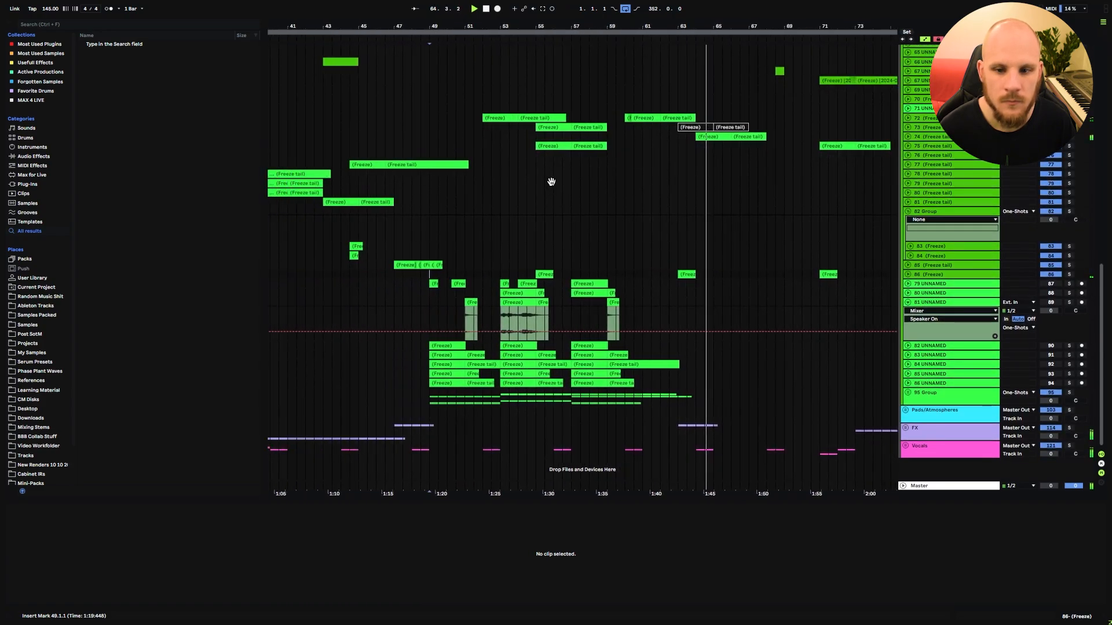
{"action": "scroll", "coordinate": [551, 182], "scroll_direction": "left", "scroll_amount": 2}
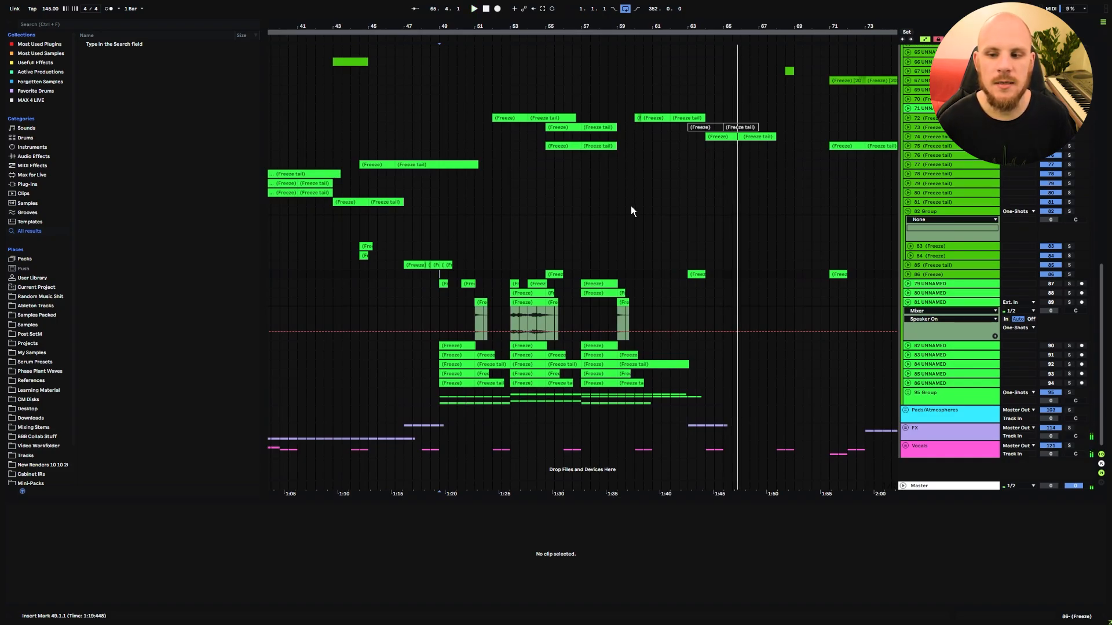
- Unfold track 86, move the one-bar piece at bar 72 to bar 71 and check the pieces at bars 55, 63 and 71
{"action": "scroll", "coordinate": [506, 228], "scroll_direction": "right", "scroll_amount": 10}
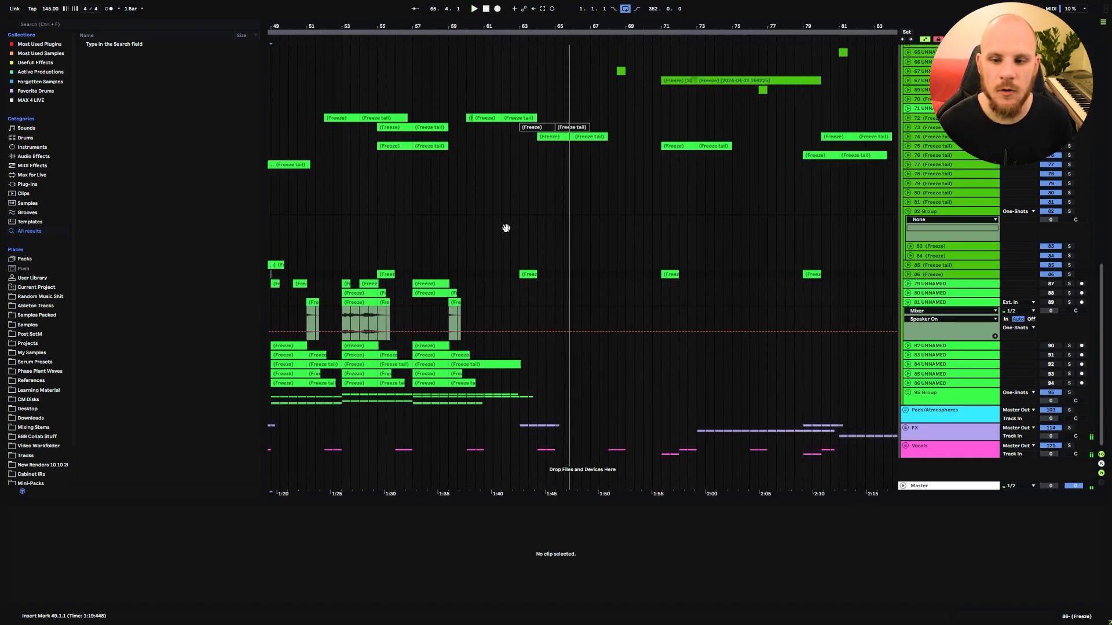
{"action": "left_click", "coordinate": [909, 275]}
{"action": "left_click", "coordinate": [552, 258]}
{"action": "mouse_move", "coordinate": [494, 274]}
{"action": "left_mouse_down"}
{"action": "mouse_move", "coordinate": [675, 282]}
{"action": "mouse_move", "coordinate": [497, 279]}
{"action": "left_mouse_up"}
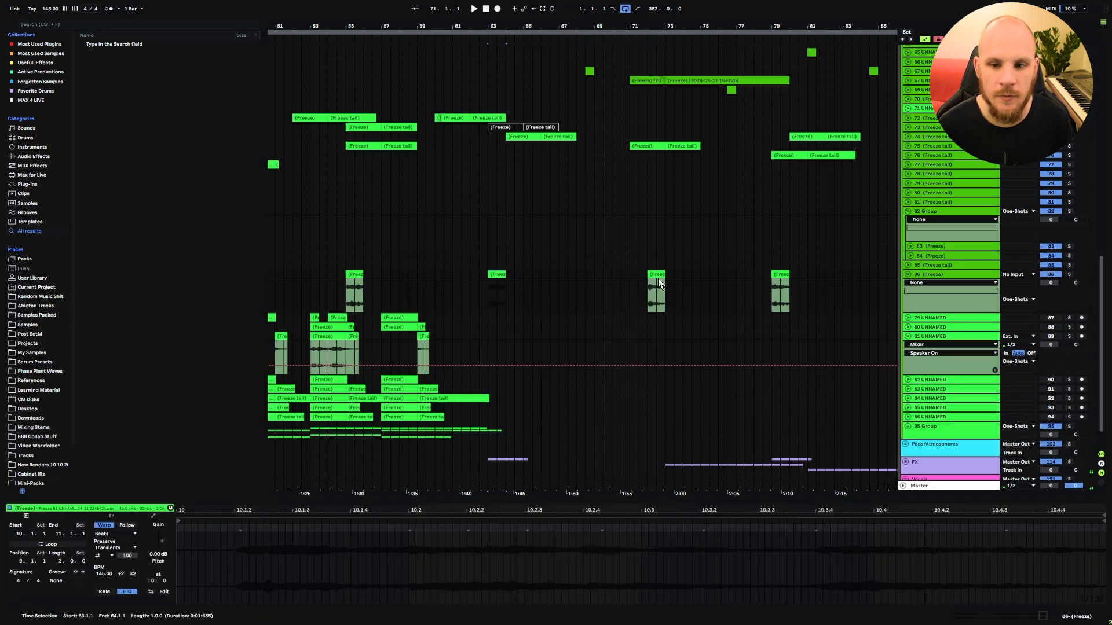
{"action": "left_click_drag", "start_coordinate": [658, 283], "coordinate": [638, 277]}
{"action": "left_click_drag", "start_coordinate": [777, 276], "coordinate": [723, 282]}
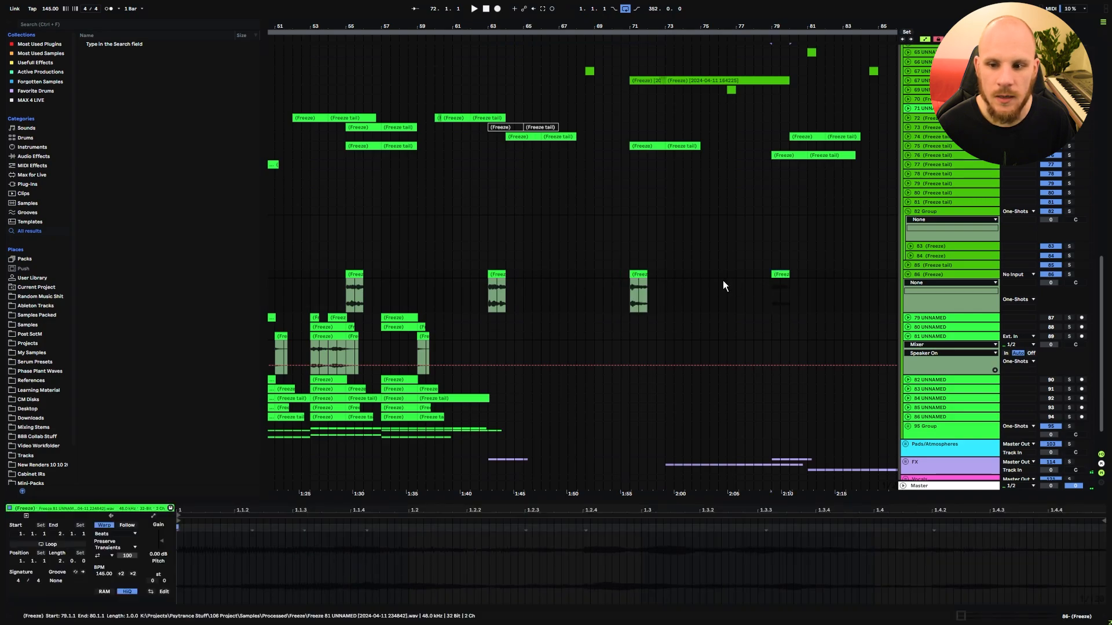
{"action": "left_click", "coordinate": [498, 274]}
{"action": "left_click", "coordinate": [638, 275]}
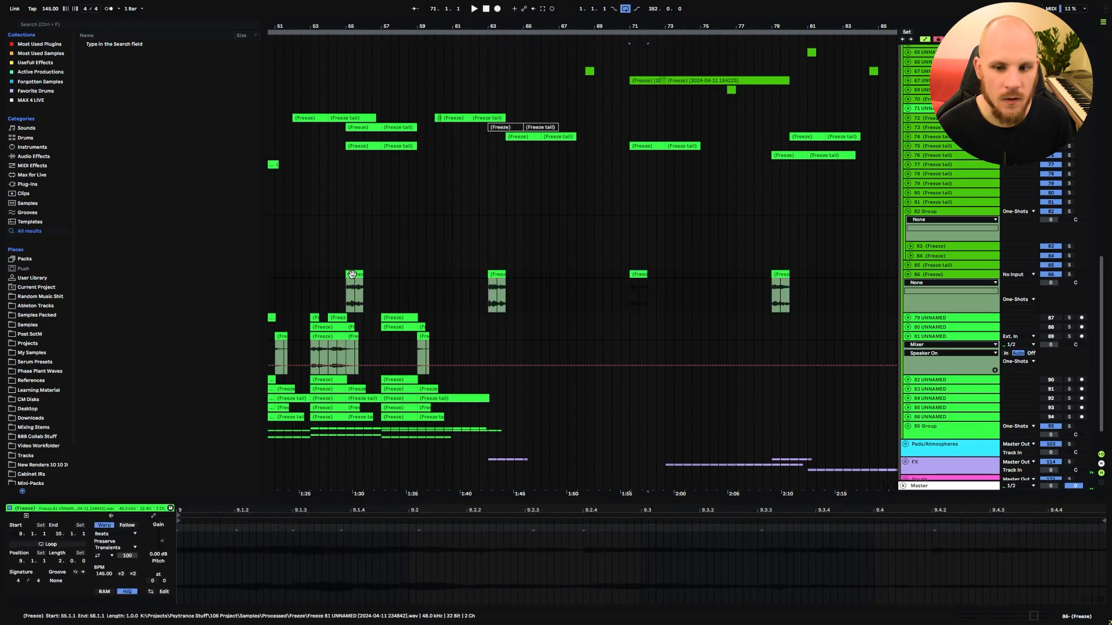
{"action": "left_click", "coordinate": [350, 294]}
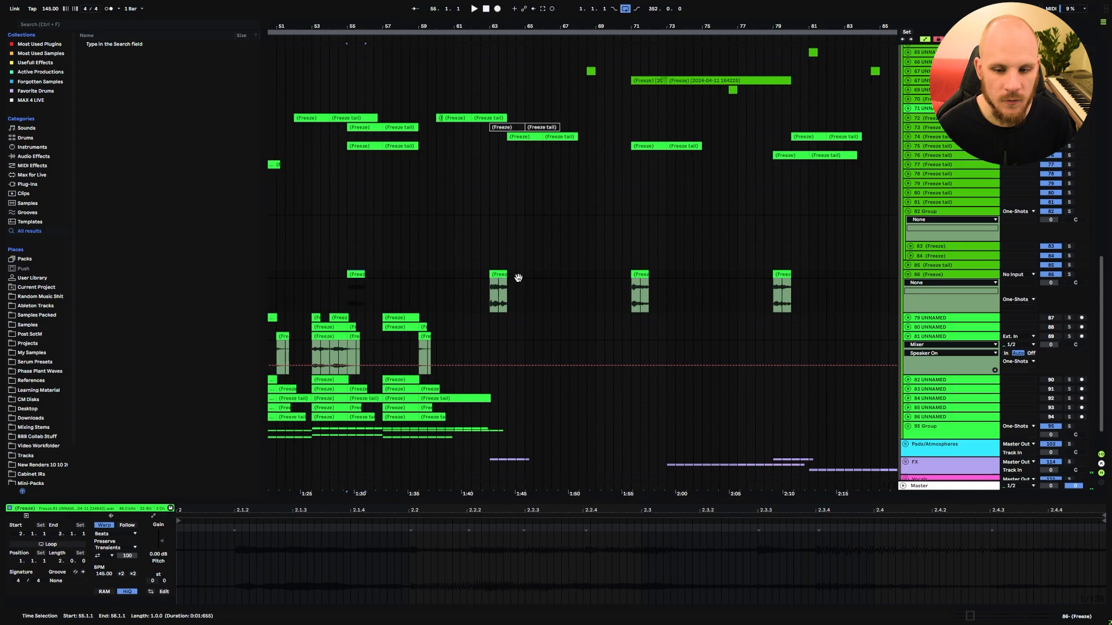
- Add an audio track below track 86, then solo track 82 and play its flattened clip from bar 49
{"action": "scroll", "coordinate": [550, 274], "scroll_direction": "left", "scroll_amount": 5}
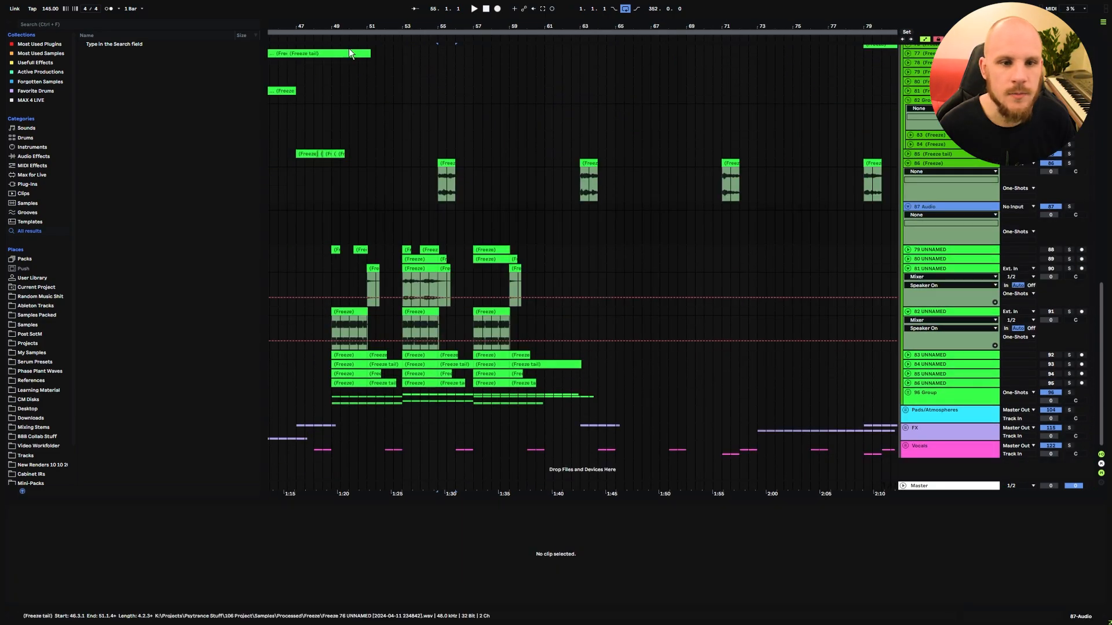
{"action": "left_click_drag", "start_coordinate": [339, 26], "coordinate": [341, 101]}
{"action": "left_click", "coordinate": [325, 331]}
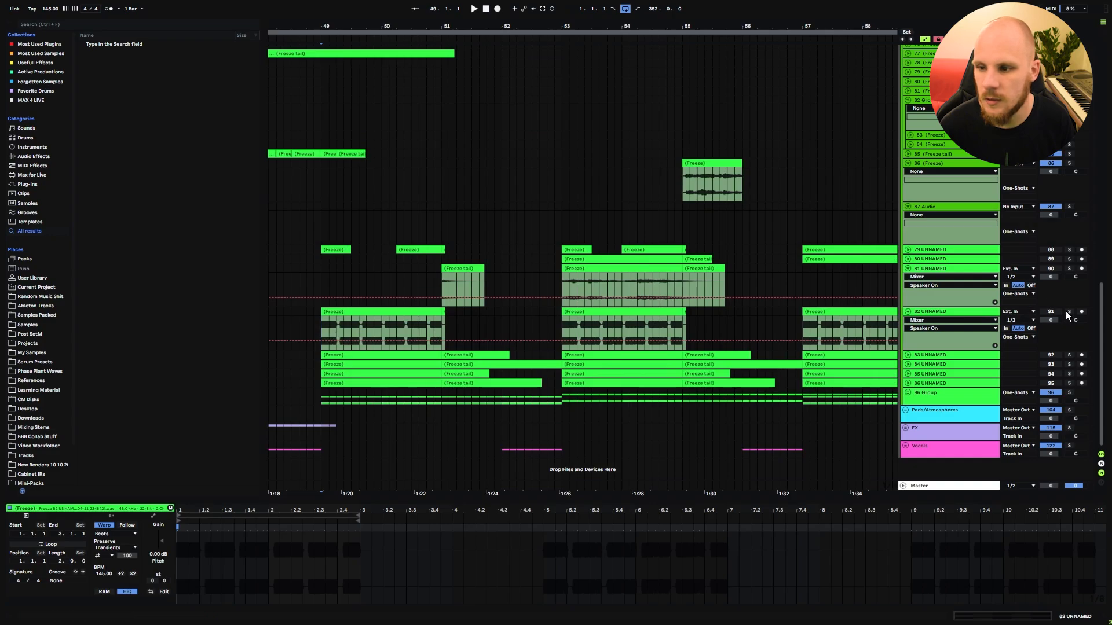
{"action": "left_click", "coordinate": [1068, 313]}
{"action": "left_click", "coordinate": [322, 328]}
{"action": "key", "text": "space"}
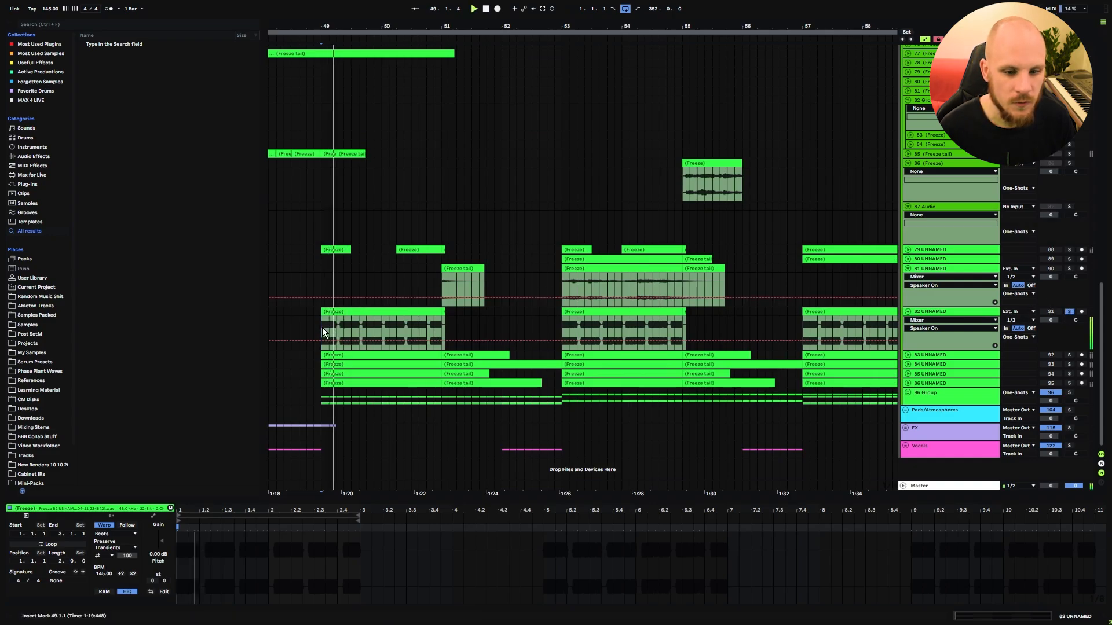
{"action": "key", "text": "space"}
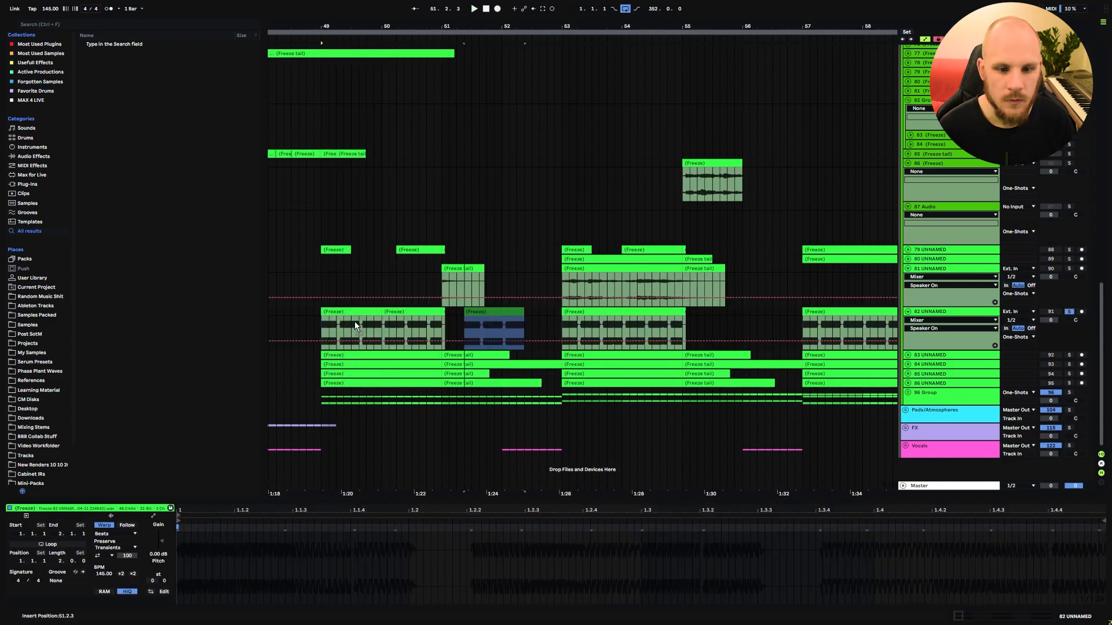
- Chop the bar from 53 to 54 out of track 82's clip and place it at bar 60 on the new audio track
{"action": "left_click_drag", "start_coordinate": [354, 322], "coordinate": [356, 322]}
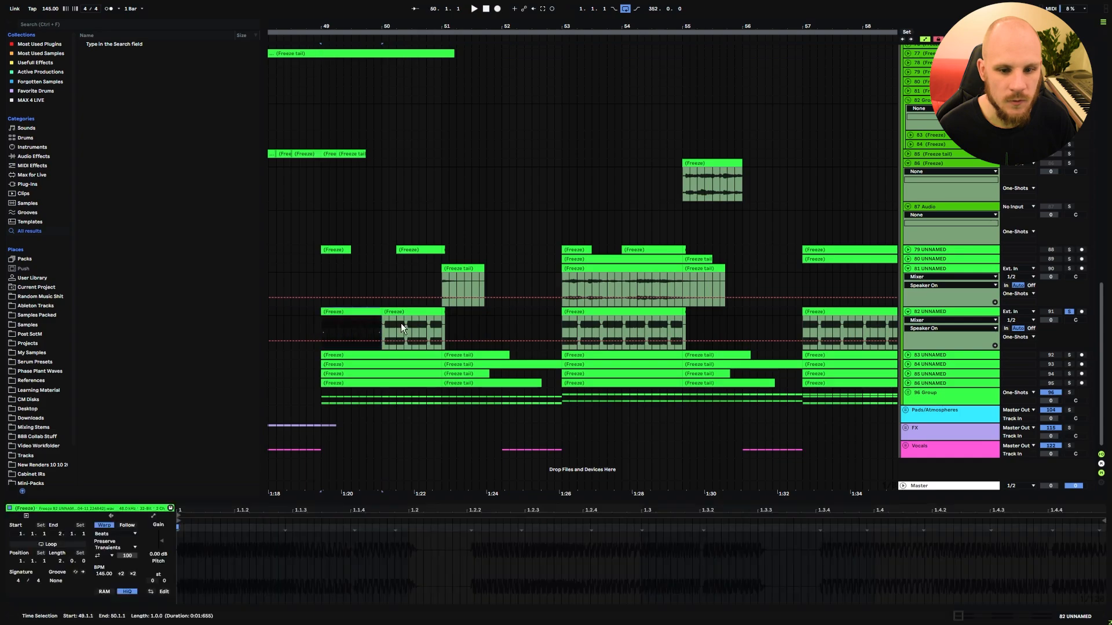
{"action": "left_click", "coordinate": [568, 333]}
{"action": "left_click", "coordinate": [562, 325]}
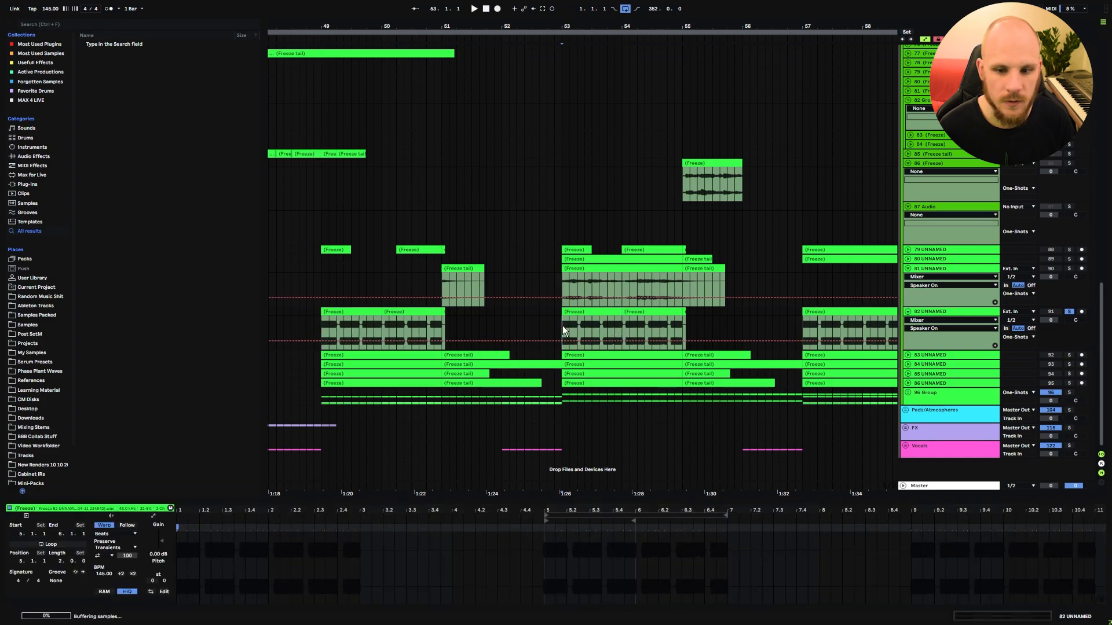
{"action": "key", "text": "space"}
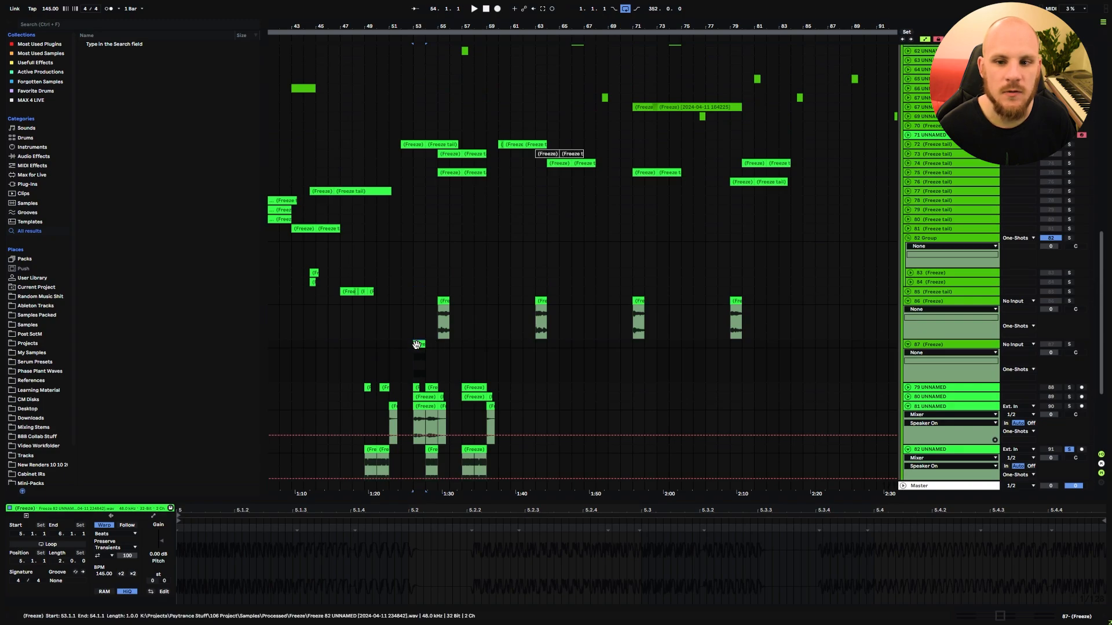
{"action": "left_click_drag", "start_coordinate": [420, 345], "coordinate": [498, 346]}
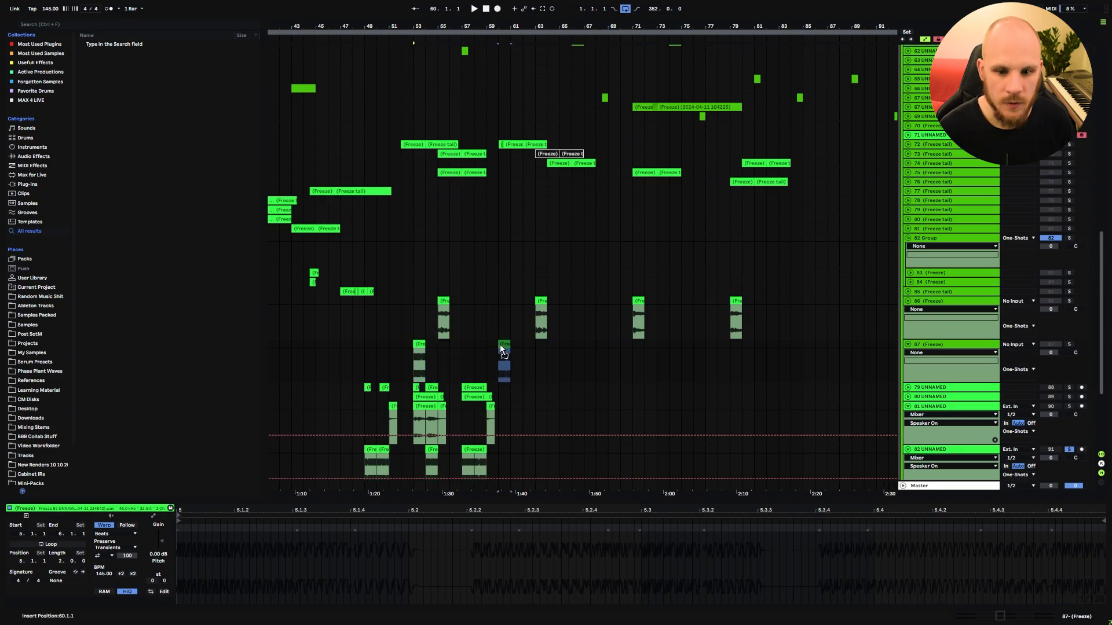
- Collapse the new one-shot track, solo track 83 and play its clip from bar 53
{"action": "scroll", "coordinate": [496, 349], "scroll_direction": "up", "scroll_amount": 5}
{"action": "scroll", "coordinate": [496, 349], "scroll_direction": "down", "scroll_amount": 9}
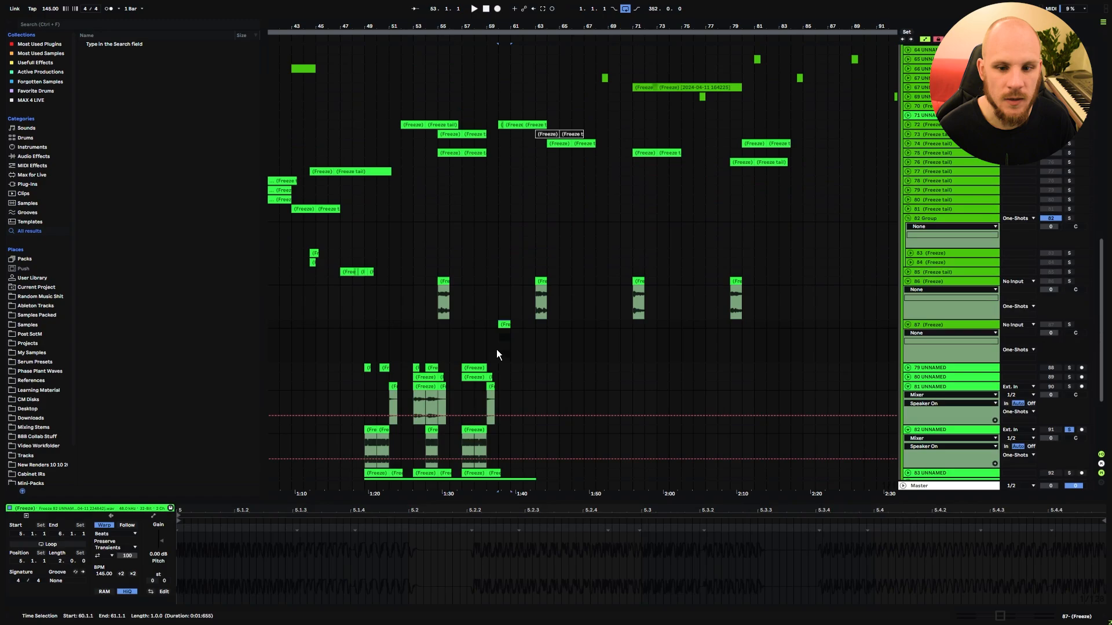
{"action": "left_click", "coordinate": [910, 206]}
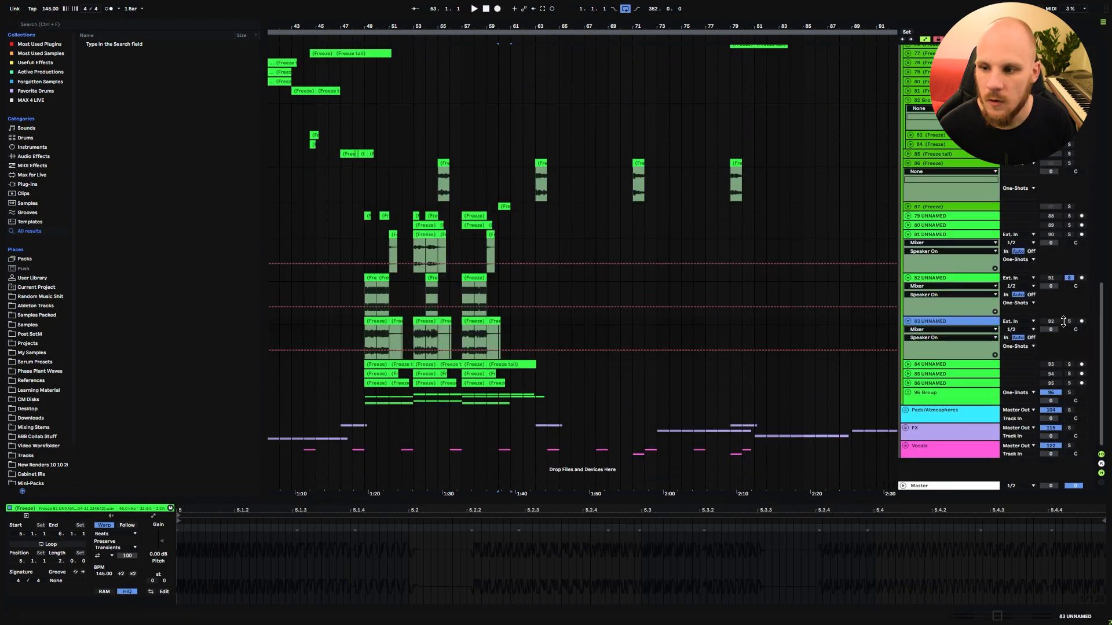
{"action": "left_click", "coordinate": [1069, 322]}
{"action": "left_click", "coordinate": [418, 338]}
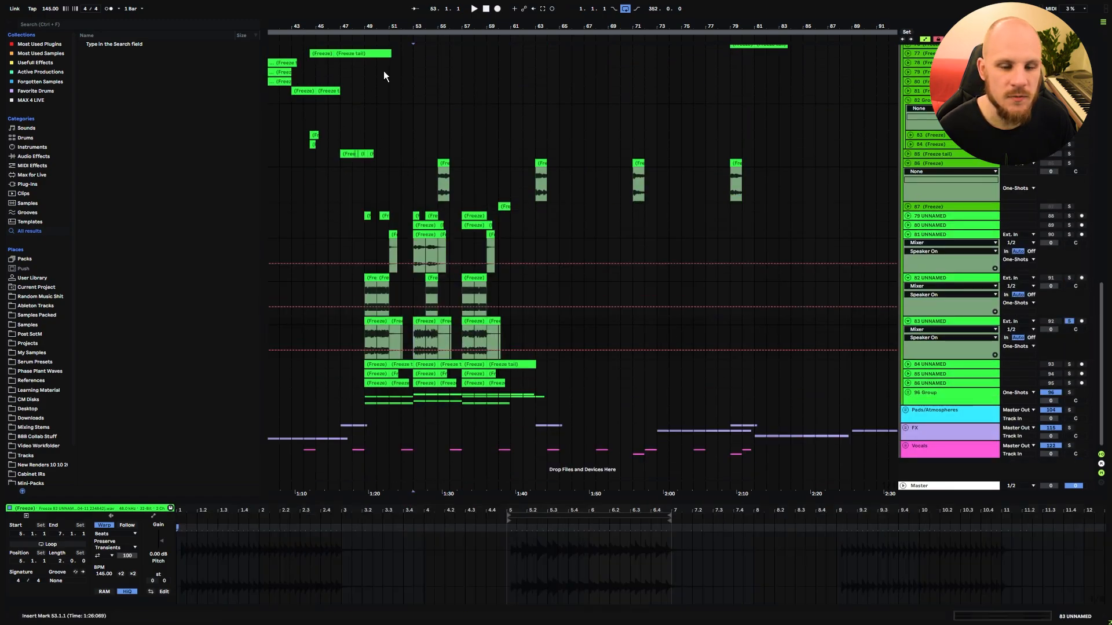
{"action": "key", "text": "plus"}
{"action": "key", "text": "plus"}
{"action": "key", "text": "space"}
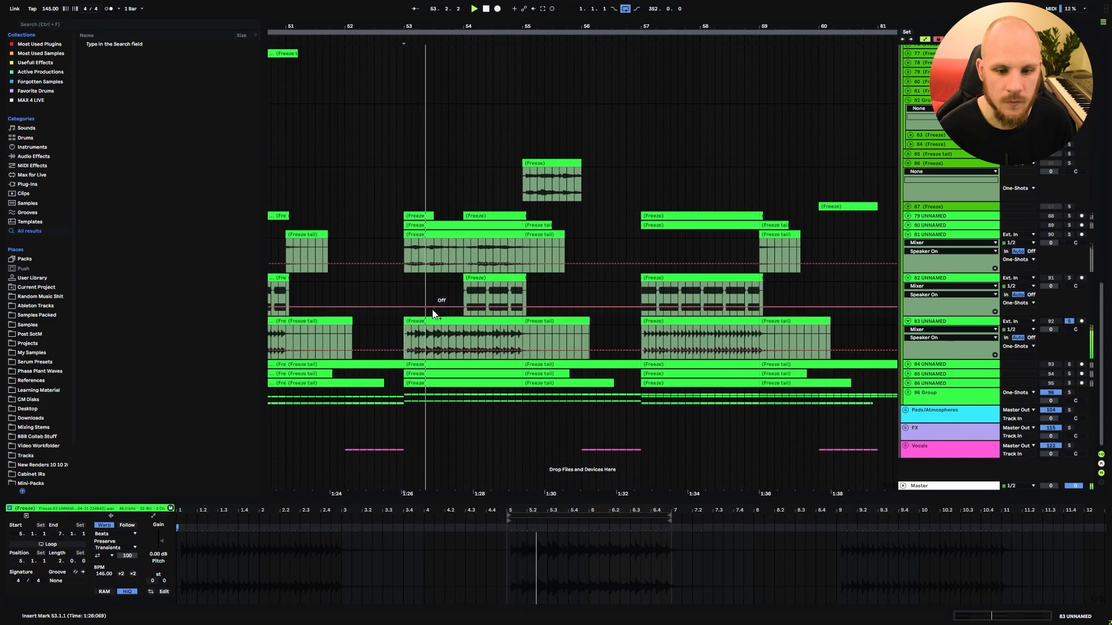
- Audition track 83 from bar 49, from beat 4 of bar 53 and from bar 54 to find a usable section
{"action": "scroll", "coordinate": [429, 334], "scroll_direction": "left", "scroll_amount": 4}
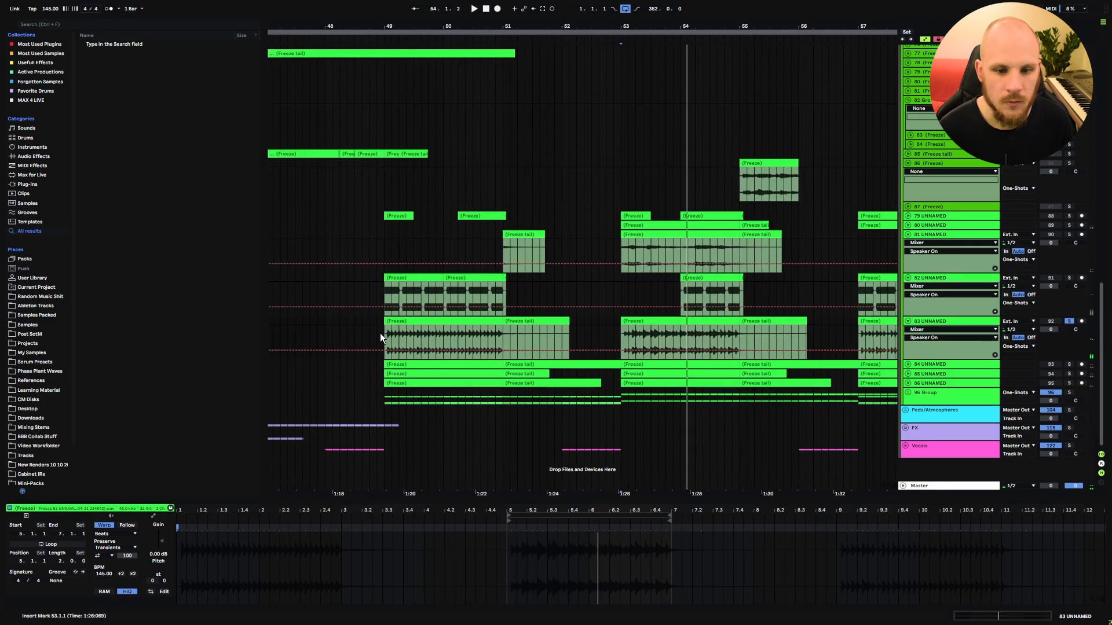
{"action": "left_click", "coordinate": [387, 335]}
{"action": "key", "text": "space"}
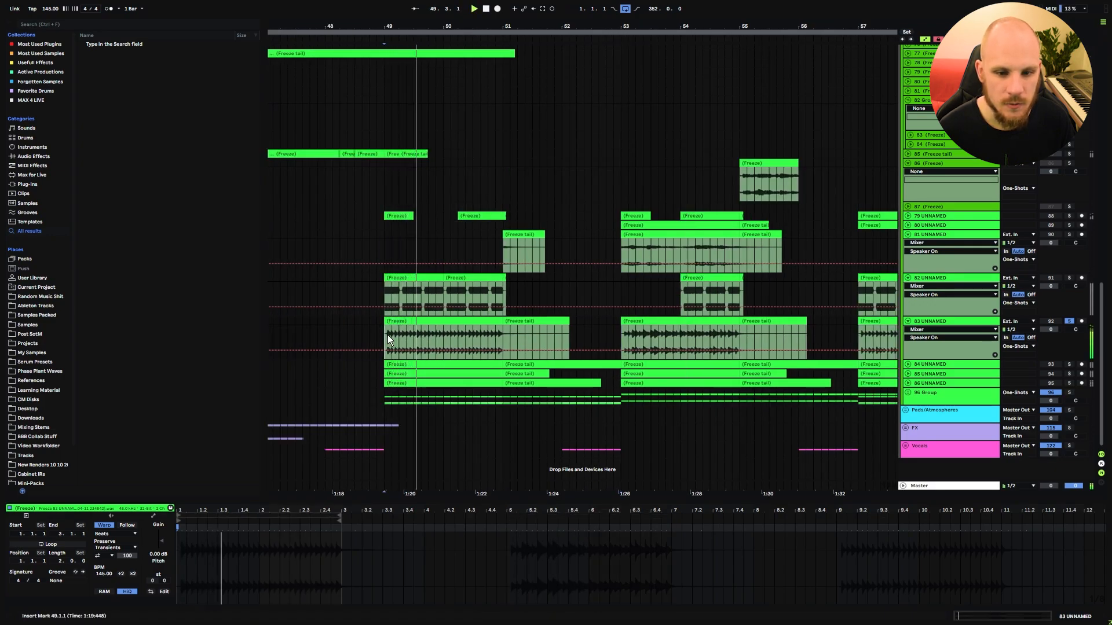
{"action": "left_click", "coordinate": [665, 335]}
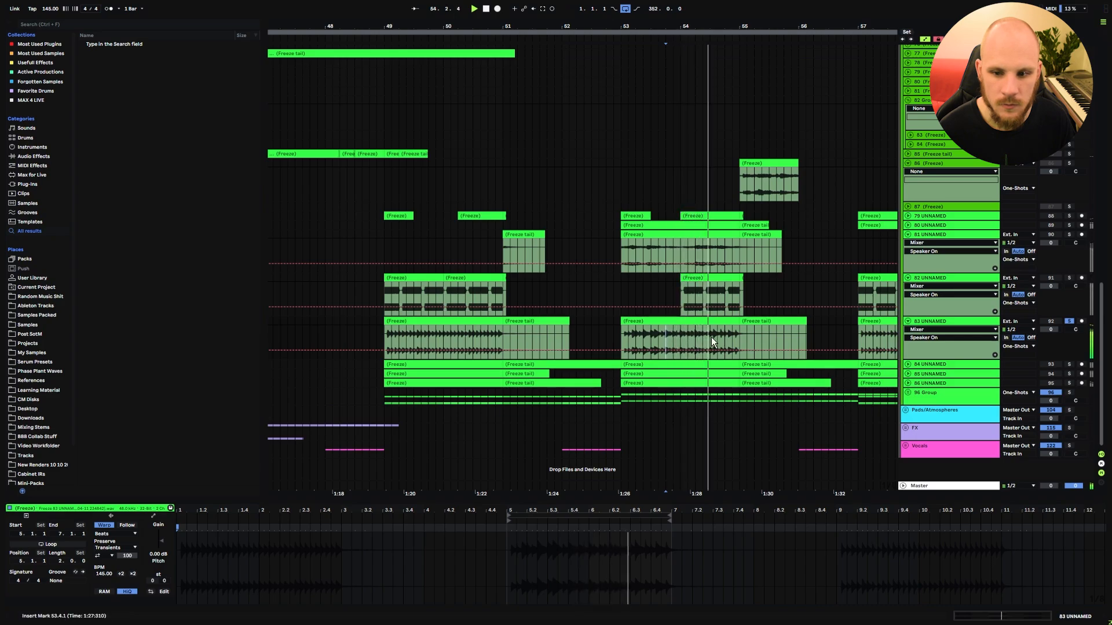
{"action": "left_click", "coordinate": [681, 337]}
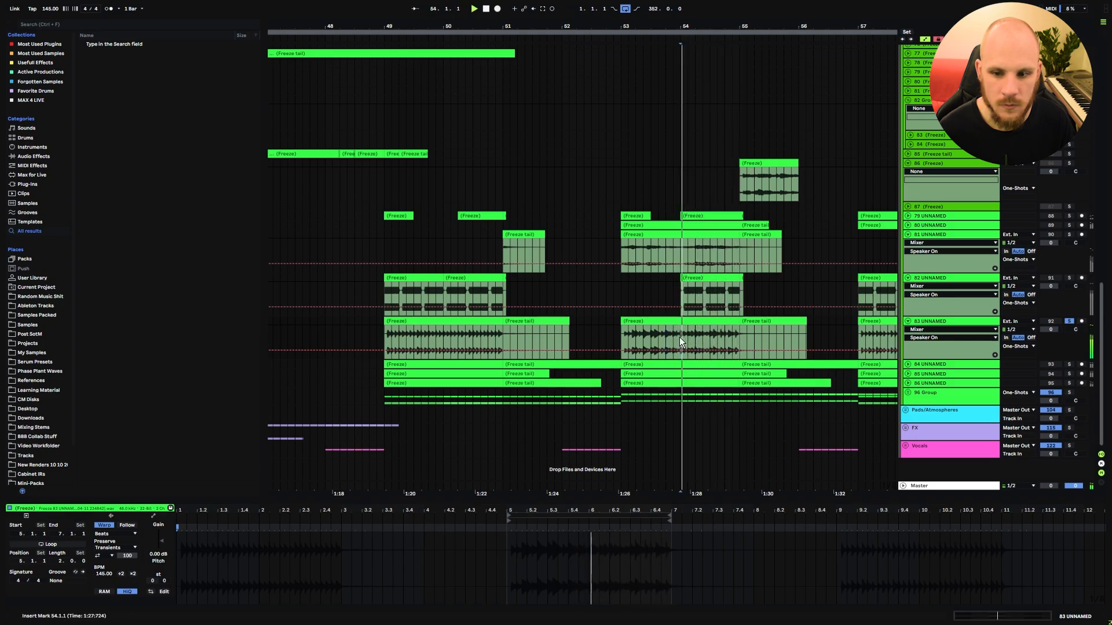
- Chop the bar from 54 to 55 out of track 83's clip, place it at bar 64 on a new audio track and collapse group 82
{"action": "left_click_drag", "start_coordinate": [681, 337], "coordinate": [739, 325]}
{"action": "key", "text": "Delete"}
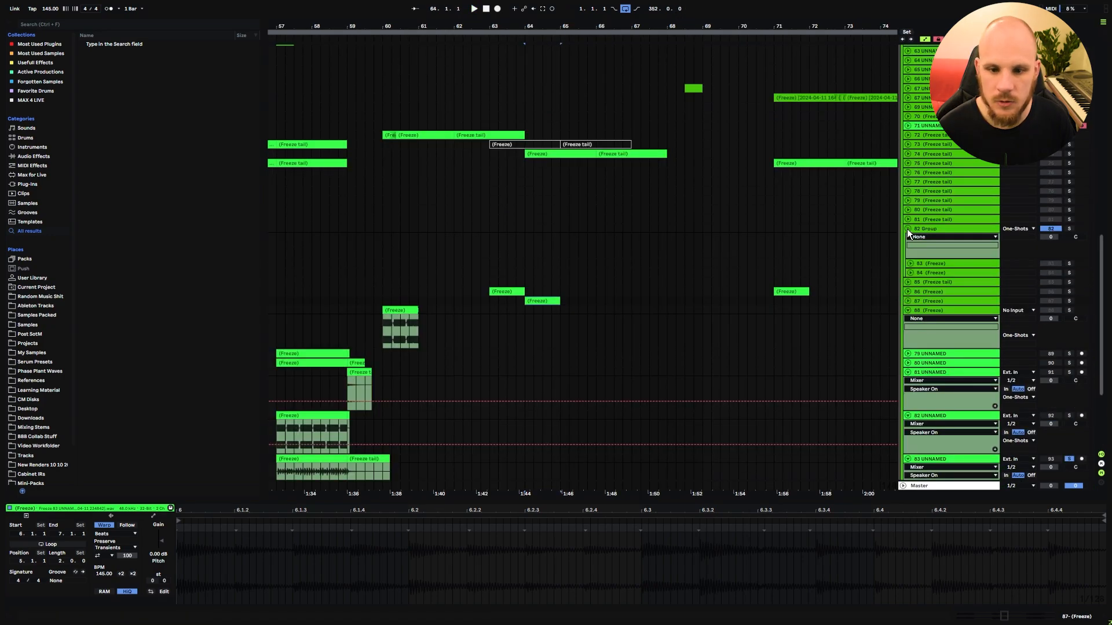
{"action": "left_click", "coordinate": [908, 229]}
{"action": "left_click", "coordinate": [547, 243]}
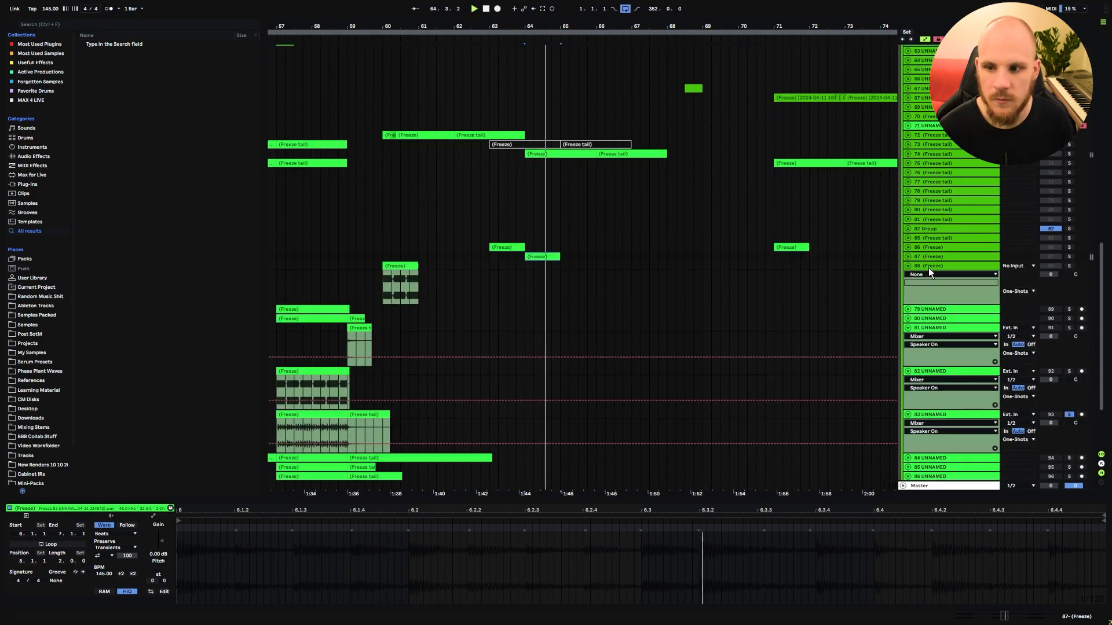
- Unsolo the tracks and play the full arrangement from bar 64 to hear the new piece in context
{"action": "left_click", "coordinate": [1069, 257]}
{"action": "key", "text": "space"}
{"action": "left_click", "coordinate": [1069, 257]}
{"action": "key", "text": "space"}
{"action": "key", "text": "space"}
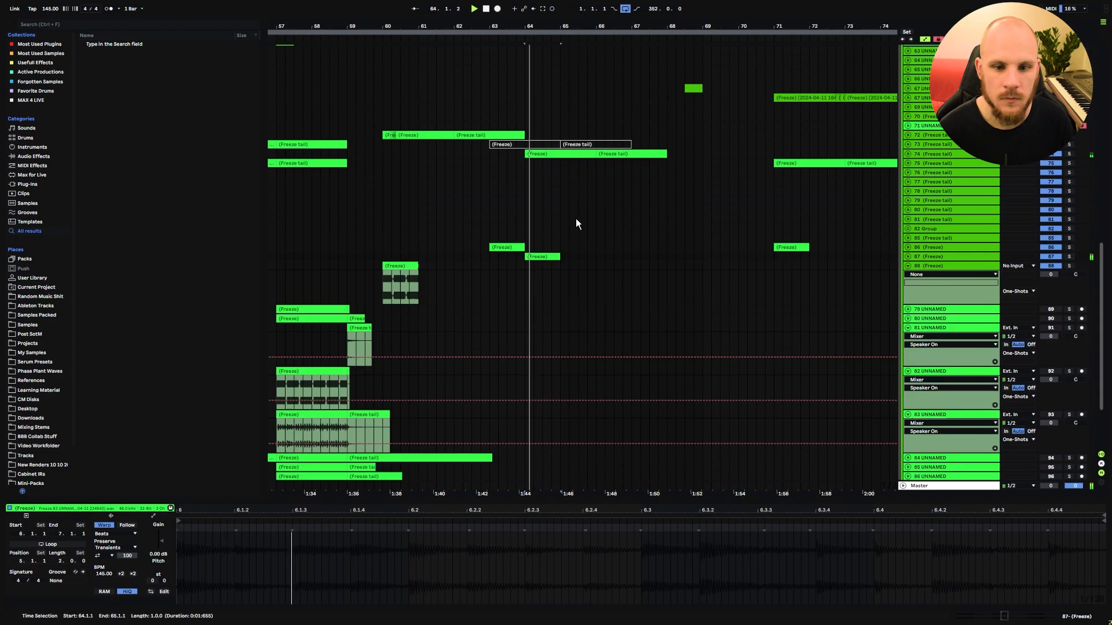
{"action": "left_click_drag", "start_coordinate": [535, 26], "coordinate": [582, 3]}
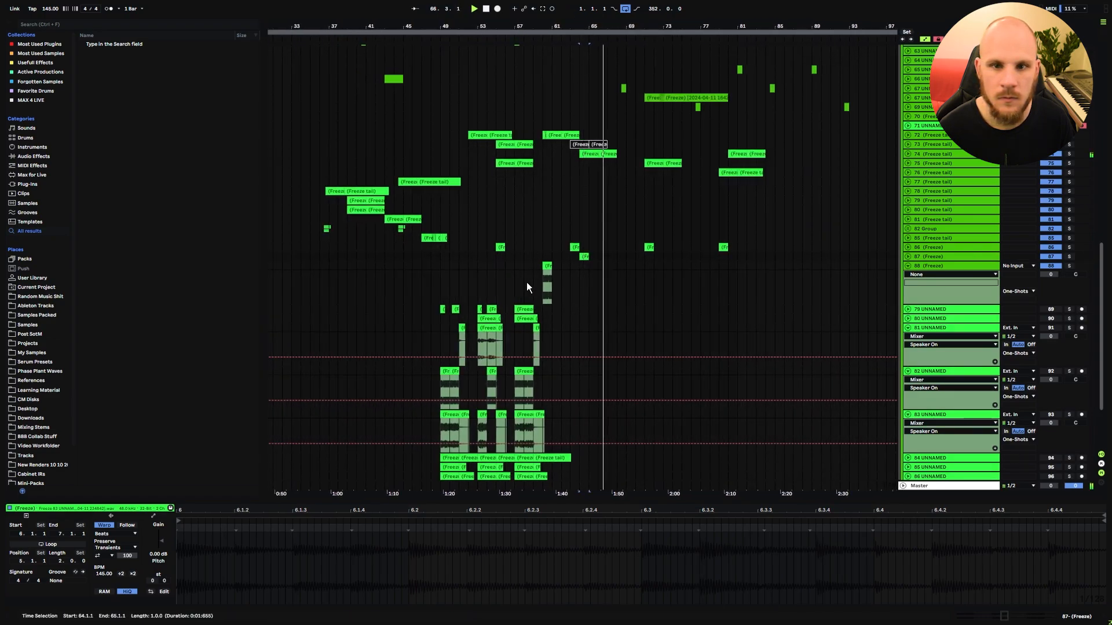
- Collapse the source tracks 81, 82 and 83 and unfold track 84
{"action": "scroll", "coordinate": [503, 294], "scroll_direction": "down", "scroll_amount": 2}
{"action": "scroll", "coordinate": [503, 297], "scroll_direction": "down", "scroll_amount": 1}
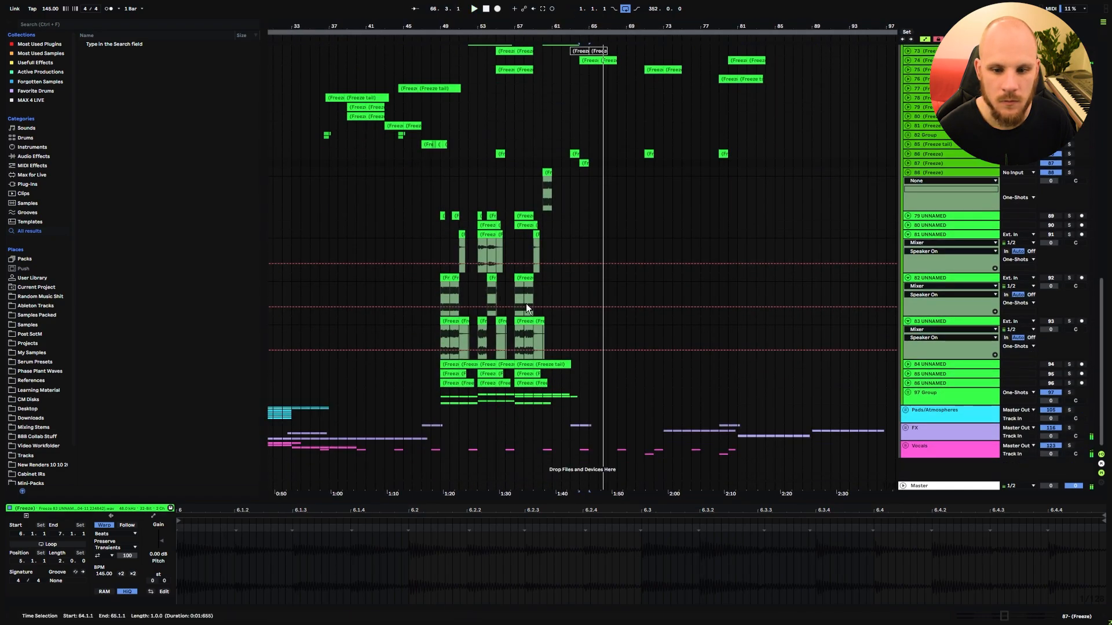
{"action": "left_click", "coordinate": [907, 234]}
{"action": "left_click", "coordinate": [908, 244]}
{"action": "left_click", "coordinate": [907, 253]}
{"action": "scroll", "coordinate": [444, 235], "scroll_direction": "up", "scroll_amount": 2}
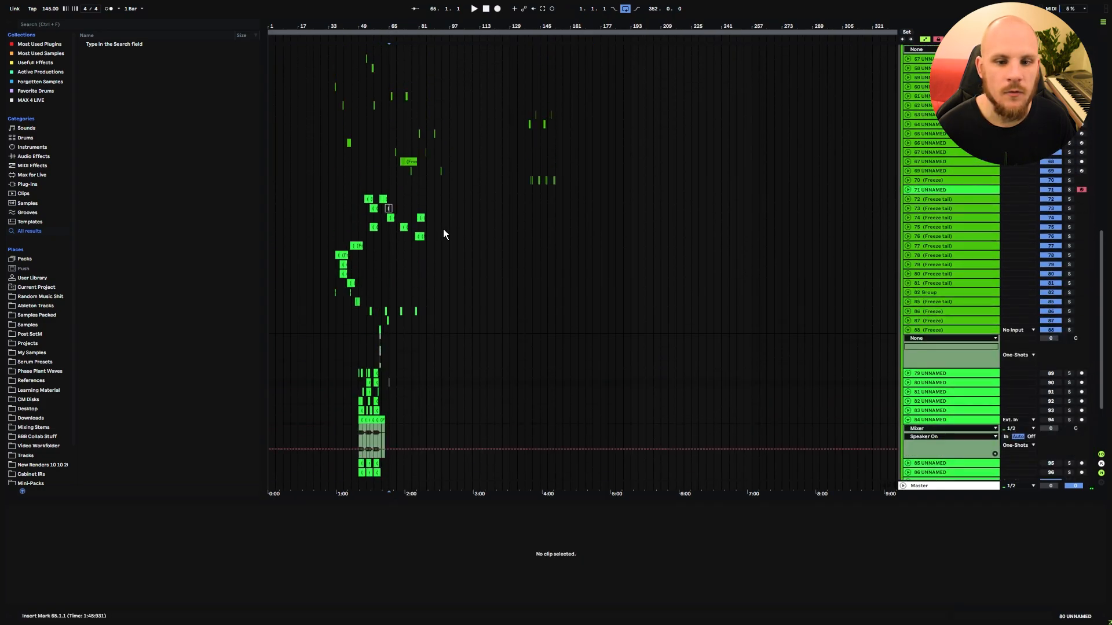
- Solo track 84 and audition its flattened clip from bars 53 and 54
{"action": "scroll", "coordinate": [444, 234], "scroll_direction": "down", "scroll_amount": 1}
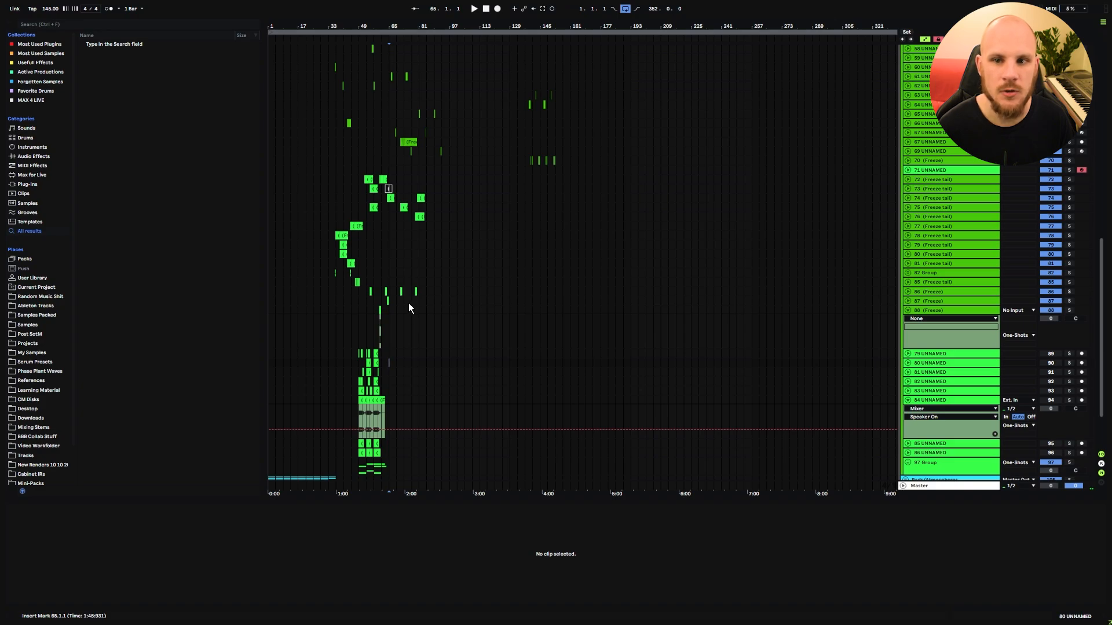
{"action": "scroll", "coordinate": [405, 302], "scroll_direction": "down", "scroll_amount": 4}
{"action": "left_click_drag", "start_coordinate": [365, 26], "coordinate": [415, 229]}
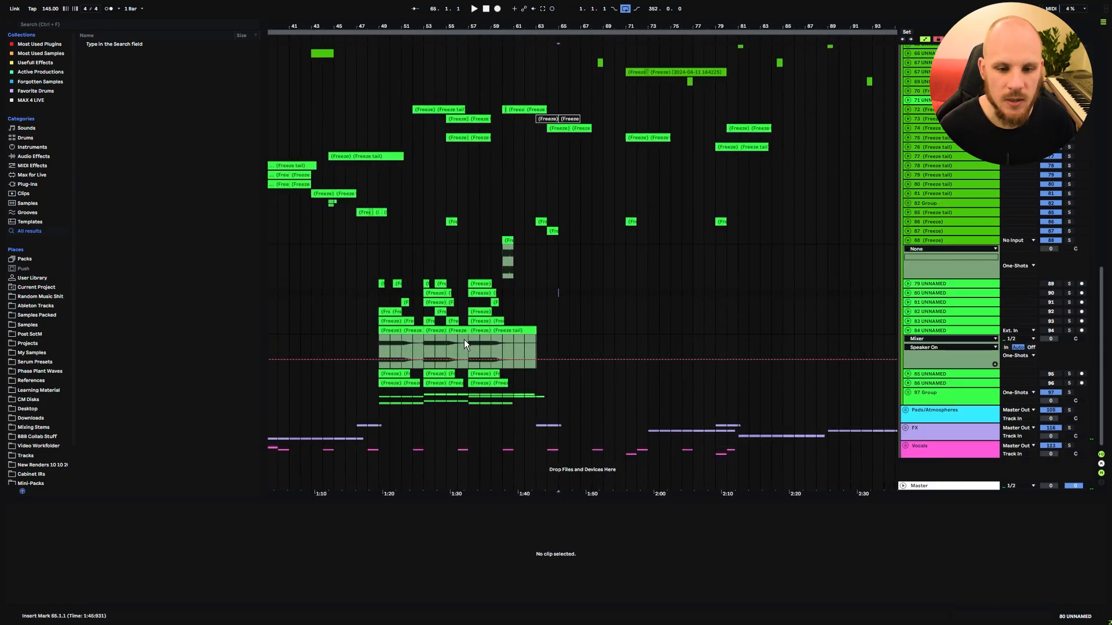
{"action": "left_click", "coordinate": [424, 343]}
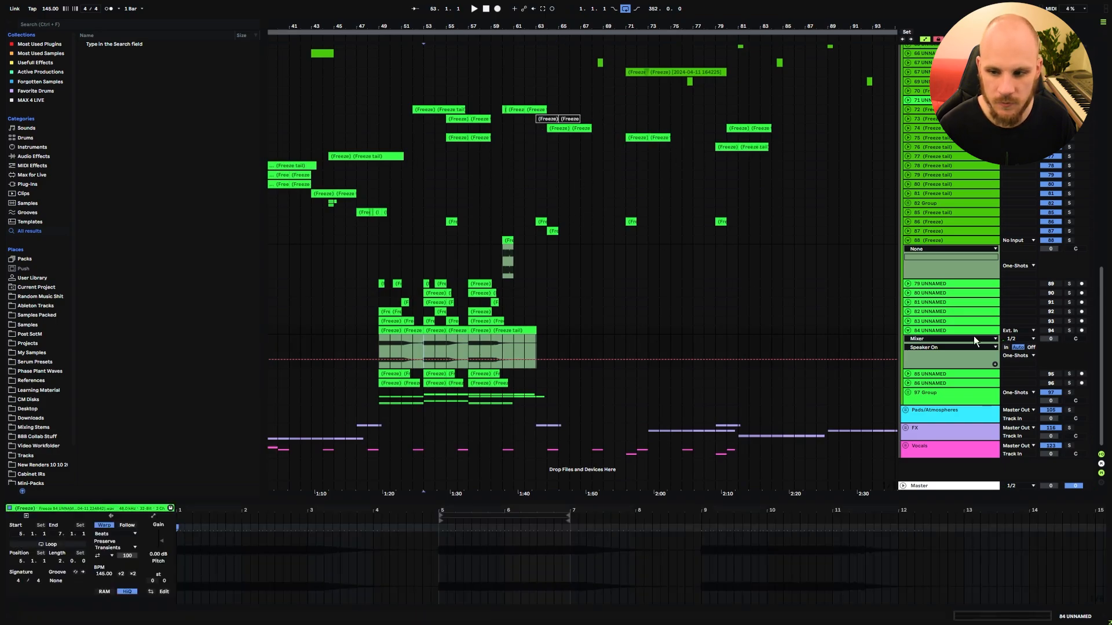
{"action": "key", "text": "space"}
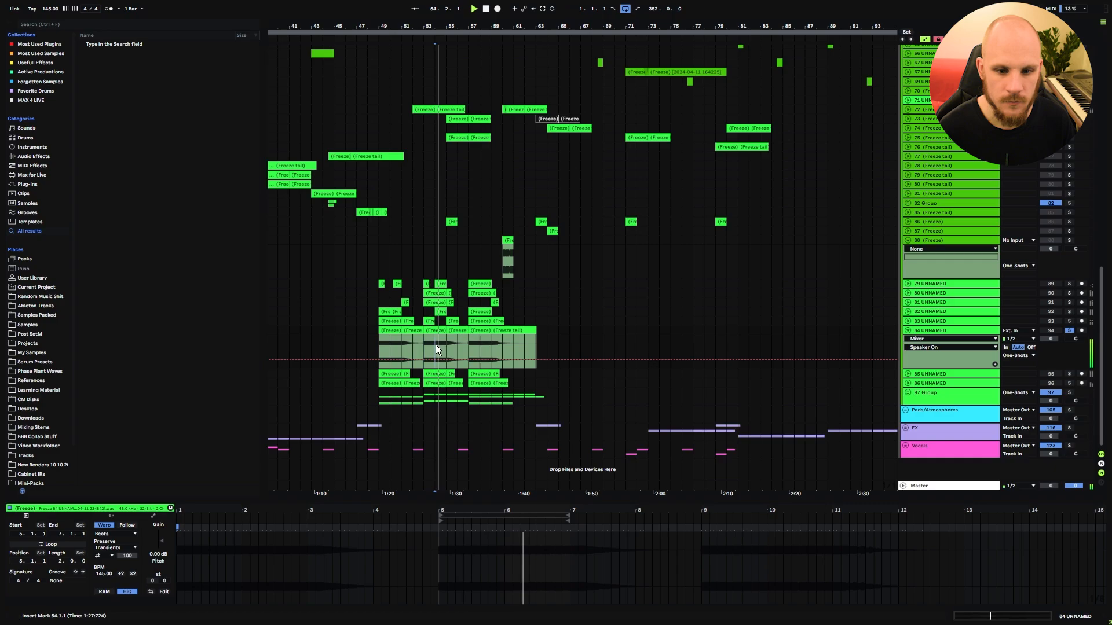
{"action": "key", "text": "space"}
- Chop the bar from 54 to 55 out of track 84's clip and place it at bar 60 on a new audio track
{"action": "key", "text": "ctrl+e"}
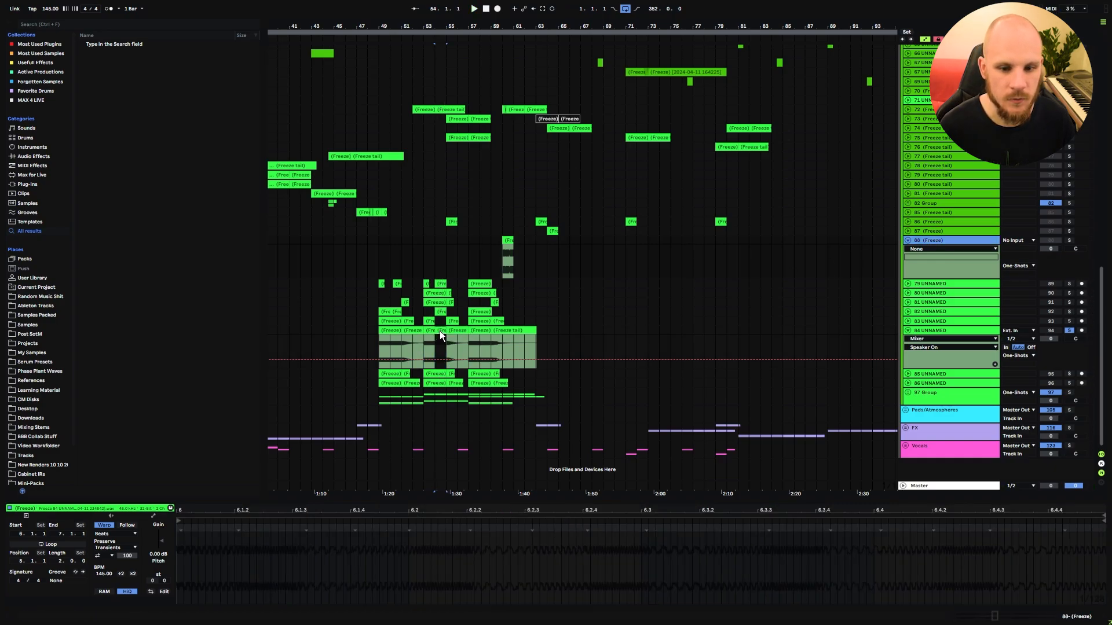
{"action": "key", "text": "ctrl+t"}
{"action": "left_click_drag", "start_coordinate": [439, 374], "coordinate": [503, 307]}
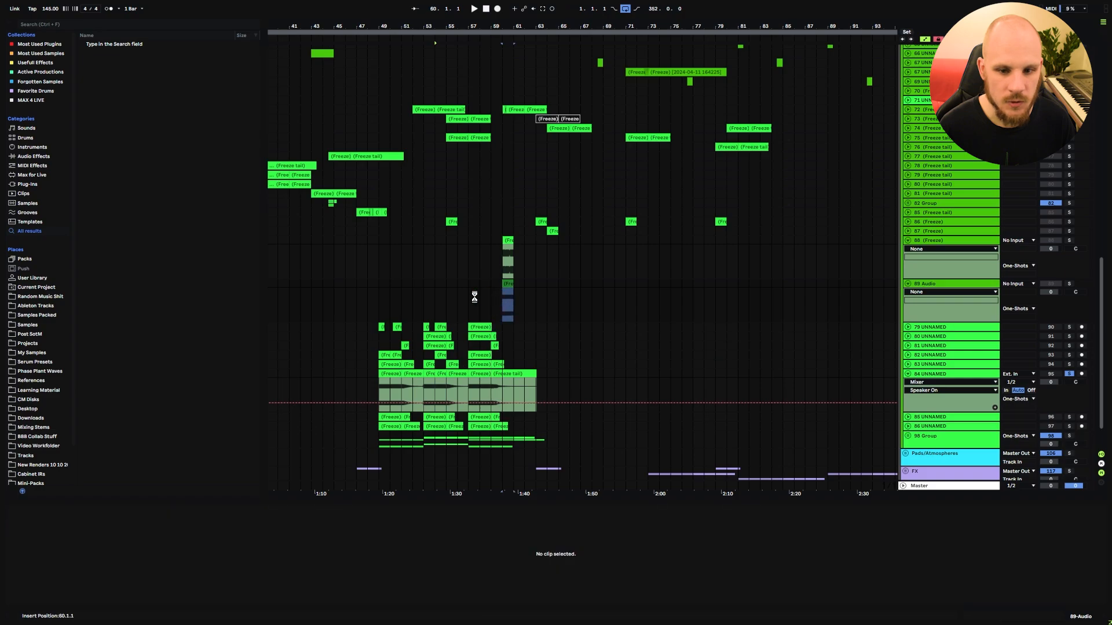
- Duplicate bars 49 to 65 of track 89 so a copy lands at bar 76, and remove the piece at bar 60
{"action": "left_click_drag", "start_coordinate": [385, 285], "coordinate": [552, 287]}
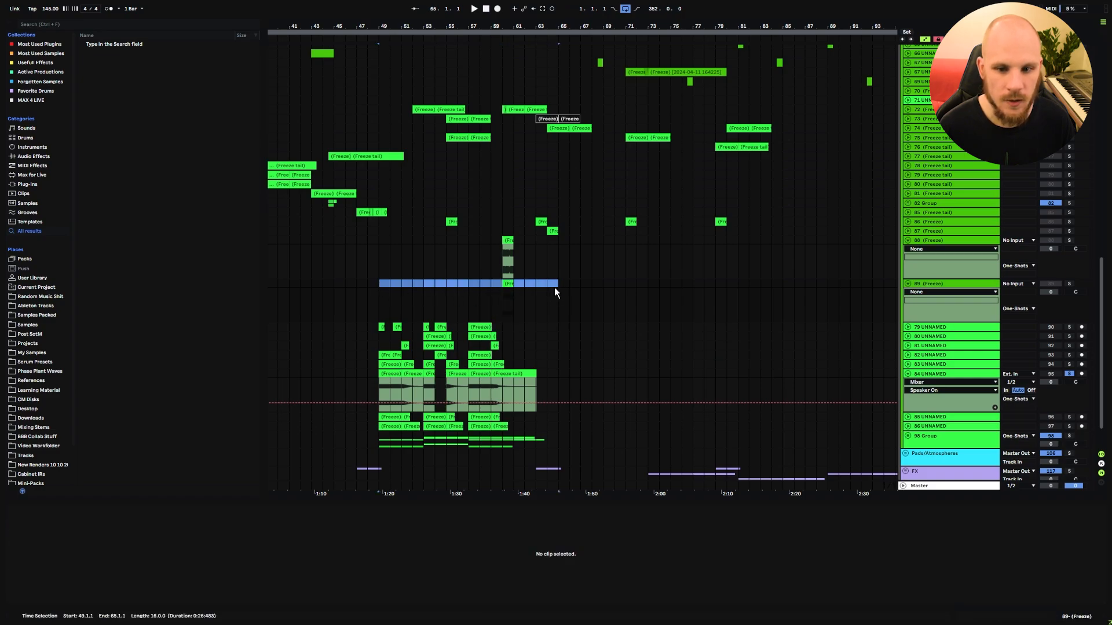
{"action": "key", "text": "ctrl+d"}
{"action": "left_click_drag", "start_coordinate": [480, 289], "coordinate": [520, 282]}
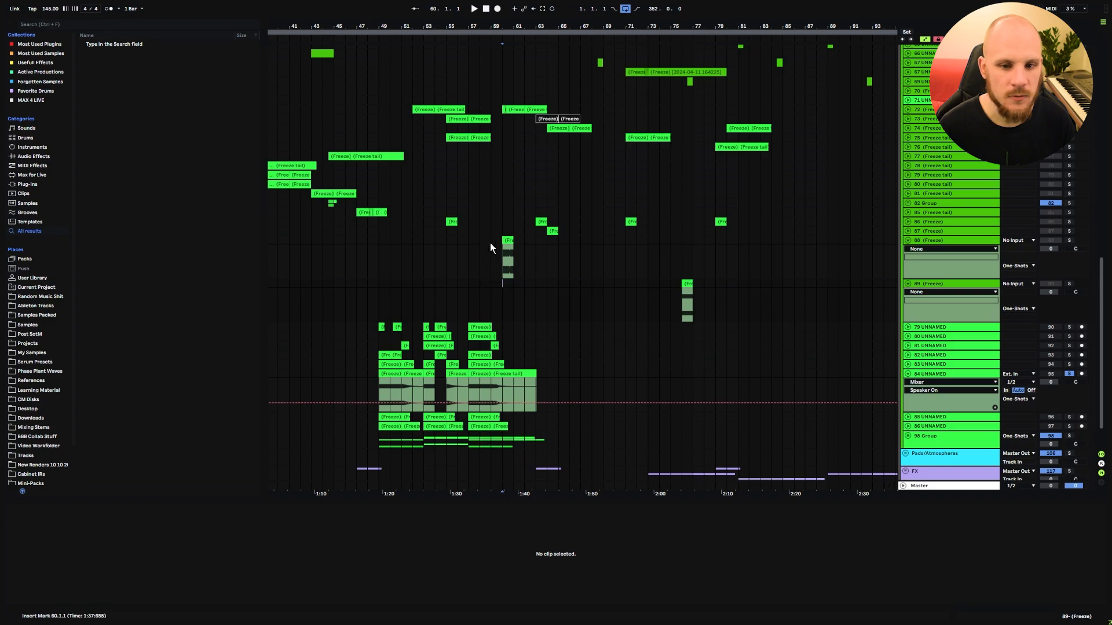
- Fold tracks 88 and 89, solo track 86 and audition its flattened clips from bars 57 and 49
{"action": "left_click_drag", "start_coordinate": [490, 242], "coordinate": [511, 242]}
{"action": "left_click", "coordinate": [684, 287]}
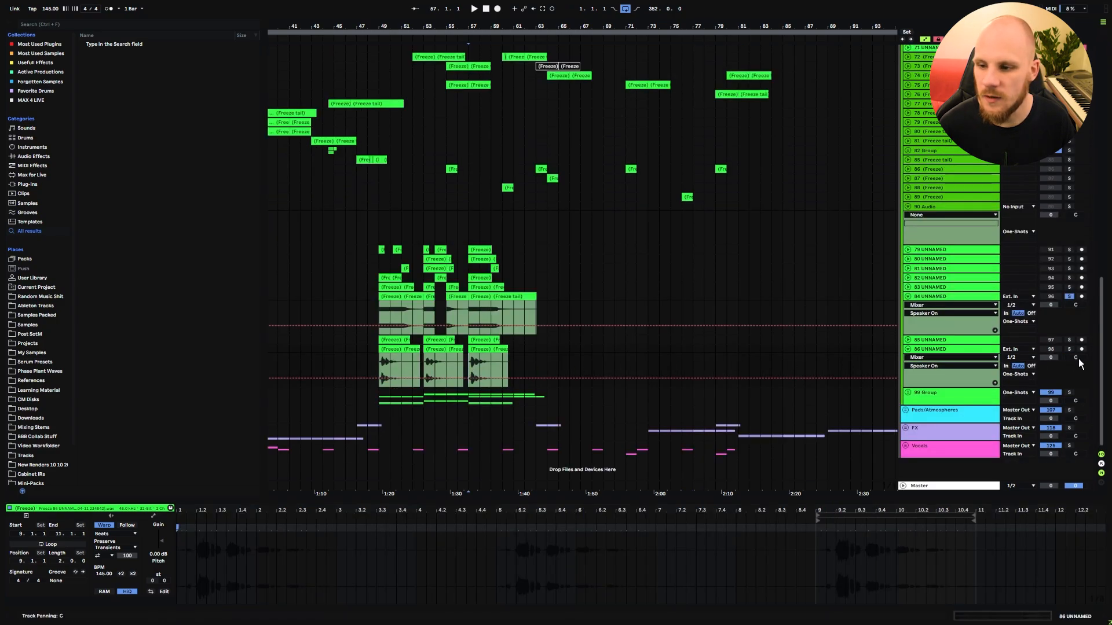
{"action": "key", "text": "space"}
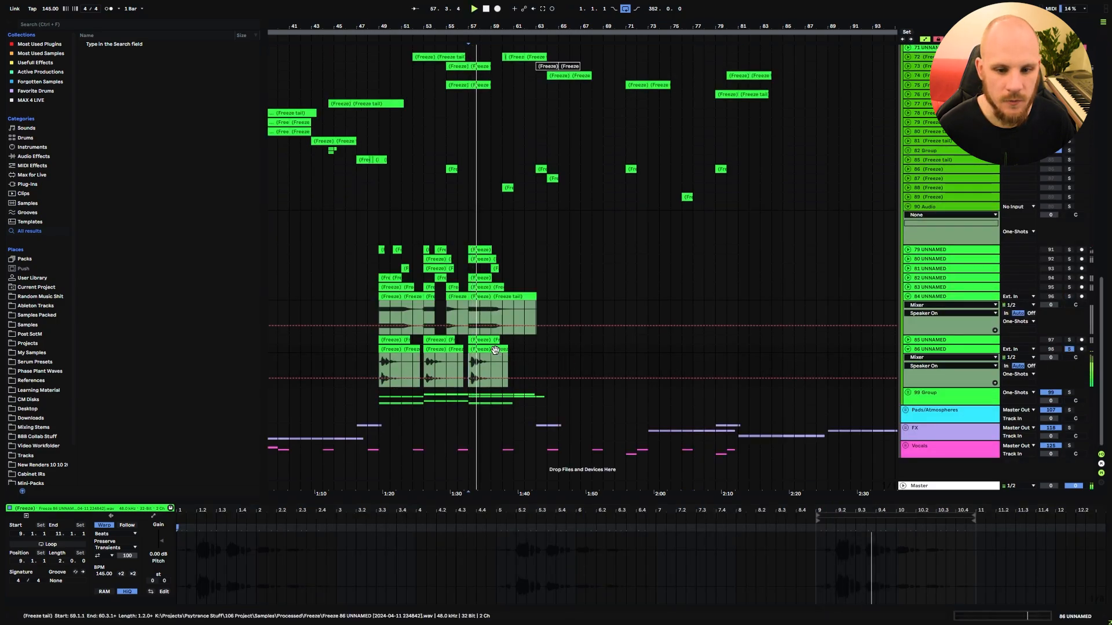
{"action": "left_click", "coordinate": [386, 350]}
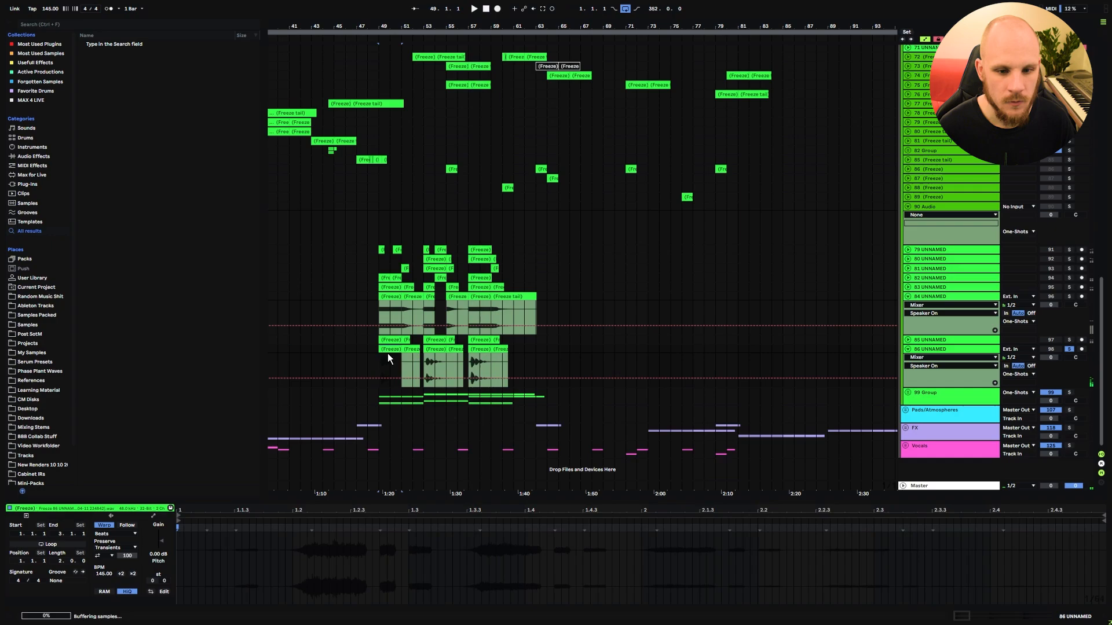
{"action": "key", "text": "space"}
{"action": "key", "text": "space"}
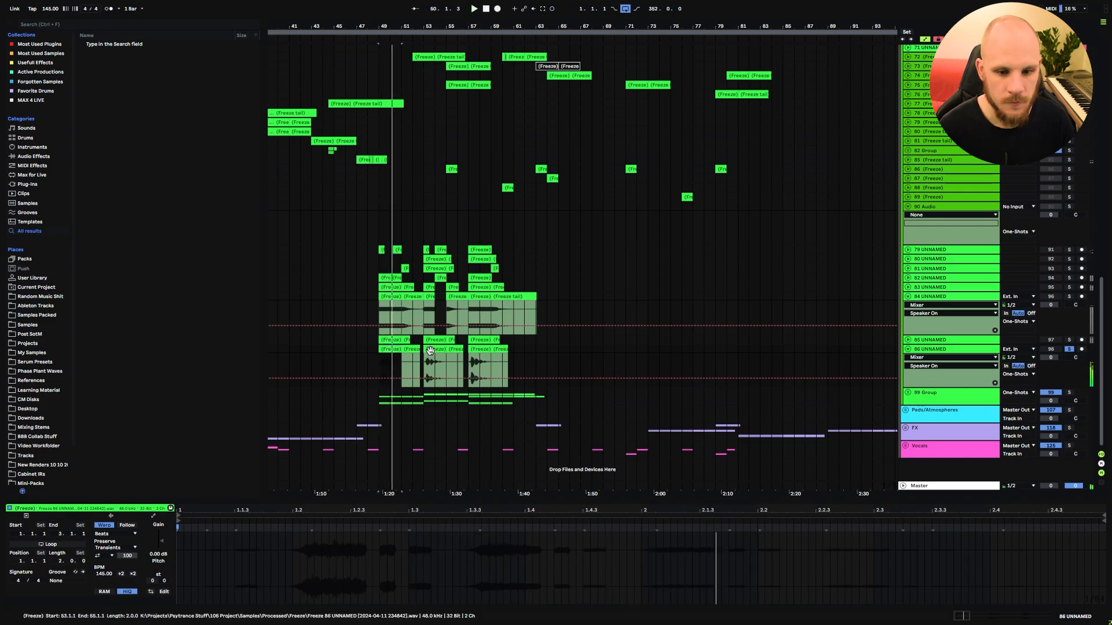
- Audition track 86's piece from bars 53 to 55 and move it onto new audio track 90 around bar 58
{"action": "left_click", "coordinate": [430, 350]}
{"action": "key", "text": "space"}
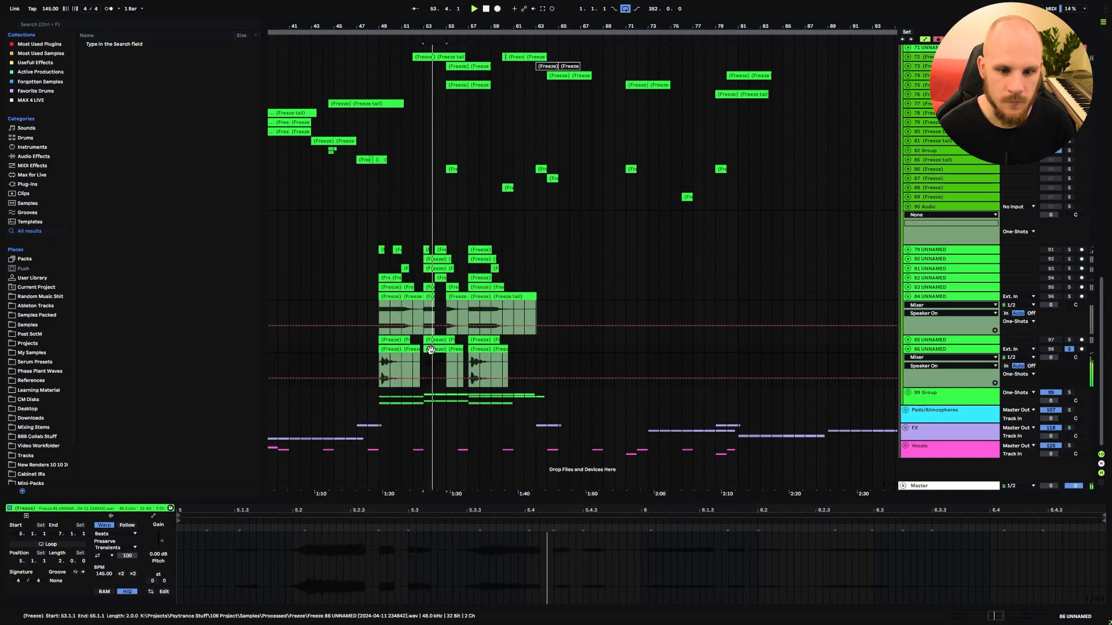
{"action": "left_click_drag", "start_coordinate": [431, 350], "coordinate": [497, 216]}
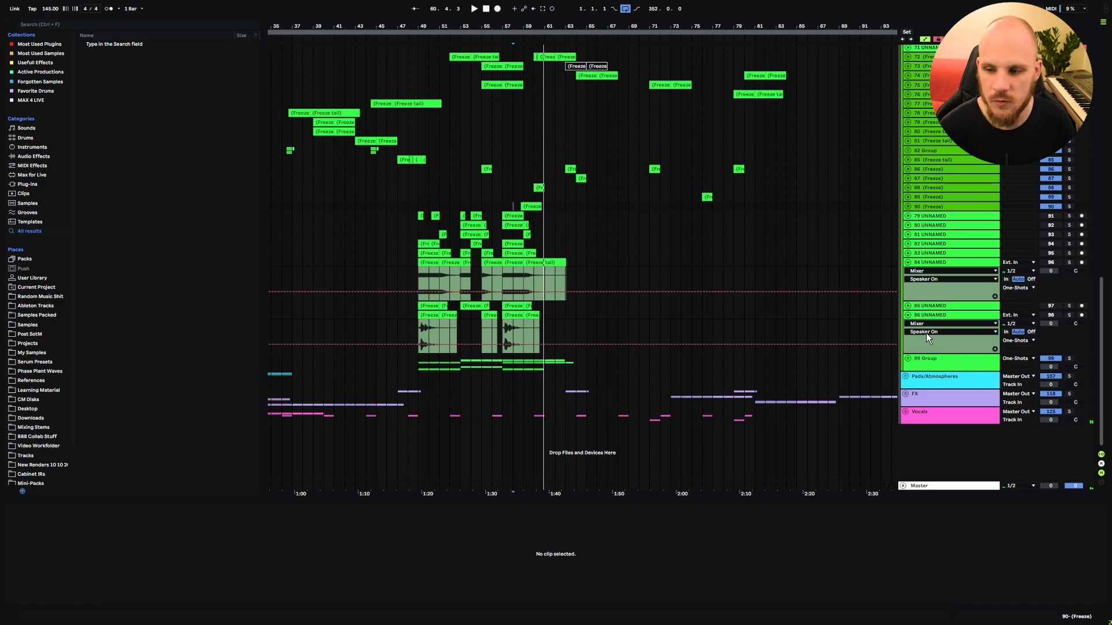
- Unfold and solo track 85 and audition its flattened clips from bars 53 and 49
{"action": "left_click", "coordinate": [907, 306]}
{"action": "left_click", "coordinate": [463, 323]}
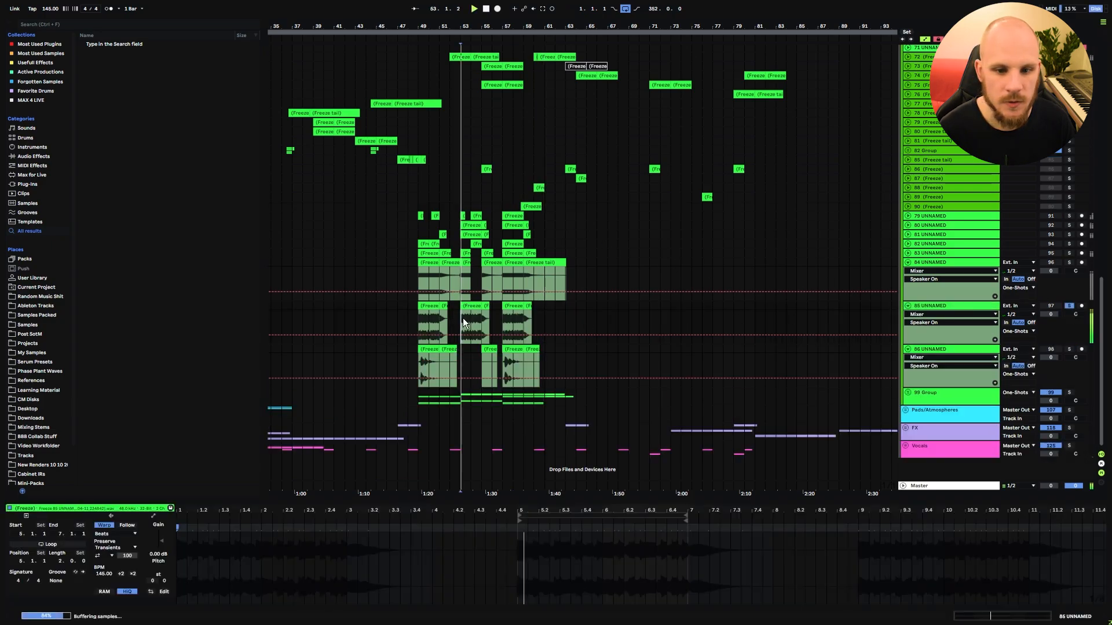
{"action": "key", "text": "space"}
{"action": "left_click", "coordinate": [419, 323]}
{"action": "key", "text": "space"}
{"action": "key", "text": "space"}
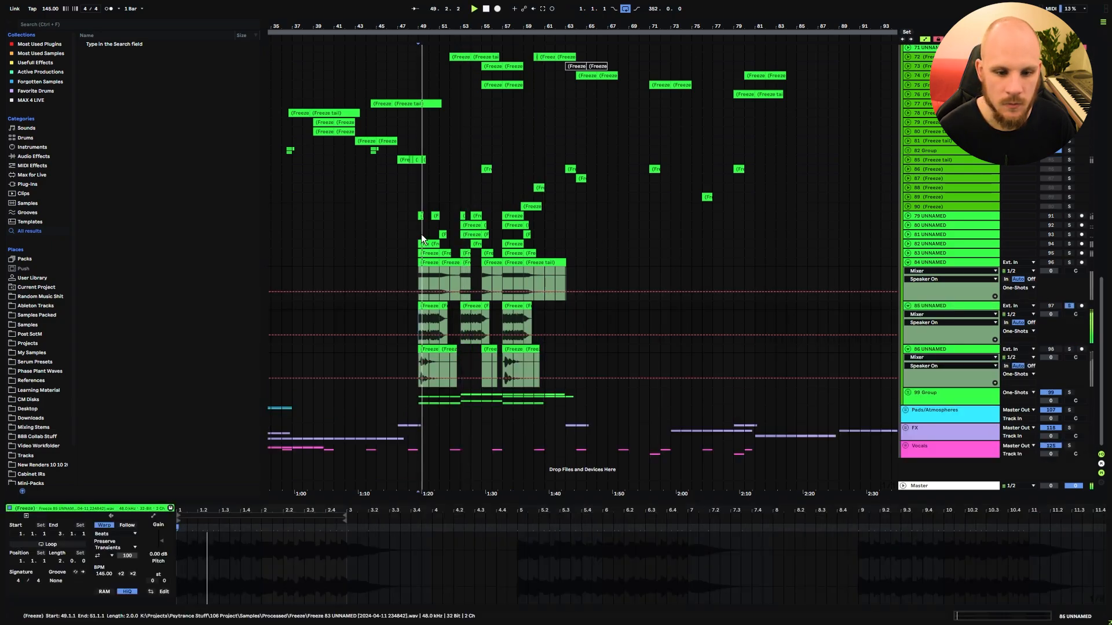
{"action": "left_click_drag", "start_coordinate": [423, 27], "coordinate": [425, 128]}
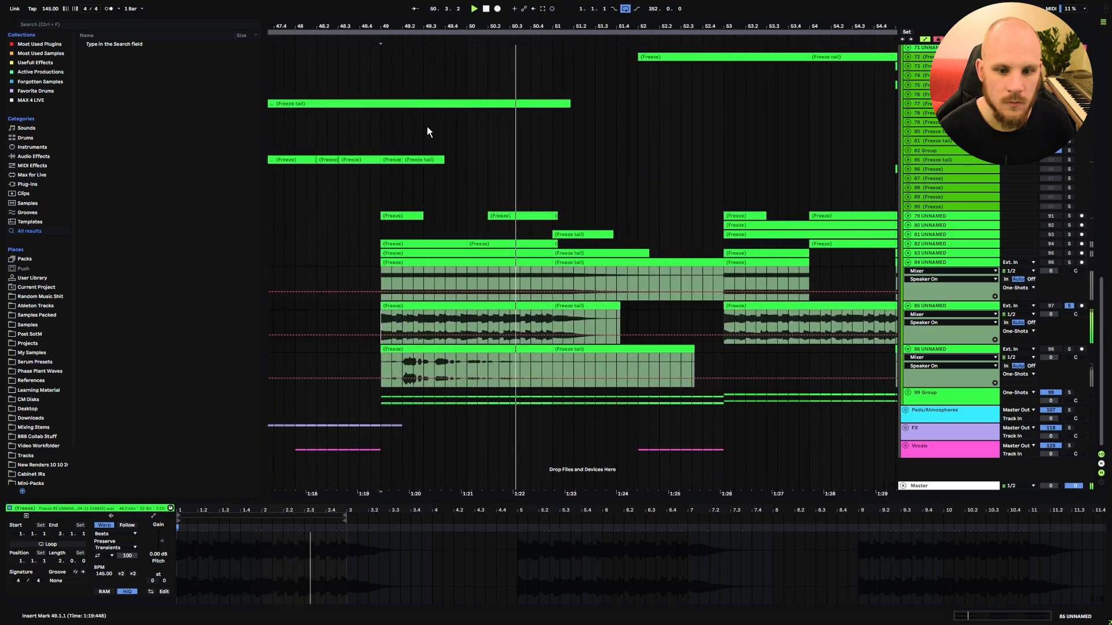
{"action": "key", "text": "space"}
{"action": "scroll", "coordinate": [476, 320], "scroll_direction": "up", "scroll_amount": 4}
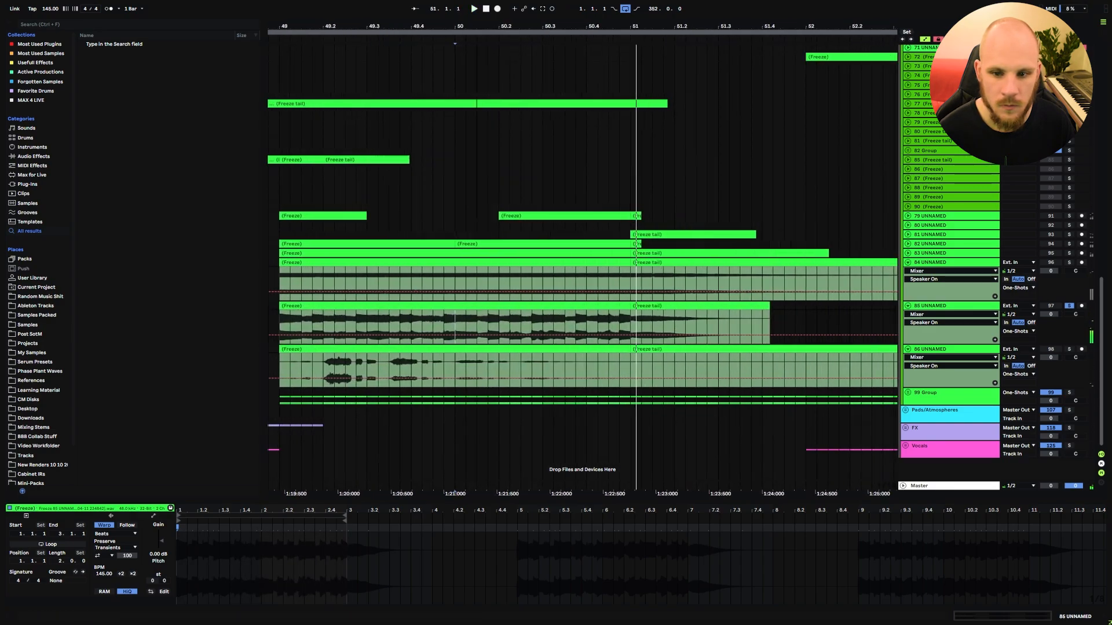
- Split out the one-bar section from 49.4.3 to 50.4.3 in track 85 and audition around the cuts
{"action": "left_click_drag", "start_coordinate": [422, 324], "coordinate": [625, 318]}
{"action": "left_click", "coordinate": [639, 314], "text": "shift"}
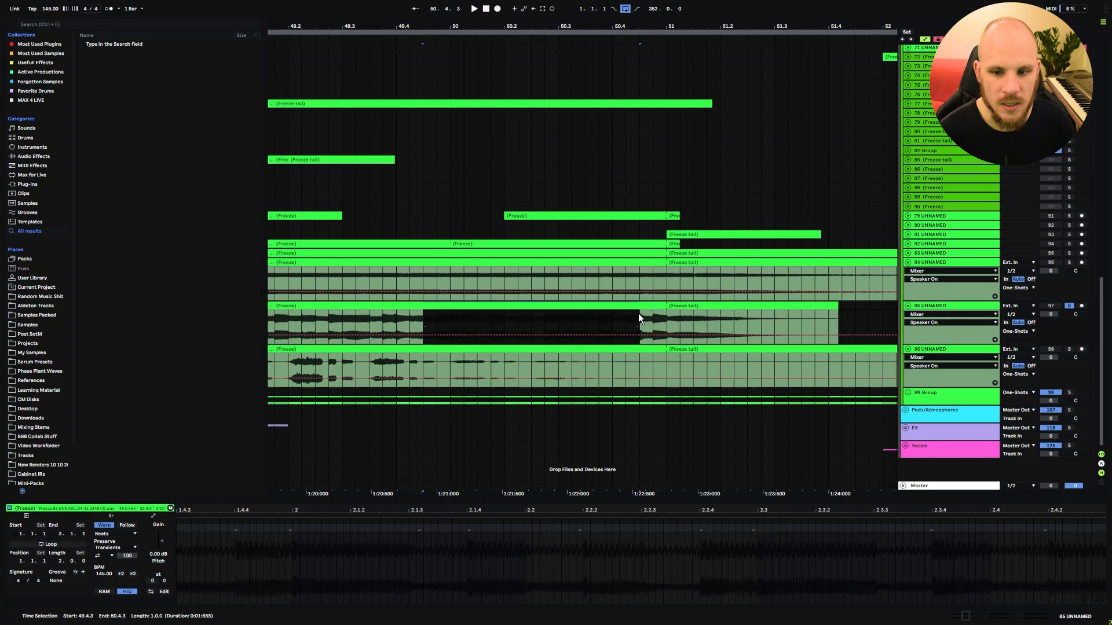
{"action": "key", "text": "ctrl+e"}
{"action": "left_click_drag", "start_coordinate": [421, 25], "coordinate": [421, 6]}
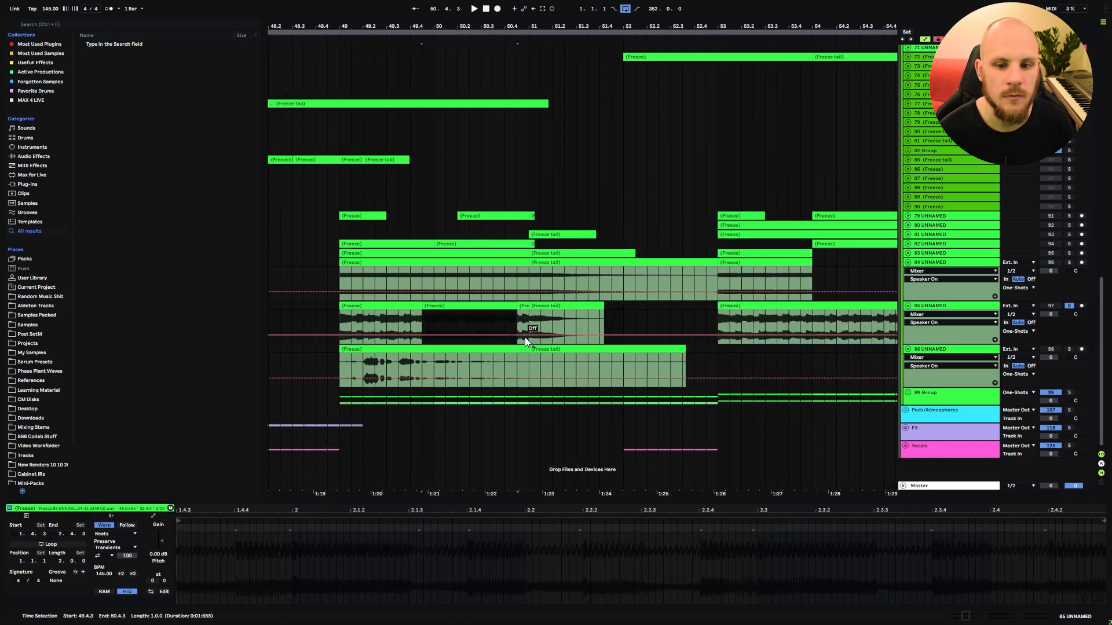
{"action": "left_click", "coordinate": [519, 319]}
{"action": "key", "text": "space"}
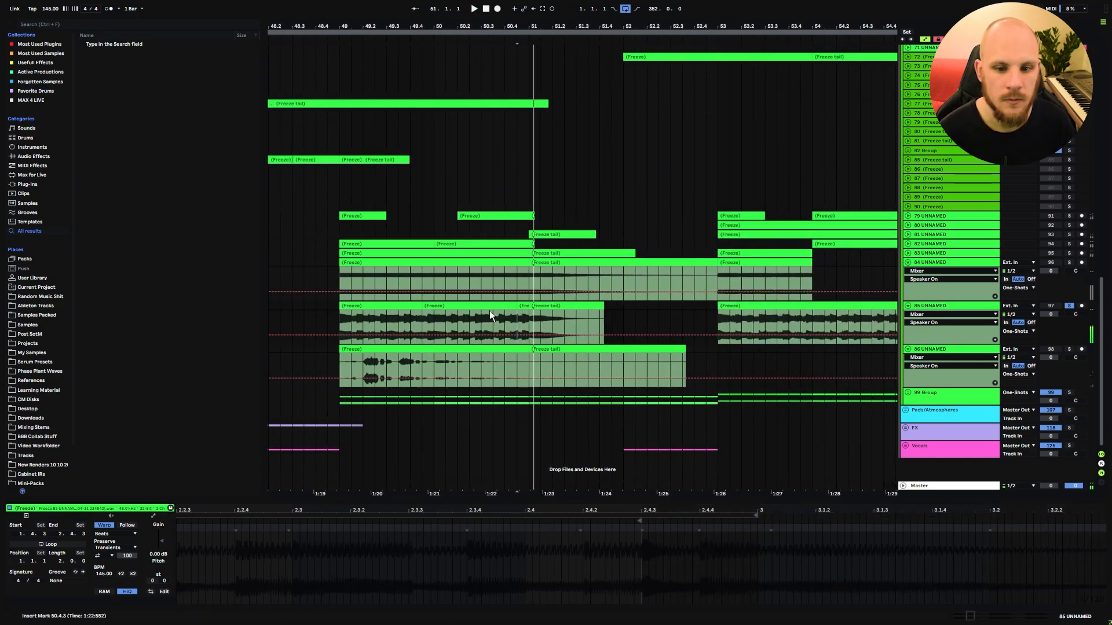
{"action": "left_click", "coordinate": [485, 306]}
{"action": "left_click", "coordinate": [410, 322]}
{"action": "key", "text": "space"}
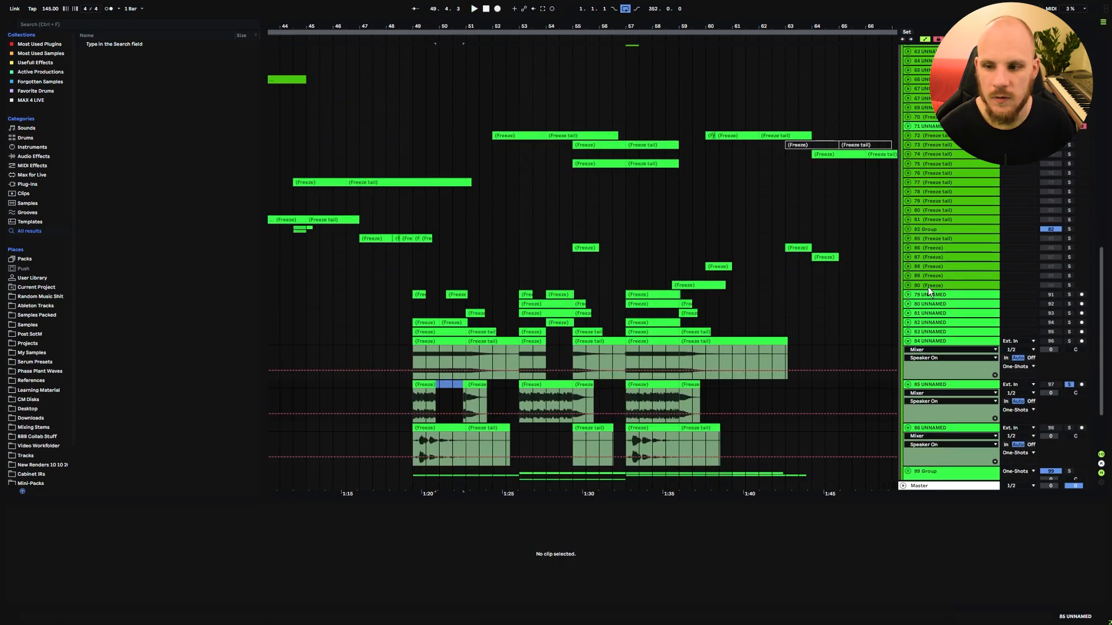
- Insert a new audio track below track 90 and paste the one-bar piece from track 85 at bar 48
{"action": "left_click", "coordinate": [927, 286]}
{"action": "key", "text": "ctrl+t"}
{"action": "left_click", "coordinate": [385, 297]}
{"action": "key", "text": "ctrl+v"}
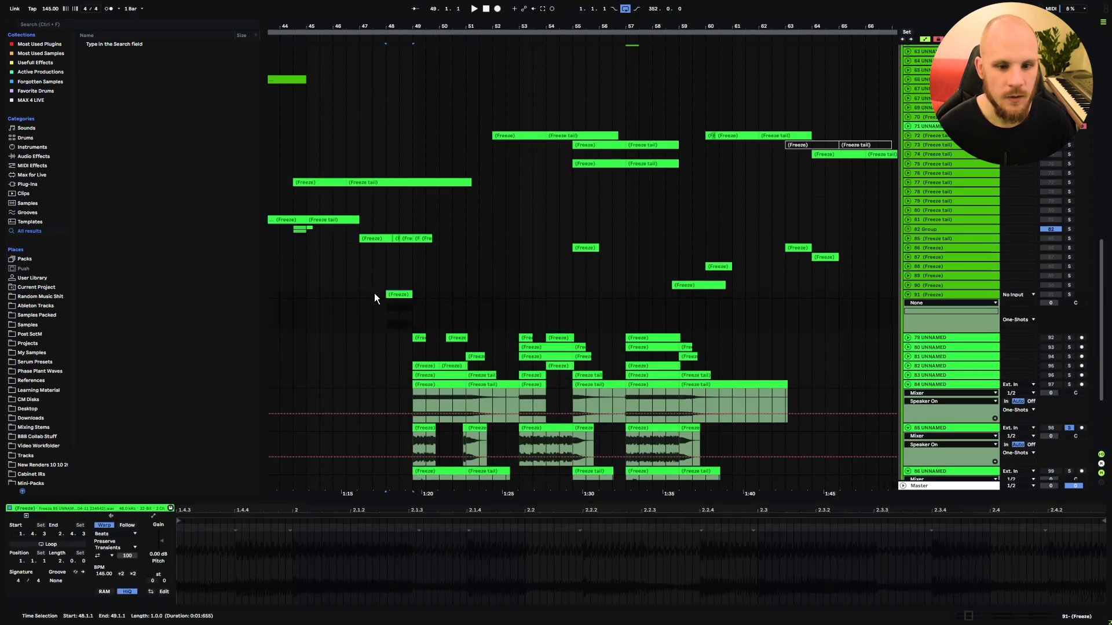
- Move the one-bar piece on track 91 to bar 44, clear of the neighbouring one-shots
{"action": "left_click_drag", "start_coordinate": [375, 295], "coordinate": [575, 296]}
{"action": "left_click_drag", "start_coordinate": [533, 28], "coordinate": [524, 1]}
{"action": "scroll", "coordinate": [495, 207], "scroll_direction": "up", "scroll_amount": 9}
{"action": "scroll", "coordinate": [473, 218], "scroll_direction": "down", "scroll_amount": 10}
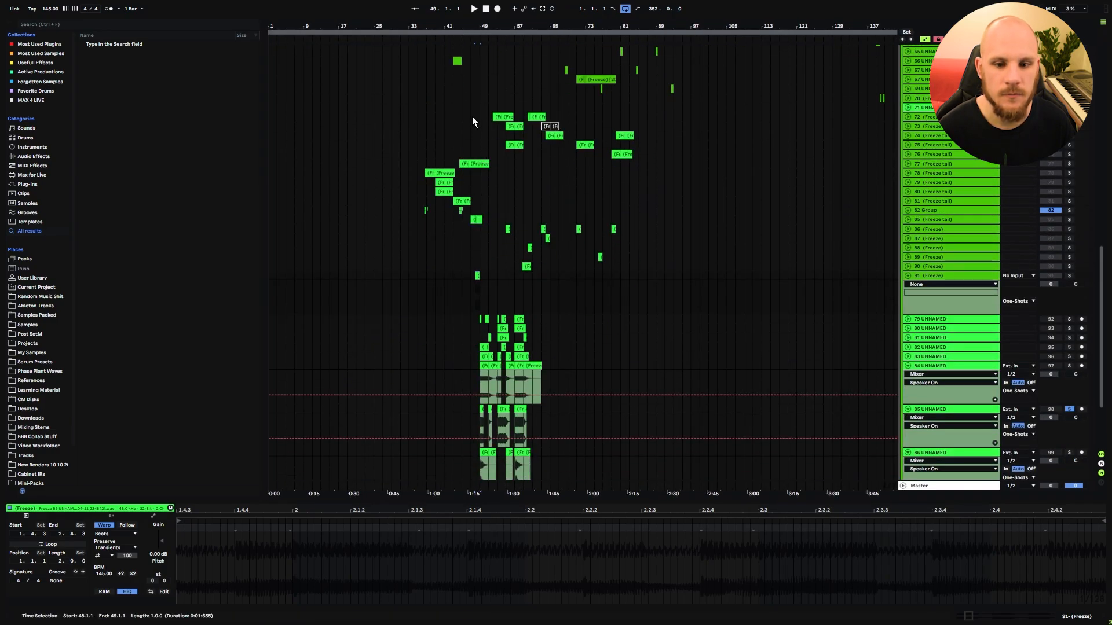
{"action": "left_click_drag", "start_coordinate": [465, 26], "coordinate": [465, 59]}
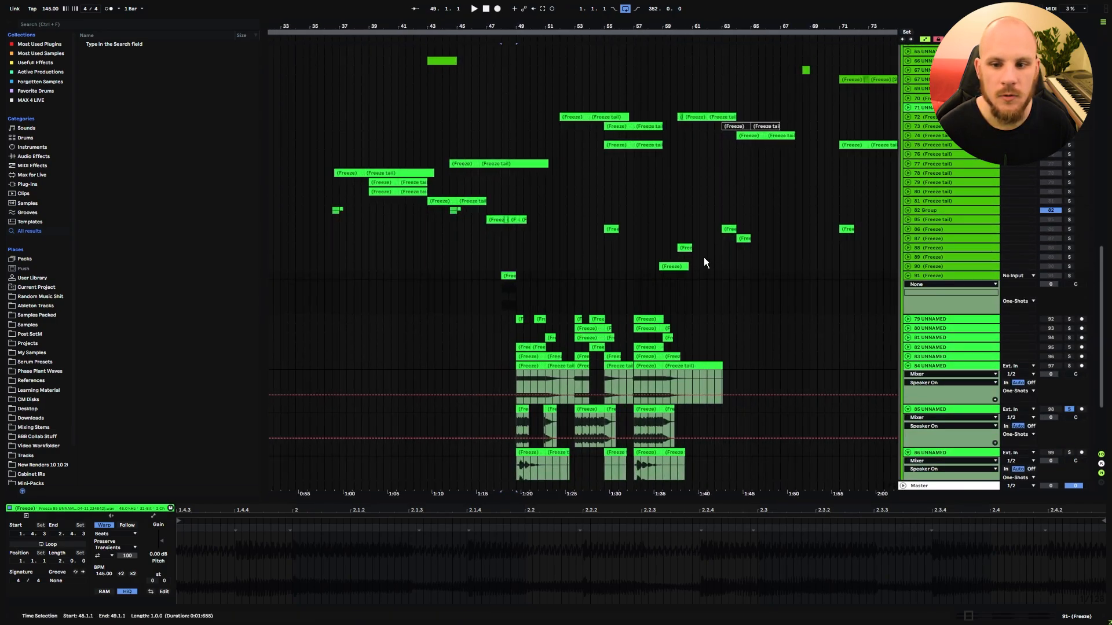
{"action": "left_click", "coordinate": [682, 248]}
{"action": "left_click_drag", "start_coordinate": [518, 284], "coordinate": [450, 279]}
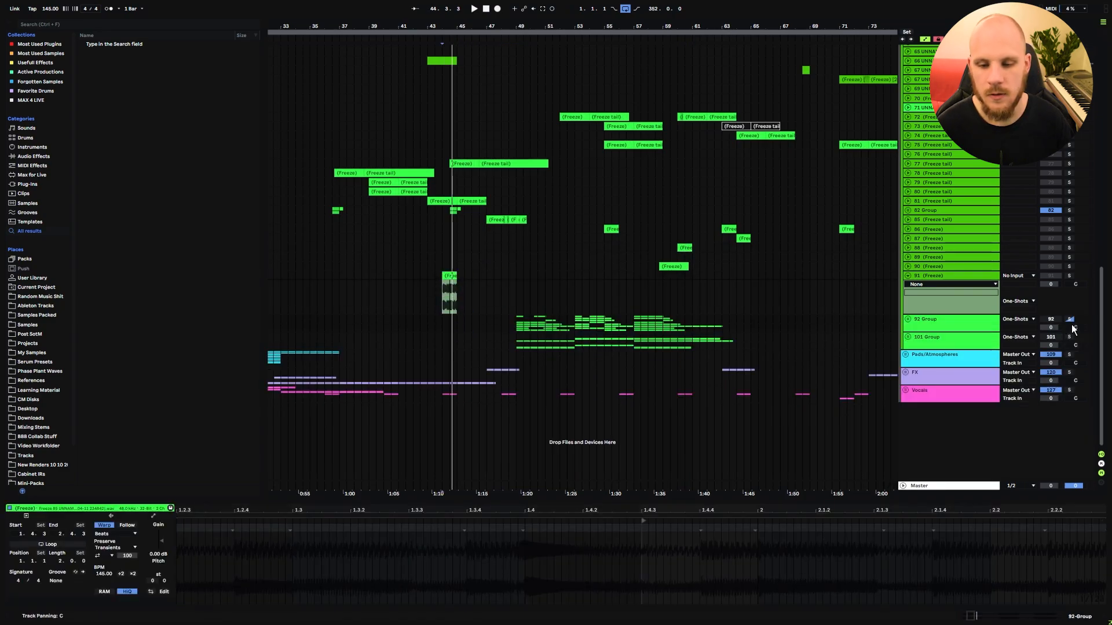
- Fold track 91 and add an EQ Eight to track 72
{"action": "left_click", "coordinate": [914, 278]}
{"action": "scroll", "coordinate": [701, 273], "scroll_direction": "up", "scroll_amount": 3}
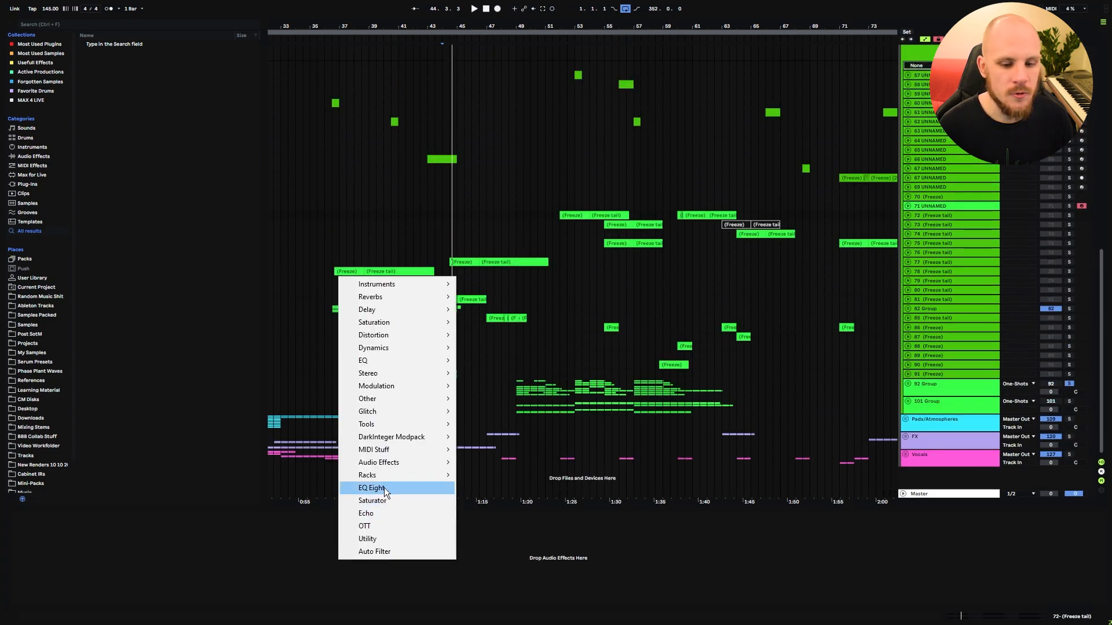
{"action": "left_click", "coordinate": [384, 487]}
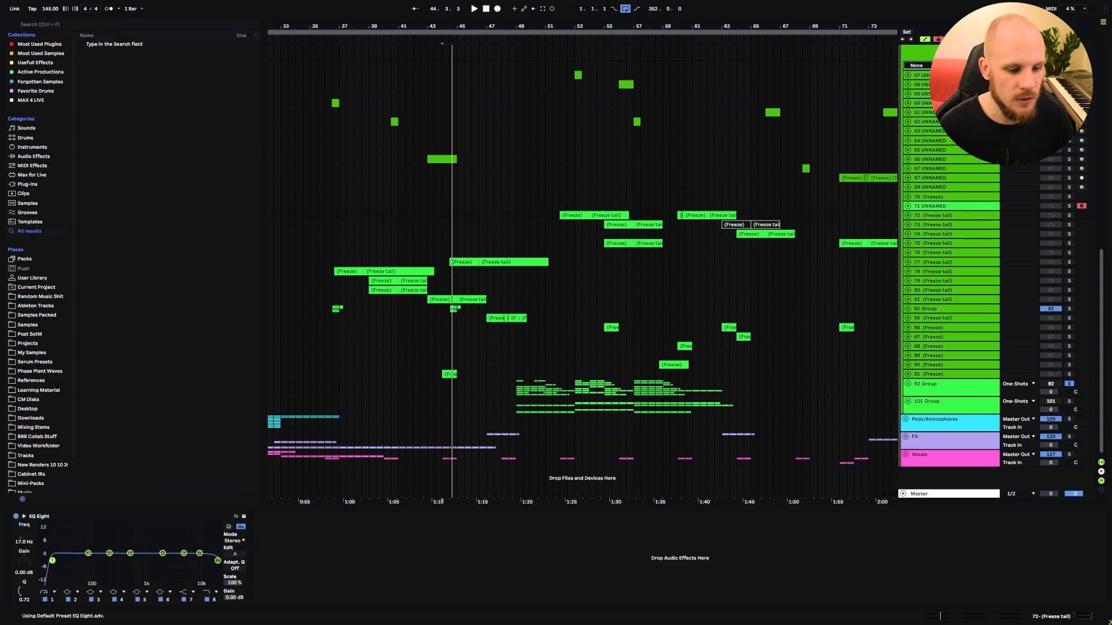
- Solo and unfold track 72 and audition its clip from bar 52
{"action": "left_click", "coordinate": [574, 215]}
{"action": "key", "text": "space"}
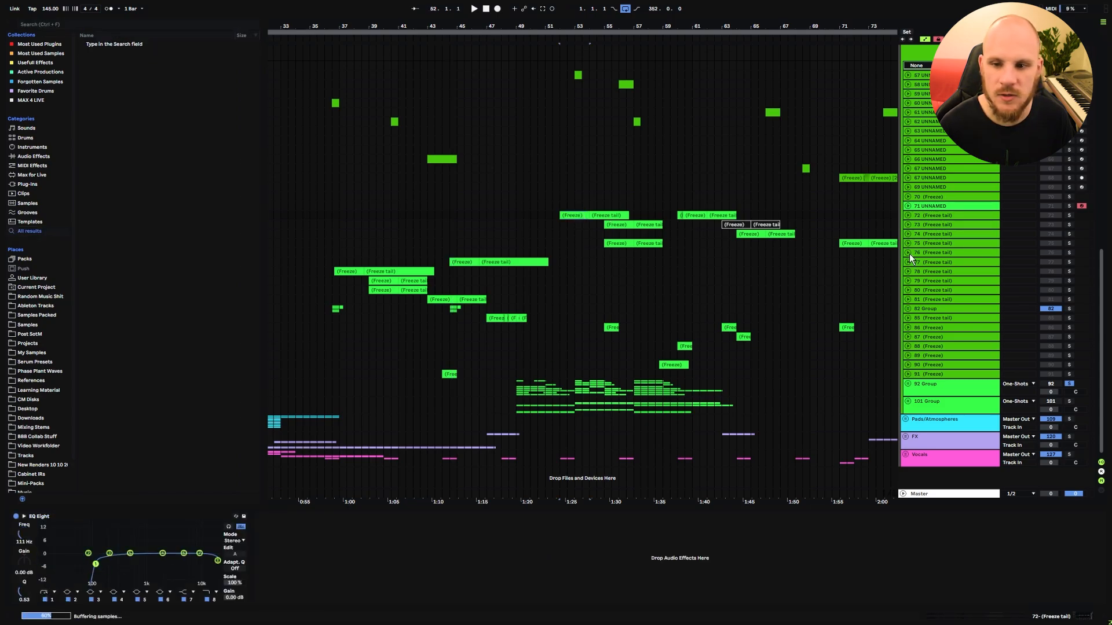
{"action": "left_click", "coordinate": [1069, 216]}
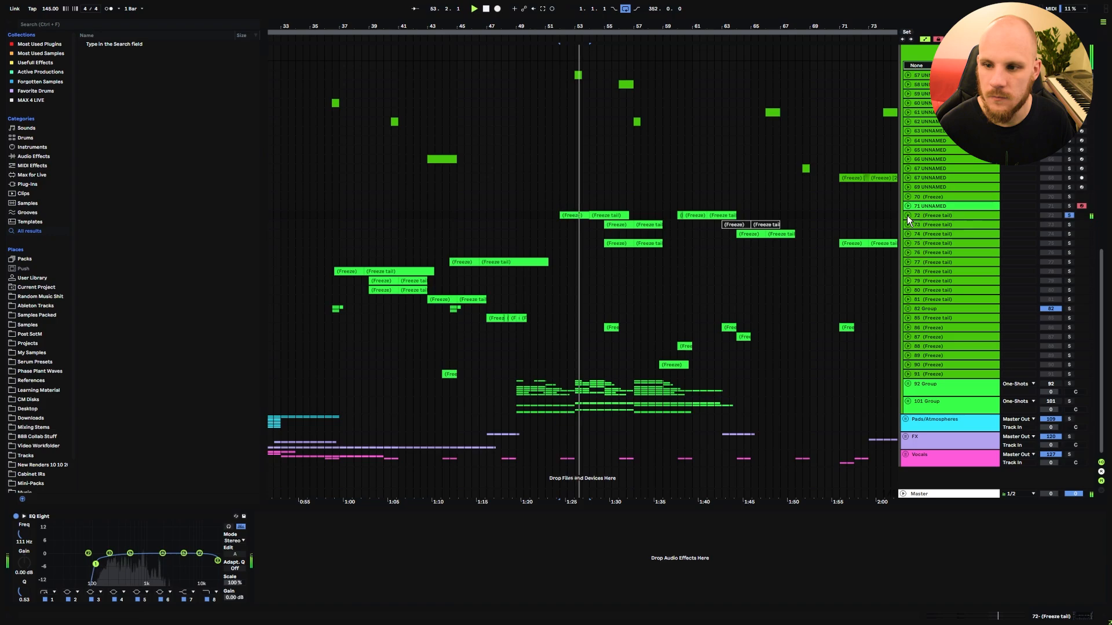
{"action": "left_click", "coordinate": [906, 216]}
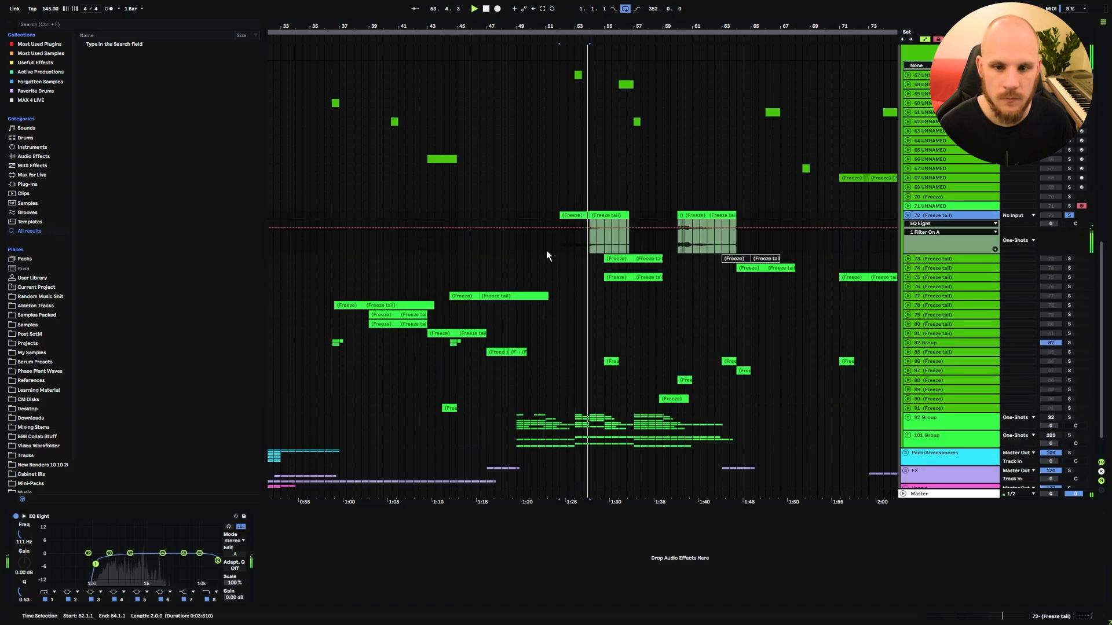
{"action": "key", "text": "space"}
{"action": "key", "text": "space"}
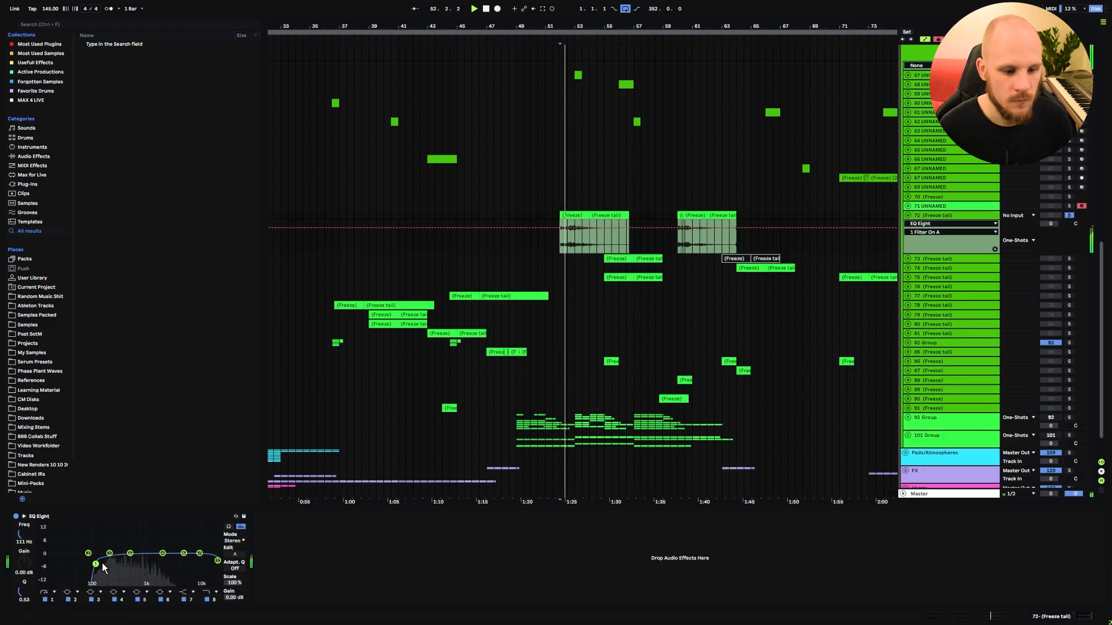
- Set track 72's EQ Eight low cut to 250 Hz with a Q of 0.36 while auditioning bars 52 and 60
{"action": "left_click_drag", "start_coordinate": [99, 566], "coordinate": [103, 564]}
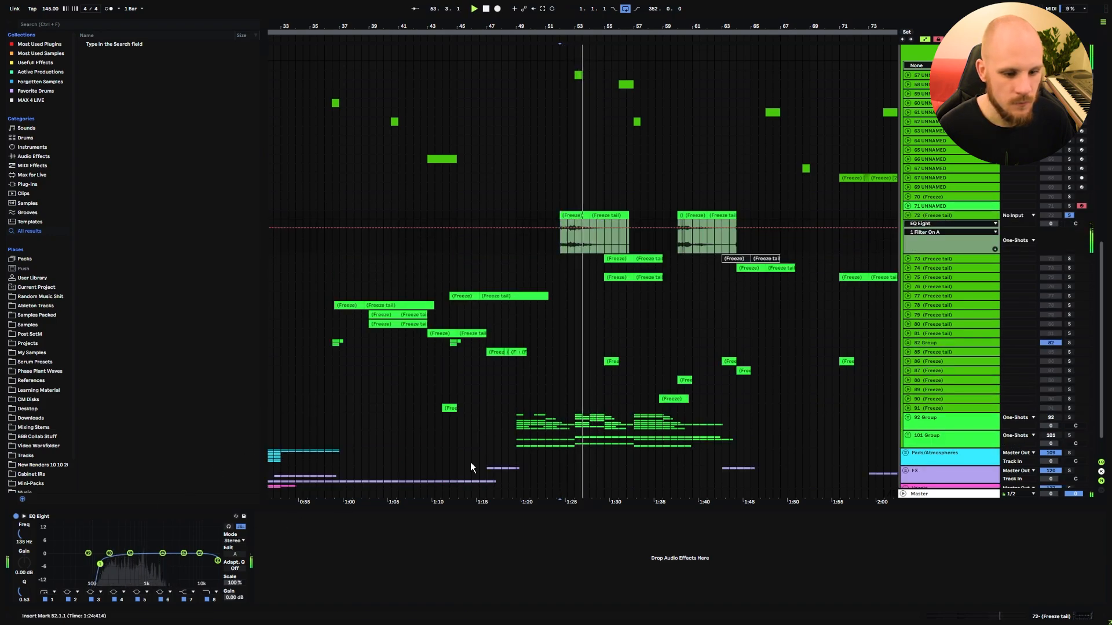
{"action": "left_click", "coordinate": [675, 237]}
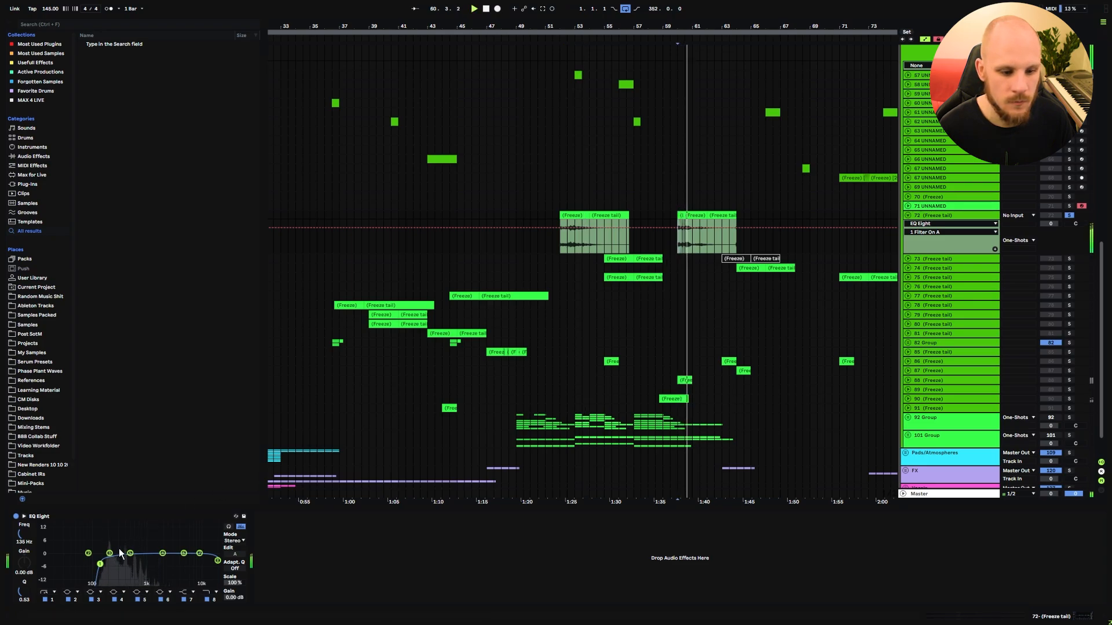
{"action": "left_click_drag", "start_coordinate": [100, 564], "coordinate": [114, 570]}
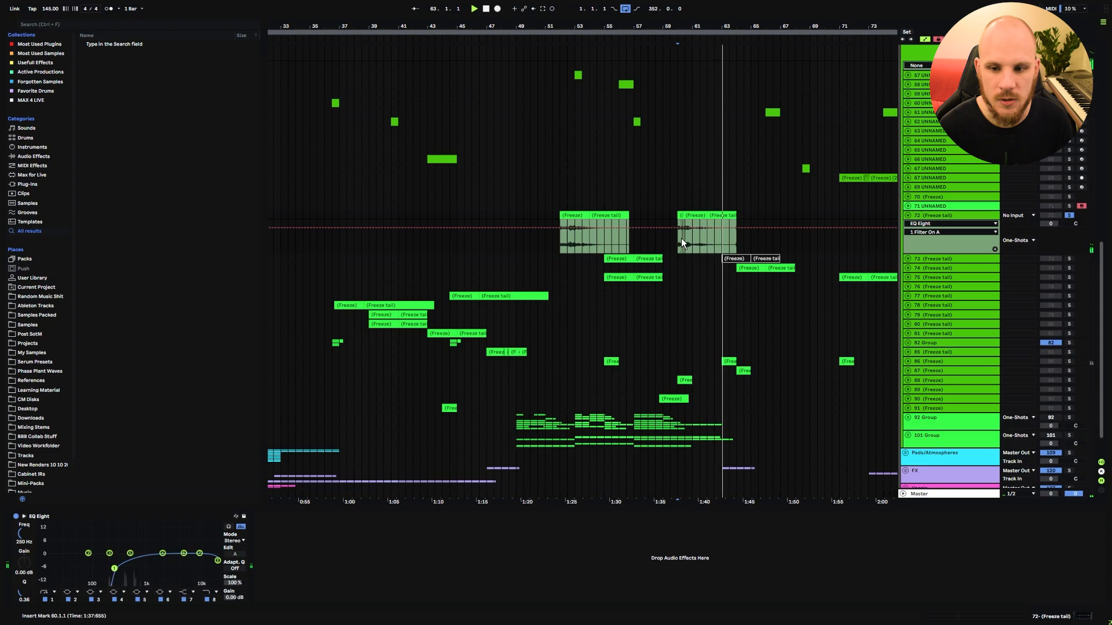
{"action": "key", "text": "space"}
{"action": "key", "text": "space"}
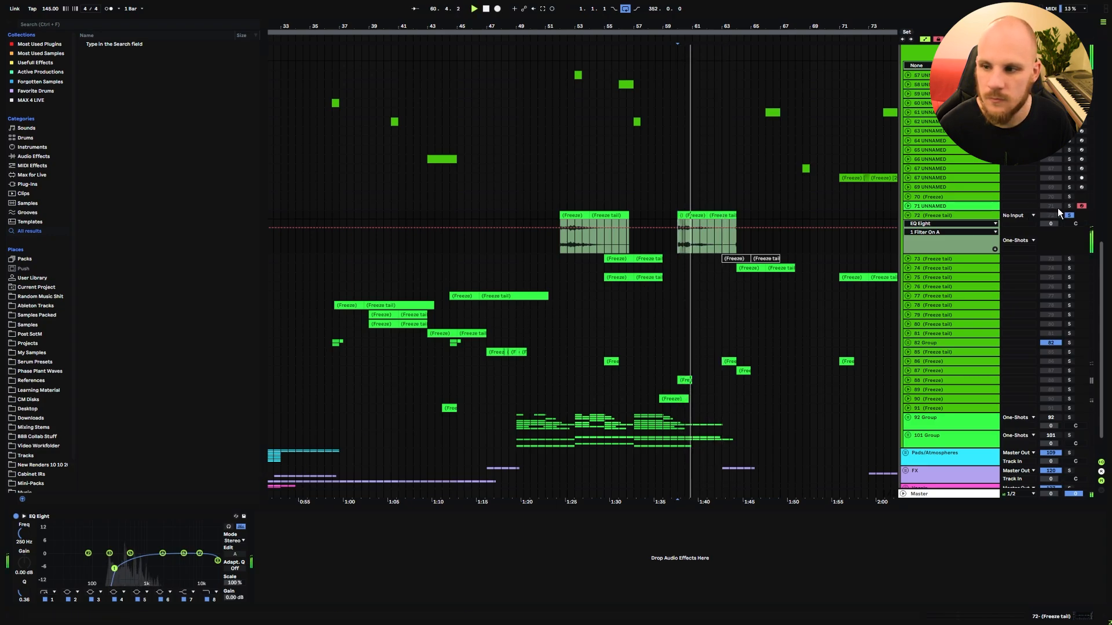
- Boost the upper mids with two EQ Eight bands, one at 3.03 kHz by 6.57 dB, and audition both clips
{"action": "left_click_drag", "start_coordinate": [163, 554], "coordinate": [161, 539]}
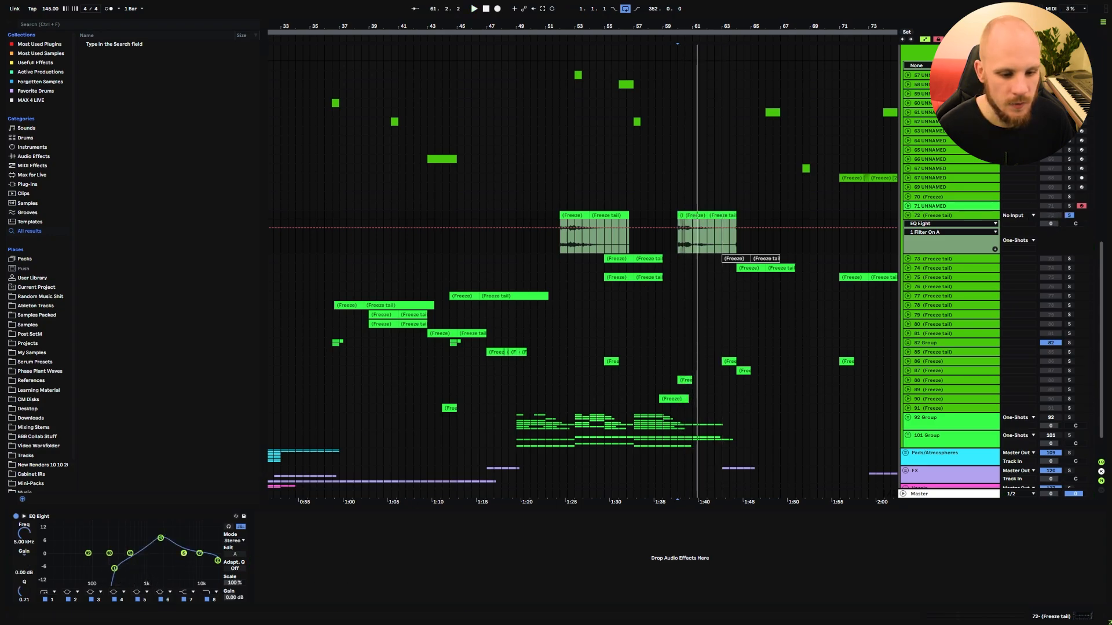
{"action": "key", "text": "space"}
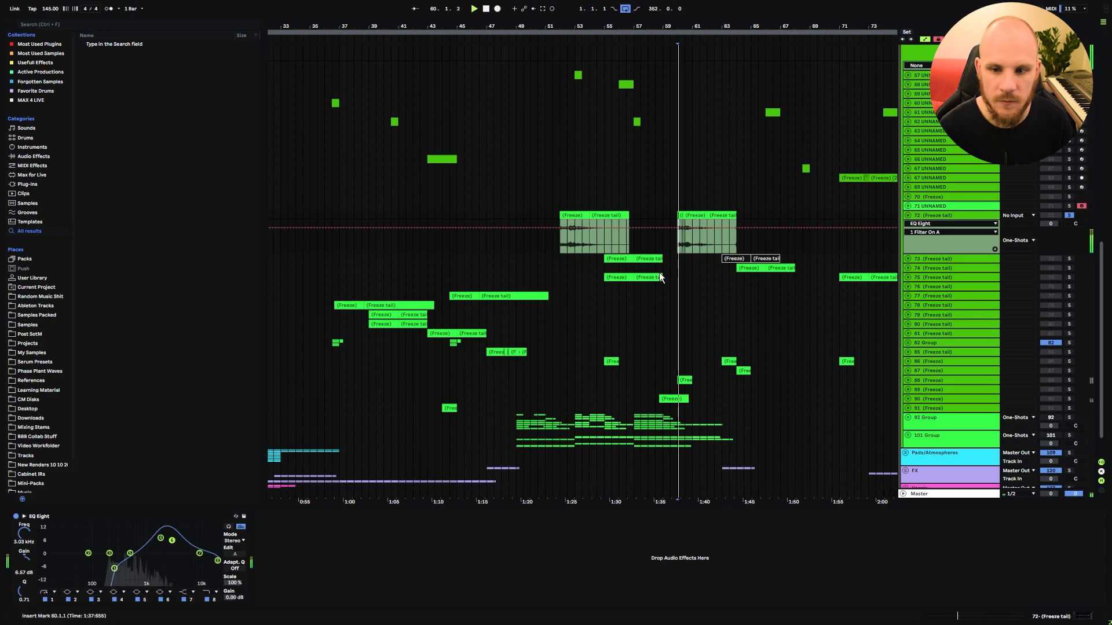
{"action": "left_click", "coordinate": [564, 241]}
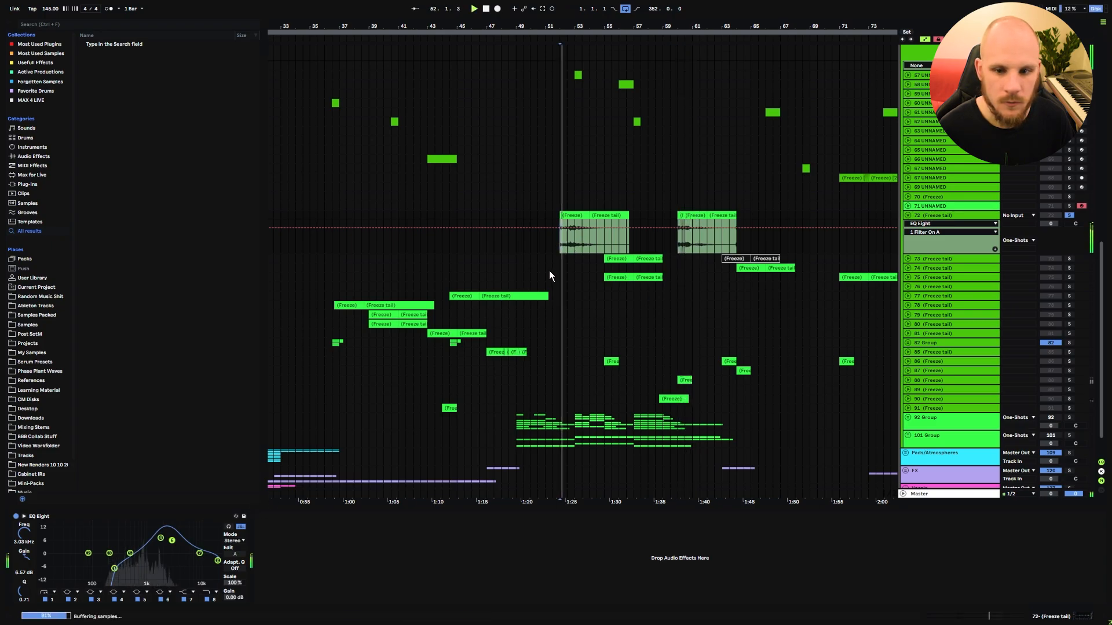
- Add Redux to track 72 ahead of the EQ Eight, set its rate to 7.11 kHz and audition the clip at bar 52
{"action": "right_click", "coordinate": [328, 569]}
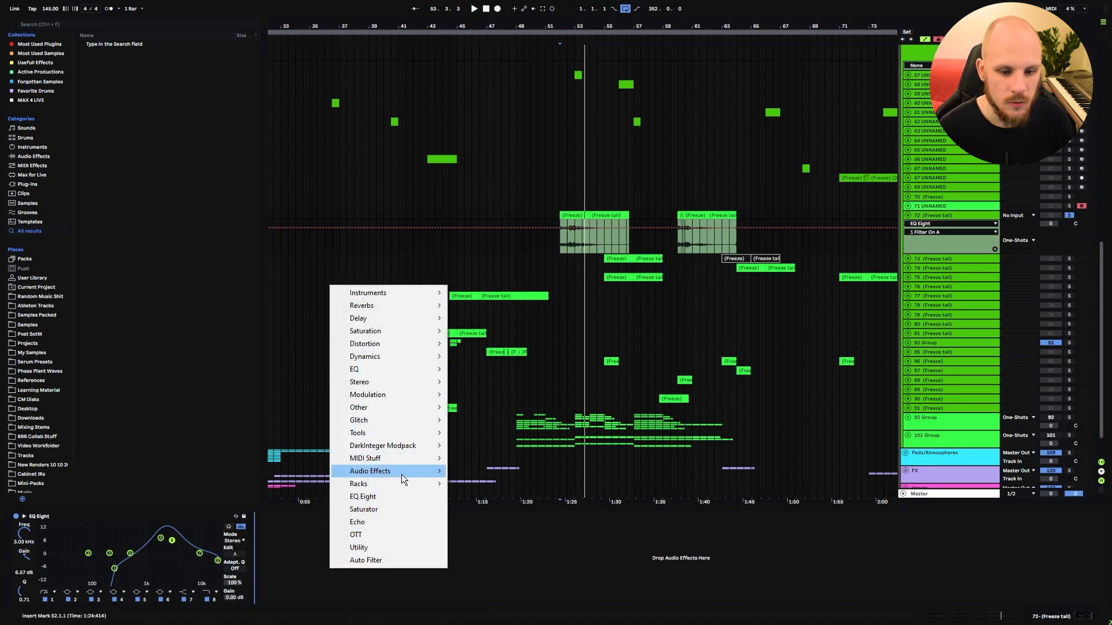
{"action": "mouse_move", "coordinate": [401, 476]}
{"action": "left_click", "coordinate": [473, 382]}
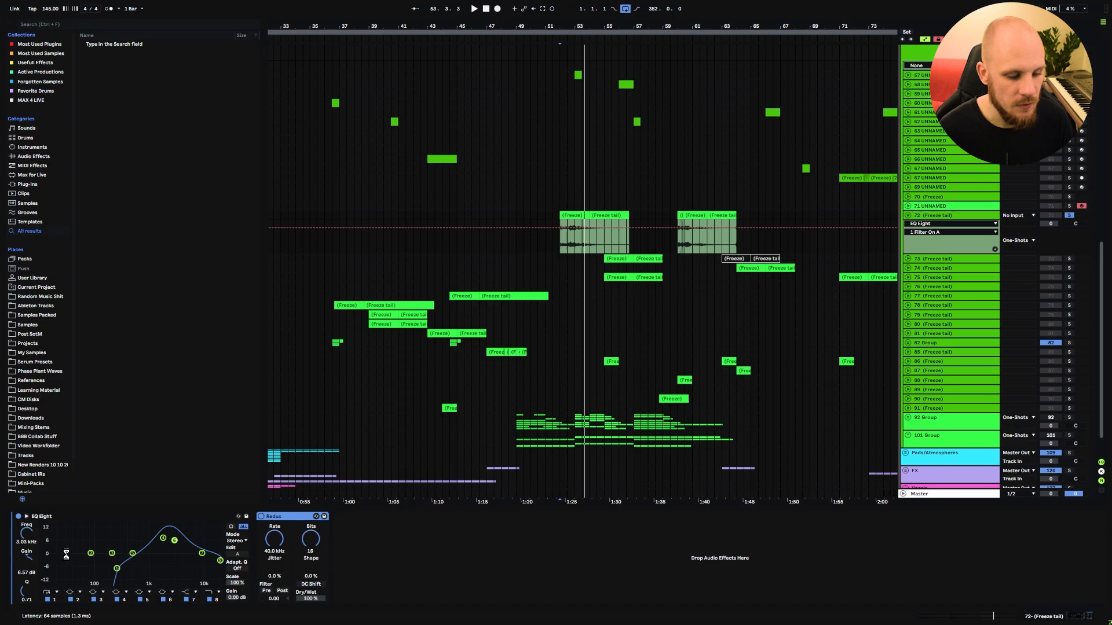
{"action": "left_click_drag", "start_coordinate": [37, 544], "coordinate": [37, 579]}
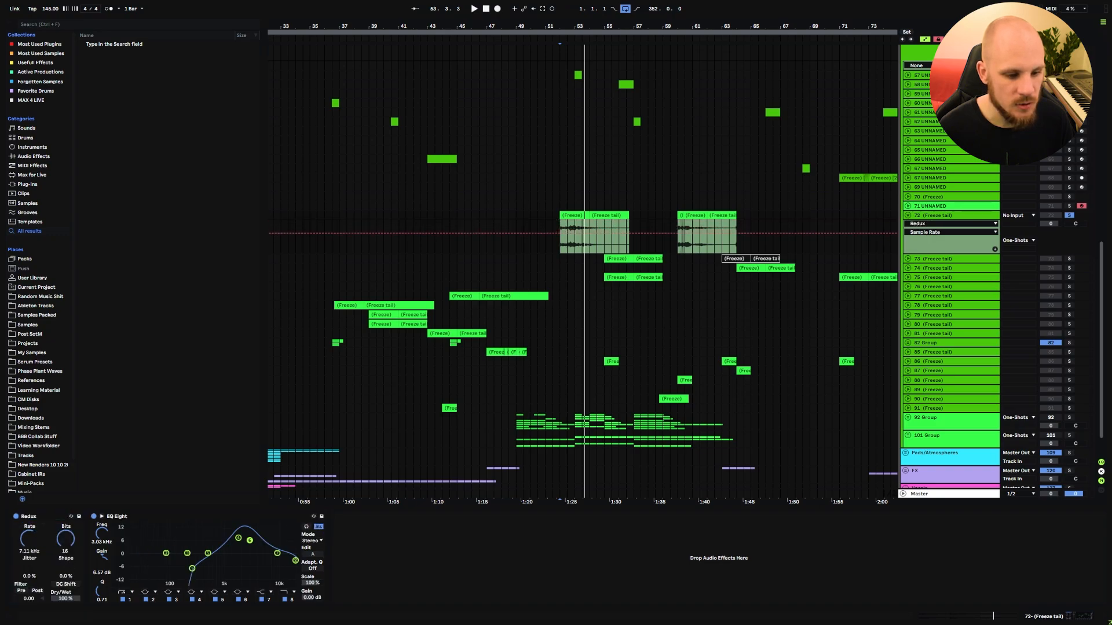
{"action": "key", "text": "space"}
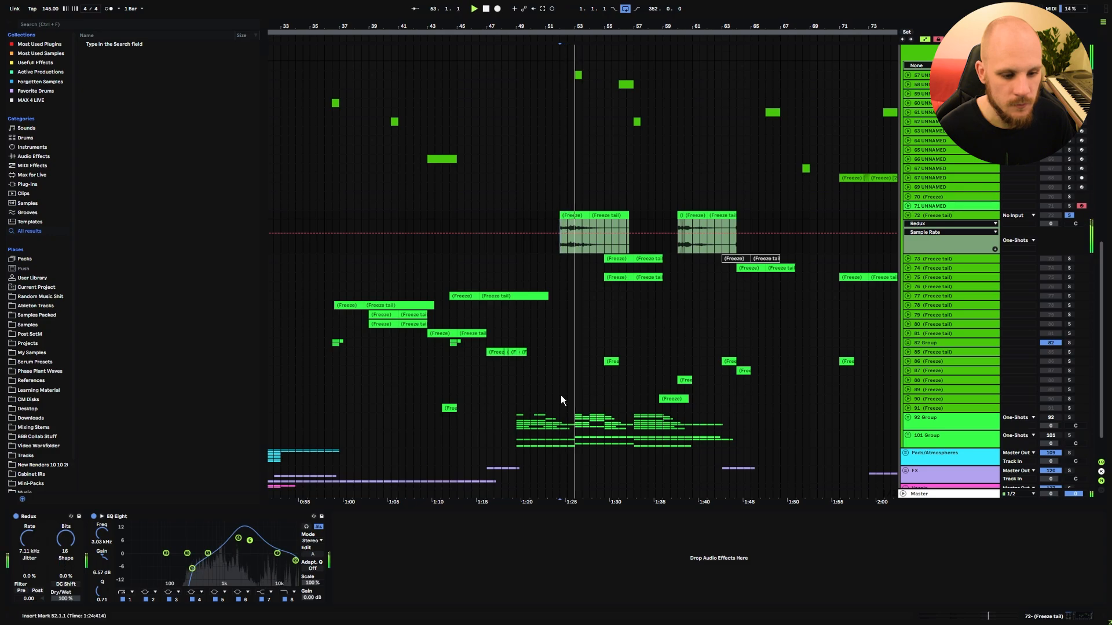
- Automate Redux's sample rate on track 72 with a dip ahead of the bar 60 clip and audition both clips
{"action": "left_click", "coordinate": [678, 248]}
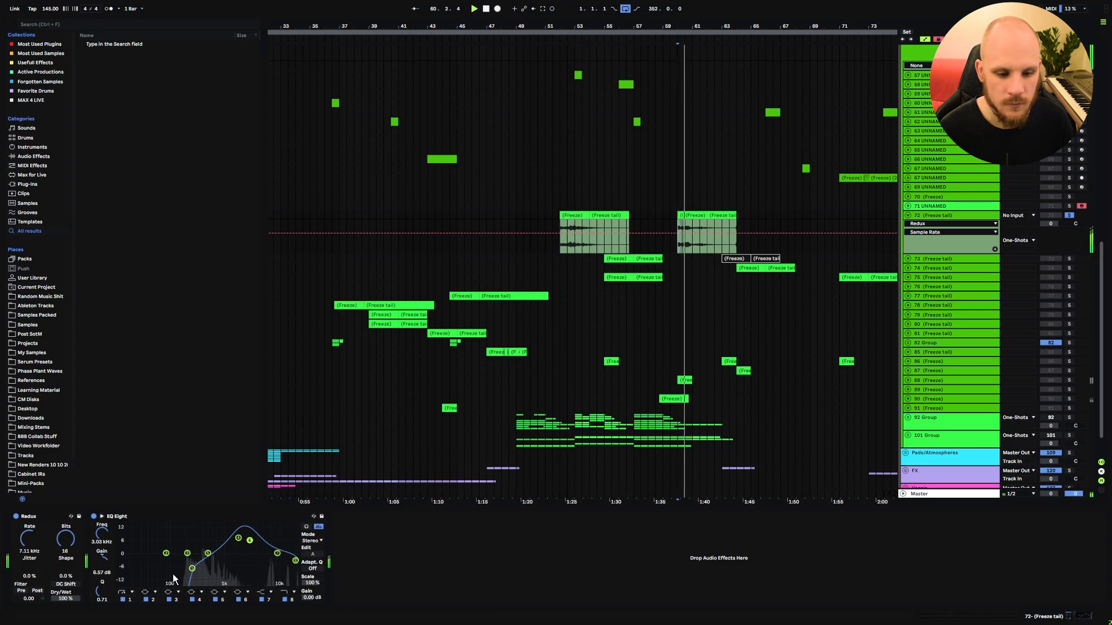
{"action": "left_click", "coordinate": [65, 599]}
{"action": "key", "text": "space"}
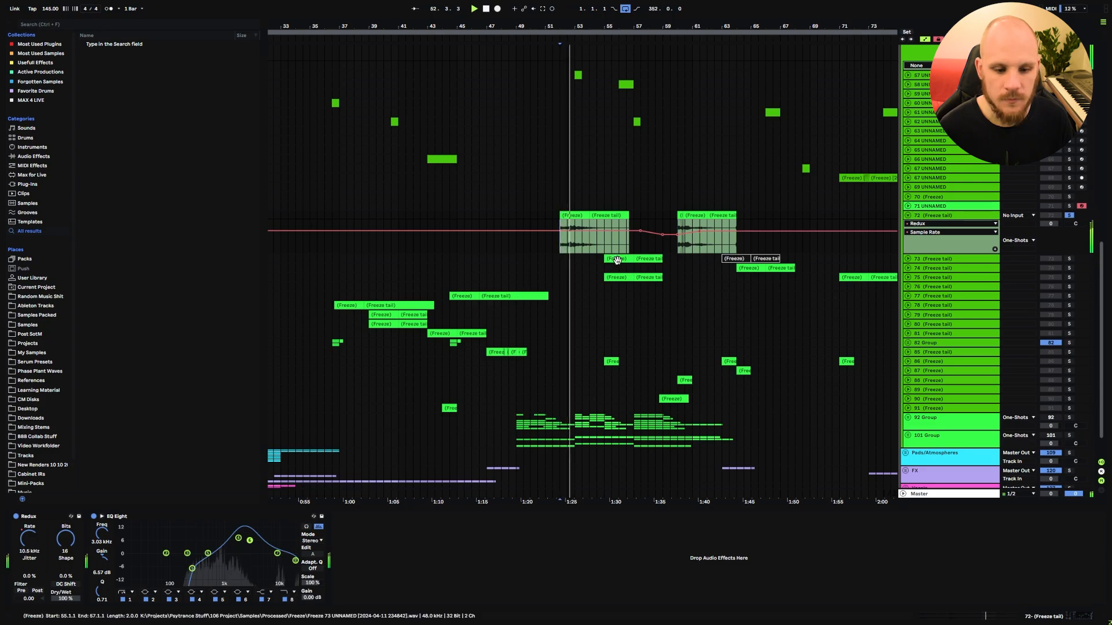
{"action": "left_click", "coordinate": [678, 249]}
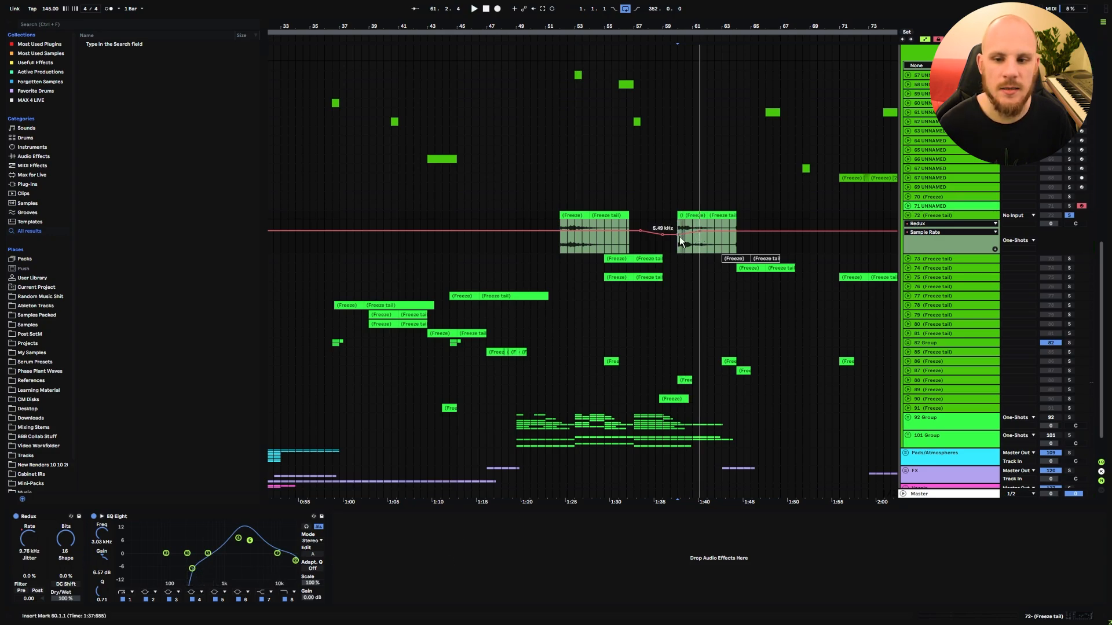
- Add MStereoSpread after track 72's EQ Eight, raise its spread, set the spectral generator to 41 bands and audition the bar 60 clip
{"action": "right_click", "coordinate": [378, 565]}
{"action": "mouse_move", "coordinate": [481, 379]}
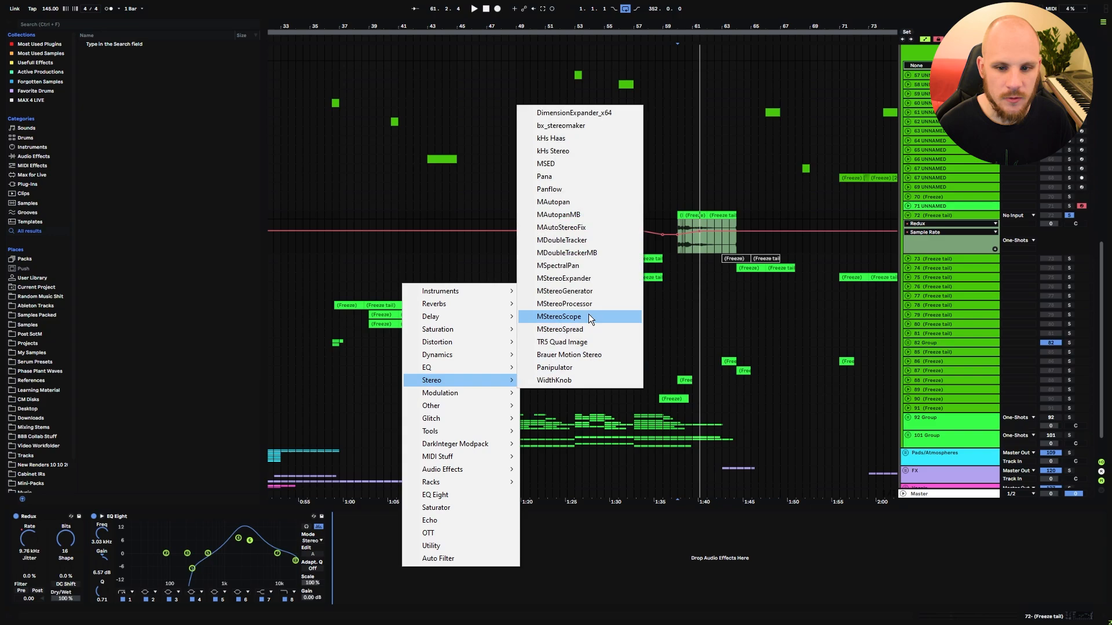
{"action": "left_click", "coordinate": [585, 329]}
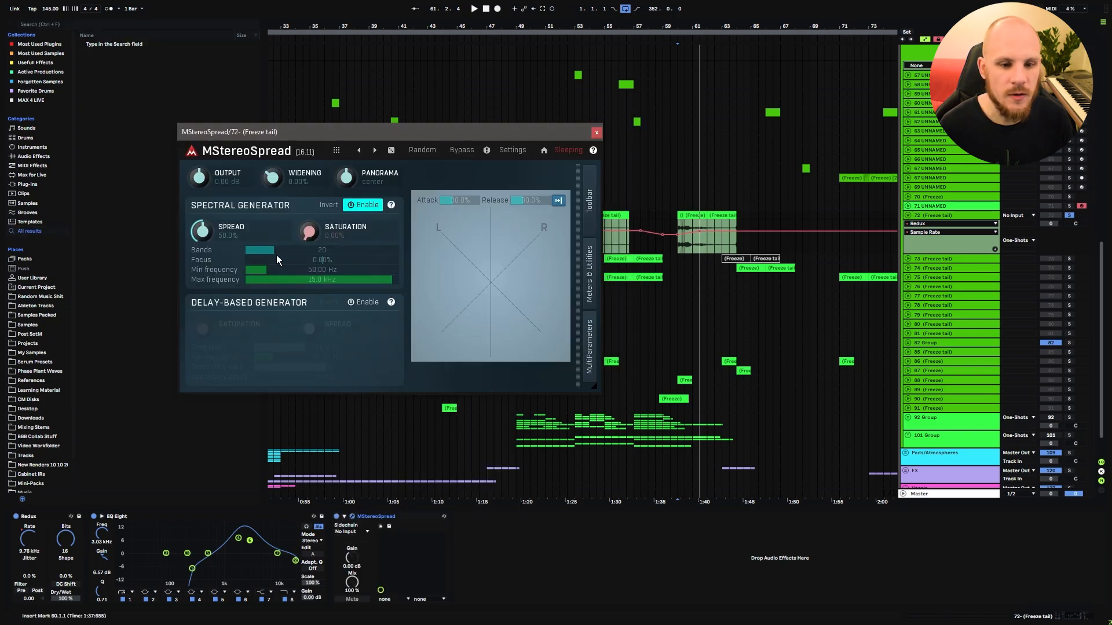
{"action": "left_click_drag", "start_coordinate": [208, 236], "coordinate": [372, 253]}
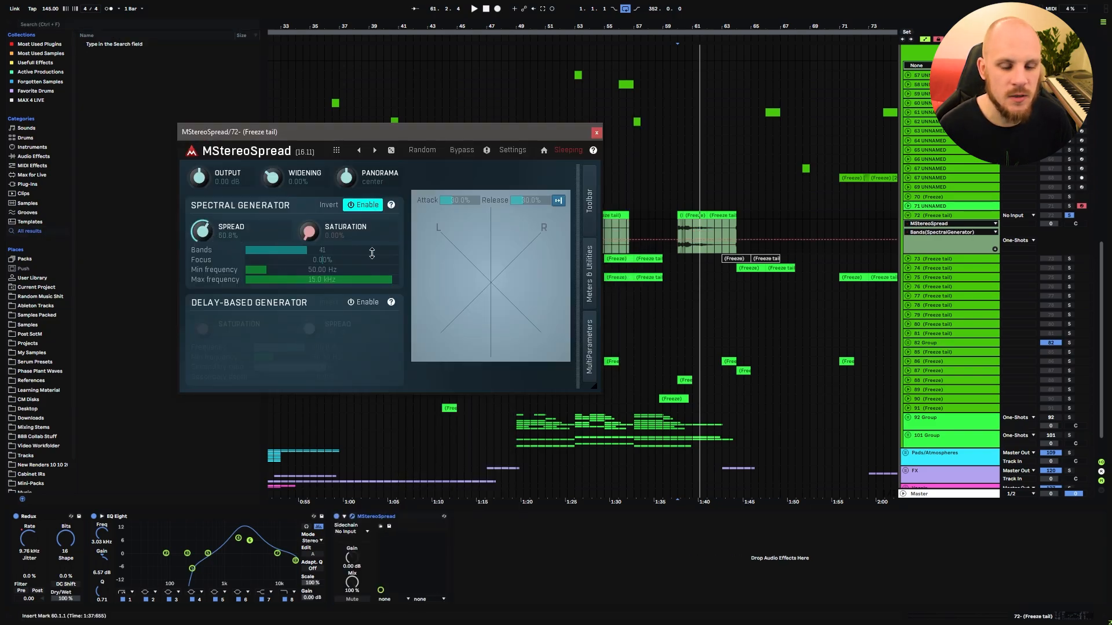
{"action": "left_click", "coordinate": [597, 133]}
{"action": "key", "text": "space"}
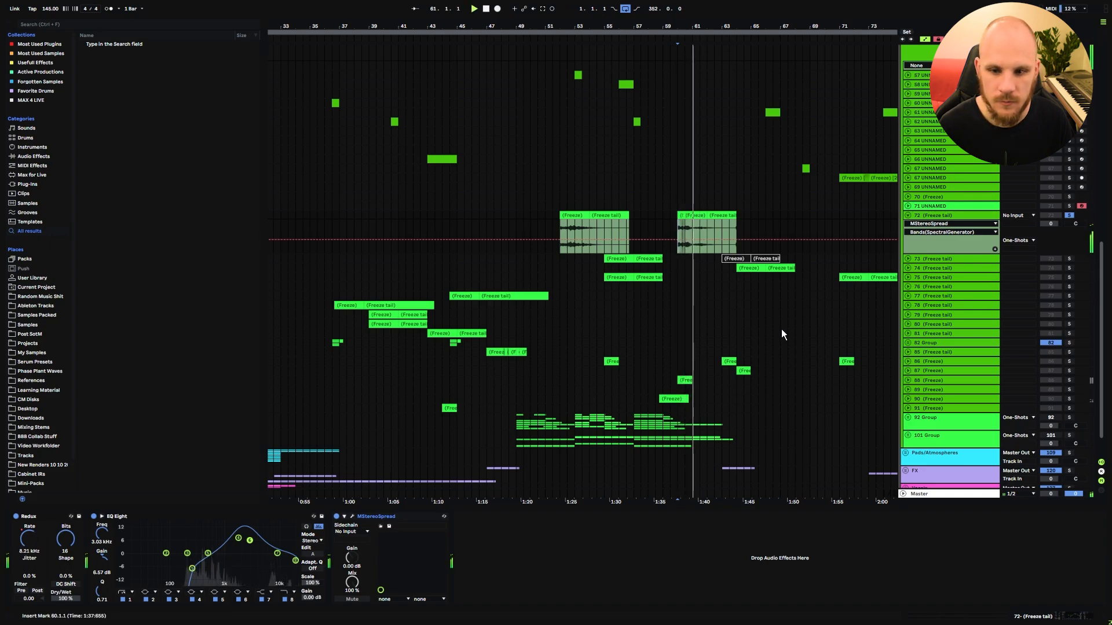
{"action": "left_click", "coordinate": [943, 214]}
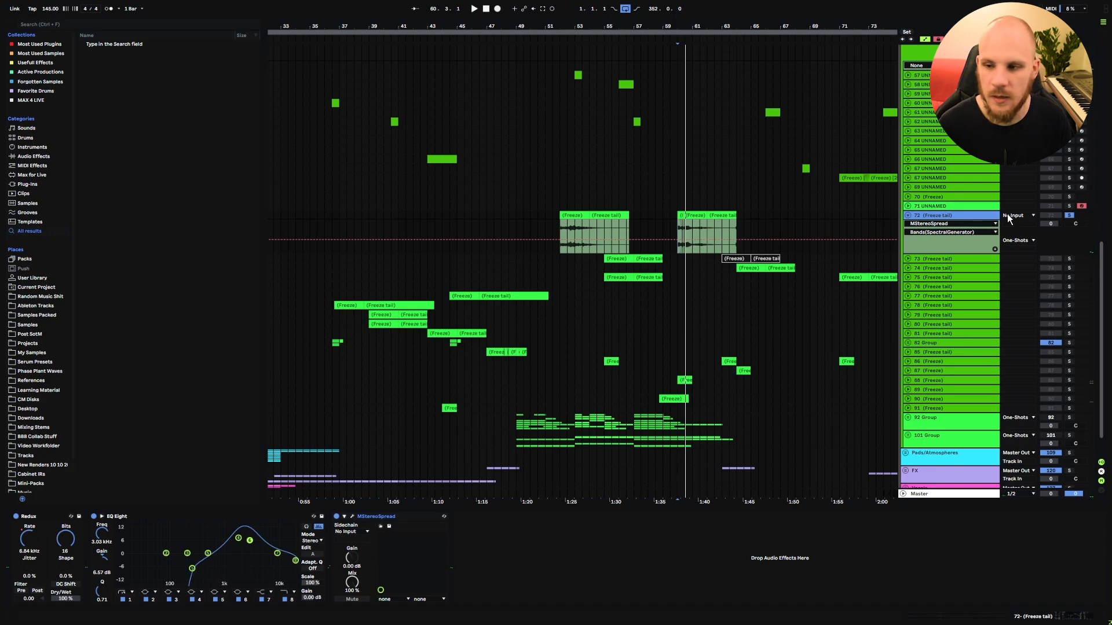
- Unsolo and collapse track 72, then expand and solo track 73 and play its clips from bar 55
{"action": "left_click", "coordinate": [1068, 216]}
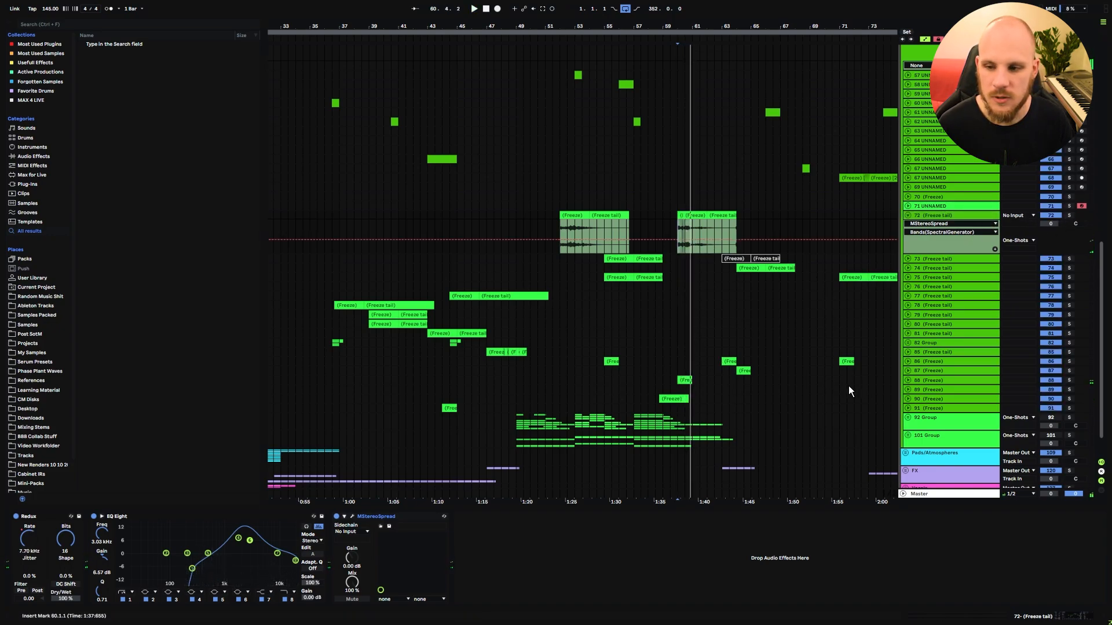
{"action": "left_click", "coordinate": [907, 216]}
{"action": "left_click", "coordinate": [908, 225]}
{"action": "left_click", "coordinate": [605, 238]}
{"action": "key", "text": "s"}
{"action": "key", "text": "space"}
- Add an EQ Eight to track 73 and enable its first band as a low cut at about 71 Hz
{"action": "left_click", "coordinate": [932, 224]}
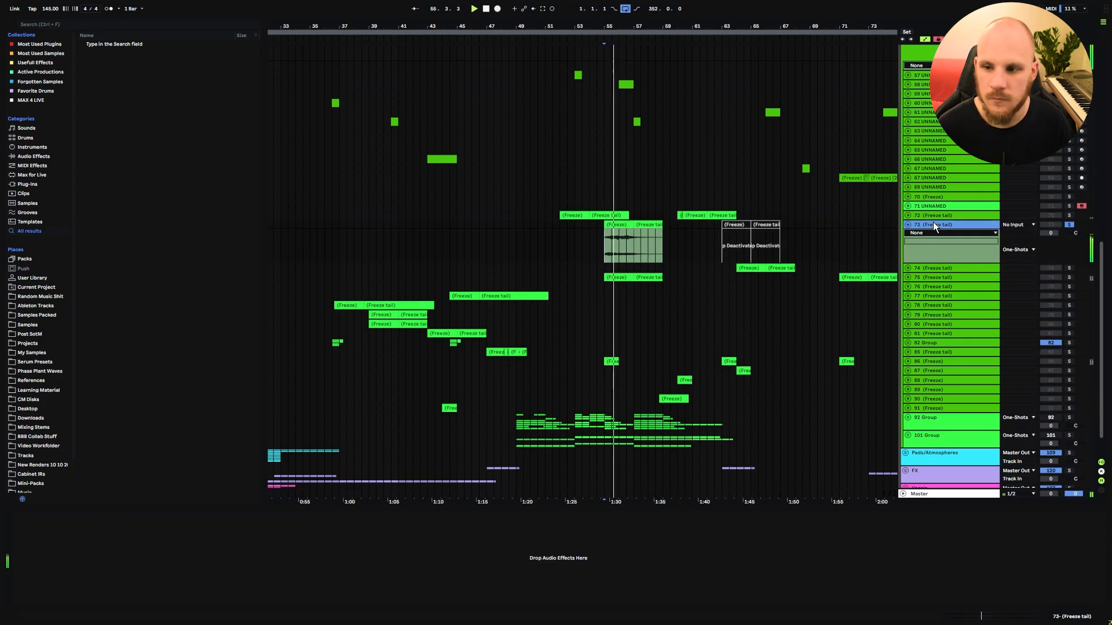
{"action": "right_click", "coordinate": [502, 546]}
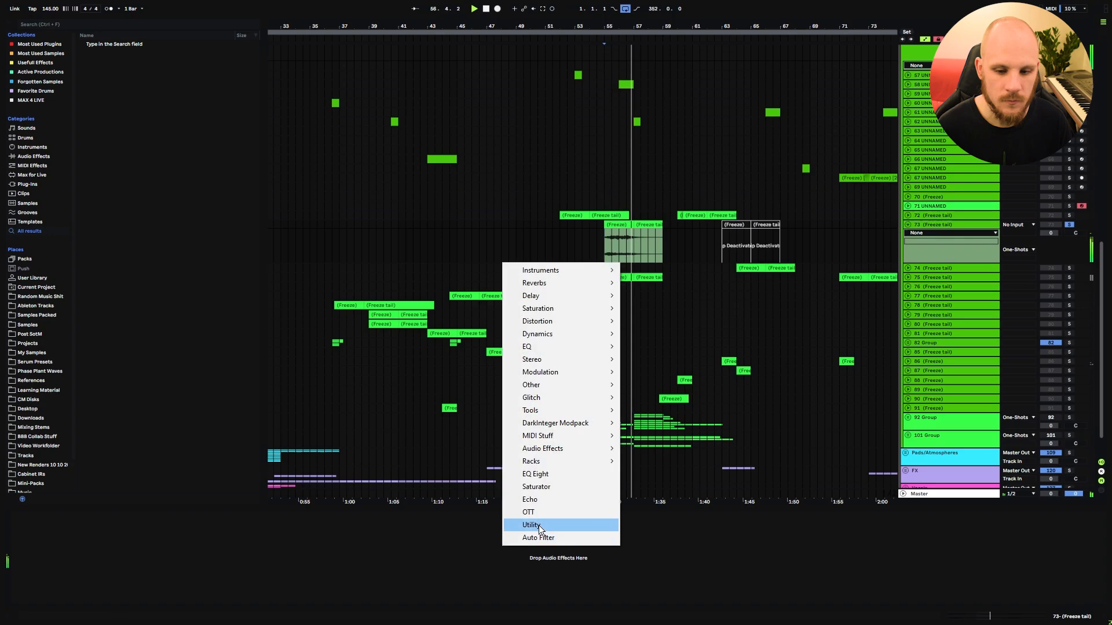
{"action": "left_click", "coordinate": [545, 475]}
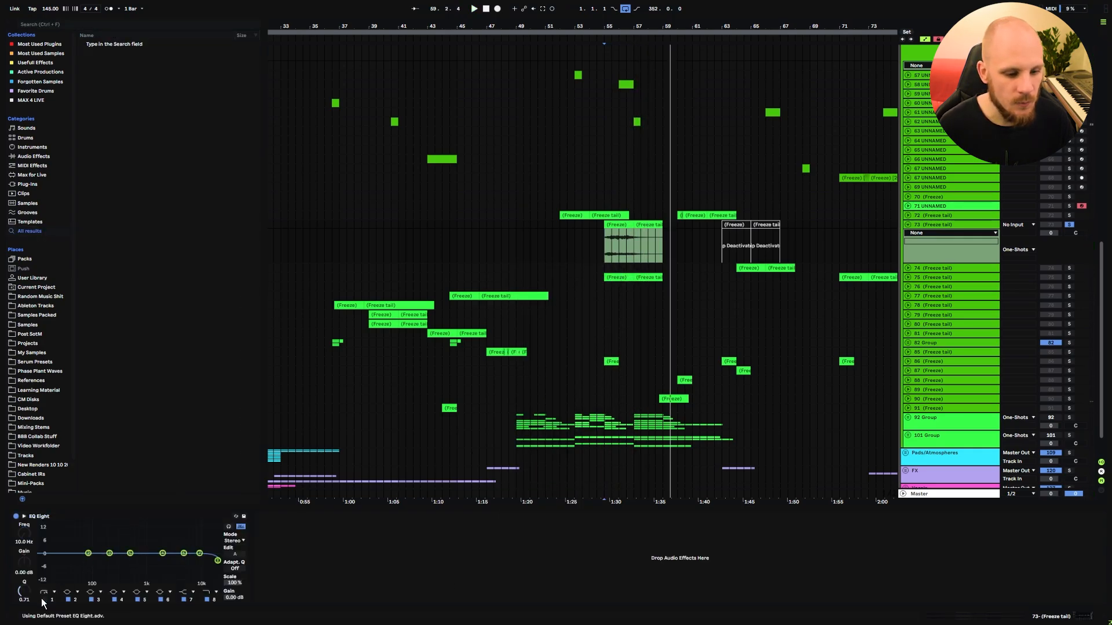
{"action": "left_click", "coordinate": [43, 600]}
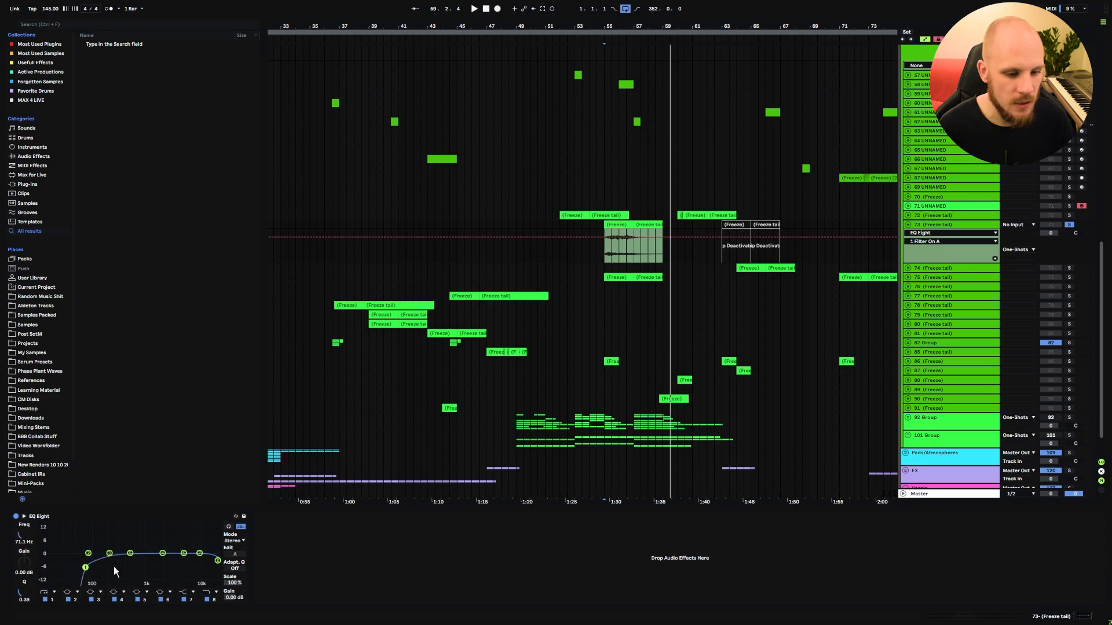
- Boost track 73's EQ by about 10.3 dB near 3.37 kHz and raise the low cut to about 160 Hz during playback
{"action": "left_click", "coordinate": [603, 249]}
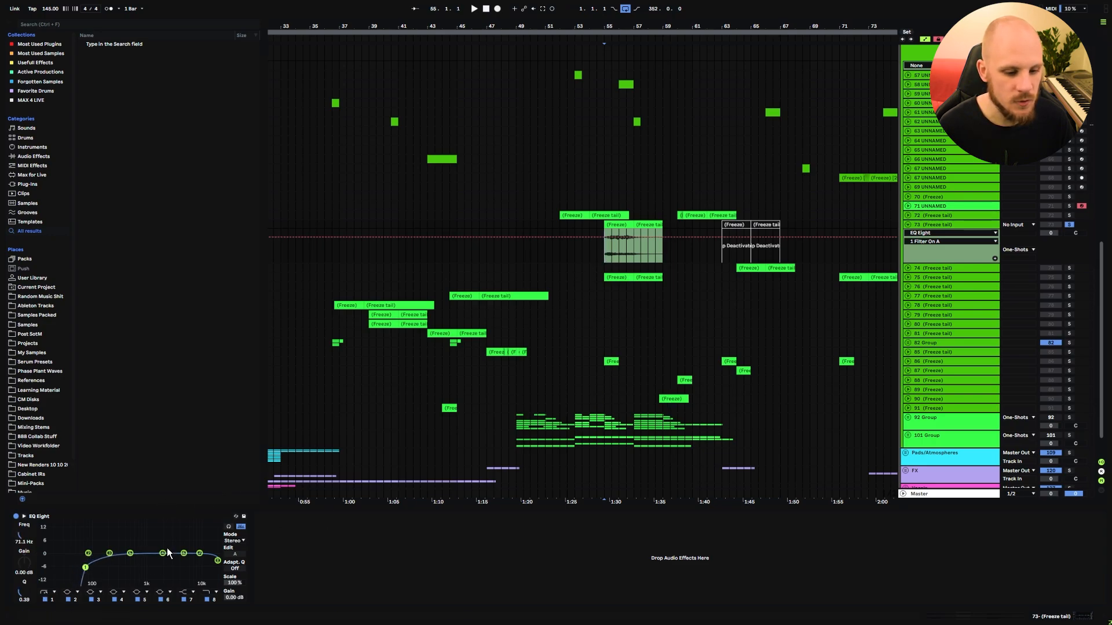
{"action": "key", "text": "space"}
{"action": "left_click_drag", "start_coordinate": [163, 553], "coordinate": [174, 533]}
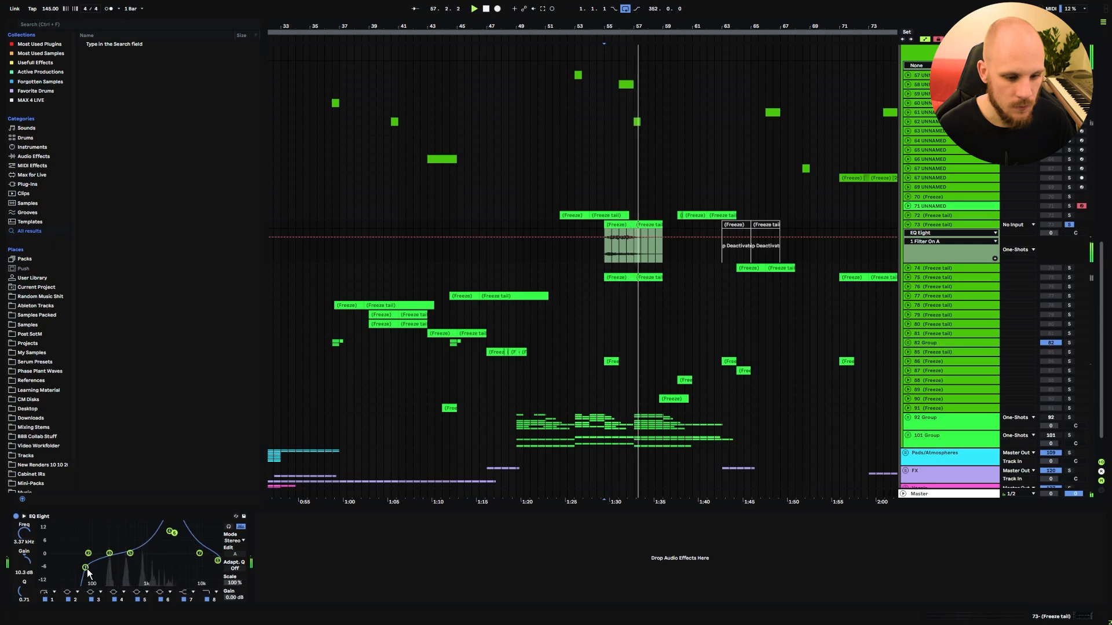
{"action": "left_click_drag", "start_coordinate": [86, 568], "coordinate": [104, 569]}
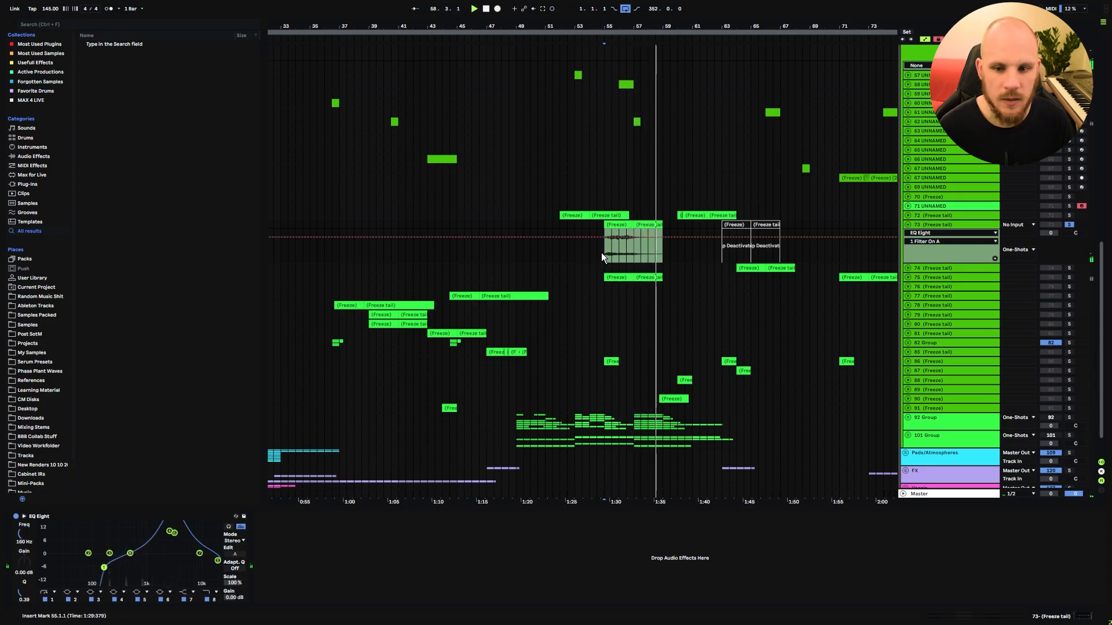
- Fade in the first clip on track 73 across its length, then audition it from bar 55 and unsolo the track
{"action": "left_click", "coordinate": [614, 225]}
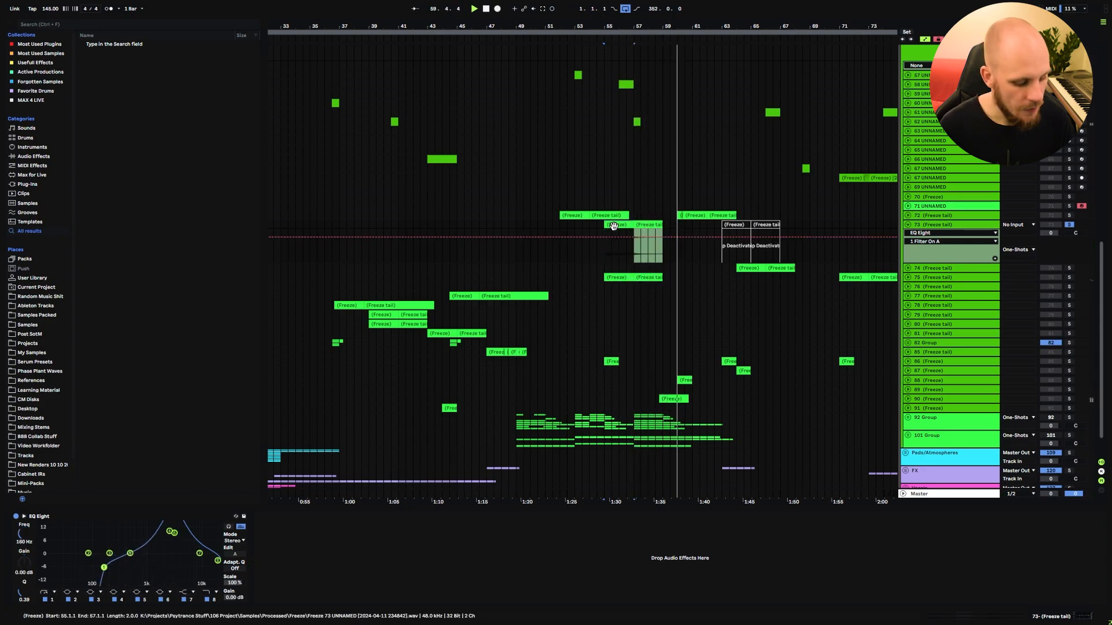
{"action": "left_click_drag", "start_coordinate": [604, 231], "coordinate": [638, 238]}
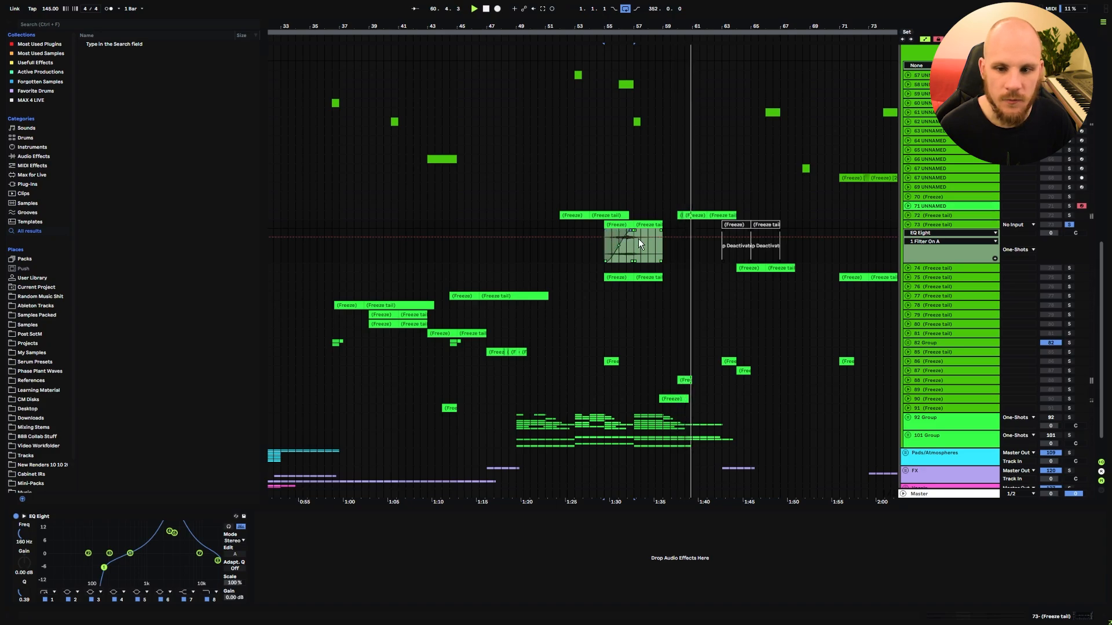
{"action": "left_click", "coordinate": [603, 248]}
{"action": "key", "text": "space"}
{"action": "key", "text": "space"}
{"action": "left_click", "coordinate": [1068, 226]}
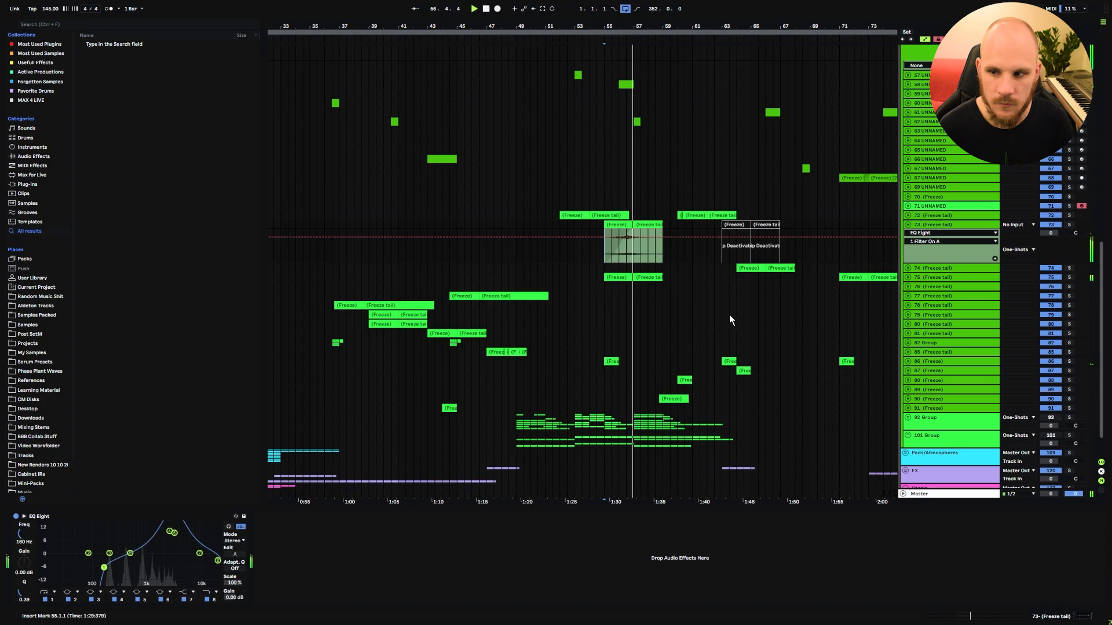
- Expand and solo track 74, add an EQ Eight with a low cut at about 89 Hz, and play it back
{"action": "left_click", "coordinate": [907, 268]}
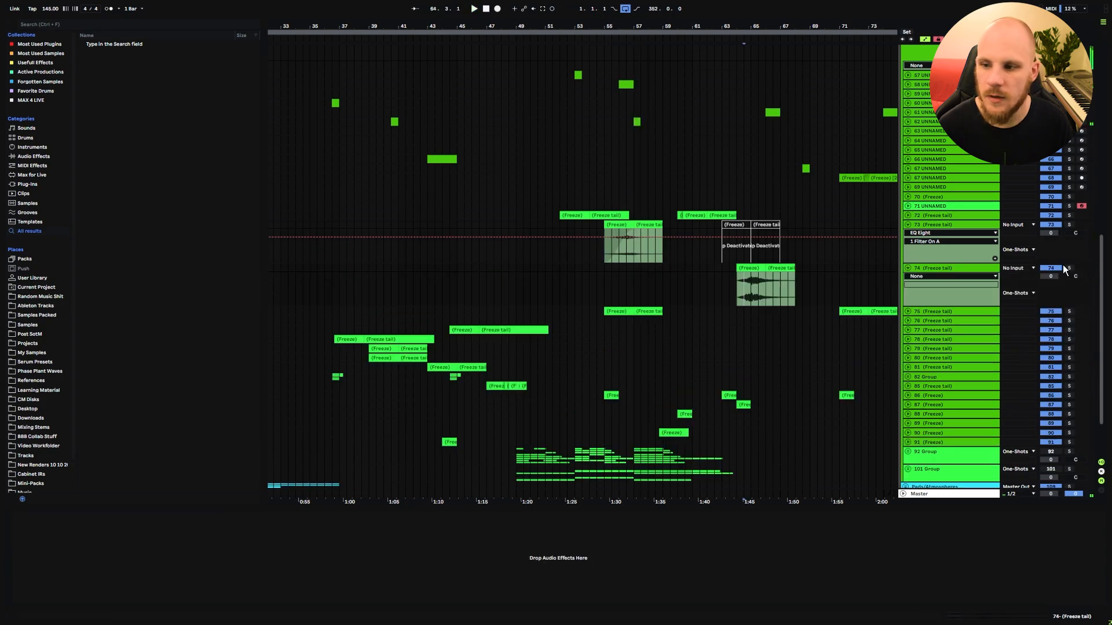
{"action": "key", "text": "space"}
{"action": "left_click", "coordinate": [1069, 268]}
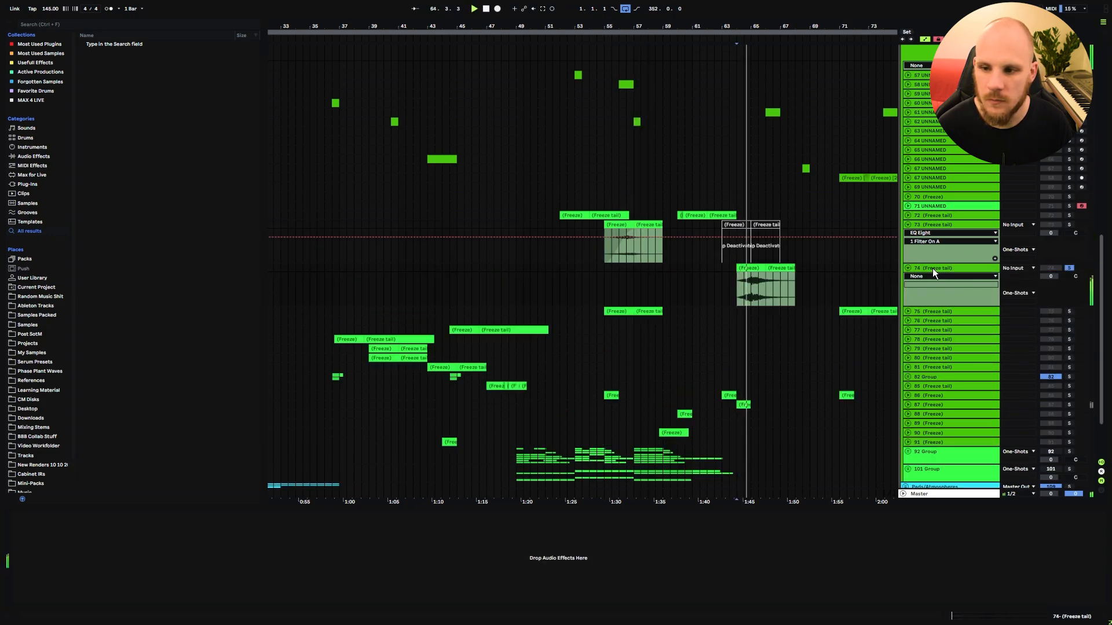
{"action": "right_click", "coordinate": [375, 572]}
{"action": "left_click", "coordinate": [425, 501]}
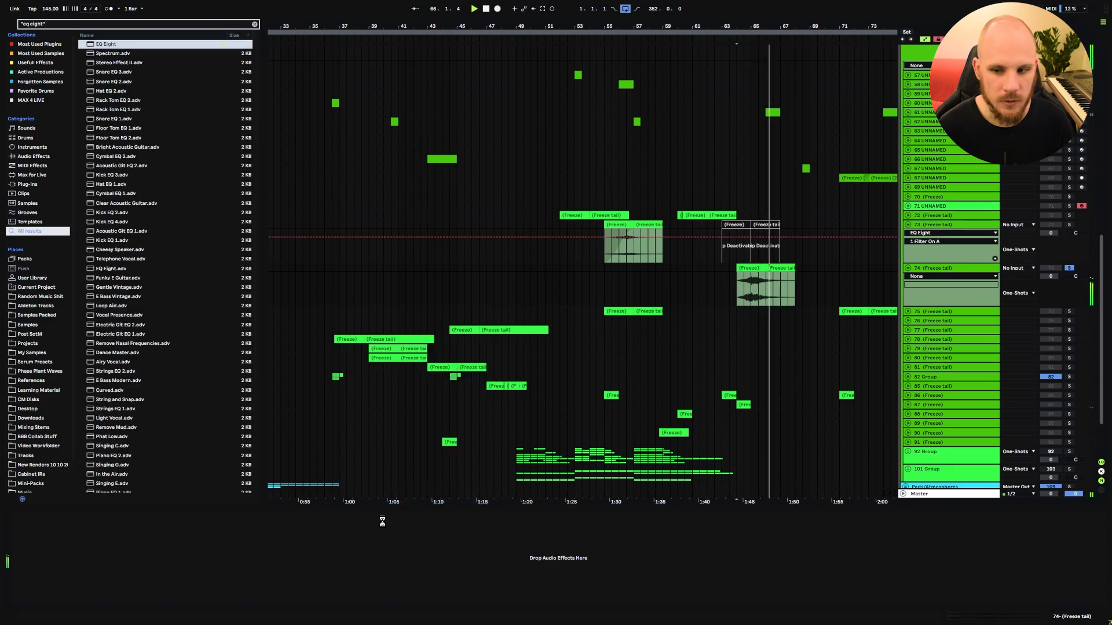
{"action": "left_click", "coordinate": [738, 294]}
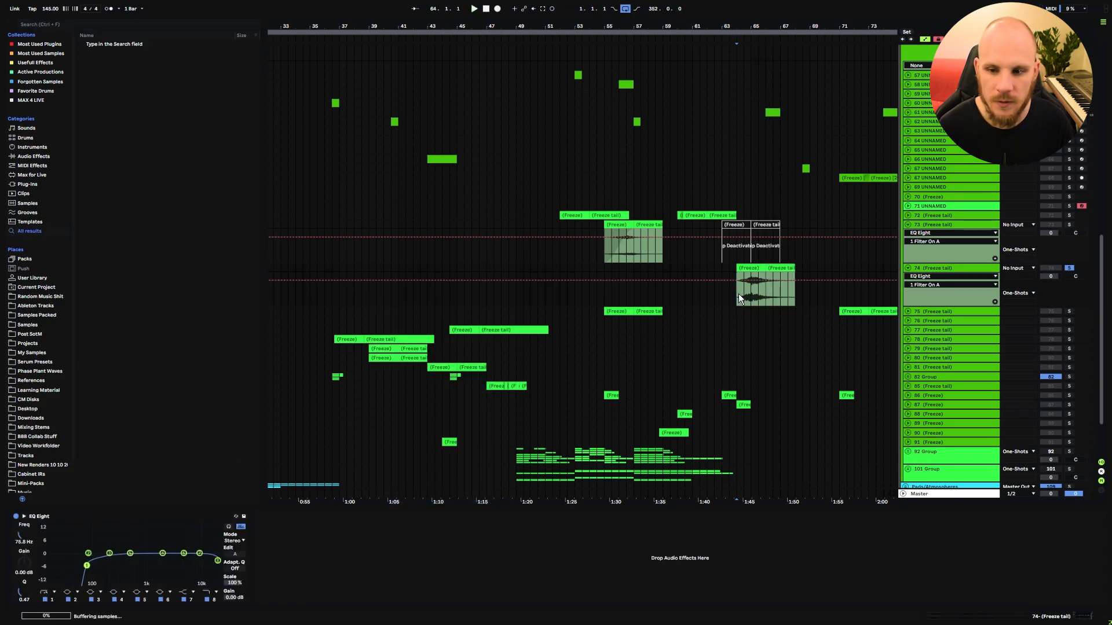
{"action": "key", "text": "space"}
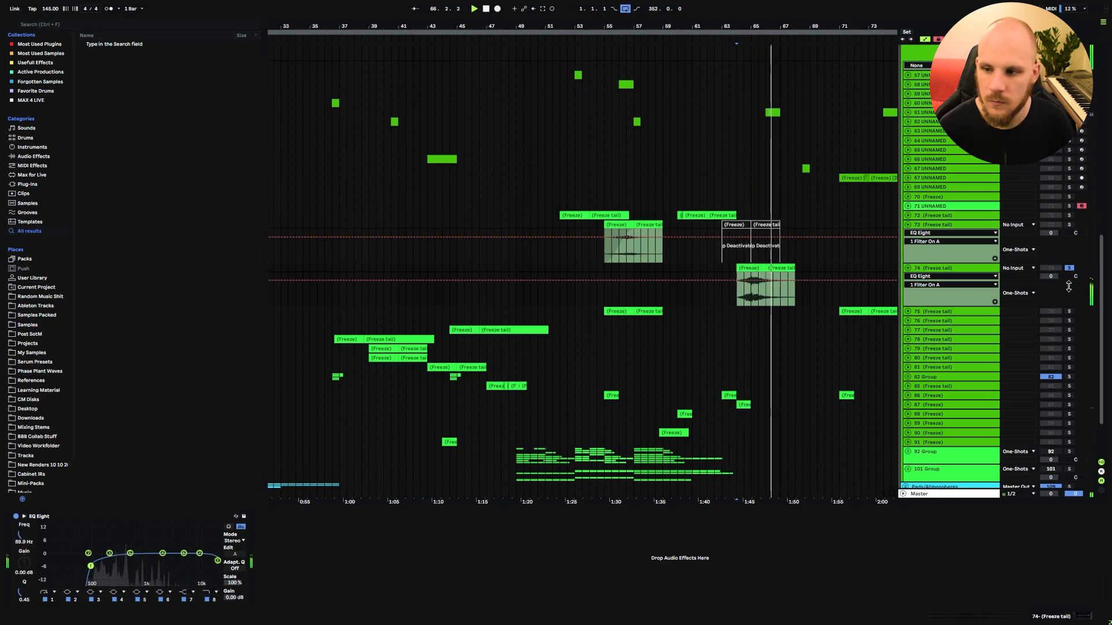
- Lower track 74's volume to -6.6 dB, hear it in the full mix, and collapse tracks 73 and 74
{"action": "left_click_drag", "start_coordinate": [1062, 276], "coordinate": [1063, 274]}
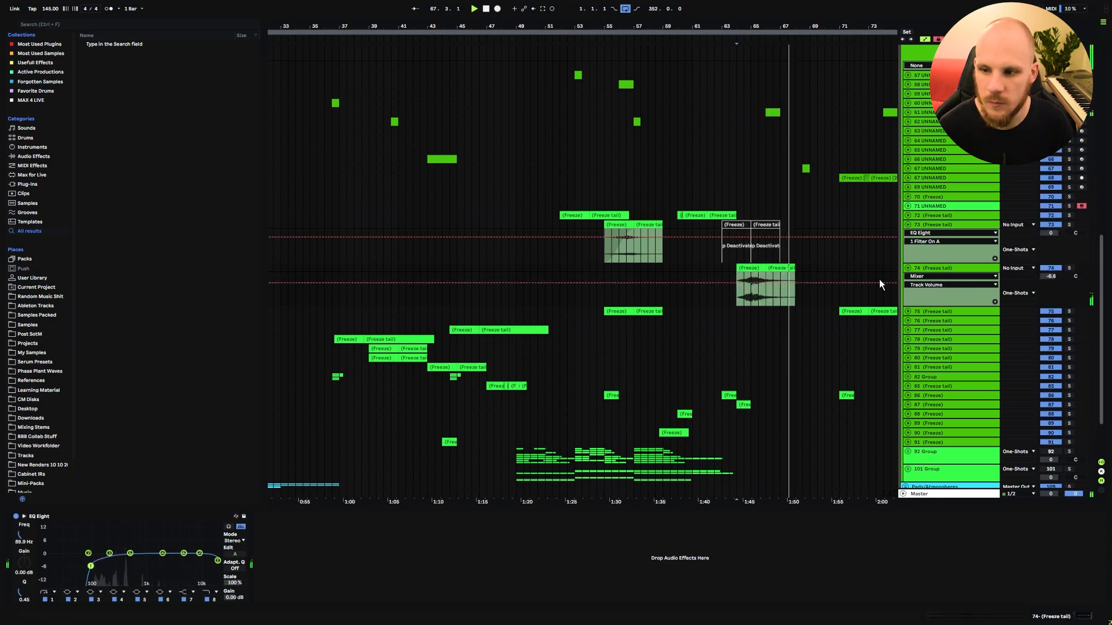
{"action": "left_click", "coordinate": [886, 407]}
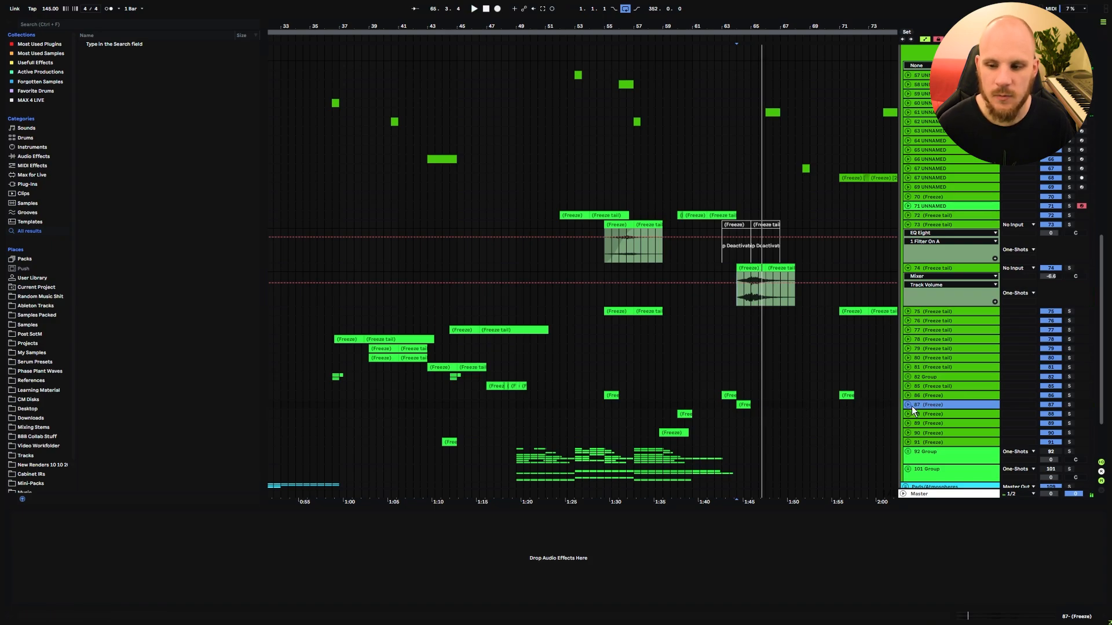
{"action": "left_click", "coordinate": [908, 225]}
{"action": "left_click", "coordinate": [907, 234]}
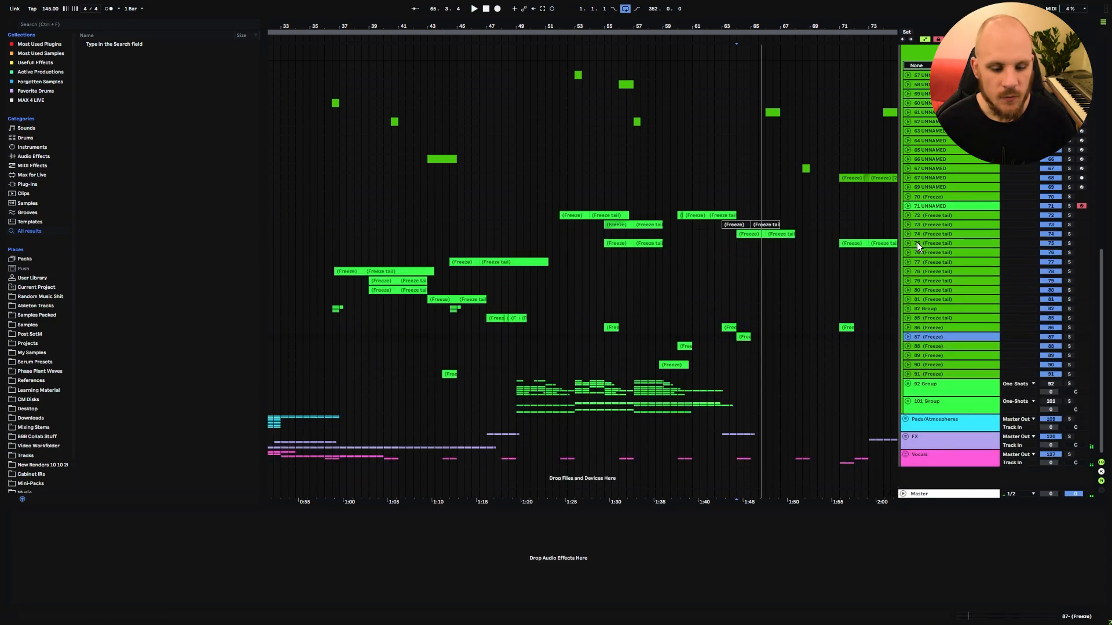
- Solo track 76 and add an EQ Eight with its first band as a low cut at about 255 Hz
{"action": "left_click", "coordinate": [922, 242]}
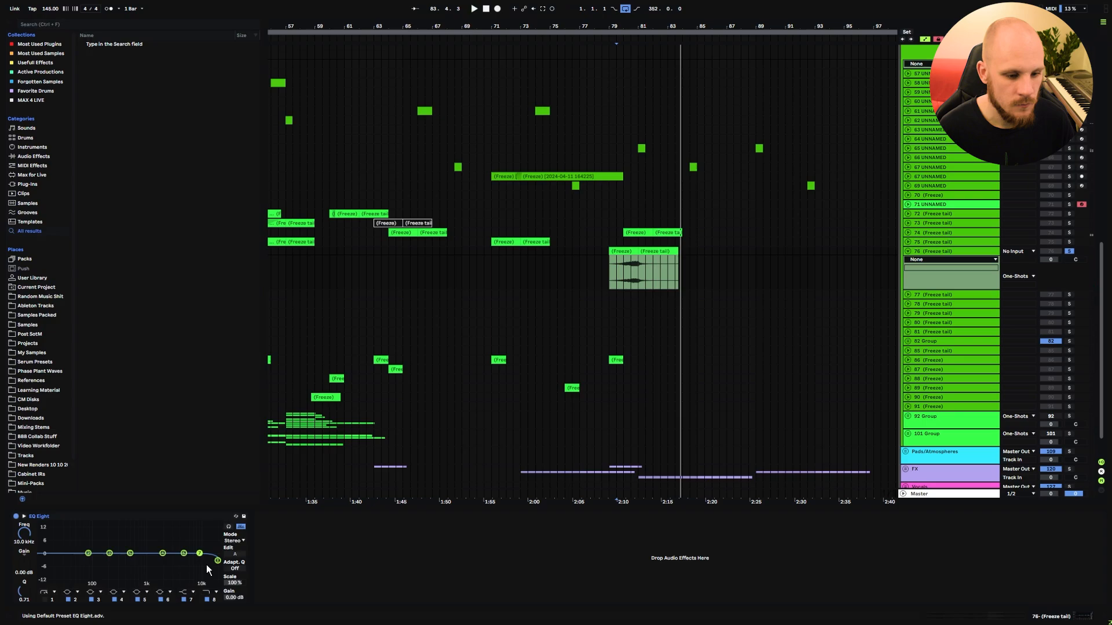
{"action": "key", "text": "space"}
{"action": "left_click", "coordinate": [45, 600]}
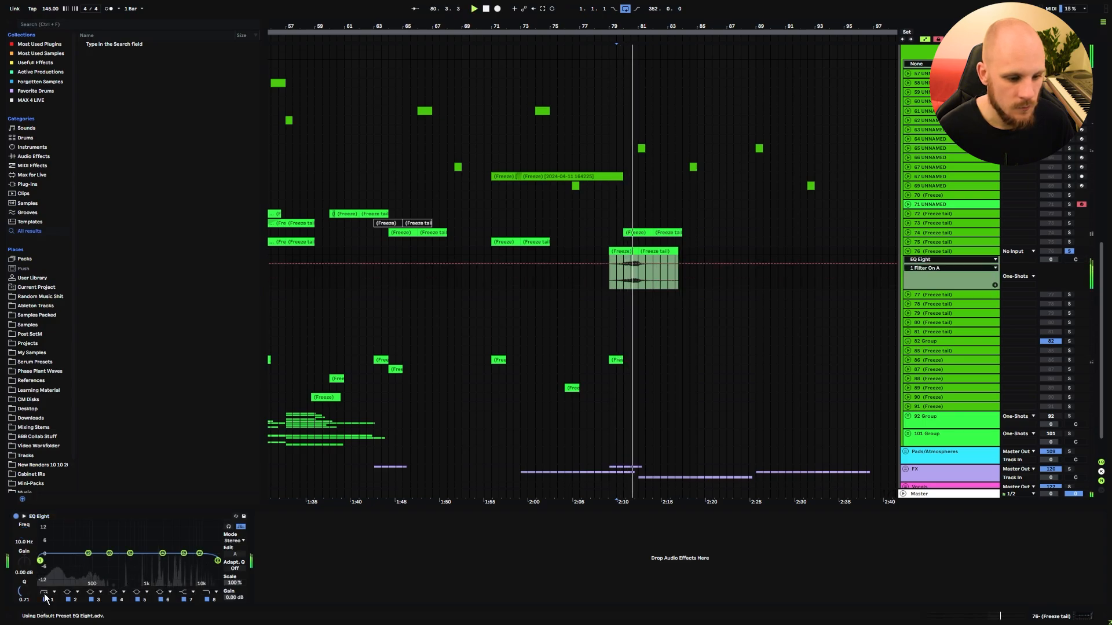
{"action": "left_click", "coordinate": [40, 560]}
{"action": "left_click_drag", "start_coordinate": [40, 560], "coordinate": [115, 560]}
- Add MTurboReverb with the Cathedral reverb to track 76 after the EQ and play the result
{"action": "key", "text": "space"}
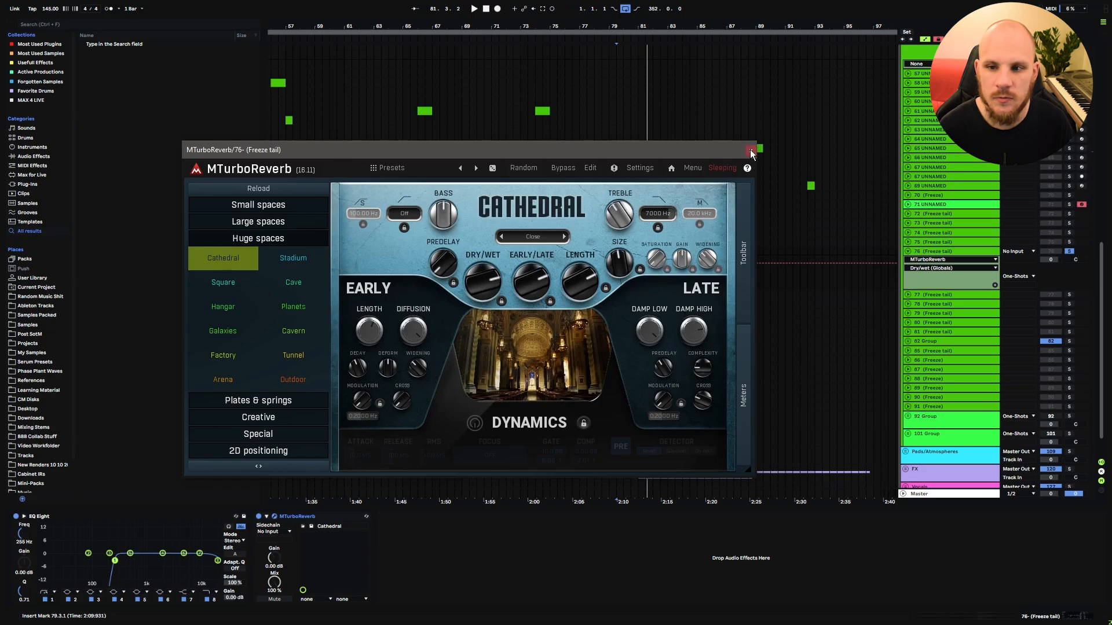
{"action": "left_click", "coordinate": [750, 152]}
{"action": "key", "text": "space"}
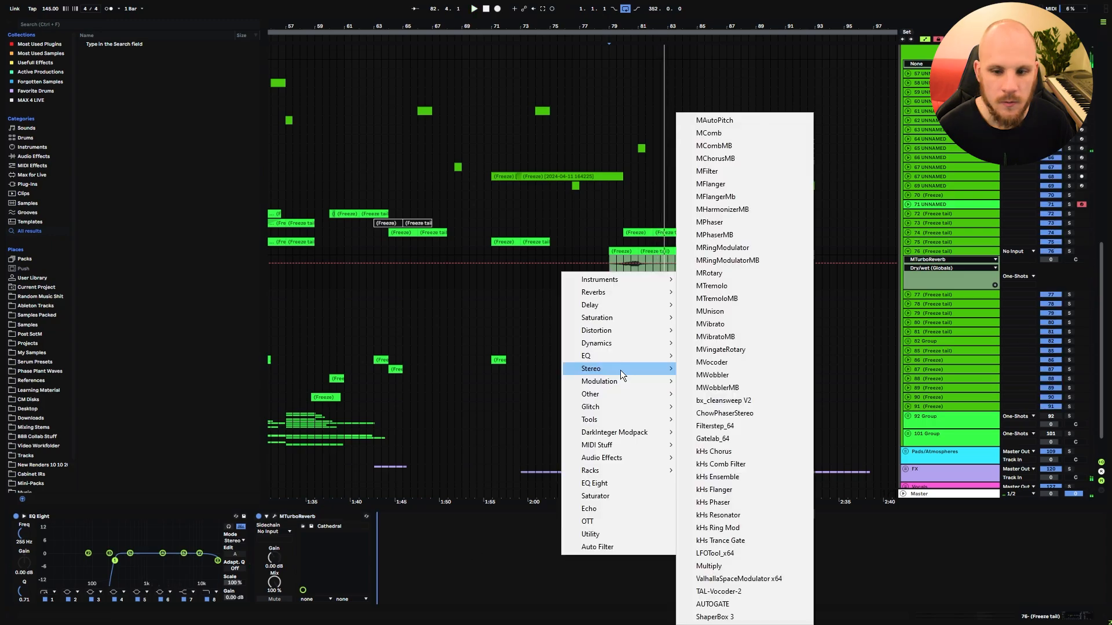
- Add MStereoGenerator to track 76, placed between the EQ Eight and MTurboReverb, and start playback
{"action": "mouse_move", "coordinate": [622, 371]}
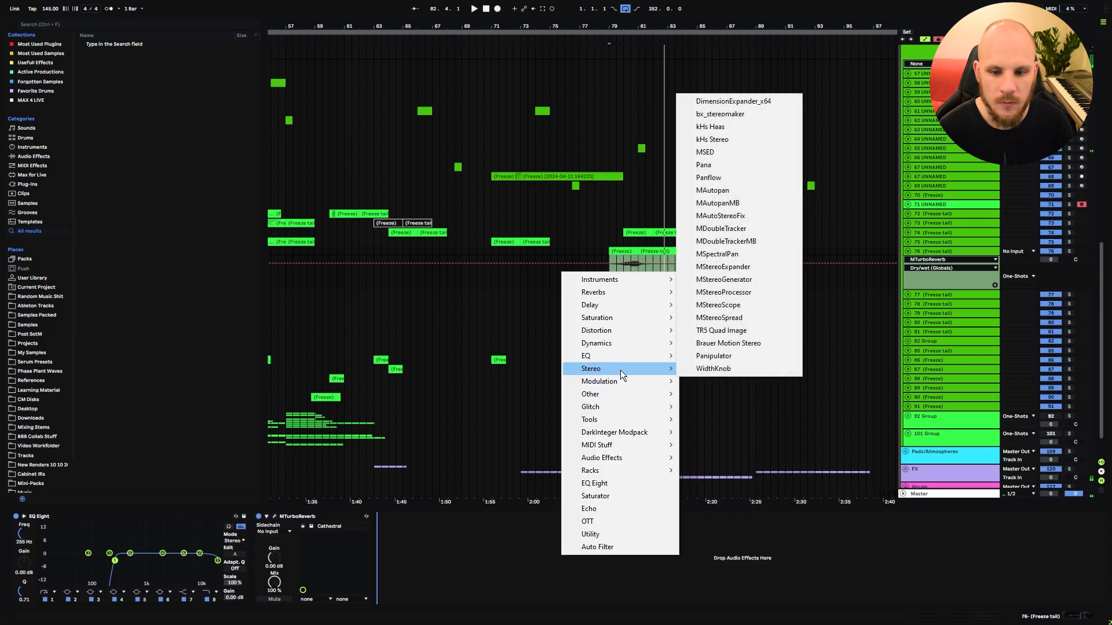
{"action": "left_click", "coordinate": [736, 285]}
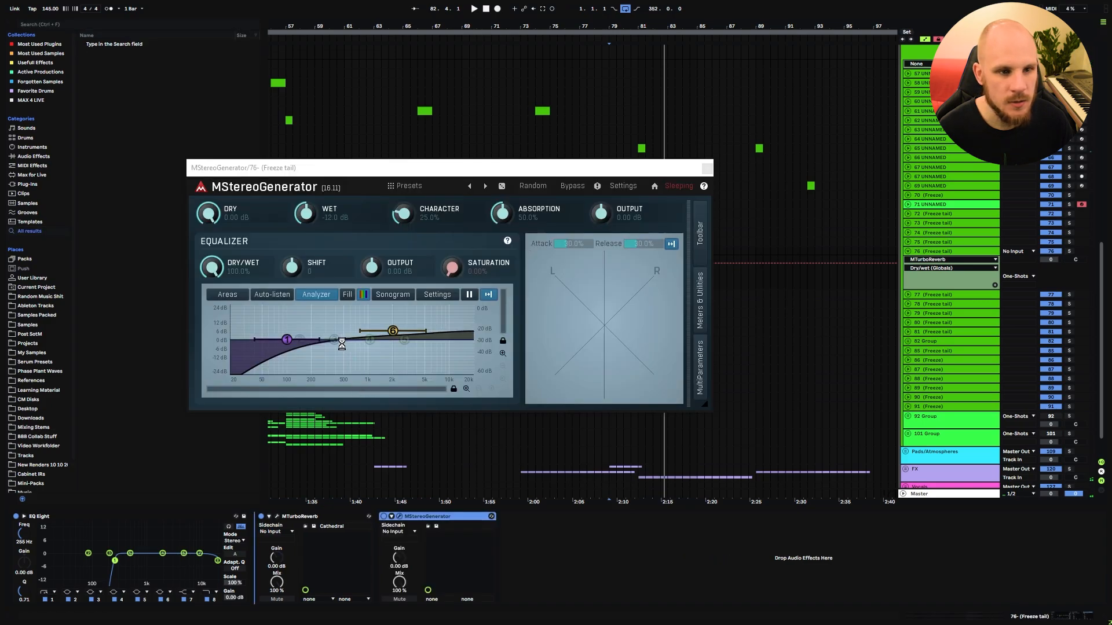
{"action": "key", "text": "space"}
- In MStereoGenerator, boost equalizer band 3, set Wet to about -9.87 dB and Character to about 38.2%, then close its window
{"action": "left_click_drag", "start_coordinate": [333, 341], "coordinate": [341, 325]}
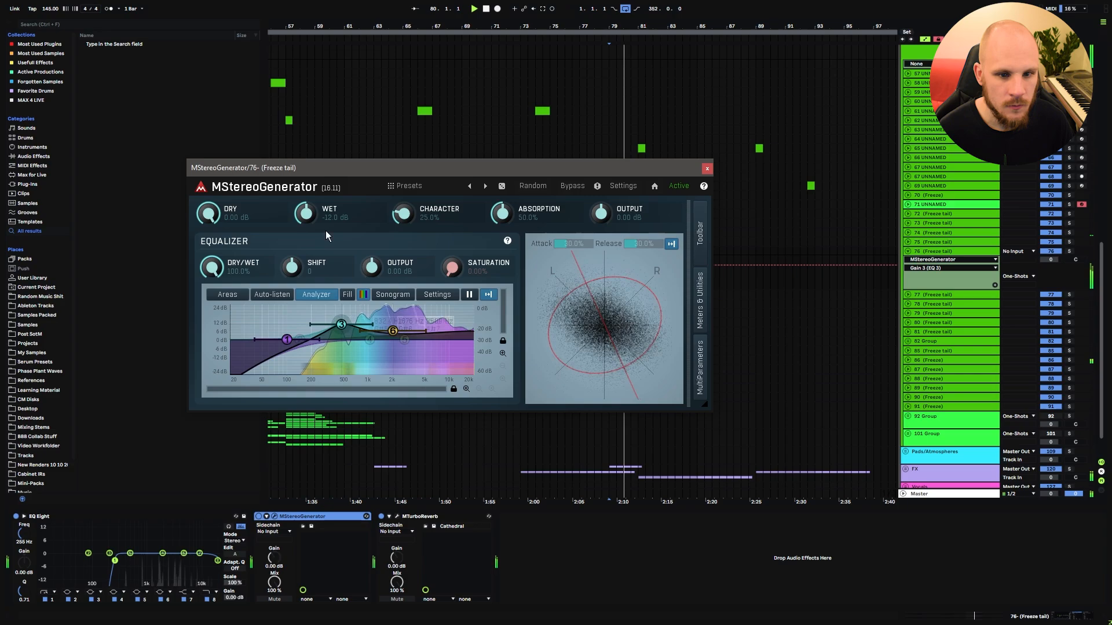
{"action": "left_click_drag", "start_coordinate": [306, 214], "coordinate": [306, 200]}
{"action": "left_click_drag", "start_coordinate": [404, 215], "coordinate": [404, 207]}
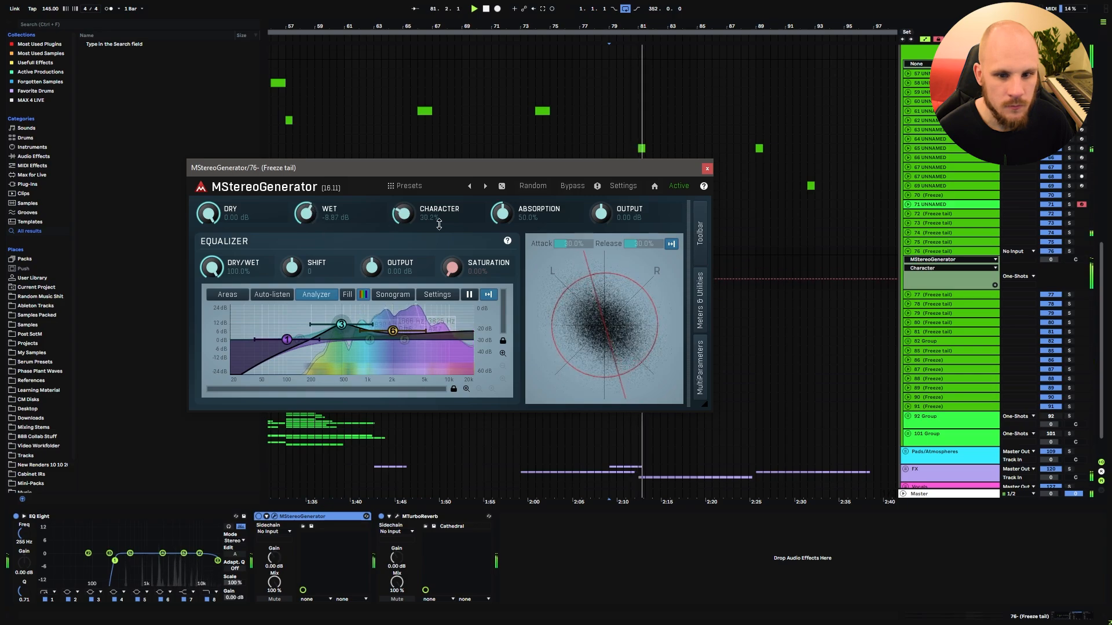
{"action": "left_click", "coordinate": [707, 169]}
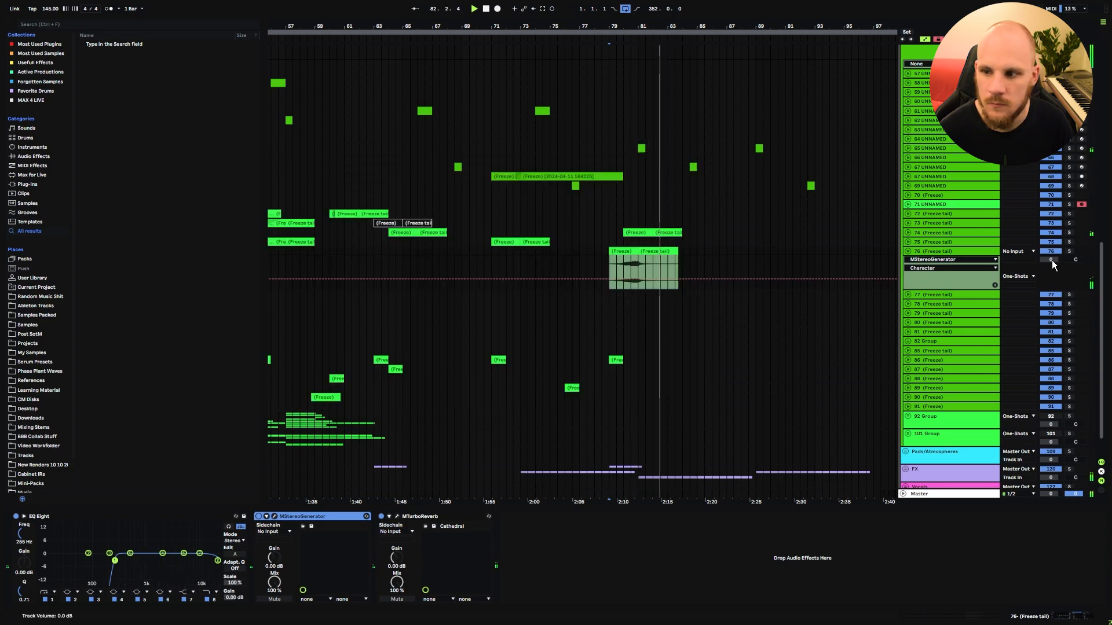
- Lower track 76's volume to -8.2 dB, check it in the mix from bar 79, and collapse the track
{"action": "left_click_drag", "start_coordinate": [1050, 260], "coordinate": [1051, 283]}
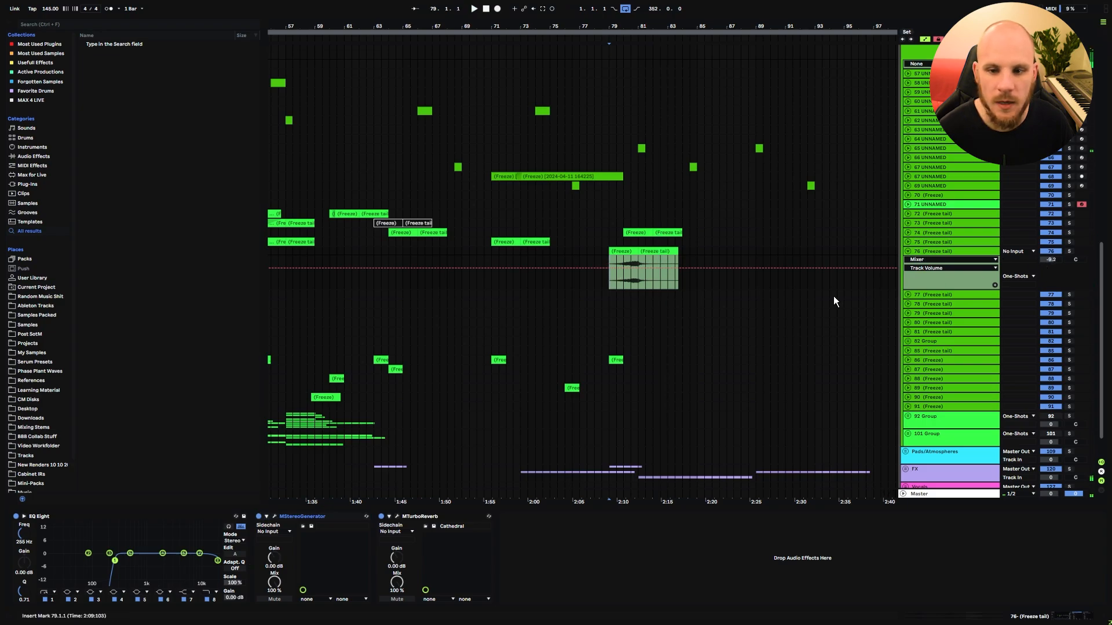
{"action": "key", "text": "space"}
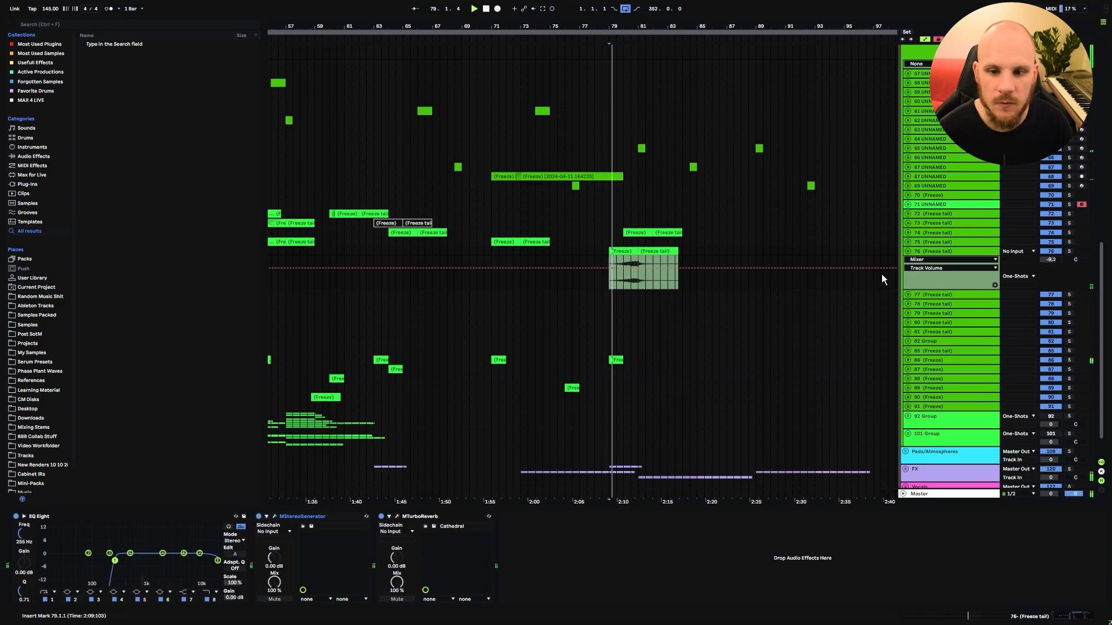
{"action": "left_click", "coordinate": [907, 252]}
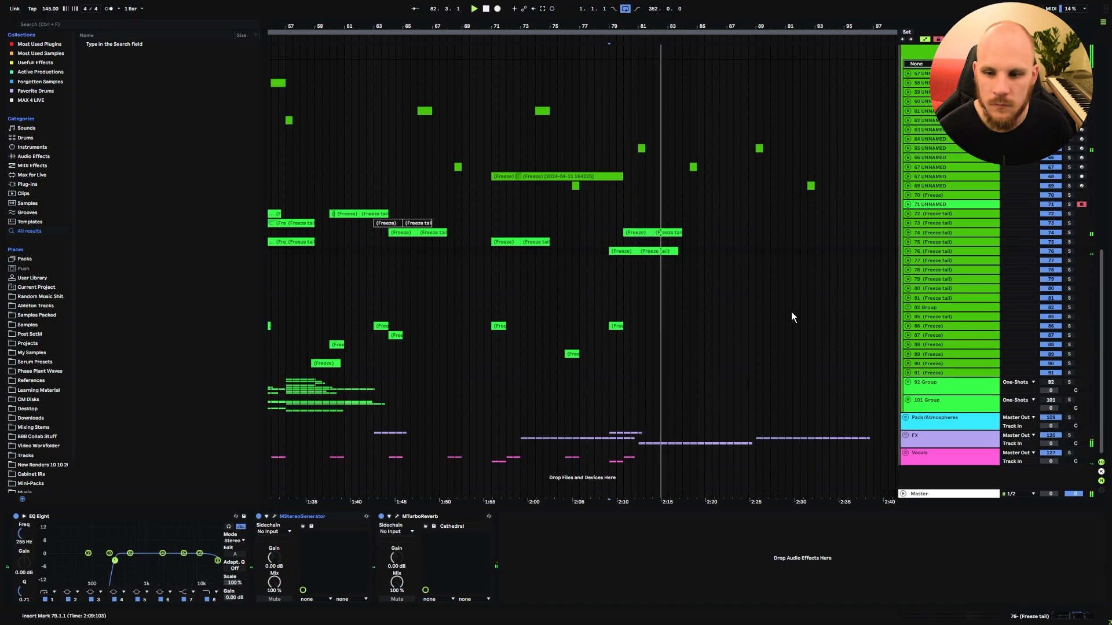
{"action": "key", "text": "space"}
- Expand track 77 and audition its clip in the full mix from bar 44
{"action": "scroll", "coordinate": [409, 318], "scroll_direction": "left", "scroll_amount": 5}
{"action": "left_click", "coordinate": [374, 326]}
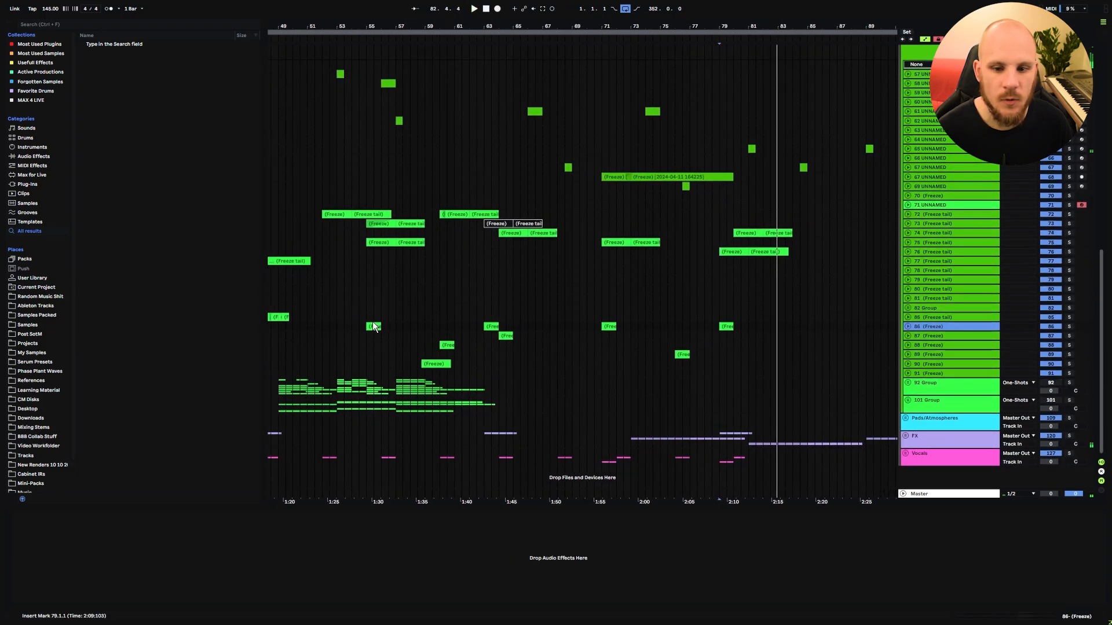
{"action": "scroll", "coordinate": [506, 313], "scroll_direction": "left", "scroll_amount": 4}
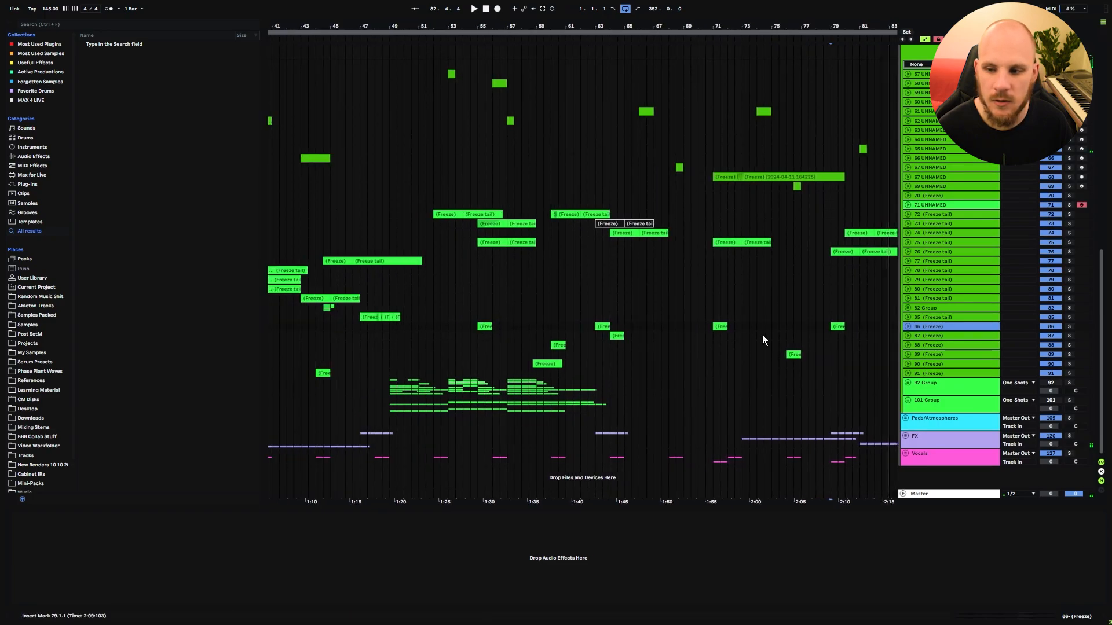
{"action": "left_click", "coordinate": [926, 270]}
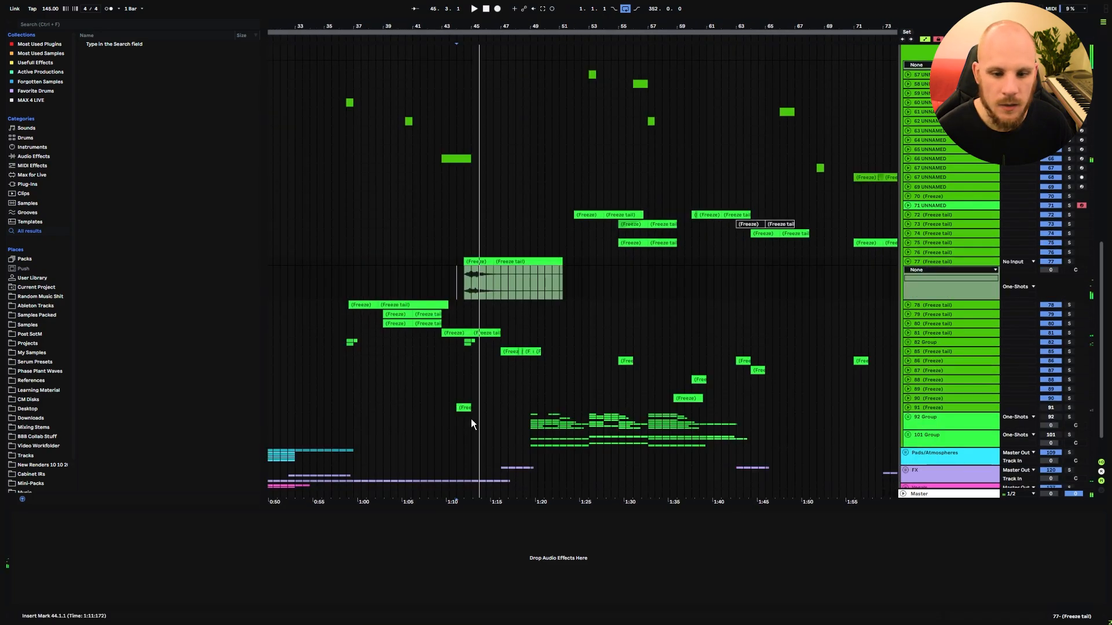
{"action": "left_click", "coordinate": [465, 408]}
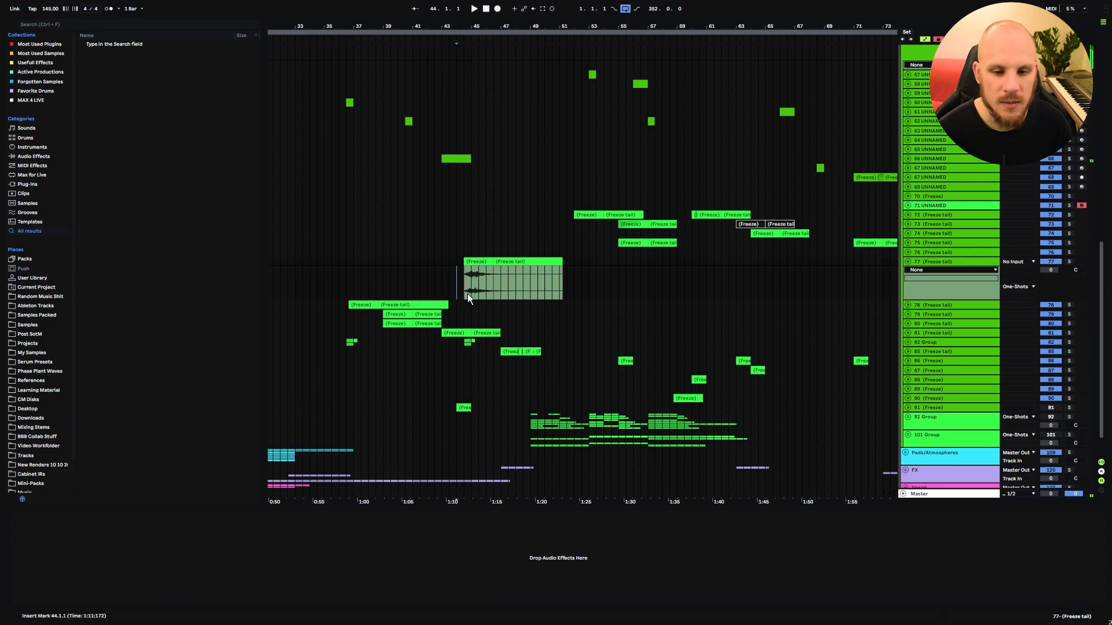
- Audition track 77 in the mix, then cut the clips in 82 Group and paste them two bars later on the same lane
{"action": "key", "text": "space"}
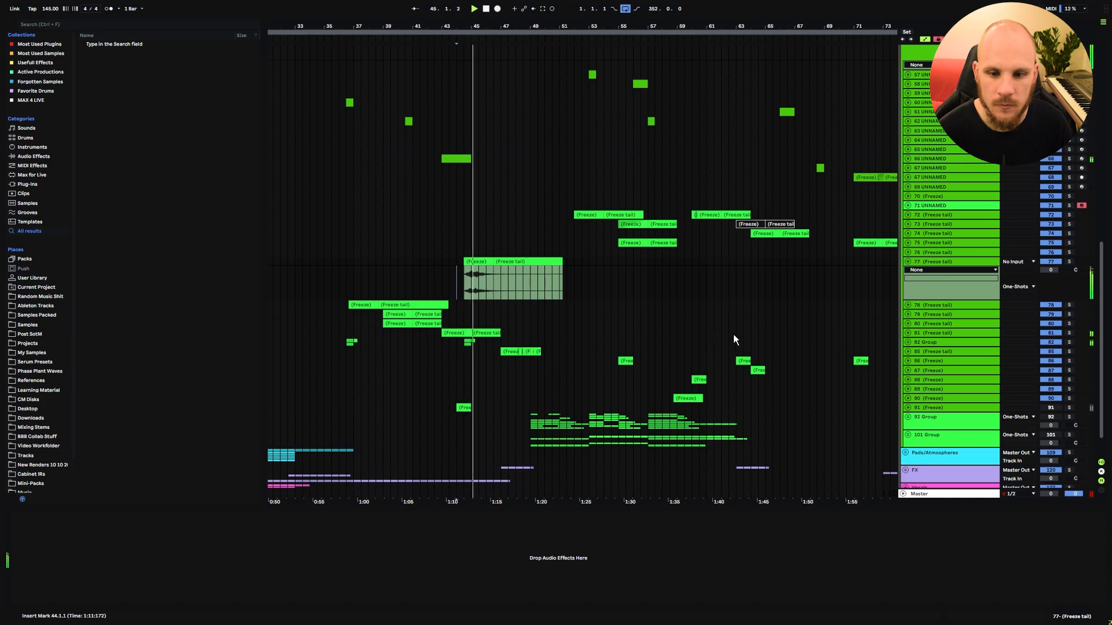
{"action": "left_click", "coordinate": [908, 332]}
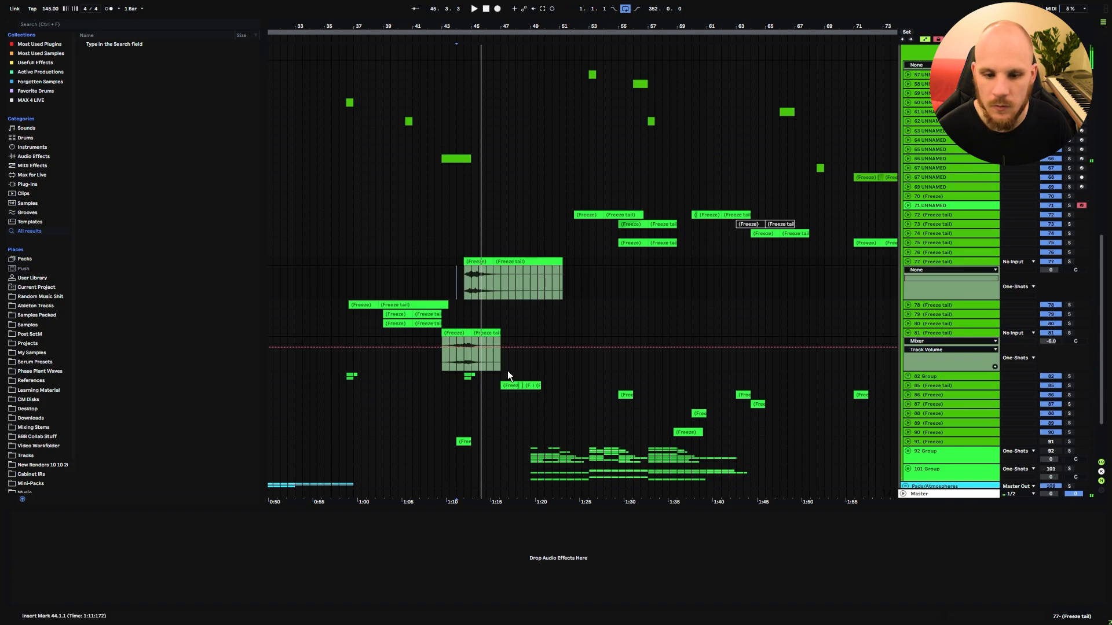
{"action": "scroll", "coordinate": [507, 372], "scroll_direction": "down", "scroll_amount": 3}
{"action": "left_click_drag", "start_coordinate": [531, 318], "coordinate": [294, 317]}
{"action": "key", "text": "Delete"}
{"action": "left_click", "coordinate": [355, 316]}
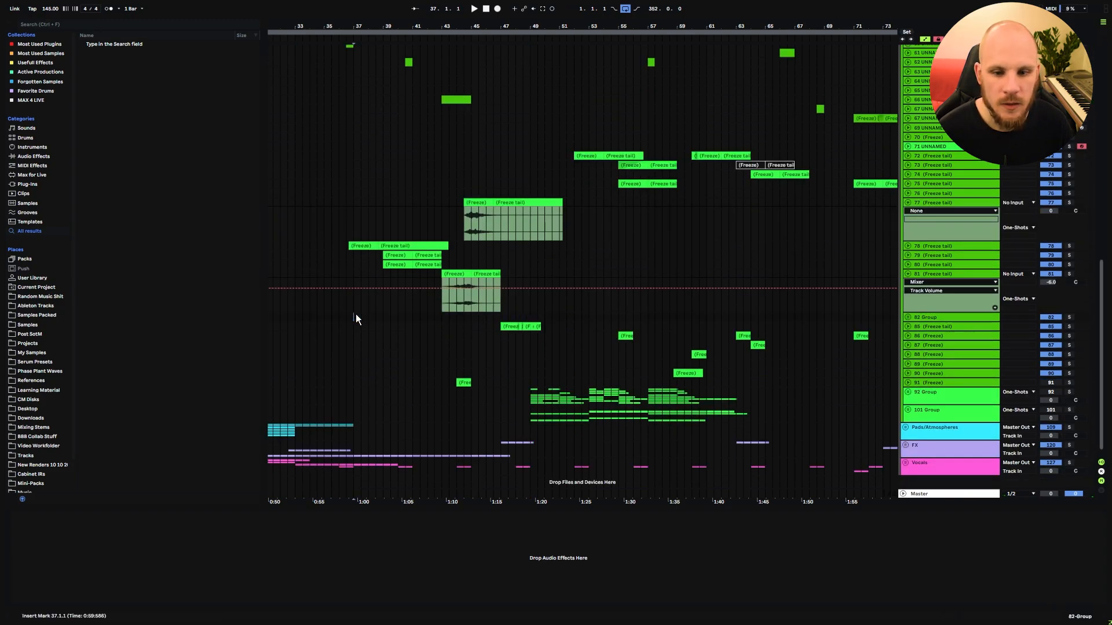
{"action": "key", "text": "ctrl+v"}
{"action": "left_click", "coordinate": [356, 315]}
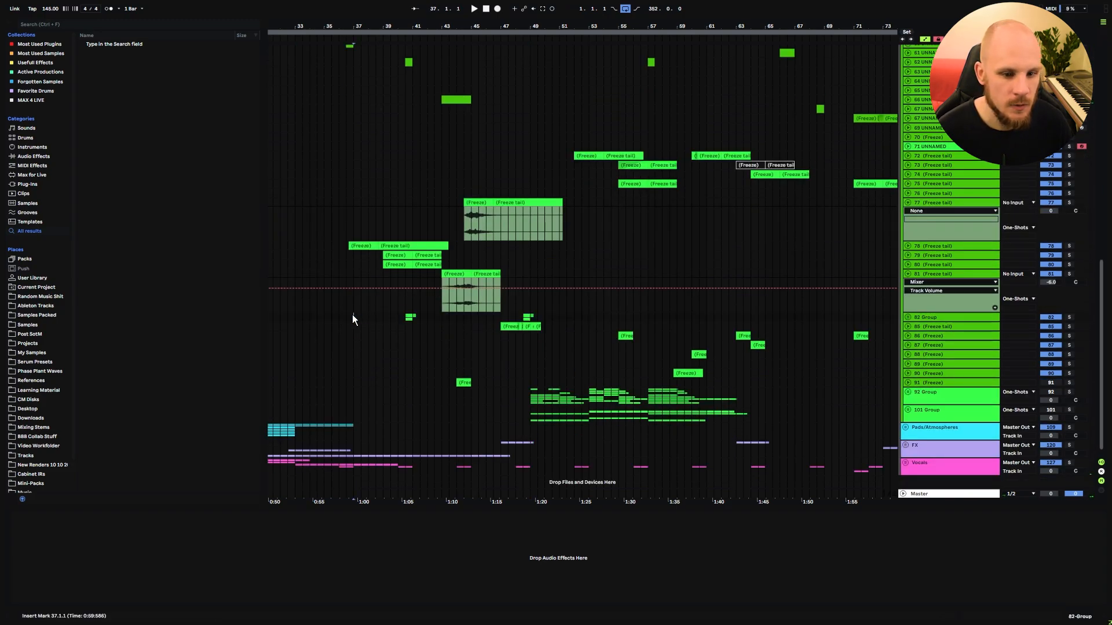
{"action": "key", "text": "ctrl+z"}
{"action": "key", "text": "ctrl+v"}
{"action": "left_click", "coordinate": [331, 321]}
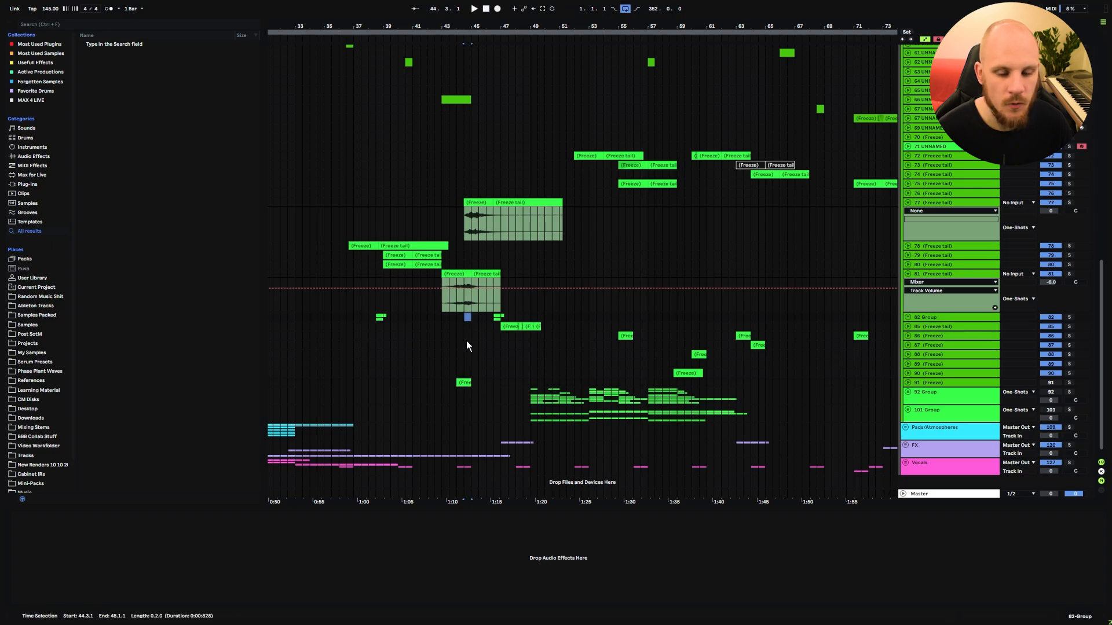
- Play the mix from 44.3.1 and lower track 77's volume to -7.3 dB
{"action": "key", "text": "space"}
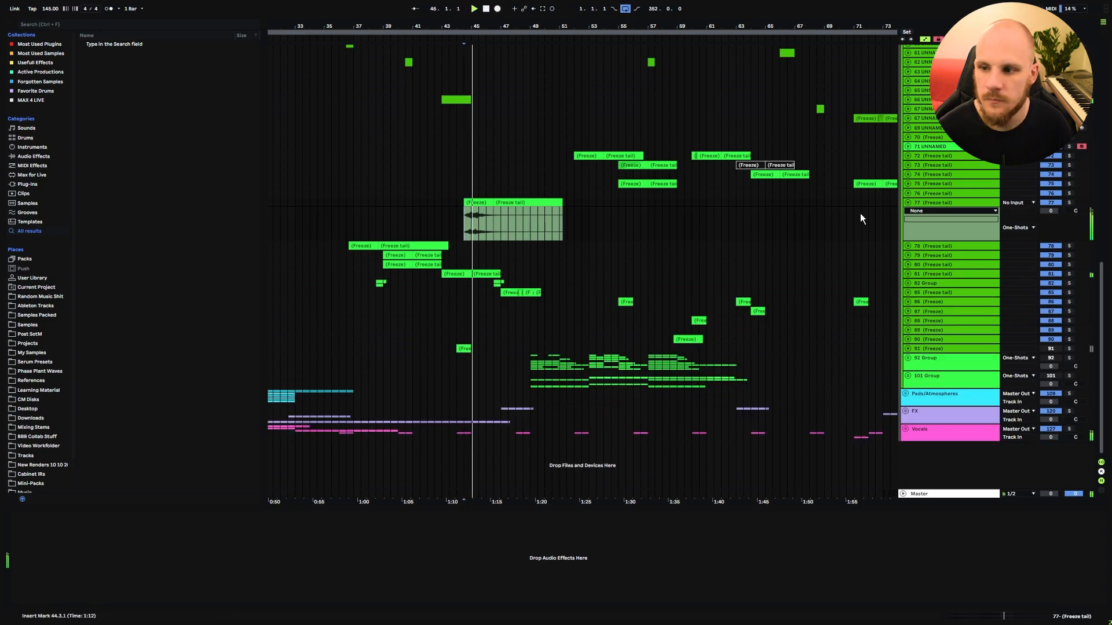
{"action": "mouse_move", "coordinate": [1051, 211]}
{"action": "left_mouse_down"}
{"action": "mouse_move", "coordinate": [1050, 227]}
{"action": "mouse_move", "coordinate": [1050, 212]}
{"action": "left_mouse_up"}
{"action": "key", "text": "space"}
{"action": "key", "text": "space"}
- Expand track 78 and audition its clip in solo from bar 37
{"action": "left_click", "coordinate": [908, 246]}
{"action": "left_click", "coordinate": [923, 246]}
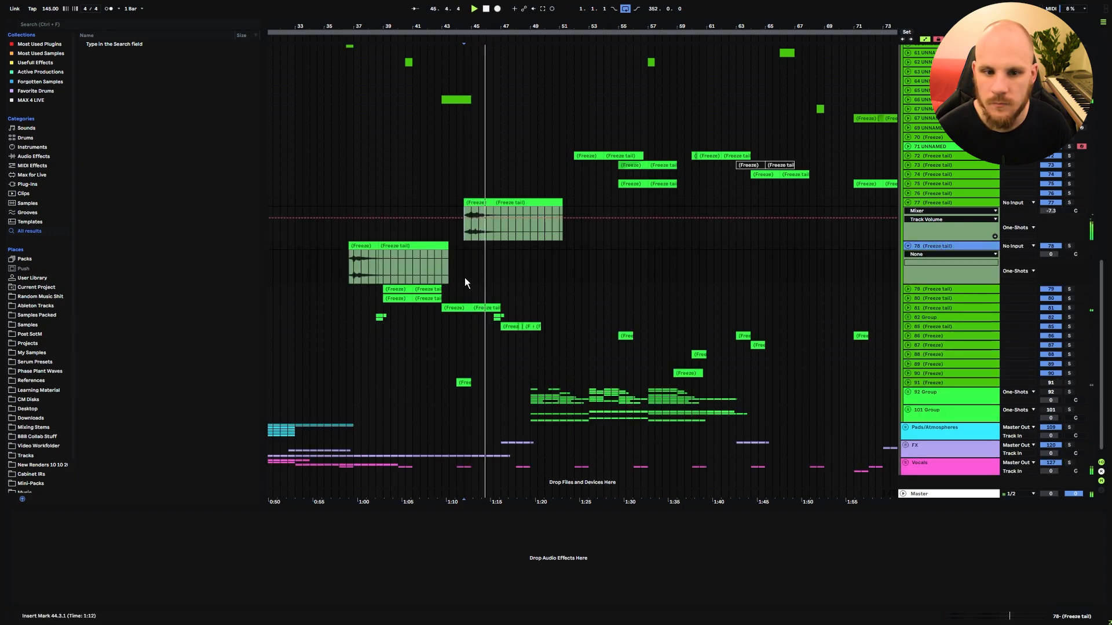
{"action": "left_click", "coordinate": [353, 269]}
{"action": "key", "text": "space"}
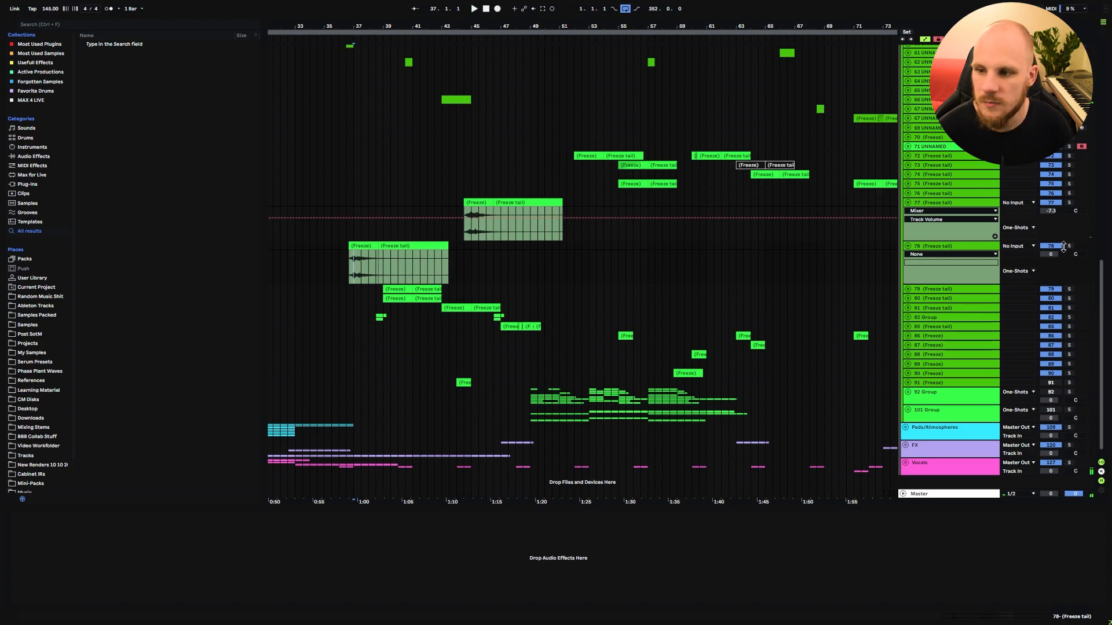
{"action": "left_click", "coordinate": [1069, 246]}
{"action": "key", "text": "space"}
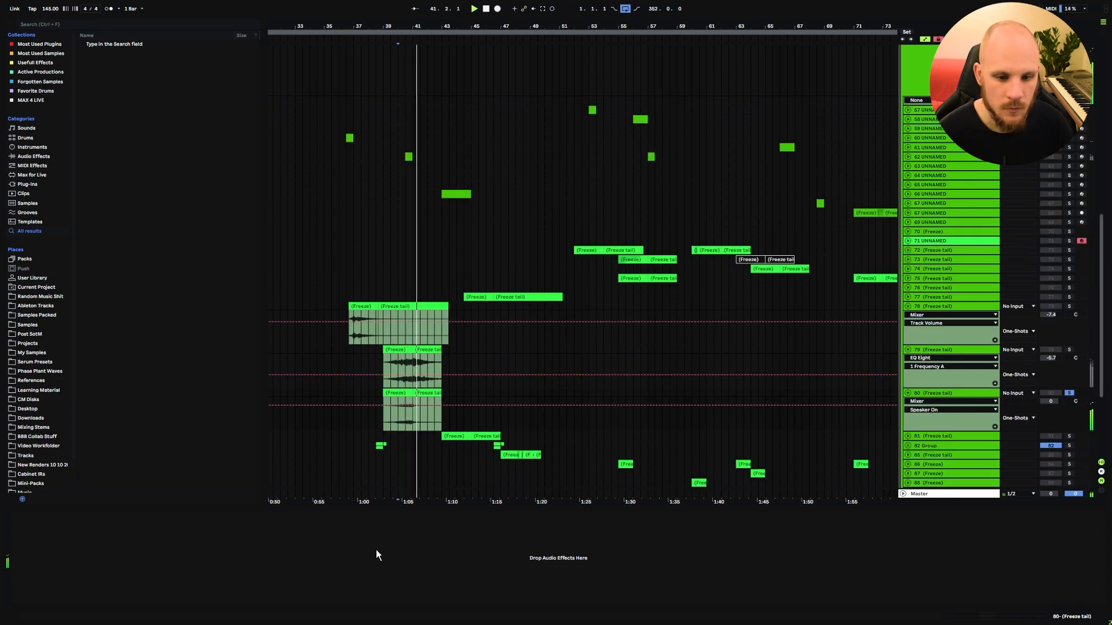
- Copy the EQ Eight from track 79 and paste it onto track 80
{"action": "left_click", "coordinate": [952, 351]}
{"action": "left_click", "coordinate": [193, 541]}
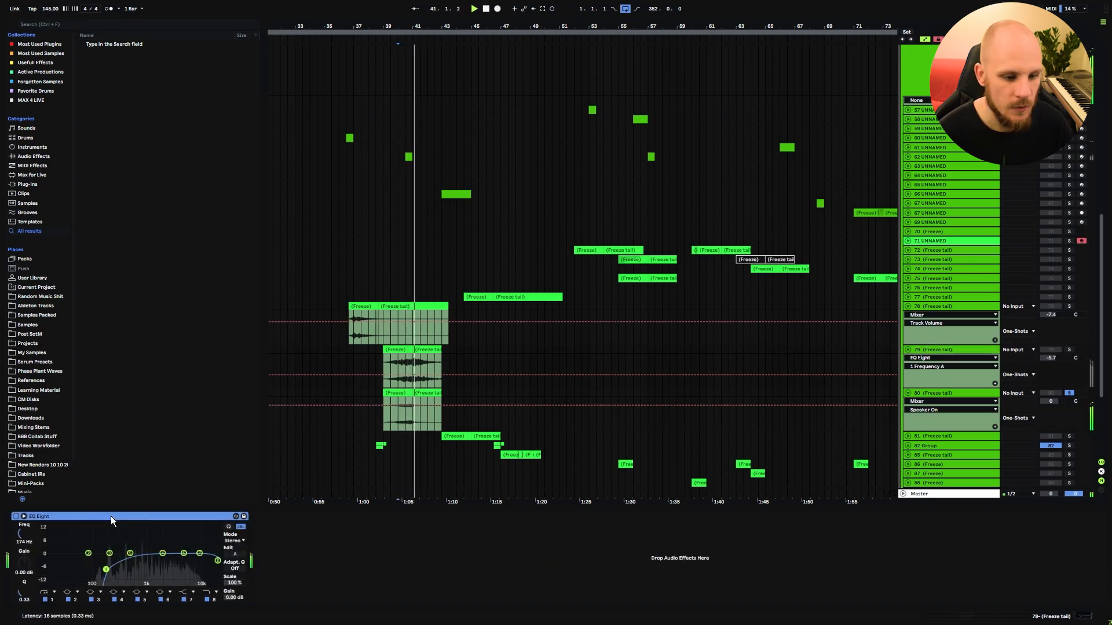
{"action": "left_click", "coordinate": [903, 408]}
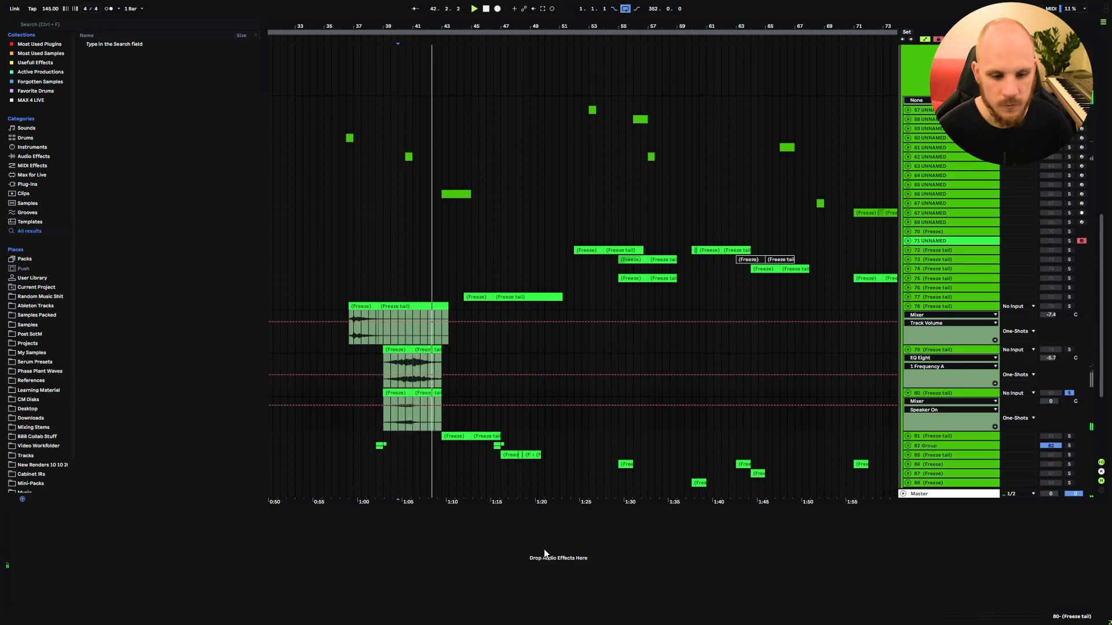
{"action": "key", "text": "ctrl+v"}
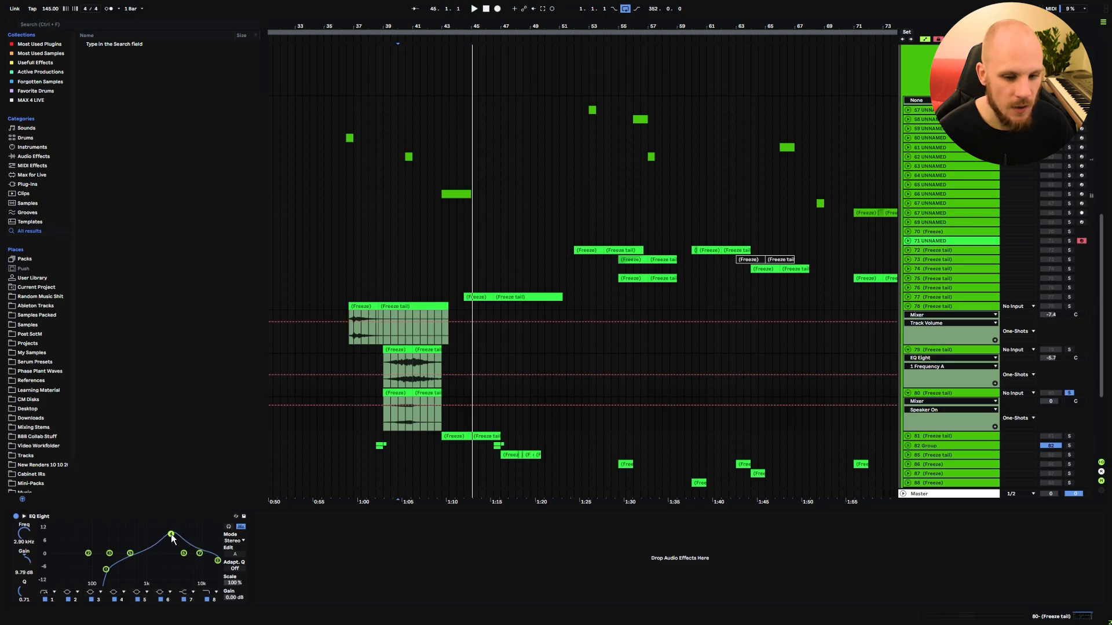
- Shape track 80's EQ Eight with a strong boost near 2.50 kHz and a 3.10 dB boost at 574 Hz while playing it soloed
{"action": "key", "text": "space"}
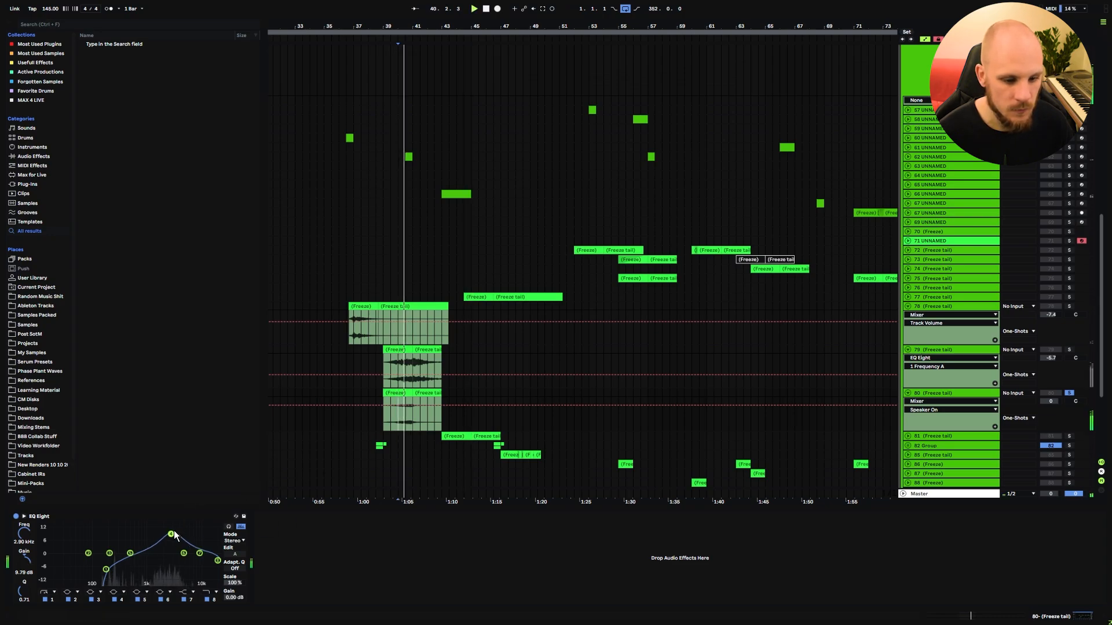
{"action": "left_click_drag", "start_coordinate": [171, 534], "coordinate": [134, 547]}
{"action": "key", "text": "space"}
{"action": "key", "text": "space"}
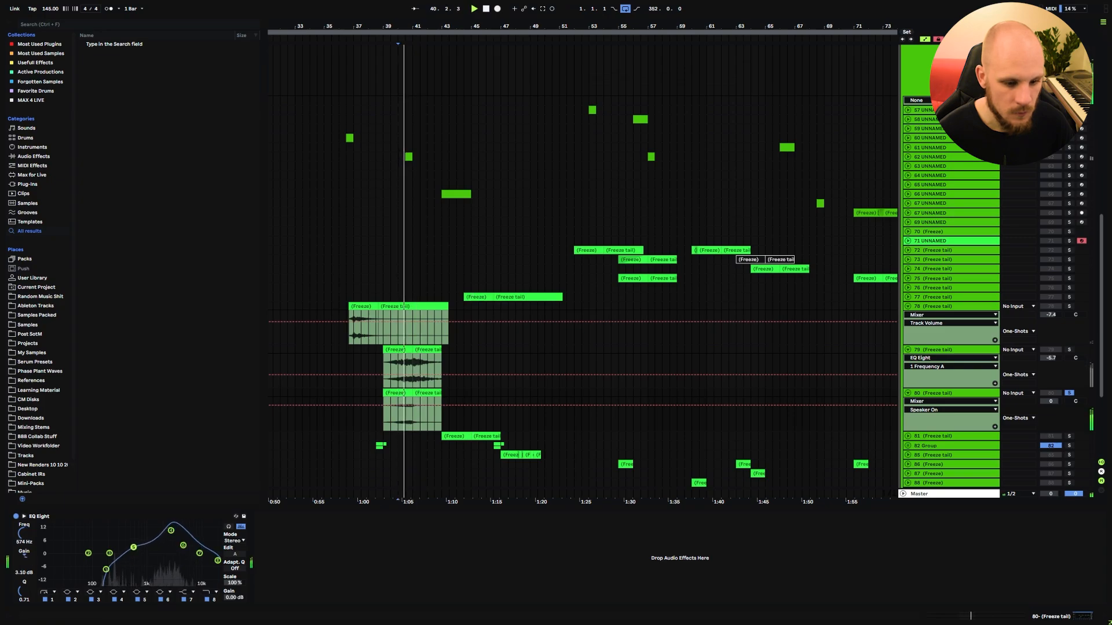
- Automate the band 8 frequency of track 80's EQ Eight to sweep up to 22.0 kHz from bar 39
{"action": "left_click", "coordinate": [213, 602]}
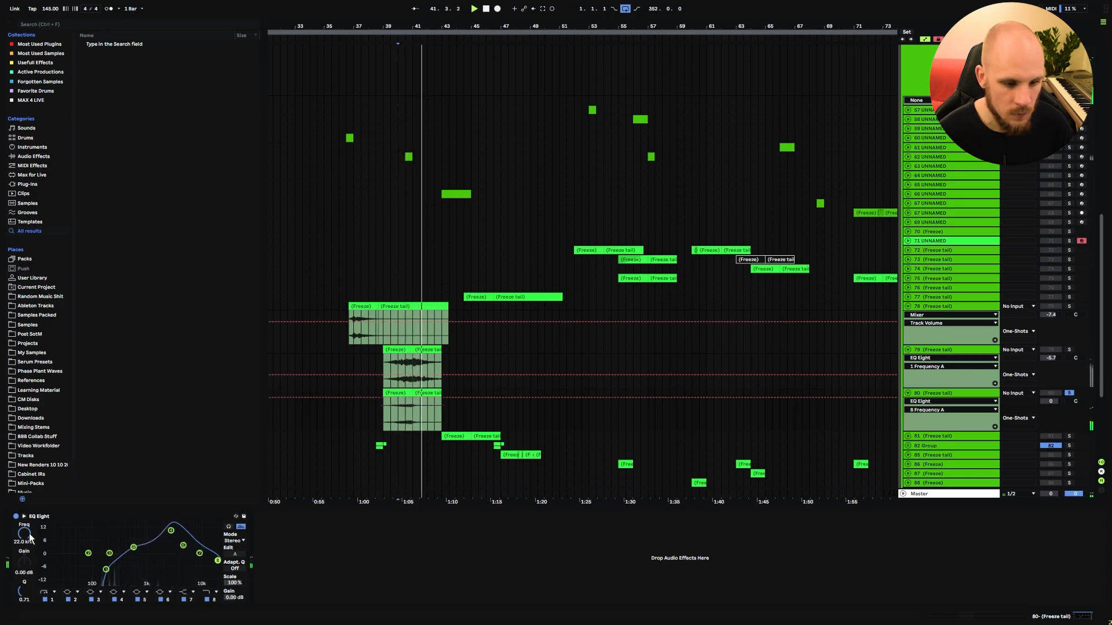
{"action": "left_click", "coordinate": [410, 397]}
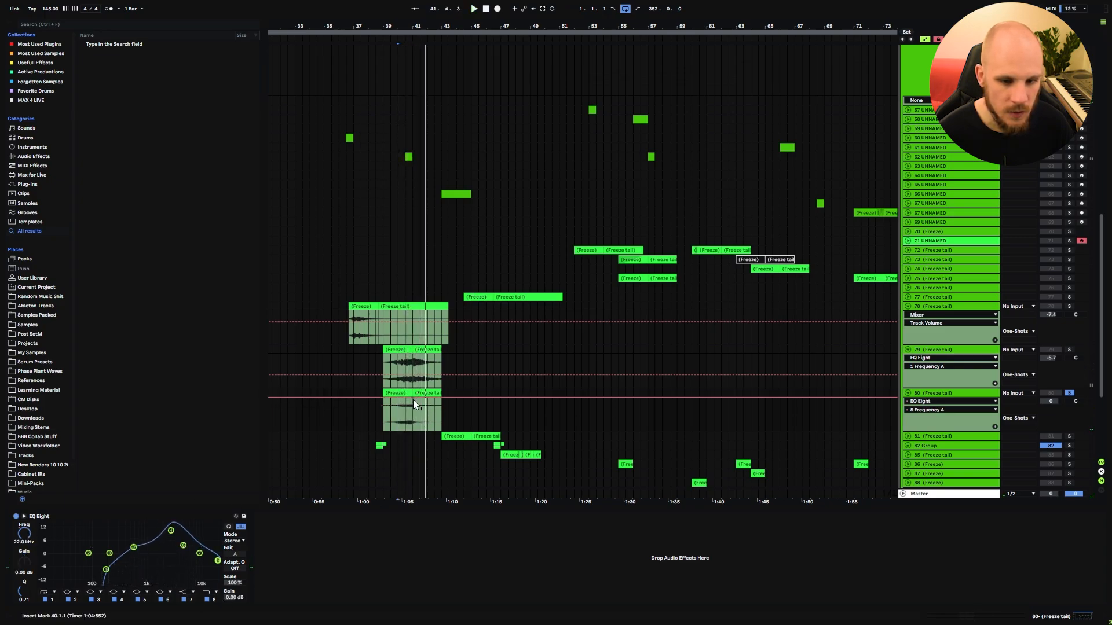
{"action": "left_click", "coordinate": [386, 428]}
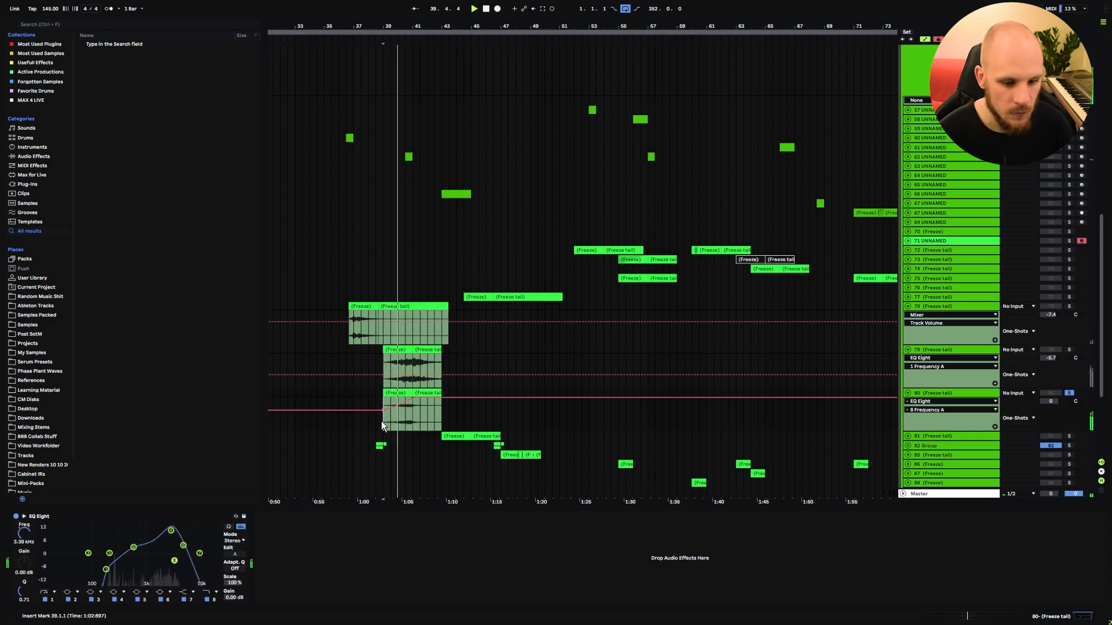
- Take track 80 out of solo and lower its volume to -1.7 dB while playing the full mix
{"action": "left_click", "coordinate": [1069, 393]}
{"action": "key", "text": "space"}
{"action": "key", "text": "space"}
{"action": "left_click_drag", "start_coordinate": [1050, 402], "coordinate": [1051, 412]}
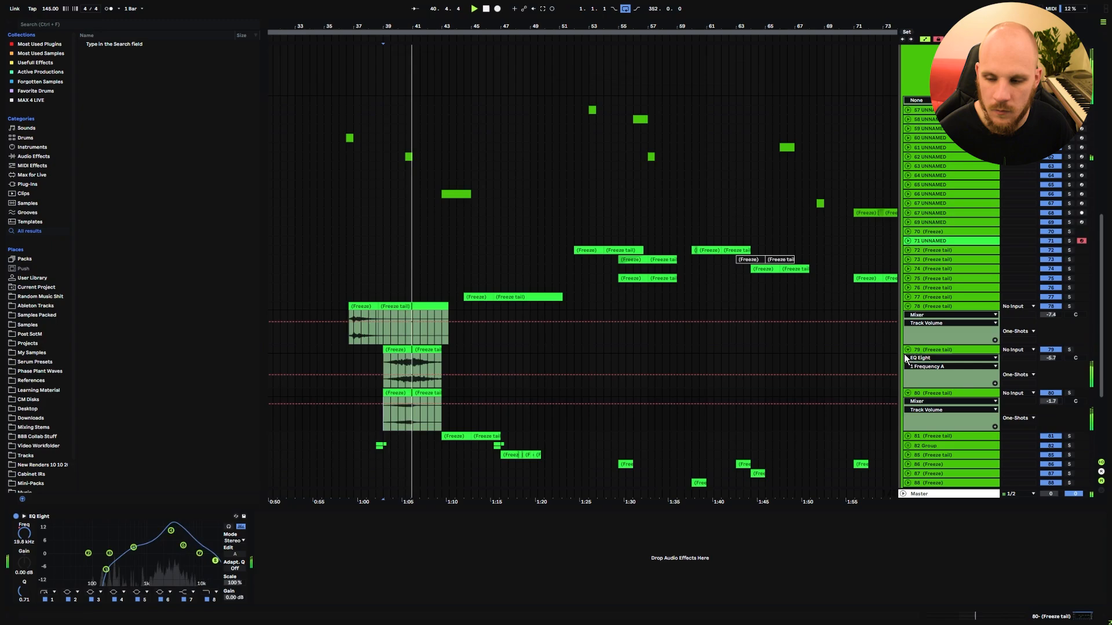
- Add the EchoBoy Jr. delay after the EQ Eight on track 80 and lower the track's volume to -3.3 dB
{"action": "left_click", "coordinate": [422, 534]}
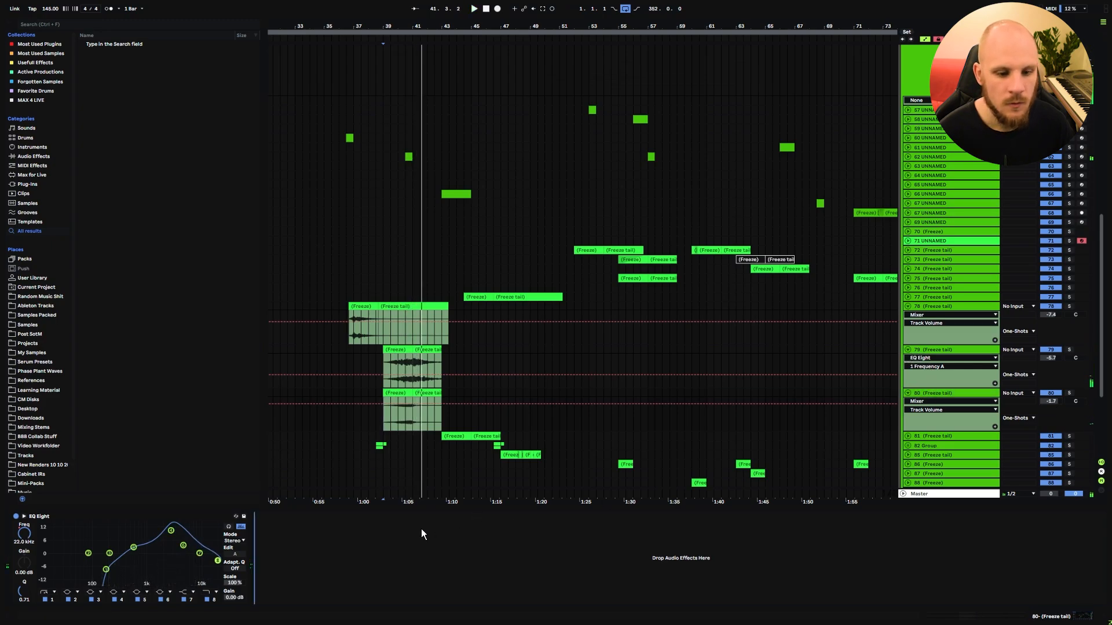
{"action": "right_click", "coordinate": [432, 550]}
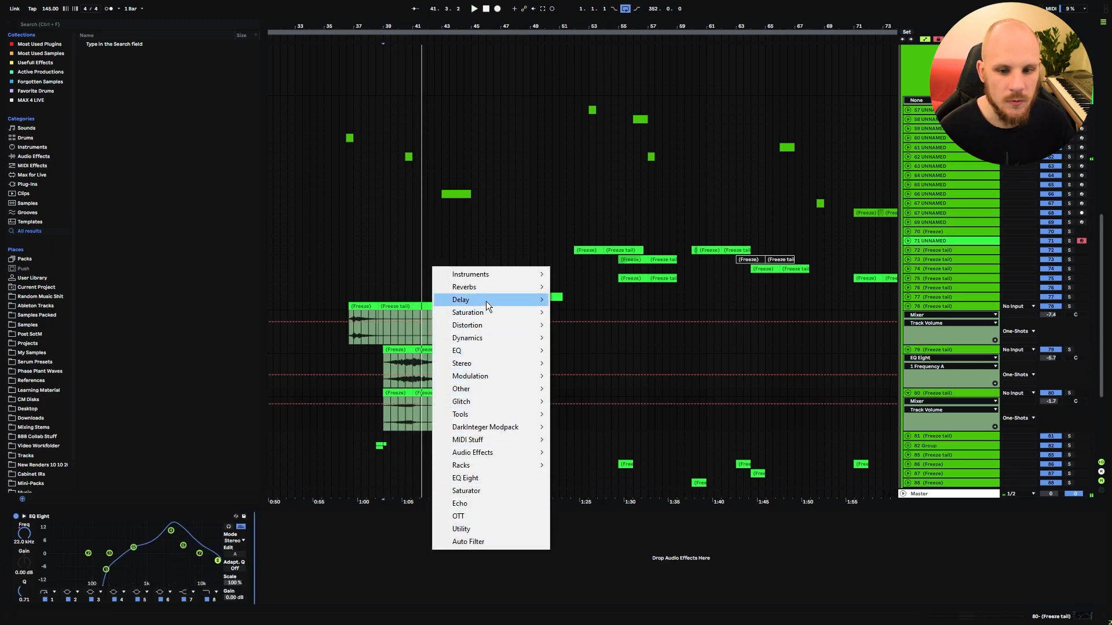
{"action": "mouse_move", "coordinate": [486, 301]}
{"action": "left_click", "coordinate": [588, 389]}
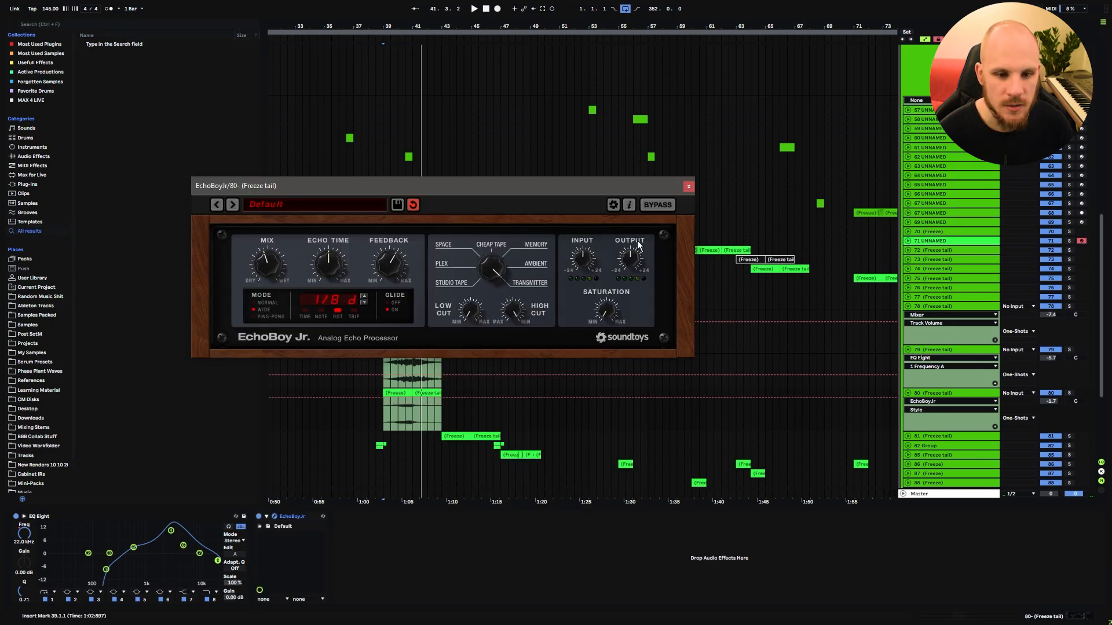
{"action": "left_click", "coordinate": [688, 187]}
{"action": "key", "text": "space"}
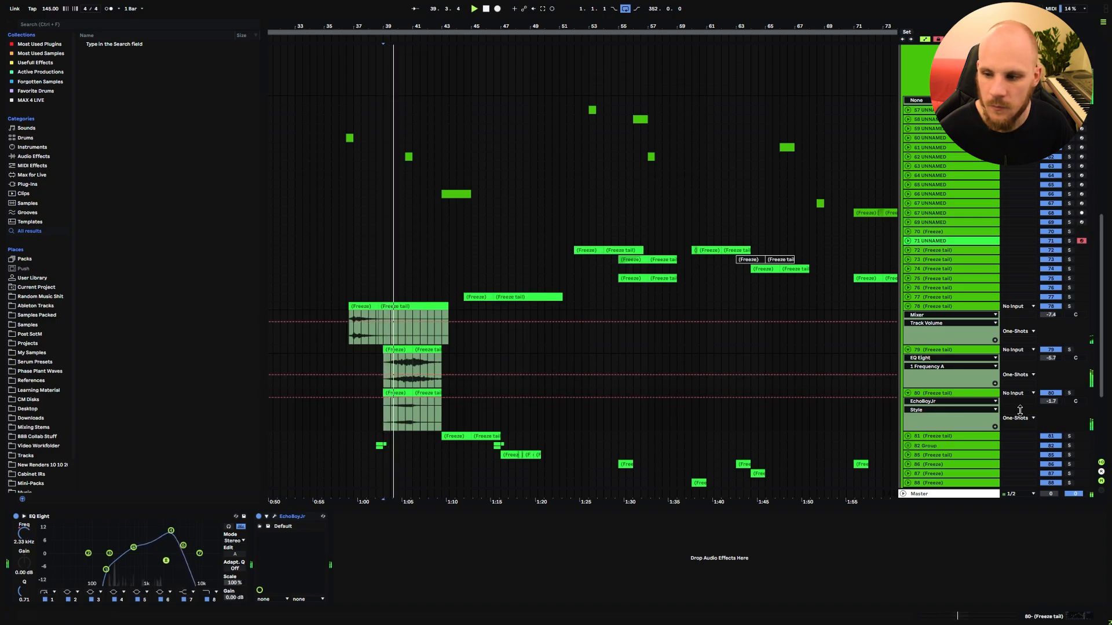
{"action": "left_click_drag", "start_coordinate": [1055, 409], "coordinate": [1055, 417]}
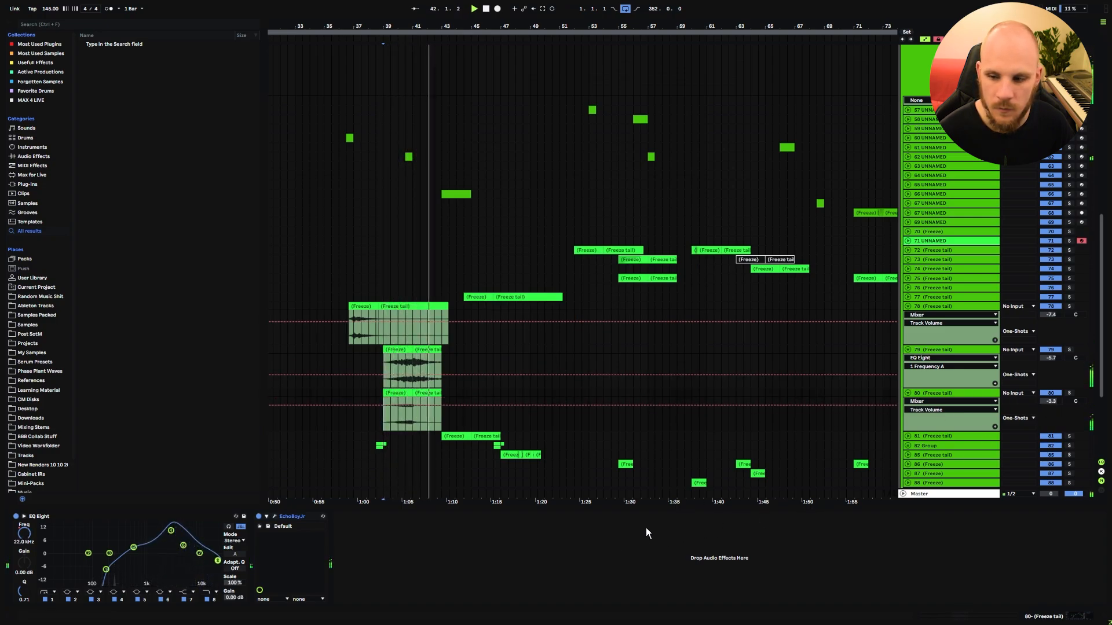
- Increase the Feedback in track 80's EchoBoy Jr., check it from bar 39, and close the plug-in window
{"action": "left_click", "coordinate": [275, 517]}
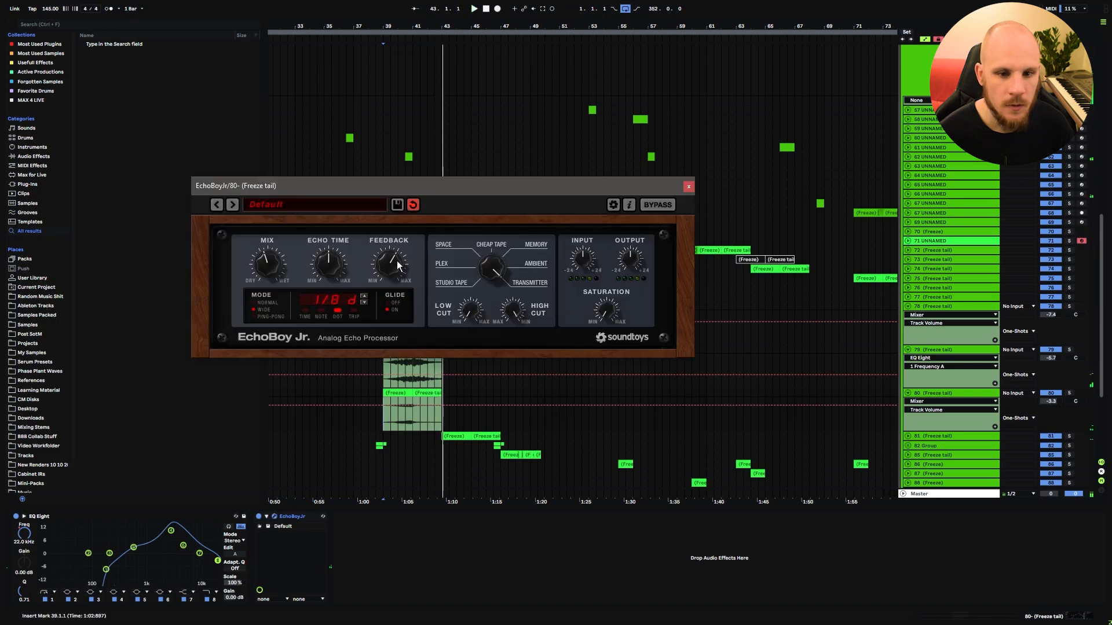
{"action": "left_click_drag", "start_coordinate": [397, 265], "coordinate": [399, 267]}
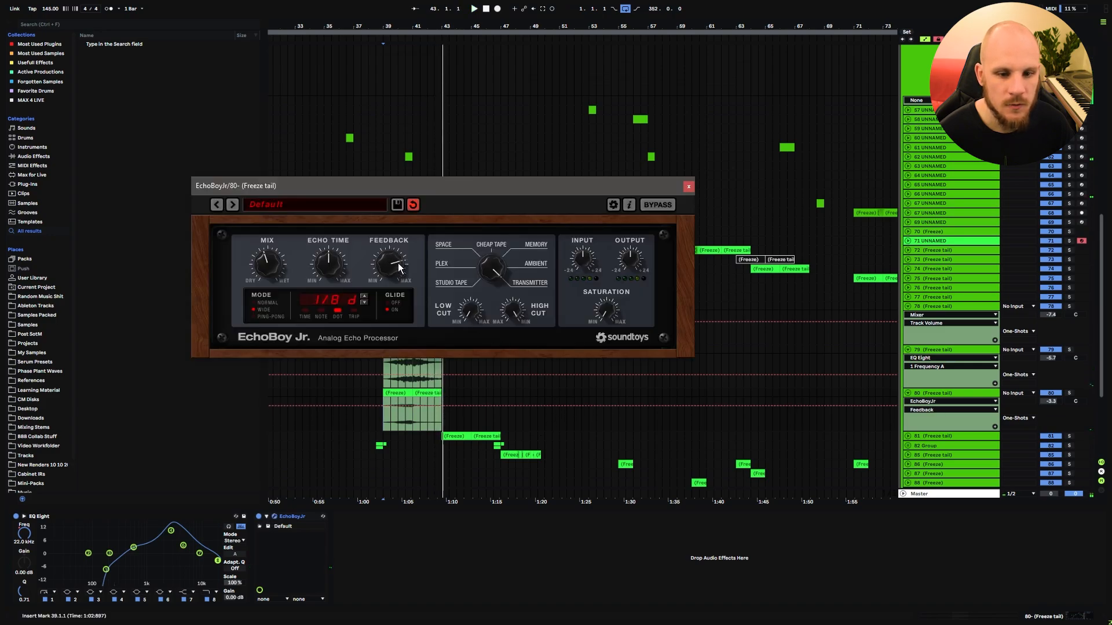
{"action": "left_click", "coordinate": [388, 419]}
{"action": "left_click", "coordinate": [687, 187]}
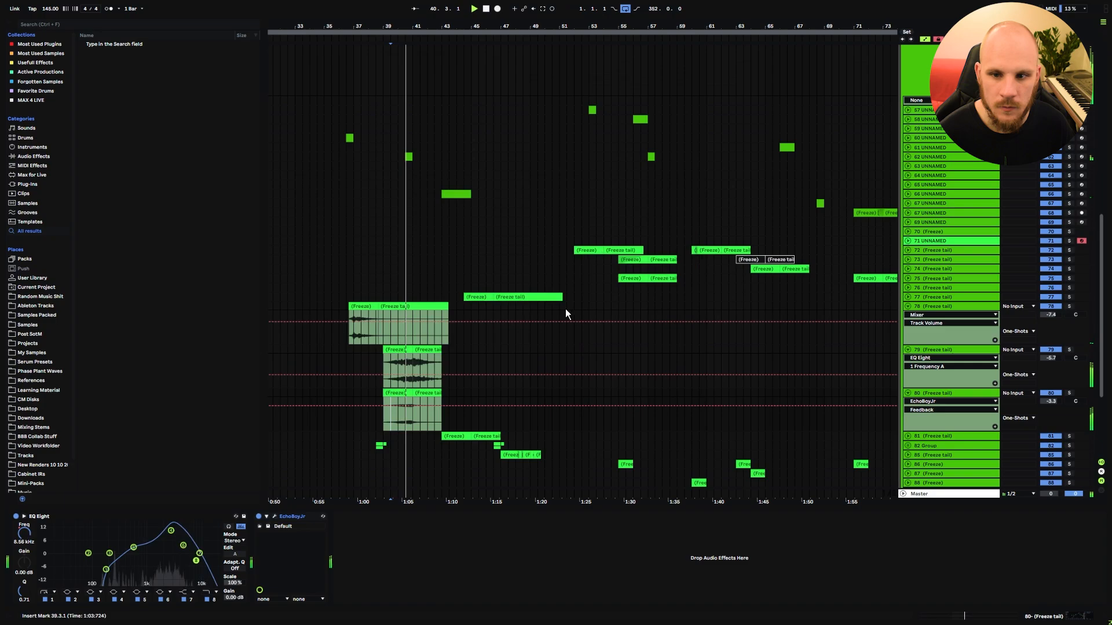
- Collapse the finished tracks 78, 79 and 80 in the arrangement
{"action": "scroll", "coordinate": [521, 335], "scroll_direction": "down", "scroll_amount": 3}
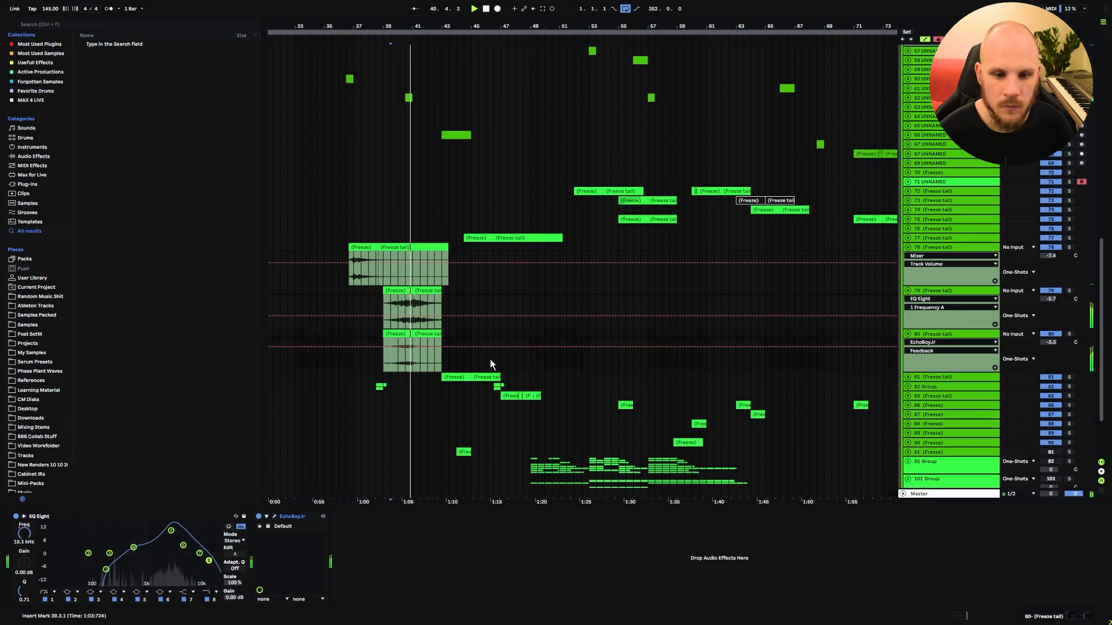
{"action": "left_click", "coordinate": [907, 248]}
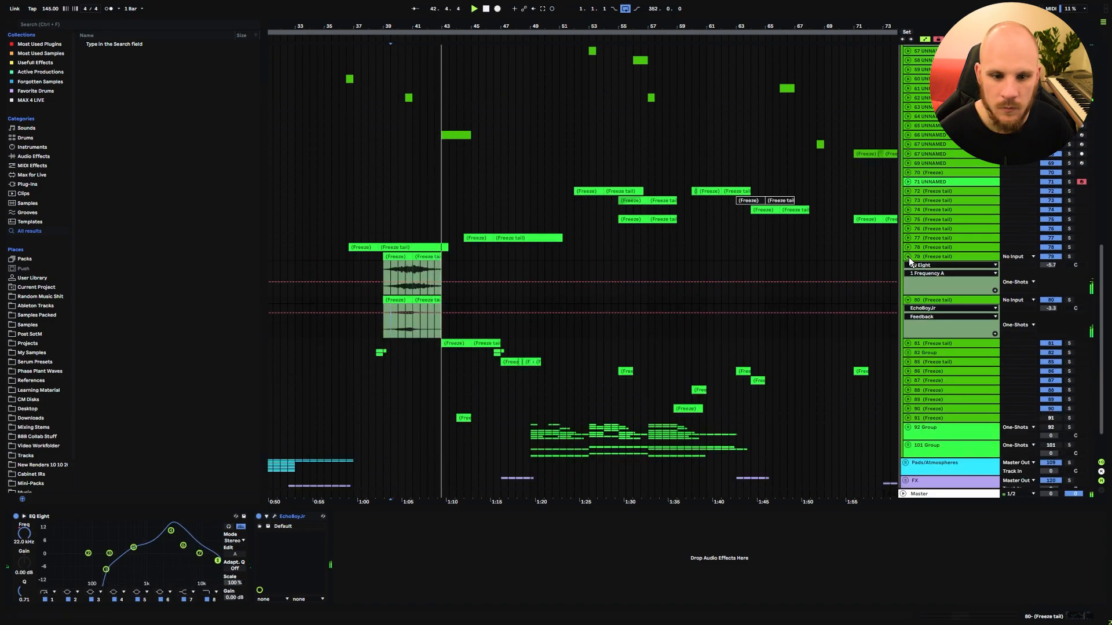
{"action": "left_click", "coordinate": [908, 257]}
- Audition track 81's clip from bar 43, both in the full mix and in solo
{"action": "left_click", "coordinate": [444, 306]}
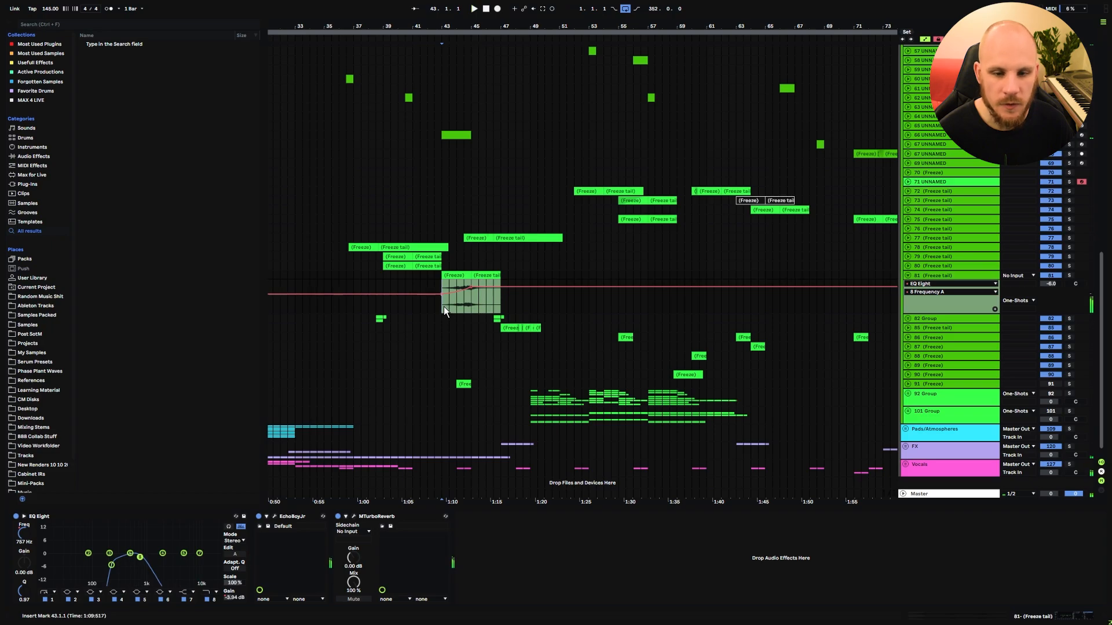
{"action": "key", "text": "space"}
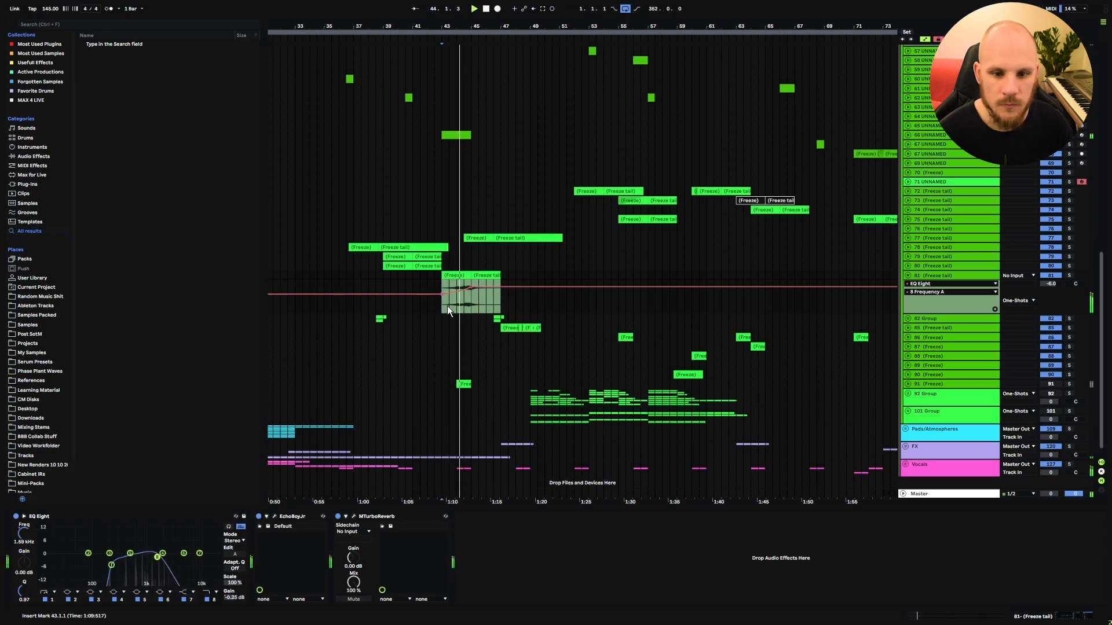
{"action": "left_click", "coordinate": [1070, 276]}
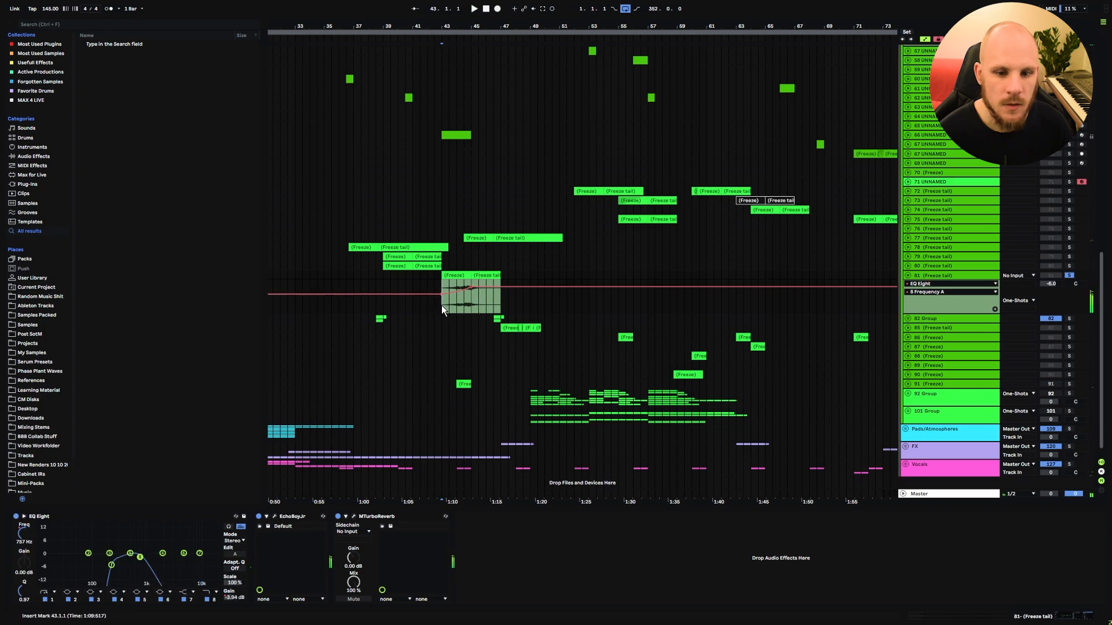
{"action": "key", "text": "space"}
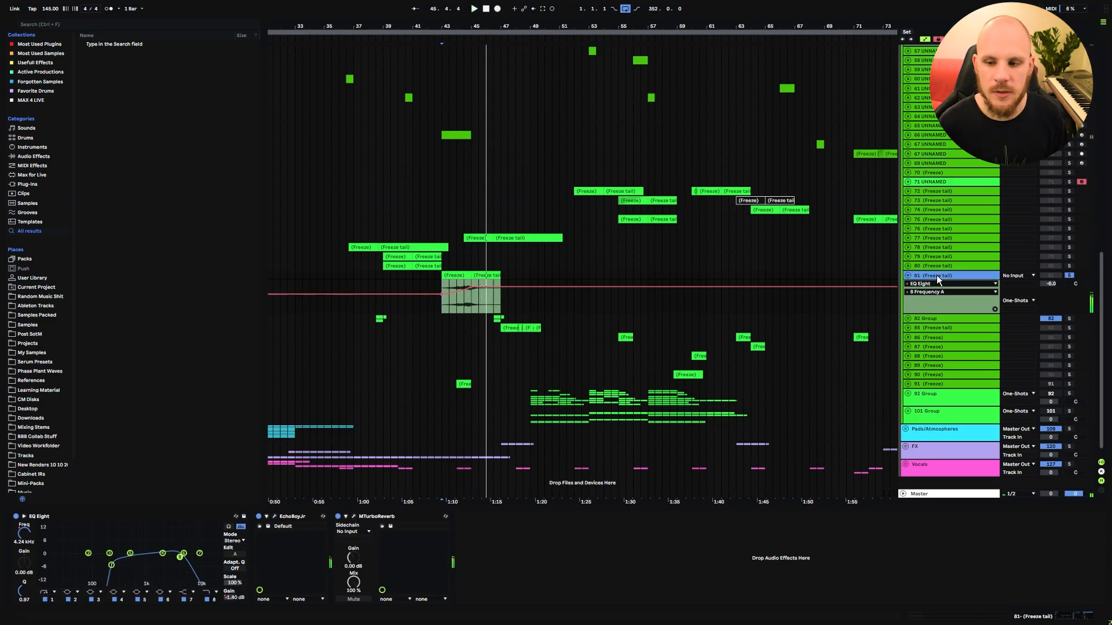
- Add a Spectral Resonator at the start of track 81's effect chain and switch its frequency control to note mode
{"action": "left_click", "coordinate": [934, 415]}
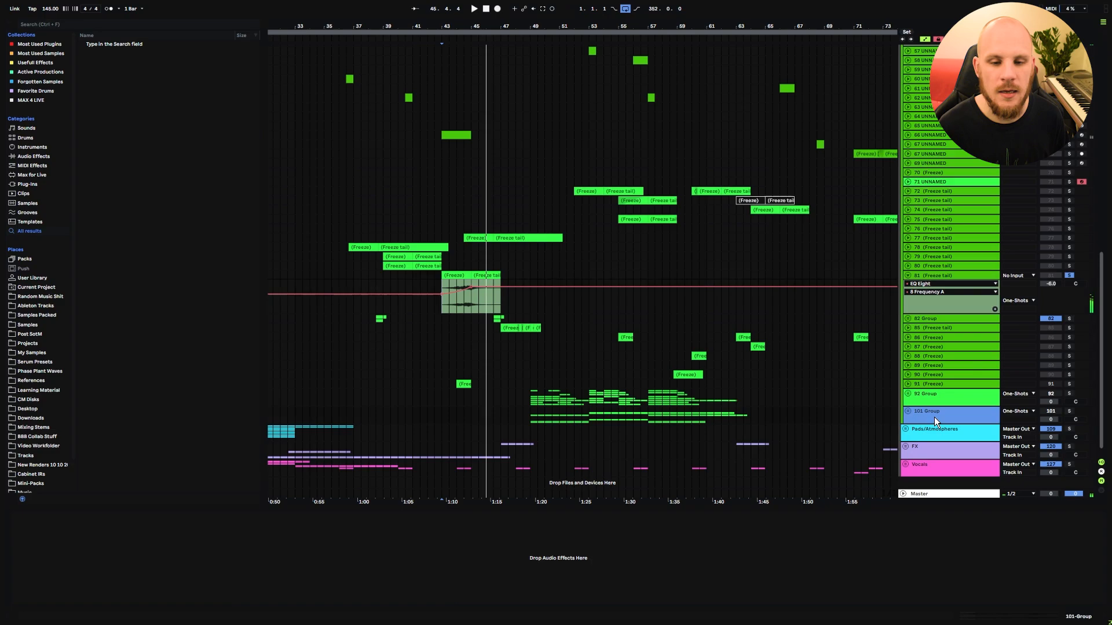
{"action": "left_click", "coordinate": [937, 275]}
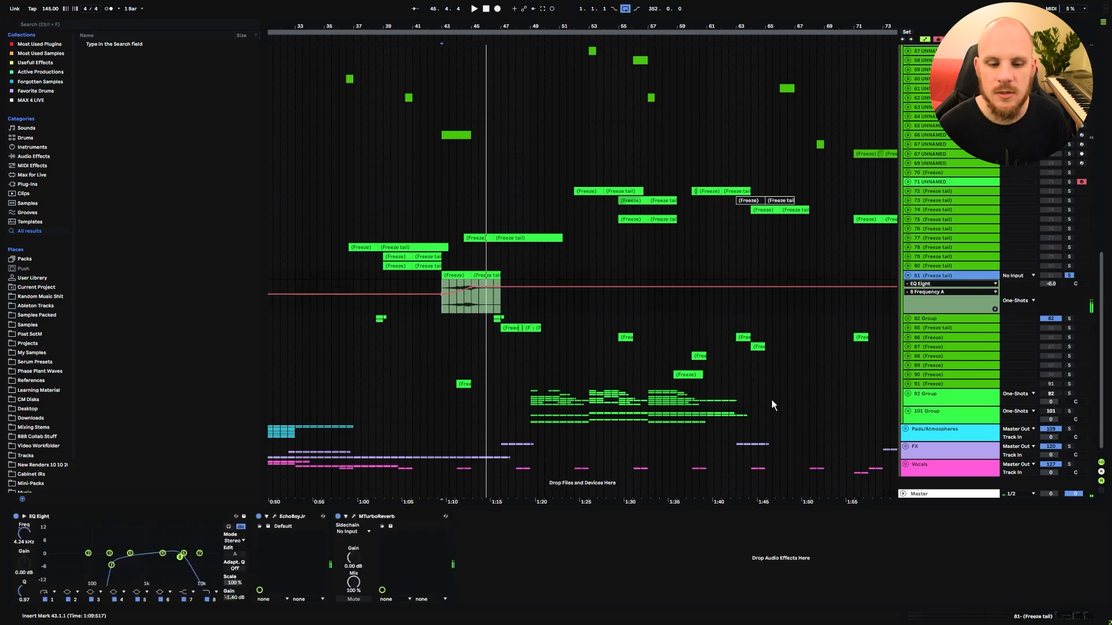
{"action": "right_click", "coordinate": [597, 557]}
{"action": "mouse_move", "coordinate": [672, 461]}
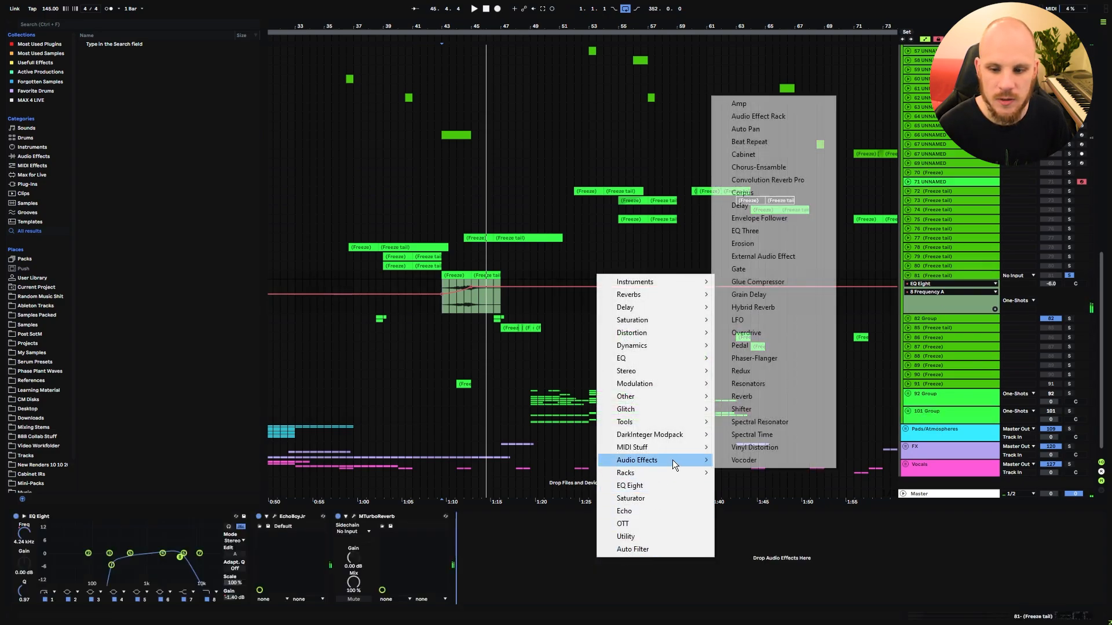
{"action": "left_click", "coordinate": [776, 423]}
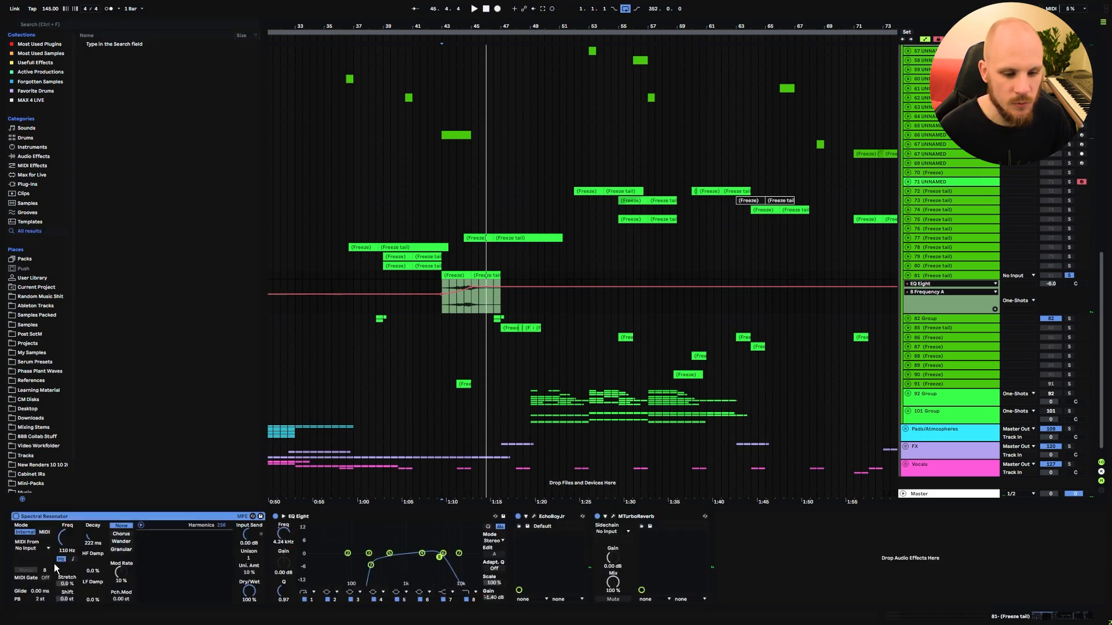
{"action": "left_click", "coordinate": [73, 560]}
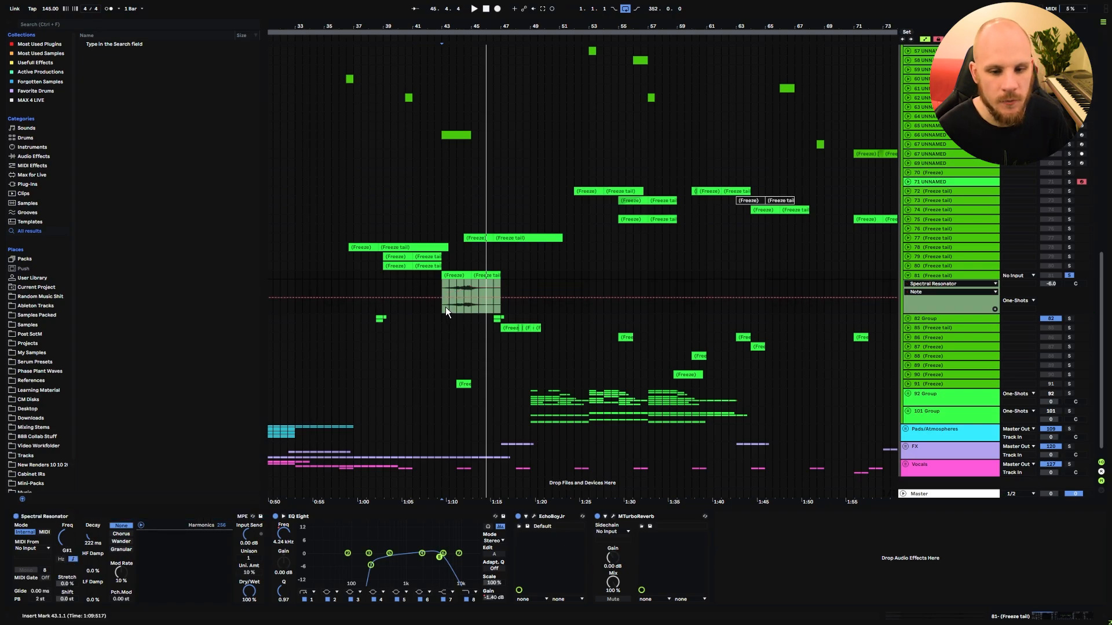
- Lengthen the Spectral Resonator's Decay to 841 ms while auditioning track 81 from bar 43
{"action": "key", "text": "space"}
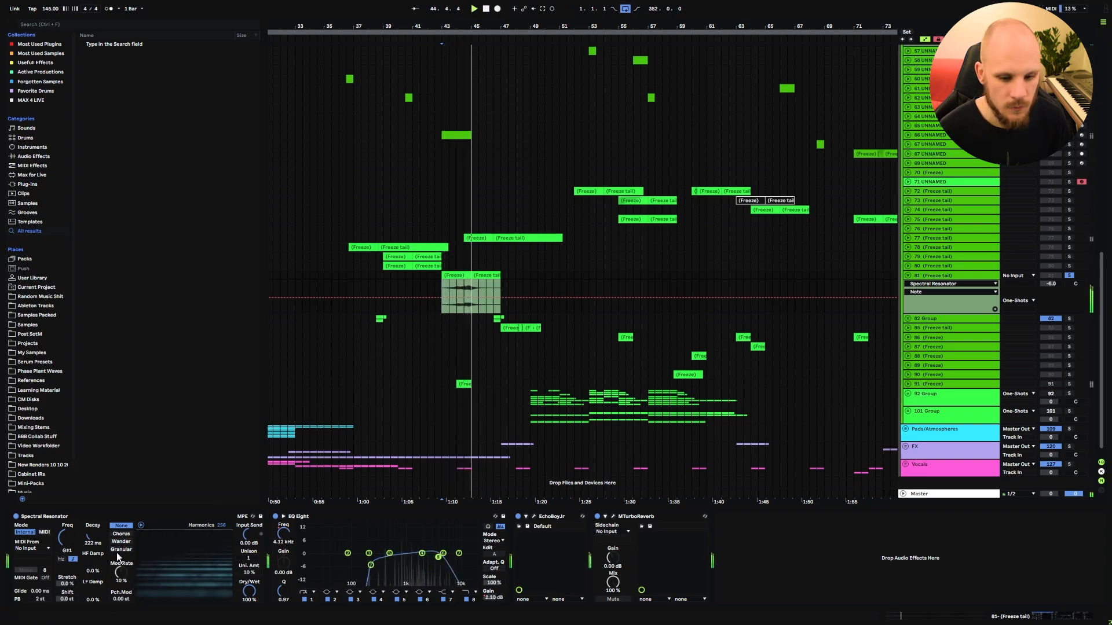
{"action": "mouse_move", "coordinate": [96, 534]}
{"action": "left_mouse_down"}
{"action": "mouse_move", "coordinate": [96, 509]}
{"action": "mouse_move", "coordinate": [65, 550]}
{"action": "mouse_move", "coordinate": [90, 530]}
{"action": "mouse_move", "coordinate": [91, 541]}
{"action": "left_mouse_up"}
{"action": "key", "text": "space"}
{"action": "key", "text": "space"}
- Automate the Spectral Resonator's Dry/Wet to rise from 0% at bar 43 to 70%, audition it, and unsolo and collapse track 81
{"action": "left_click_drag", "start_coordinate": [249, 591], "coordinate": [249, 609]}
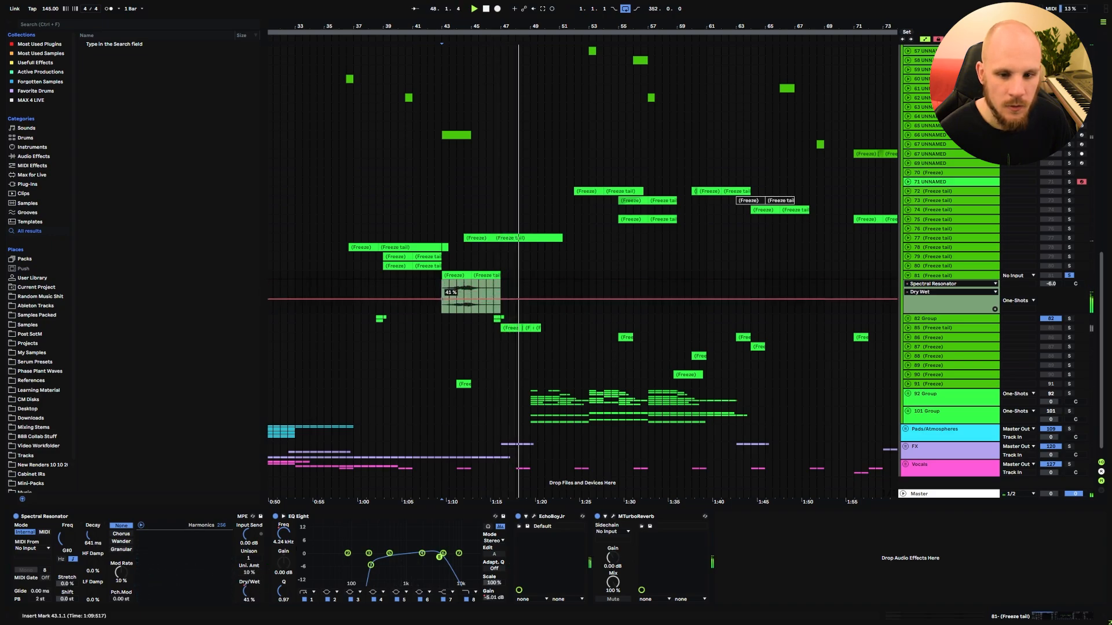
{"action": "left_click_drag", "start_coordinate": [442, 298], "coordinate": [442, 307]}
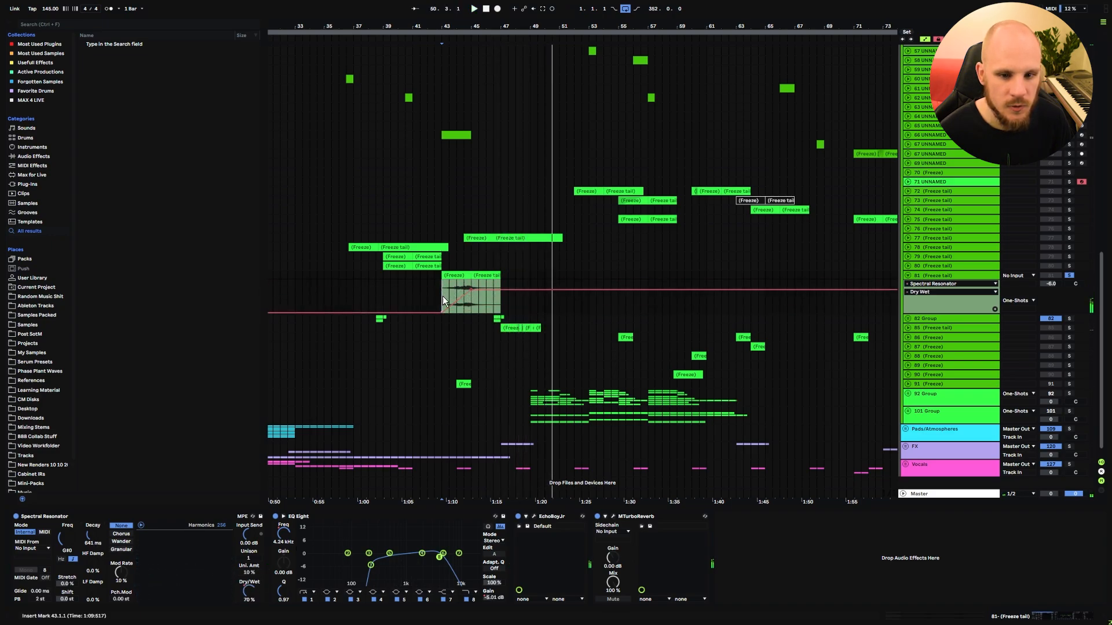
{"action": "key", "text": "space"}
{"action": "key", "text": "space"}
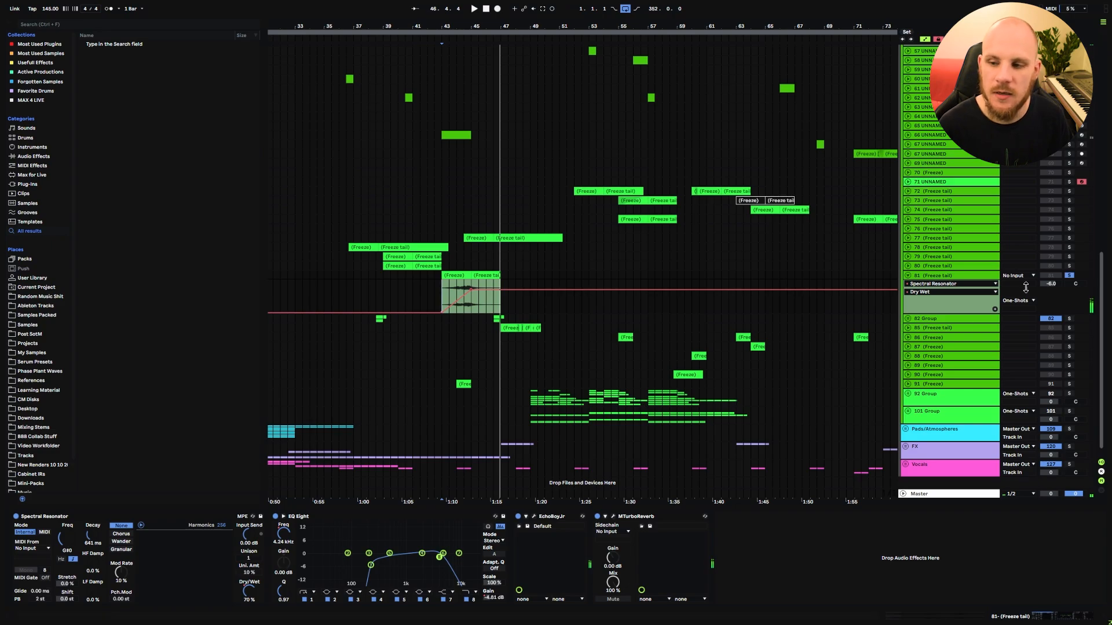
{"action": "left_click", "coordinate": [1070, 276]}
{"action": "left_click", "coordinate": [904, 276]}
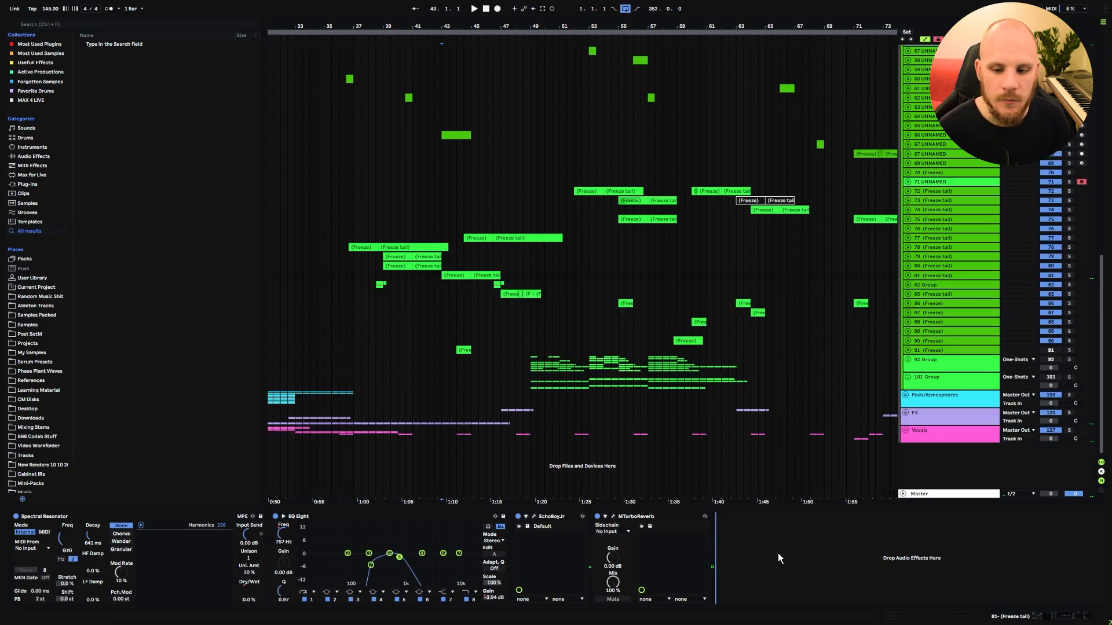
- Add MCombMB to track 81 right after the Spectral Resonator, using the three-band Delay cloud device
{"action": "right_click", "coordinate": [781, 552]}
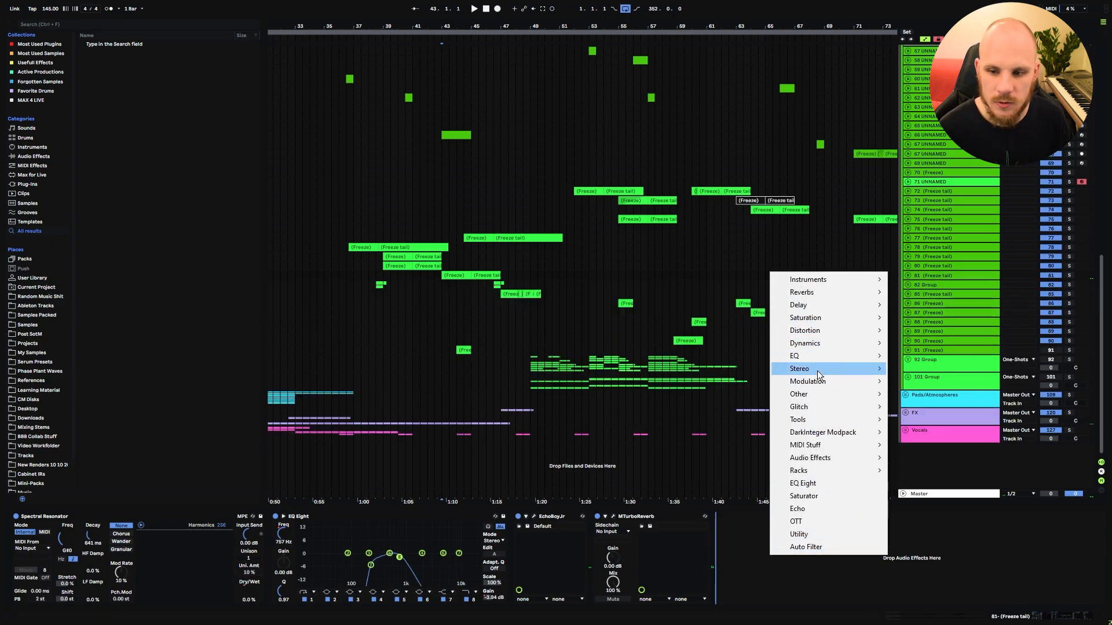
{"action": "mouse_move", "coordinate": [850, 384]}
{"action": "left_click", "coordinate": [921, 145]}
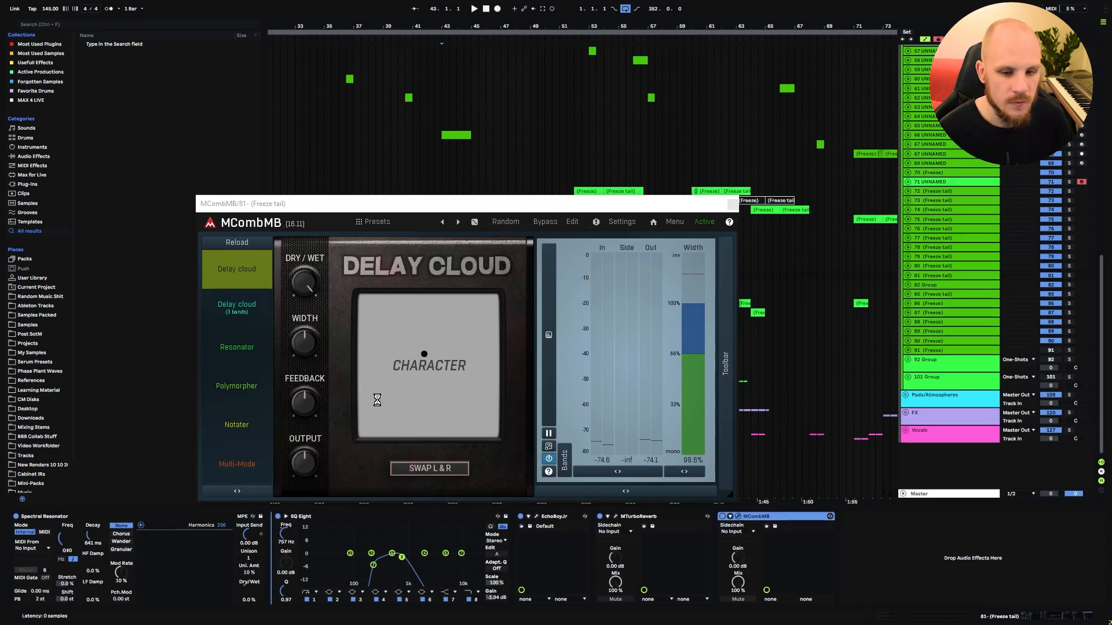
{"action": "left_click", "coordinate": [242, 311]}
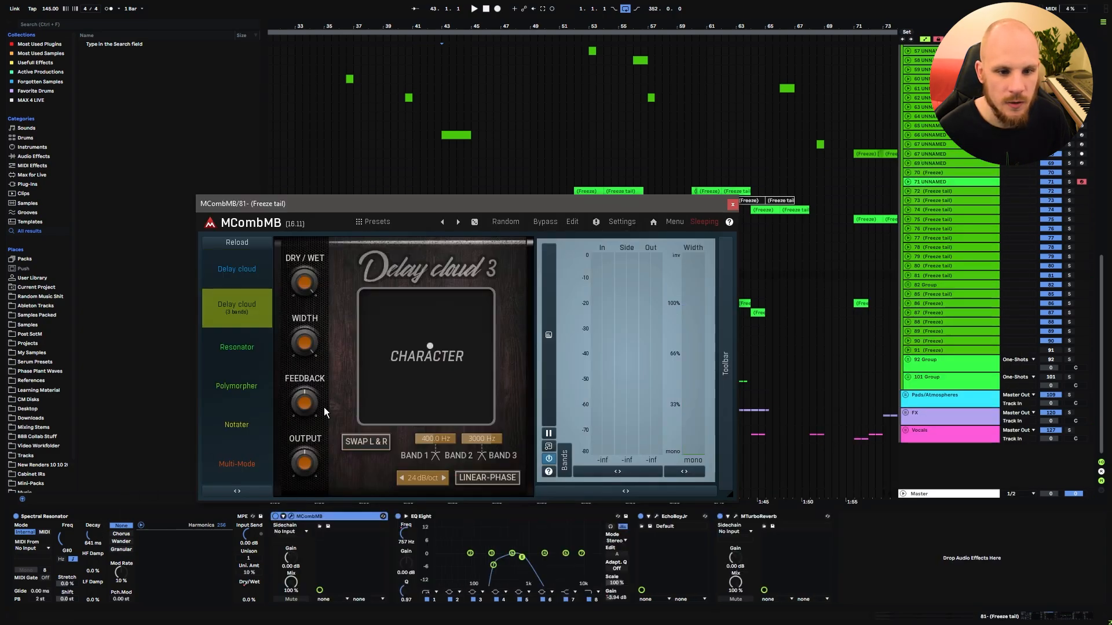
- Move the Delay cloud's Character point to the pad's upper-left area while auditioning track 81 from bar 43
{"action": "key", "text": "space"}
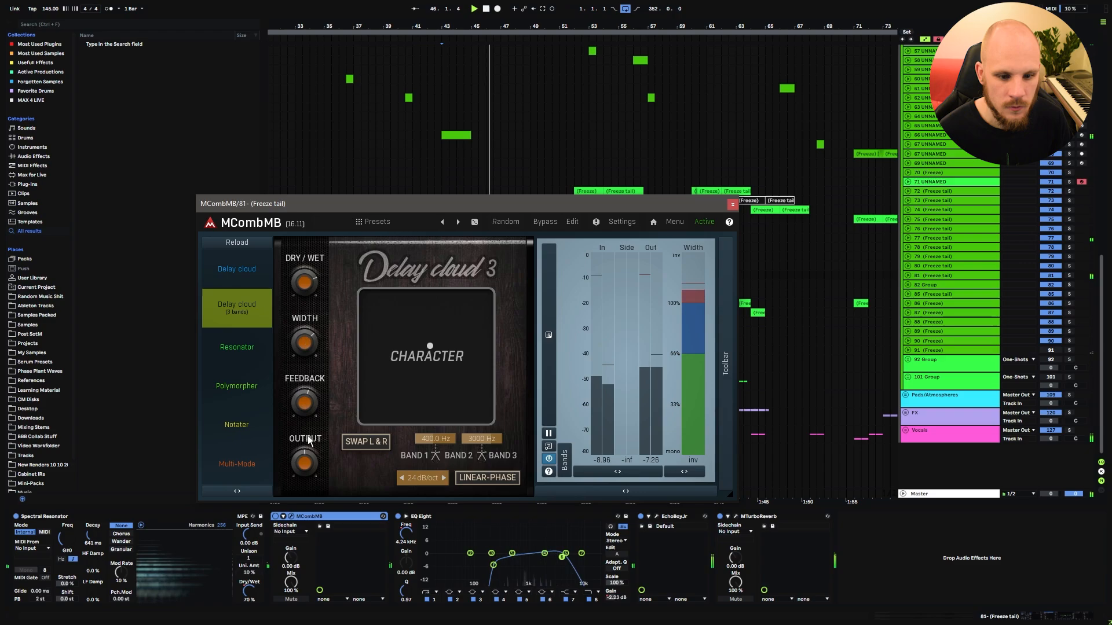
{"action": "left_click", "coordinate": [732, 204]}
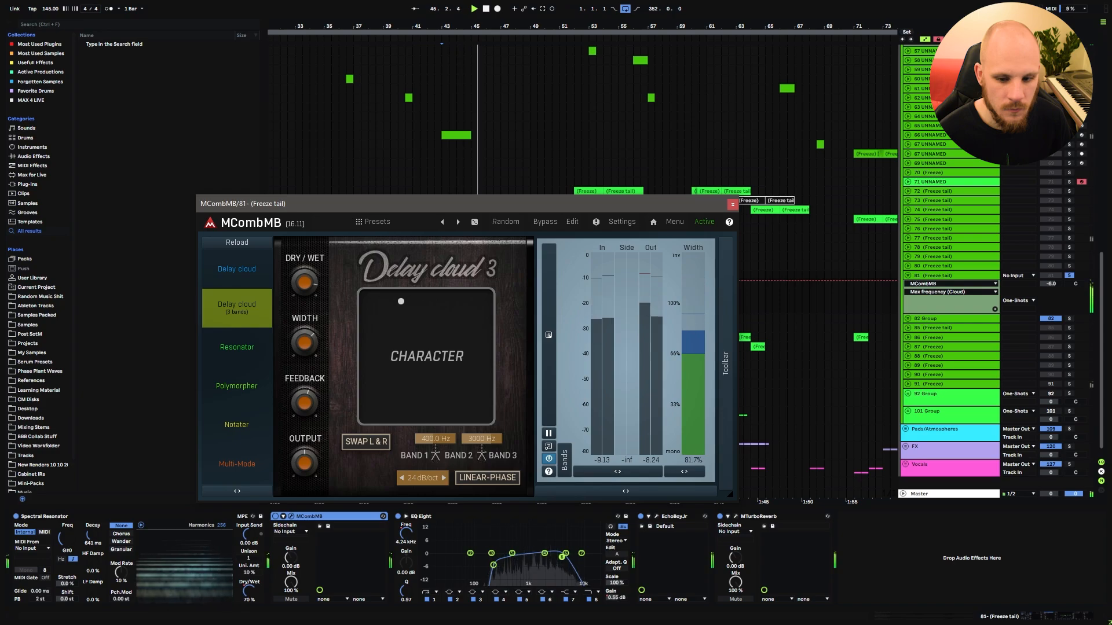
{"action": "key", "text": "space"}
{"action": "key", "text": "space"}
{"action": "left_click", "coordinate": [428, 362]}
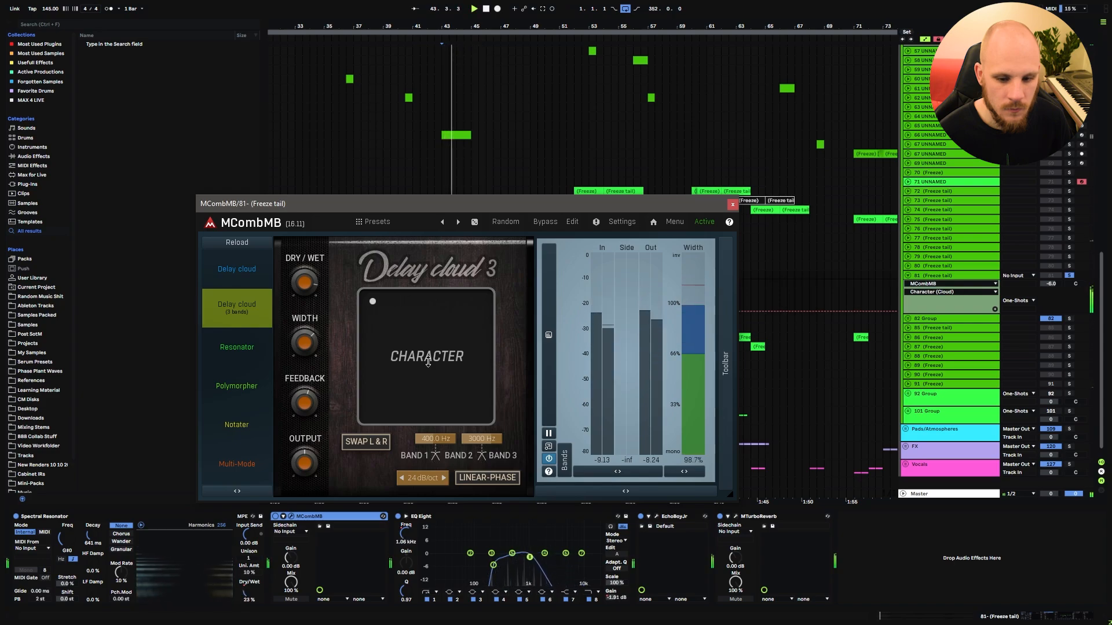
- Solo 82 Group and audition its clips from bar 46.3
{"action": "left_click", "coordinate": [922, 283]}
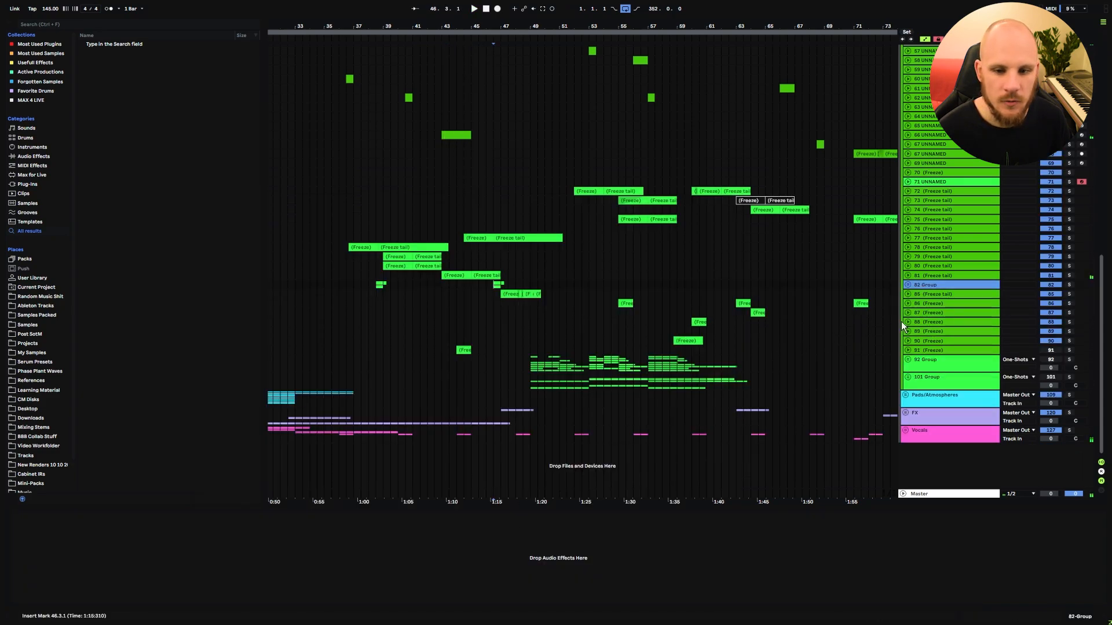
{"action": "left_click", "coordinate": [1069, 284]}
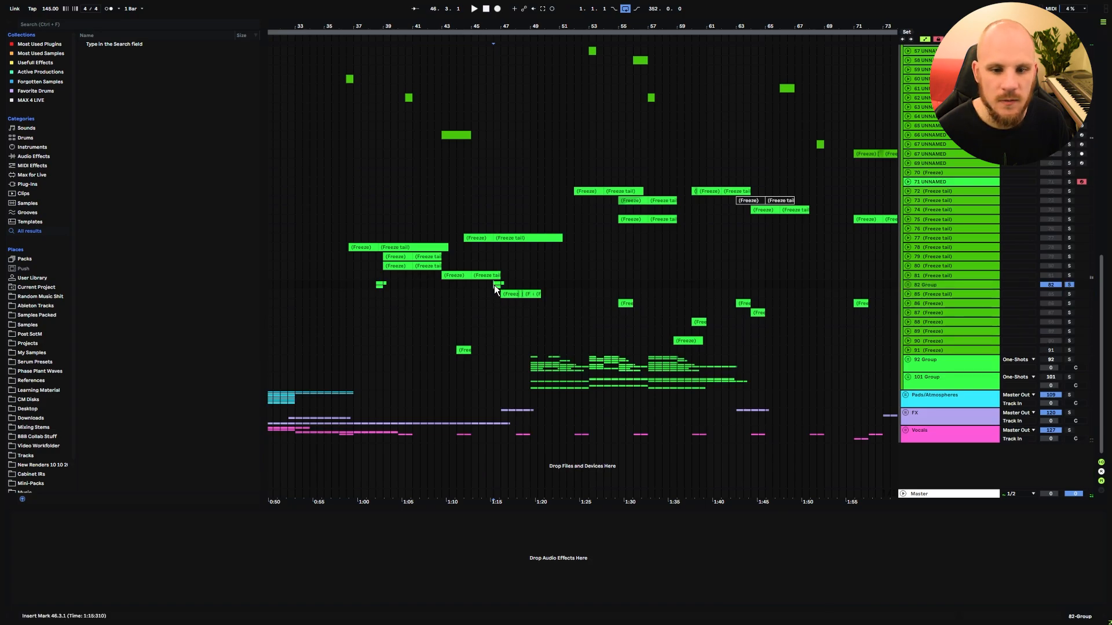
{"action": "key", "text": "space"}
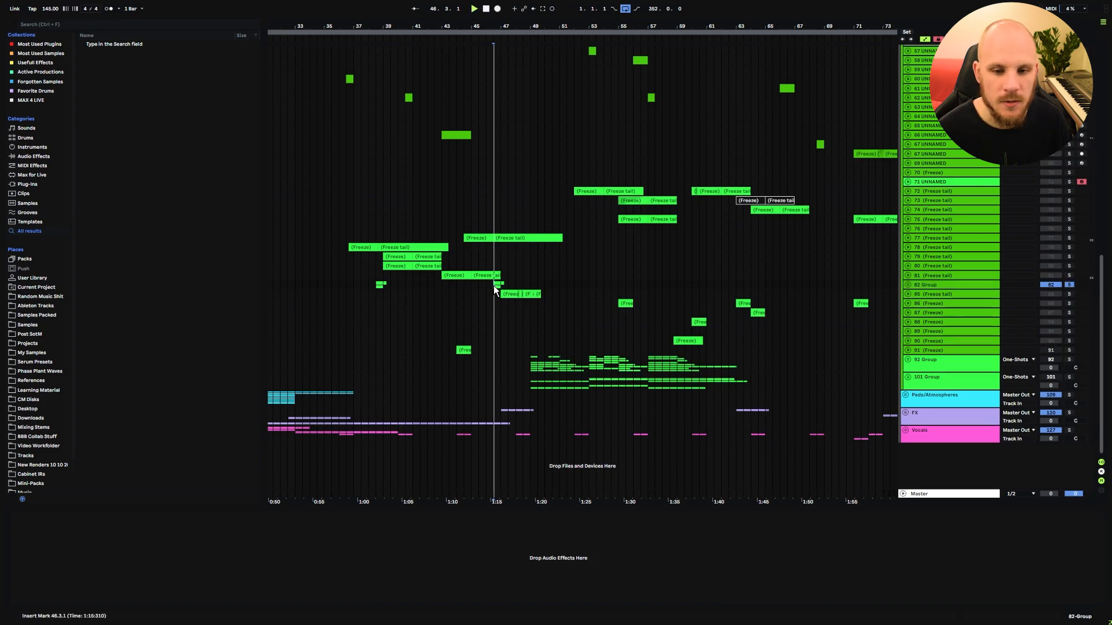
- Add MTurboReverb to 82 Group with the Small room device, audition it, and close the plug-in window
{"action": "right_click", "coordinate": [477, 554]}
{"action": "right_click", "coordinate": [477, 553]}
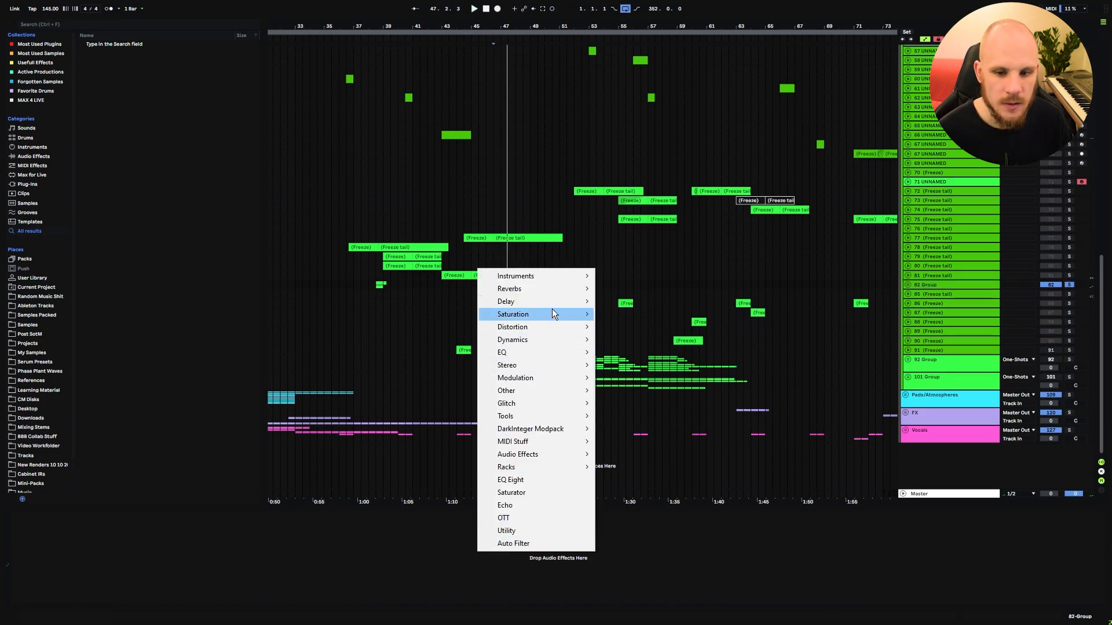
{"action": "mouse_move", "coordinate": [550, 290]}
{"action": "left_click", "coordinate": [625, 315]}
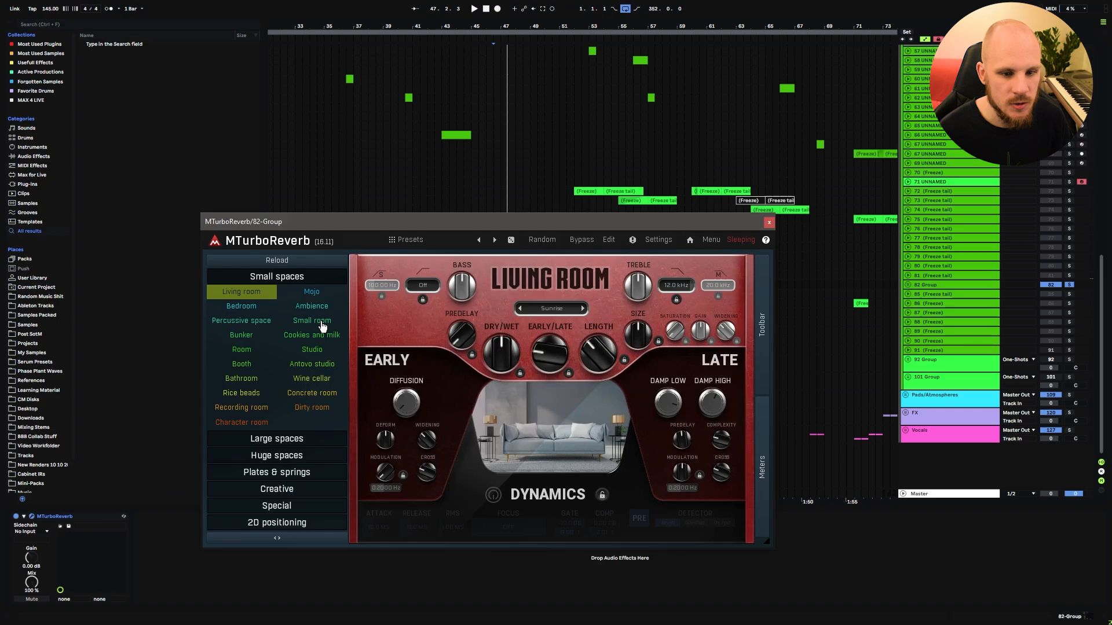
{"action": "left_click", "coordinate": [321, 325]}
{"action": "key", "text": "space"}
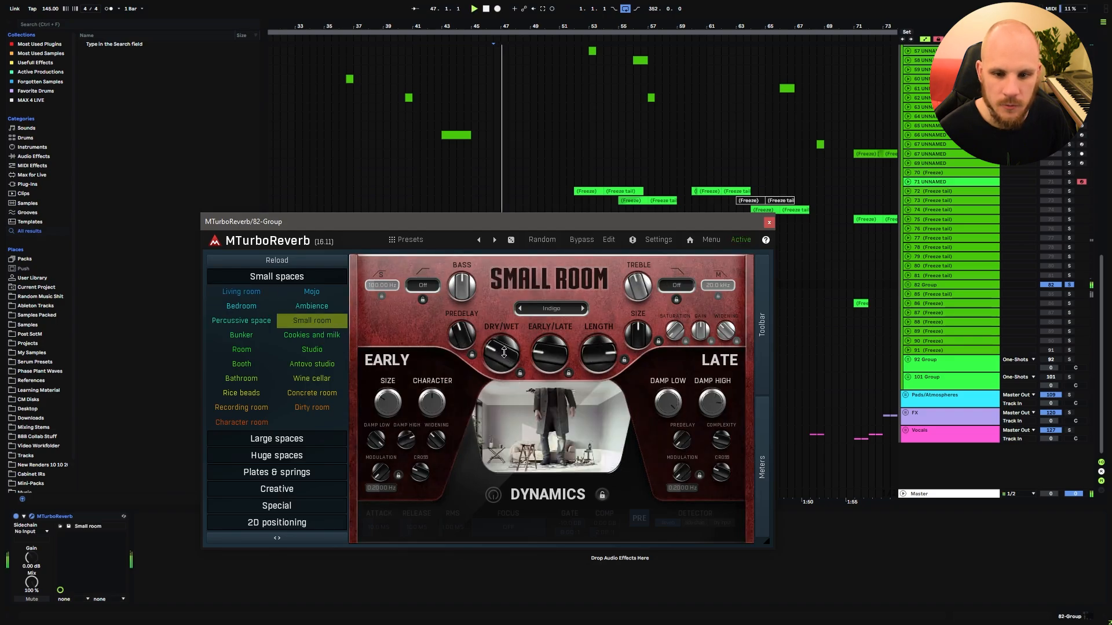
{"action": "left_click", "coordinate": [769, 223]}
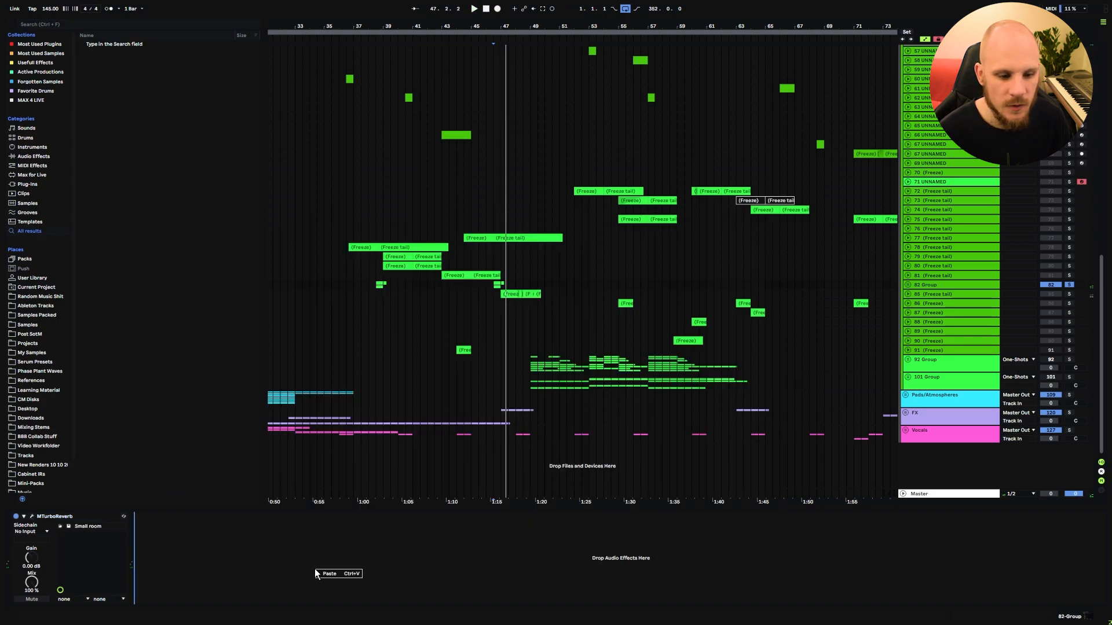
- Add OTT after the reverb on 82 Group and reduce its Amount to 56% while auditioning
{"action": "left_click", "coordinate": [355, 536]}
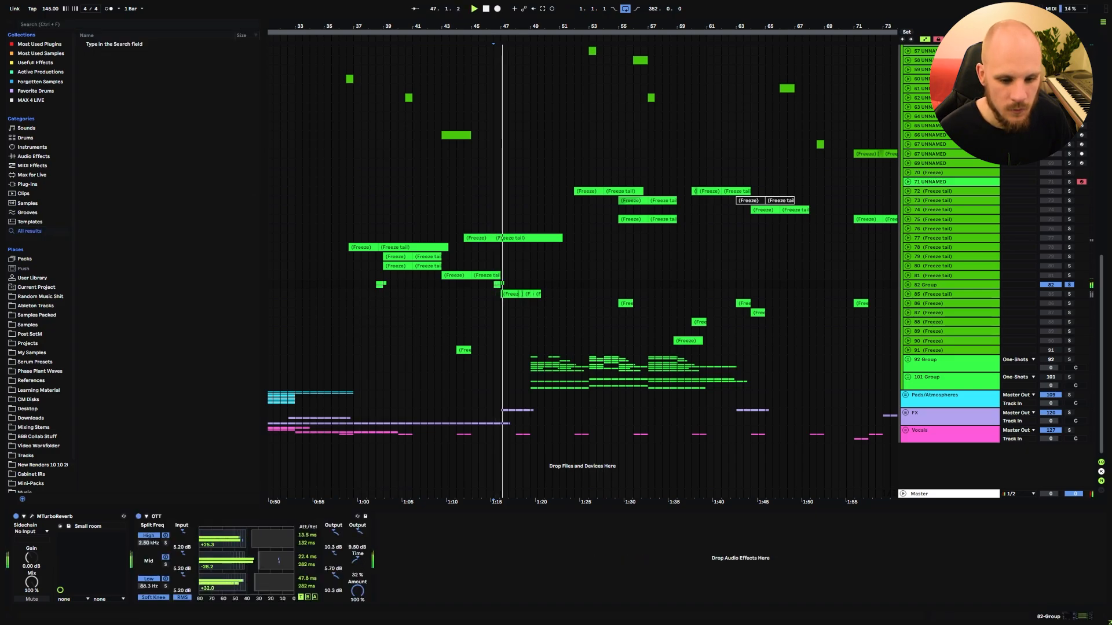
{"action": "key", "text": "space"}
{"action": "key", "text": "space"}
{"action": "mouse_move", "coordinate": [358, 591]}
{"action": "left_mouse_down"}
{"action": "mouse_move", "coordinate": [358, 619]}
{"action": "mouse_move", "coordinate": [355, 591]}
{"action": "left_mouse_up"}
{"action": "key", "text": "space"}
- Add an EQ Eight after OTT on 82 Group, cutting the lows, boosting the upper mids and rolling off highs around 10 kHz
{"action": "right_click", "coordinate": [407, 560]}
{"action": "right_click", "coordinate": [407, 560]}
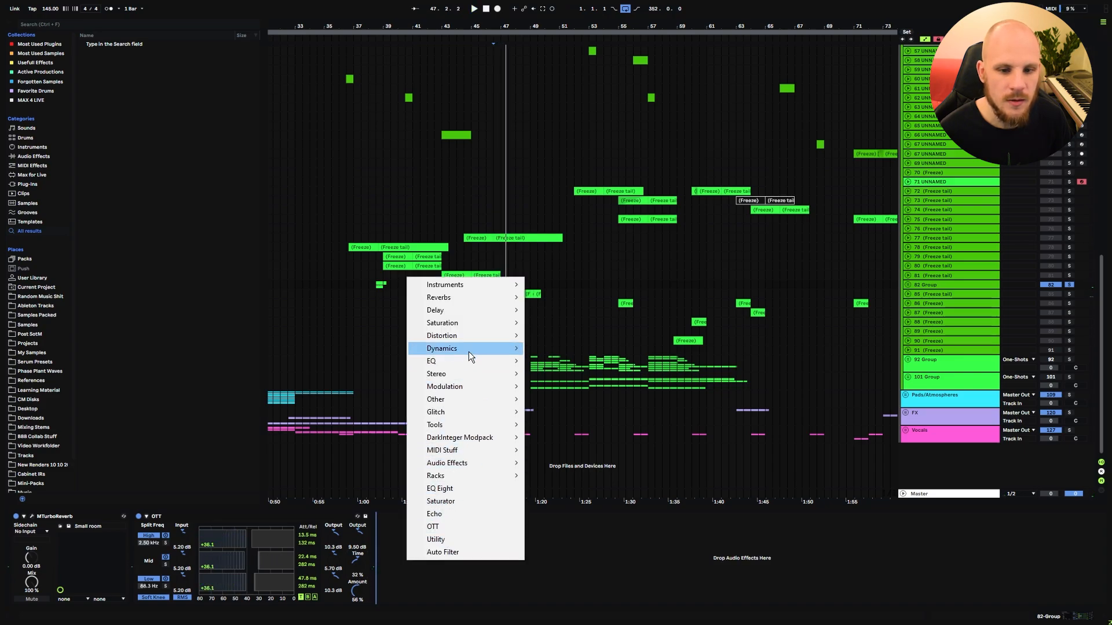
{"action": "left_click", "coordinate": [452, 488]}
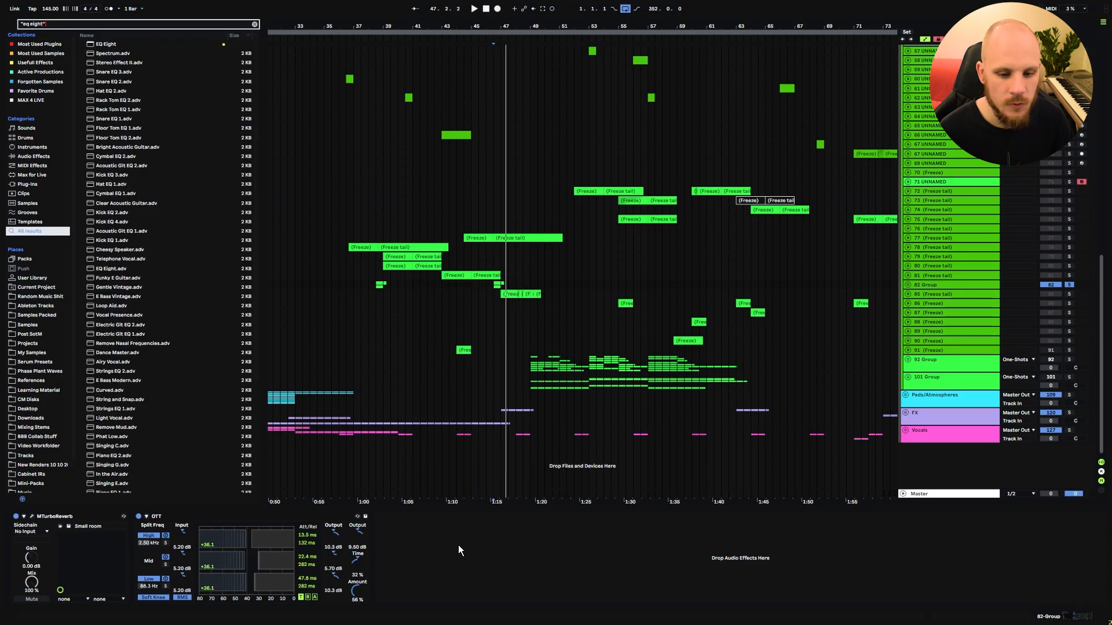
{"action": "key", "text": "space"}
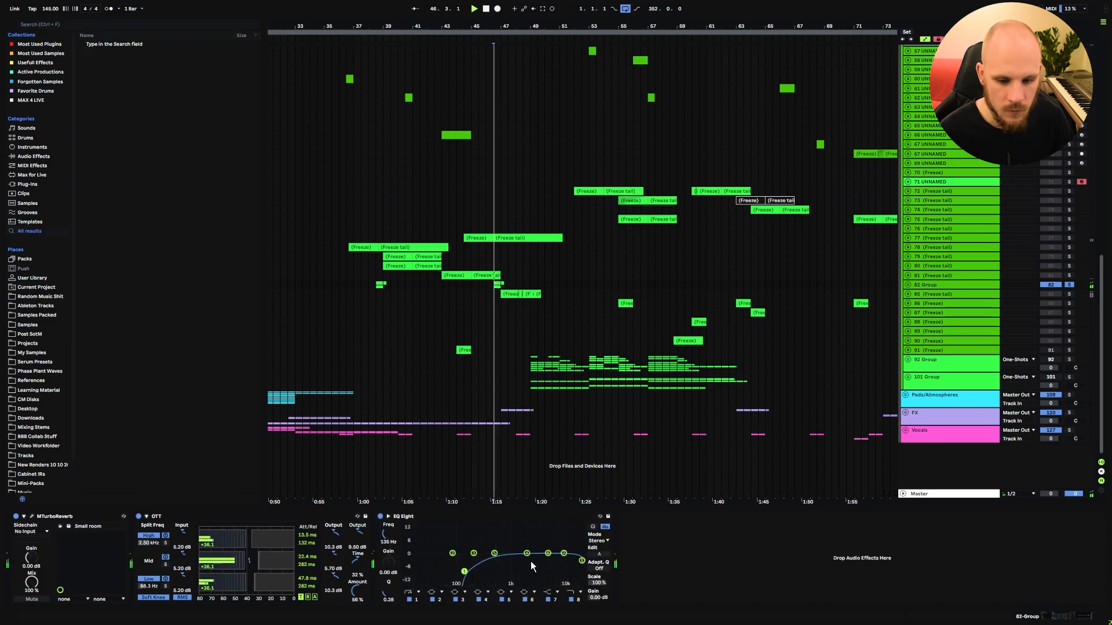
{"action": "mouse_move", "coordinate": [526, 553]}
{"action": "left_mouse_down"}
{"action": "mouse_move", "coordinate": [545, 541]}
{"action": "mouse_move", "coordinate": [564, 557]}
{"action": "left_mouse_up"}
{"action": "key", "text": "space"}
{"action": "key", "text": "space"}
{"action": "key", "text": "space"}
- Add EchoBoy Jr. after 82 Group's EQ Eight, raise its Feedback and change the echo style, then audition it and close the window
{"action": "key", "text": "space"}
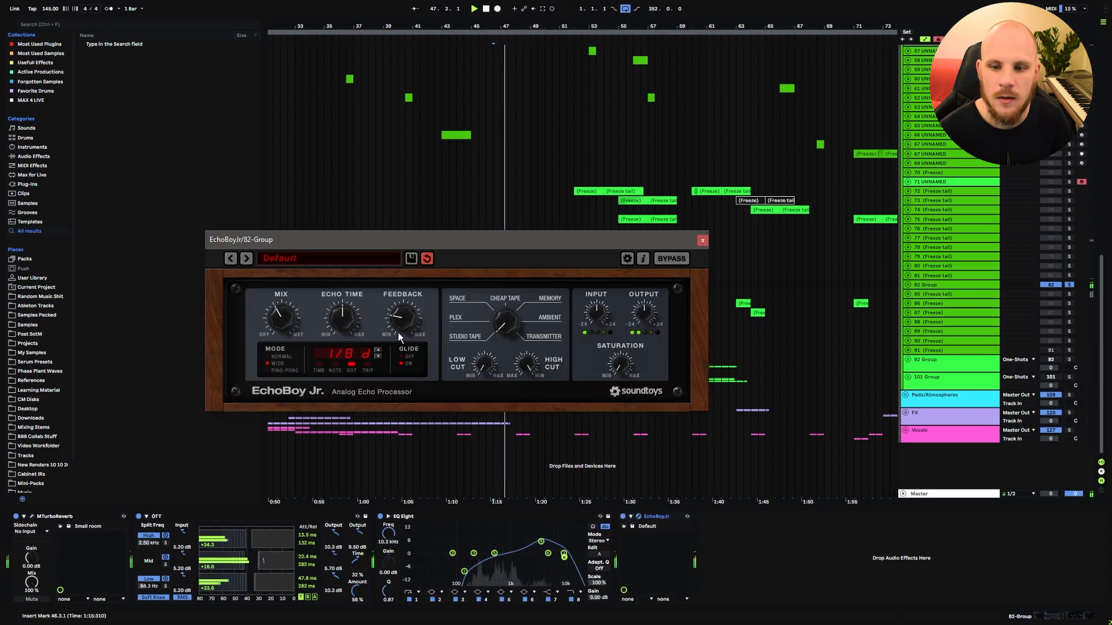
{"action": "left_click_drag", "start_coordinate": [398, 333], "coordinate": [399, 312]}
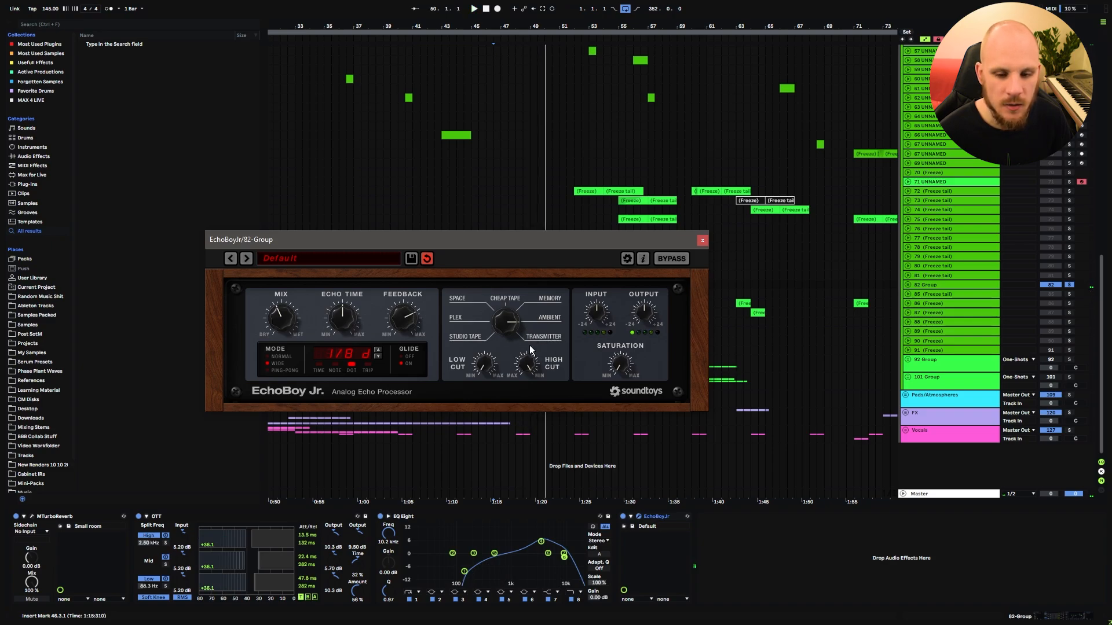
{"action": "key", "text": "space"}
{"action": "key", "text": "space"}
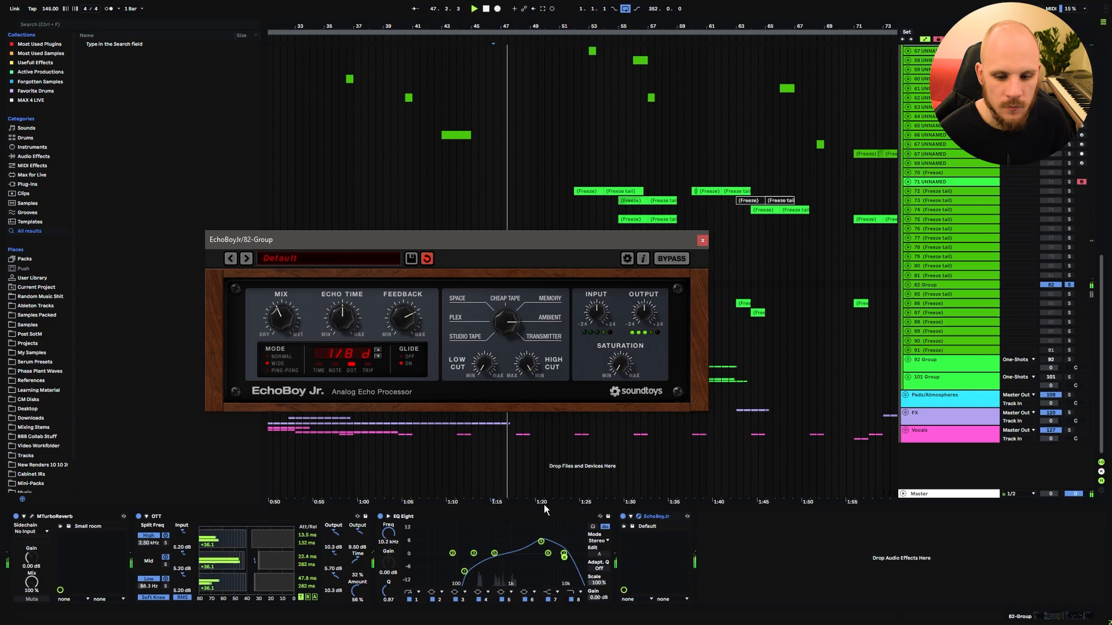
{"action": "left_click", "coordinate": [702, 241]}
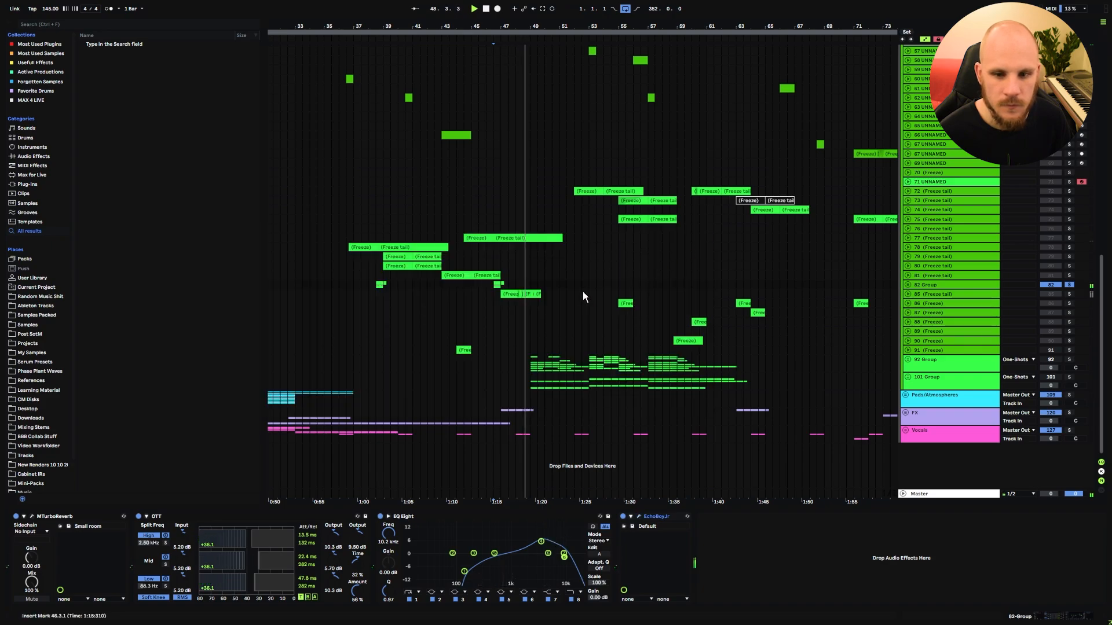
{"action": "key", "text": "space"}
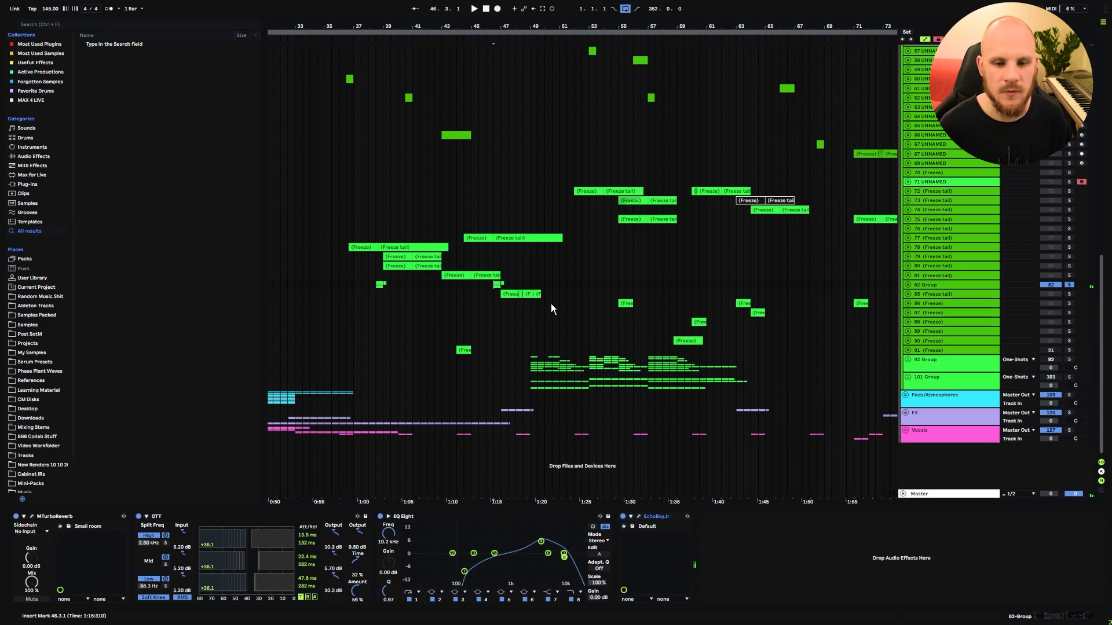
- Solo track 85, cut its lows around 107 Hz with EQ Eight, and add MStereoSpread with raised Widening while auditioning
{"action": "left_click", "coordinate": [924, 295]}
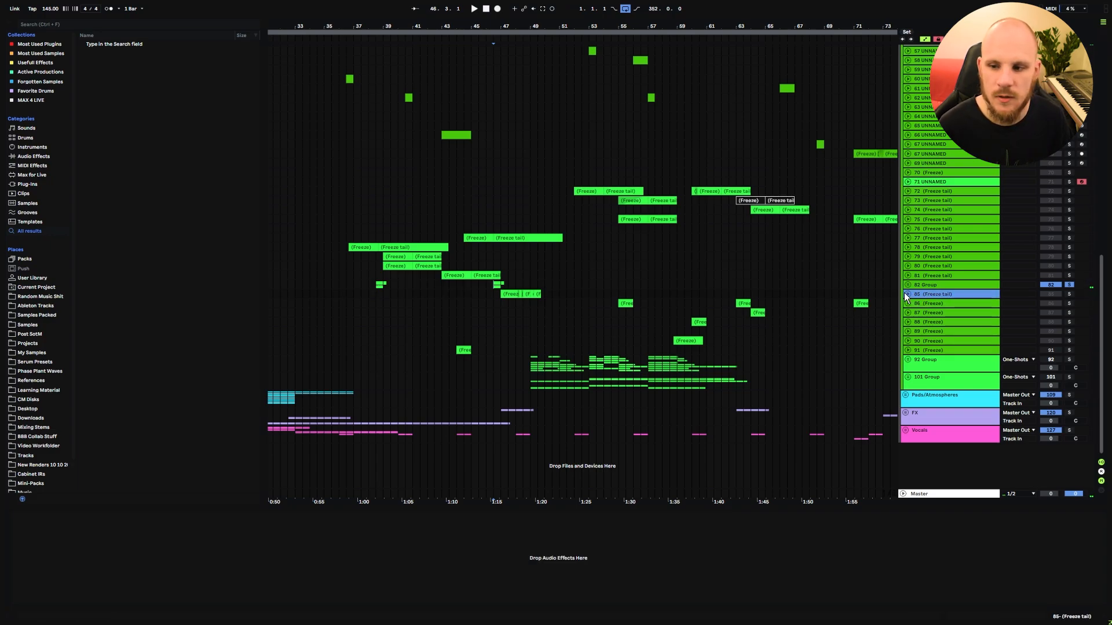
{"action": "left_click", "coordinate": [907, 294]}
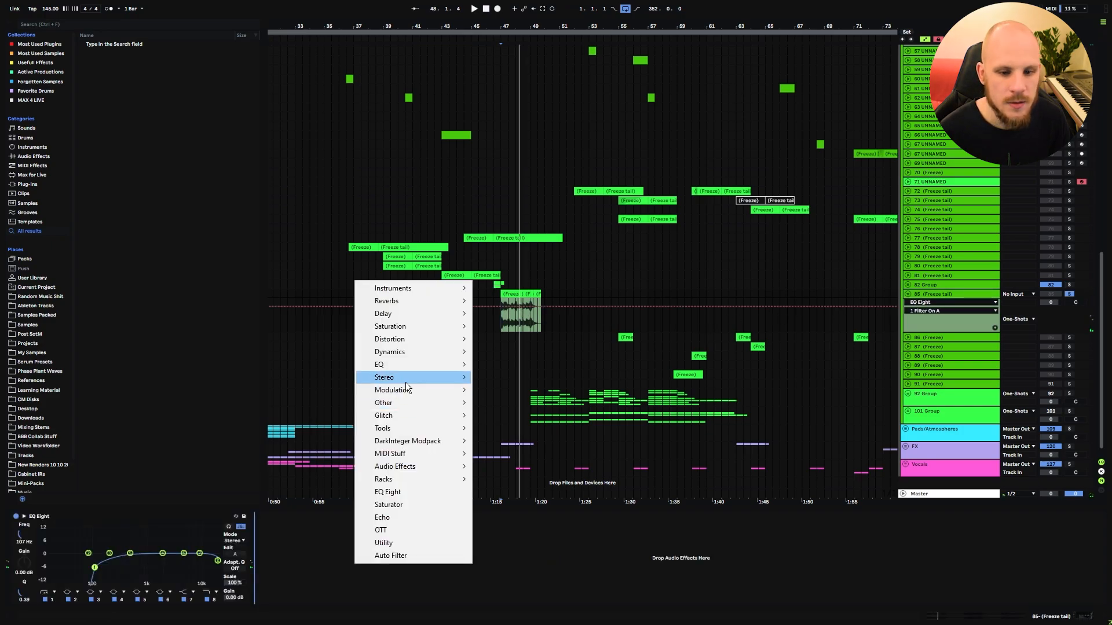
{"action": "mouse_move", "coordinate": [407, 380]}
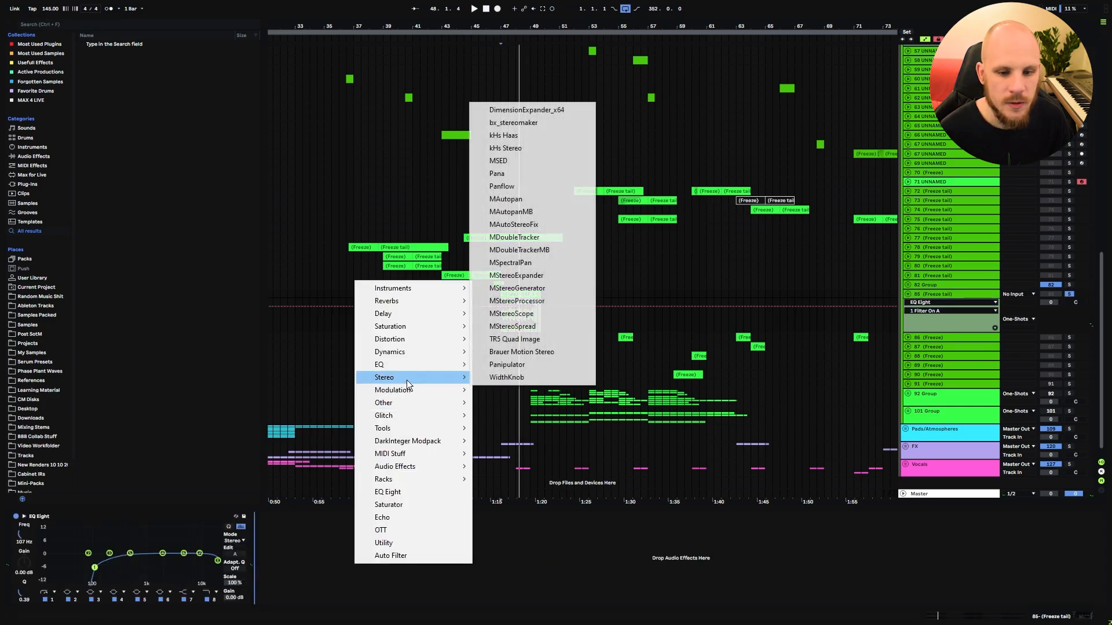
{"action": "left_click", "coordinate": [535, 327]}
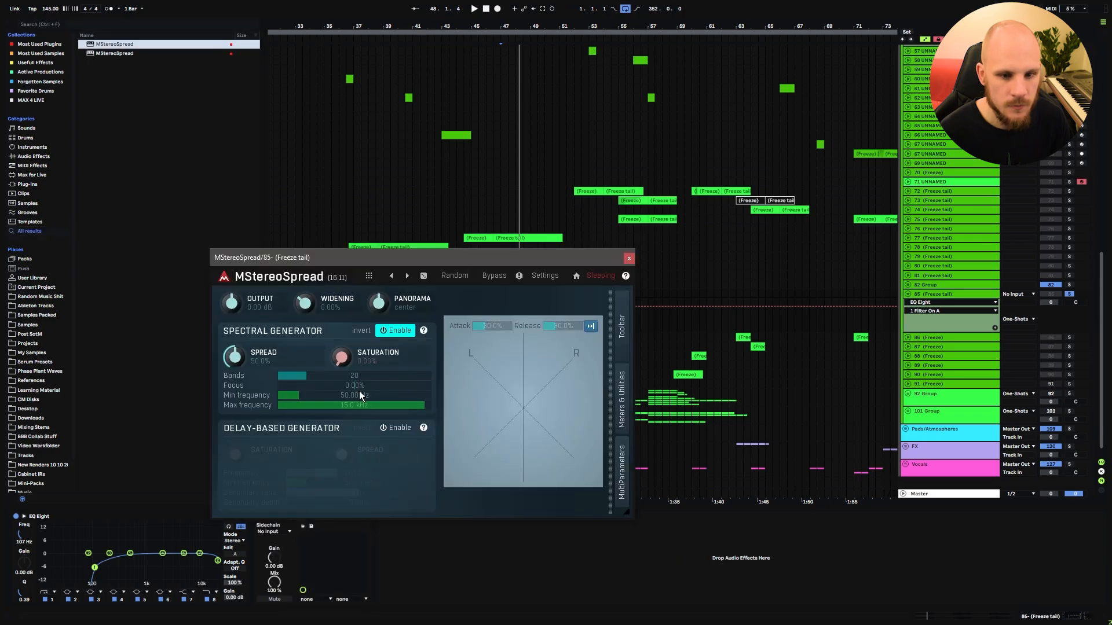
{"action": "key", "text": "space"}
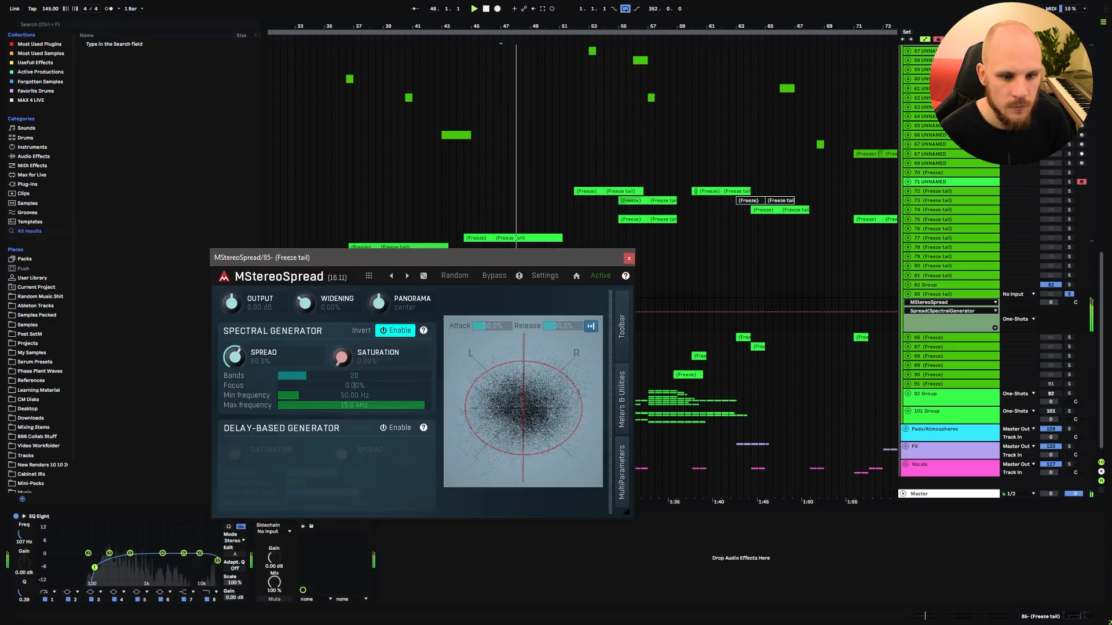
{"action": "left_click_drag", "start_coordinate": [304, 303], "coordinate": [304, 293]}
{"action": "left_click", "coordinate": [629, 258]}
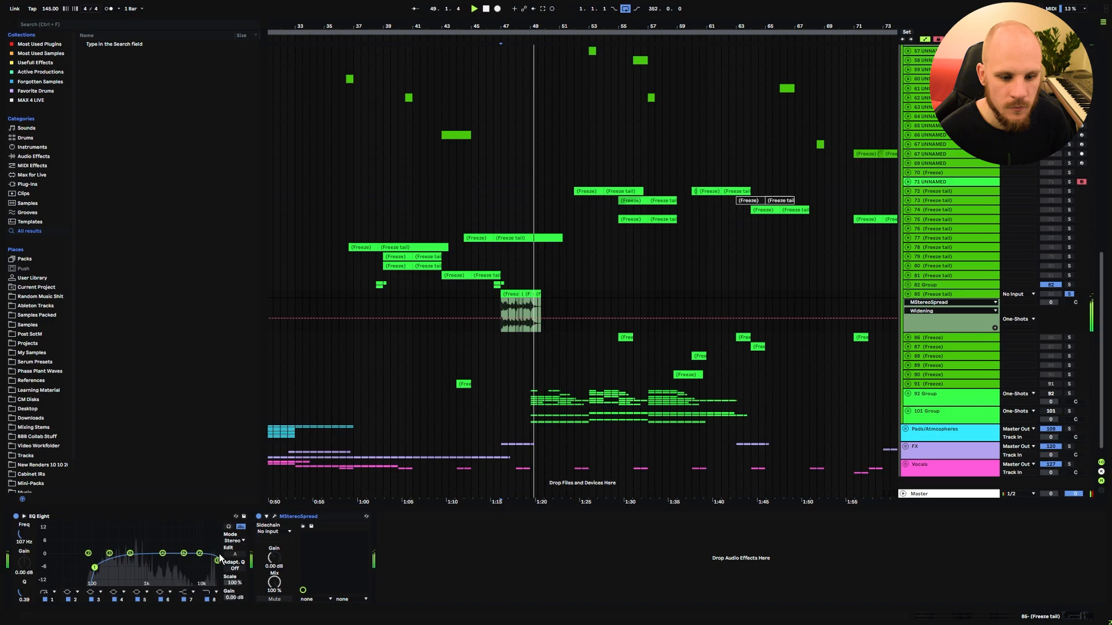
- Automate track 85's EQ Eight high-cut frequency to rise across the clip from about 391 Hz, and move the low cut to 202 Hz
{"action": "left_click_drag", "start_coordinate": [218, 561], "coordinate": [126, 559]}
{"action": "key", "text": "space"}
{"action": "key", "text": "space"}
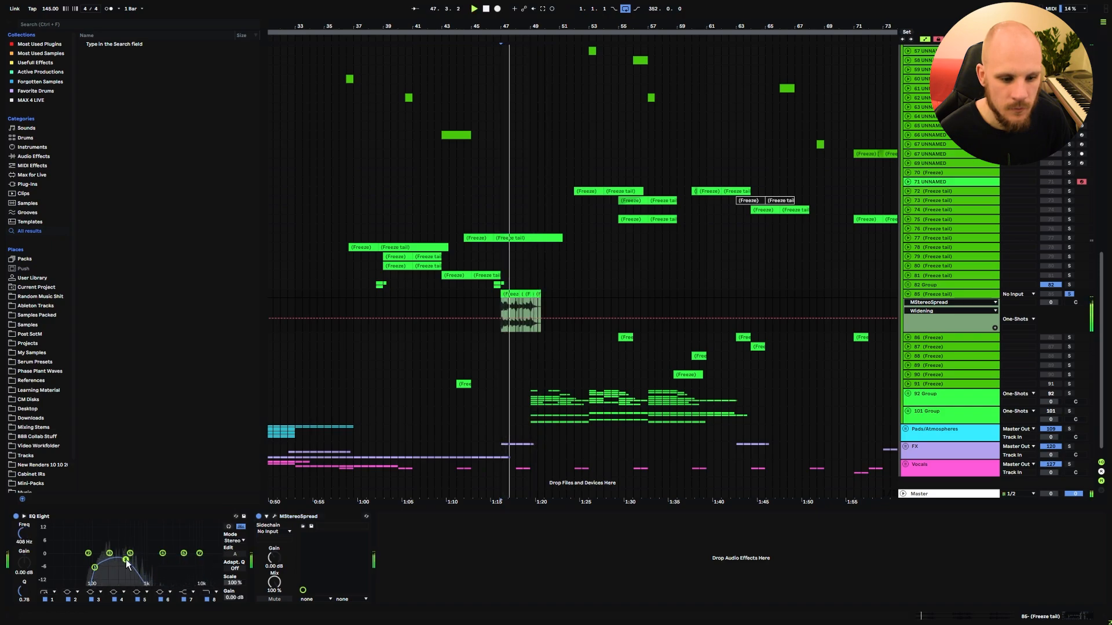
{"action": "key", "text": "space"}
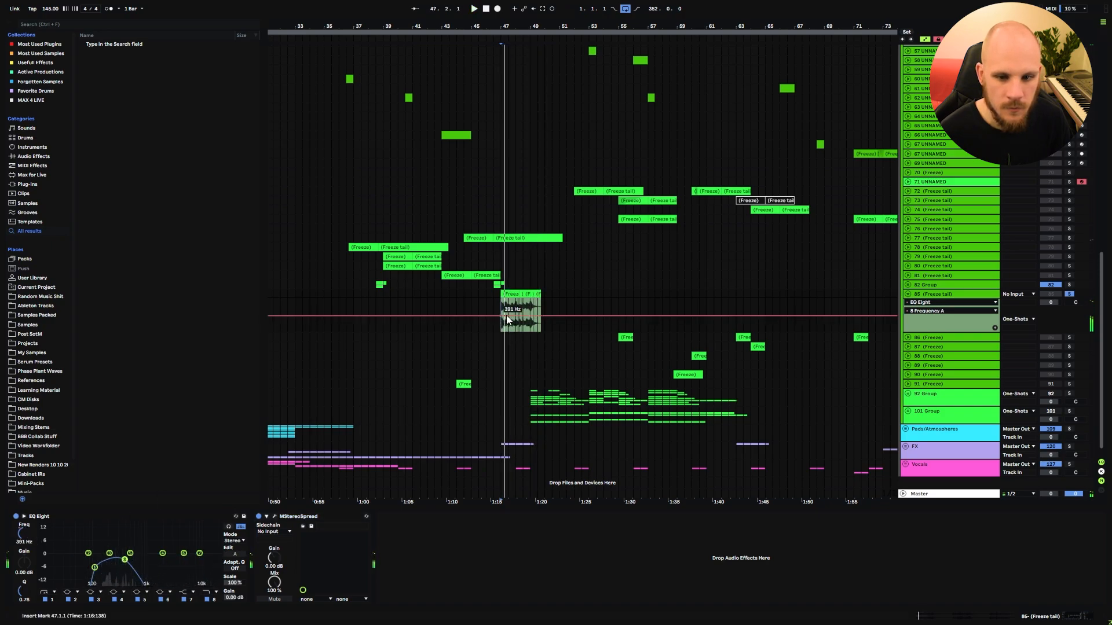
{"action": "left_click_drag", "start_coordinate": [536, 315], "coordinate": [538, 298]}
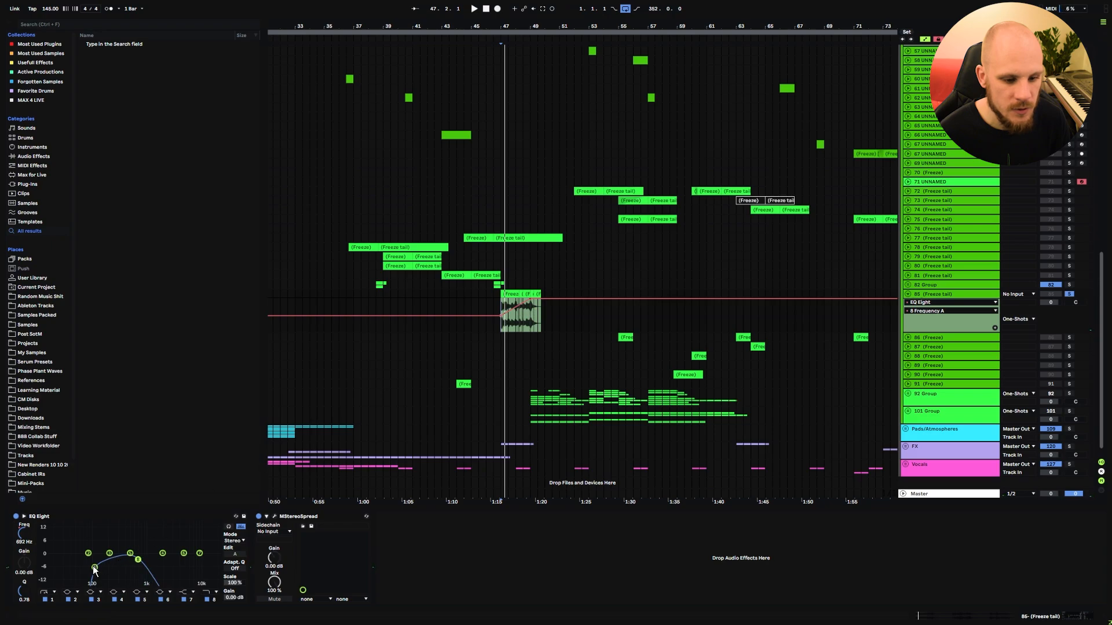
{"action": "key", "text": "space"}
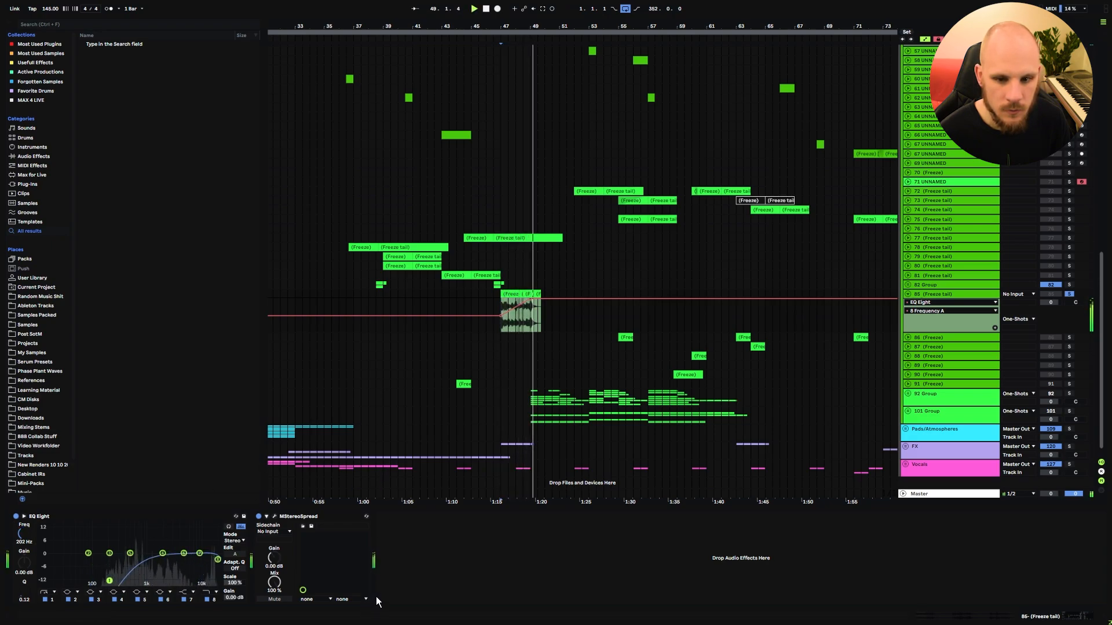
{"action": "key", "text": "space"}
- Add EchoBoy Jr. before track 85's EQ Eight with a 1/4 echo time, higher Feedback and Cheap Tape style, auditioning the result
{"action": "right_click", "coordinate": [407, 571]}
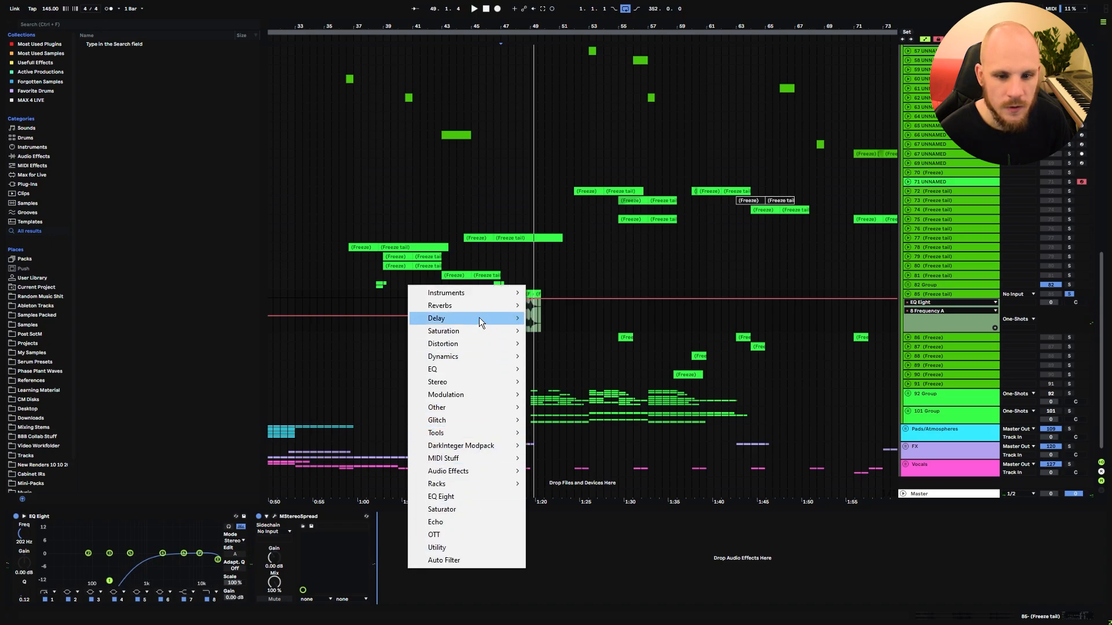
{"action": "mouse_move", "coordinate": [460, 317]}
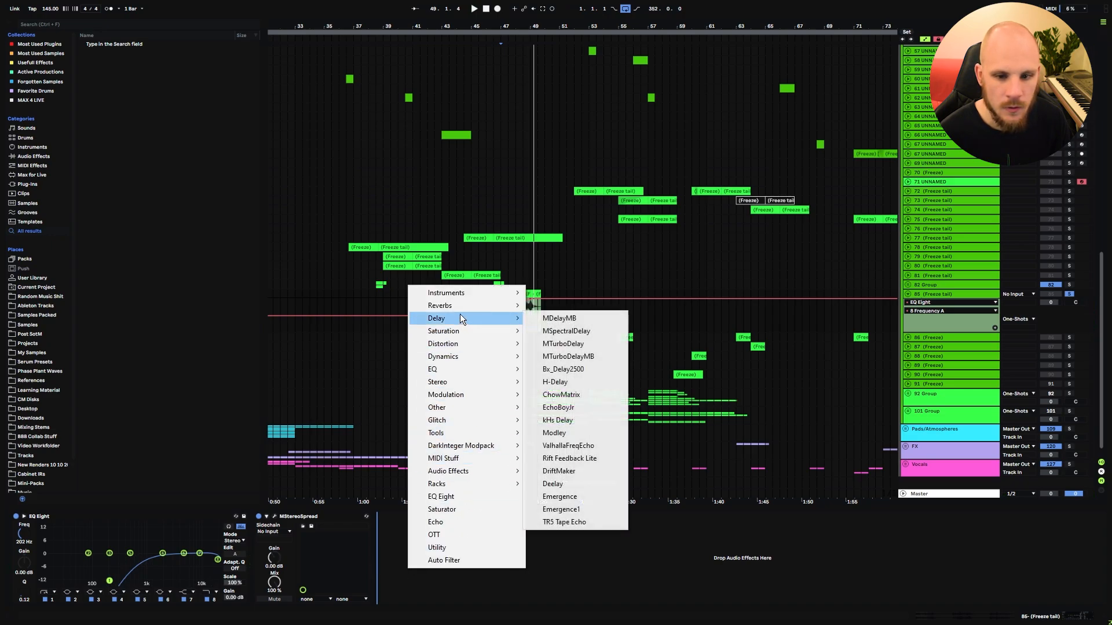
{"action": "left_click", "coordinate": [572, 406]}
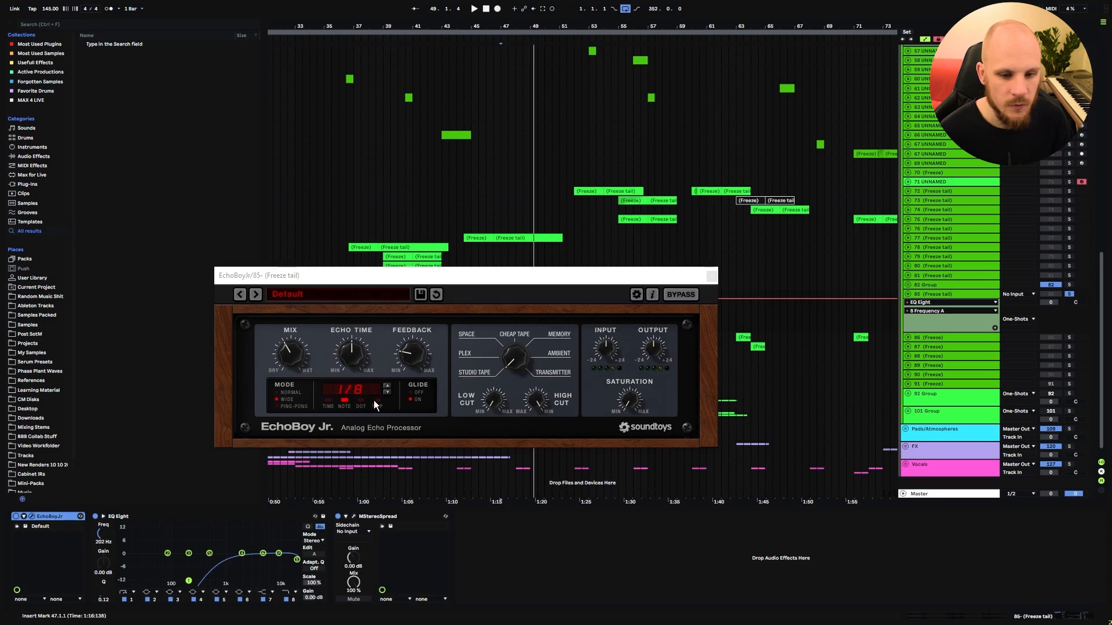
{"action": "left_click_drag", "start_coordinate": [361, 352], "coordinate": [418, 336]}
{"action": "left_click_drag", "start_coordinate": [513, 358], "coordinate": [525, 325]}
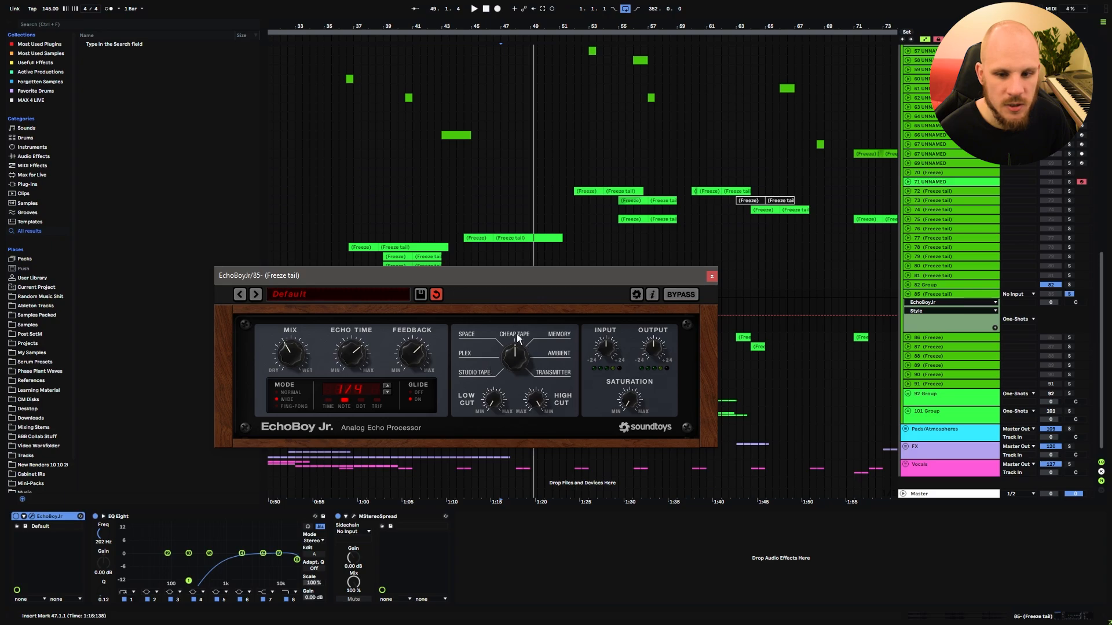
{"action": "key", "text": "space"}
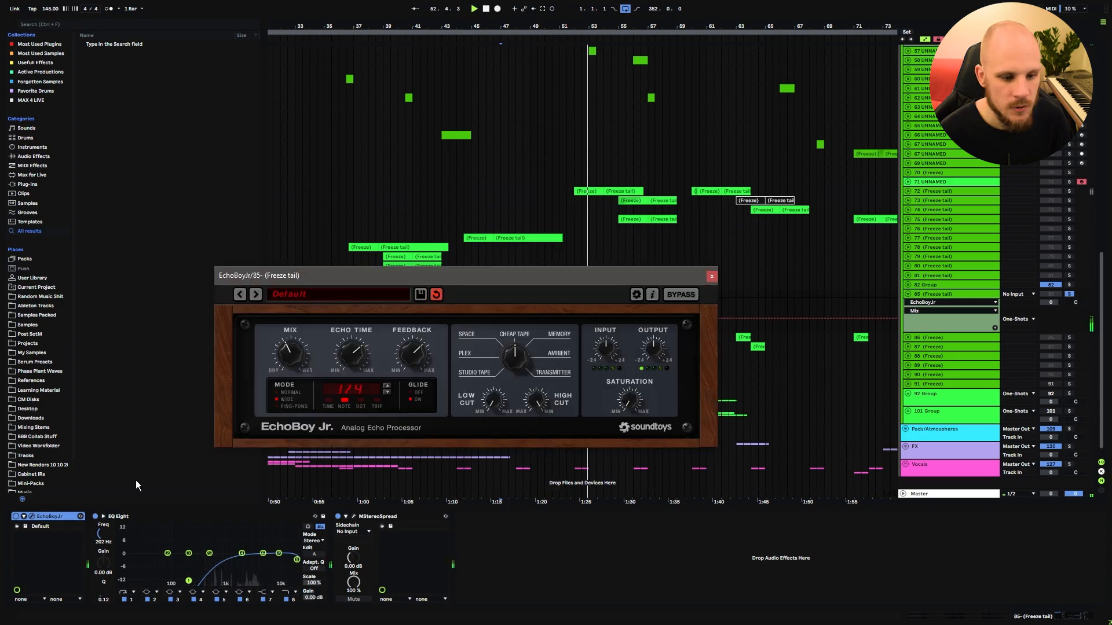
{"action": "left_click_drag", "start_coordinate": [417, 348], "coordinate": [414, 356]}
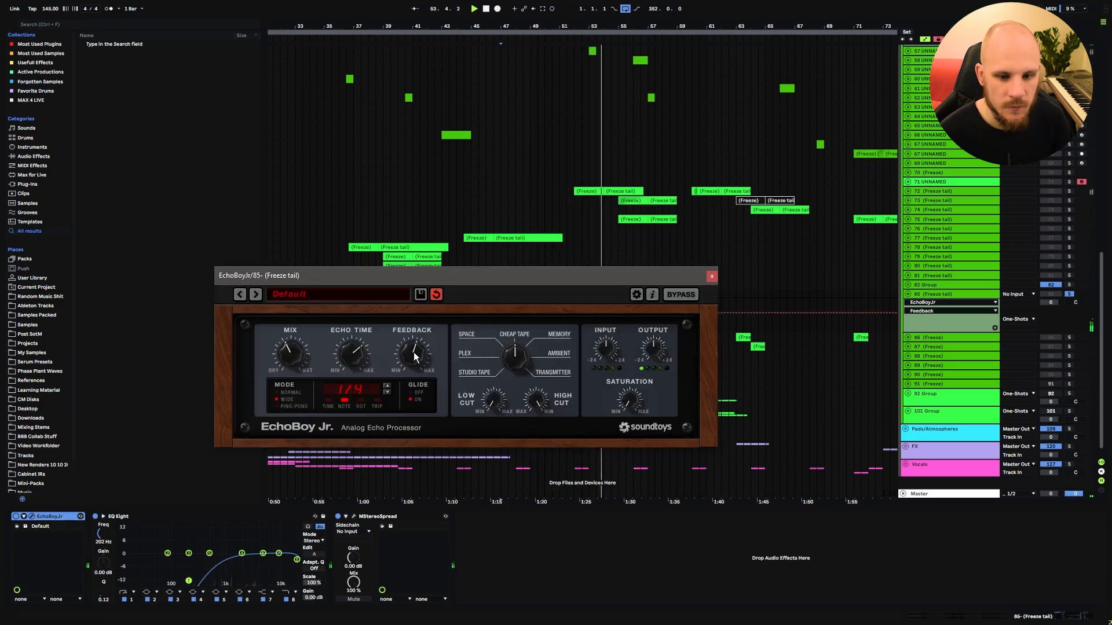
{"action": "left_click", "coordinate": [711, 276]}
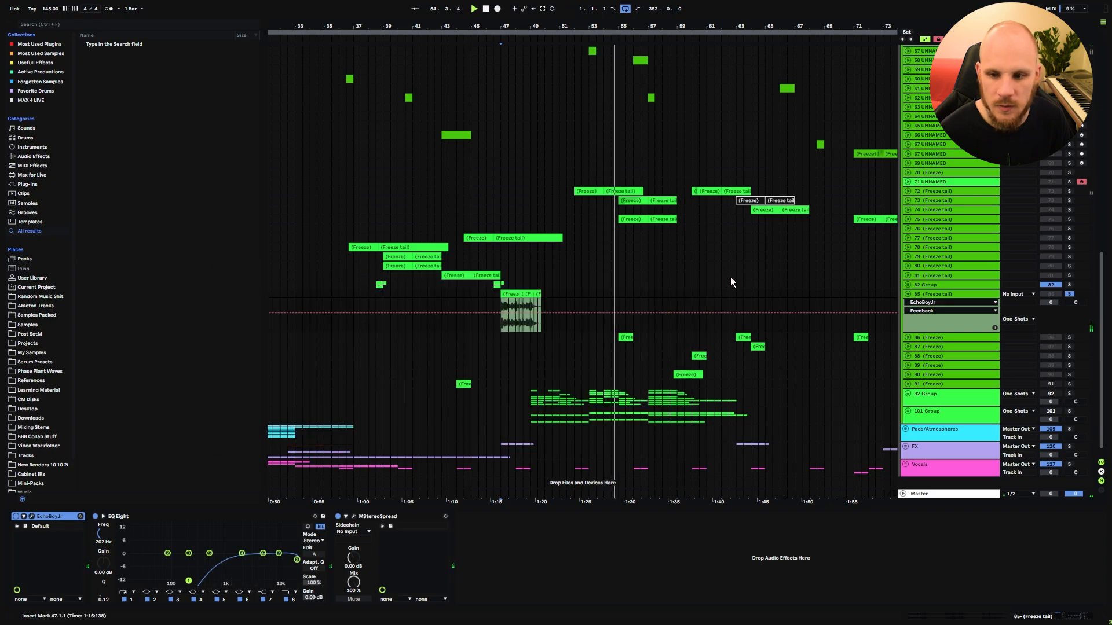
- Unsolo track 85 and lower its volume to -7.0 dB while auditioning it in the full mix, then fold the track
{"action": "left_click", "coordinate": [908, 294]}
{"action": "left_click", "coordinate": [923, 294]}
{"action": "key", "text": "space"}
{"action": "key", "text": "s"}
{"action": "left_click", "coordinate": [908, 294]}
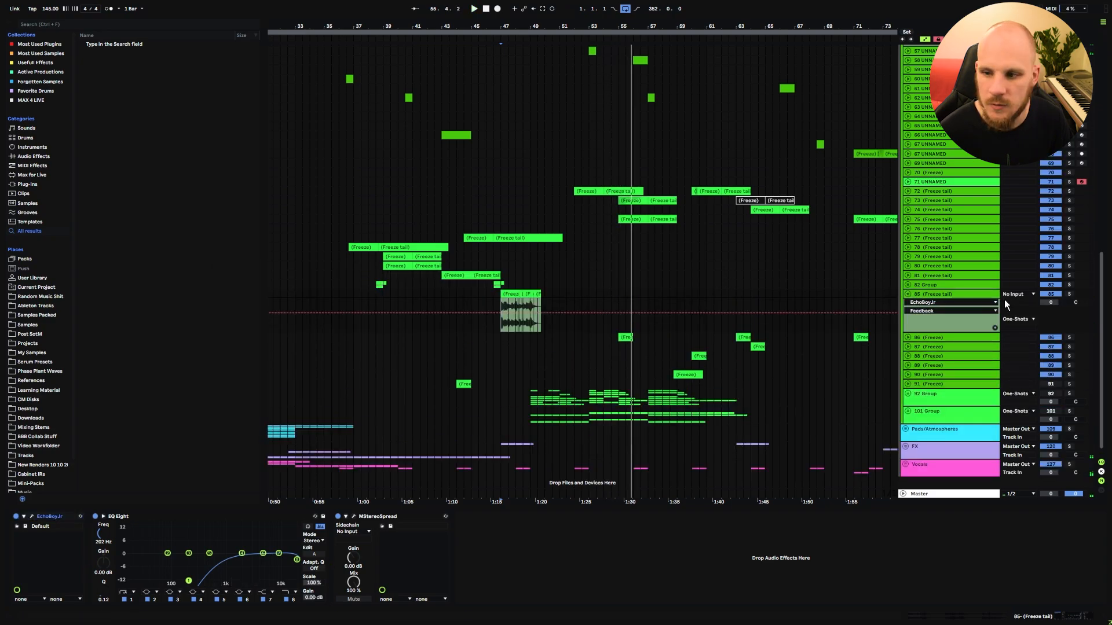
{"action": "left_click_drag", "start_coordinate": [1048, 303], "coordinate": [1048, 321]}
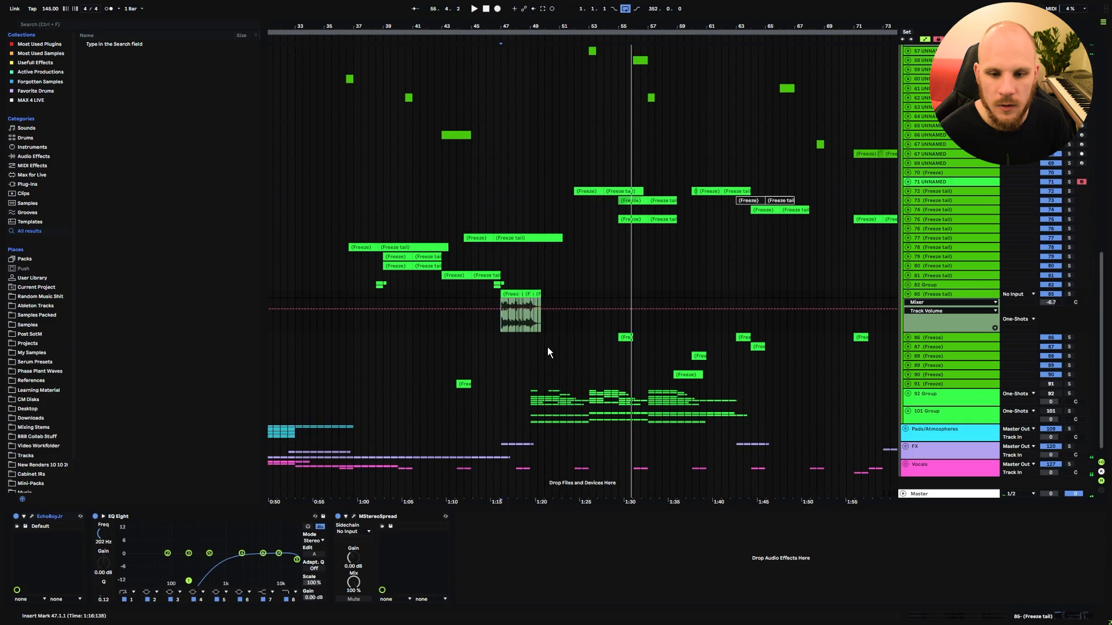
{"action": "key", "text": "space"}
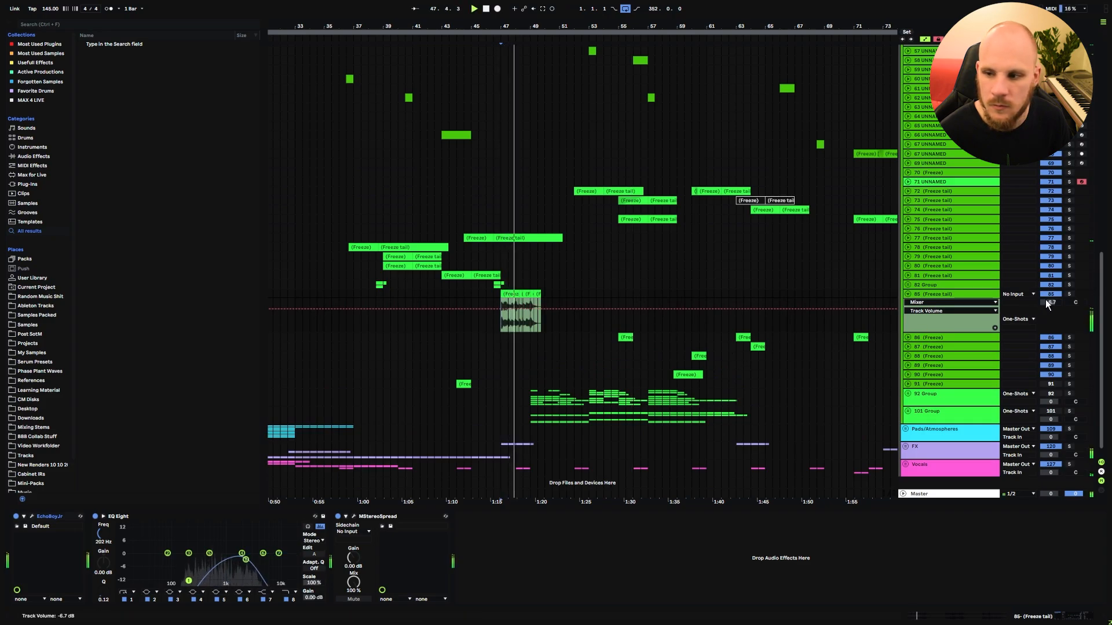
{"action": "left_click_drag", "start_coordinate": [1046, 302], "coordinate": [1047, 303]}
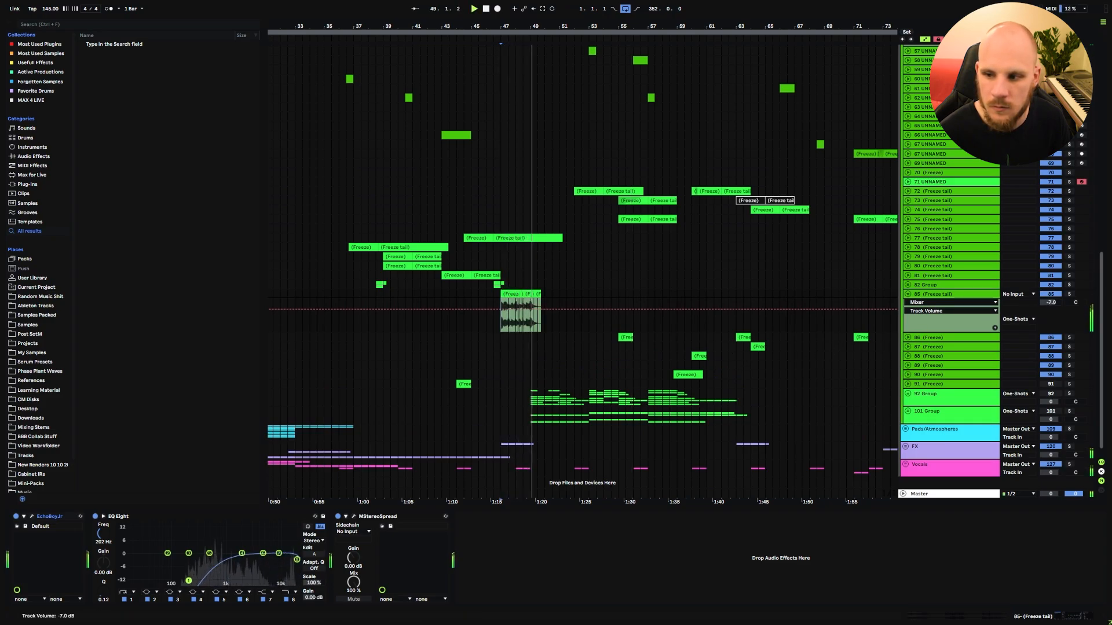
{"action": "left_click", "coordinate": [907, 294]}
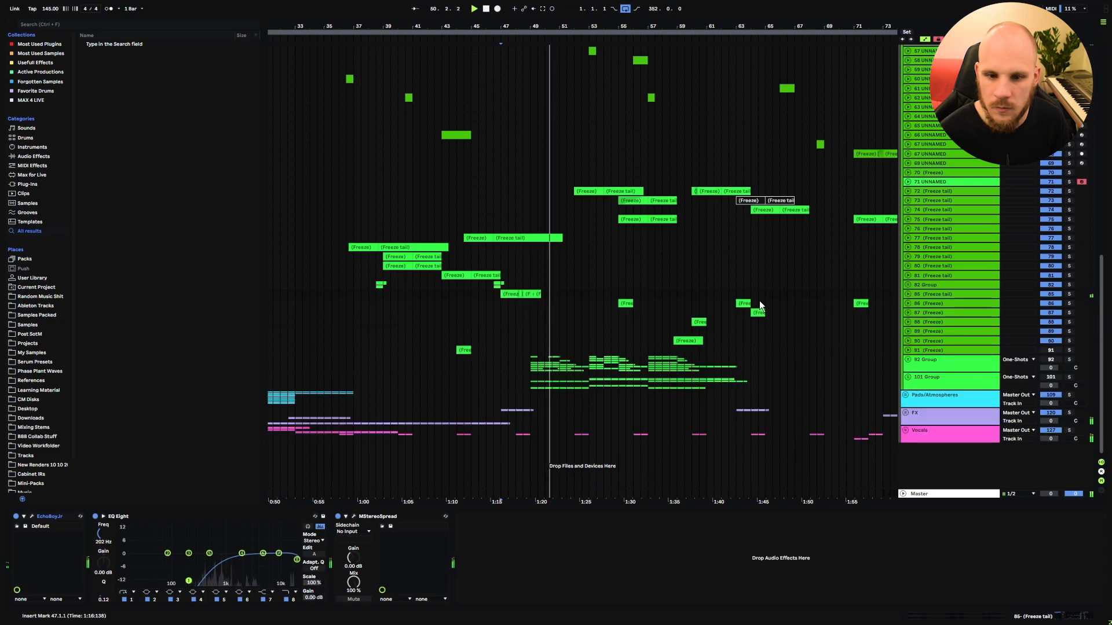
- Add MTurboReverb after MStereoSpread on track 85, load the Character hall device while auditioning, and close the plug-in window
{"action": "left_click", "coordinate": [939, 292]}
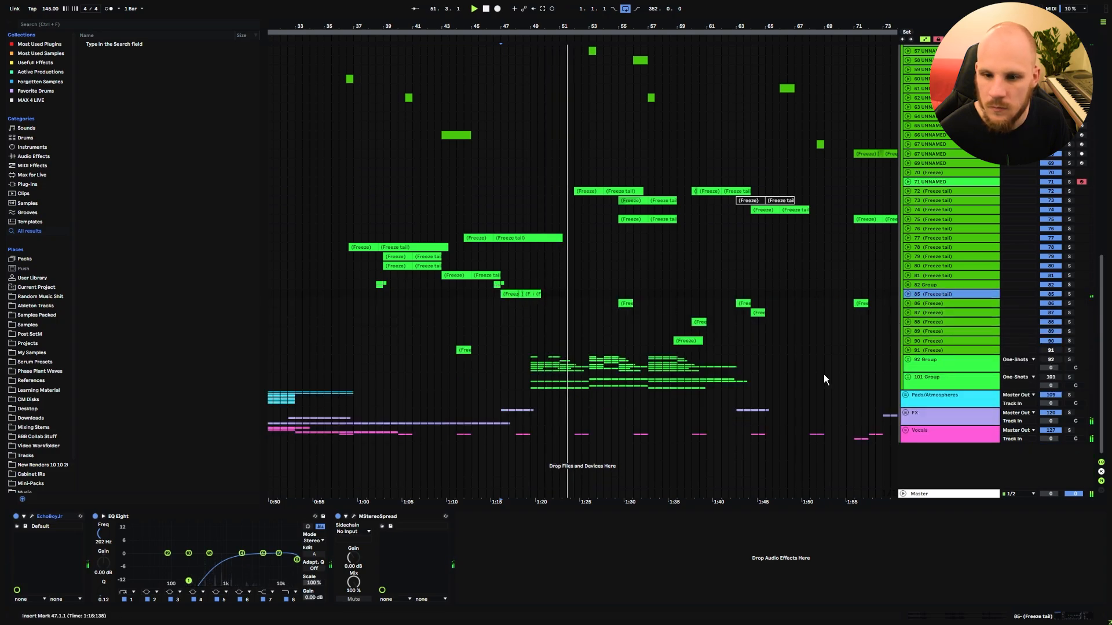
{"action": "right_click", "coordinate": [579, 547]}
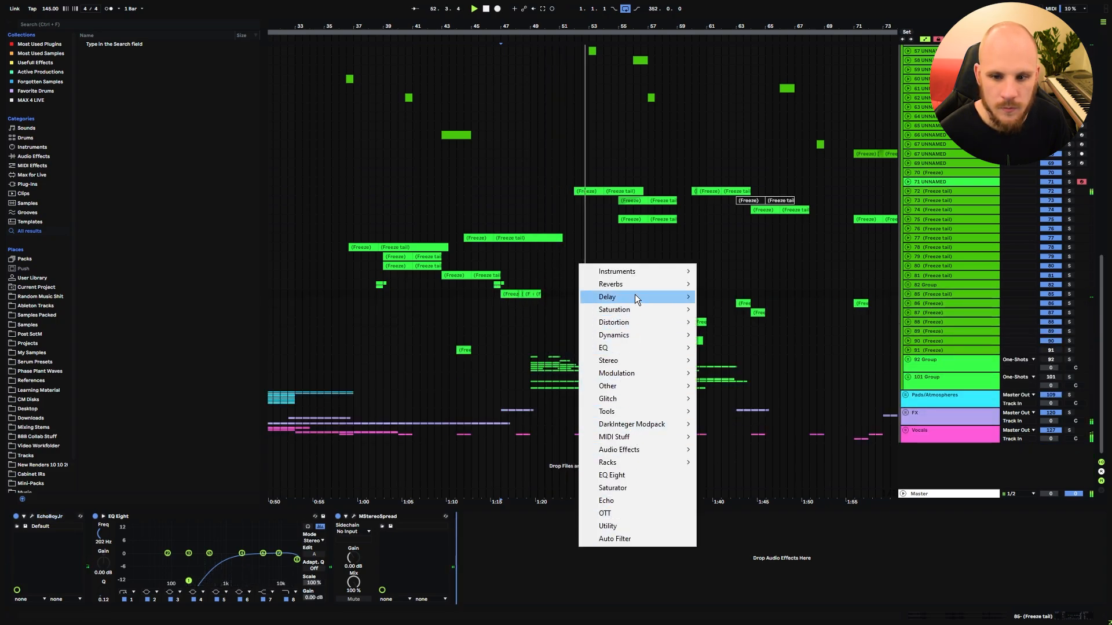
{"action": "mouse_move", "coordinate": [636, 284]}
{"action": "left_click", "coordinate": [748, 309]}
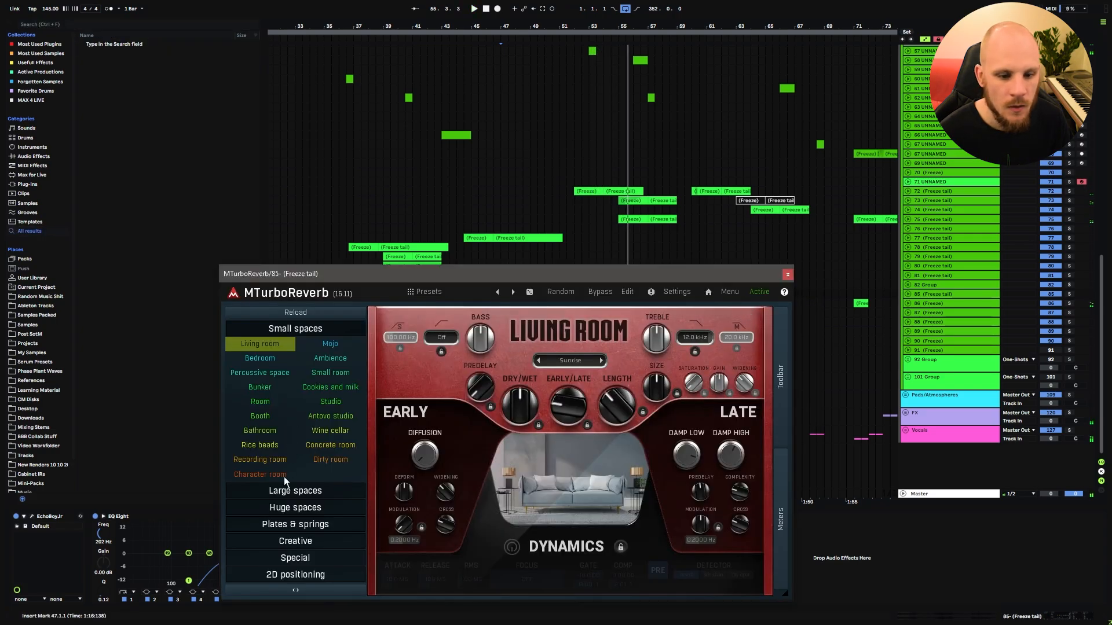
{"action": "left_click_drag", "start_coordinate": [702, 271], "coordinate": [688, 397]}
{"action": "left_click", "coordinate": [516, 296]}
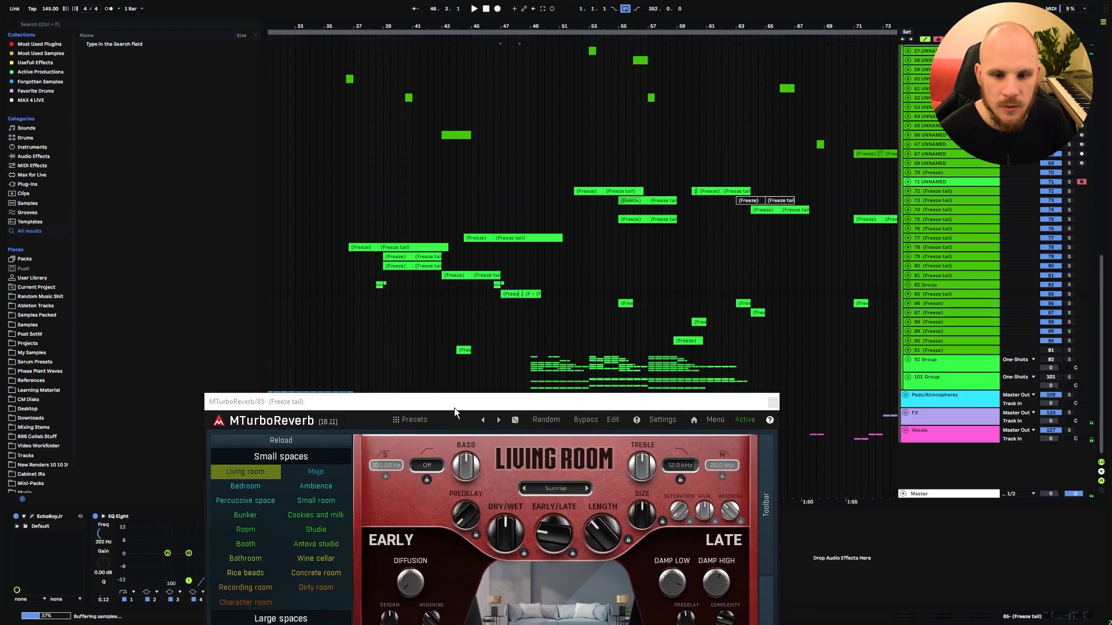
{"action": "key", "text": "space"}
{"action": "left_click_drag", "start_coordinate": [338, 403], "coordinate": [352, 284]}
{"action": "left_click", "coordinate": [277, 496]}
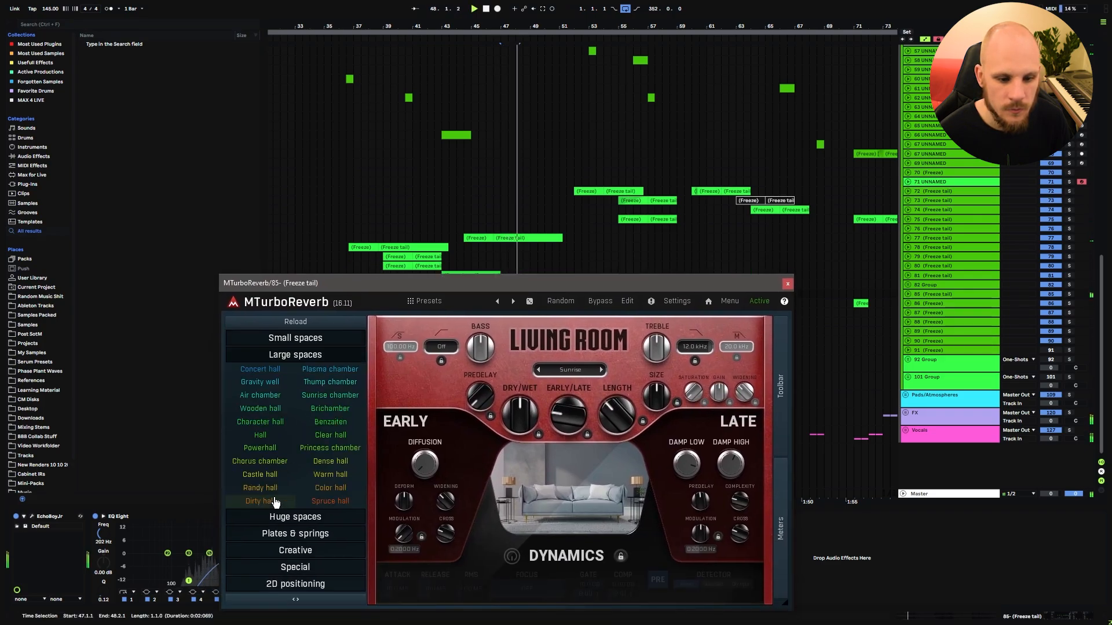
{"action": "left_click", "coordinate": [263, 422]}
{"action": "mouse_move", "coordinate": [517, 405]}
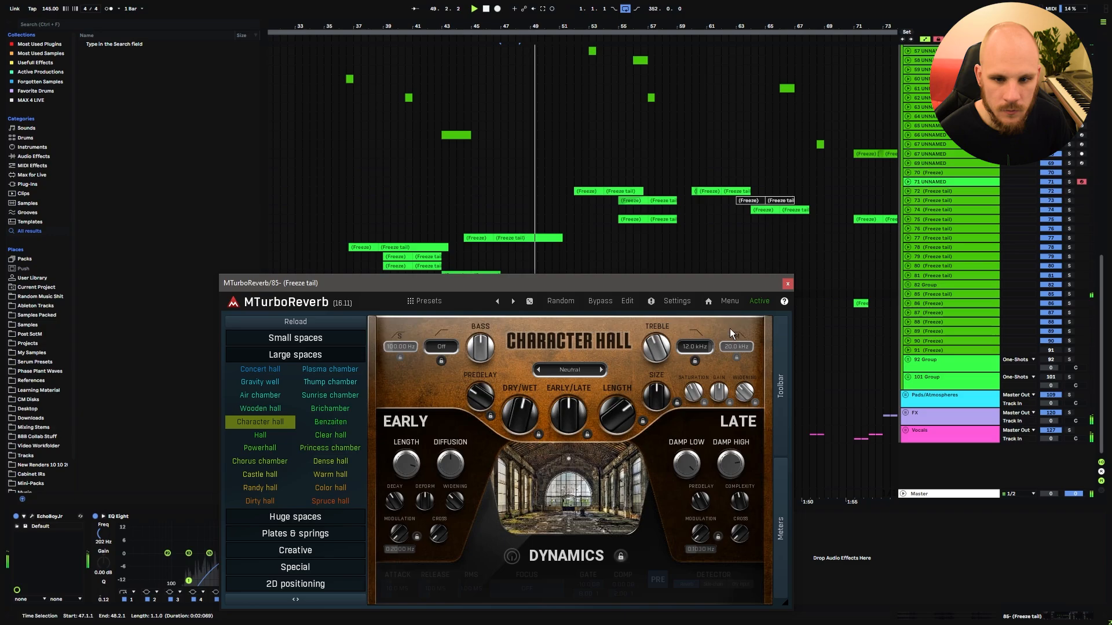
{"action": "left_click", "coordinate": [788, 283]}
- Solo track 86 and add EchoBoy Jr. with a dotted 1/8 echo time and a changed echo style, auditioning it before closing the window
{"action": "left_click", "coordinate": [917, 341]}
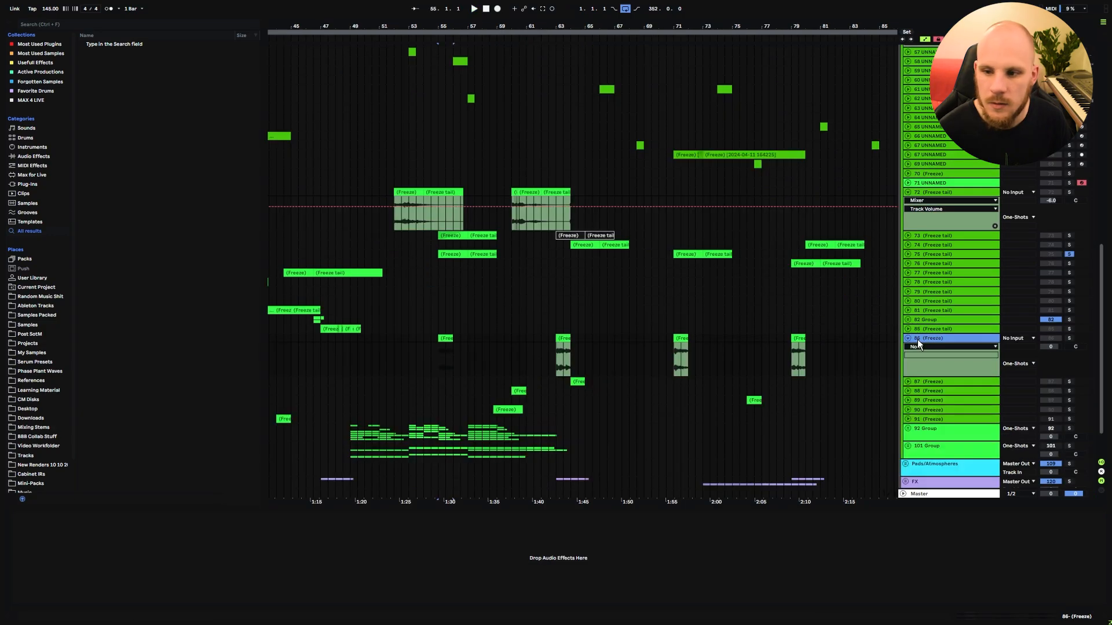
{"action": "left_click", "coordinate": [1069, 338]}
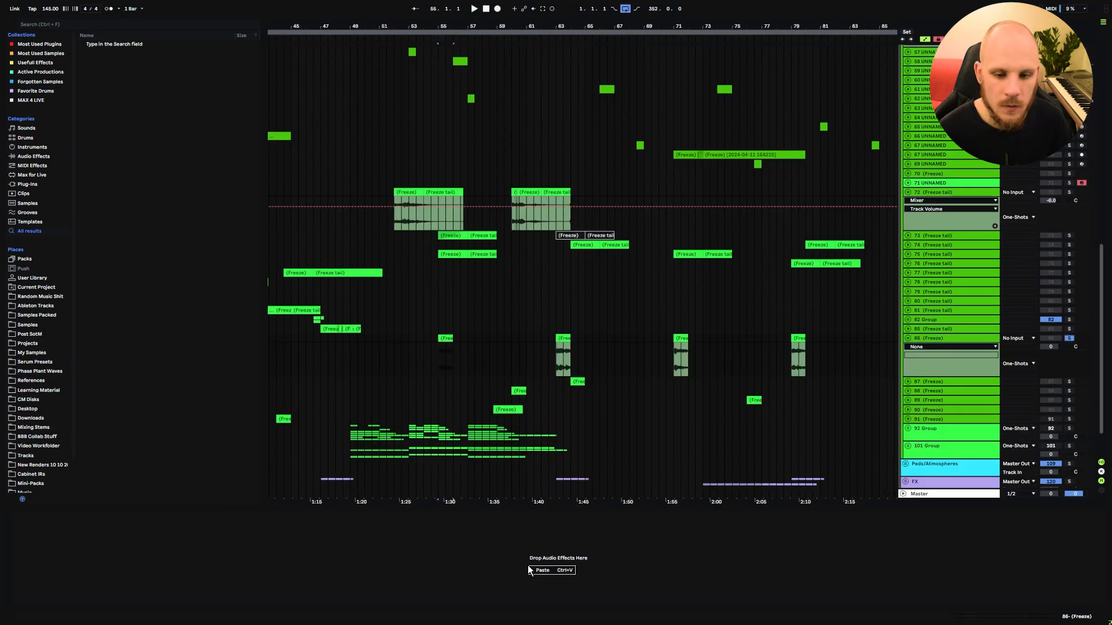
{"action": "right_click", "coordinate": [528, 565]}
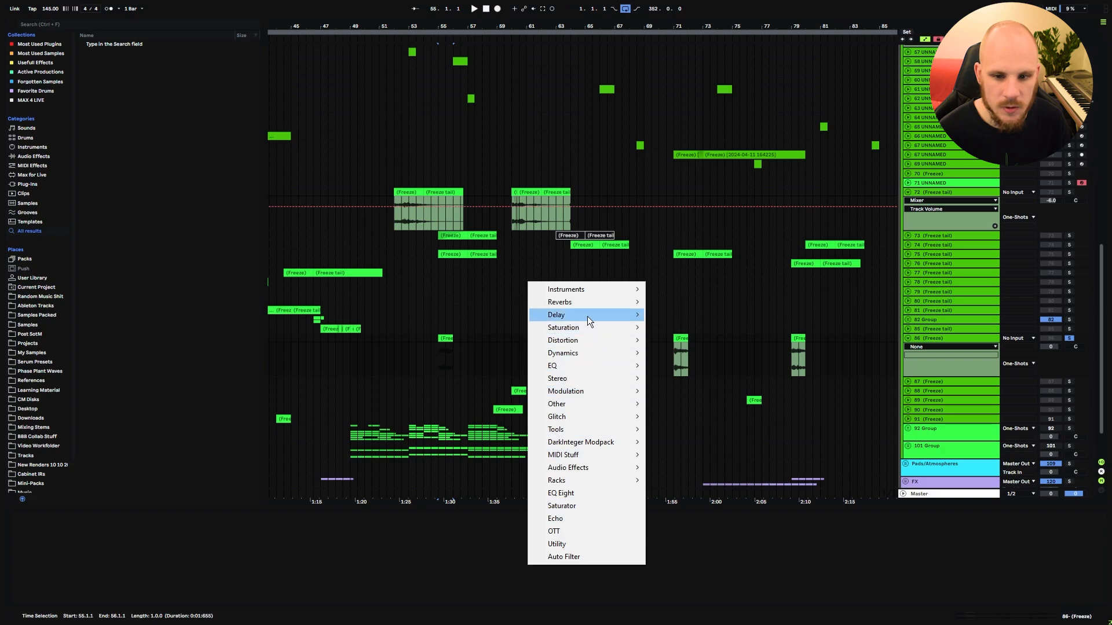
{"action": "mouse_move", "coordinate": [589, 316]}
{"action": "left_click", "coordinate": [678, 404]}
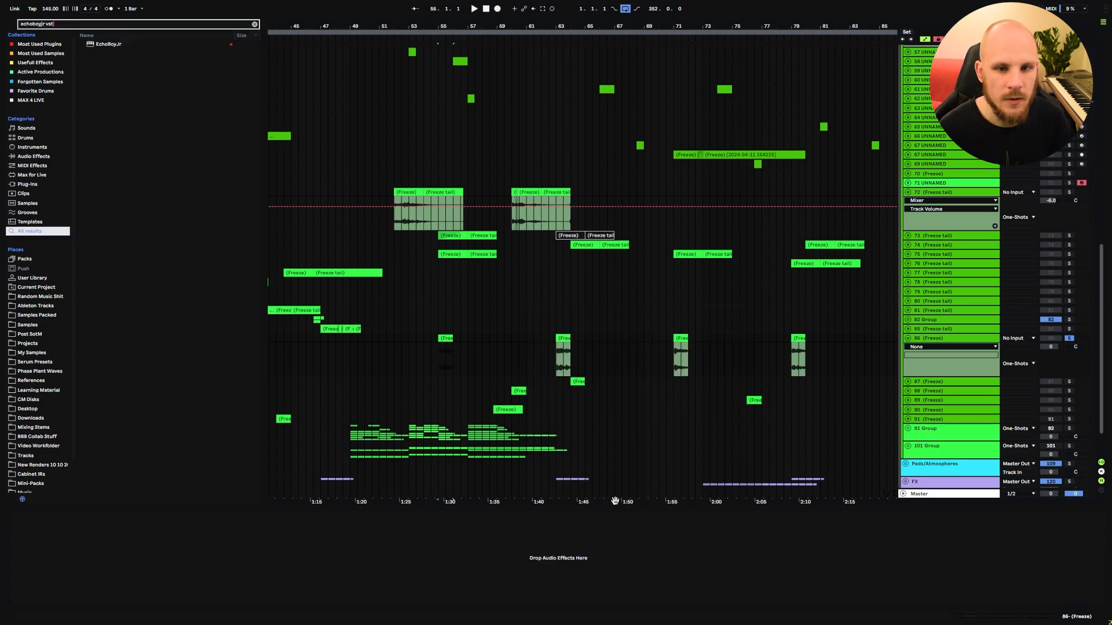
{"action": "key", "text": "space"}
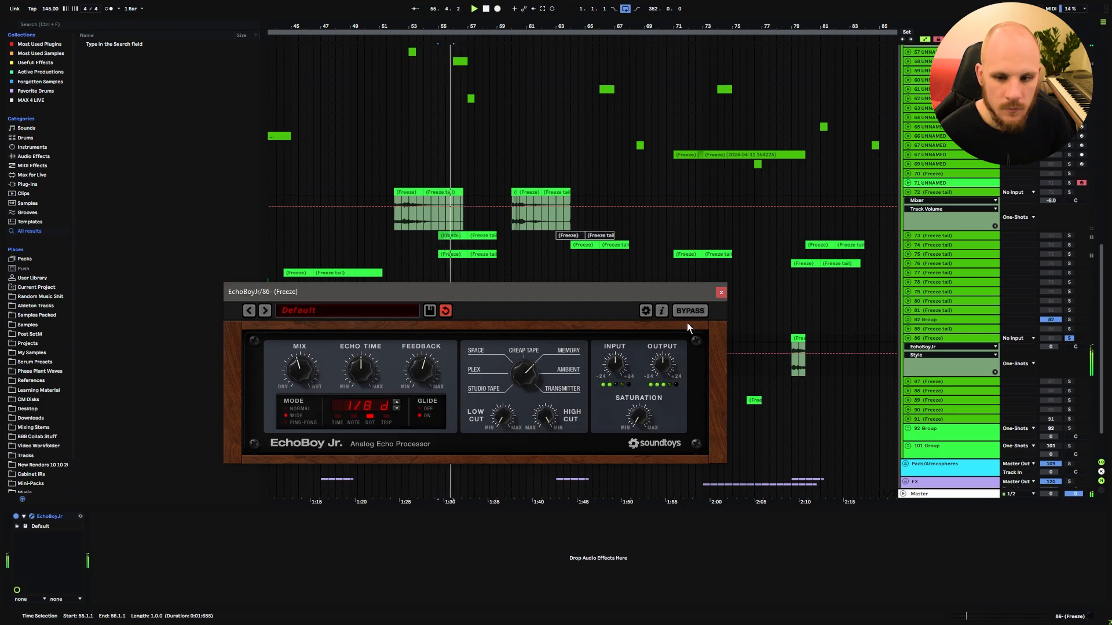
{"action": "left_click", "coordinate": [721, 293]}
- Add EQ Eight after EchoBoy Jr. on track 86, cut the lows, boost the highs around 10.7 kHz and audition from bar 63
{"action": "right_click", "coordinate": [236, 541]}
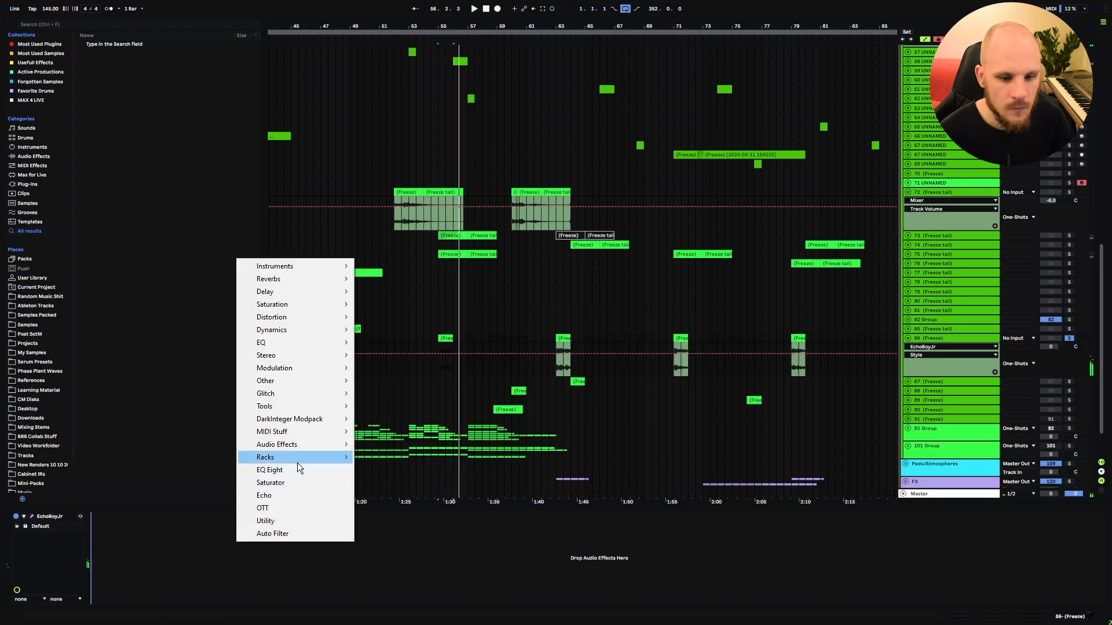
{"action": "left_click", "coordinate": [279, 471]}
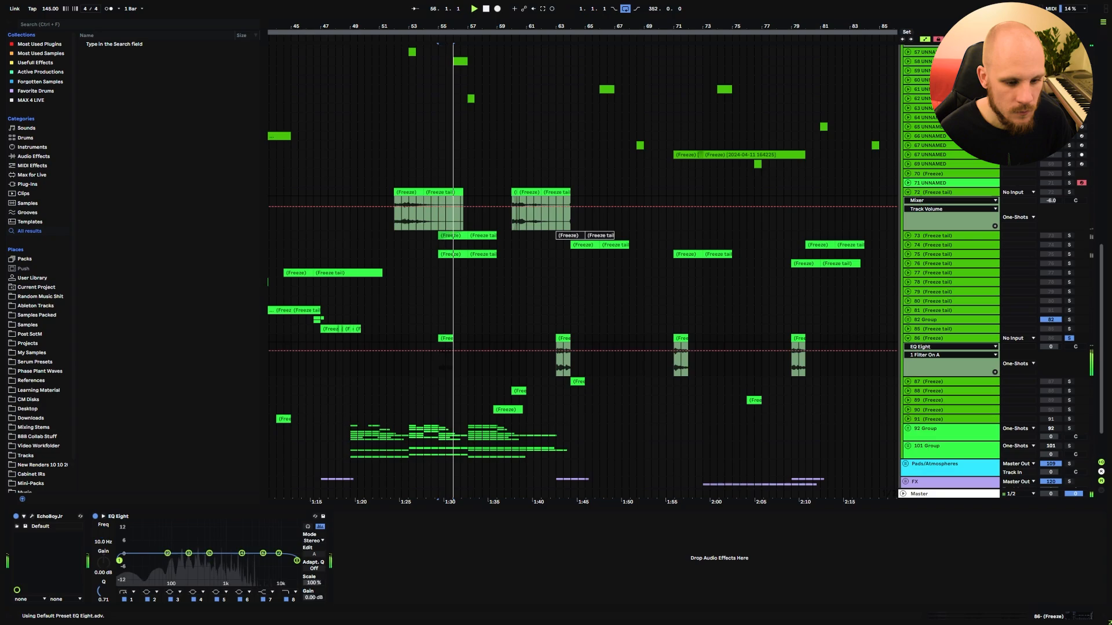
{"action": "left_click_drag", "start_coordinate": [119, 560], "coordinate": [280, 544]}
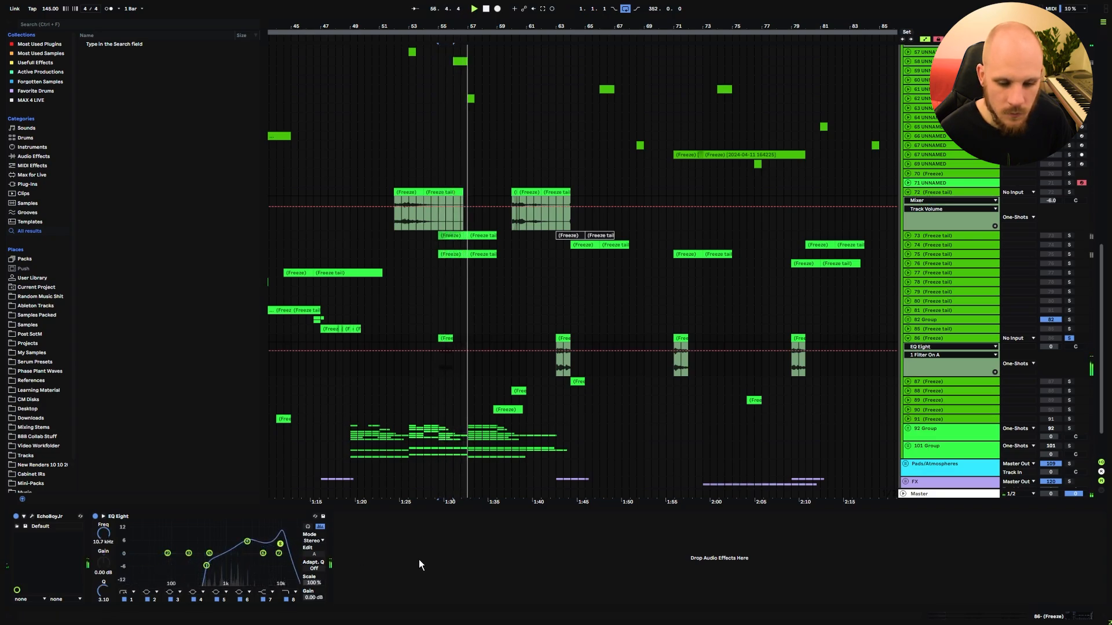
{"action": "left_click", "coordinate": [561, 370]}
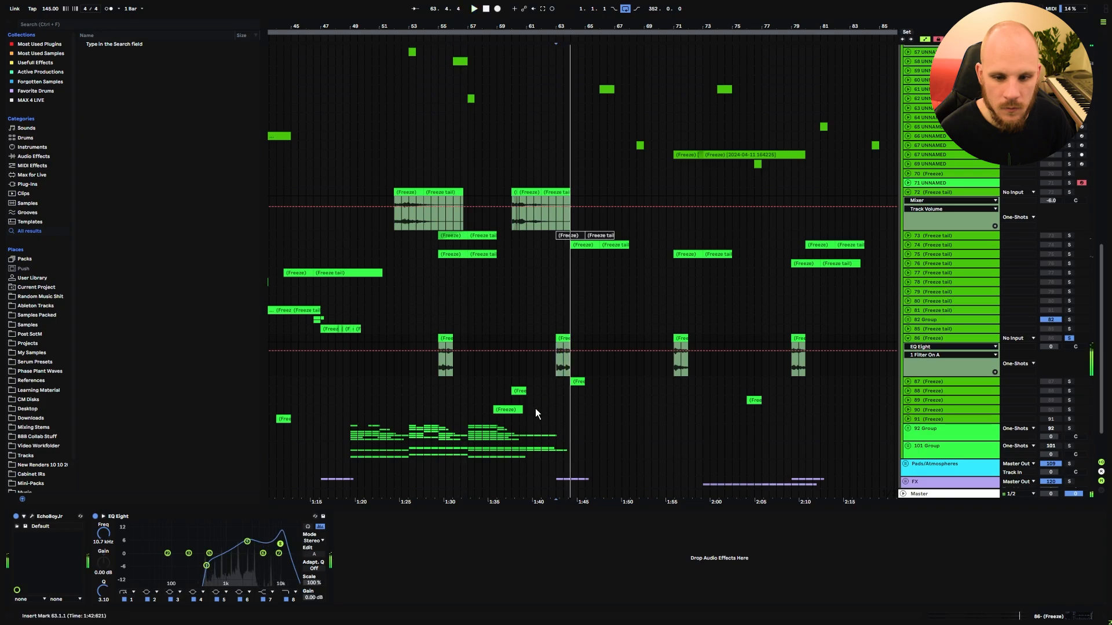
- Add MTurboReverb after EQ Eight on track 86 with the Cathedral device and close the plug-in window
{"action": "right_click", "coordinate": [404, 557]}
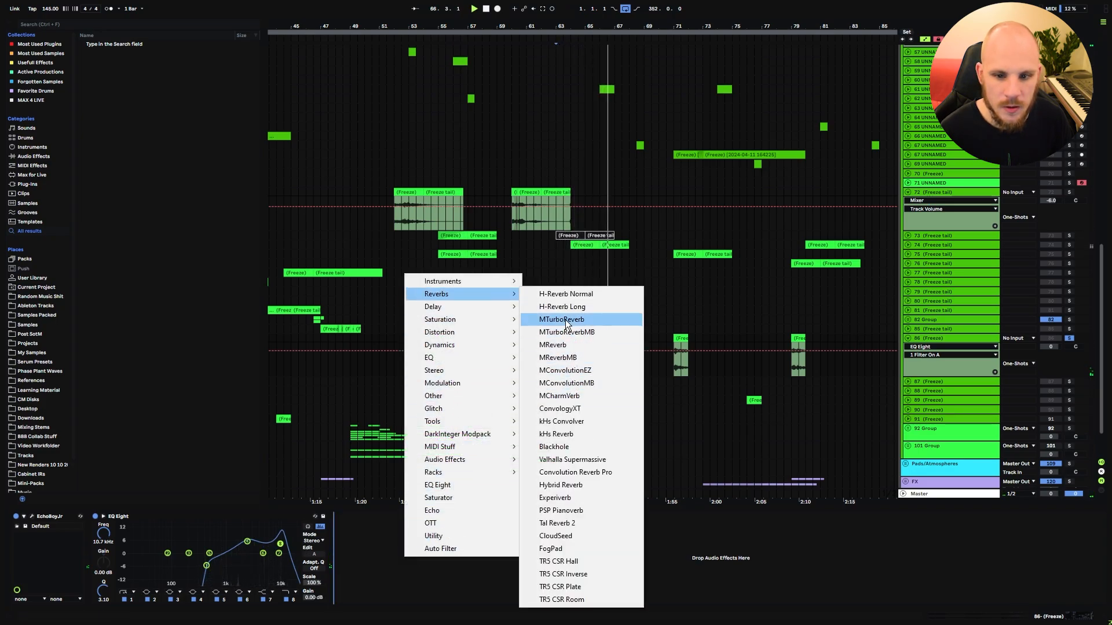
{"action": "left_click", "coordinate": [565, 319]}
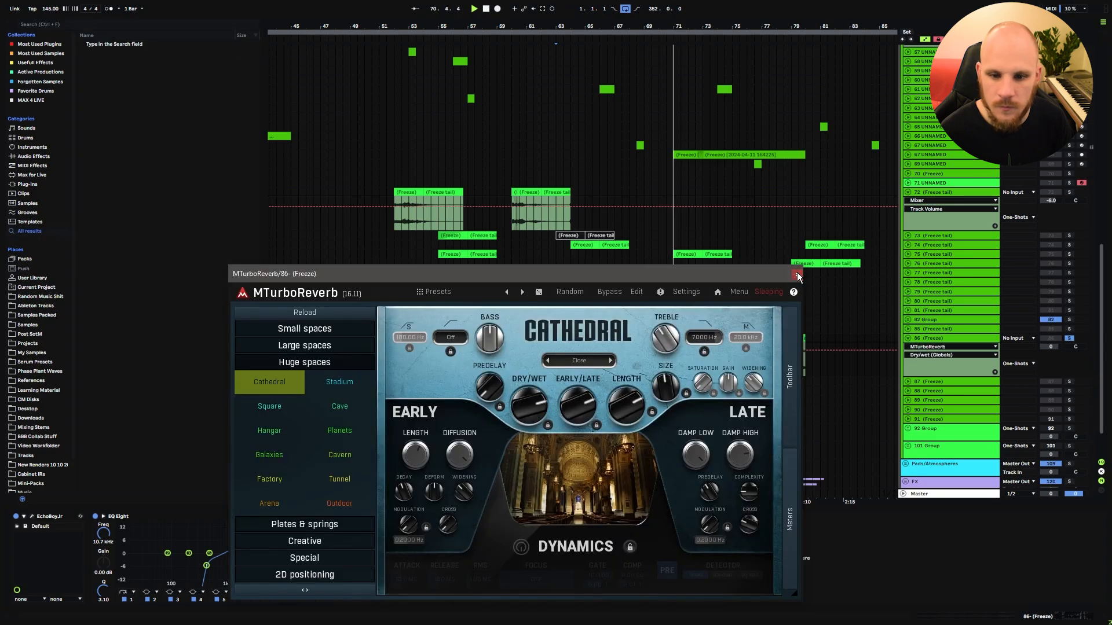
{"action": "left_click", "coordinate": [797, 272]}
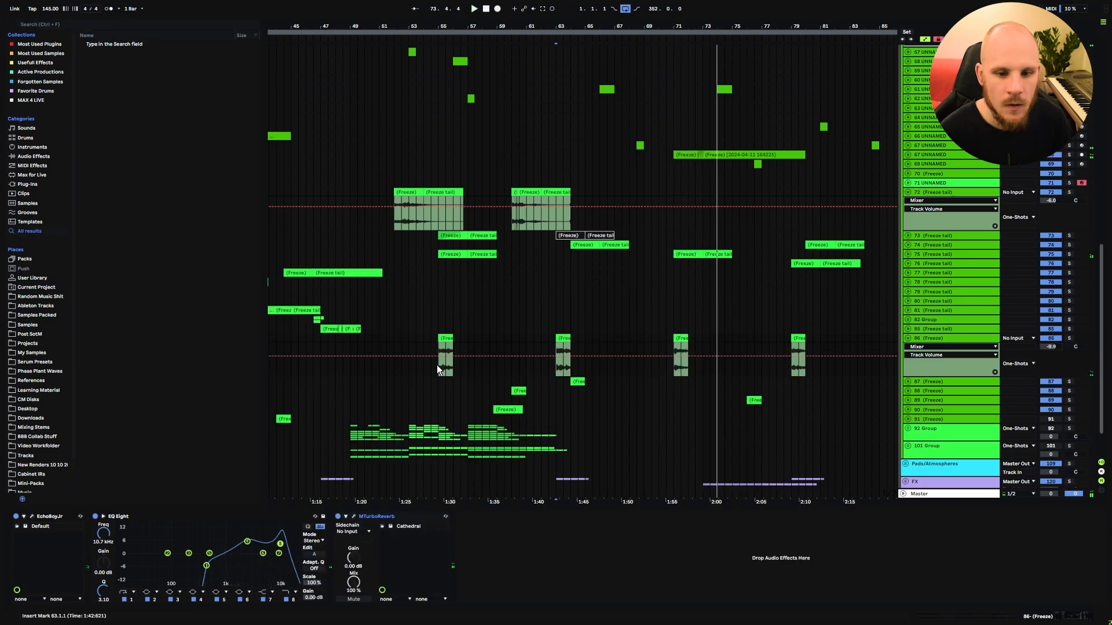
- Unsolo track 86 and set its volume to -2.7 dB while auditioning it in the full mix from bar 55
{"action": "left_click", "coordinate": [438, 367]}
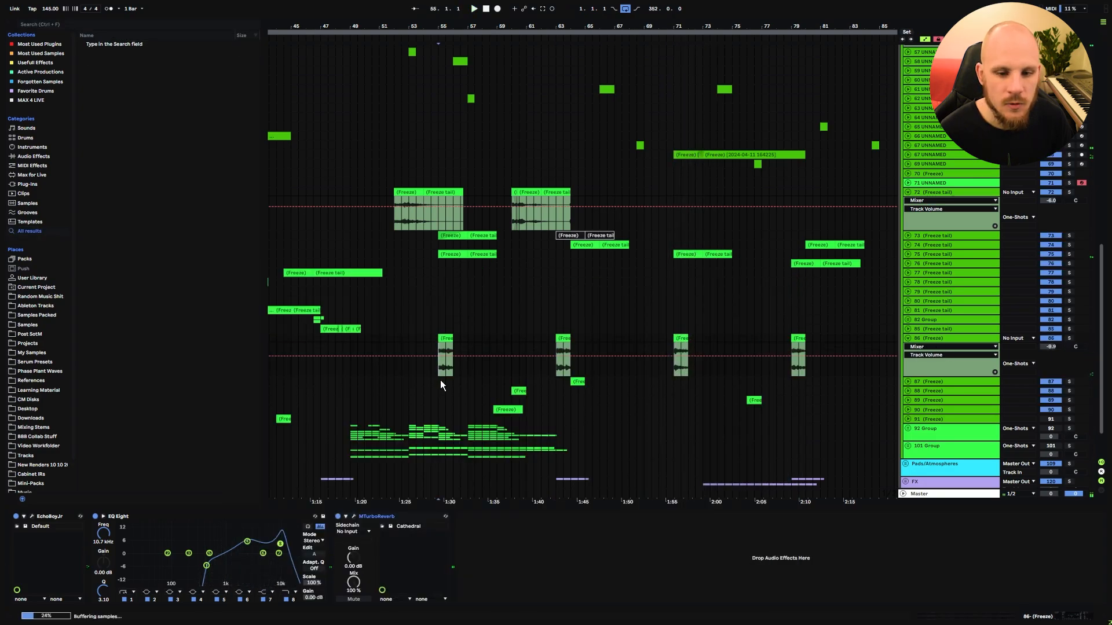
{"action": "left_click", "coordinate": [441, 337]}
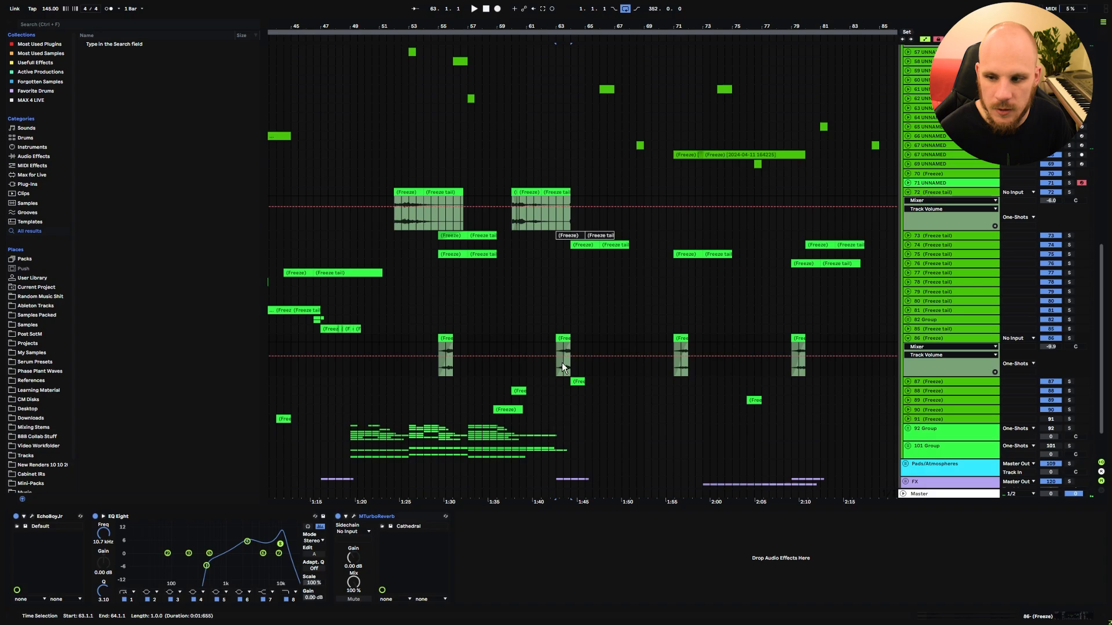
{"action": "left_click_drag", "start_coordinate": [1051, 347], "coordinate": [1050, 327]}
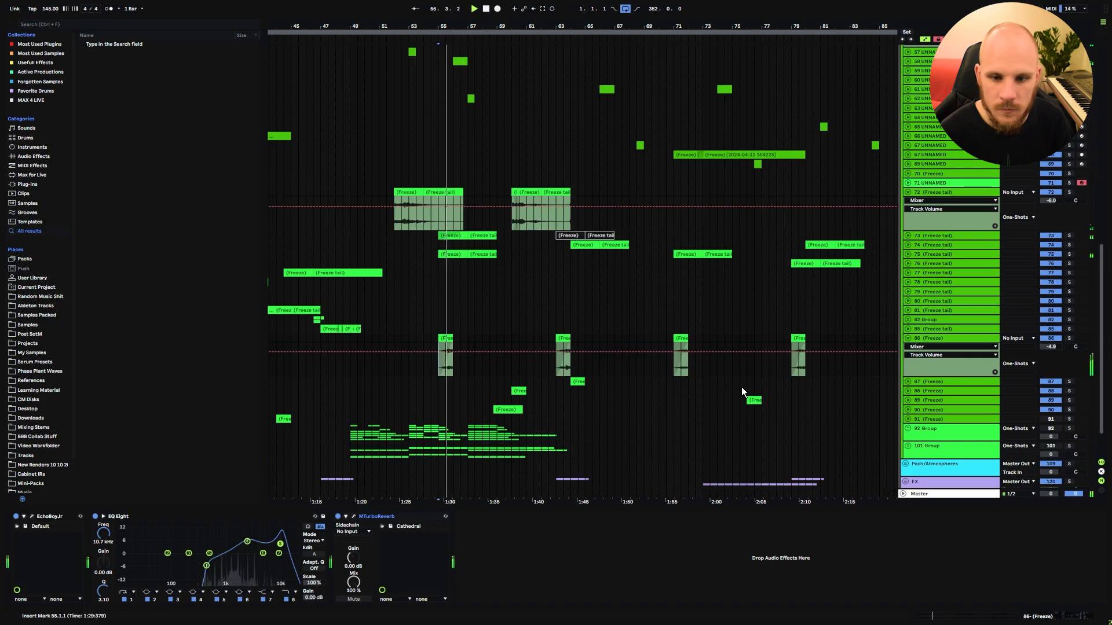
{"action": "left_click_drag", "start_coordinate": [1050, 328], "coordinate": [1051, 321]}
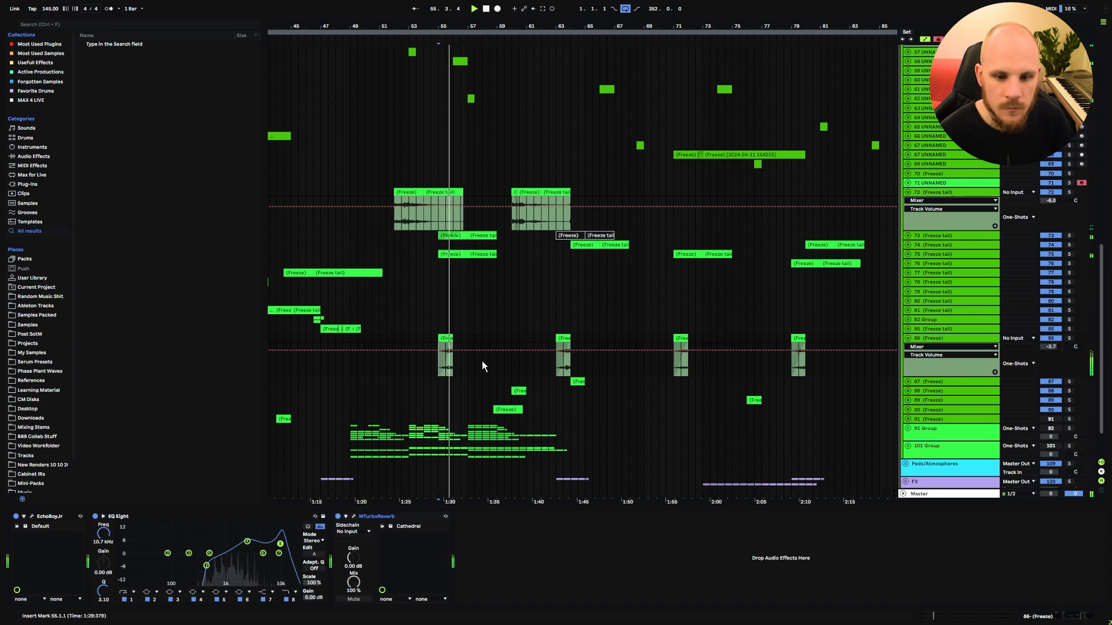
- Move all four clips on track 86 one bar earlier so the first starts at bar 54, and audition from bar 53
{"action": "left_click", "coordinate": [444, 338]}
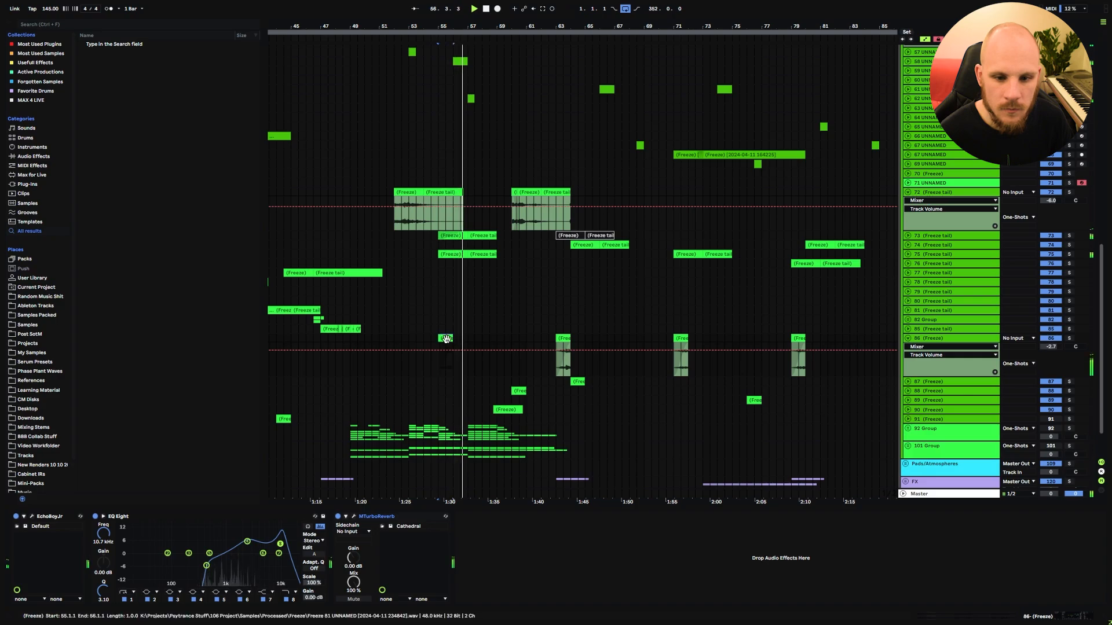
{"action": "left_click", "coordinate": [799, 338], "text": "shift"}
{"action": "left_click_drag", "start_coordinate": [443, 338], "coordinate": [422, 370]}
{"action": "key", "text": "space"}
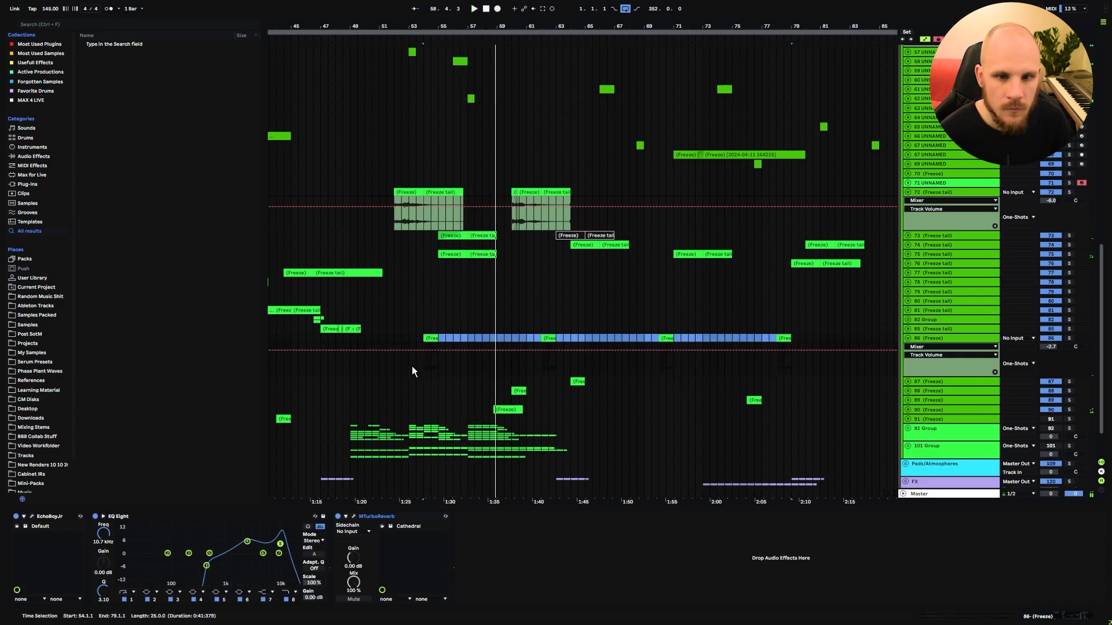
{"action": "left_click", "coordinate": [411, 366]}
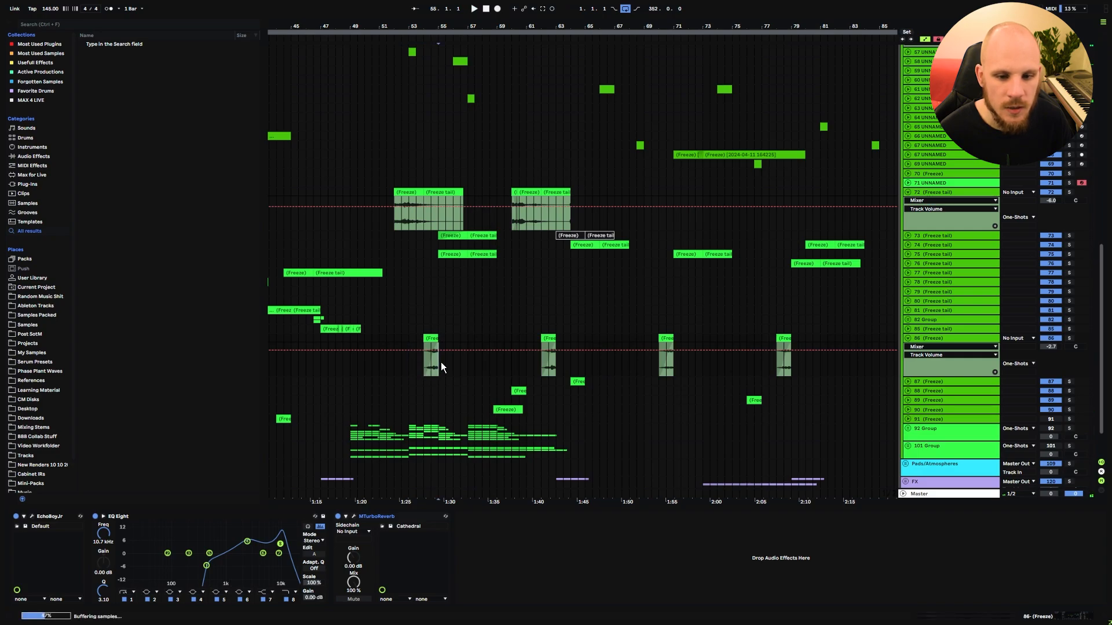
{"action": "left_click_drag", "start_coordinate": [441, 366], "coordinate": [441, 139]}
{"action": "left_click", "coordinate": [438, 137]}
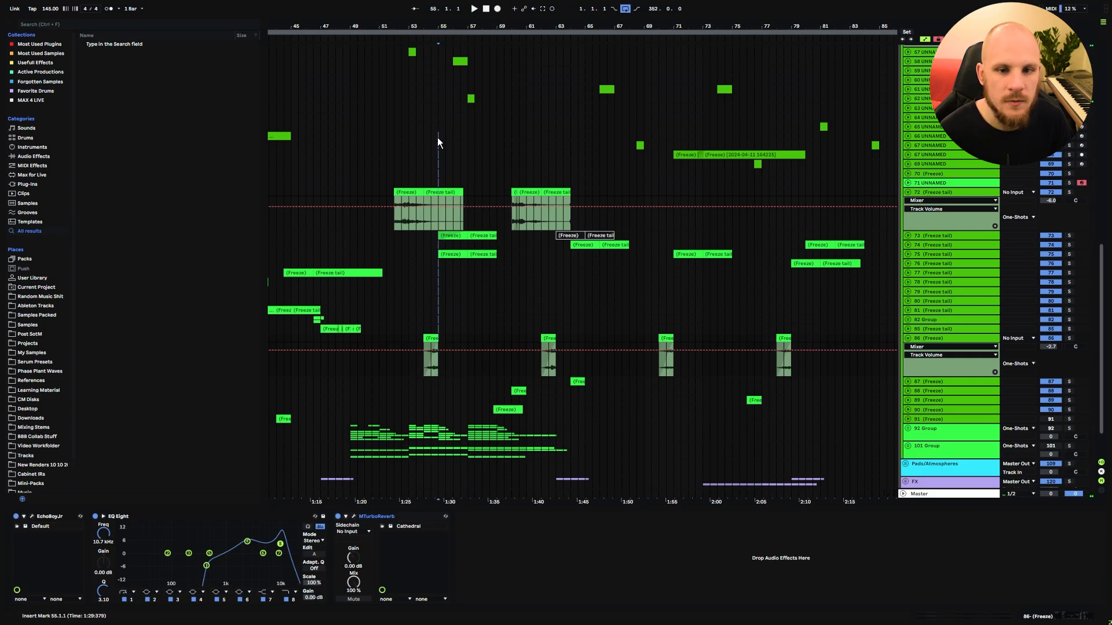
{"action": "left_click", "coordinate": [412, 359]}
{"action": "key", "text": "space"}
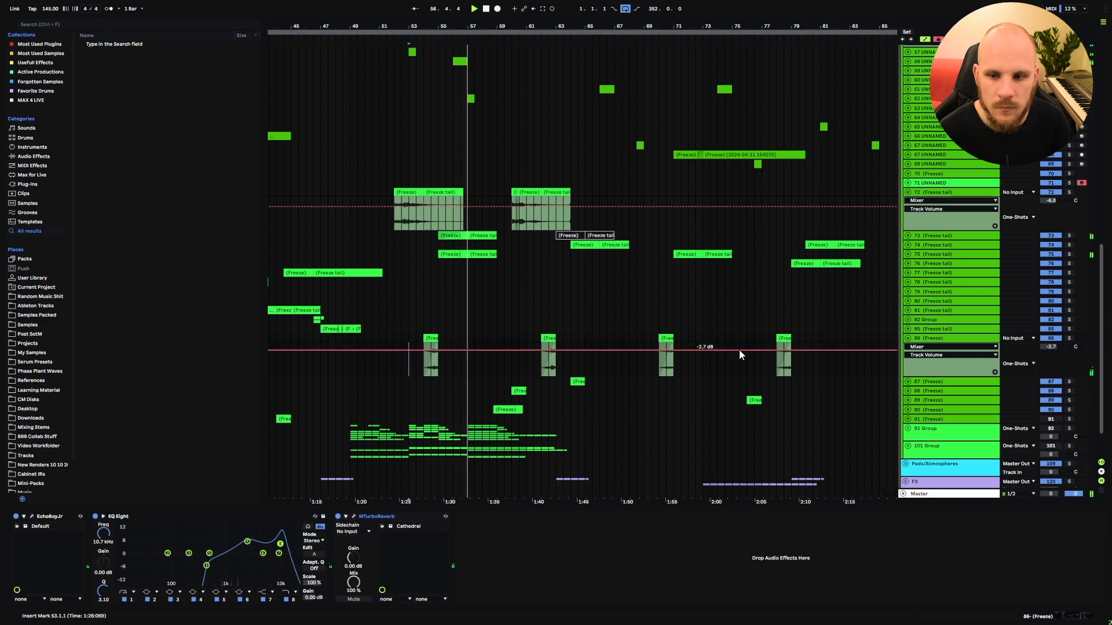
- Solo track 87, transpose its bar 64 clip up to +24 semitones and audition it with a changed transient loop mode
{"action": "left_click", "coordinate": [1068, 236]}
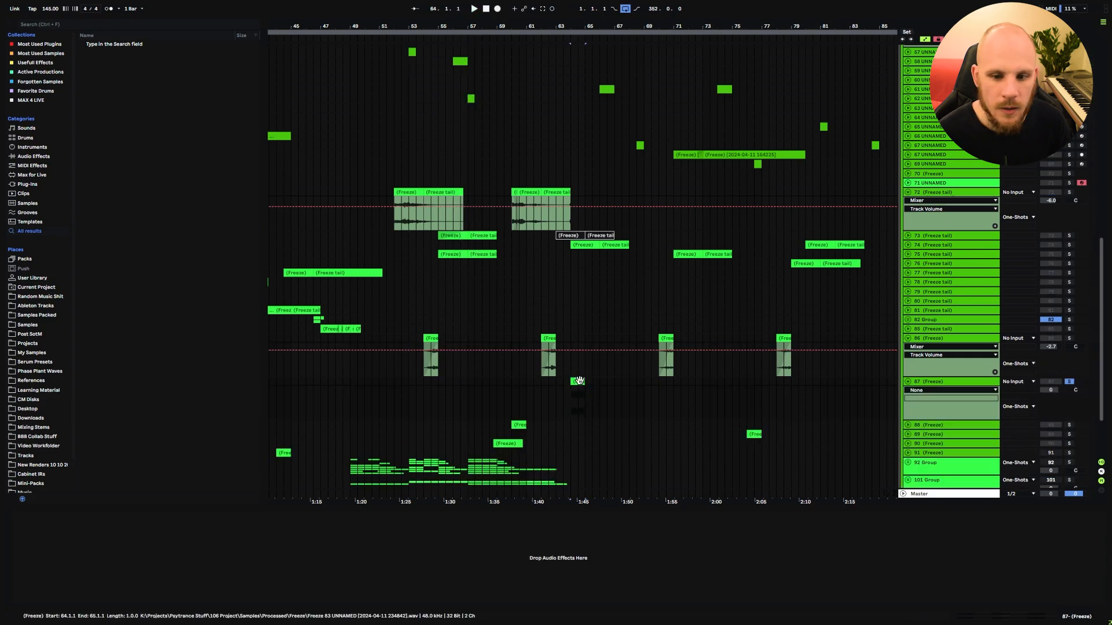
{"action": "double_click", "coordinate": [577, 382]}
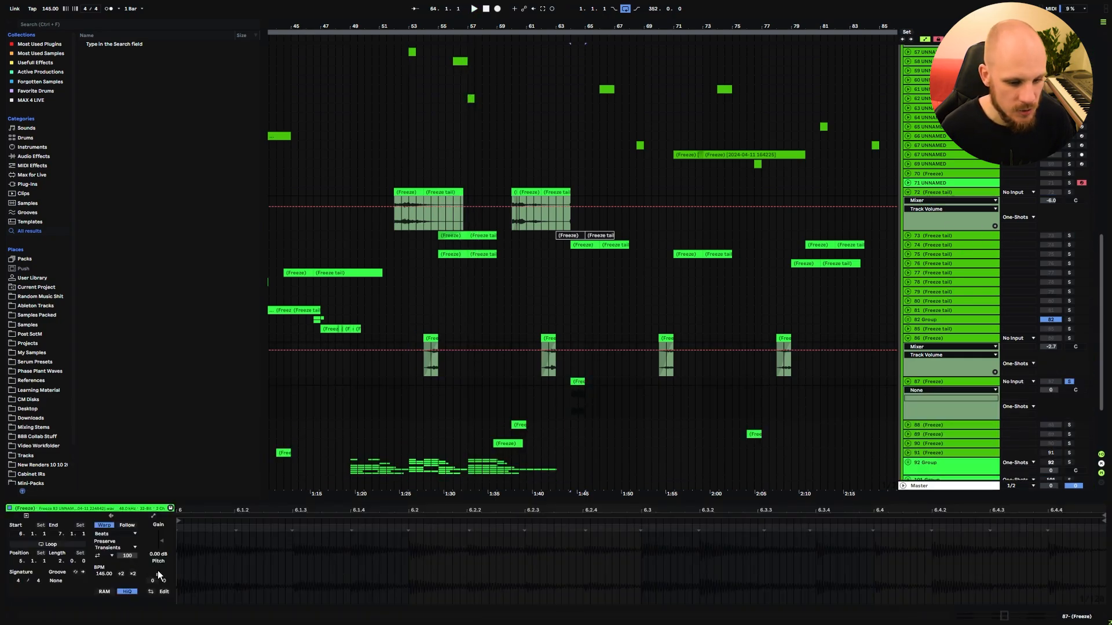
{"action": "type", "text": "12"}
{"action": "key", "text": "Return"}
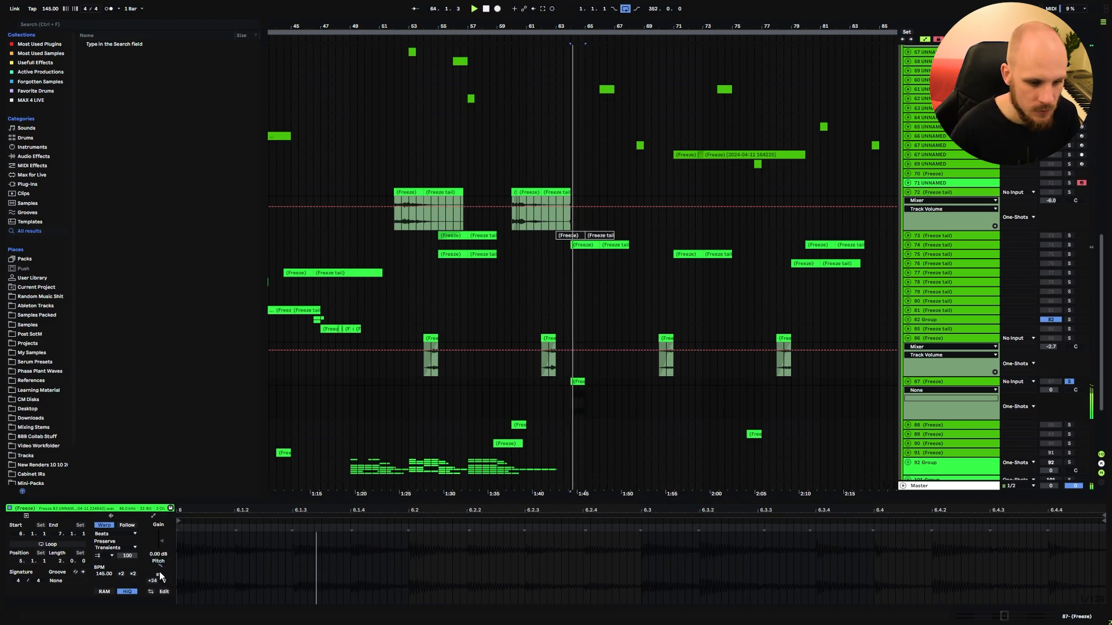
{"action": "mouse_move", "coordinate": [135, 555]}
{"action": "left_mouse_down"}
{"action": "mouse_move", "coordinate": [135, 594]}
{"action": "mouse_move", "coordinate": [134, 555]}
{"action": "left_mouse_up"}
{"action": "key", "text": "space"}
{"action": "key", "text": "space"}
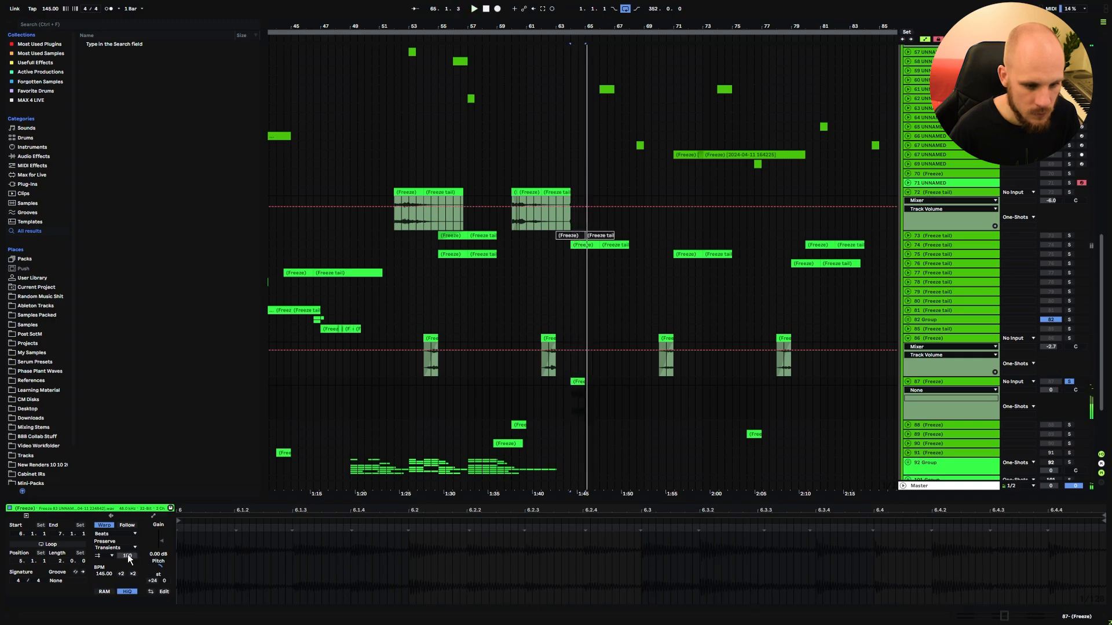
- Compare other transpositions of track 87's clip, return it to +24 semitones and consolidate it into a new clip
{"action": "left_click", "coordinate": [104, 578]}
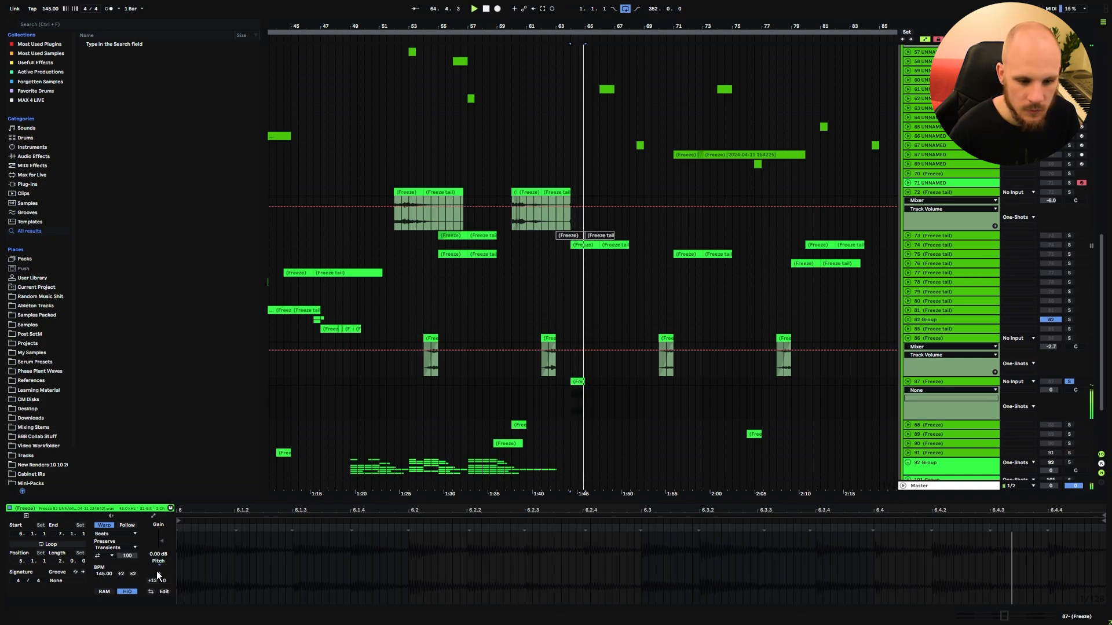
{"action": "key", "text": "space"}
{"action": "left_click_drag", "start_coordinate": [158, 572], "coordinate": [158, 556]}
{"action": "key", "text": "space"}
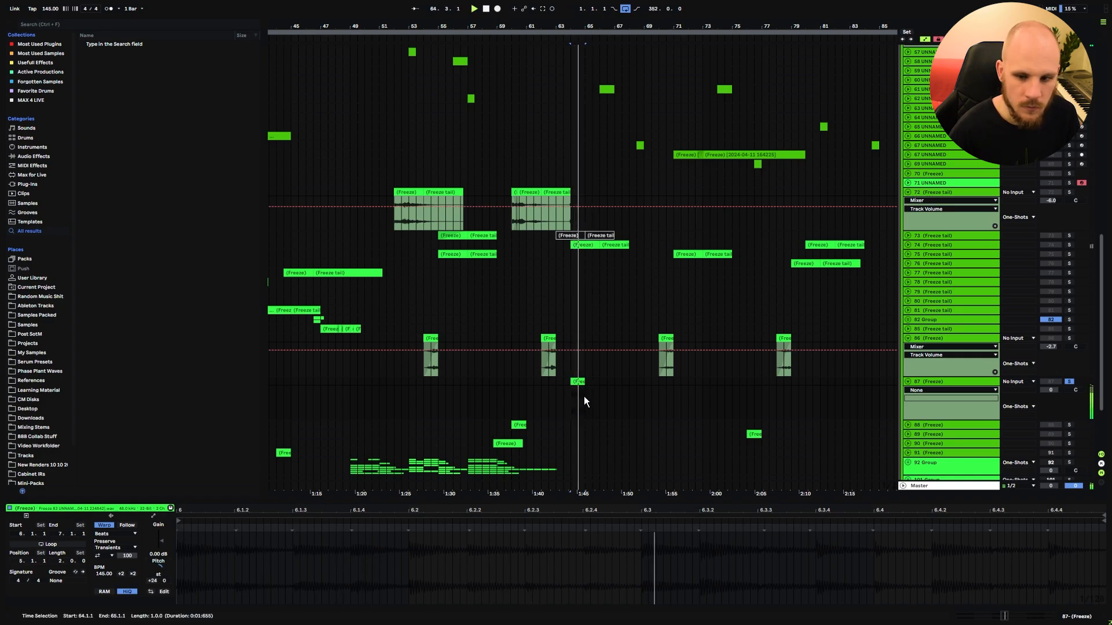
{"action": "key", "text": "ctrl+j"}
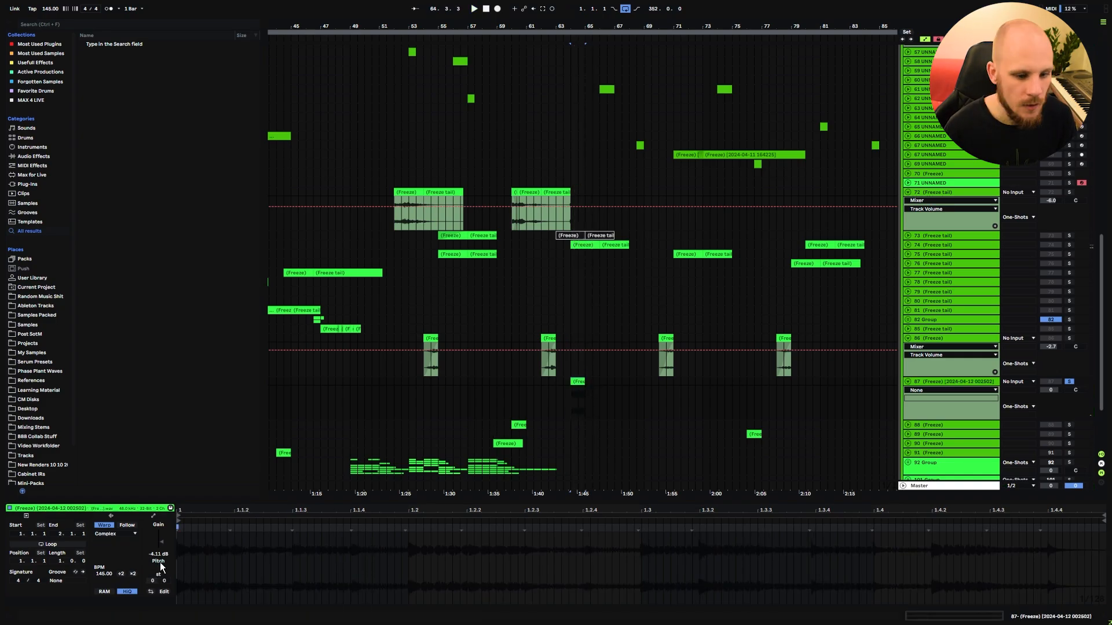
- Warp track 87's clip in Complex Pro mode with -24 semitones and Formants at 0.00, then consolidate it again
{"action": "left_click", "coordinate": [131, 534]}
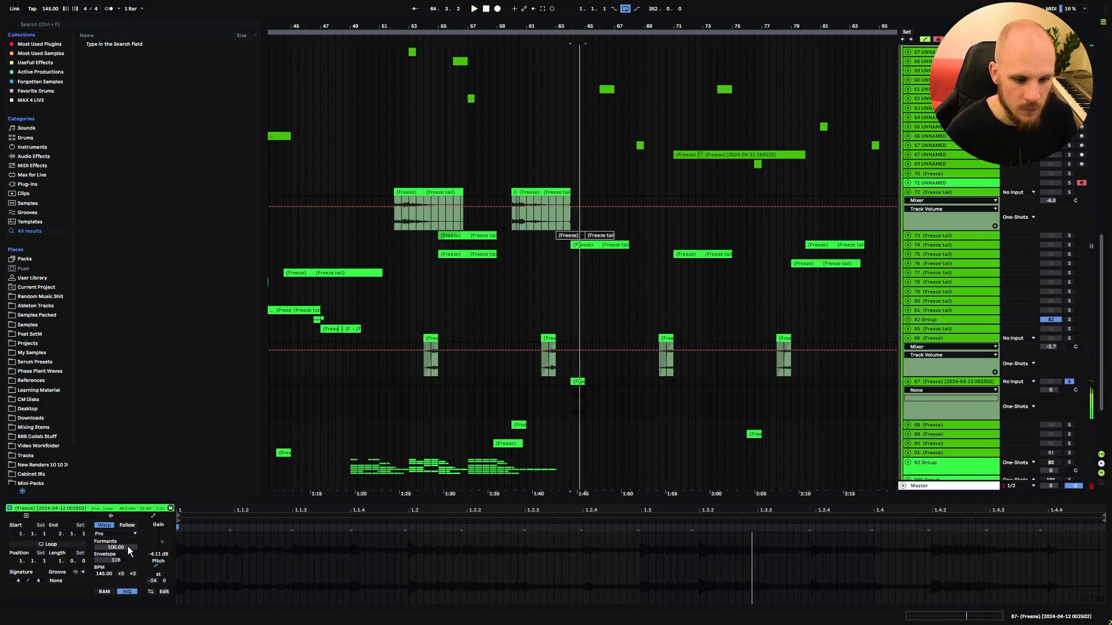
{"action": "left_click_drag", "start_coordinate": [128, 547], "coordinate": [128, 550]}
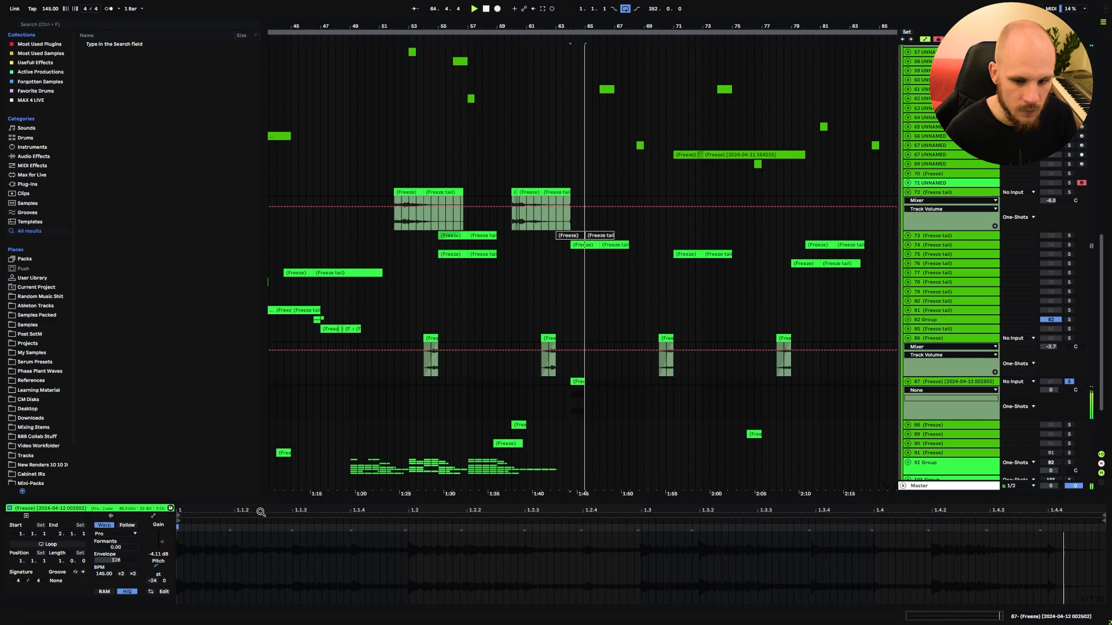
{"action": "key", "text": "ctrl+j"}
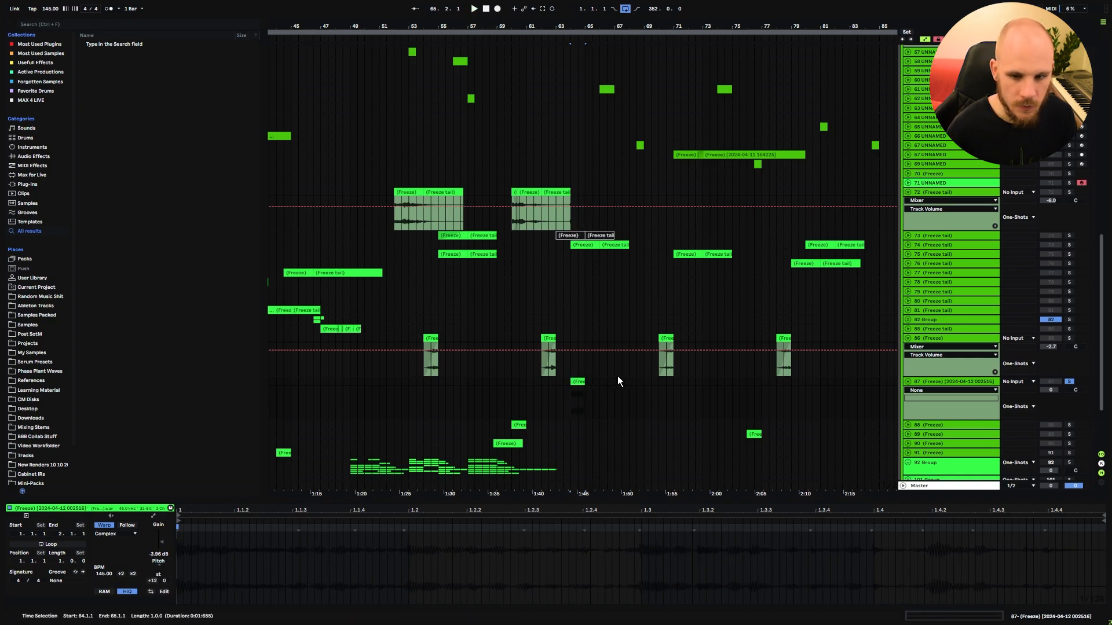
- Try the Texture warp mode on track 87's clip, auditioning a lower Grain Size and a Flux of 82.03
{"action": "key", "text": "space"}
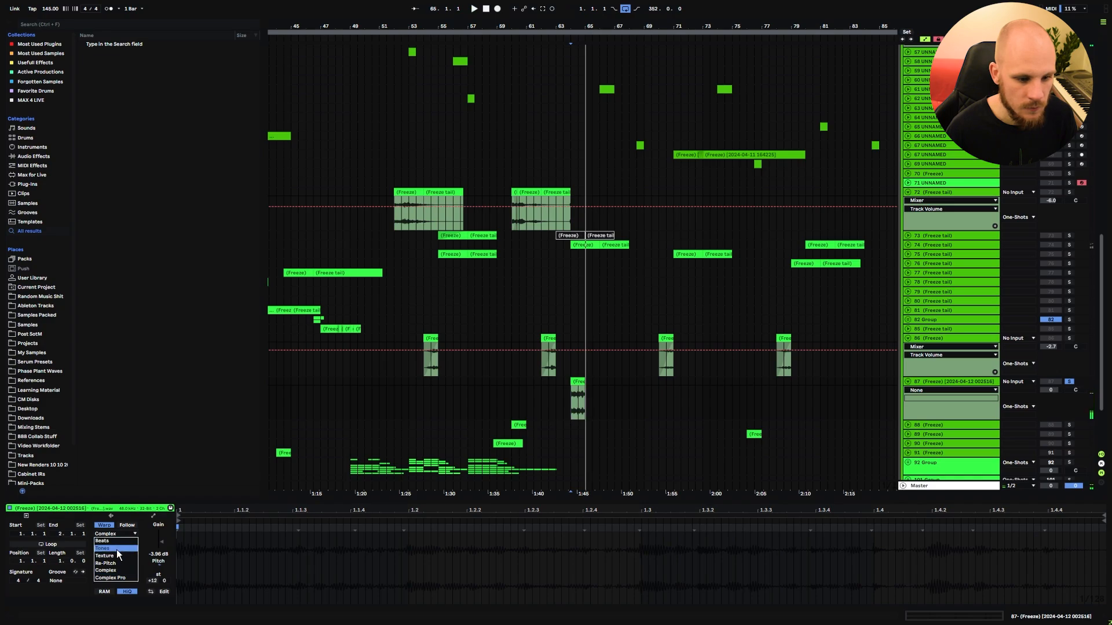
{"action": "left_click", "coordinate": [116, 556]}
{"action": "key", "text": "space"}
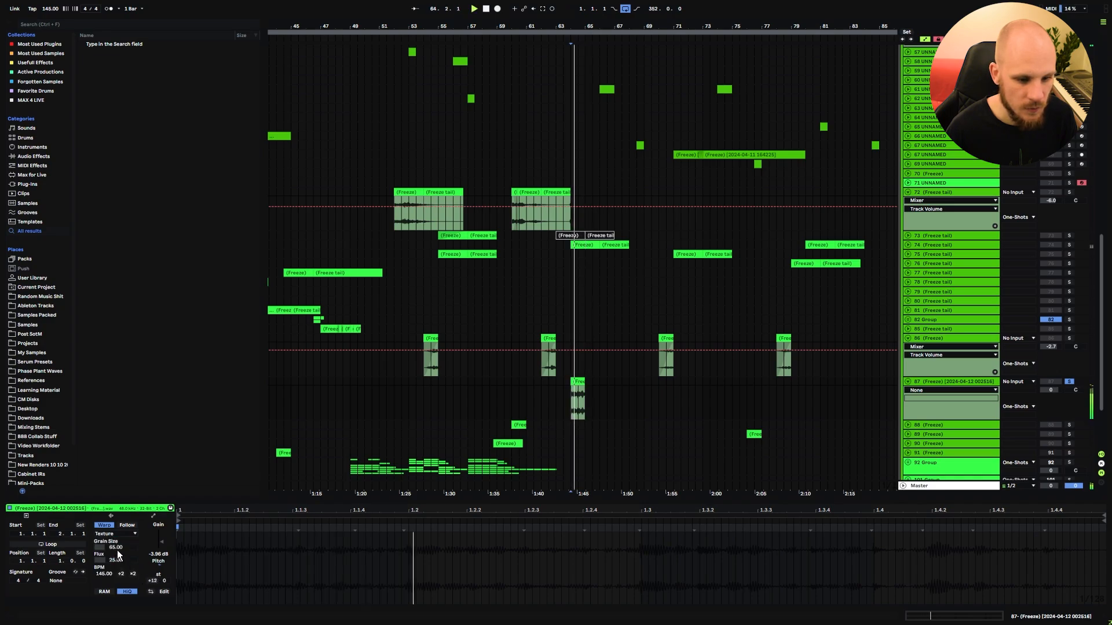
{"action": "mouse_move", "coordinate": [116, 548]}
{"action": "left_mouse_down"}
{"action": "mouse_move", "coordinate": [116, 562]}
{"action": "mouse_move", "coordinate": [116, 527]}
{"action": "left_mouse_up"}
{"action": "key", "text": "space"}
{"action": "key", "text": "space"}
{"action": "key", "text": "space"}
{"action": "key", "text": "space"}
{"action": "key", "text": "space"}
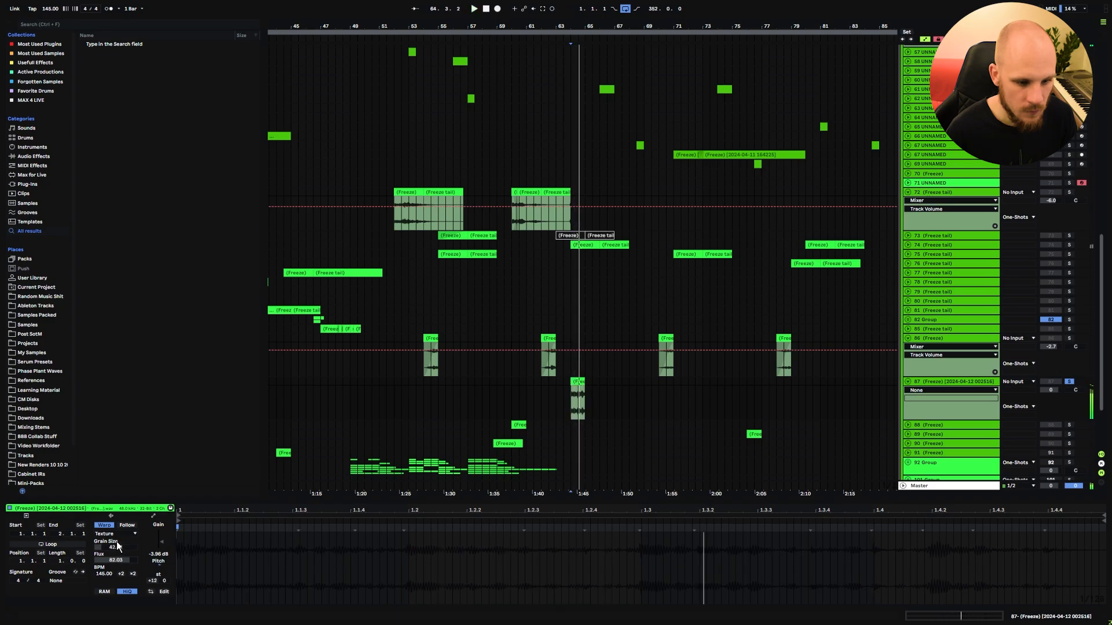
- Warp track 87's clip in Beats mode, preserving 1/16 with the transient envelope at 25, and audition it
{"action": "left_click", "coordinate": [111, 548]}
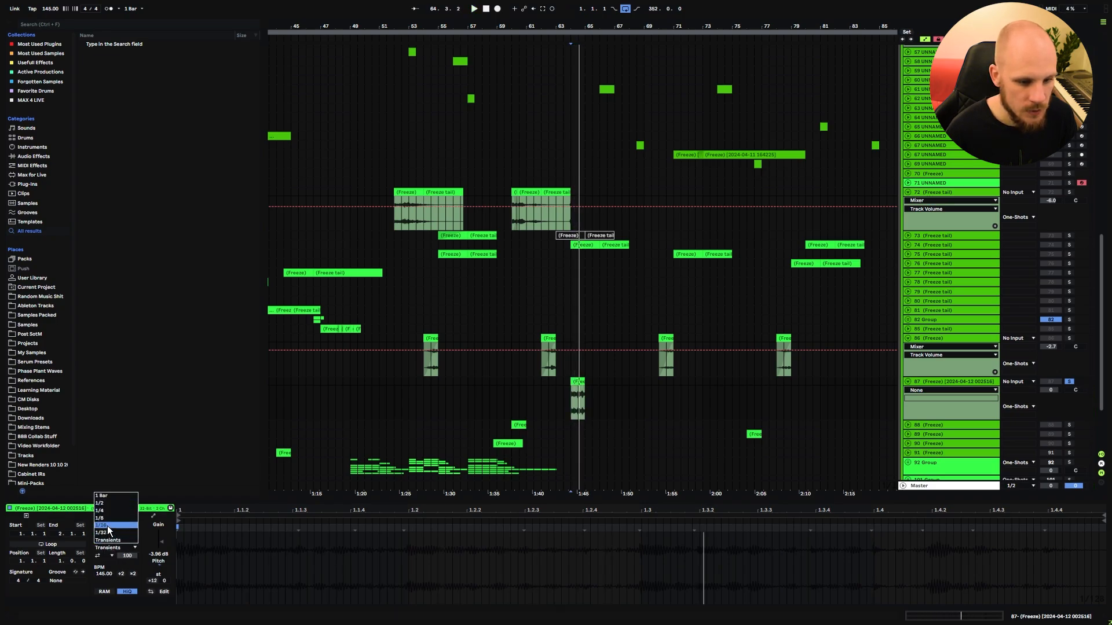
{"action": "left_click", "coordinate": [108, 526]}
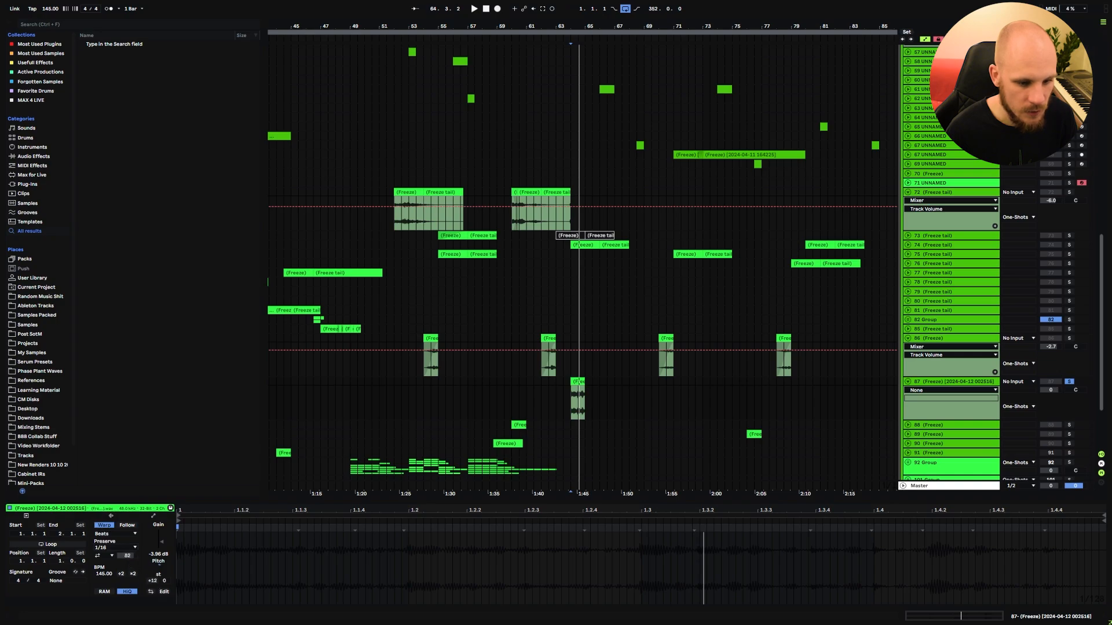
{"action": "key", "text": "space"}
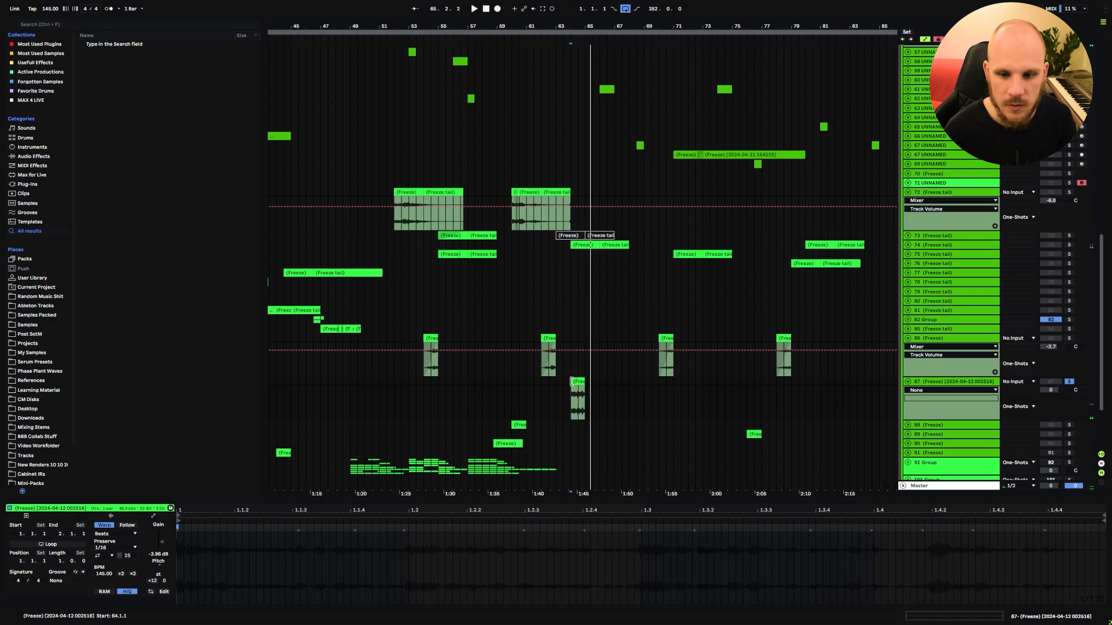
- Add a Spectral Resonator to track 87, switch its frequency to note mode with a shorter decay, and audition it
{"action": "left_click", "coordinate": [943, 383]}
{"action": "right_click", "coordinate": [414, 561]}
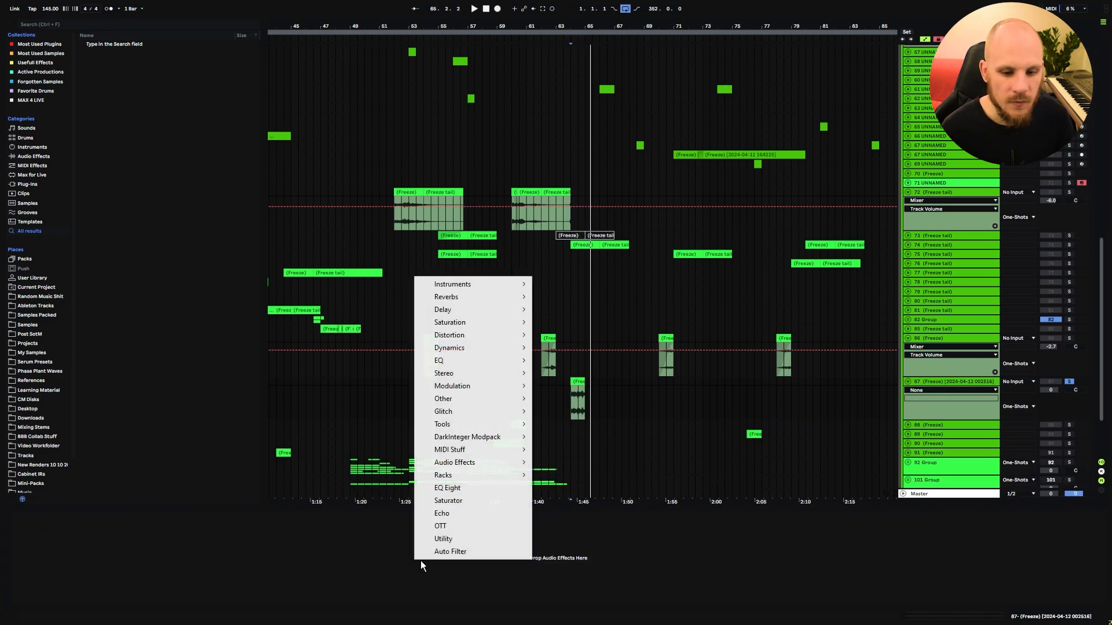
{"action": "mouse_move", "coordinate": [482, 461]}
{"action": "left_click", "coordinate": [596, 423]}
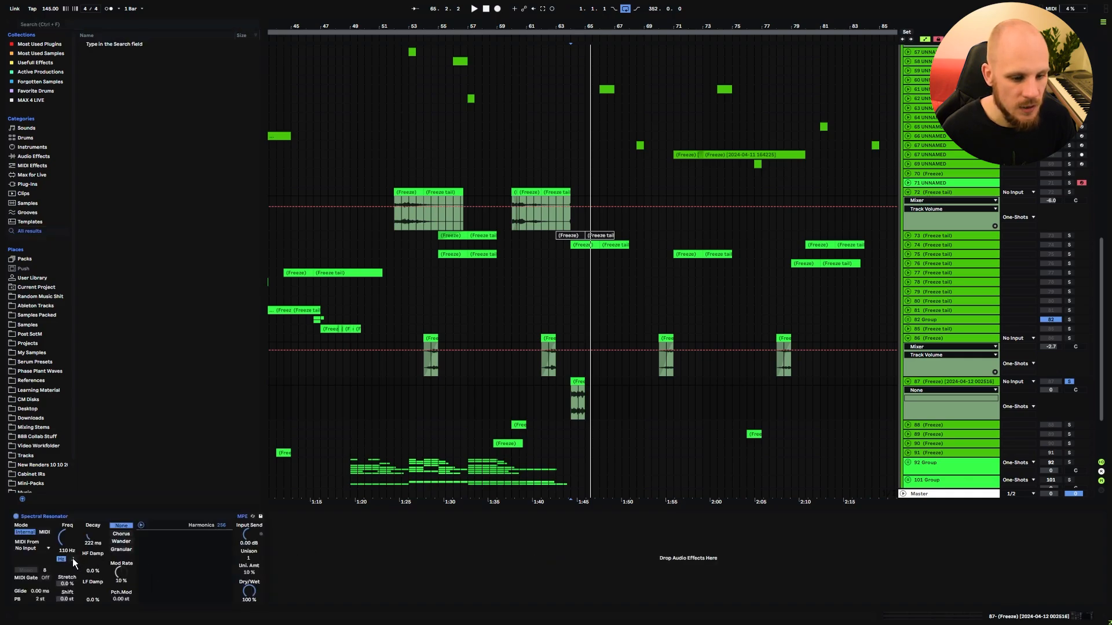
{"action": "left_click_drag", "start_coordinate": [66, 538], "coordinate": [92, 549]}
{"action": "key", "text": "space"}
- Set the Spectral Resonator's Unison to 2, Uni. Amt to 2.1 % and Input Send to 4.57 dB
{"action": "left_click", "coordinate": [249, 558]}
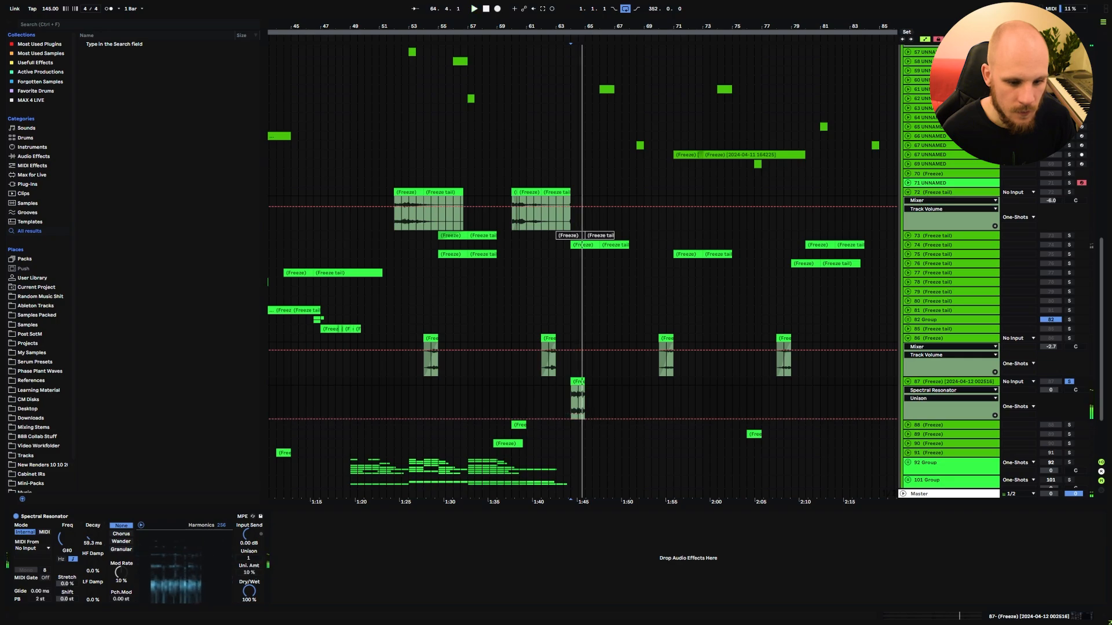
{"action": "left_click_drag", "start_coordinate": [248, 558], "coordinate": [250, 581]}
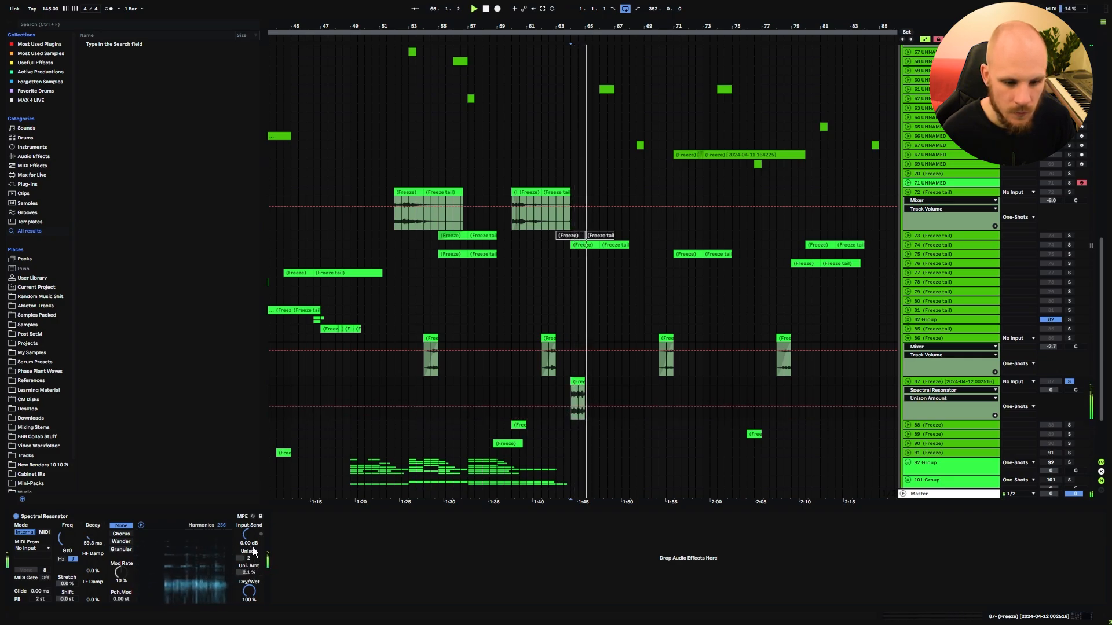
{"action": "left_click_drag", "start_coordinate": [253, 548], "coordinate": [253, 539]}
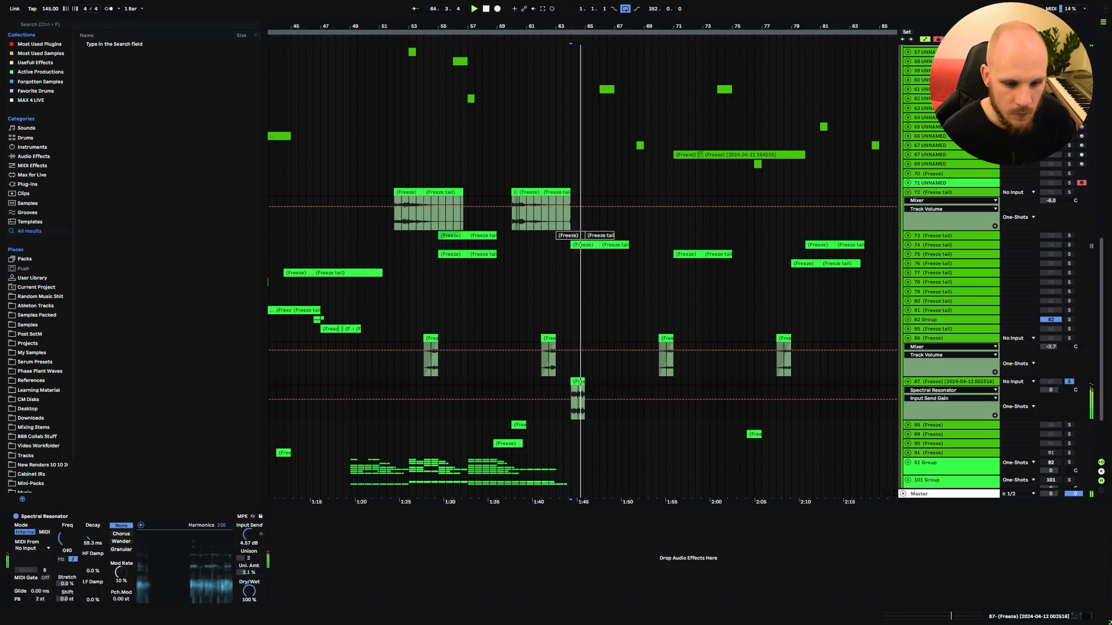
- Add an EQ Eight after the Spectral Resonator and raise its low cut to about 160 Hz
{"action": "key", "text": "ctrl+f"}
{"action": "type", "text": "\"eq eight\""}
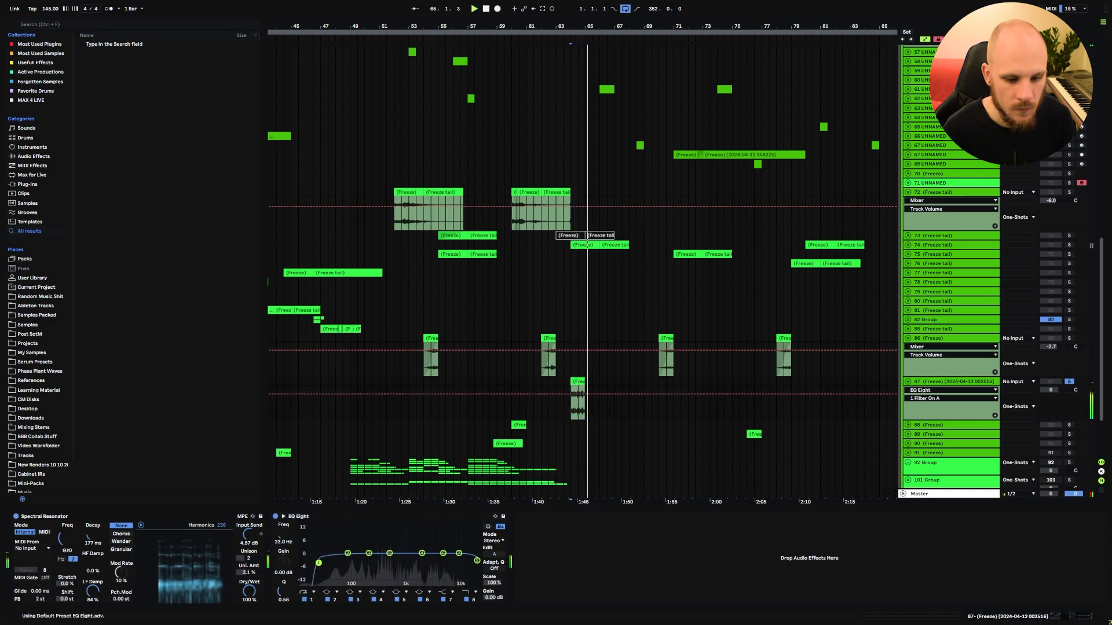
{"action": "left_click_drag", "start_coordinate": [307, 567], "coordinate": [363, 570]}
{"action": "key", "text": "space"}
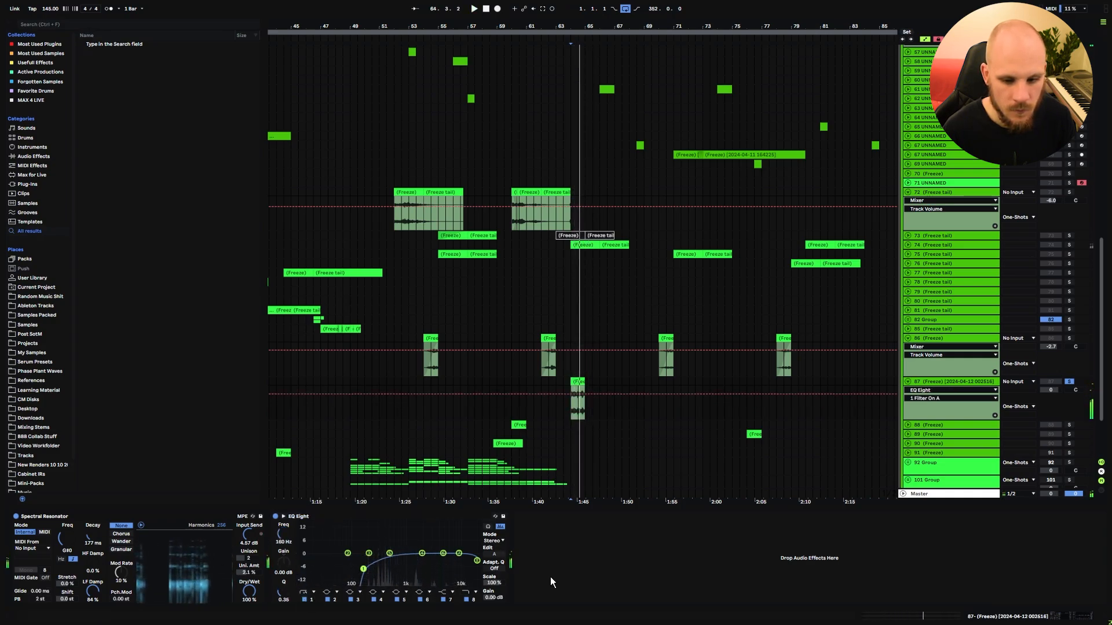
- Try a different Shift amount on the Spectral Resonator, audition it and reset it to 0.0 st
{"action": "left_click_drag", "start_coordinate": [67, 600], "coordinate": [67, 573]}
{"action": "key", "text": "space"}
{"action": "key", "text": "space"}
{"action": "double_click", "coordinate": [67, 599]}
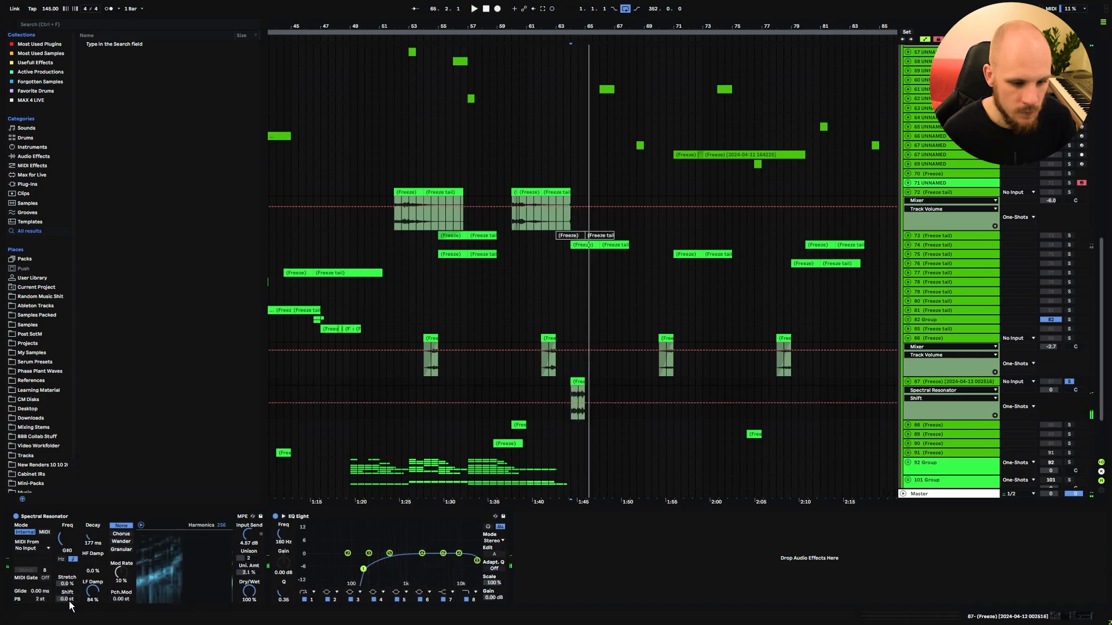
{"action": "key", "text": "space"}
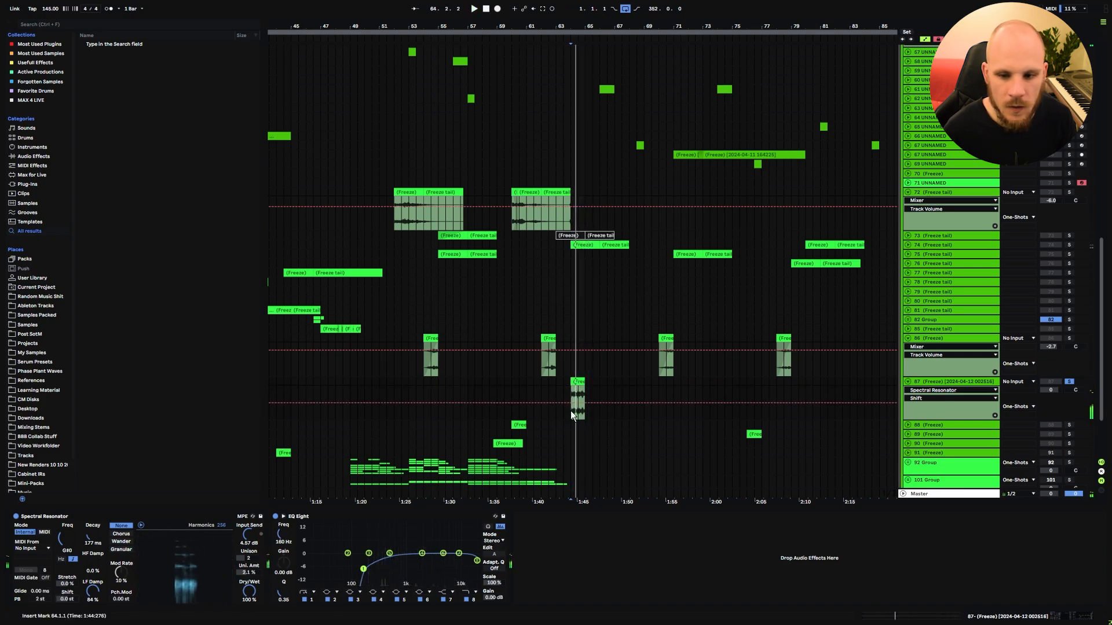
- Automate the Spectral Resonator's Shift to rise to 12 st across track 87's clip at bar 64, and audition it
{"action": "left_click_drag", "start_coordinate": [578, 402], "coordinate": [577, 398]}
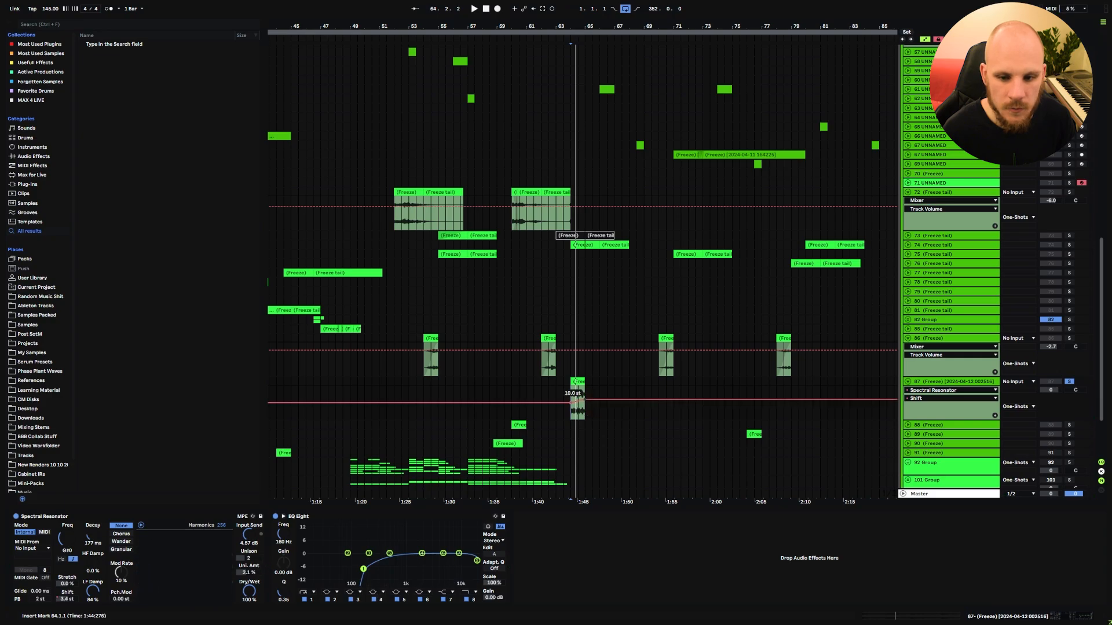
{"action": "right_click", "coordinate": [584, 399]}
{"action": "left_click", "coordinate": [595, 405]}
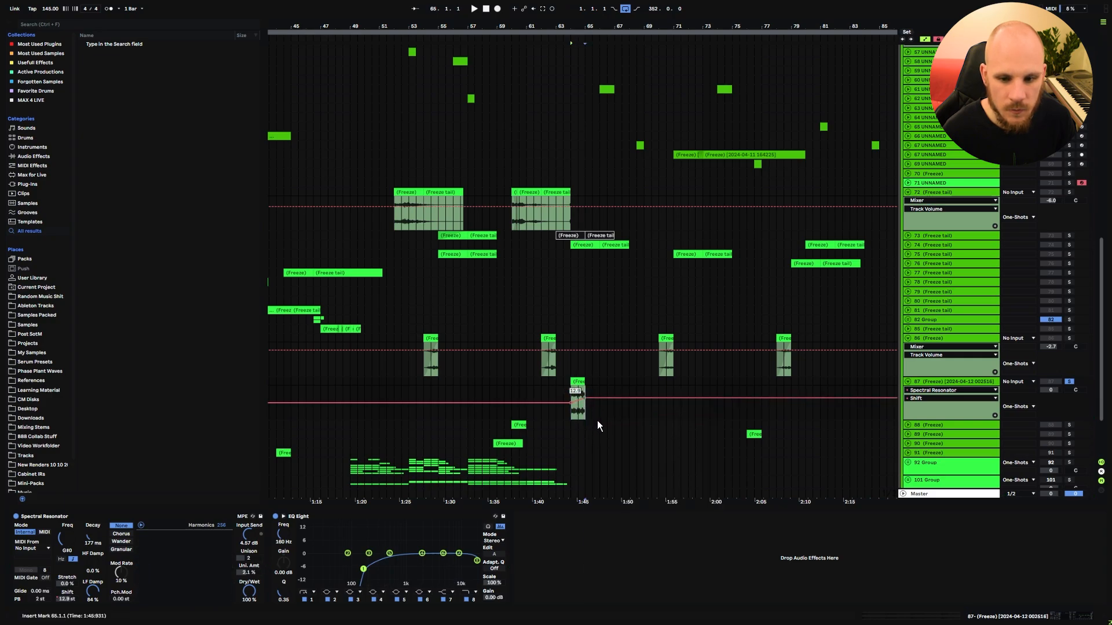
{"action": "left_click", "coordinate": [571, 391]}
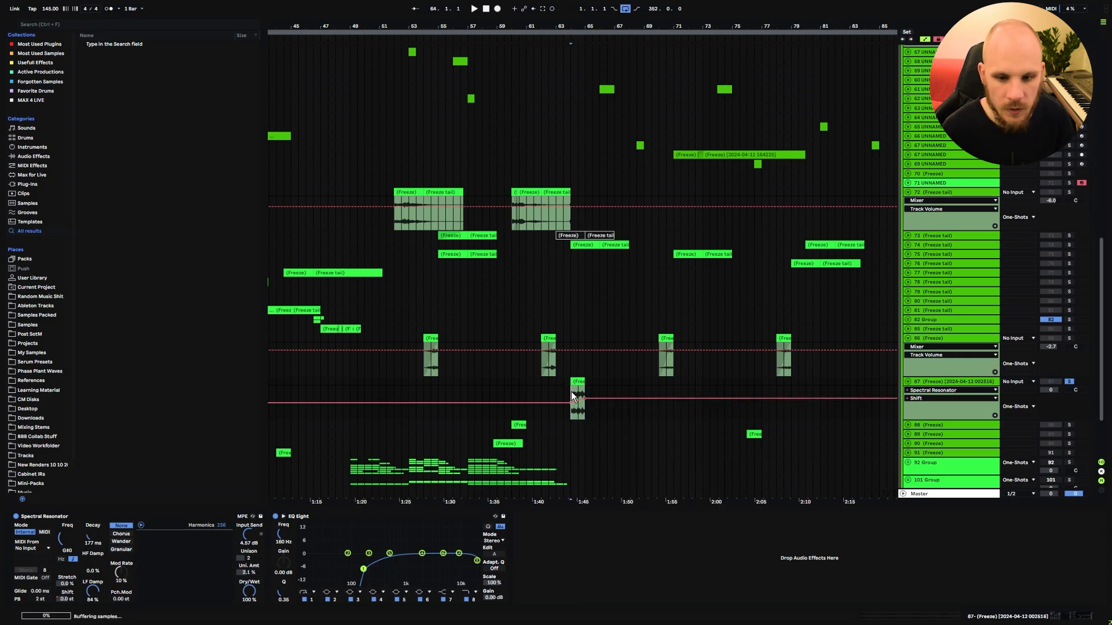
{"action": "key", "text": "space"}
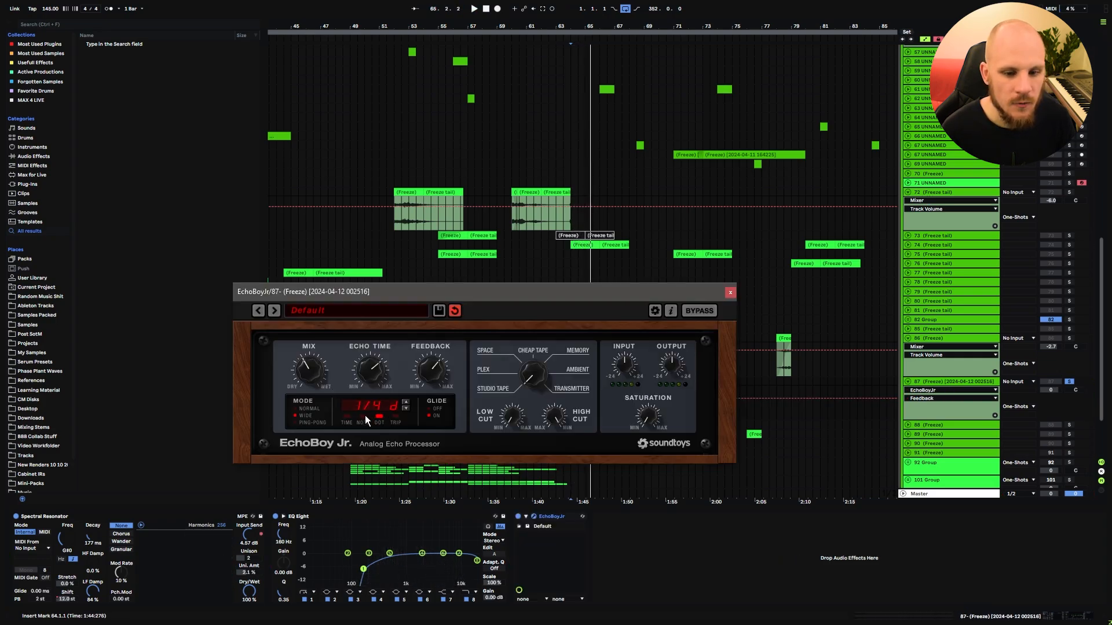
- Set the EchoBoy Jr. on track 87 to a dotted 1/4 echo after comparing it with 1/8, and audition it
{"action": "left_click", "coordinate": [380, 417]}
{"action": "left_click_drag", "start_coordinate": [372, 368], "coordinate": [373, 380]}
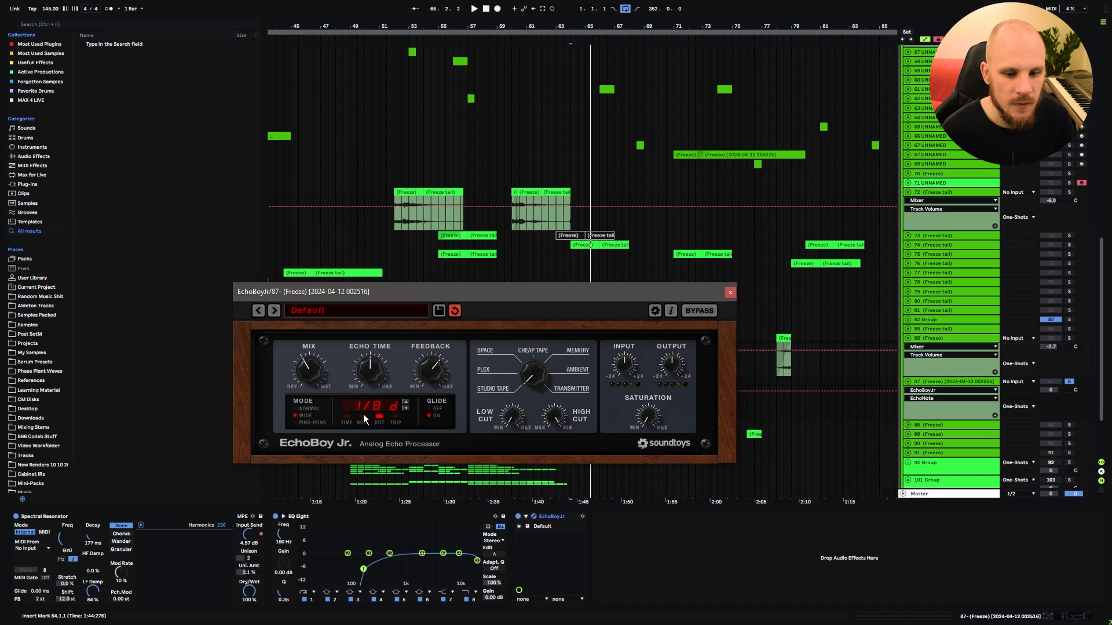
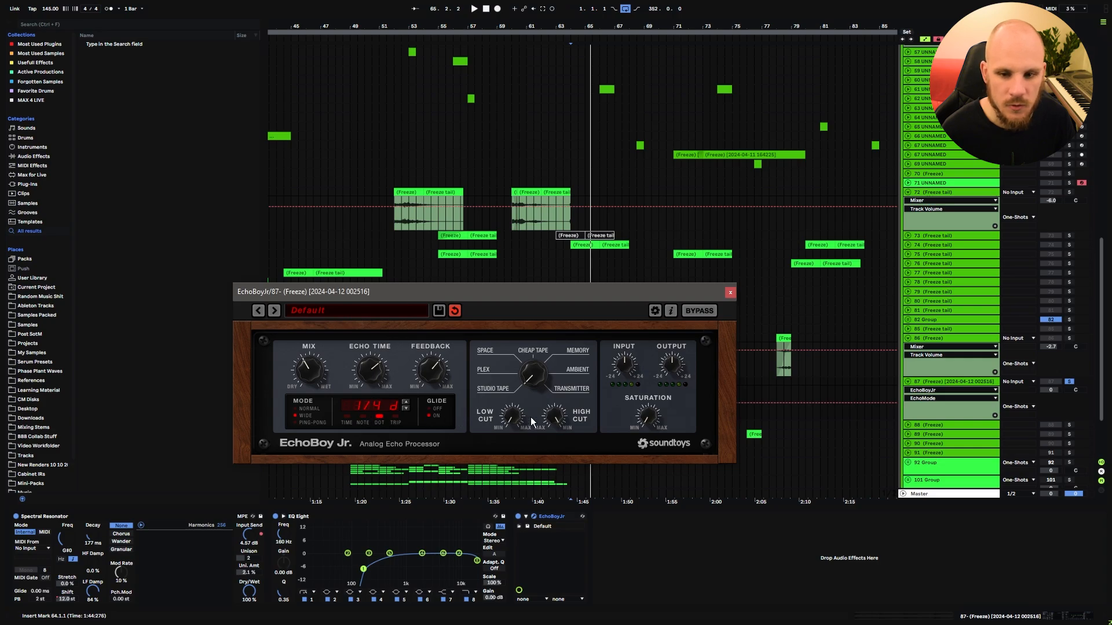
{"action": "key", "text": "space"}
- Add MTurboReverb with the Brichamber preset after EchoBoy Jr. and soften EQ Eight's low end with the low cut at 190 Hz
{"action": "right_click", "coordinate": [638, 585]}
{"action": "right_click", "coordinate": [638, 584]}
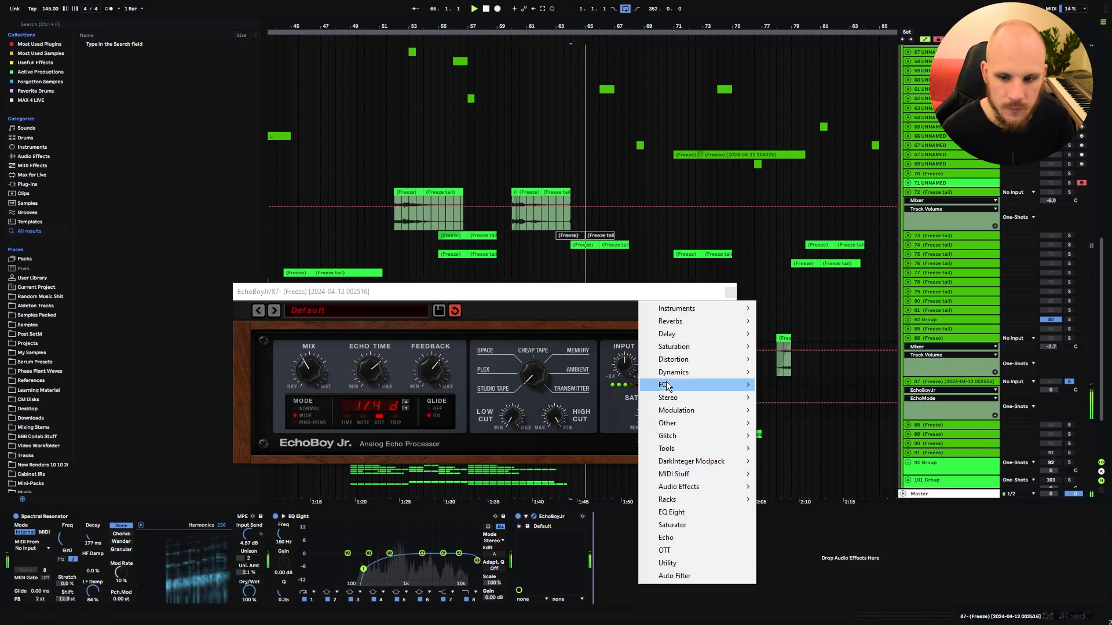
{"action": "mouse_move", "coordinate": [674, 322]}
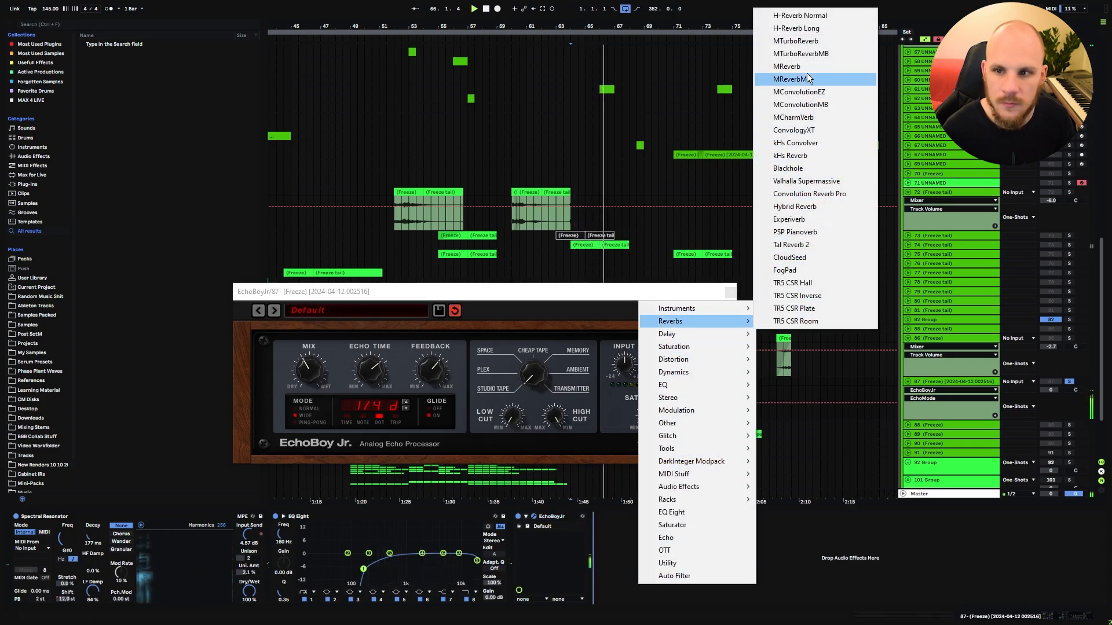
{"action": "left_click", "coordinate": [799, 40]}
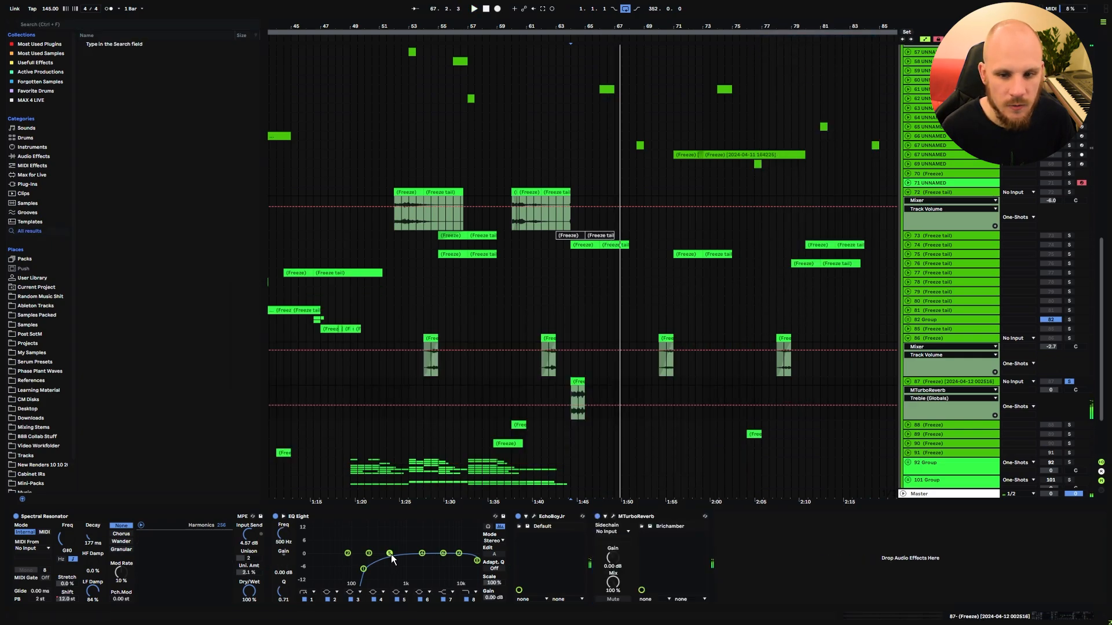
{"action": "key", "text": "space"}
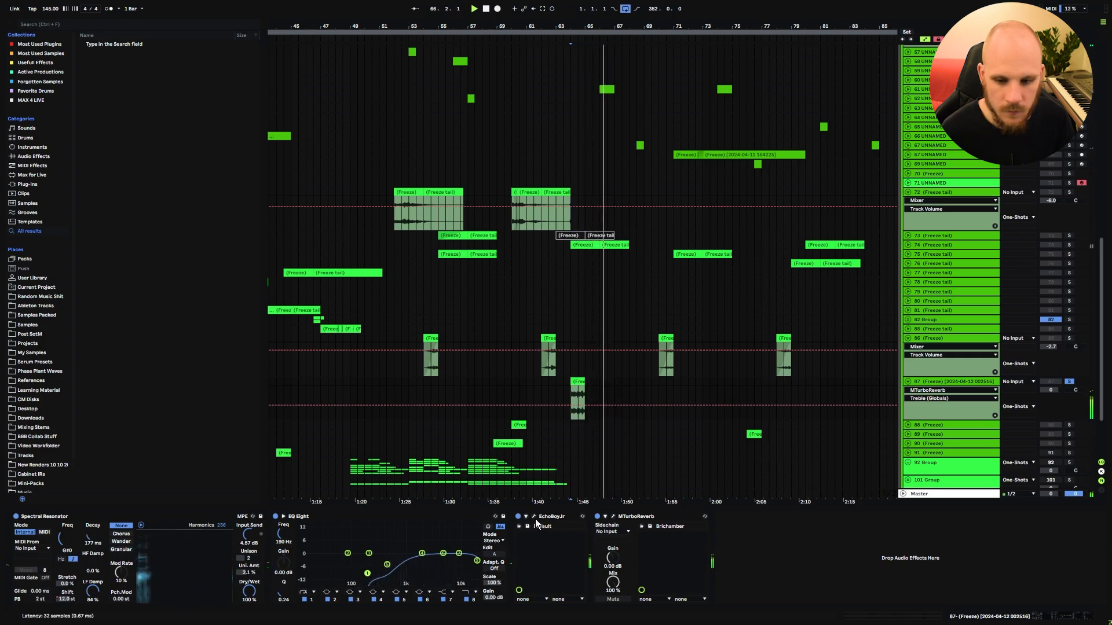
- Unsolo track 87 and lower its volume to about -8.8 dB while auditioning it in the full mix from bar 63
{"action": "mouse_move", "coordinate": [1053, 389]}
{"action": "left_mouse_down"}
{"action": "mouse_move", "coordinate": [1054, 405]}
{"action": "mouse_move", "coordinate": [1052, 384]}
{"action": "left_mouse_up"}
{"action": "left_click", "coordinate": [1068, 382]}
{"action": "key", "text": "space"}
{"action": "key", "text": "space"}
{"action": "left_click", "coordinate": [564, 408]}
{"action": "key", "text": "space"}
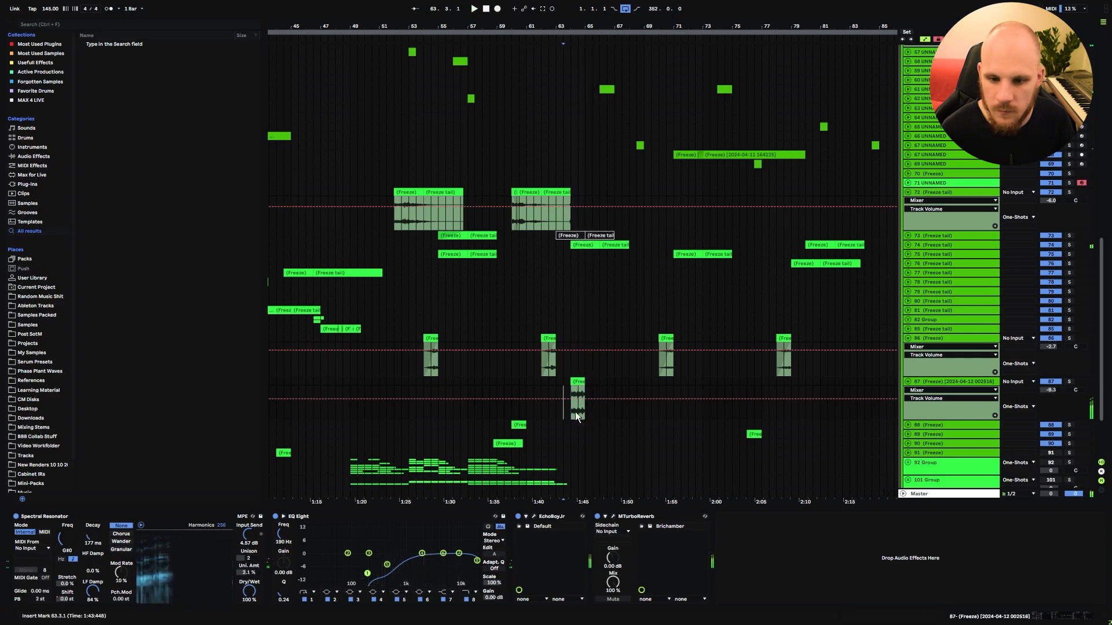
{"action": "key", "text": "space"}
{"action": "left_click_drag", "start_coordinate": [1050, 390], "coordinate": [1049, 385]}
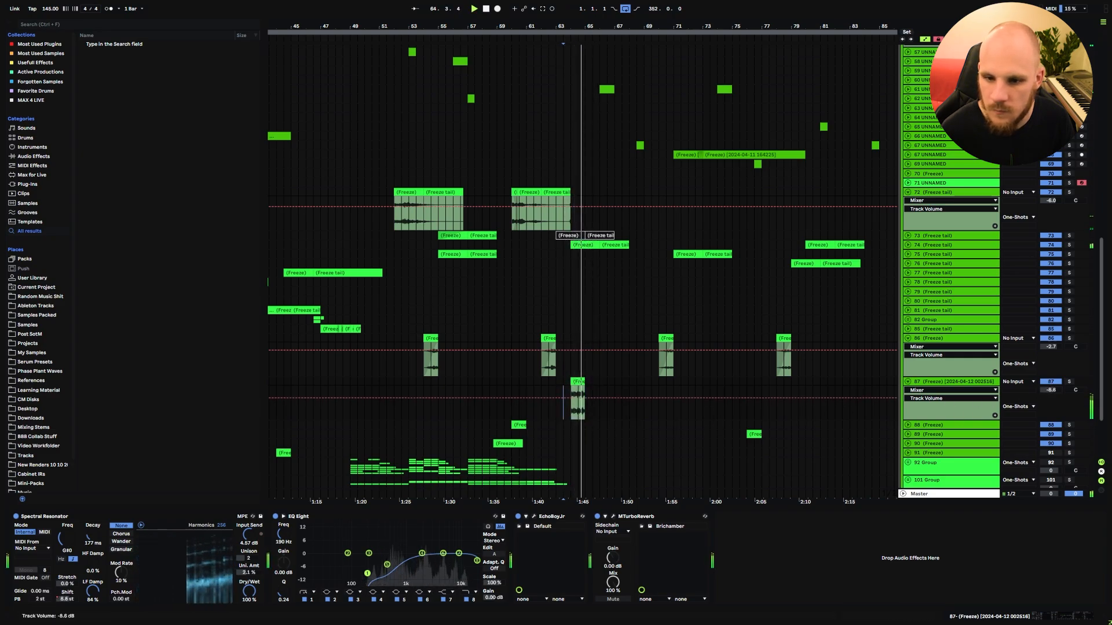
- Move track 87's clip from bar 64 to bar 66, duplicate it eight bars on at bar 74, and audition the placement
{"action": "scroll", "coordinate": [605, 342], "scroll_direction": "down", "scroll_amount": 3}
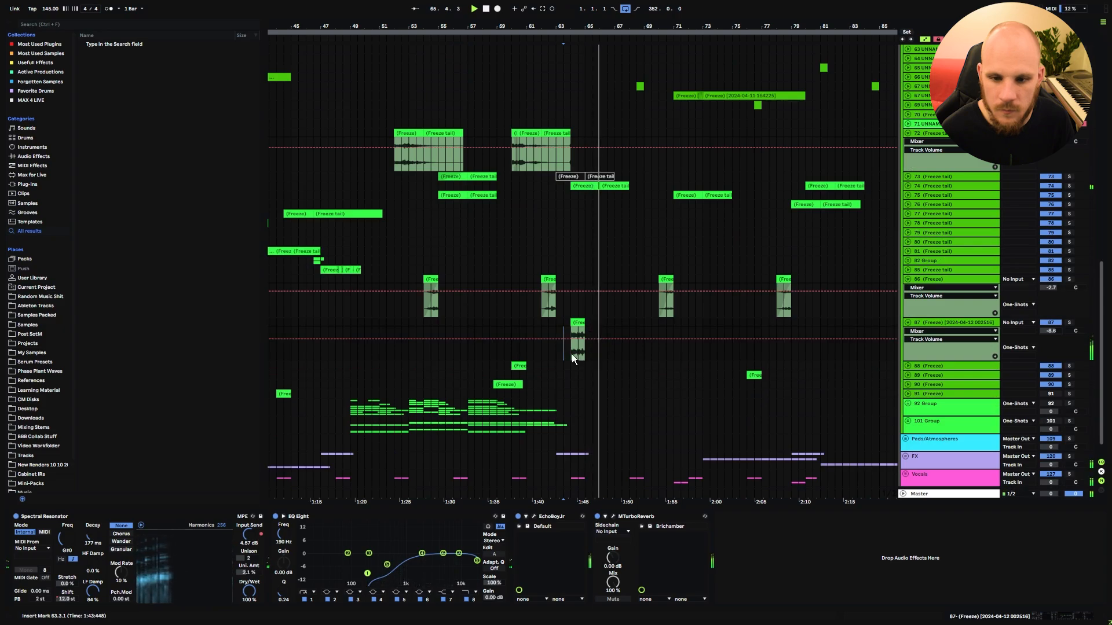
{"action": "left_click", "coordinate": [575, 323]}
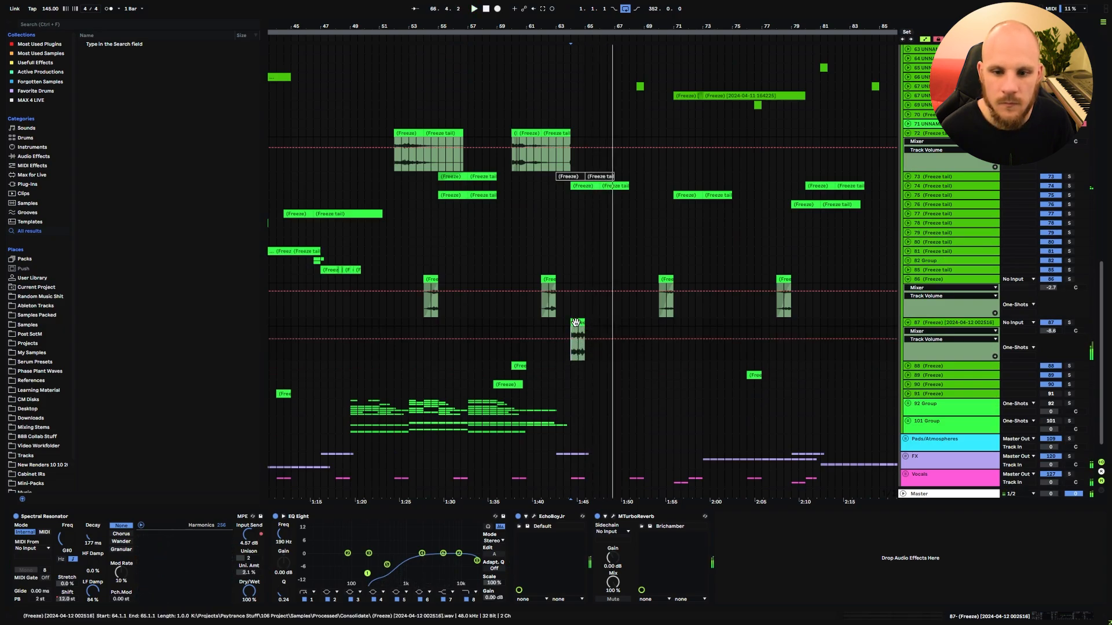
{"action": "key", "text": "space"}
{"action": "left_click_drag", "start_coordinate": [575, 323], "coordinate": [701, 326]}
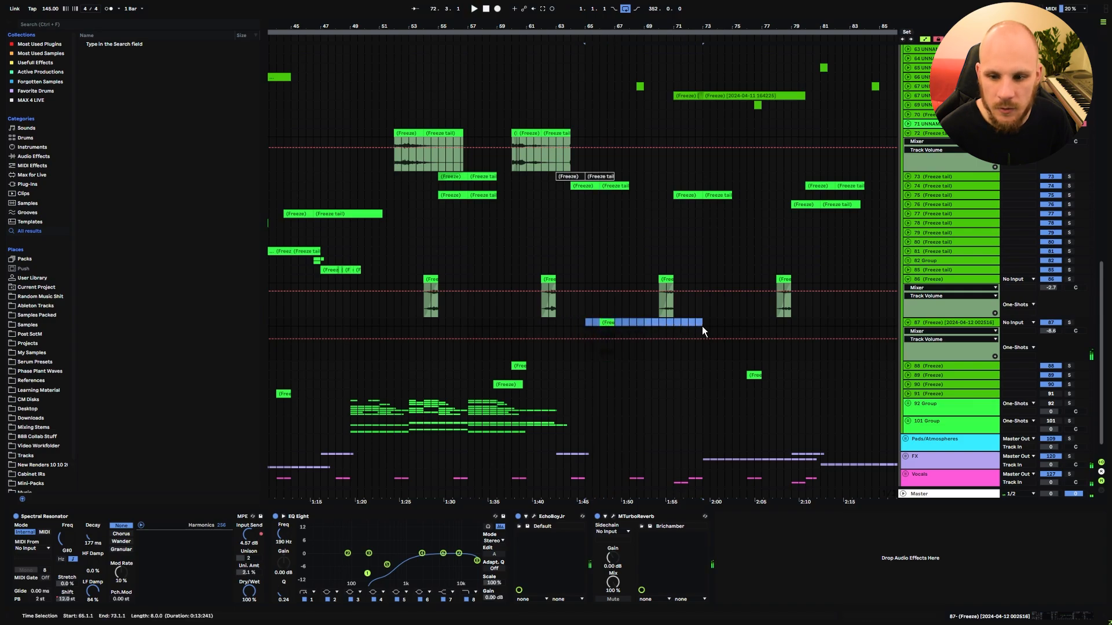
{"action": "key", "text": "ctrl+d"}
{"action": "left_click", "coordinate": [592, 321]}
{"action": "key", "text": "space"}
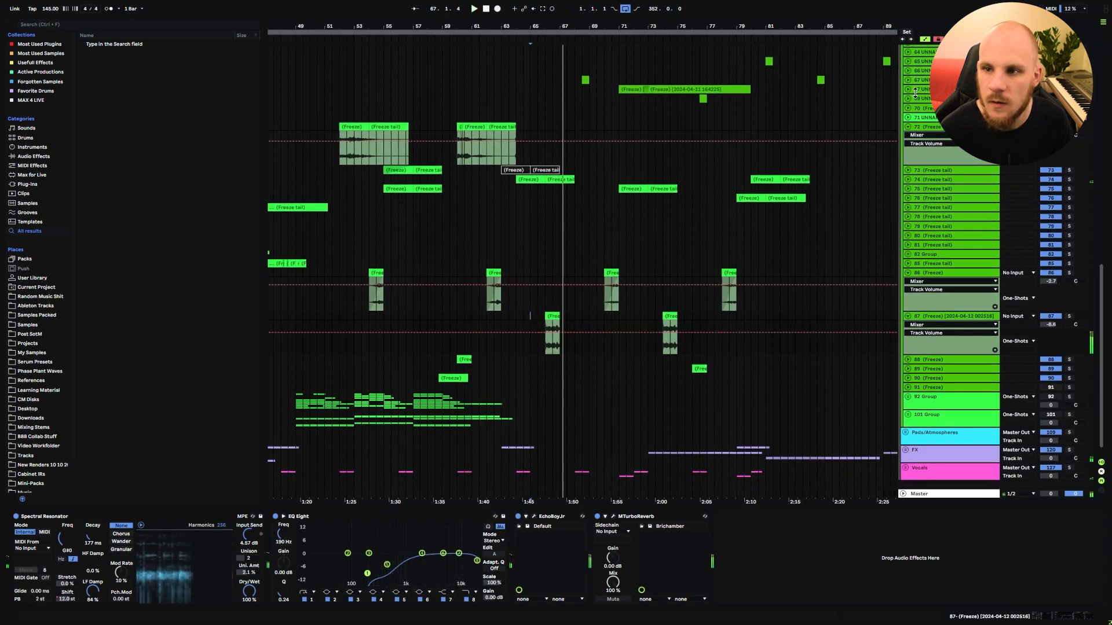
- Show the Spectral Resonator's Shift automation on track 87 and adapt its rise to 12.0 st to the clips at bars 66 and 74
{"action": "left_click", "coordinate": [914, 326]}
{"action": "left_click", "coordinate": [932, 334]}
{"action": "left_click_drag", "start_coordinate": [534, 327], "coordinate": [542, 327]}
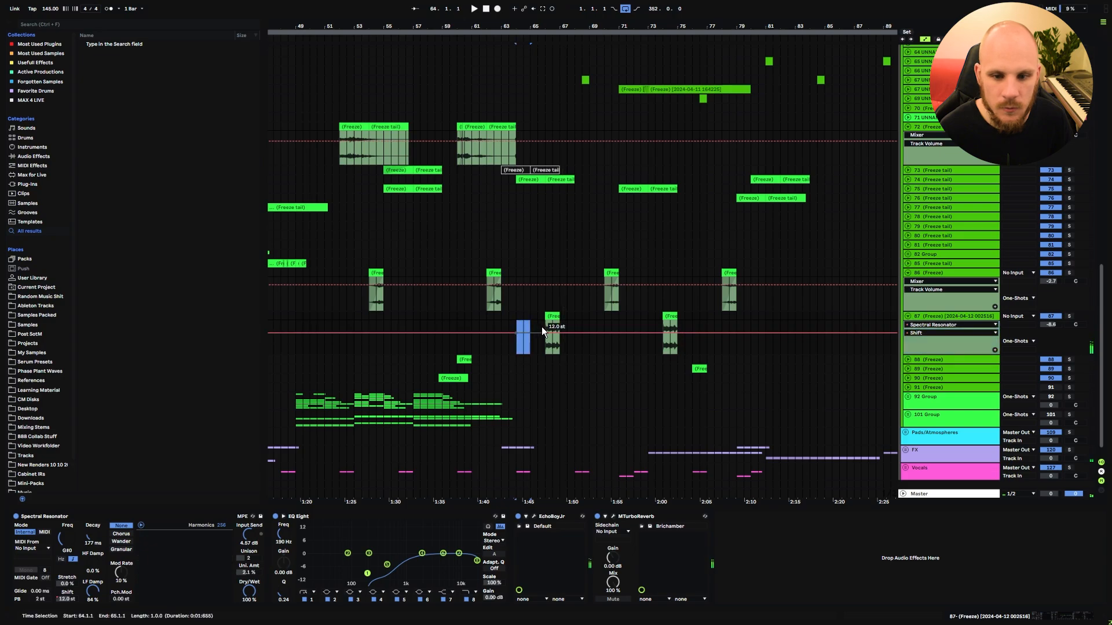
{"action": "left_click", "coordinate": [666, 326]}
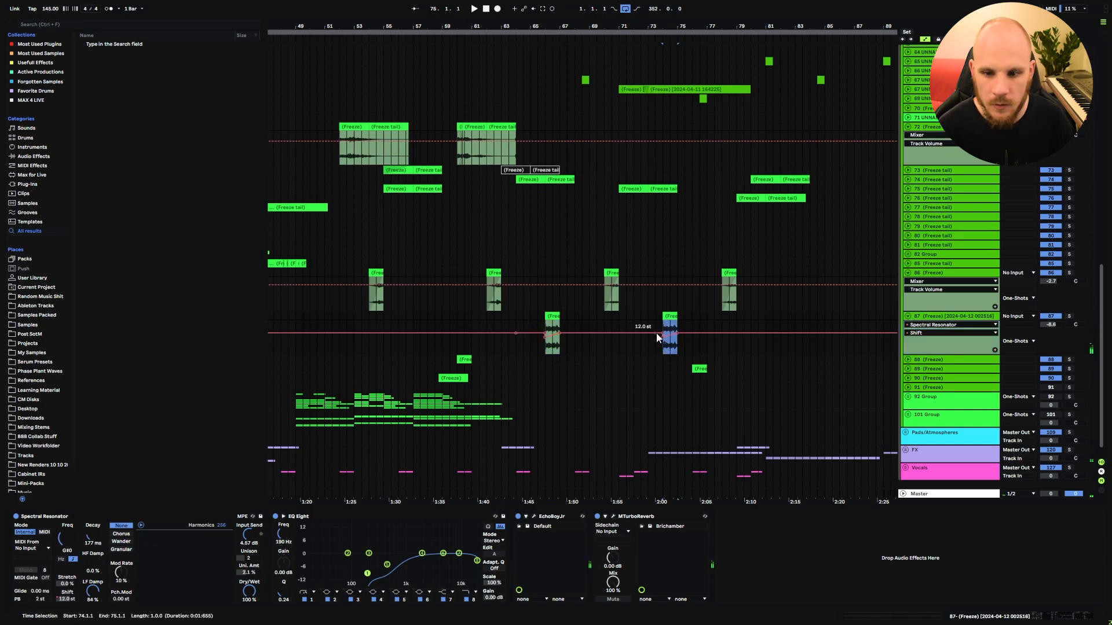
{"action": "left_click_drag", "start_coordinate": [529, 300], "coordinate": [629, 301]}
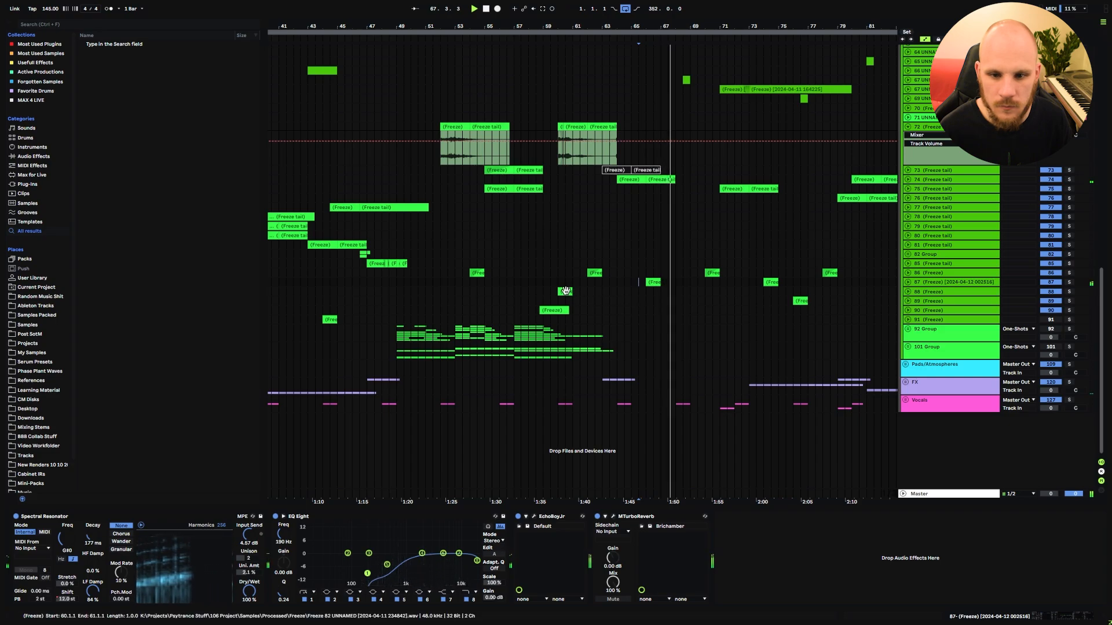
- Group tracks 88 and 89 and add an OTT to the new group
{"action": "left_click", "coordinate": [926, 293]}
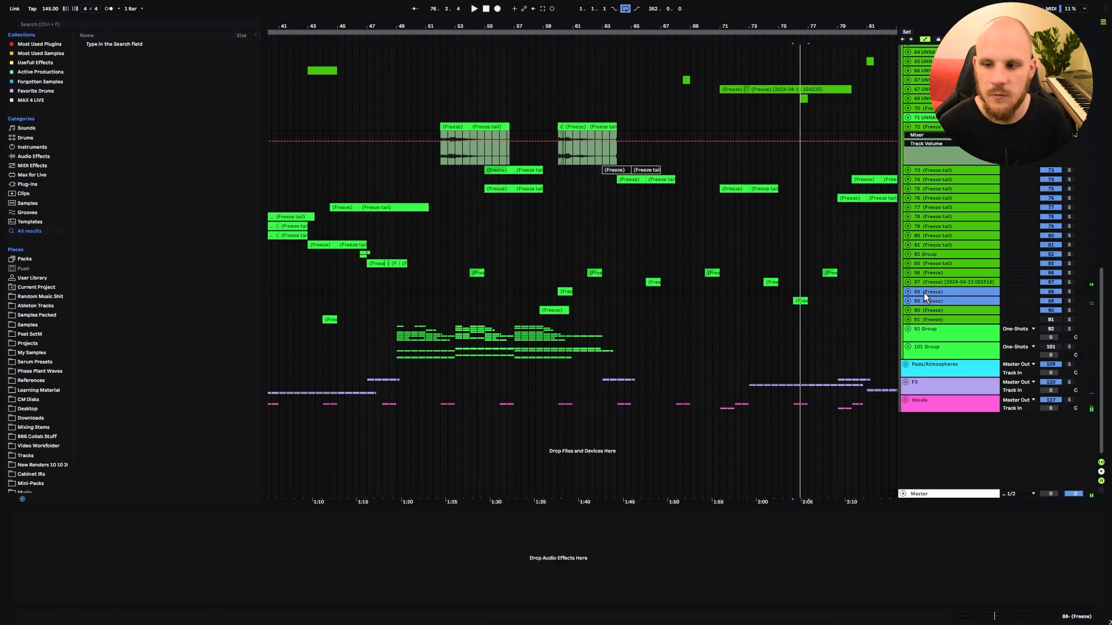
{"action": "key", "text": "ctrl+g"}
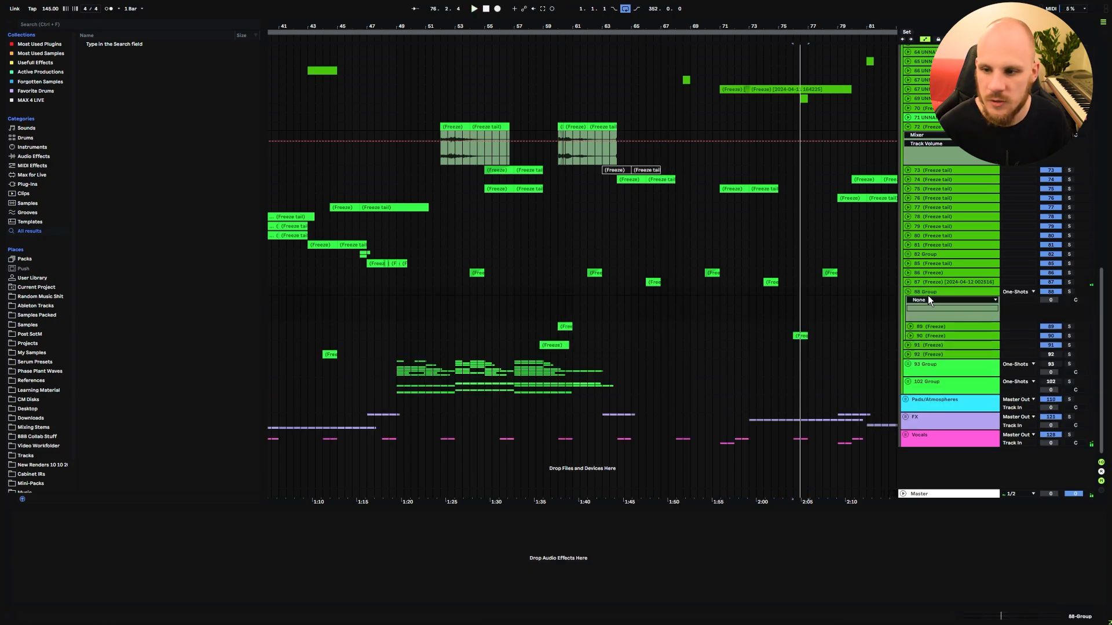
{"action": "right_click", "coordinate": [449, 551]}
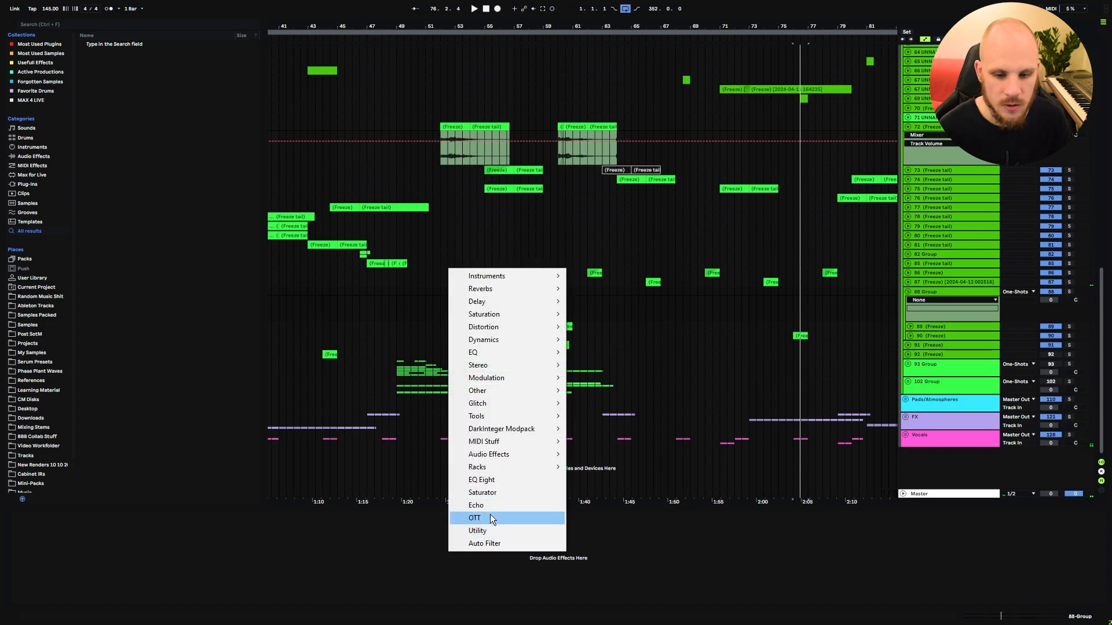
{"action": "left_click", "coordinate": [490, 515]}
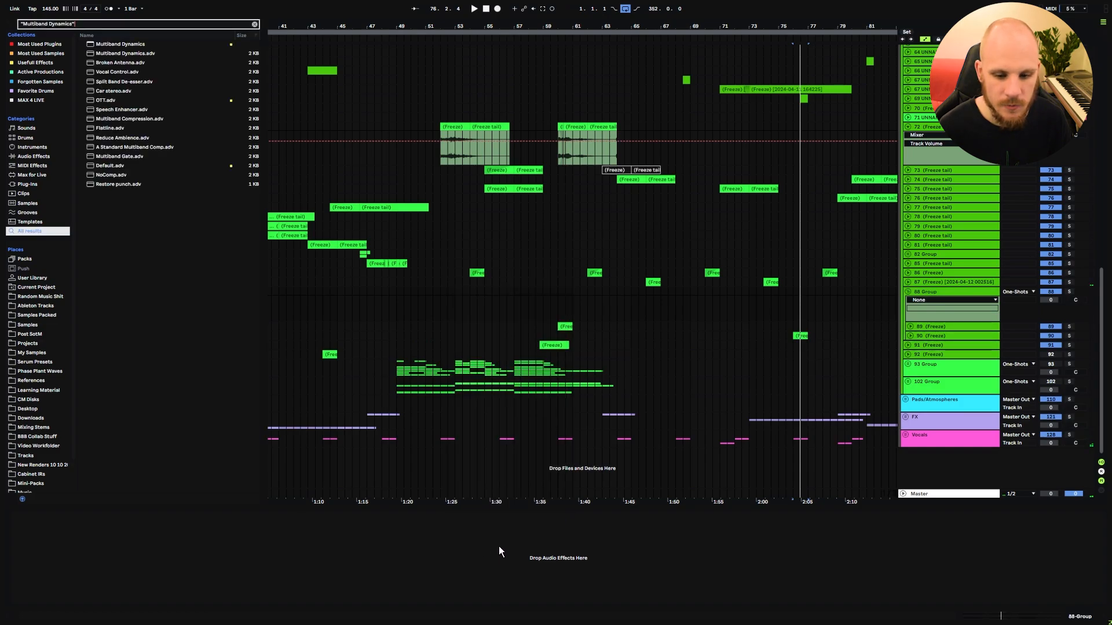
- Add an EQ Eight after the OTT on the new group and enable its first filter band
{"action": "right_click", "coordinate": [317, 564]}
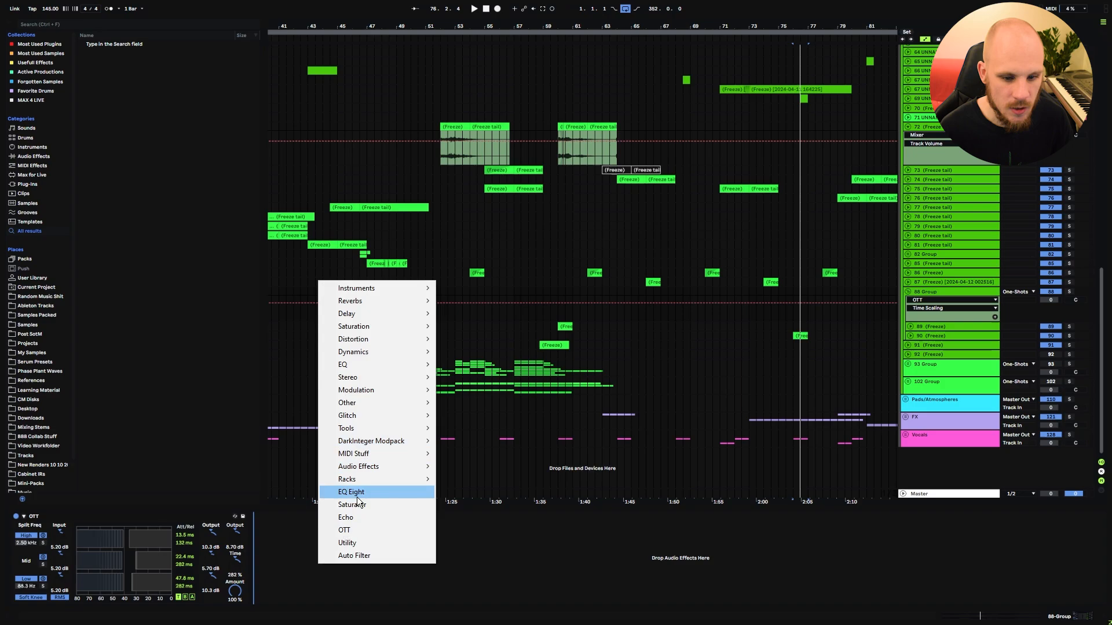
{"action": "left_click", "coordinate": [356, 494]}
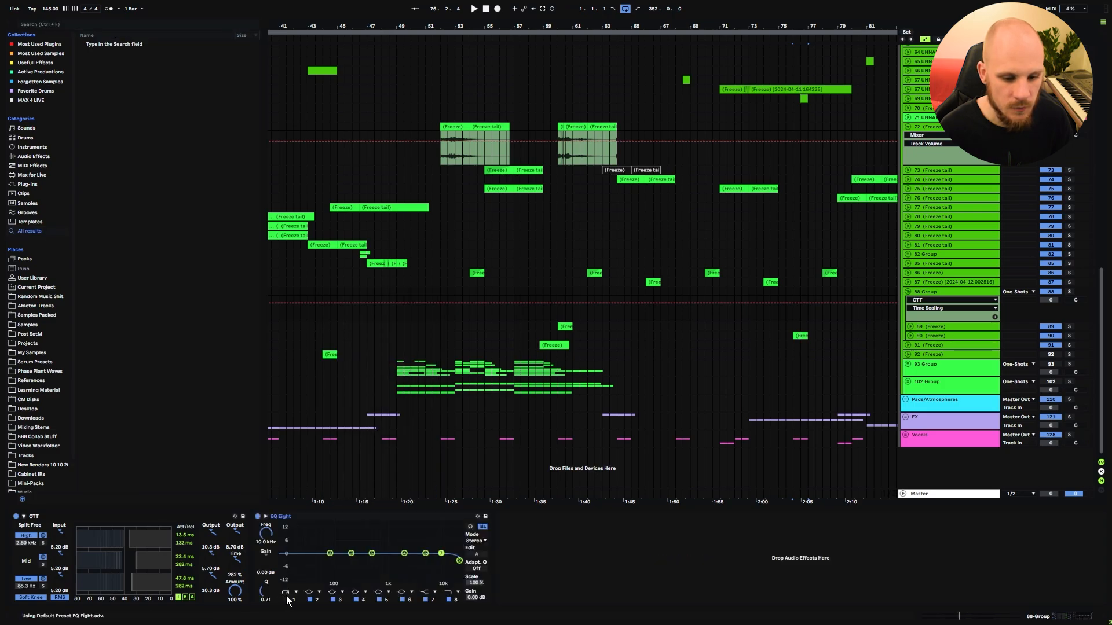
{"action": "left_click", "coordinate": [287, 600]}
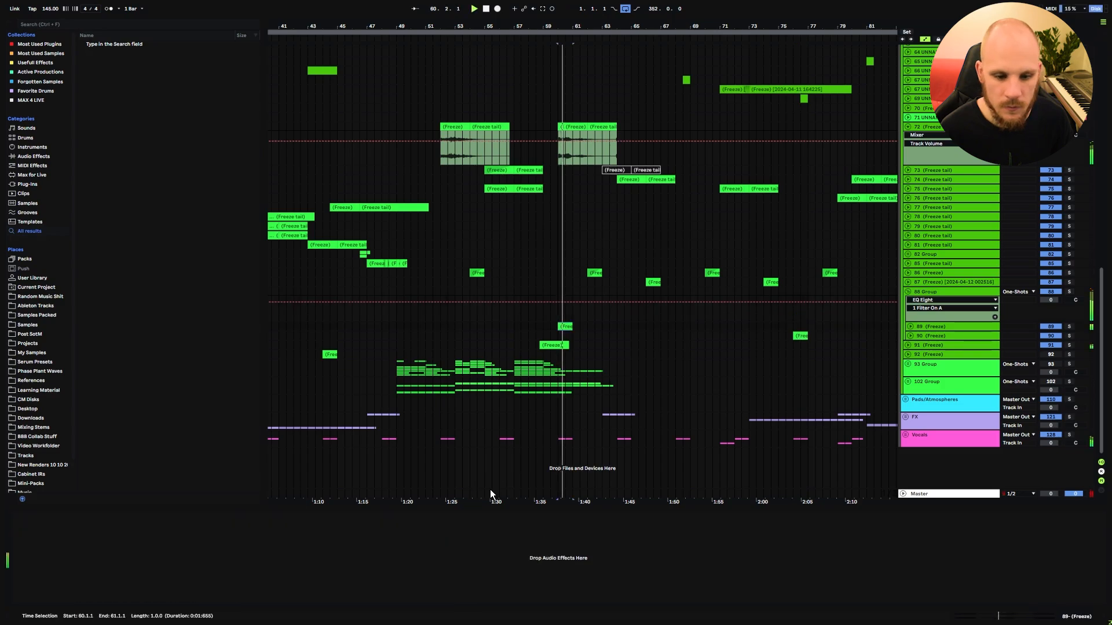
- Add an EchoBoy Jr. with a dotted 1/4 echo time after the EQ Eight on group 88, and audition its mix and feedback
{"action": "left_click", "coordinate": [940, 291]}
{"action": "key", "text": "space"}
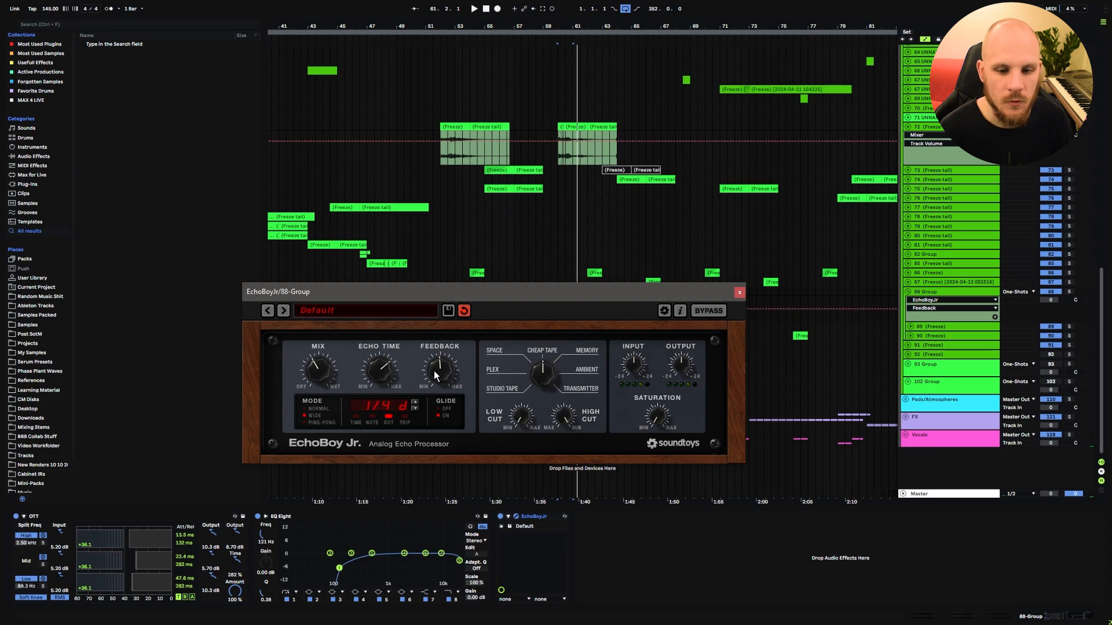
{"action": "key", "text": "space"}
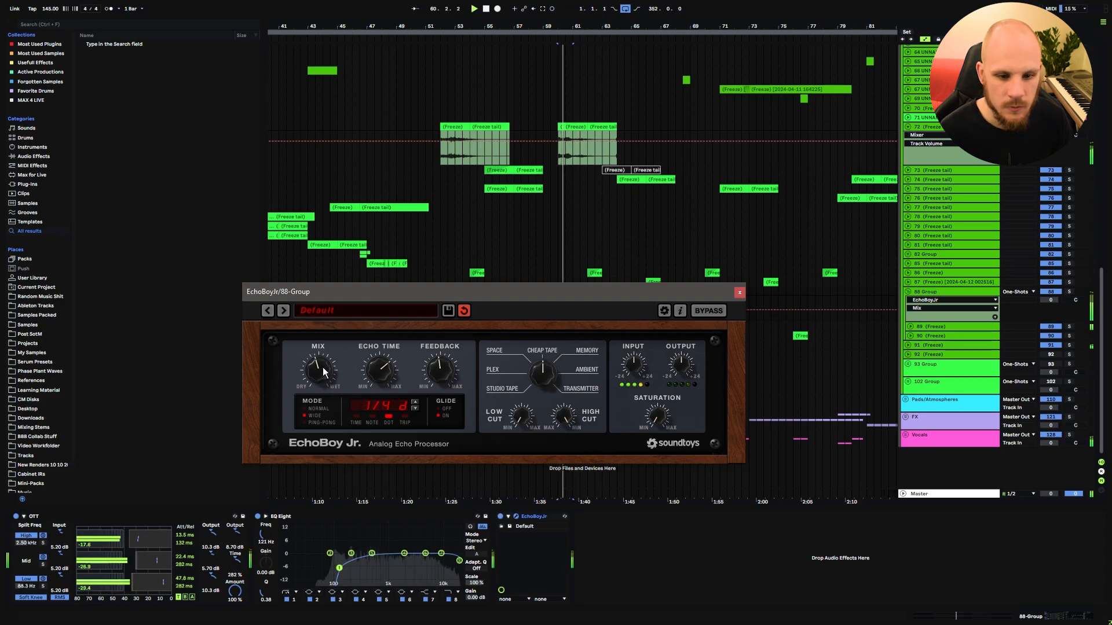
{"action": "left_click", "coordinate": [740, 293]}
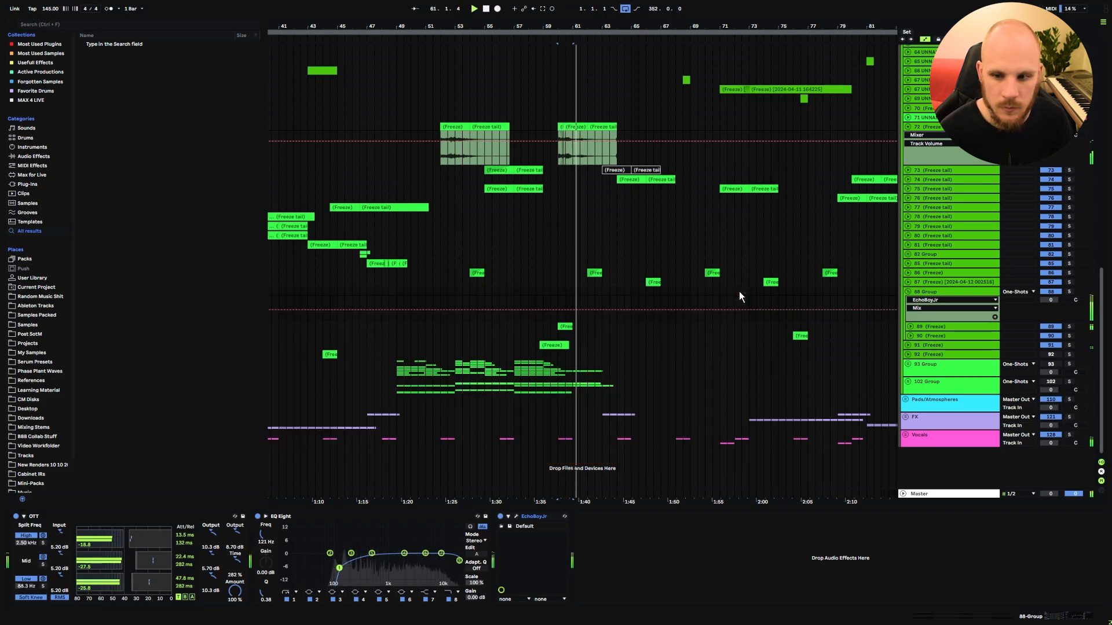
- Add MTurboReverb after the EchoBoy Jr. on group 88, with about 42% dry/wet and the Stadium huge space
{"action": "right_click", "coordinate": [659, 561]}
{"action": "mouse_move", "coordinate": [688, 296]}
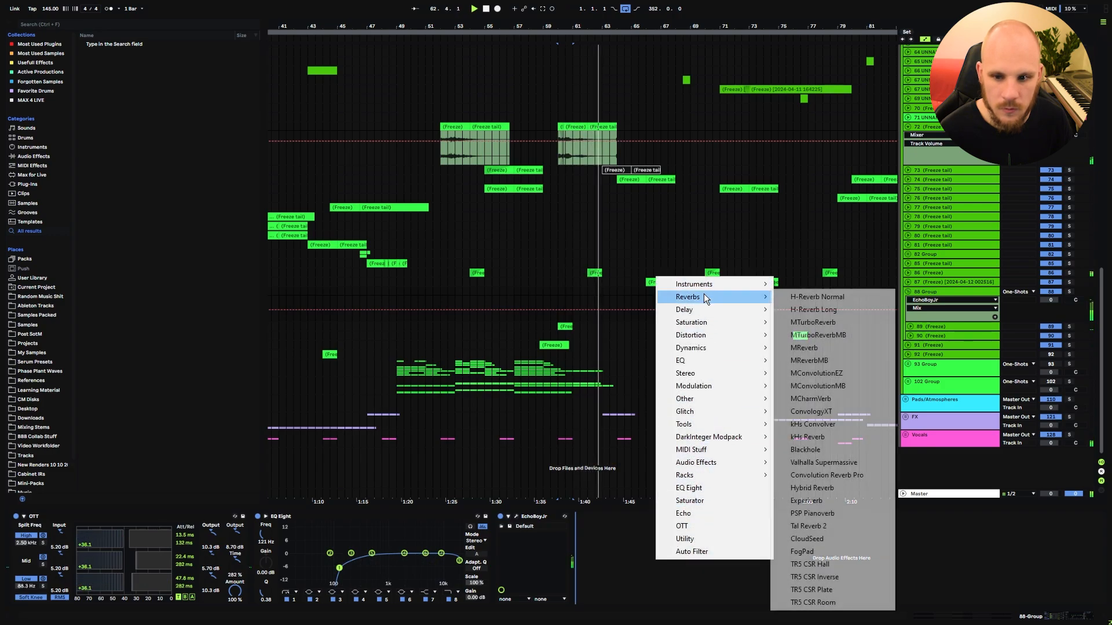
{"action": "left_click", "coordinate": [808, 319]}
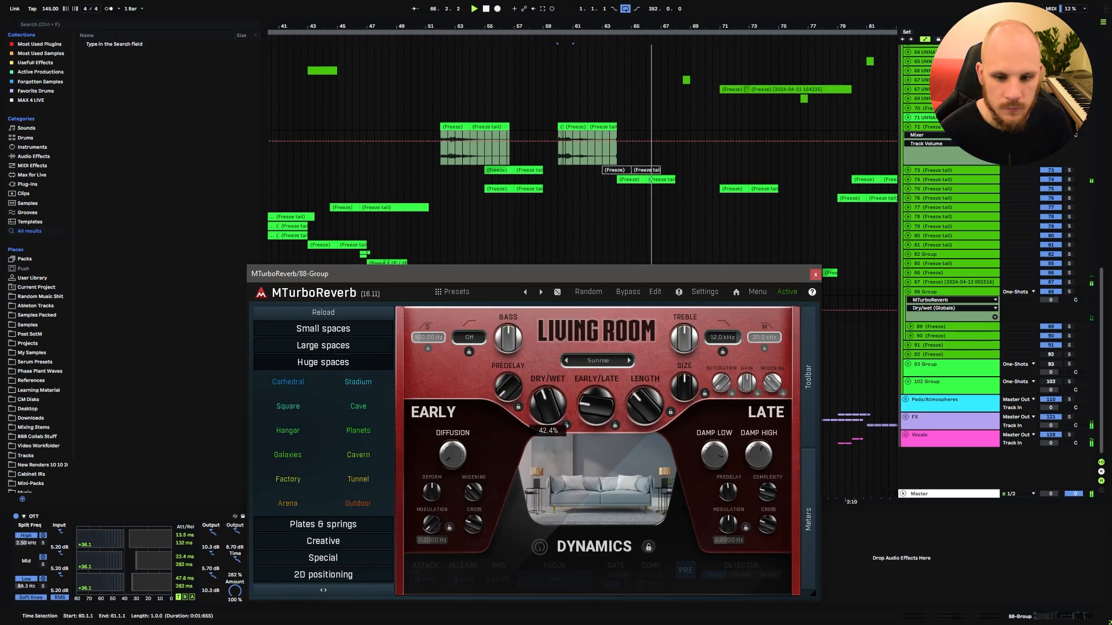
{"action": "left_click", "coordinate": [356, 383]}
{"action": "left_click", "coordinate": [813, 275]}
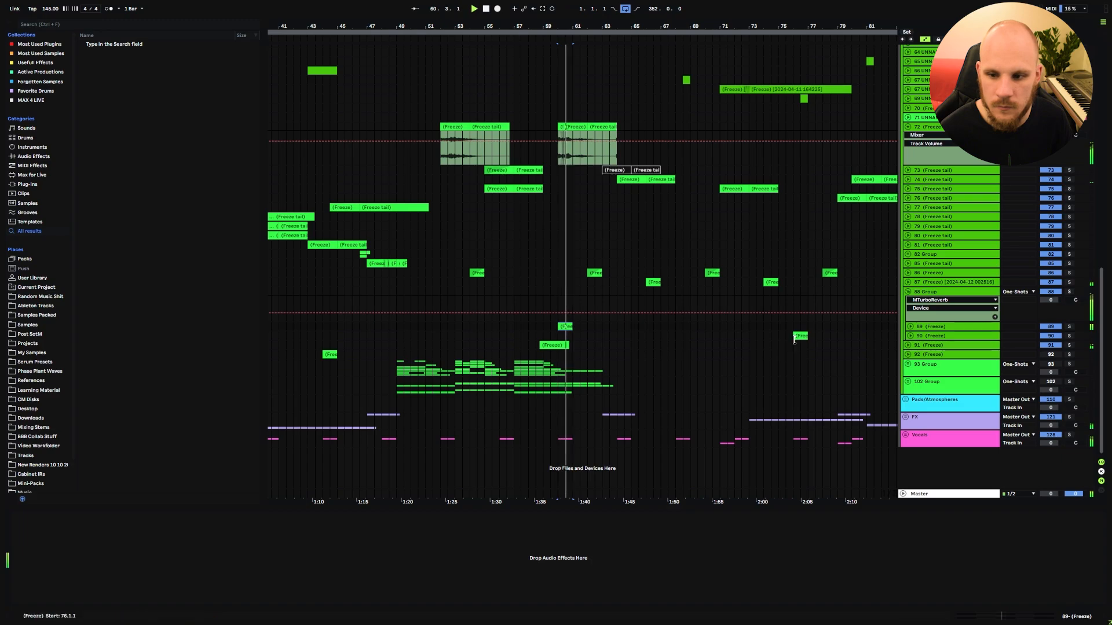
- Set the Stadium reverb's low cut to about 450 Hz and place an MStereoSpread before the OTT on group 88
{"action": "left_click", "coordinate": [938, 293]}
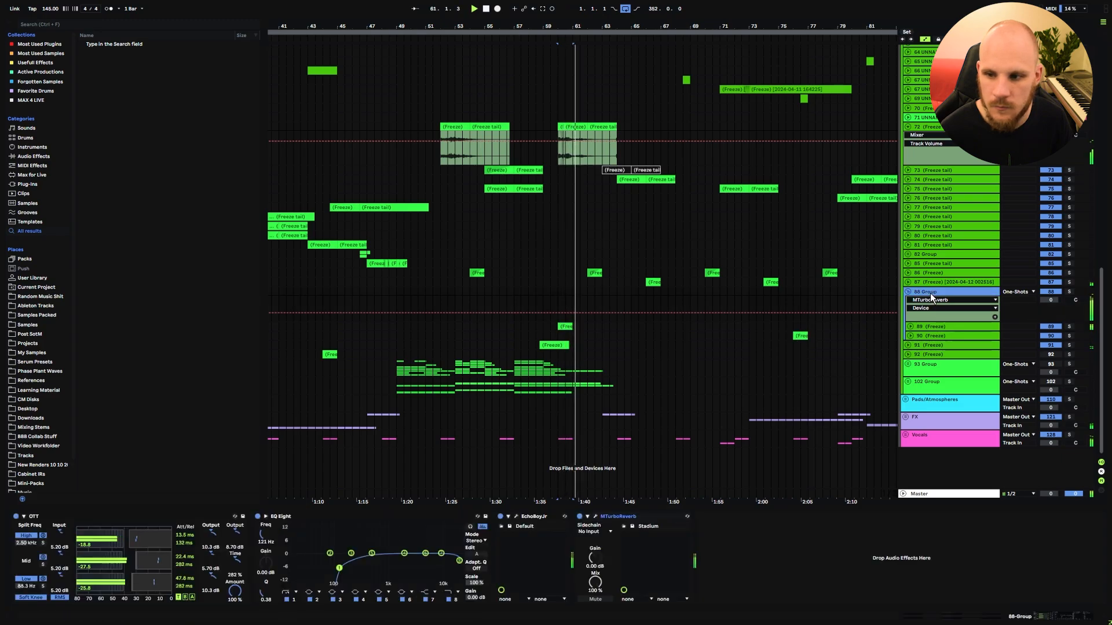
{"action": "left_click", "coordinate": [595, 516]}
{"action": "key", "text": "space"}
{"action": "key", "text": "space"}
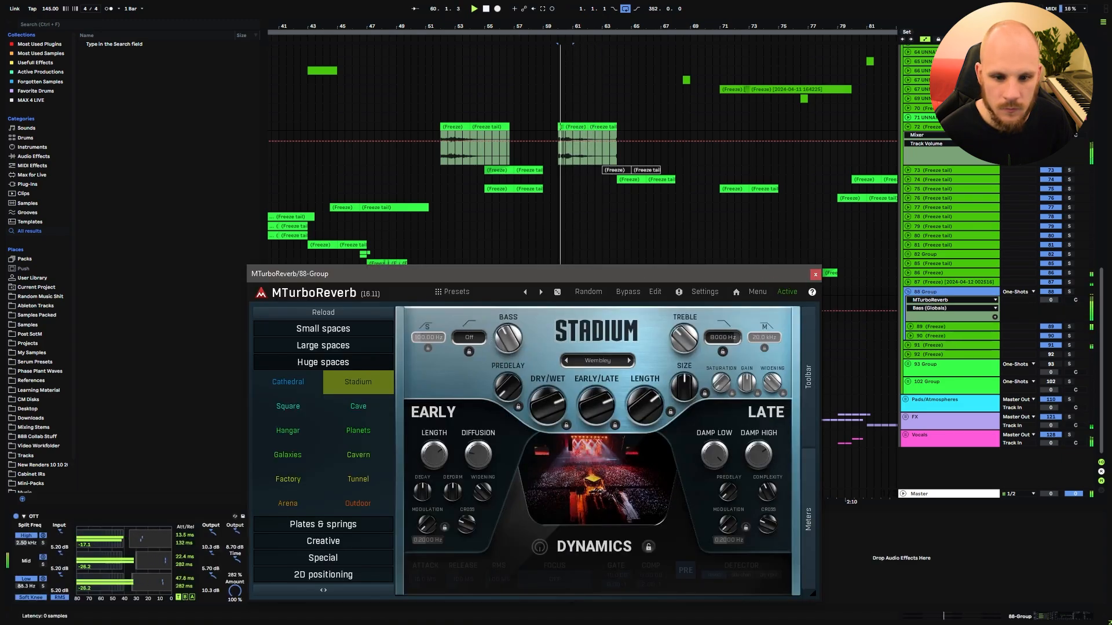
{"action": "left_click_drag", "start_coordinate": [470, 337], "coordinate": [470, 320]}
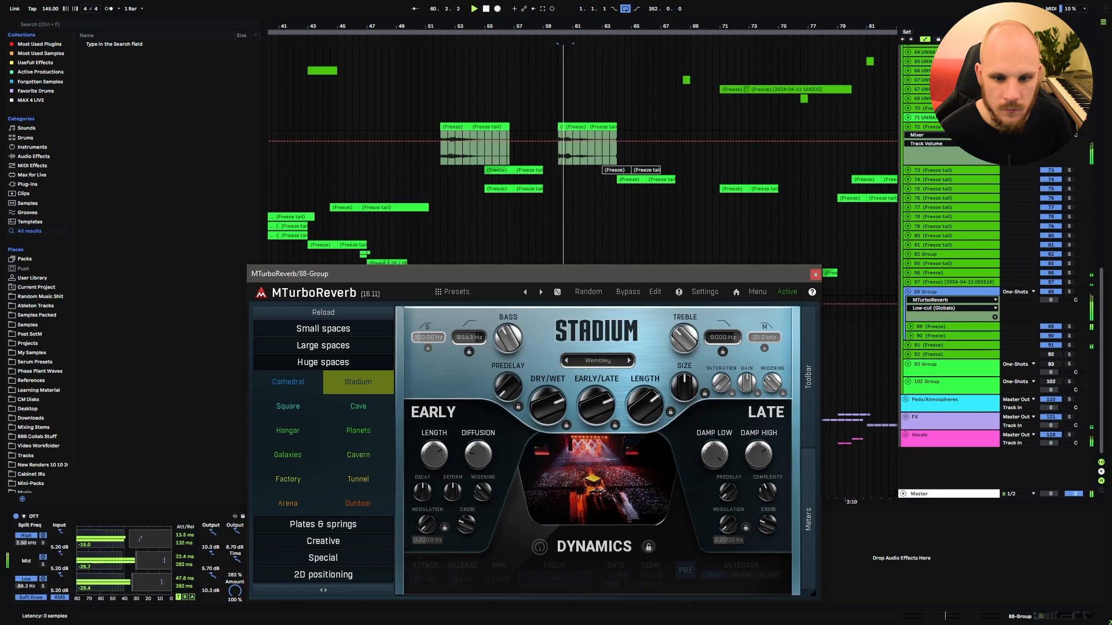
{"action": "left_click_drag", "start_coordinate": [470, 337], "coordinate": [470, 341]}
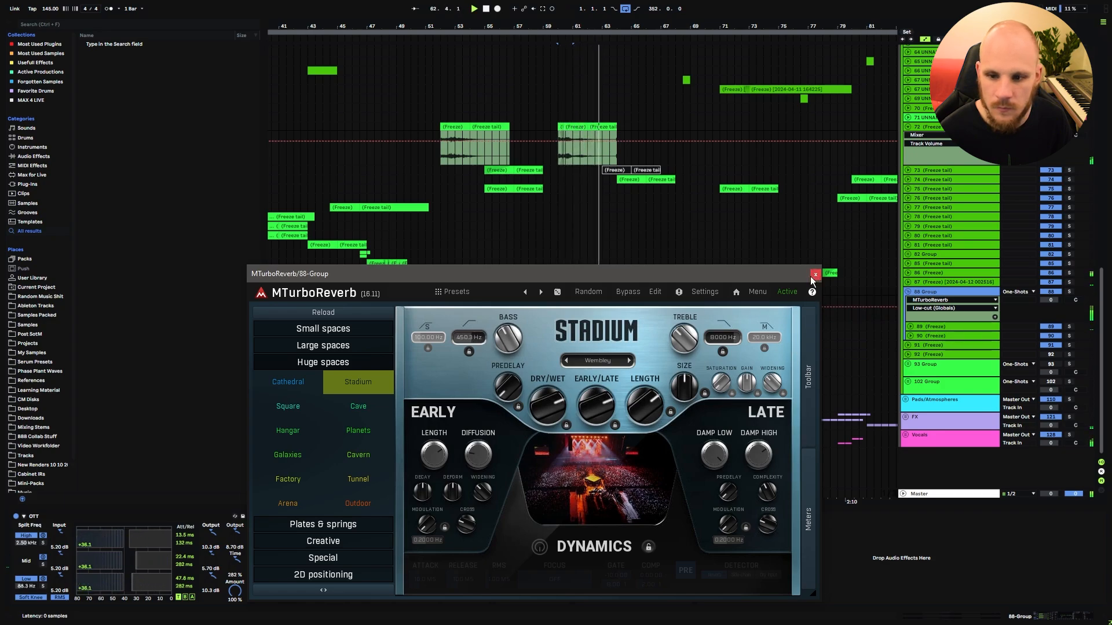
{"action": "left_click", "coordinate": [764, 455]}
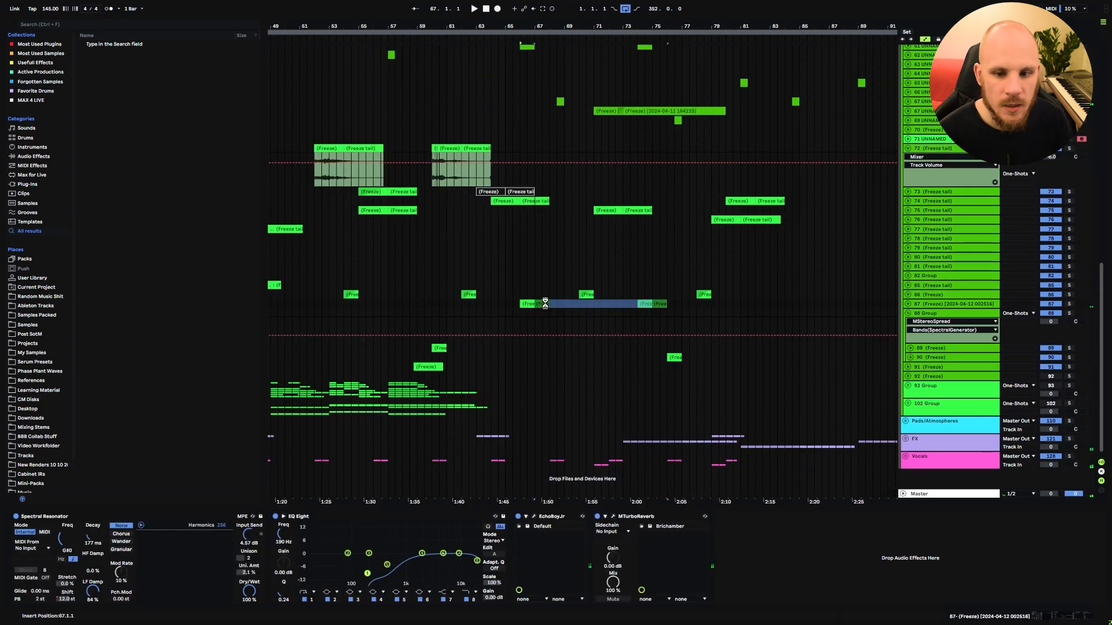
- Move both clips on track 87 one bar later, to bars 67 and 75
{"action": "left_click_drag", "start_coordinate": [531, 304], "coordinate": [545, 303]}
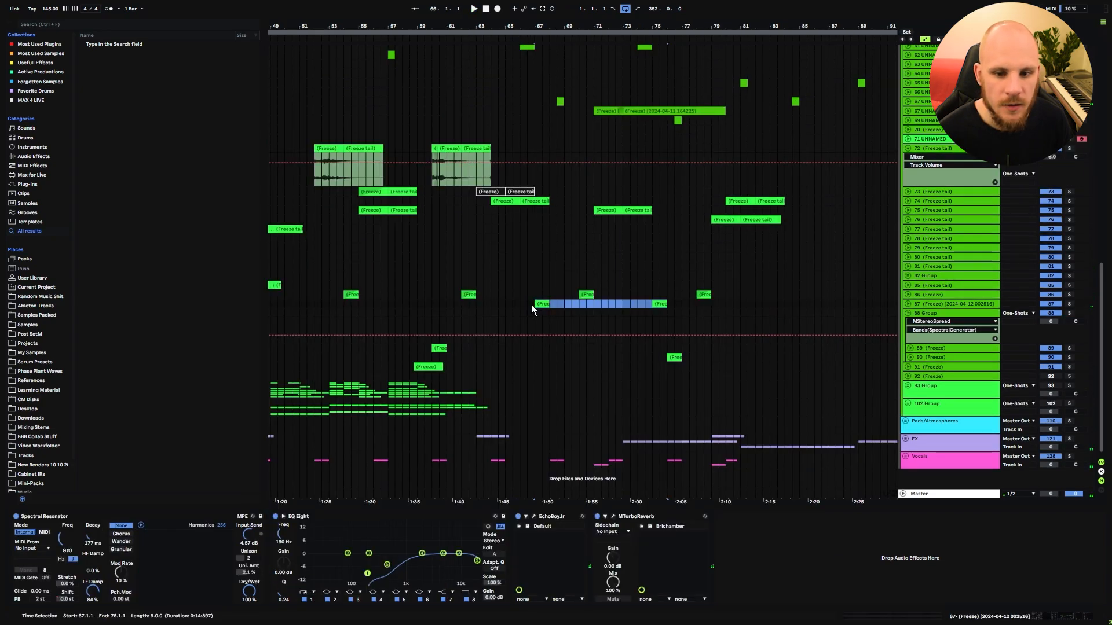
{"action": "left_click", "coordinate": [529, 304]}
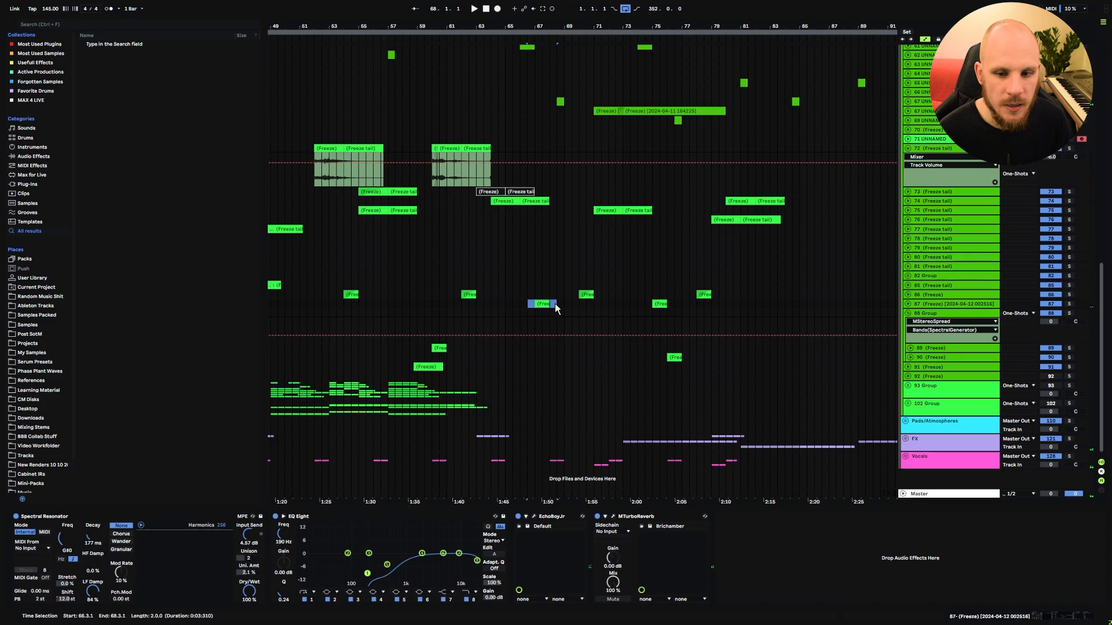
{"action": "left_click", "coordinate": [557, 308]}
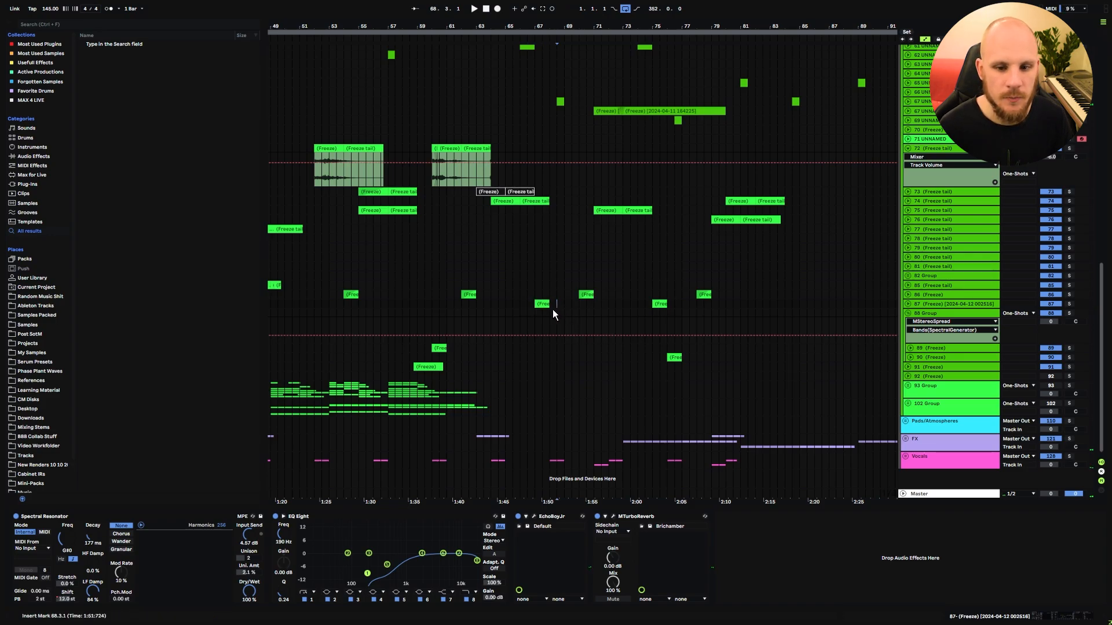
- Set group 88's volume to -8.0 dB and audition the group around bars 60 and 76
{"action": "left_click", "coordinate": [909, 296]}
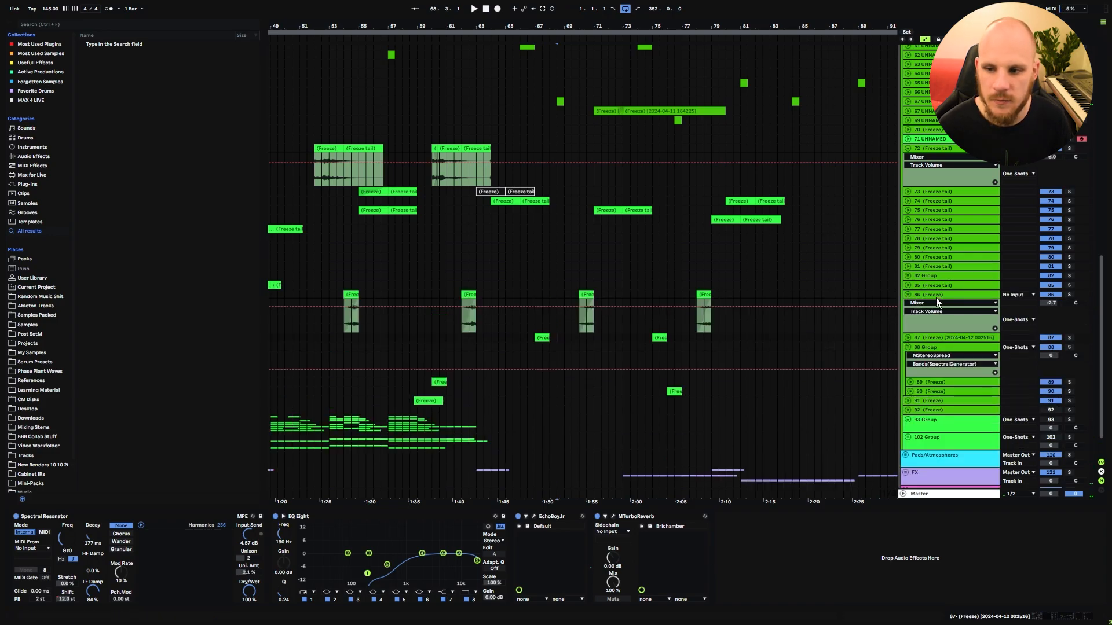
{"action": "left_click_drag", "start_coordinate": [1023, 310], "coordinate": [1048, 335]}
{"action": "left_click", "coordinate": [909, 295]}
{"action": "left_click", "coordinate": [433, 313]}
{"action": "key", "text": "space"}
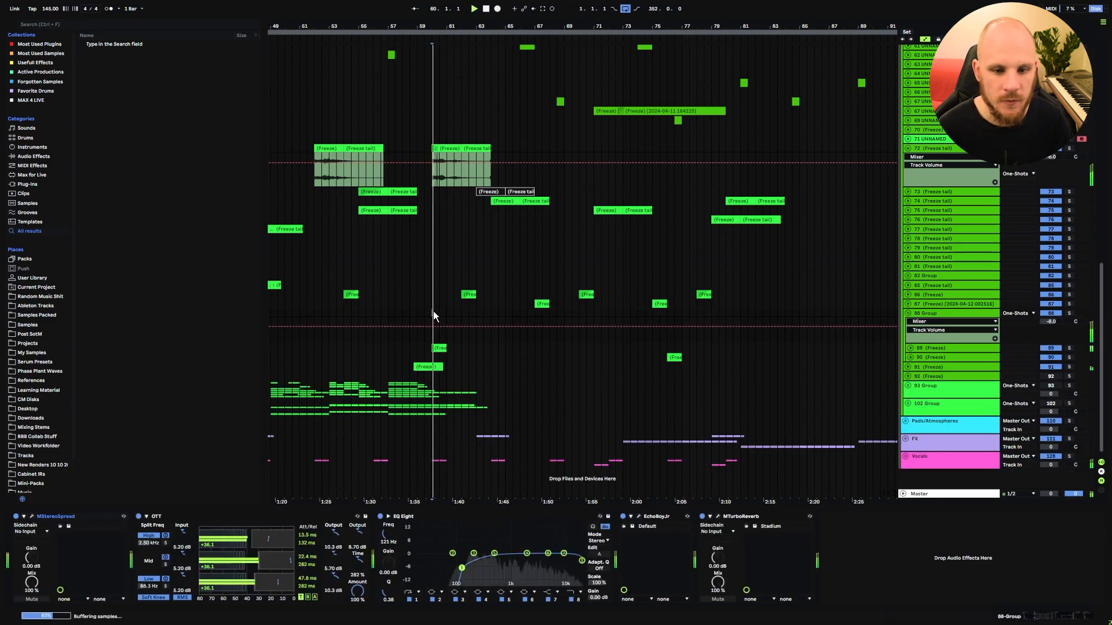
{"action": "key", "text": "Down"}
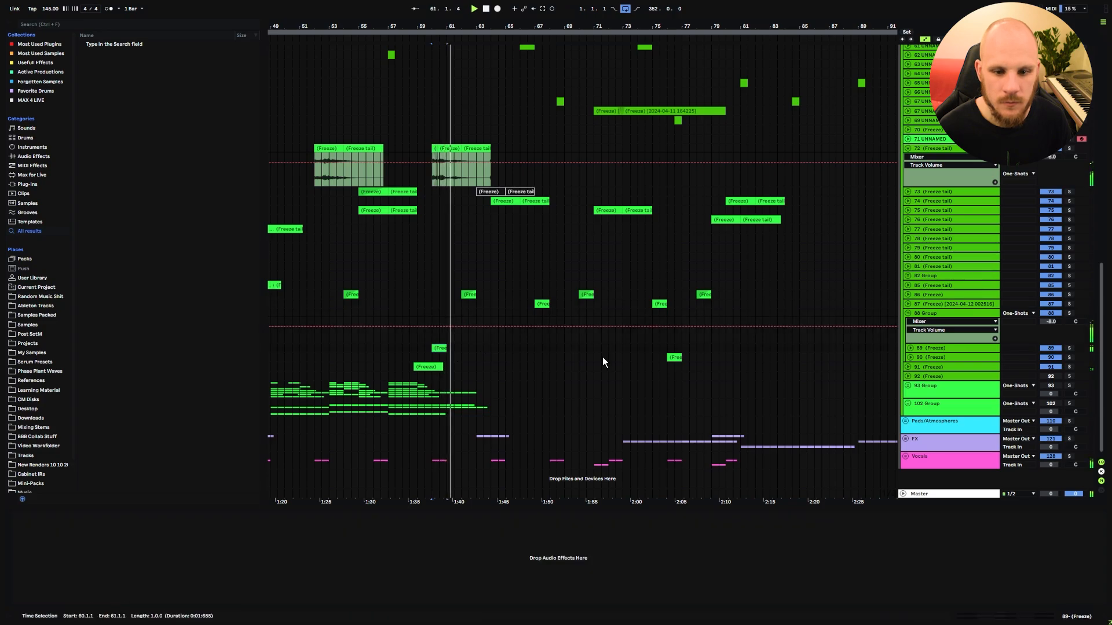
{"action": "left_click", "coordinate": [669, 347]}
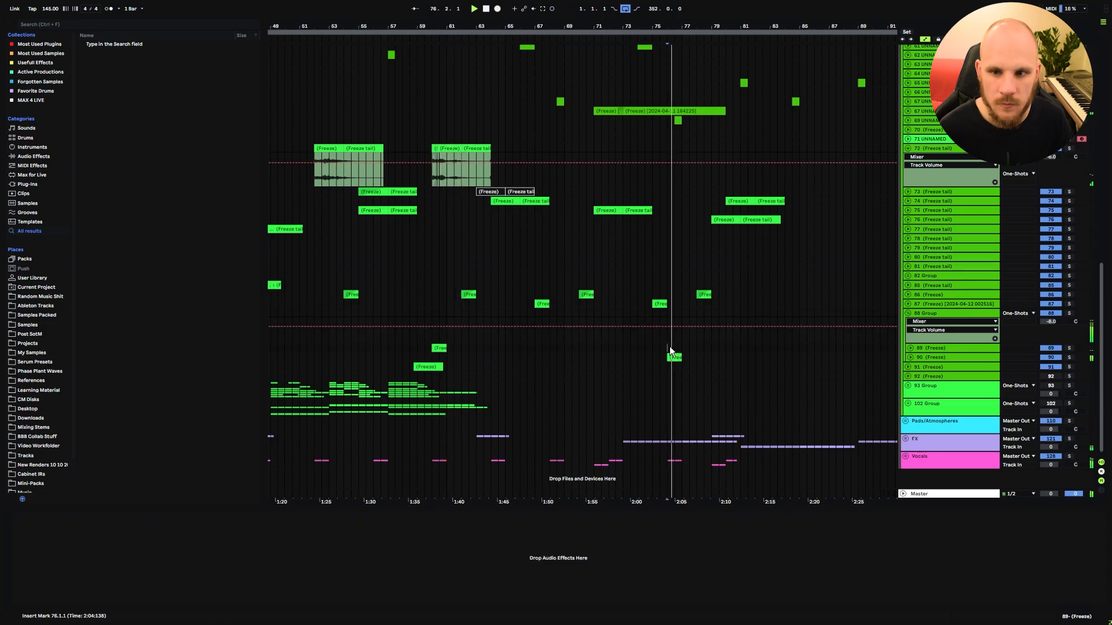
{"action": "left_click_drag", "start_coordinate": [587, 348], "coordinate": [623, 351]}
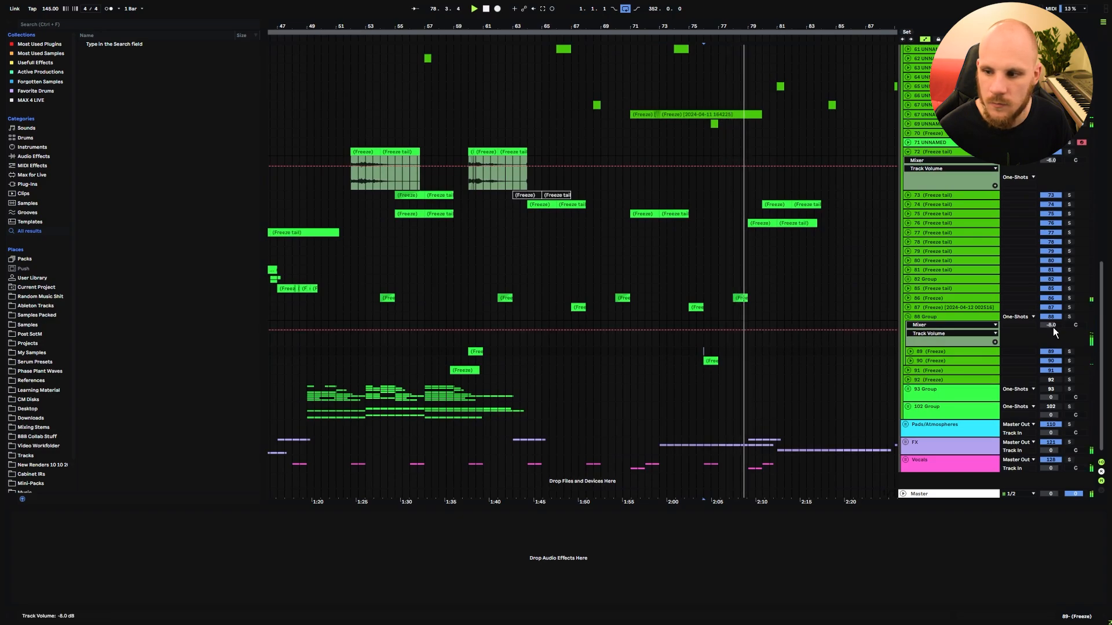
{"action": "left_click", "coordinate": [1067, 317]}
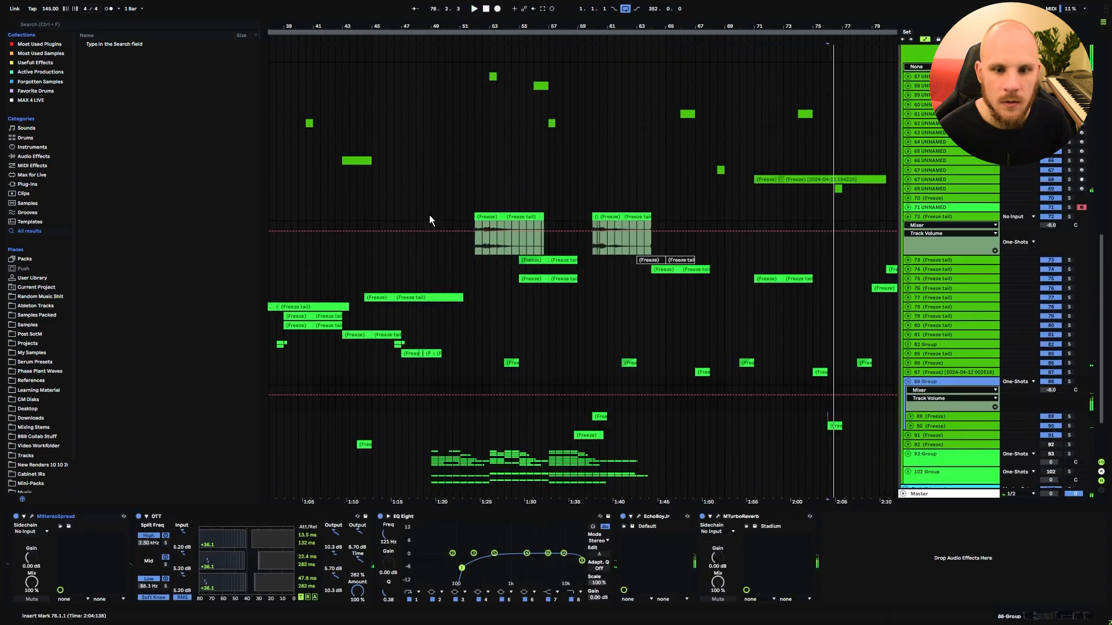
- Duplicate track 72's section from bar 49 to 65 directly after itself, audition it from bar 67, and fold the track
{"action": "left_click_drag", "start_coordinate": [430, 220], "coordinate": [661, 224]}
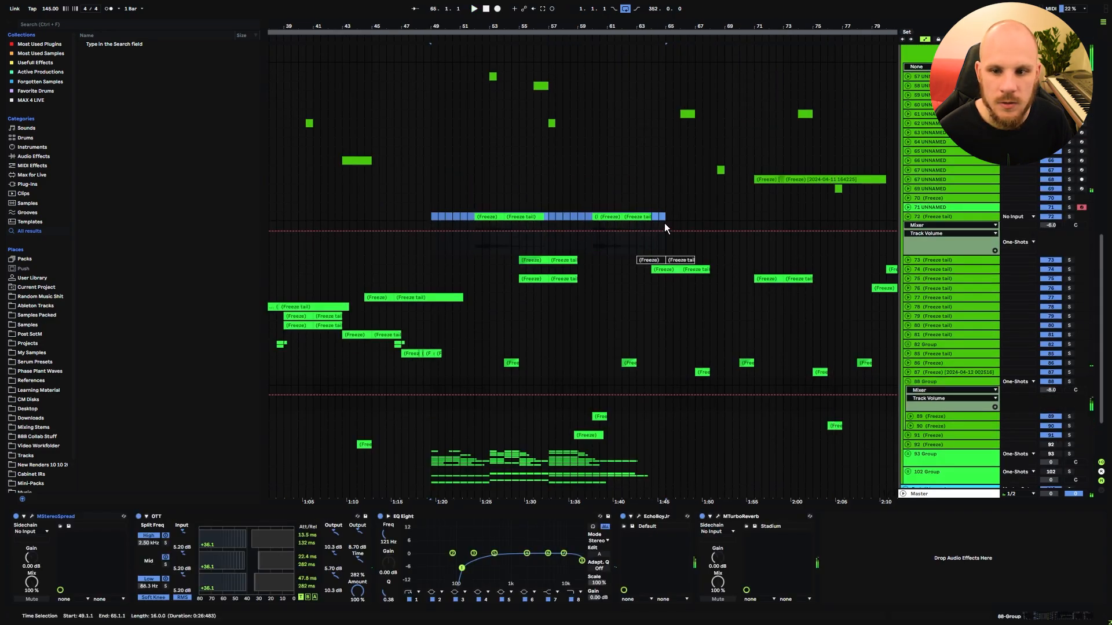
{"action": "key", "text": "ctrl+d"}
{"action": "left_click", "coordinate": [579, 266]}
{"action": "key", "text": "space"}
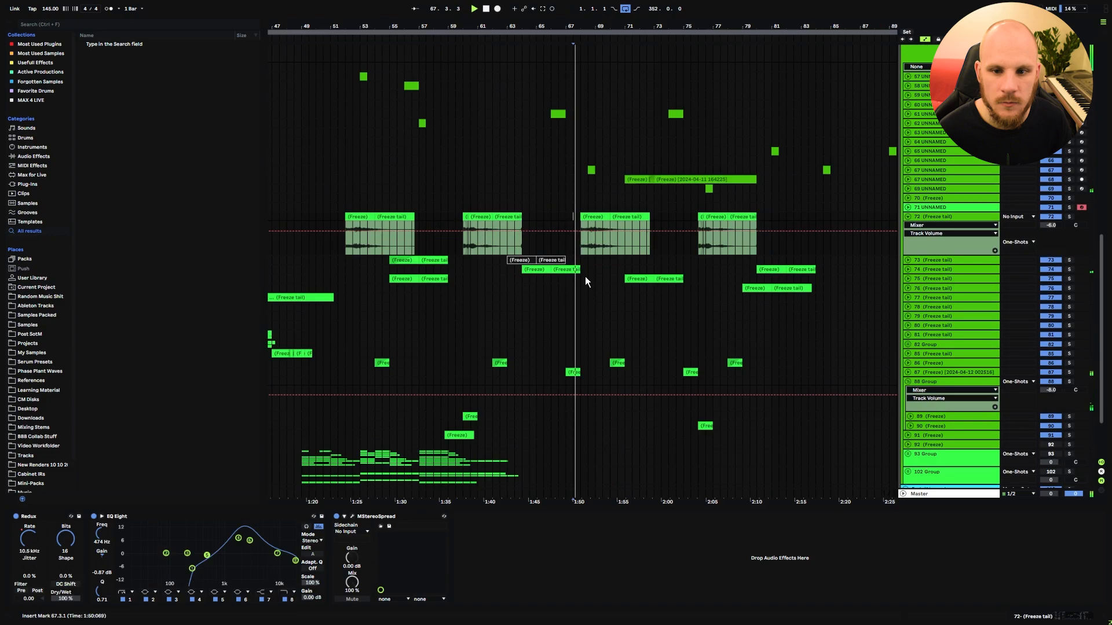
{"action": "scroll", "coordinate": [584, 276], "scroll_direction": "down", "scroll_amount": 3}
{"action": "left_click_drag", "start_coordinate": [533, 288], "coordinate": [606, 265]}
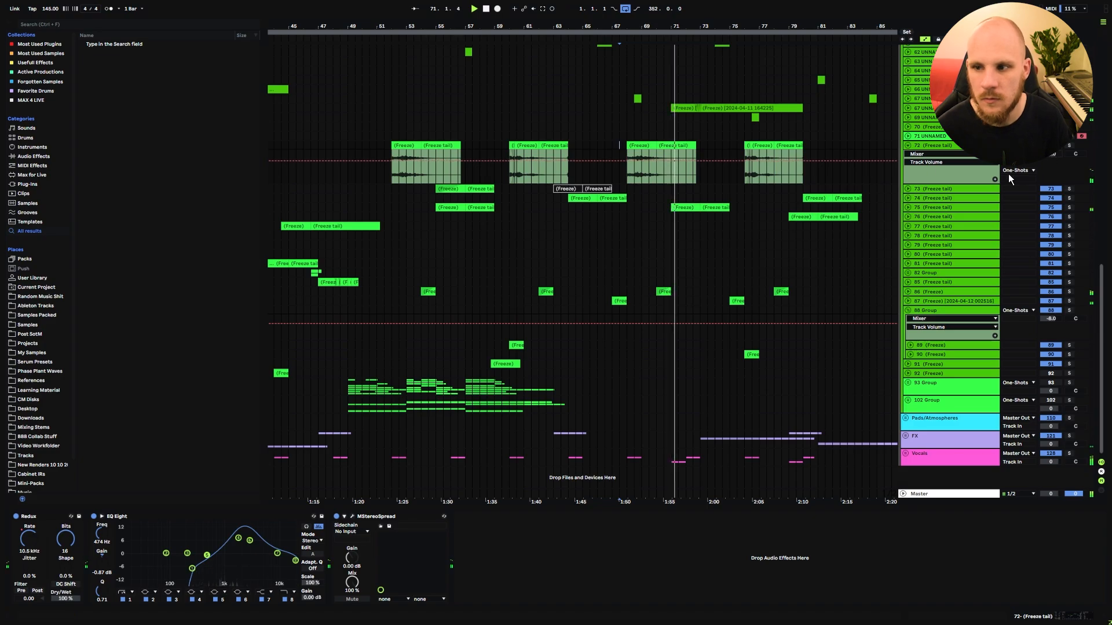
{"action": "left_click", "coordinate": [908, 146]}
{"action": "mouse_move", "coordinate": [699, 219]}
{"action": "left_mouse_down"}
{"action": "mouse_move", "coordinate": [619, 218]}
{"action": "mouse_move", "coordinate": [681, 210]}
{"action": "left_mouse_up"}
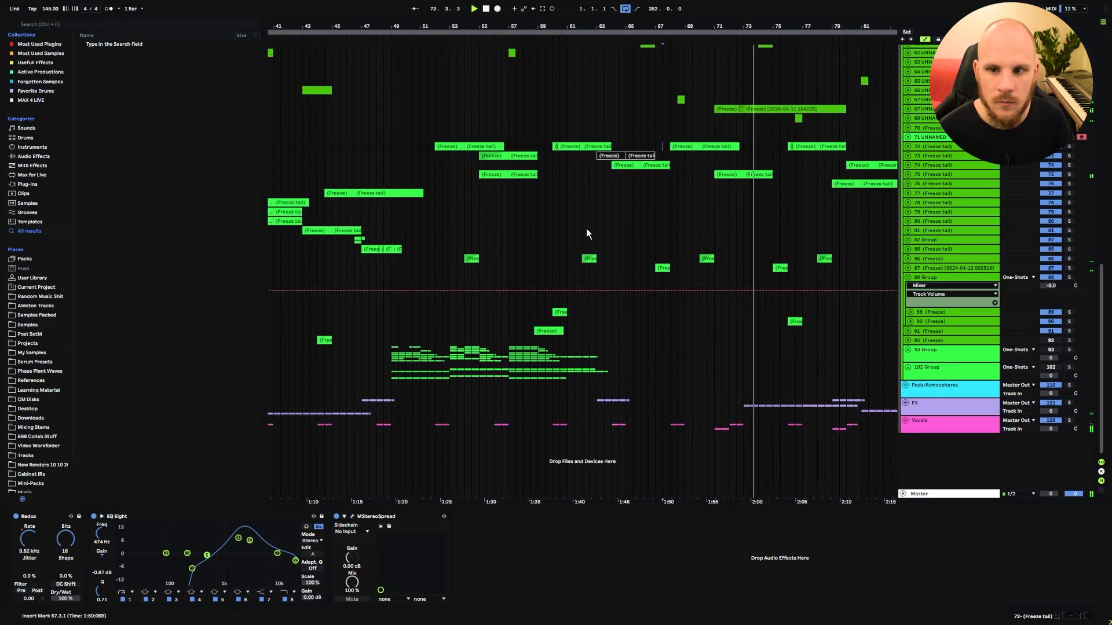
{"action": "left_click_drag", "start_coordinate": [587, 228], "coordinate": [519, 233]}
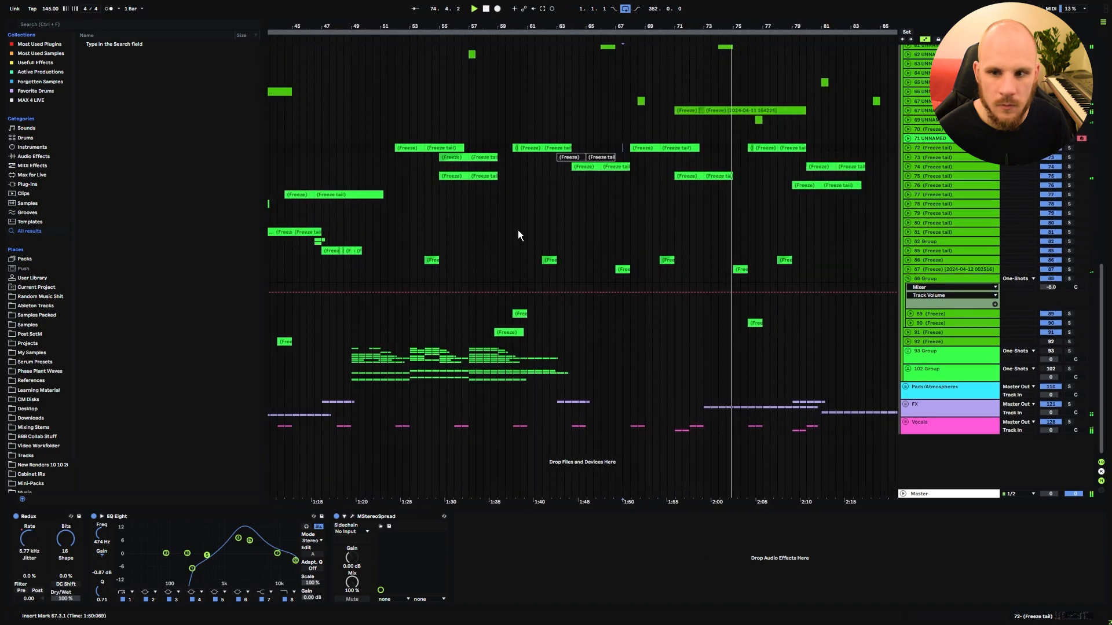
{"action": "left_click_drag", "start_coordinate": [626, 243], "coordinate": [677, 218]}
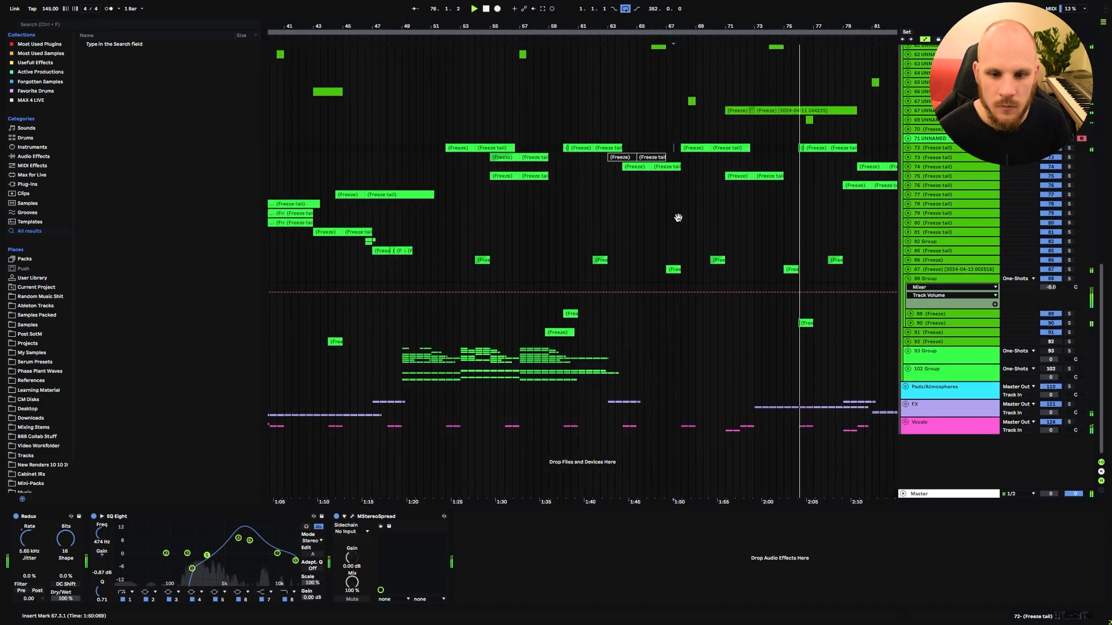
{"action": "mouse_move", "coordinate": [516, 241]}
{"action": "left_mouse_down"}
{"action": "mouse_move", "coordinate": [529, 232]}
{"action": "mouse_move", "coordinate": [513, 231]}
{"action": "left_mouse_up"}
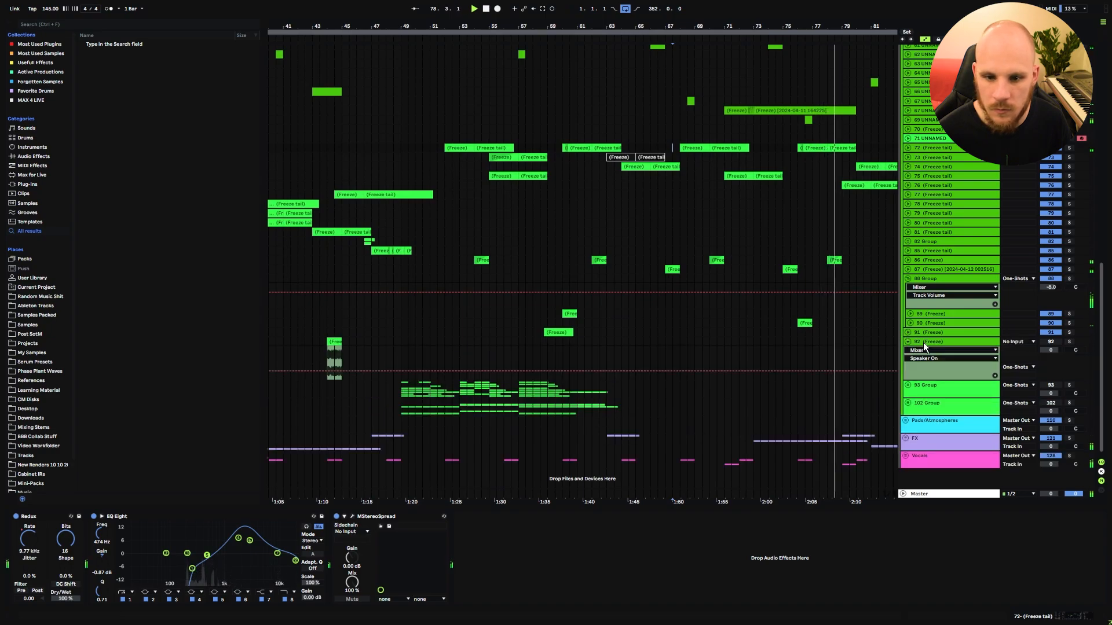
- Unfold and solo track 91 and audition its clip around bar 59
{"action": "left_click", "coordinate": [909, 329]}
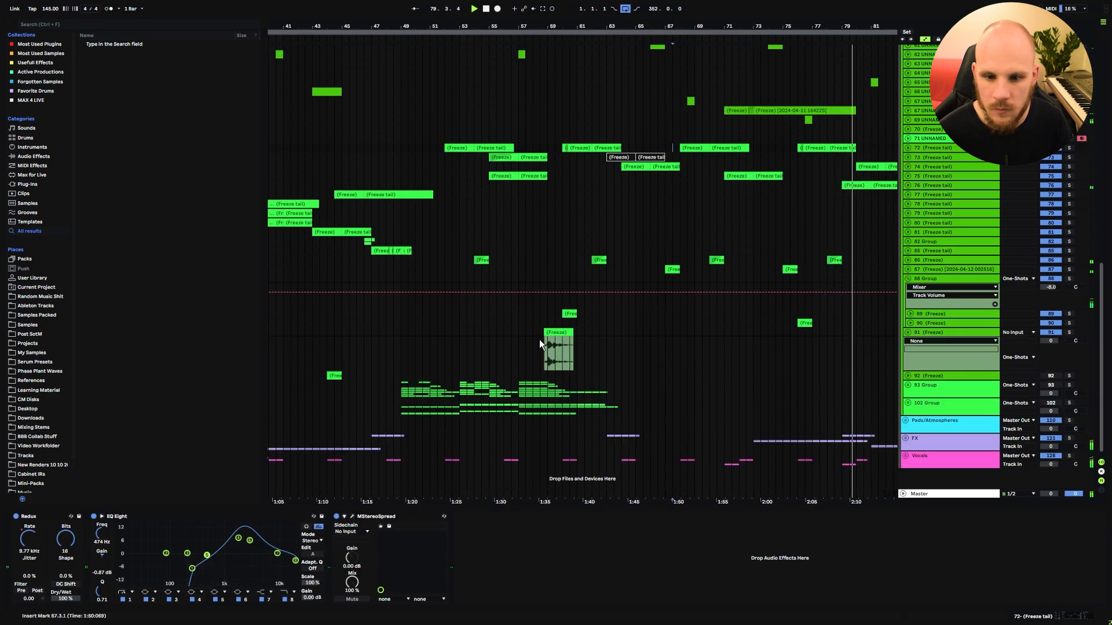
{"action": "left_click", "coordinate": [557, 348]}
{"action": "key", "text": "space"}
{"action": "left_click", "coordinate": [1069, 333]}
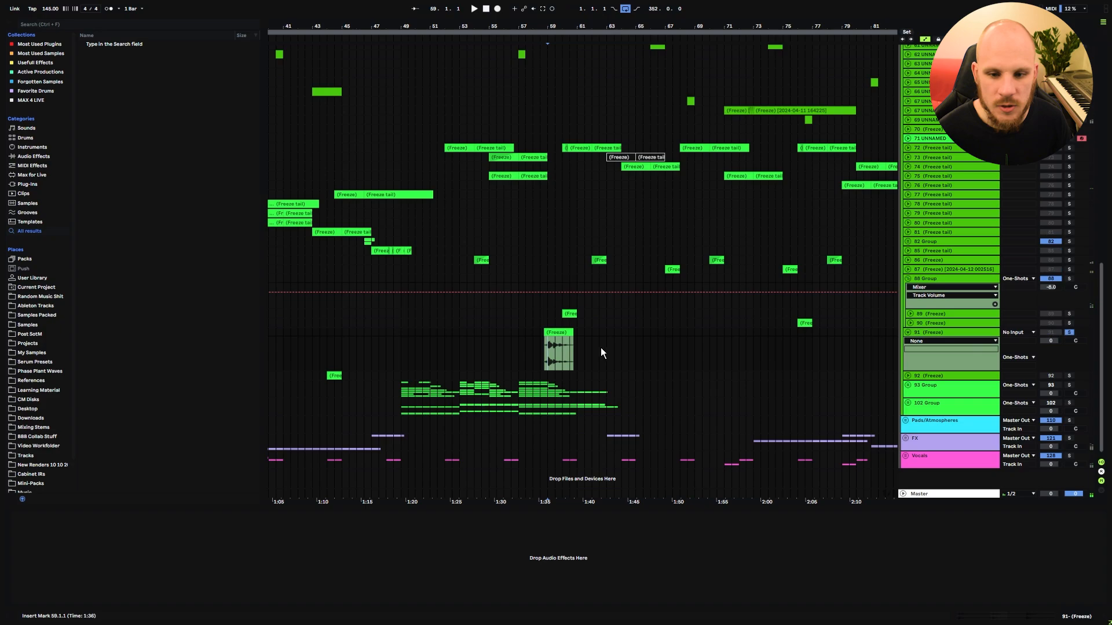
{"action": "key", "text": "space"}
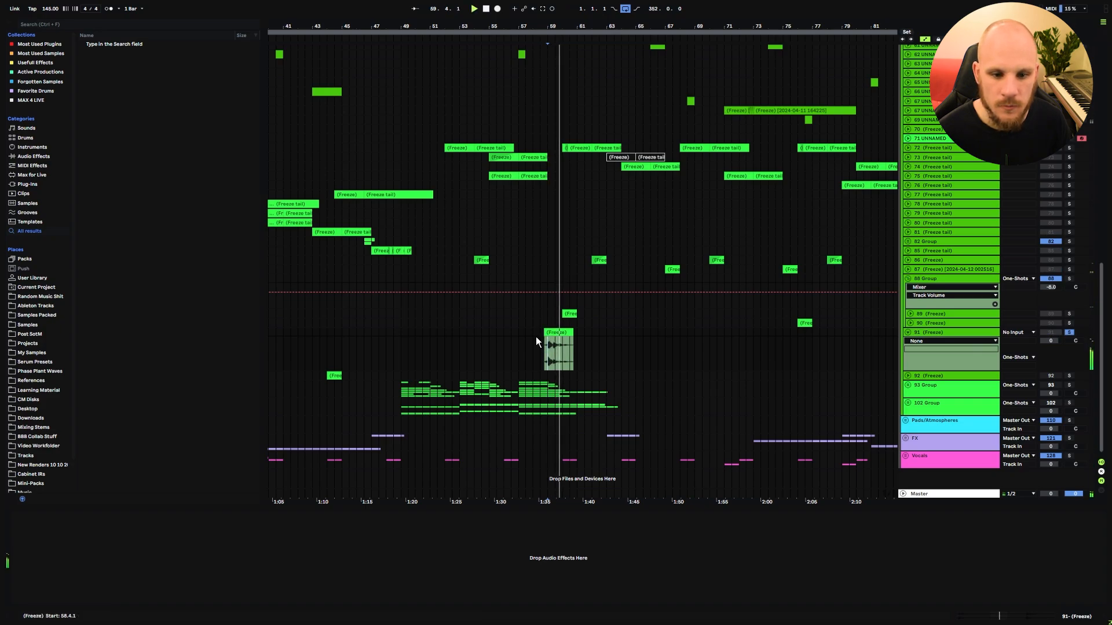
{"action": "key", "text": "space"}
- Copy track 91's clip to the middle of bar 72 and delete the copy's part from bar 73 onward
{"action": "left_click_drag", "start_coordinate": [557, 332], "coordinate": [666, 335]}
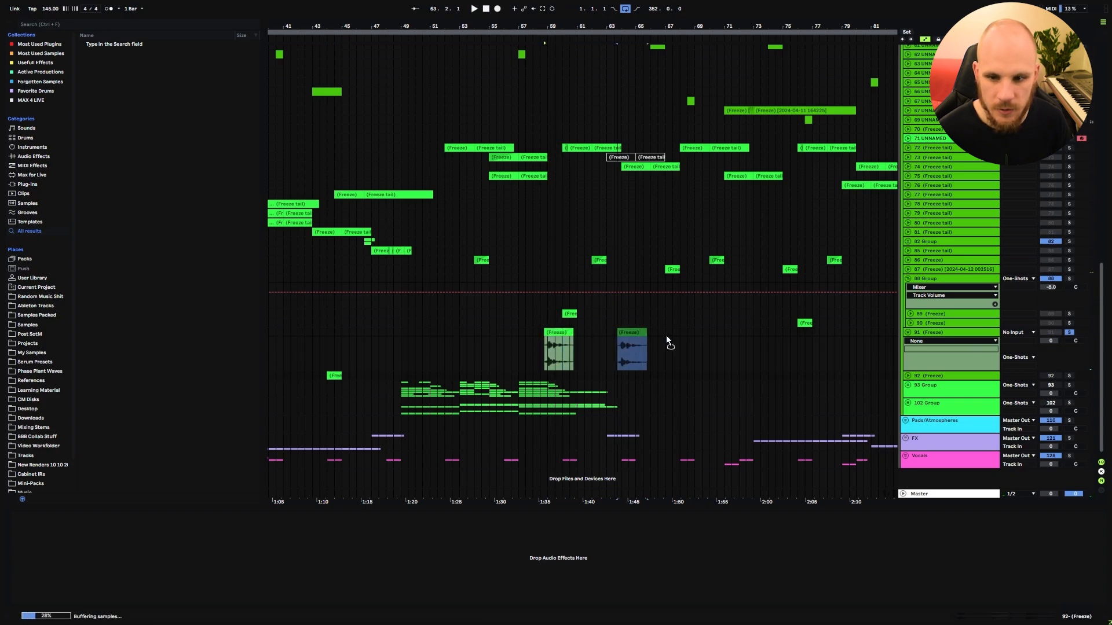
{"action": "left_click_drag", "start_coordinate": [763, 341], "coordinate": [763, 341]}
{"action": "left_click_drag", "start_coordinate": [759, 26], "coordinate": [650, 240]}
{"action": "left_click_drag", "start_coordinate": [658, 332], "coordinate": [641, 332]}
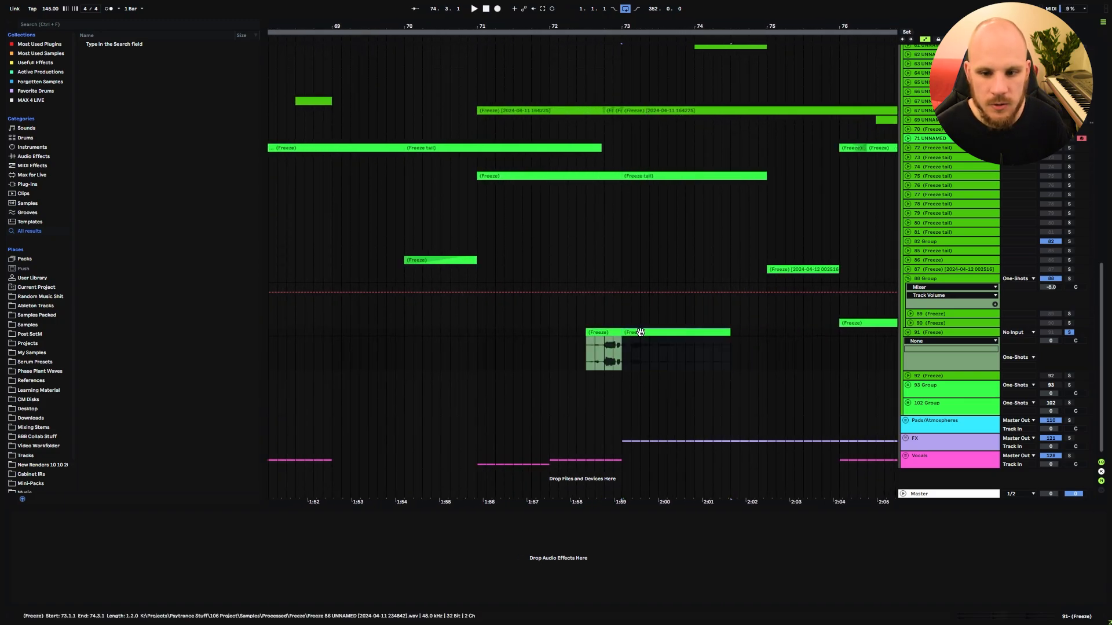
{"action": "key", "text": "Delete"}
- Audition track 91's copied clip near bar 72.4 and extend its end to 73.1.3
{"action": "left_click", "coordinate": [604, 346]}
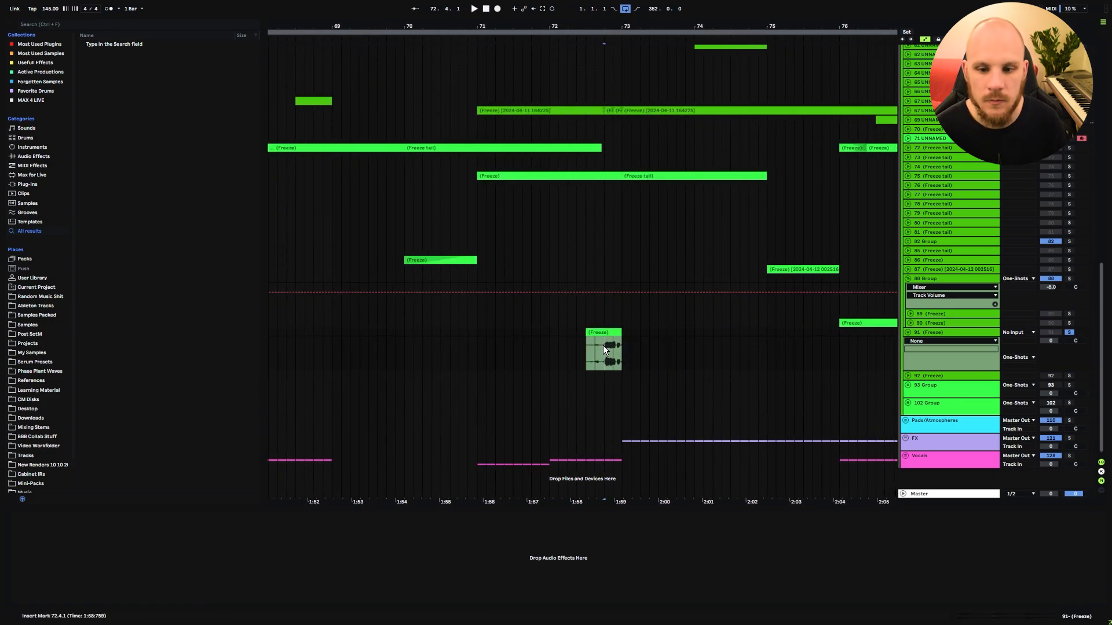
{"action": "key", "text": "space"}
{"action": "key", "text": "space"}
{"action": "scroll", "coordinate": [630, 340], "scroll_direction": "up", "scroll_amount": 5, "text": "ctrl"}
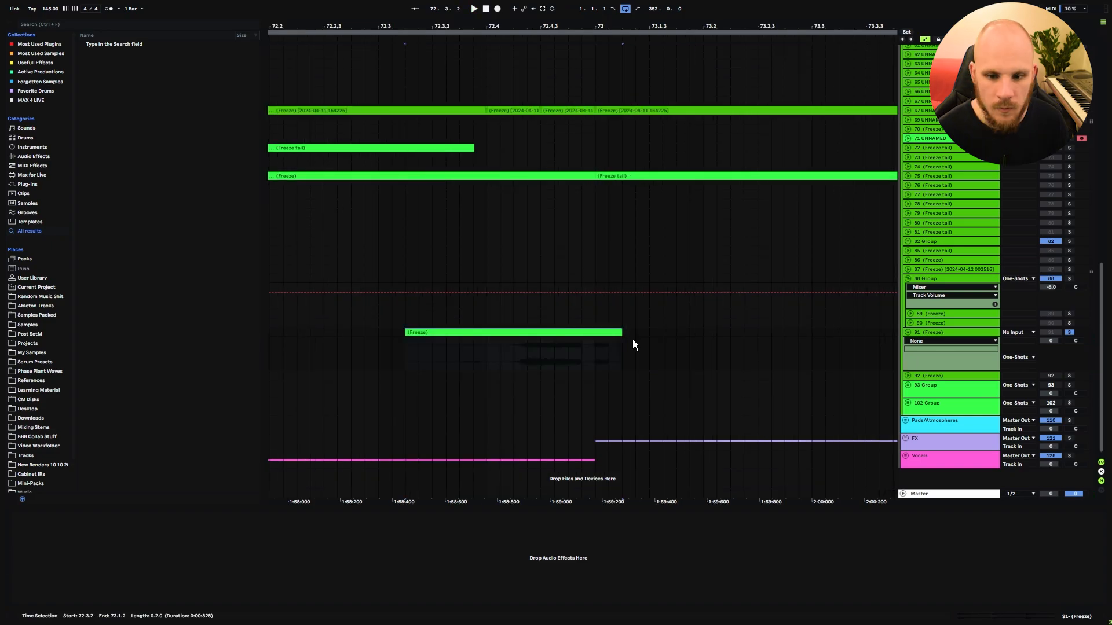
{"action": "left_click", "coordinate": [570, 333]}
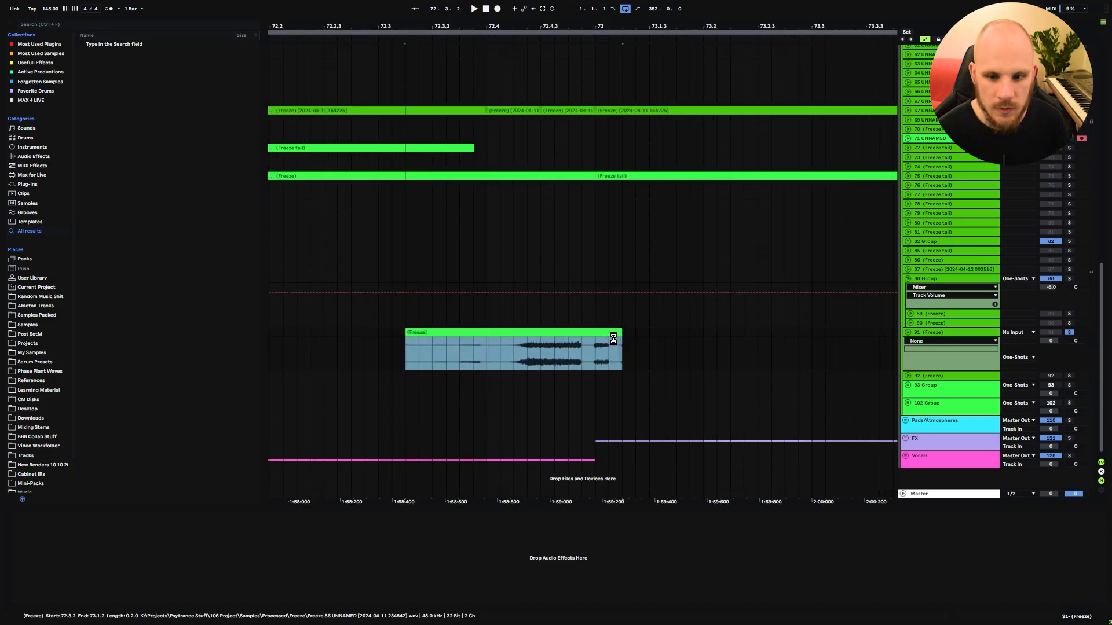
{"action": "left_click_drag", "start_coordinate": [622, 335], "coordinate": [679, 333]}
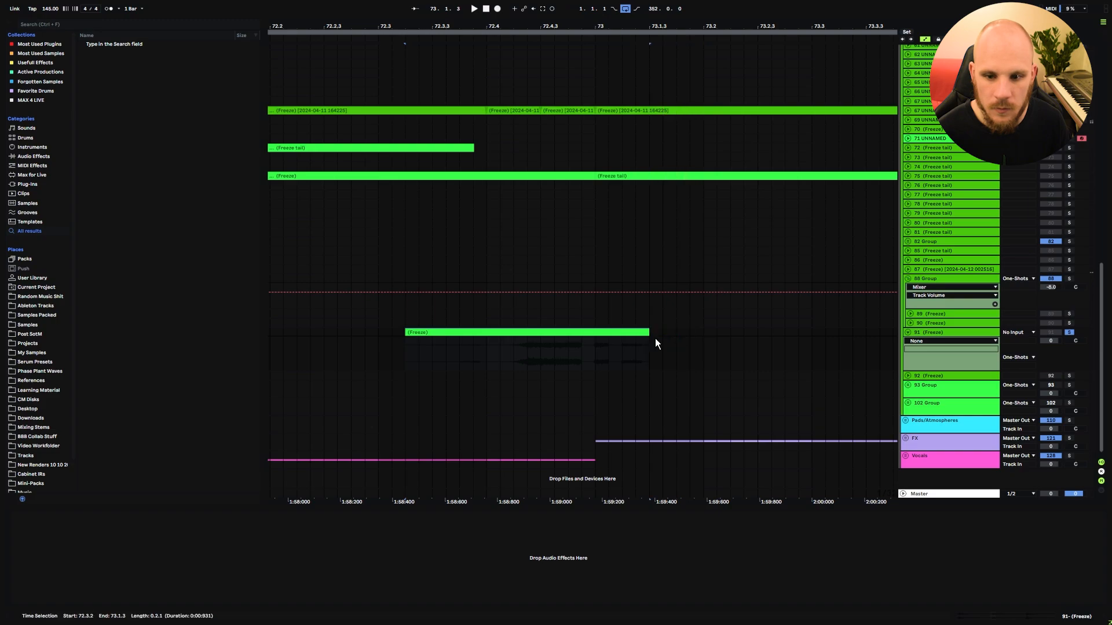
- Add EchoBoy Jr. to track 91 and set its echo time to a dotted 1/8 note
{"action": "left_click", "coordinate": [462, 351]}
{"action": "key", "text": "space"}
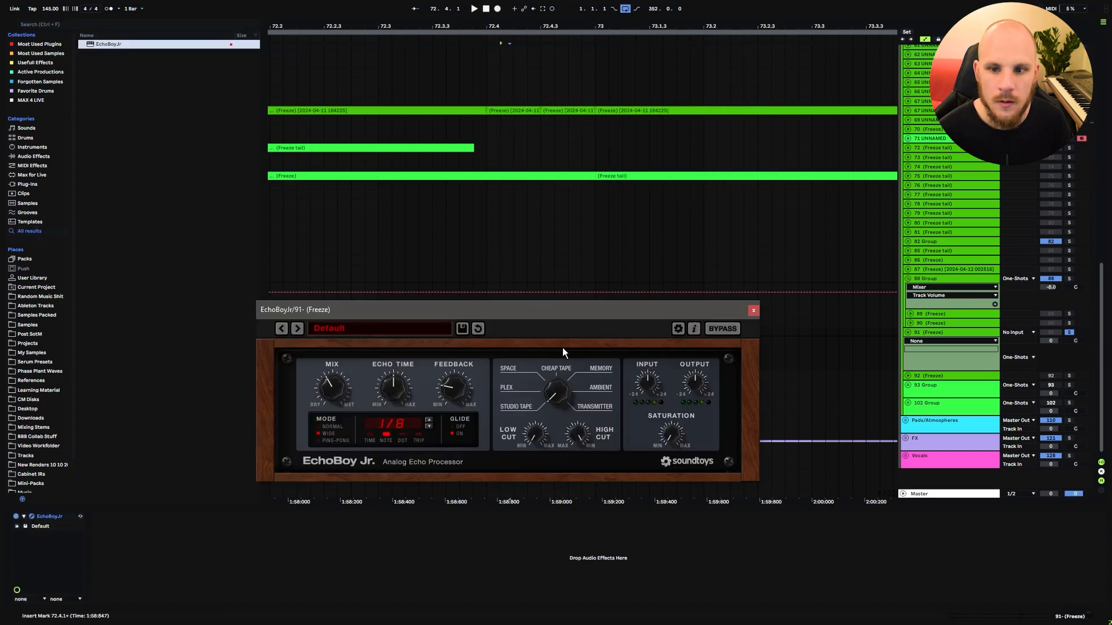
{"action": "left_click", "coordinate": [402, 436]}
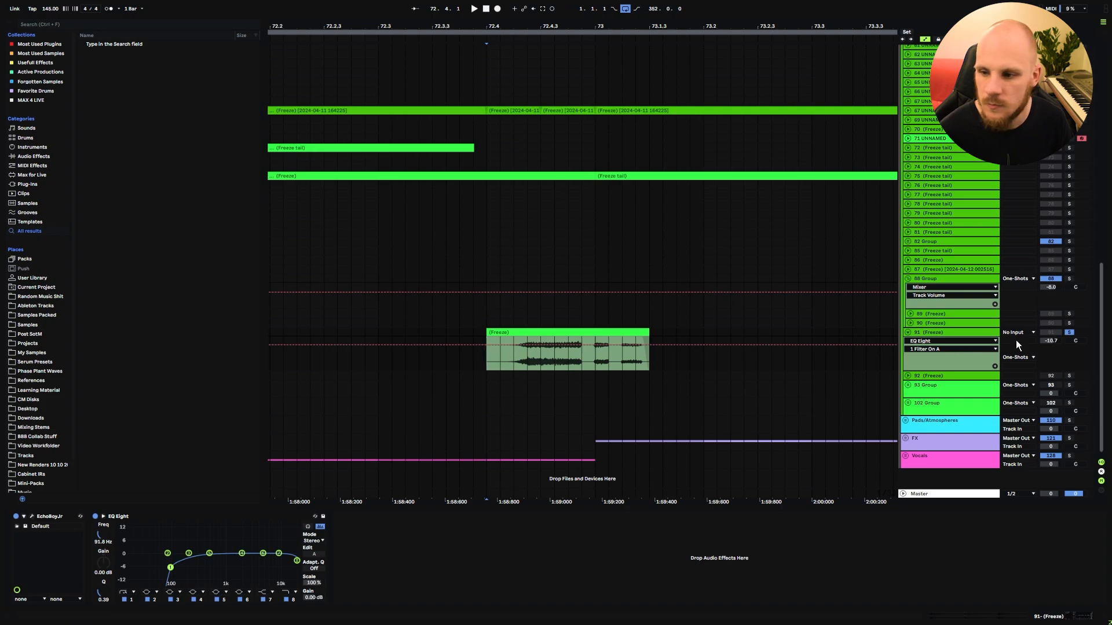
- Unsolo track 91, reshape its EQ Eight low cut to about 90 Hz, and boost about 4.3 dB at 5.39 kHz during playback
{"action": "left_click", "coordinate": [1068, 333]}
{"action": "key", "text": "space"}
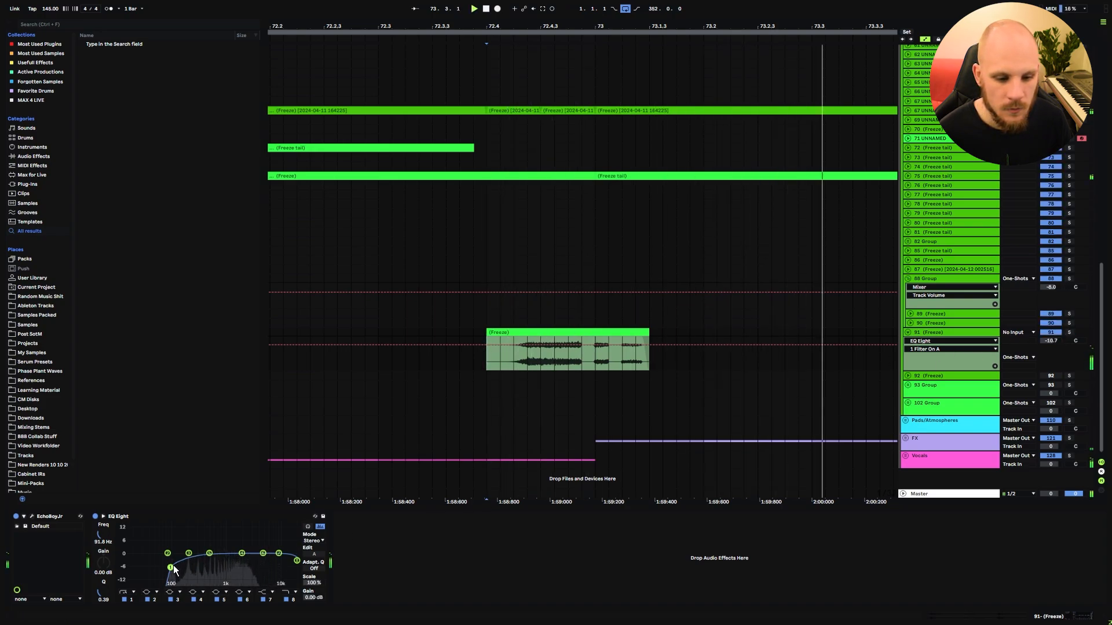
{"action": "left_click_drag", "start_coordinate": [170, 567], "coordinate": [170, 571]}
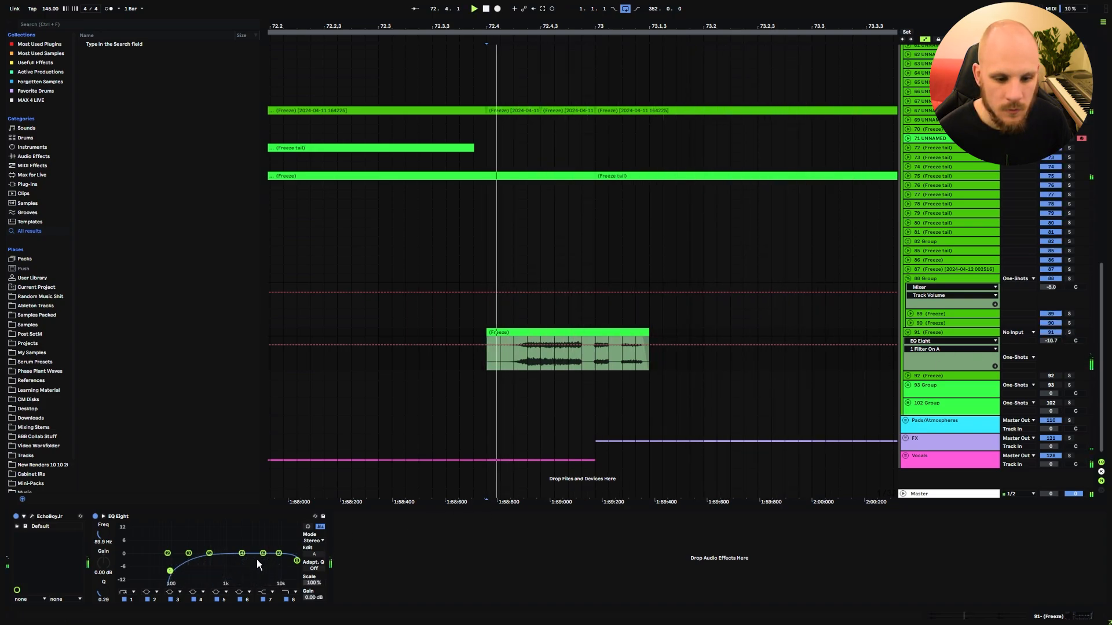
{"action": "left_click_drag", "start_coordinate": [263, 554], "coordinate": [265, 545]}
{"action": "key", "text": "space"}
- Adjust EchoBoy Jr.'s echo style and raise its feedback on track 91 while auditioning the clip from bar 72.4
{"action": "left_click", "coordinate": [31, 517]}
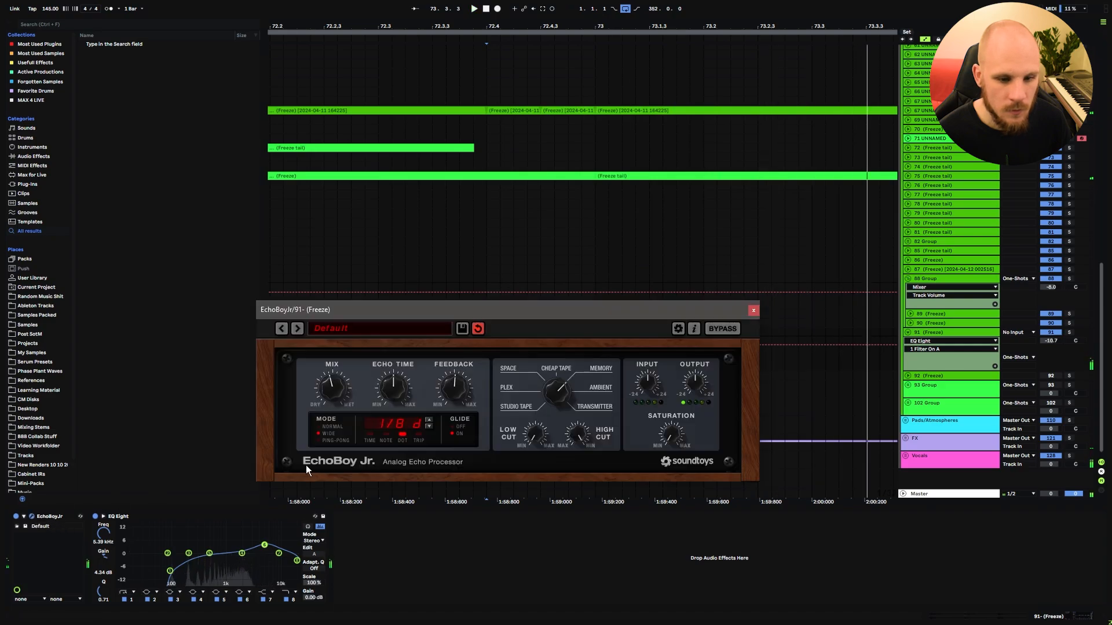
{"action": "left_click", "coordinate": [753, 310]}
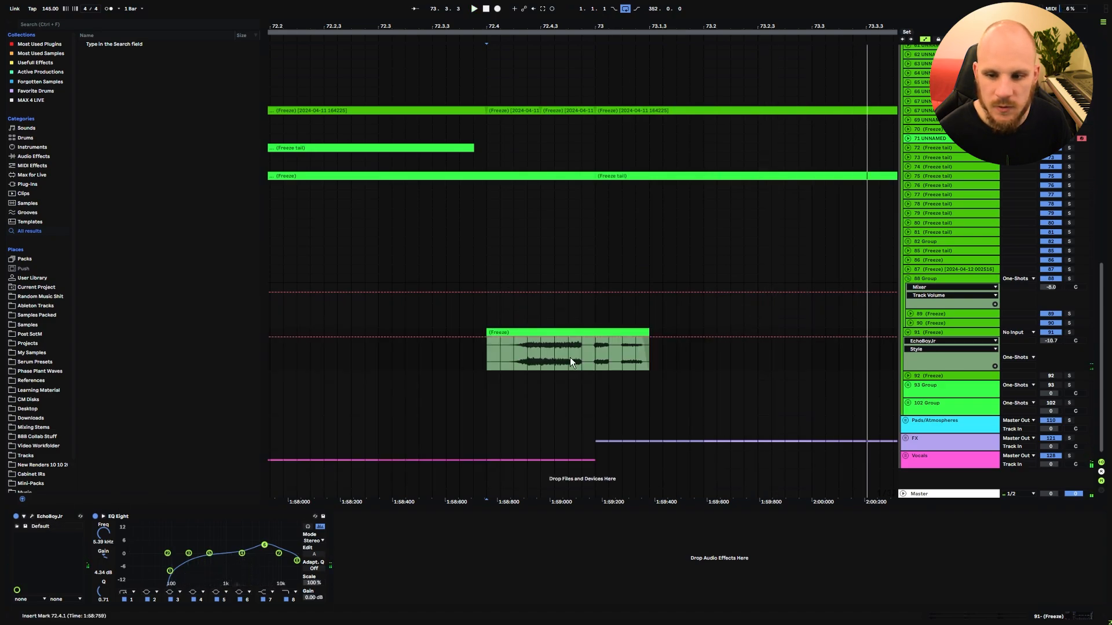
{"action": "left_click", "coordinate": [493, 360]}
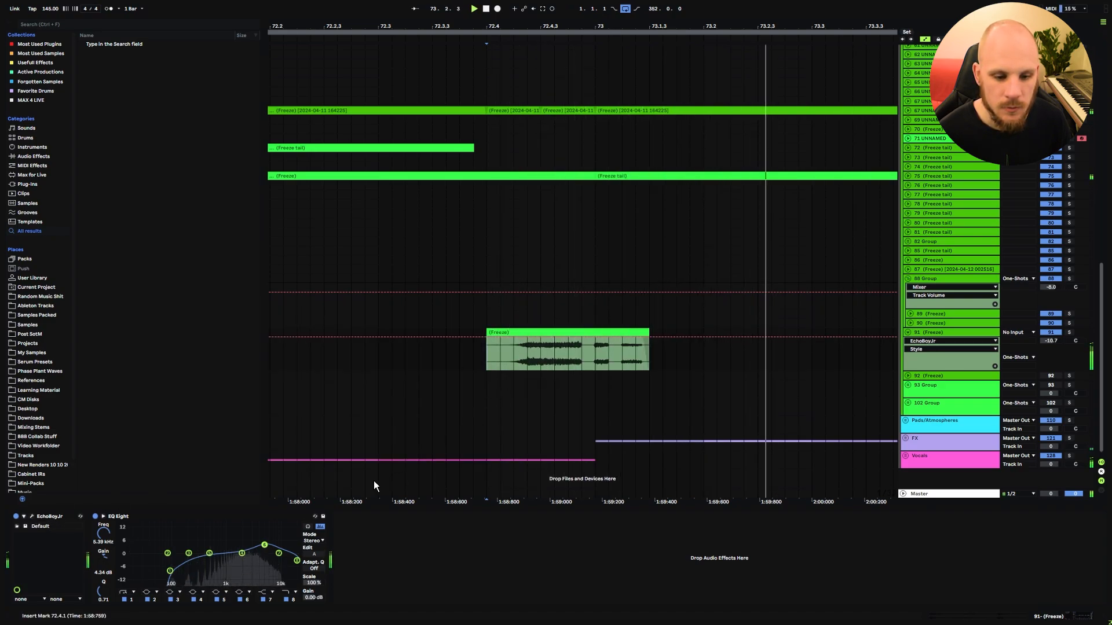
{"action": "left_click", "coordinate": [31, 517]}
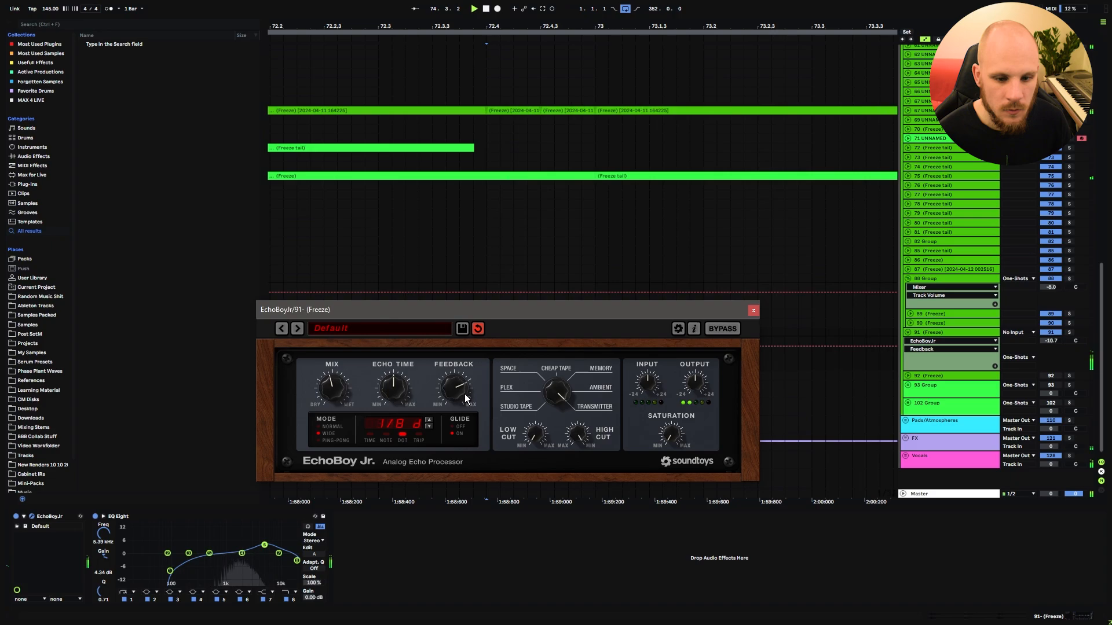
- Unfold track 92, audition its clip from bar 44 in the mix, and lower the track's volume
{"action": "left_click", "coordinate": [942, 348]}
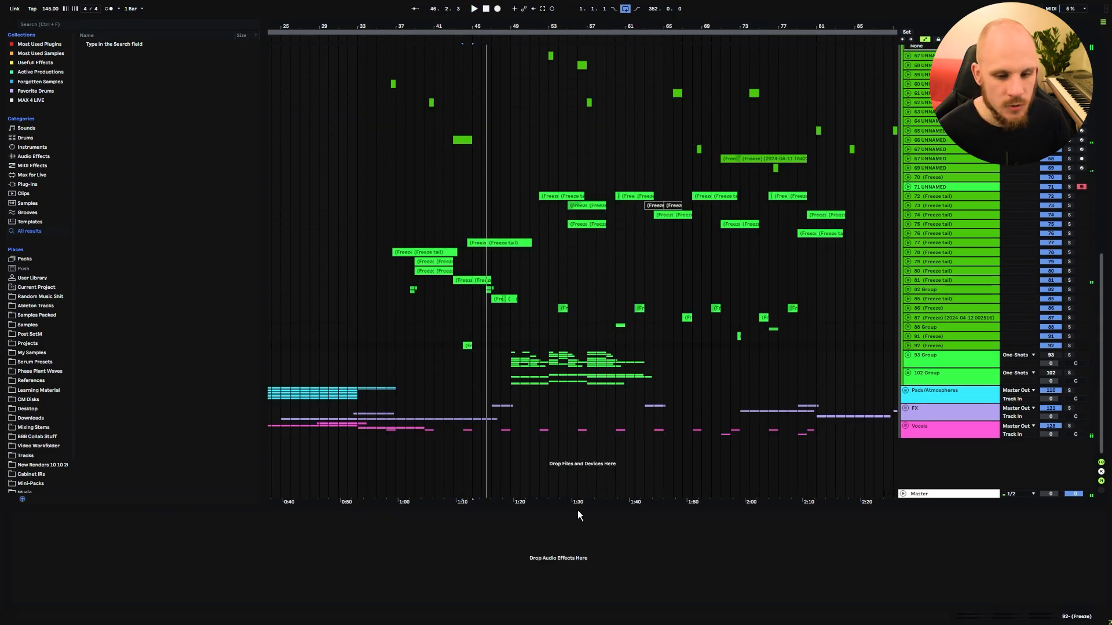
{"action": "left_click", "coordinate": [462, 345]}
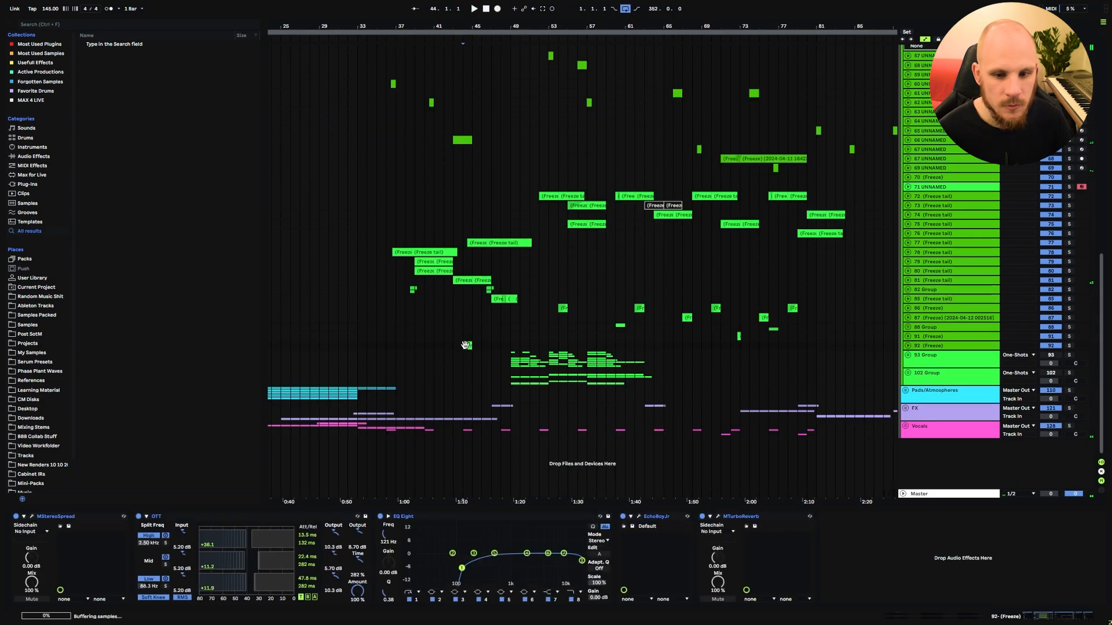
{"action": "left_click", "coordinate": [1069, 345]}
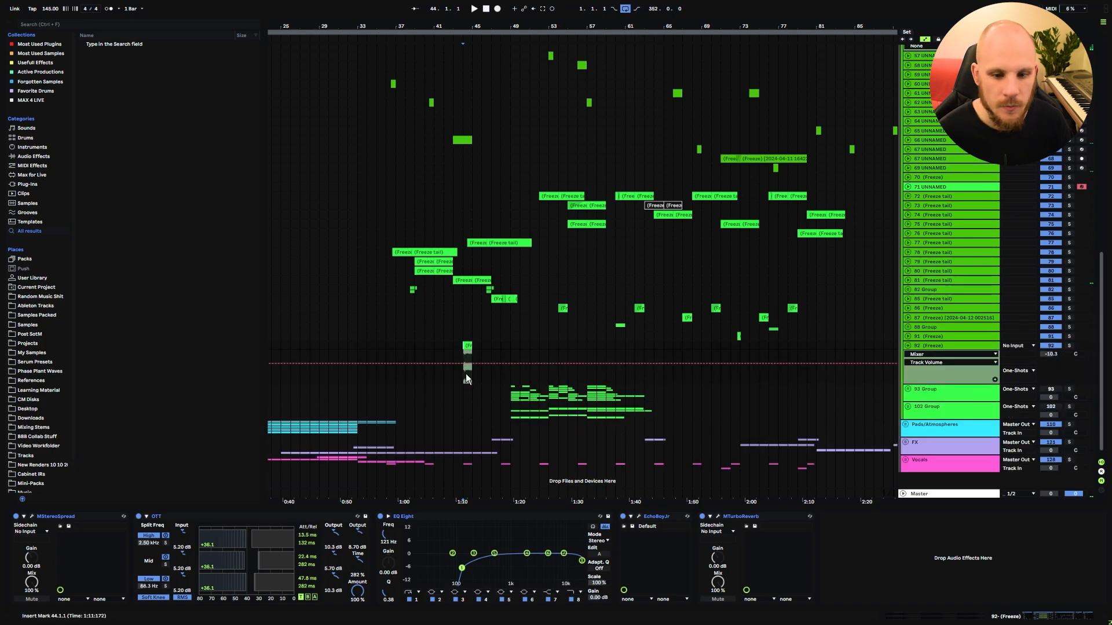
{"action": "key", "text": "space"}
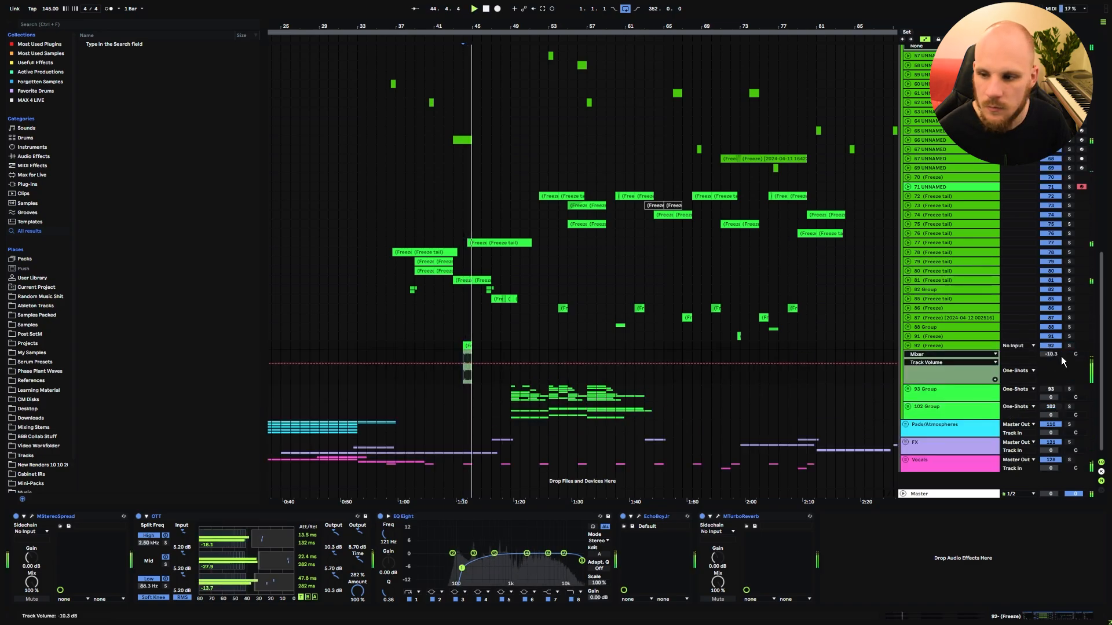
{"action": "left_click_drag", "start_coordinate": [1052, 354], "coordinate": [1051, 359]}
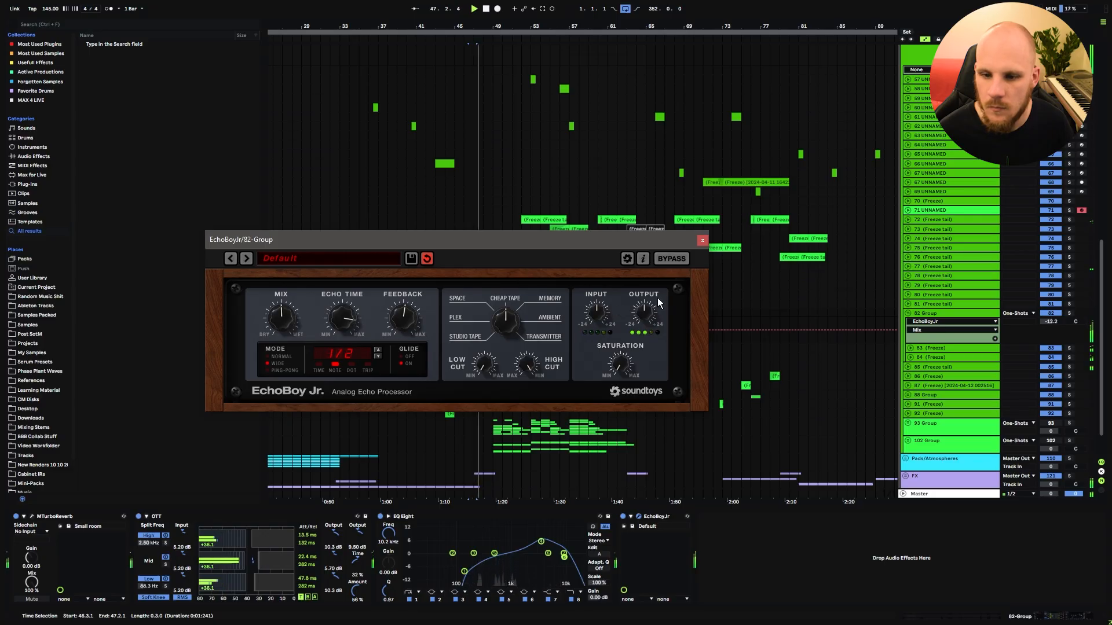
- Close group 82's EchoBoy Jr. window, audition the group from bar 38, and unfold tracks 83 and 84
{"action": "left_click", "coordinate": [715, 236]}
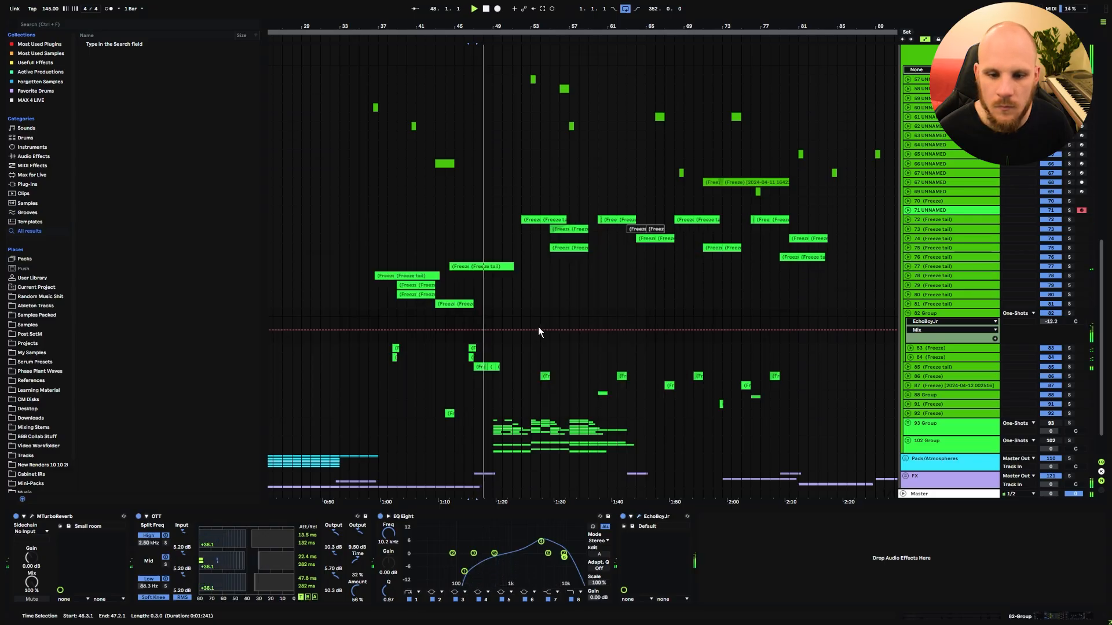
{"action": "left_click", "coordinate": [388, 332]}
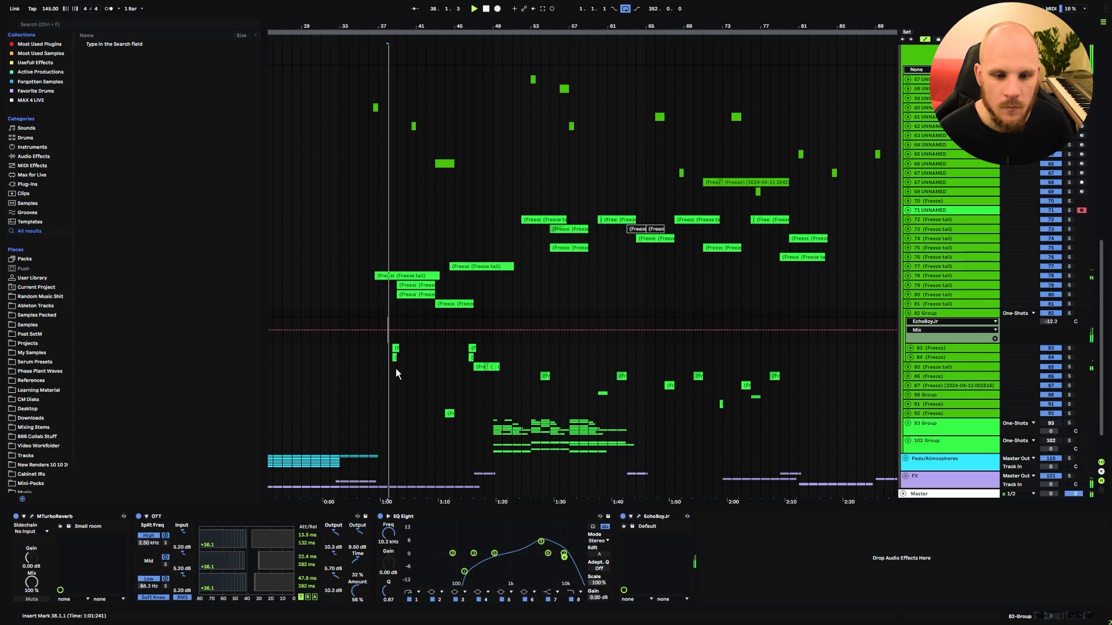
{"action": "left_click", "coordinate": [909, 348]}
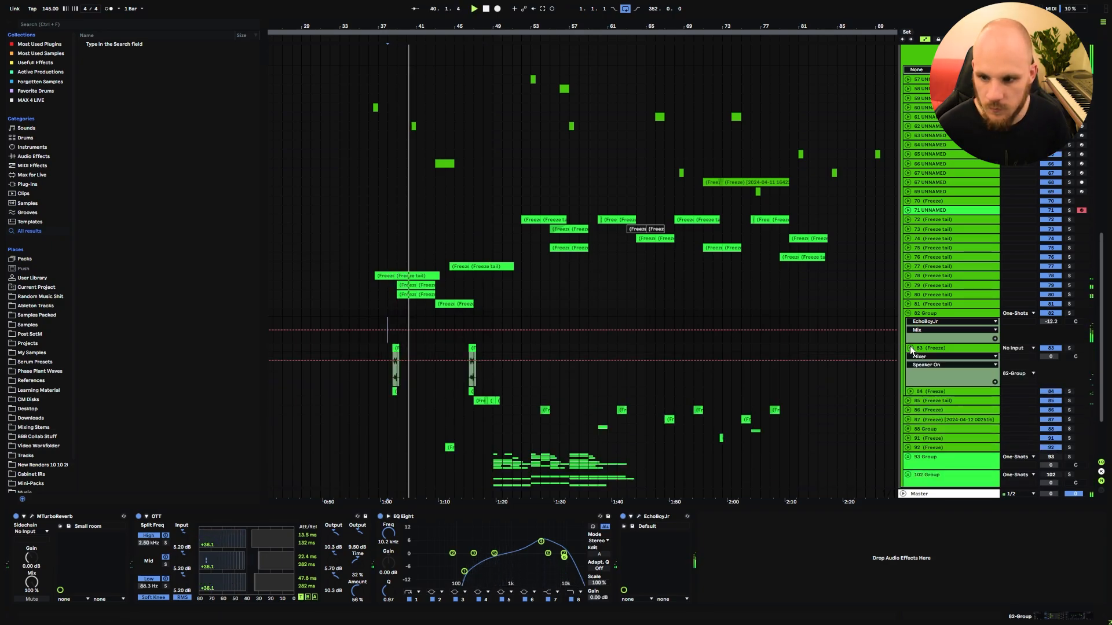
{"action": "left_click", "coordinate": [910, 391]}
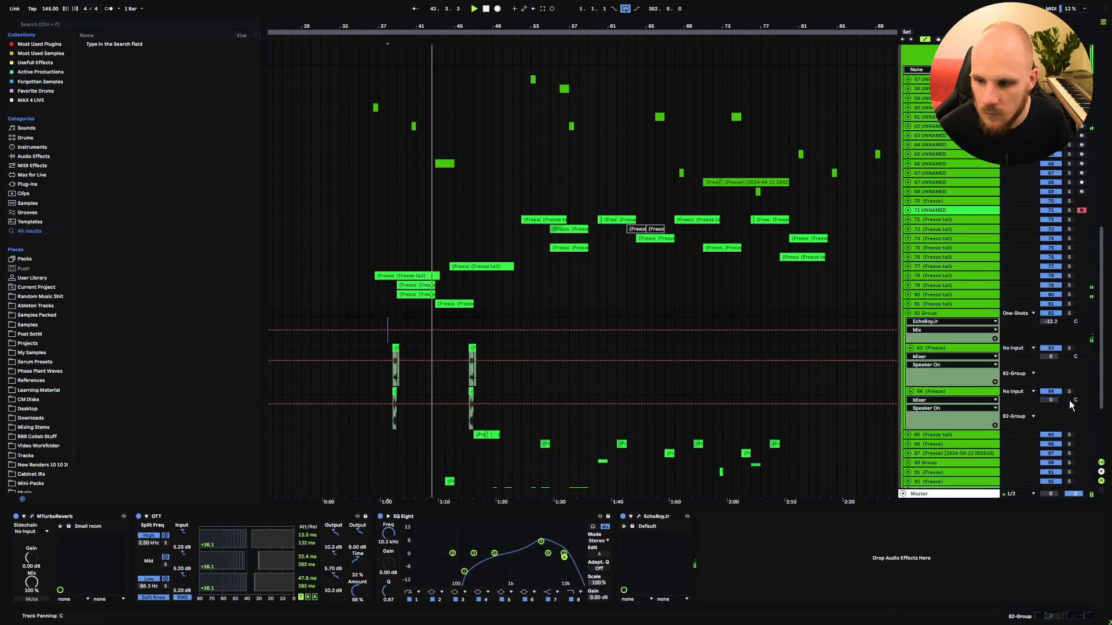
- Try panning track 84 and reset it to centre, pan track 83 slightly right, and fold both tracks and group 82
{"action": "left_click_drag", "start_coordinate": [1069, 401], "coordinate": [1071, 406]}
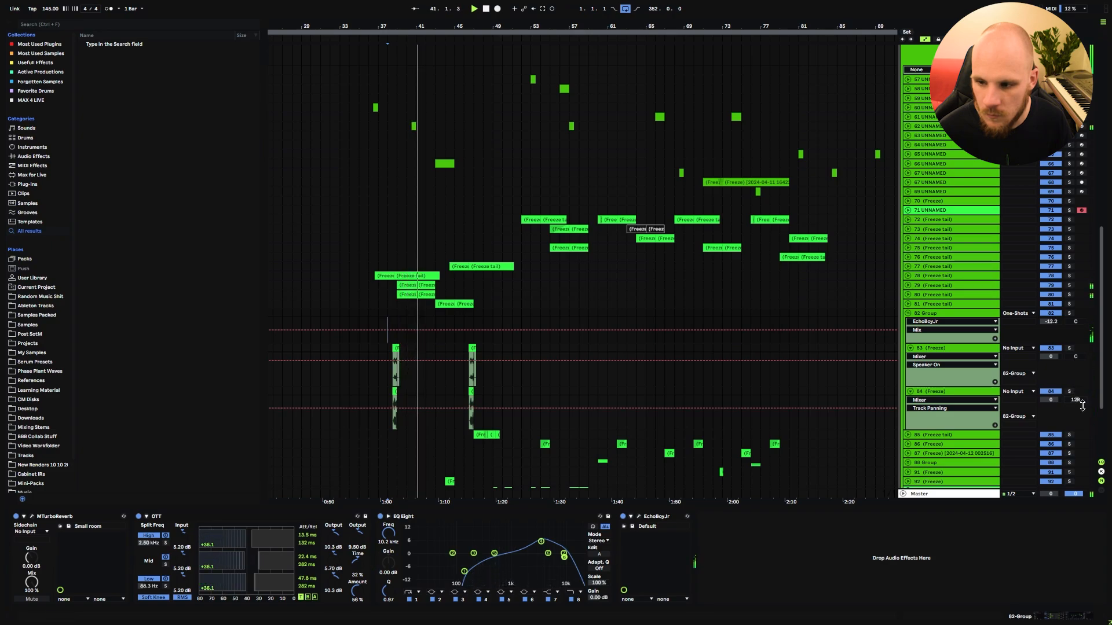
{"action": "double_click", "coordinate": [1075, 400]}
{"action": "left_click_drag", "start_coordinate": [1076, 357], "coordinate": [1076, 354]}
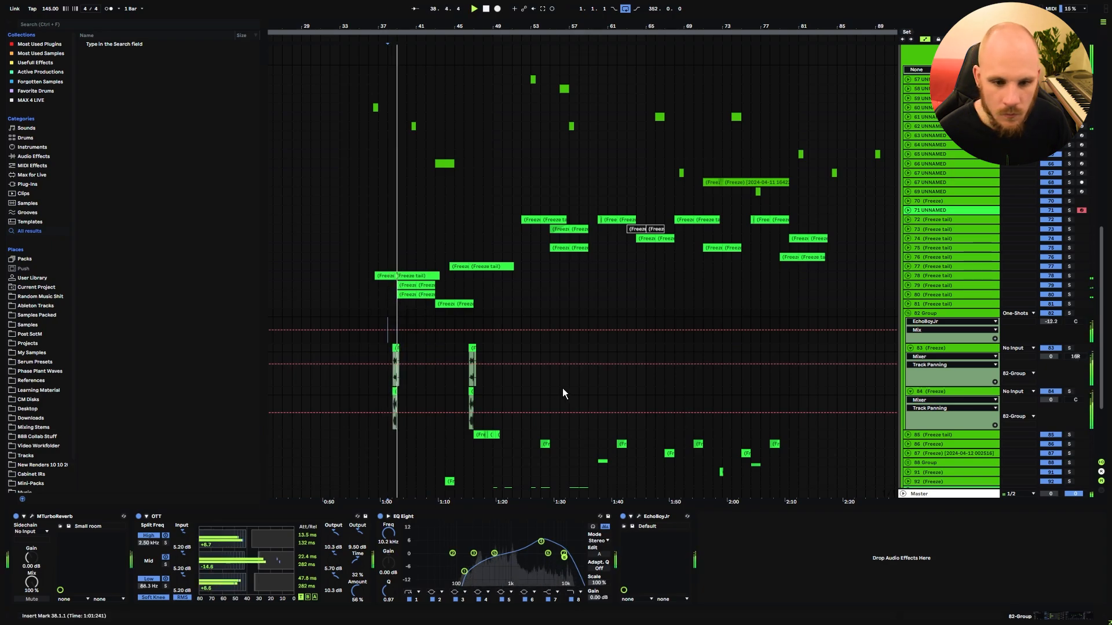
{"action": "left_click", "coordinate": [910, 348]}
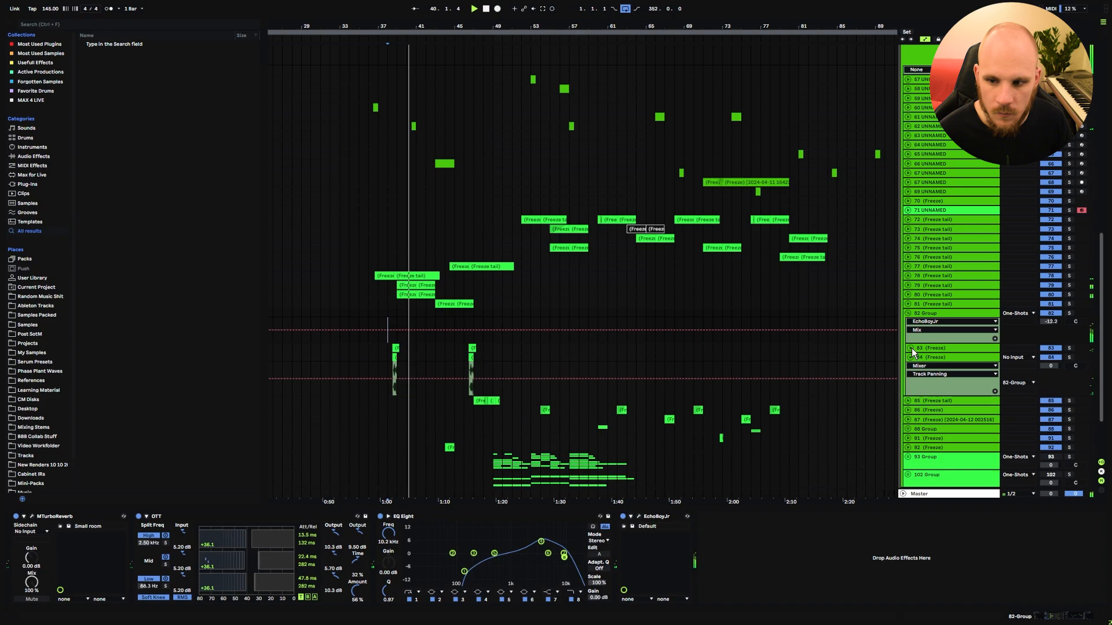
{"action": "left_click", "coordinate": [910, 357]}
{"action": "left_click", "coordinate": [908, 313]}
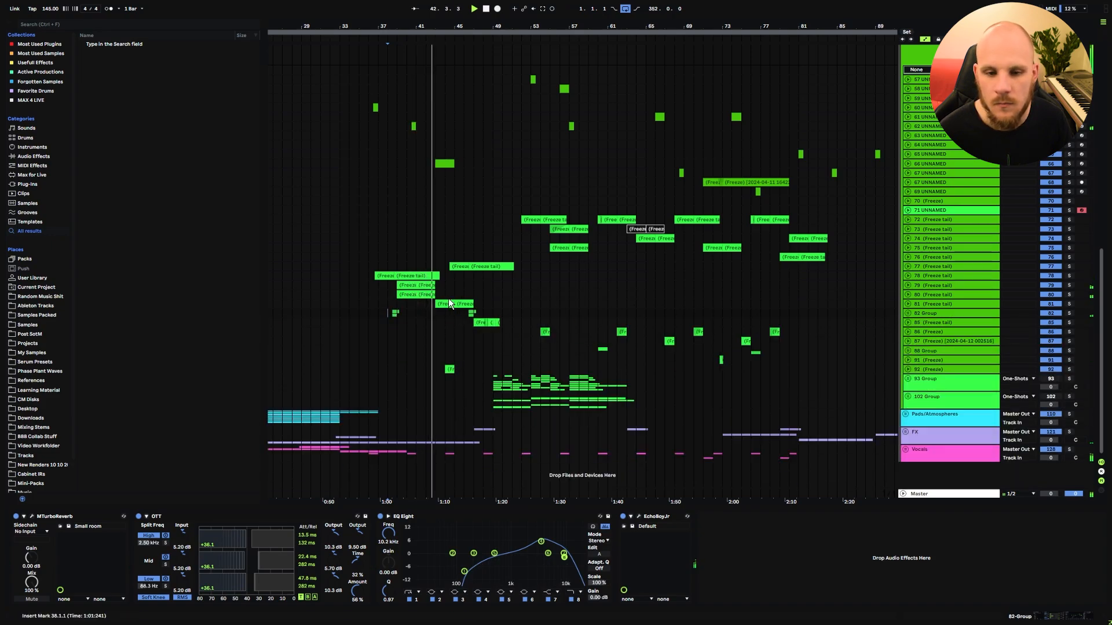
- Unfold track 79 and duplicate its section from bar 37 to 45 directly after itself
{"action": "left_click", "coordinate": [908, 285]}
{"action": "left_click", "coordinate": [908, 286]}
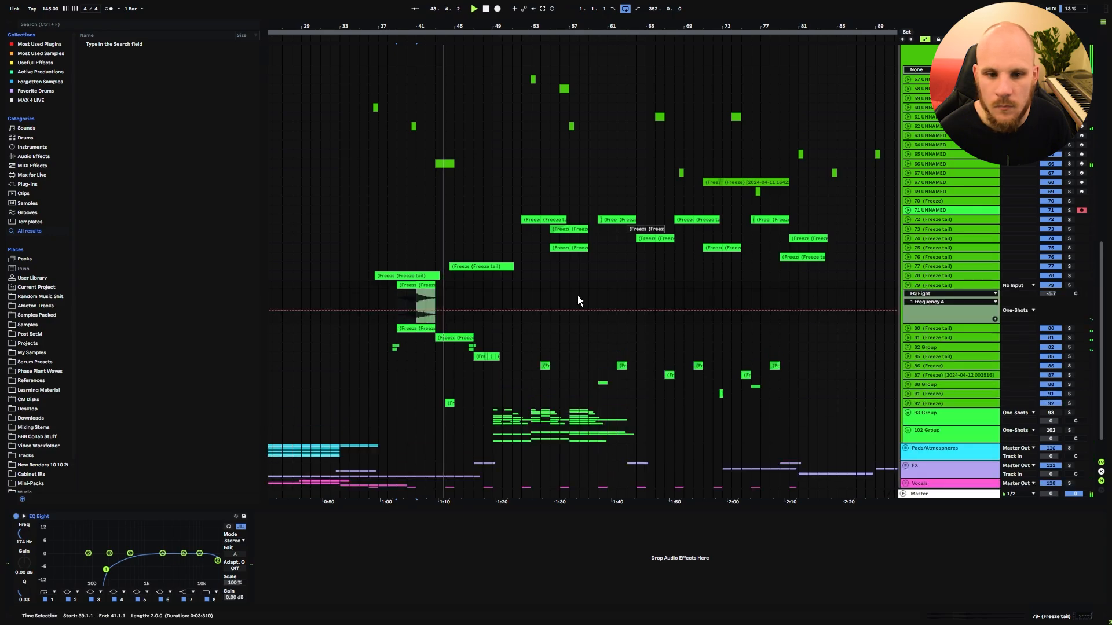
{"action": "left_click_drag", "start_coordinate": [340, 283], "coordinate": [457, 285]}
{"action": "left_click", "coordinate": [377, 284]}
{"action": "key", "text": "ctrl+d"}
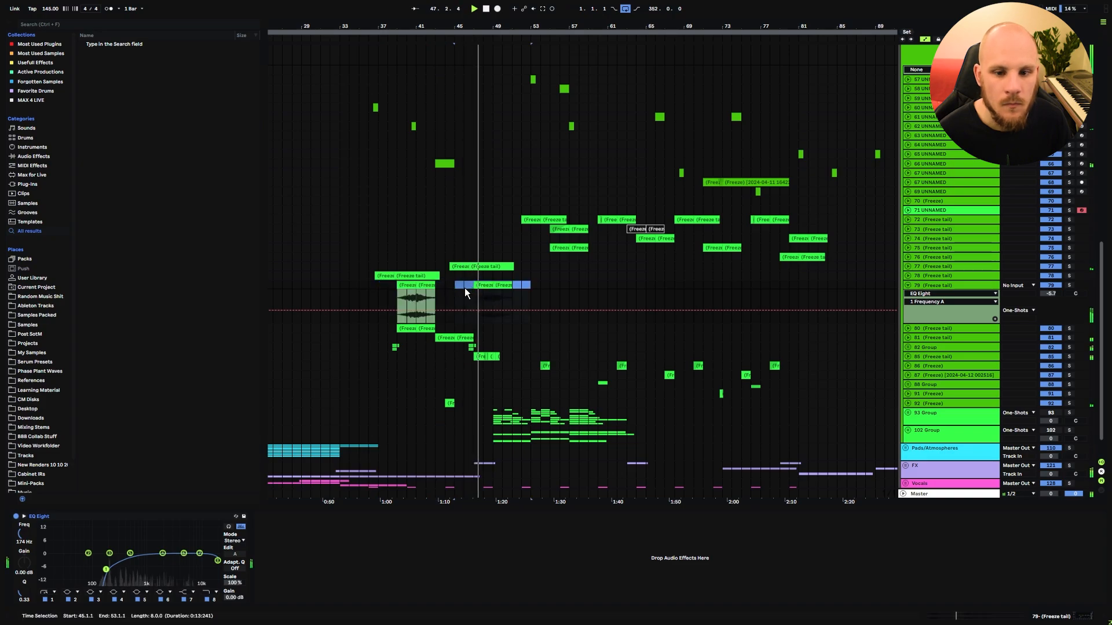
- Move track 79's duplicated pair of clips from bar 47 to bar 63 and fold the track
{"action": "left_click", "coordinate": [464, 288]}
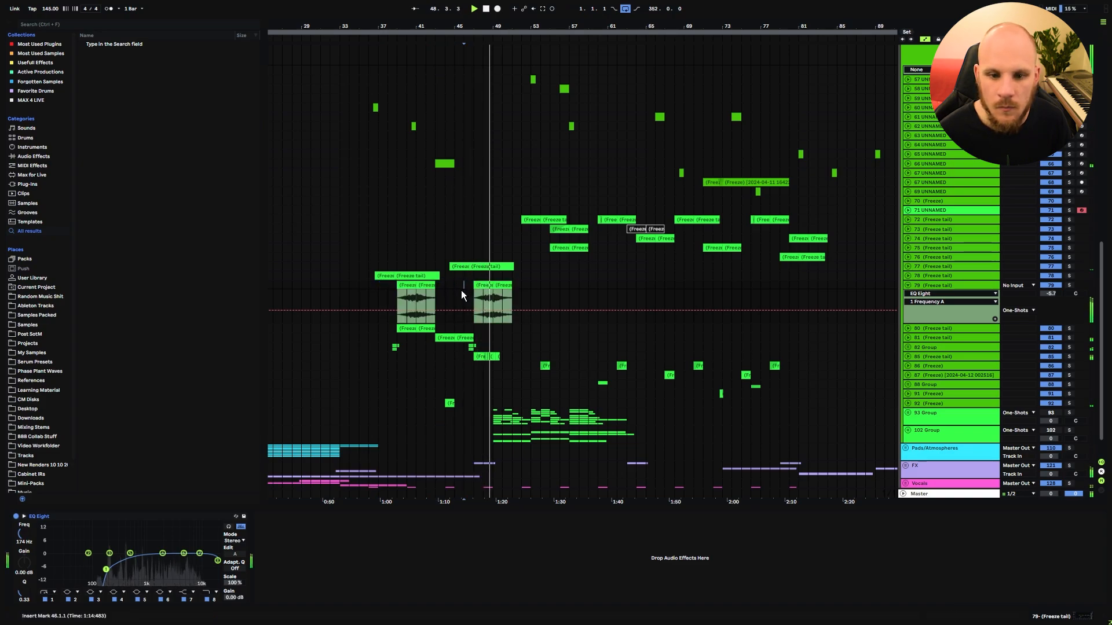
{"action": "left_click", "coordinate": [505, 289]}
{"action": "left_click", "coordinate": [505, 288], "text": "shift"}
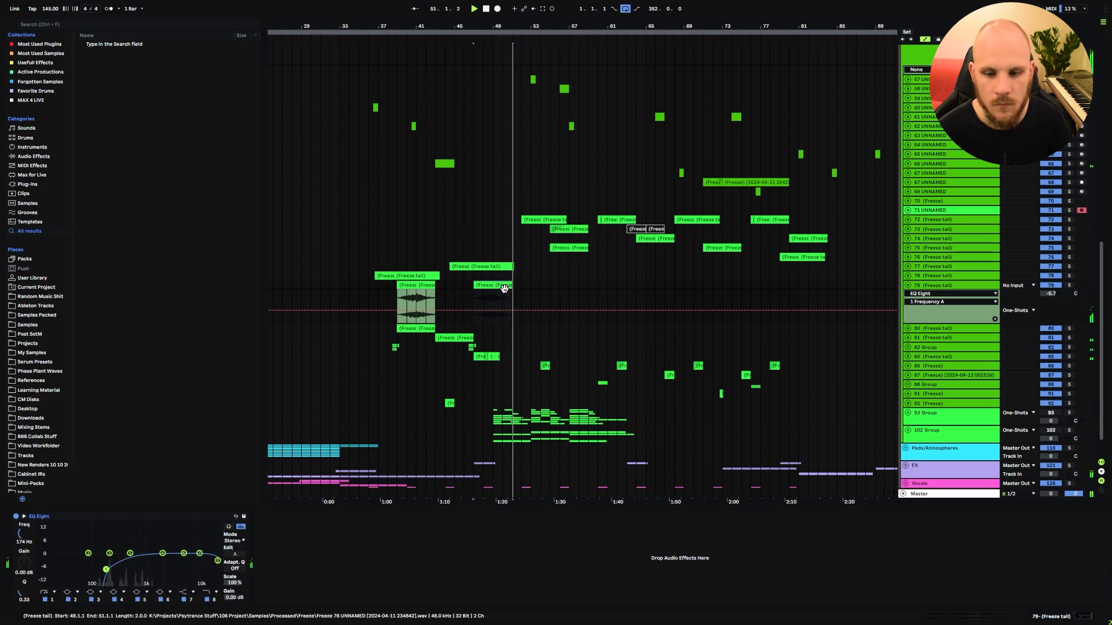
{"action": "left_click", "coordinate": [540, 291]}
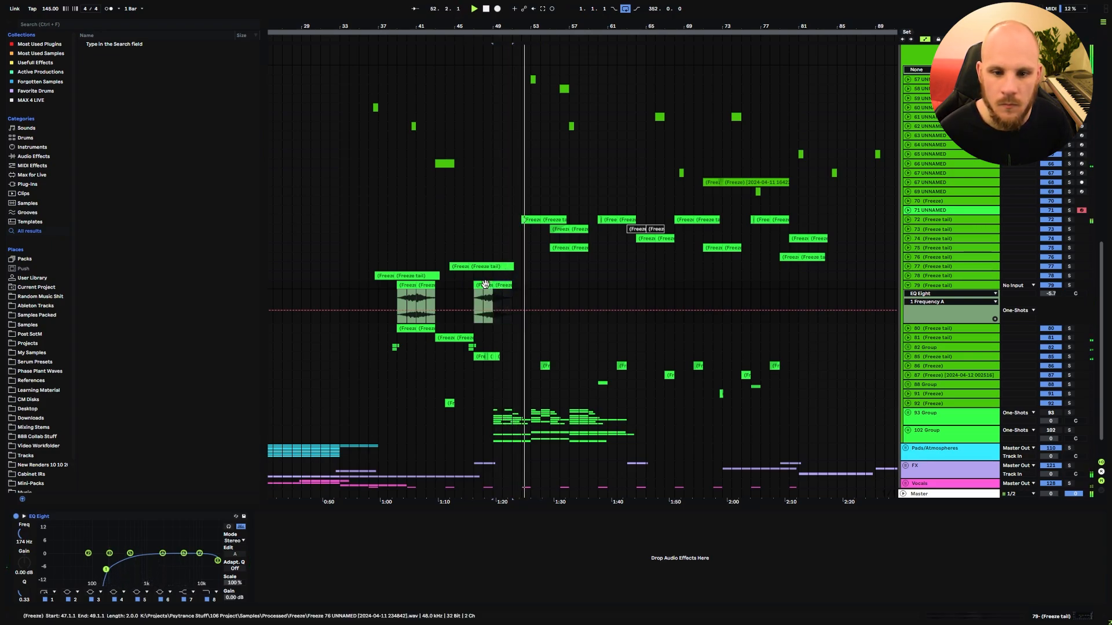
{"action": "left_click_drag", "start_coordinate": [503, 286], "coordinate": [631, 294]}
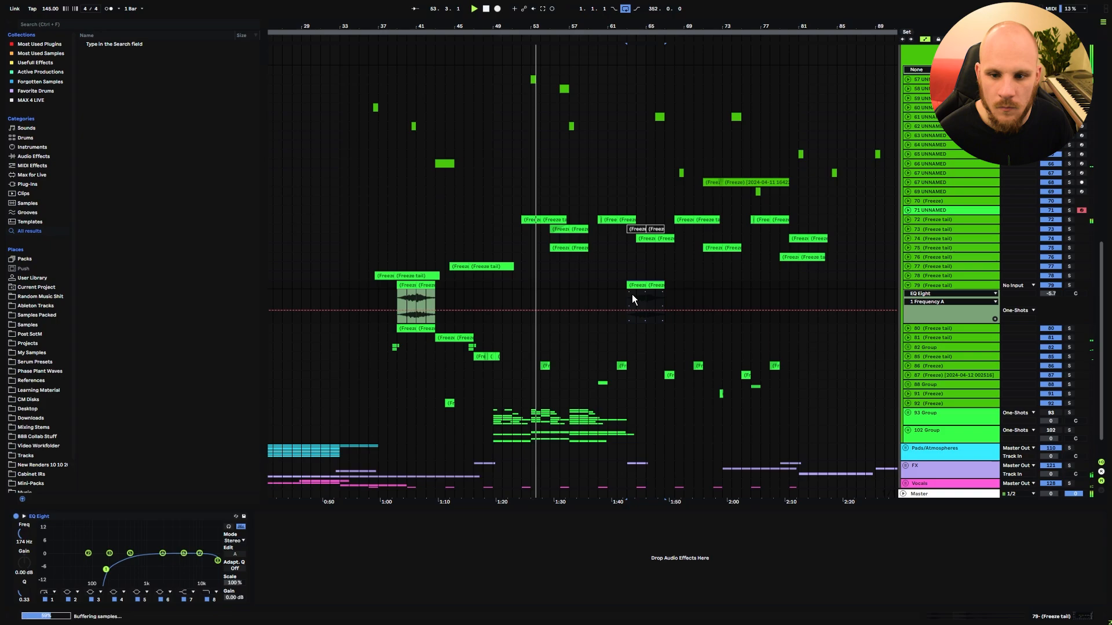
{"action": "left_click", "coordinate": [907, 286]}
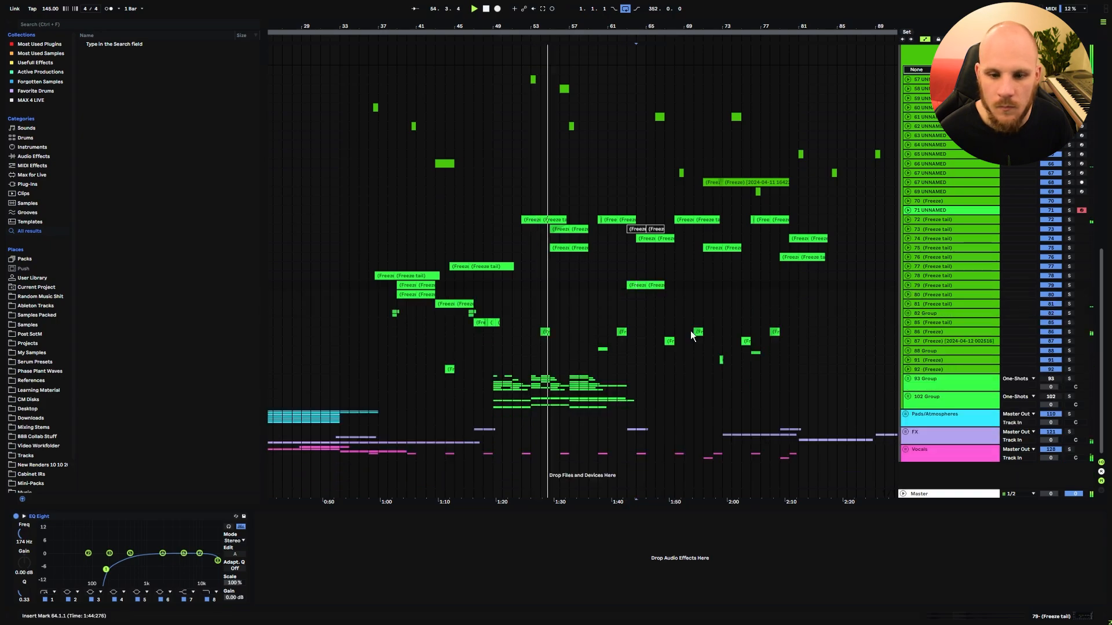
- Unfold track 71 and select its empty lane to show its Omnisphere device chain
{"action": "left_click_drag", "start_coordinate": [582, 350], "coordinate": [503, 405]}
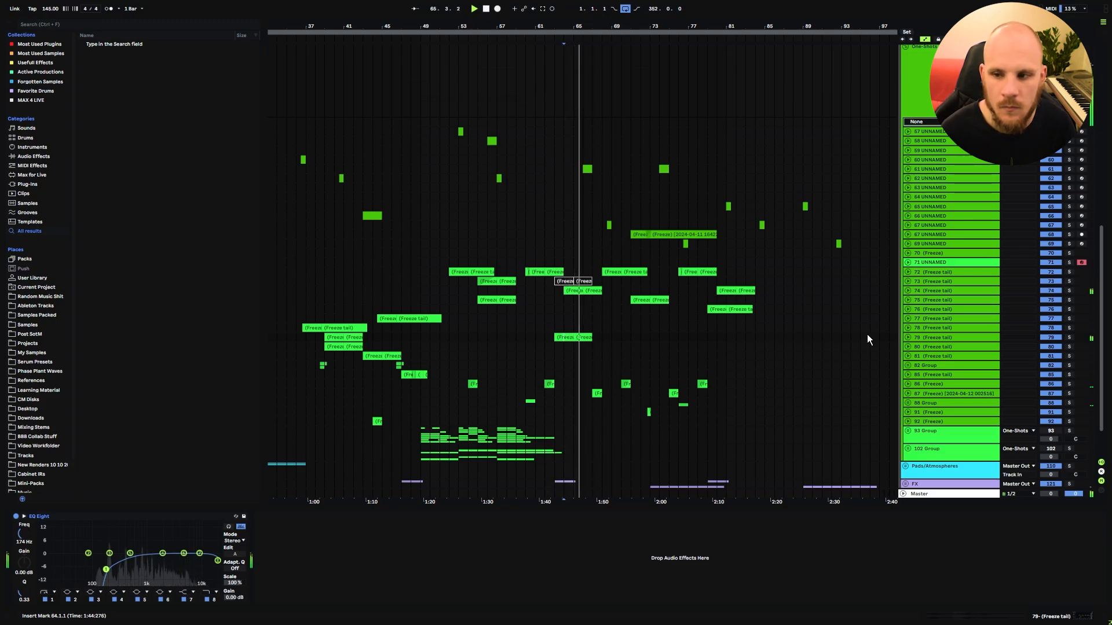
{"action": "left_click", "coordinate": [908, 261]}
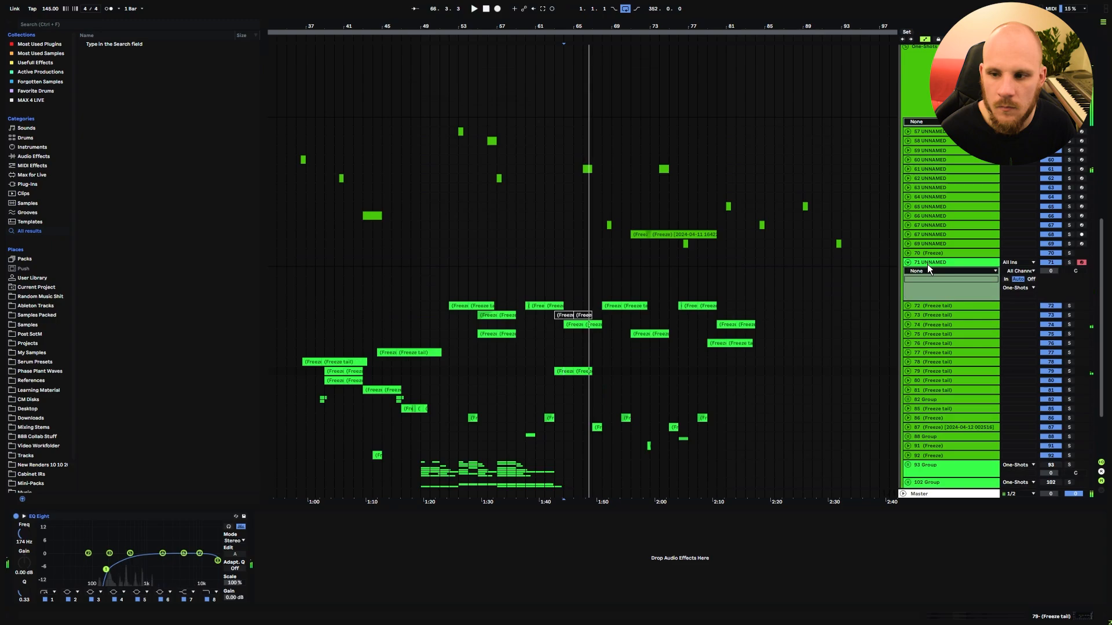
{"action": "left_click", "coordinate": [553, 276]}
{"action": "key", "text": "space"}
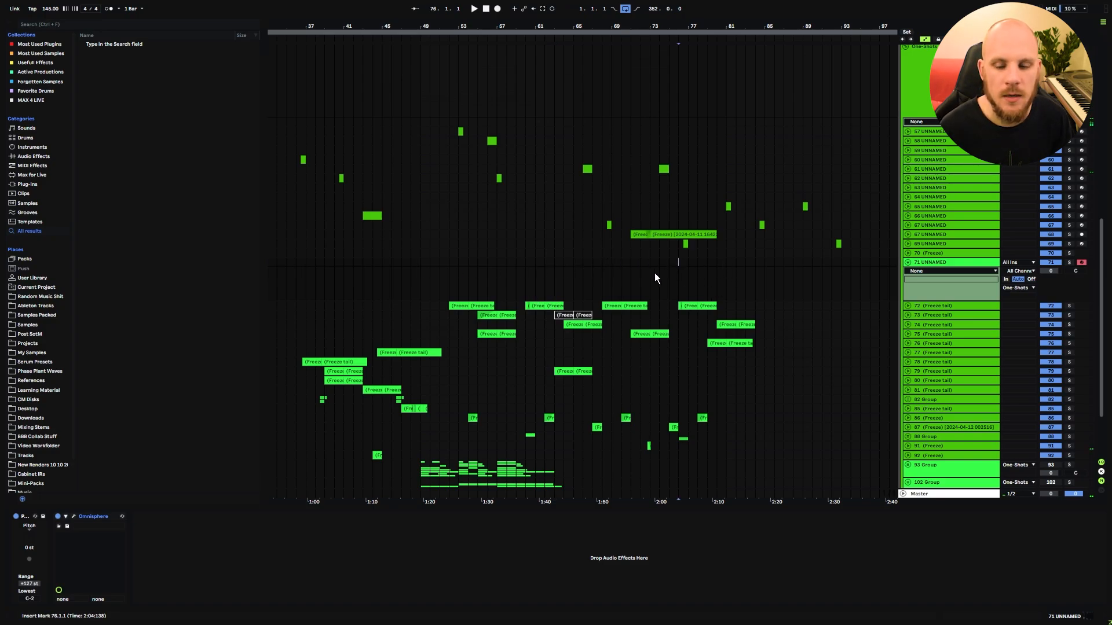
- Create an empty eight-bar MIDI clip on track 71 from bar 41 to 49 and try pasting a copy at bar 73
{"action": "left_click", "coordinate": [364, 262]}
{"action": "key", "text": "space"}
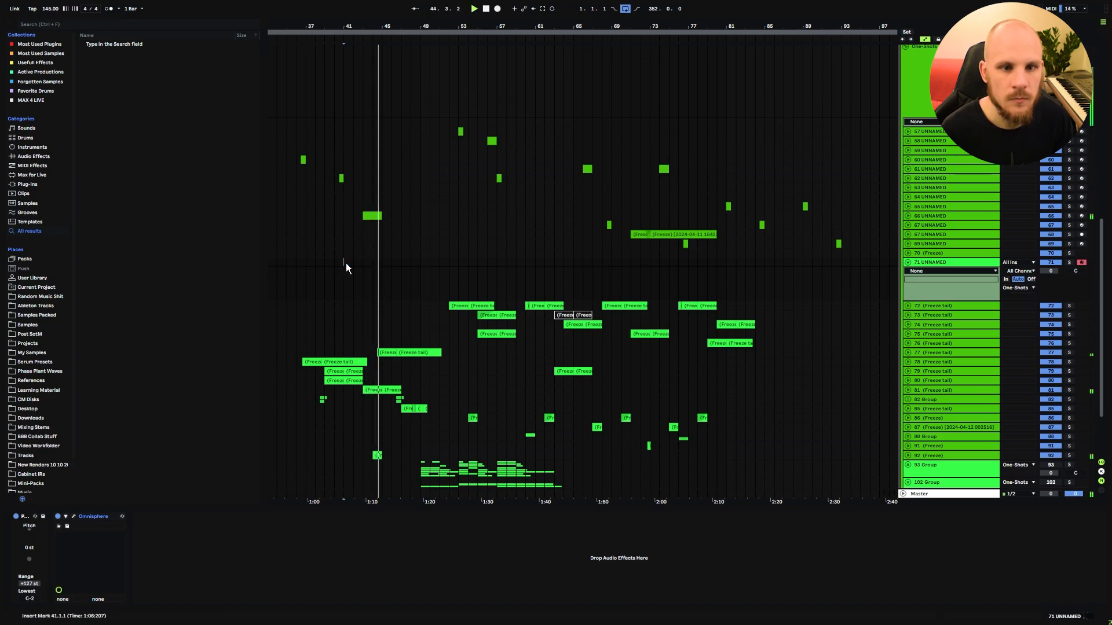
{"action": "left_click_drag", "start_coordinate": [346, 263], "coordinate": [420, 265]}
{"action": "key", "text": "ctrl+shift+m"}
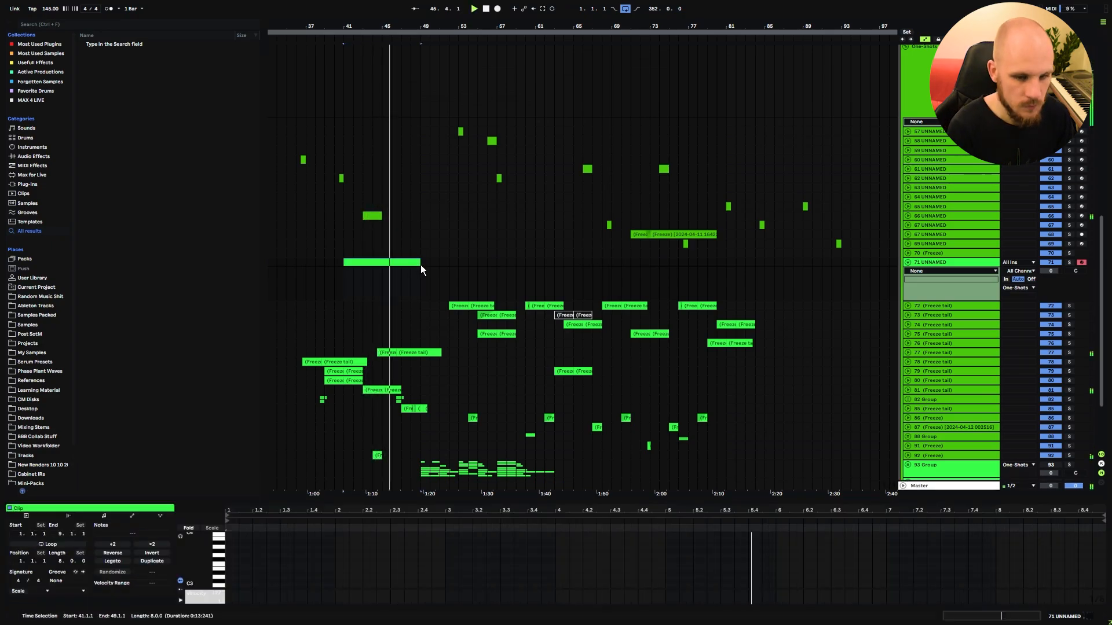
{"action": "left_click", "coordinate": [652, 264]}
{"action": "key", "text": "ctrl+v"}
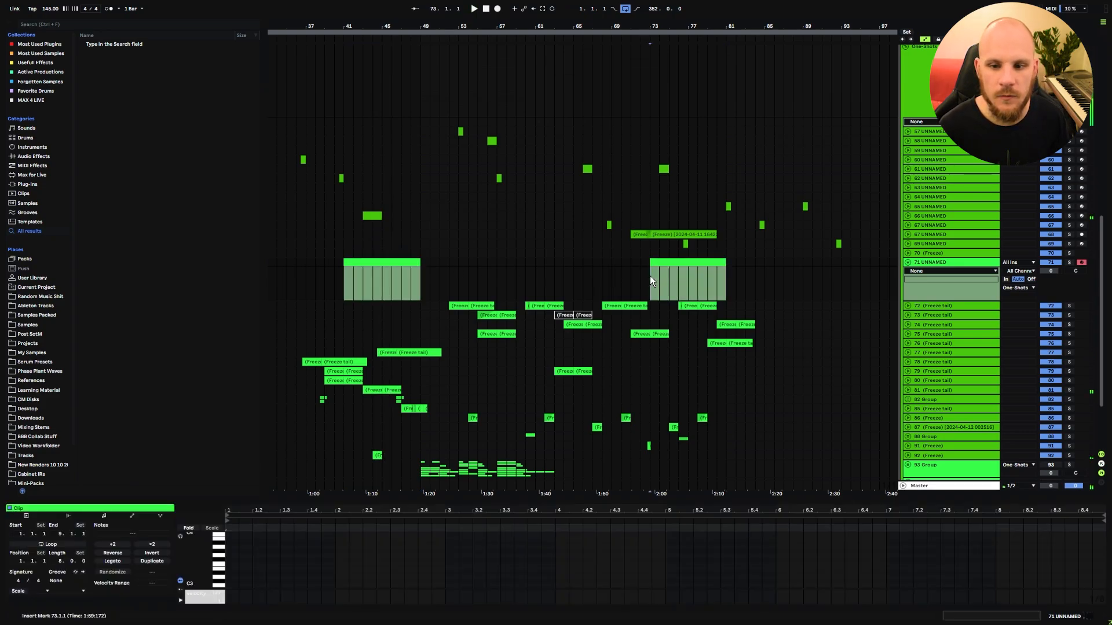
- Draw long G#3, F#3 and E3 notes over the clip's first two bars and lower the third note by a semitone
{"action": "left_click_drag", "start_coordinate": [230, 551], "coordinate": [389, 560]}
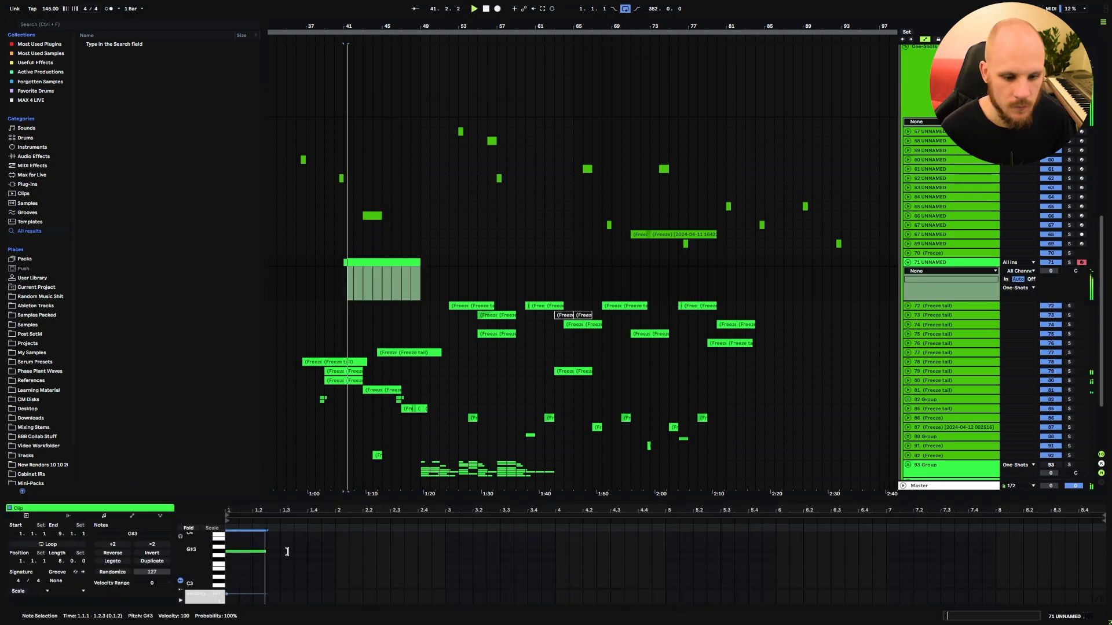
{"action": "key", "text": "space"}
{"action": "key", "text": "space"}
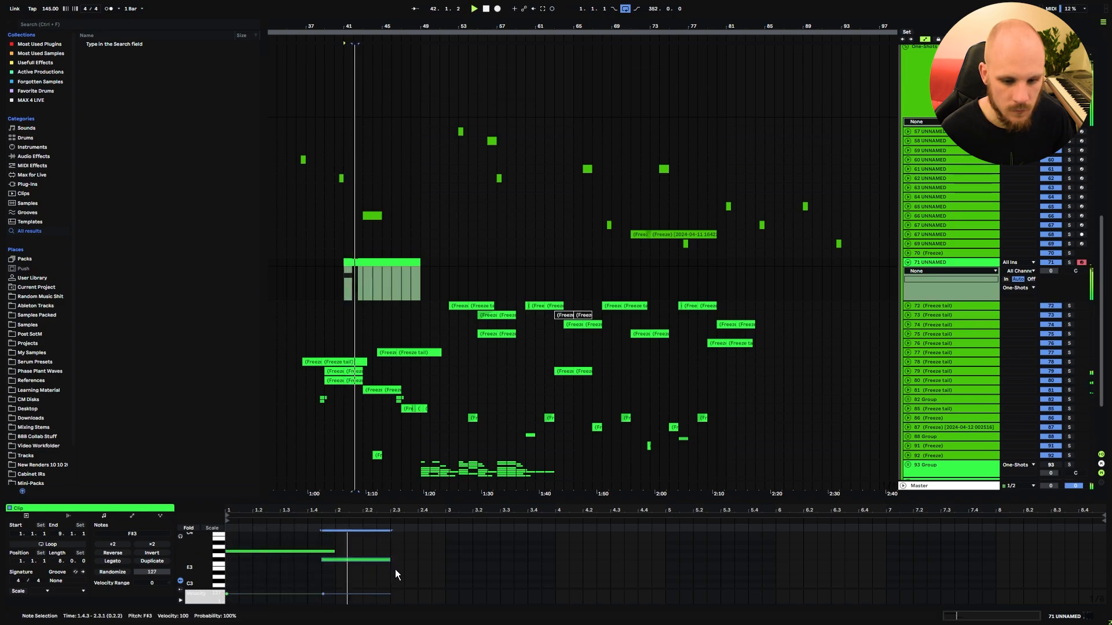
{"action": "left_click", "coordinate": [395, 569]}
{"action": "left_click_drag", "start_coordinate": [401, 570], "coordinate": [447, 570]}
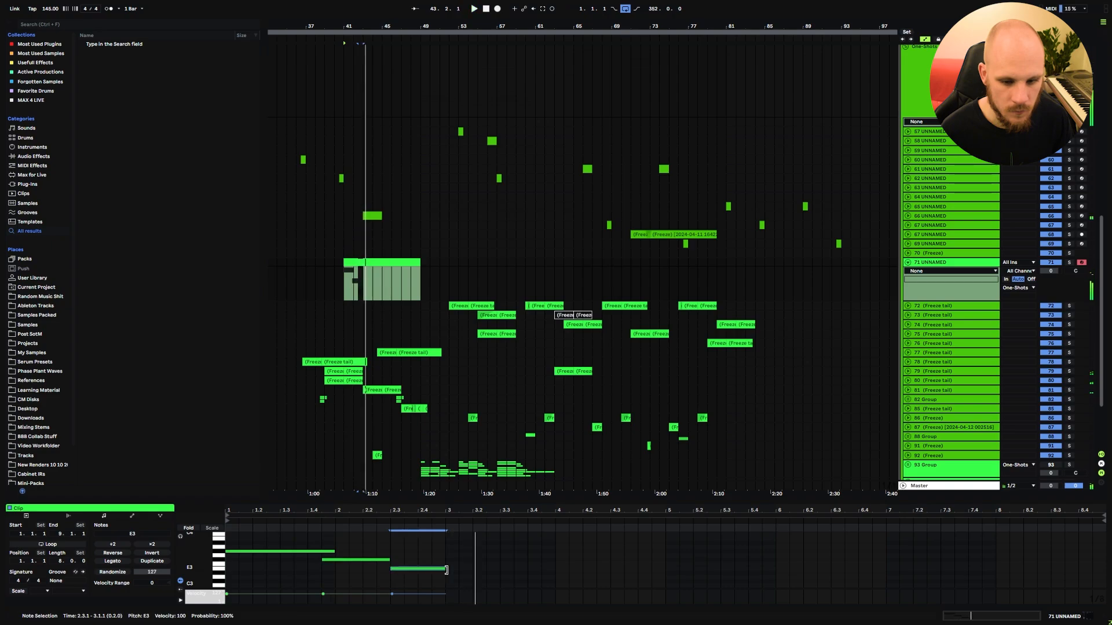
{"action": "key", "text": "Down"}
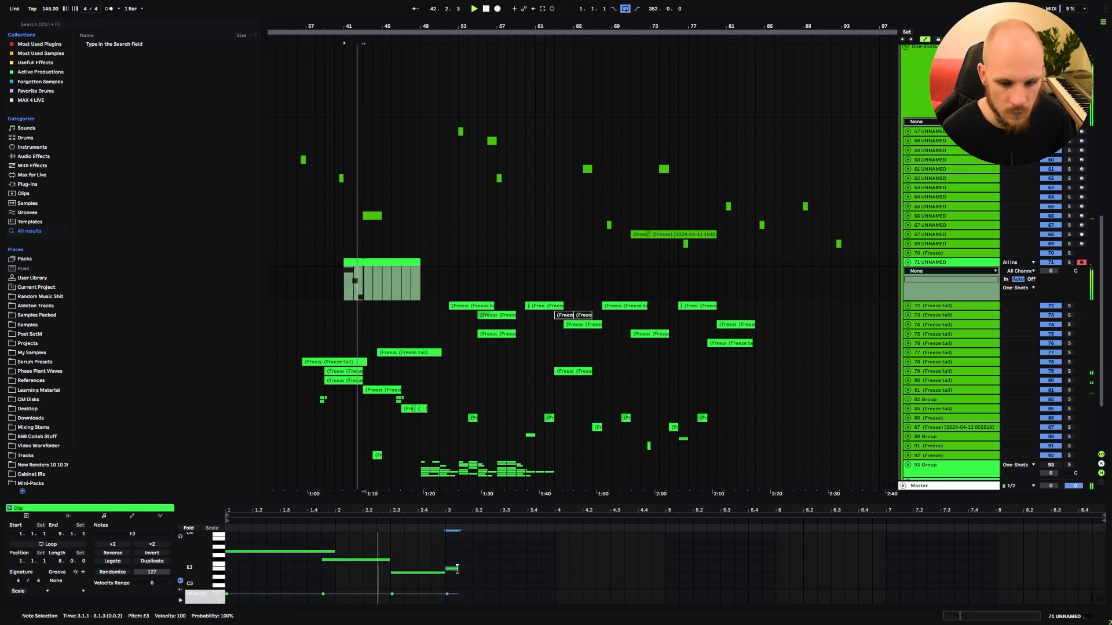
- Continue the melody through bars 3 and 4 with long E3, F#3 and A3 notes, playing it back
{"action": "mouse_move", "coordinate": [447, 568]}
{"action": "left_mouse_down"}
{"action": "mouse_move", "coordinate": [538, 571]}
{"action": "mouse_move", "coordinate": [665, 548]}
{"action": "left_mouse_up"}
{"action": "left_click", "coordinate": [547, 560]}
{"action": "key", "text": "space"}
{"action": "left_click", "coordinate": [614, 547]}
{"action": "key", "text": "space"}
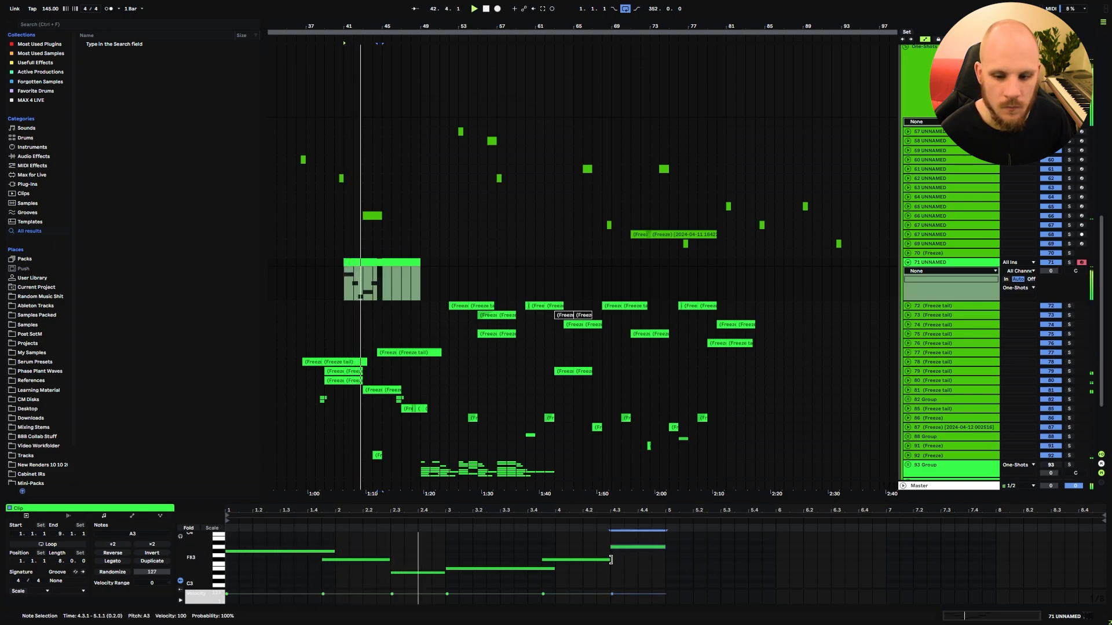
- Lengthen both F#3 notes to overlap the notes after them and add a one-bar G#3 note at bar 5
{"action": "left_click_drag", "start_coordinate": [610, 560], "coordinate": [623, 559]}
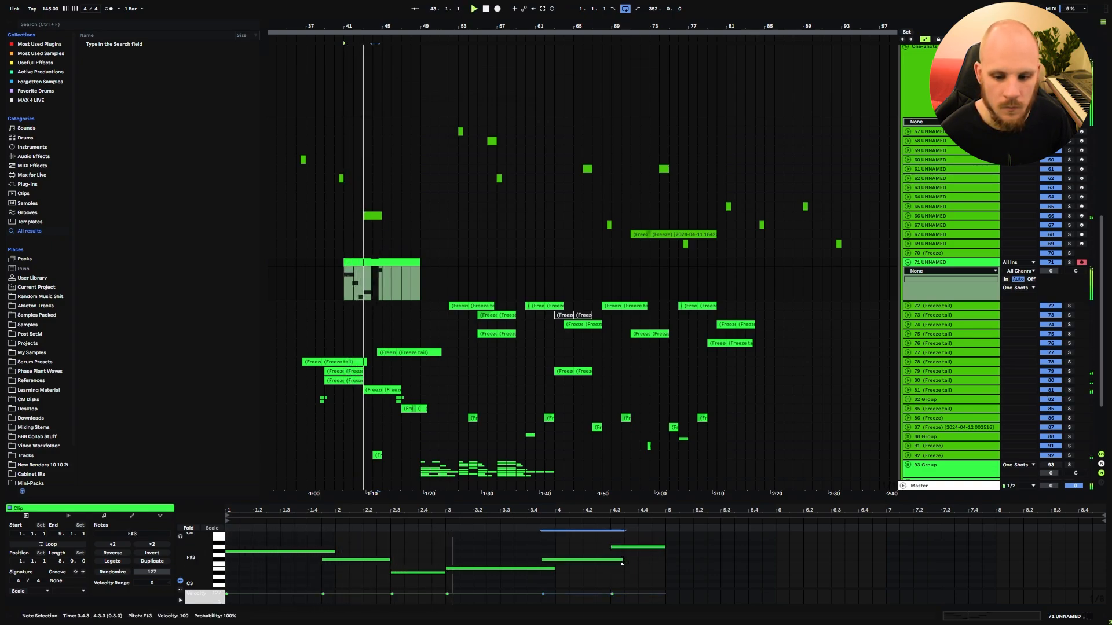
{"action": "left_click", "coordinate": [441, 574]}
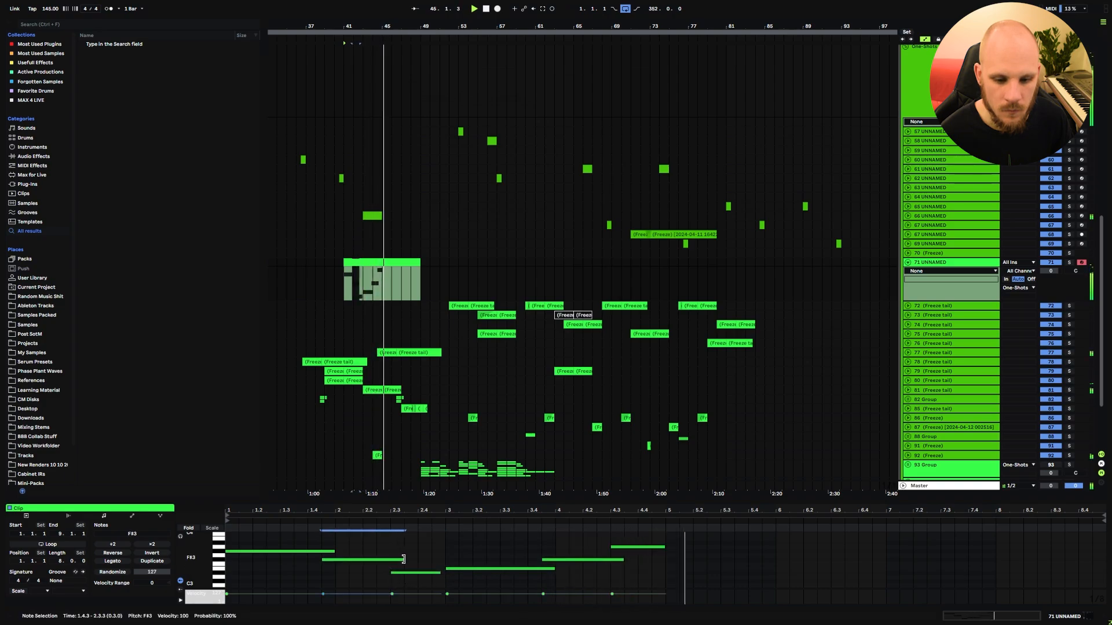
{"action": "left_click_drag", "start_coordinate": [389, 559], "coordinate": [403, 560]}
{"action": "double_click", "coordinate": [668, 552]}
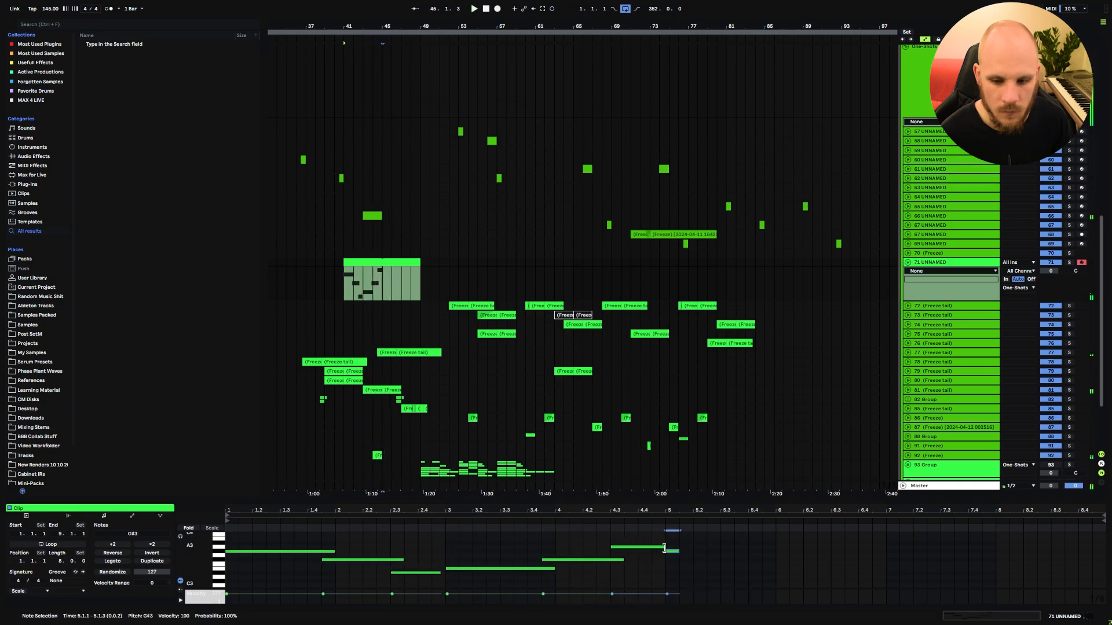
{"action": "left_click_drag", "start_coordinate": [664, 548], "coordinate": [776, 552]}
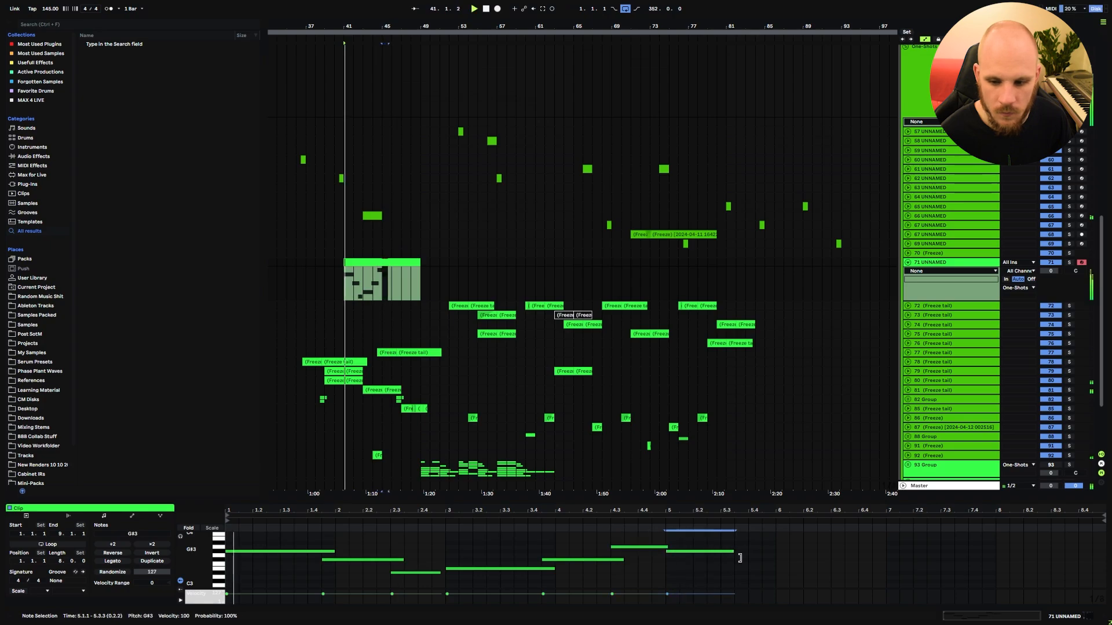
- Copy track 71's melody clip from bar 41 to bar 73
{"action": "left_click", "coordinate": [347, 290]}
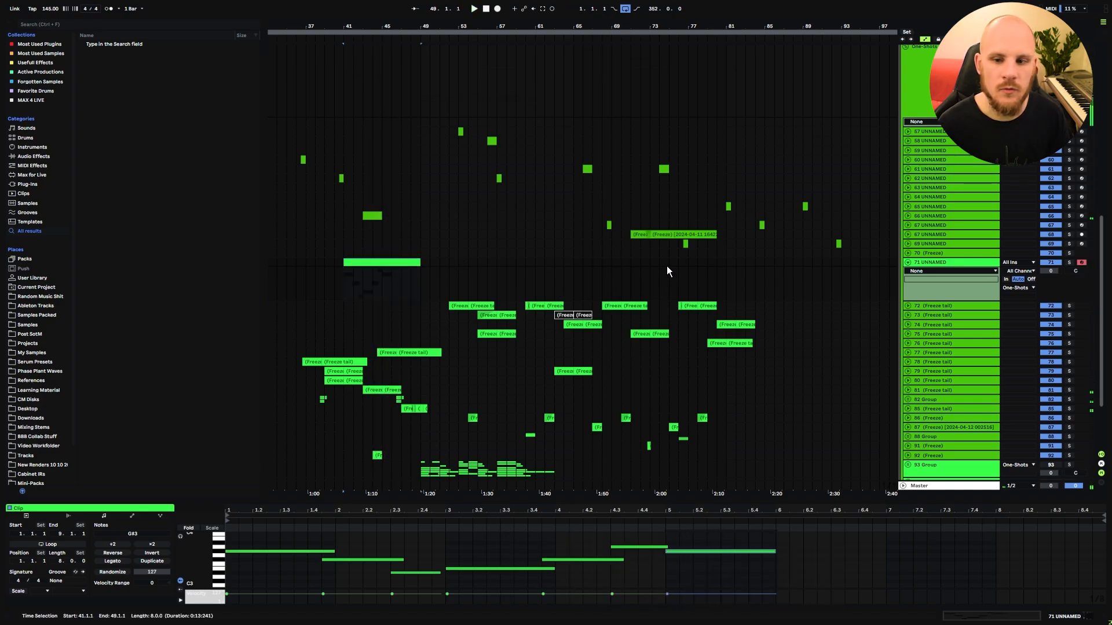
{"action": "left_click", "coordinate": [659, 262]}
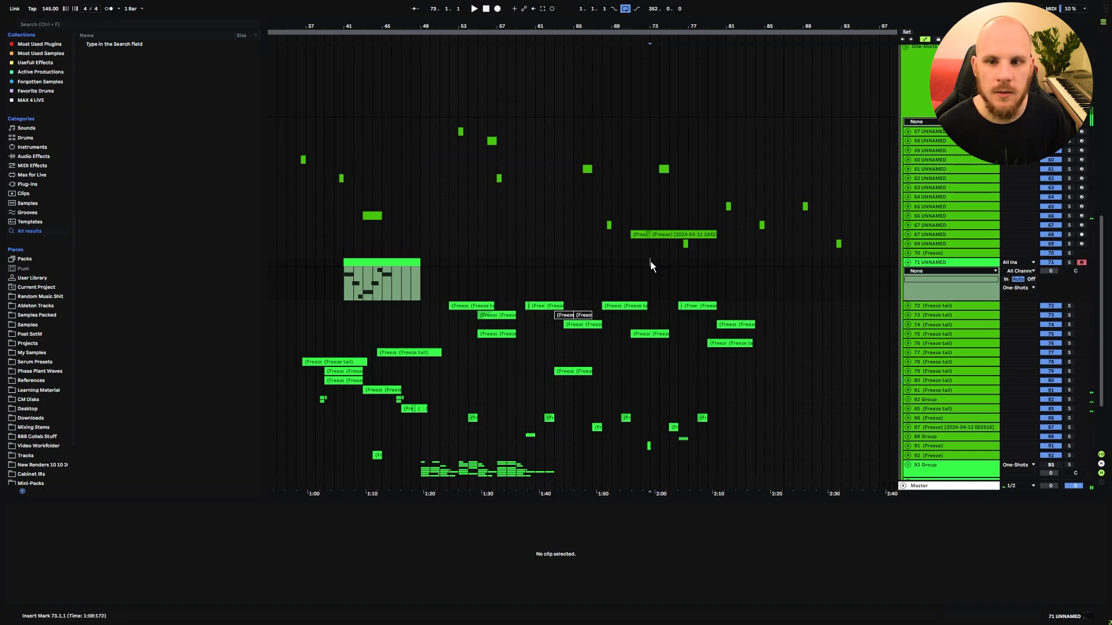
{"action": "left_click", "coordinate": [651, 263]}
{"action": "key", "text": "ctrl+v"}
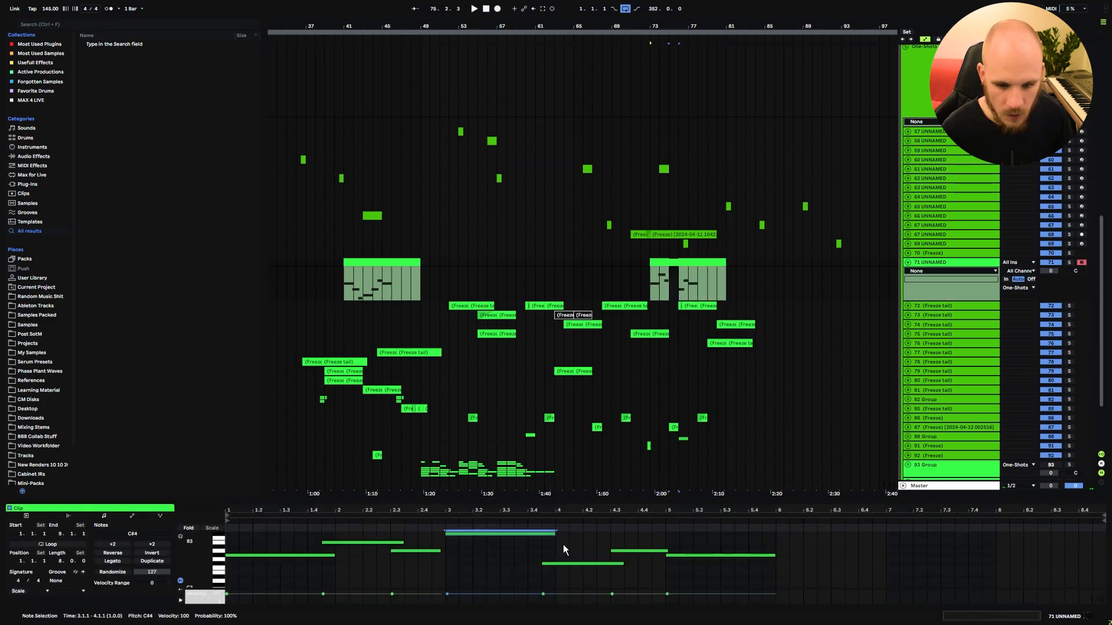
- In the copied clip, raise the F#3 note at 3.4.3 to B3 and extend the last note to bar 7
{"action": "left_click_drag", "start_coordinate": [576, 547], "coordinate": [571, 568]}
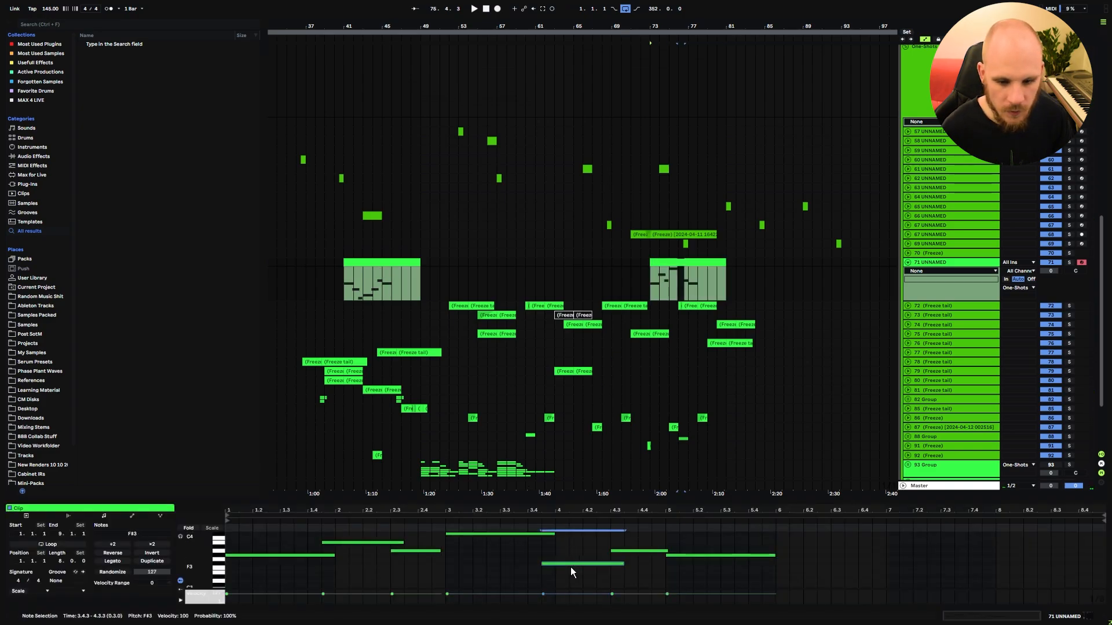
{"action": "key", "text": "Up"}
{"action": "key", "text": "Up"}
{"action": "key", "text": "Up"}
{"action": "key", "text": "Up"}
{"action": "key", "text": "Up"}
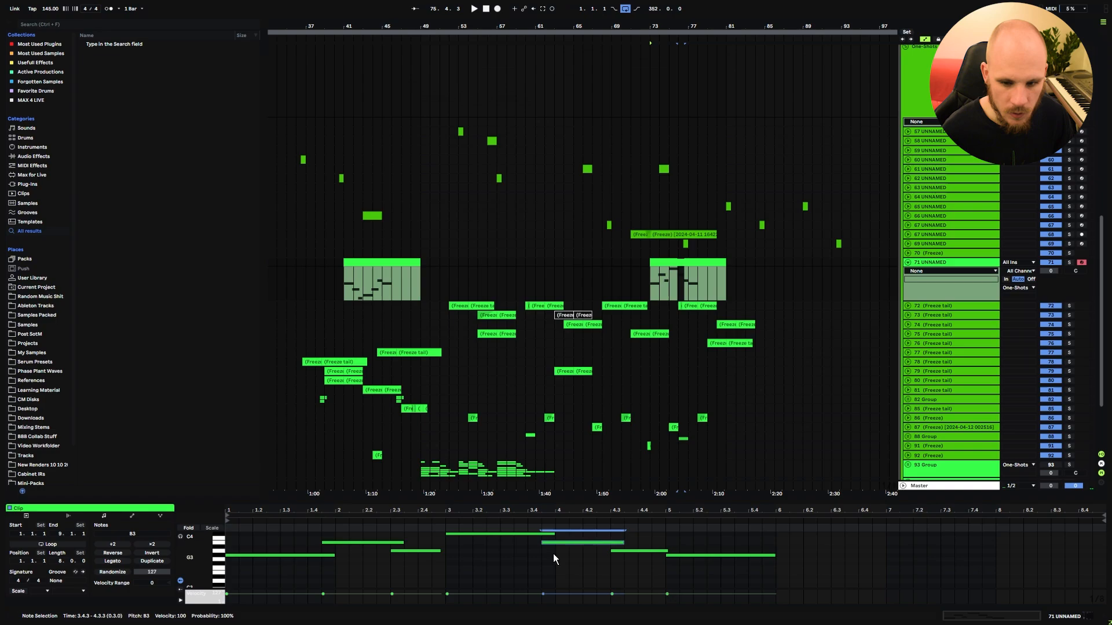
{"action": "left_click", "coordinate": [654, 277]}
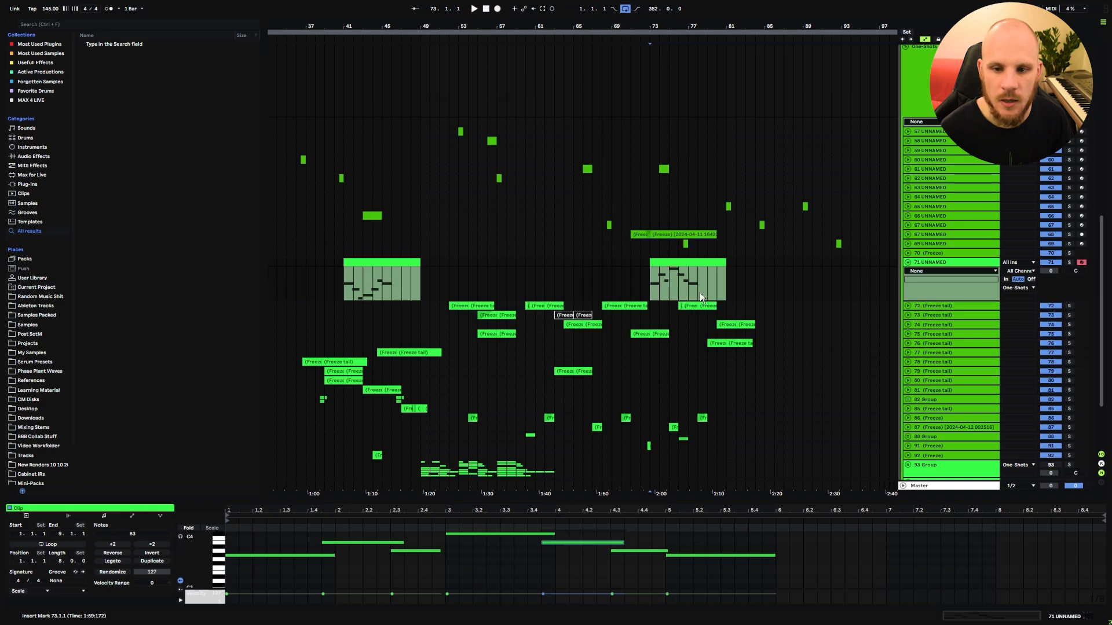
{"action": "key", "text": "space"}
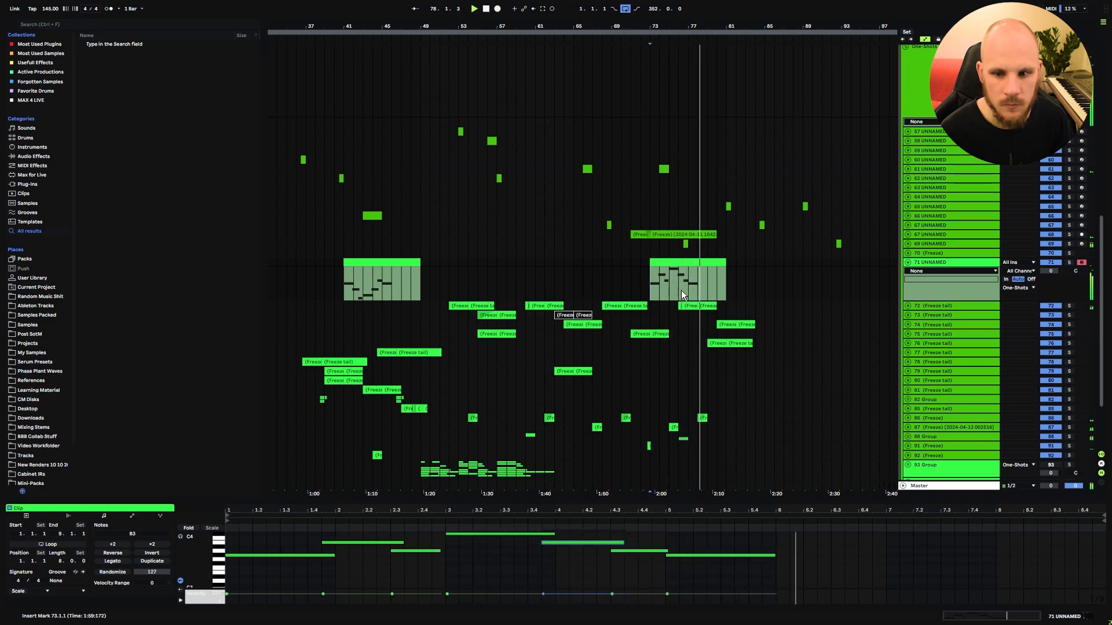
{"action": "left_click_drag", "start_coordinate": [775, 555], "coordinate": [889, 550]}
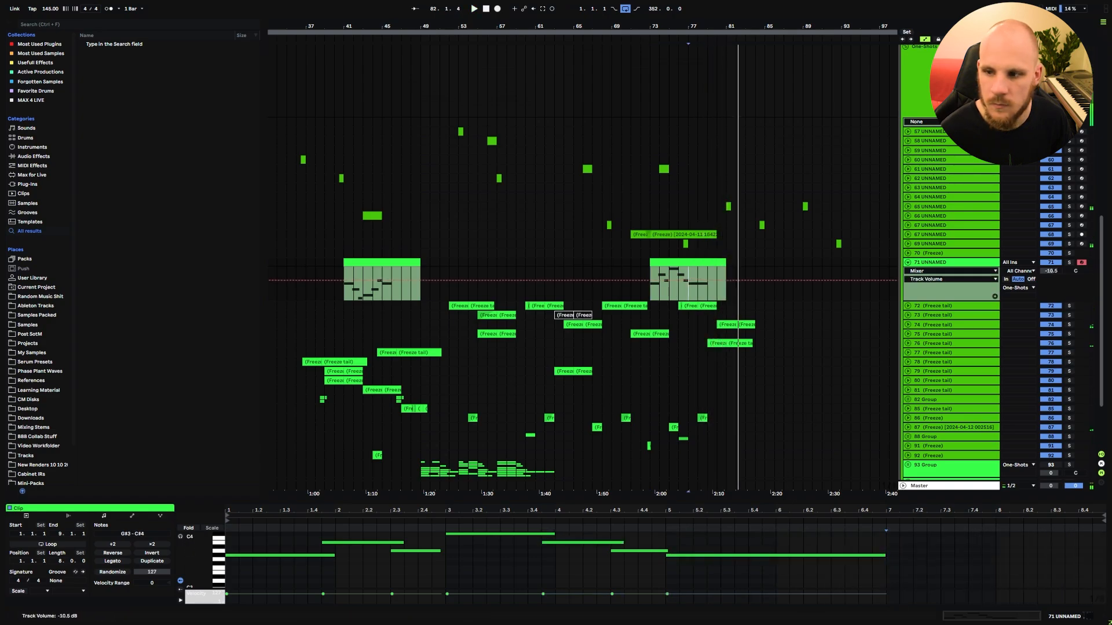
- Set track 71's volume to -11.7 dB and add an EchoBoyJr delay with a dotted 1/4 echo time
{"action": "left_click_drag", "start_coordinate": [1051, 271], "coordinate": [1051, 277]}
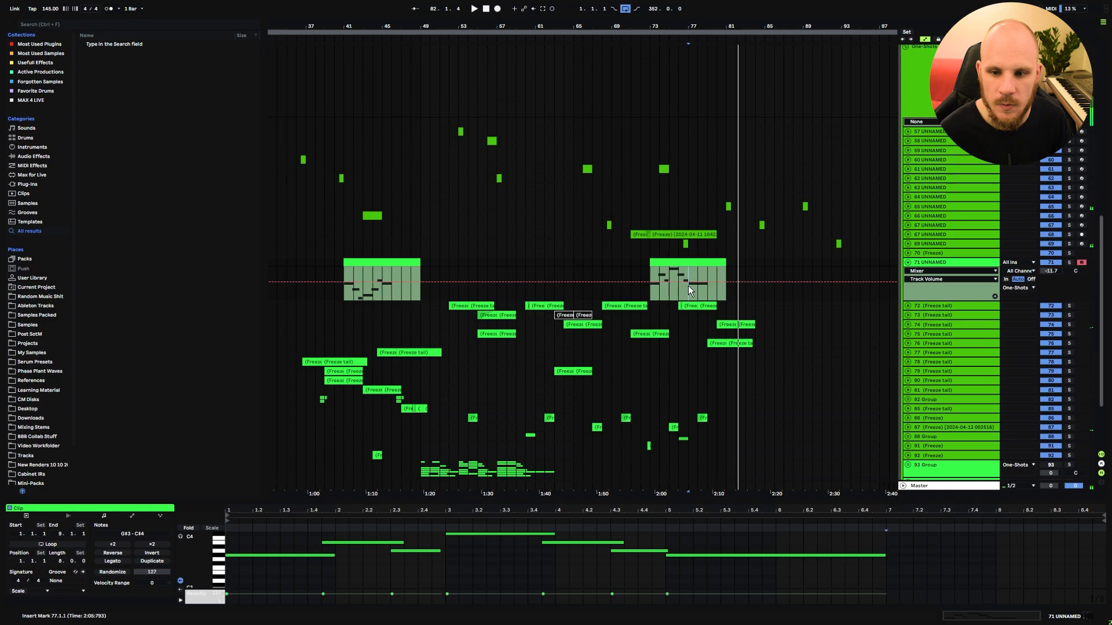
{"action": "key", "text": "shift+Tab"}
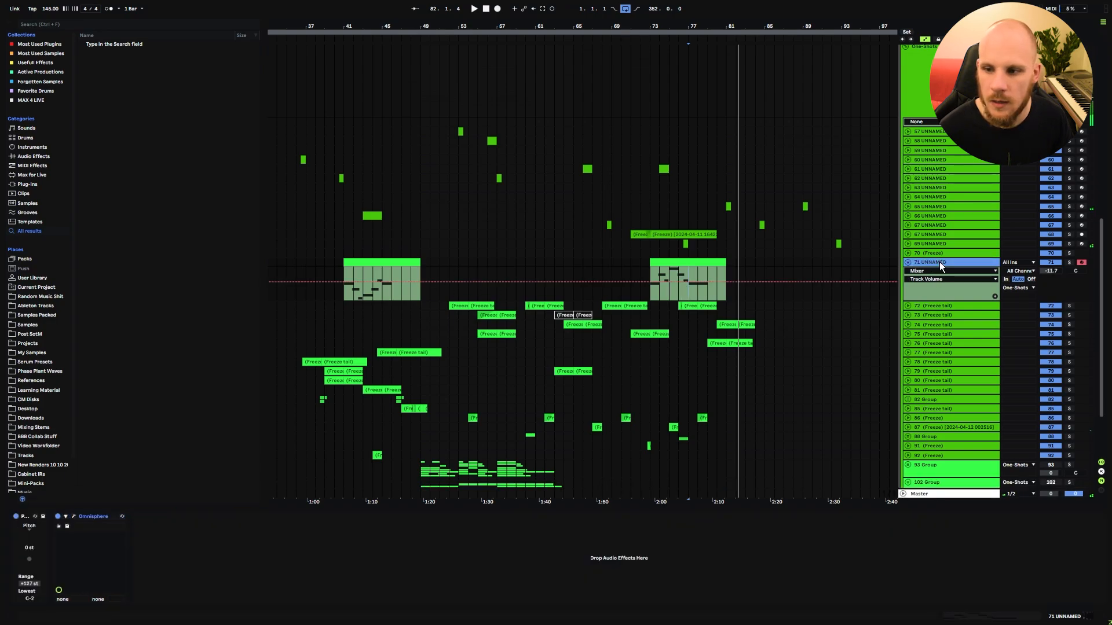
{"action": "right_click", "coordinate": [445, 555]}
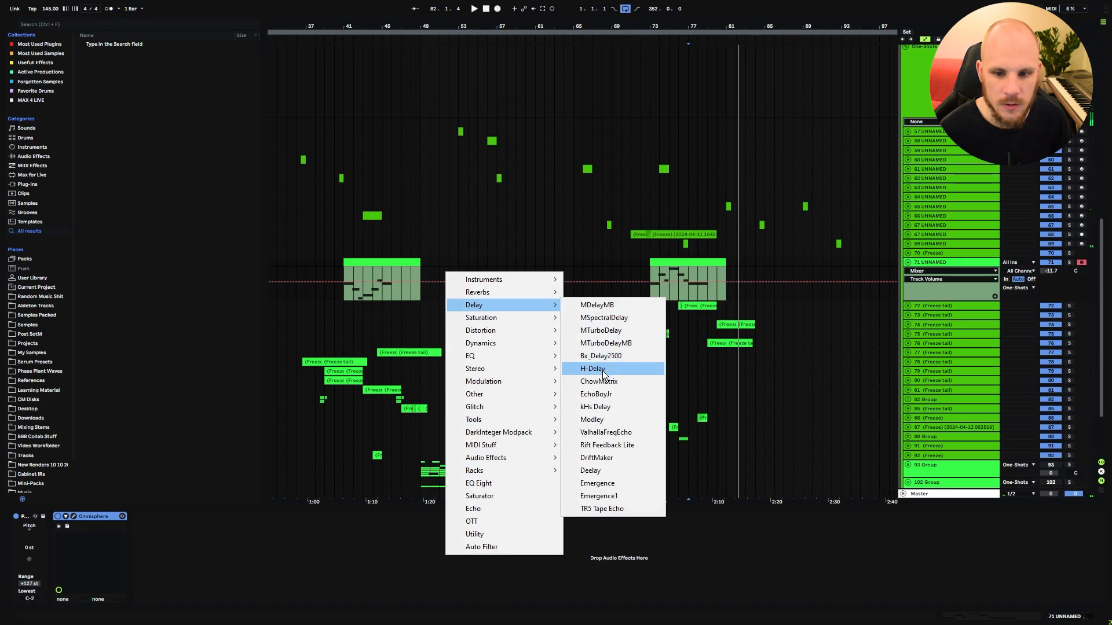
{"action": "left_click", "coordinate": [597, 394]}
{"action": "key", "text": "space"}
{"action": "left_click_drag", "start_coordinate": [353, 342], "coordinate": [353, 331]}
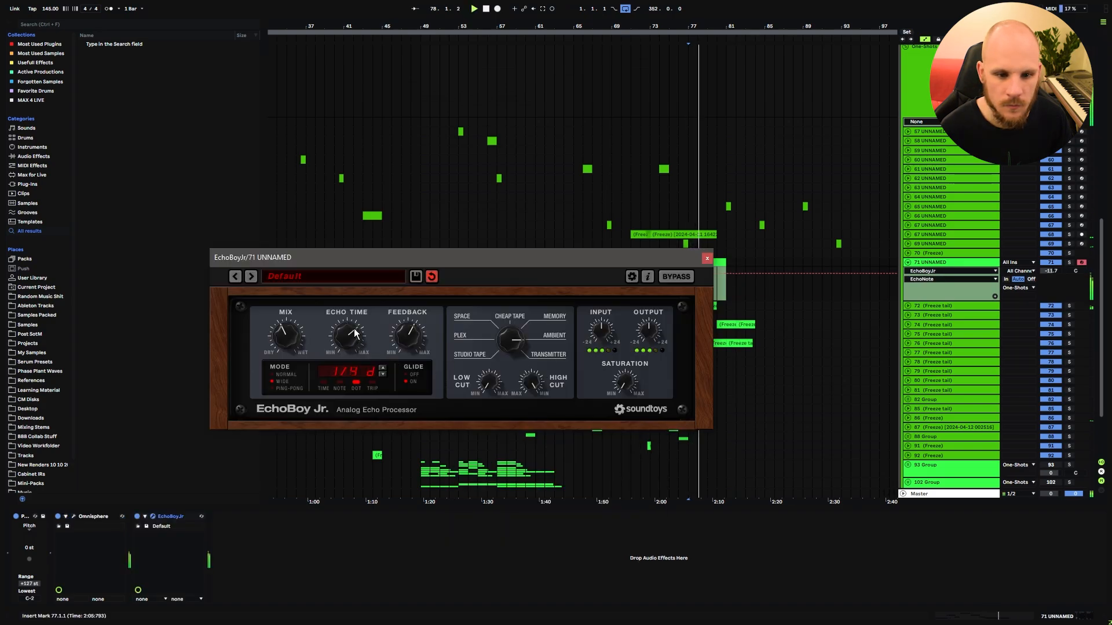
- Compare track 71 with the EchoBoyJr delay bypassed and active, and close the plug-in window
{"action": "left_click", "coordinate": [676, 278]}
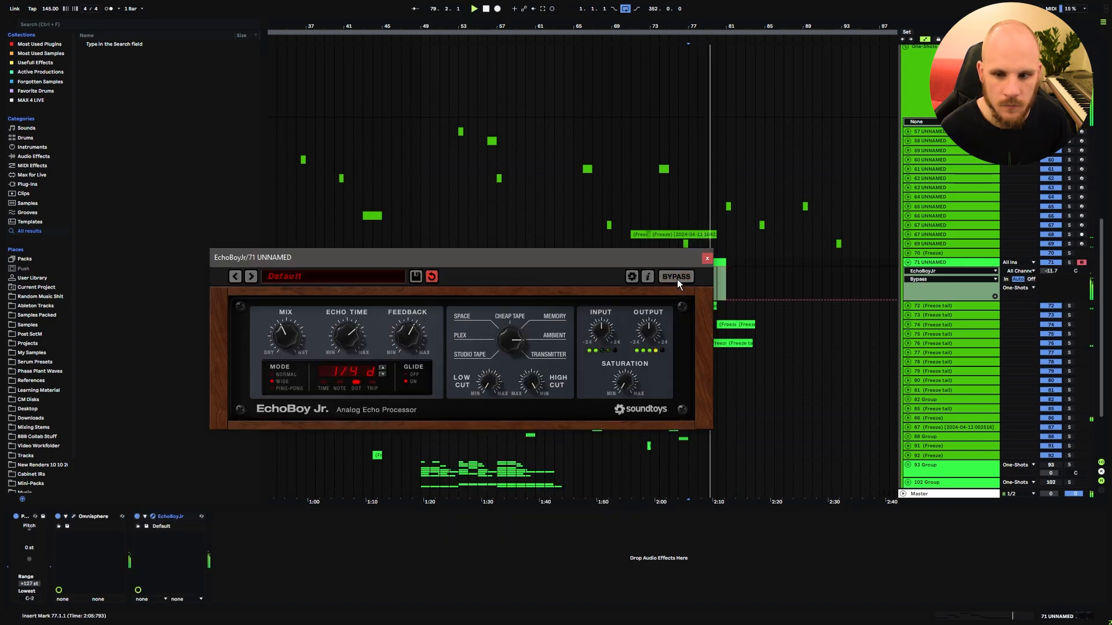
{"action": "left_click", "coordinate": [137, 517]}
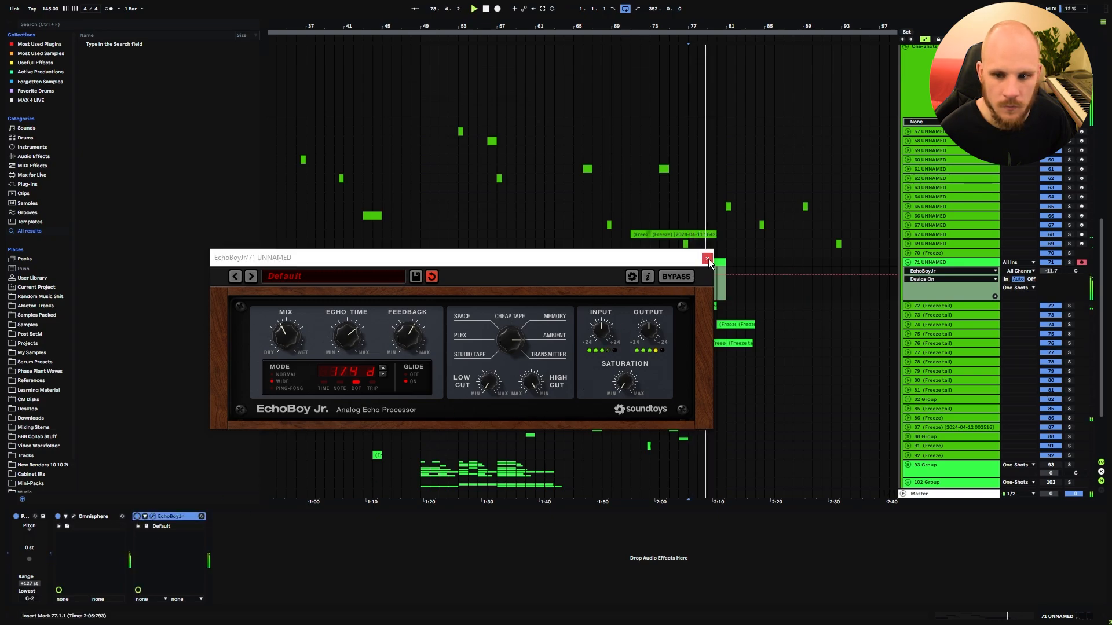
{"action": "left_click", "coordinate": [707, 258]}
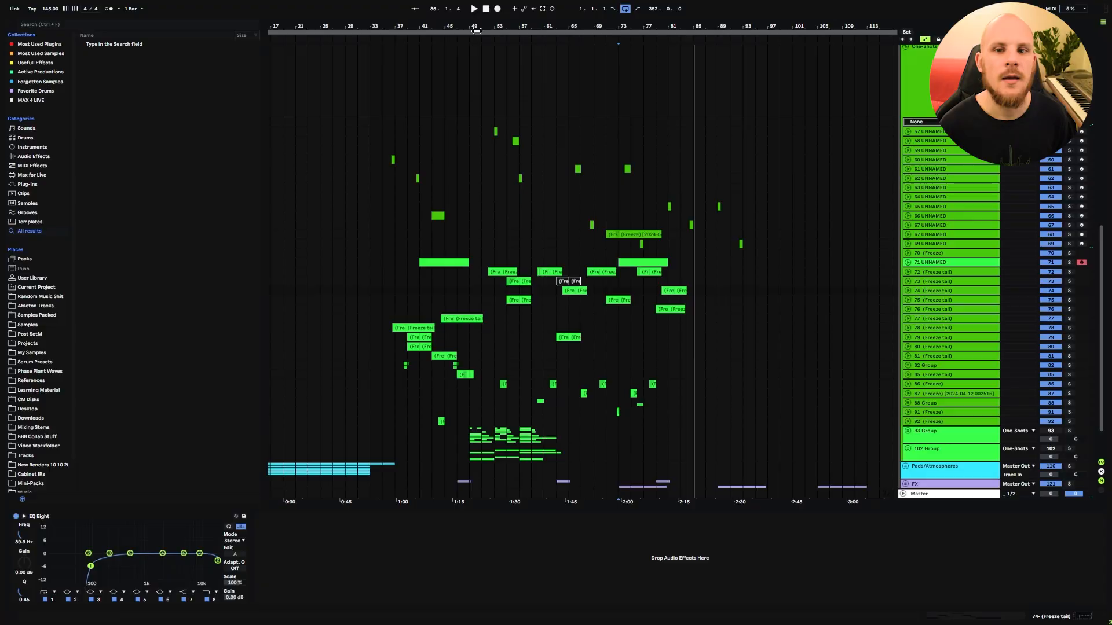
- Survey the whole arrangement, marking out the filled one-shot sections and the empty stretches from bar 85 onward
{"action": "key", "text": "w"}
{"action": "scroll", "coordinate": [560, 320], "scroll_direction": "up", "scroll_amount": 4}
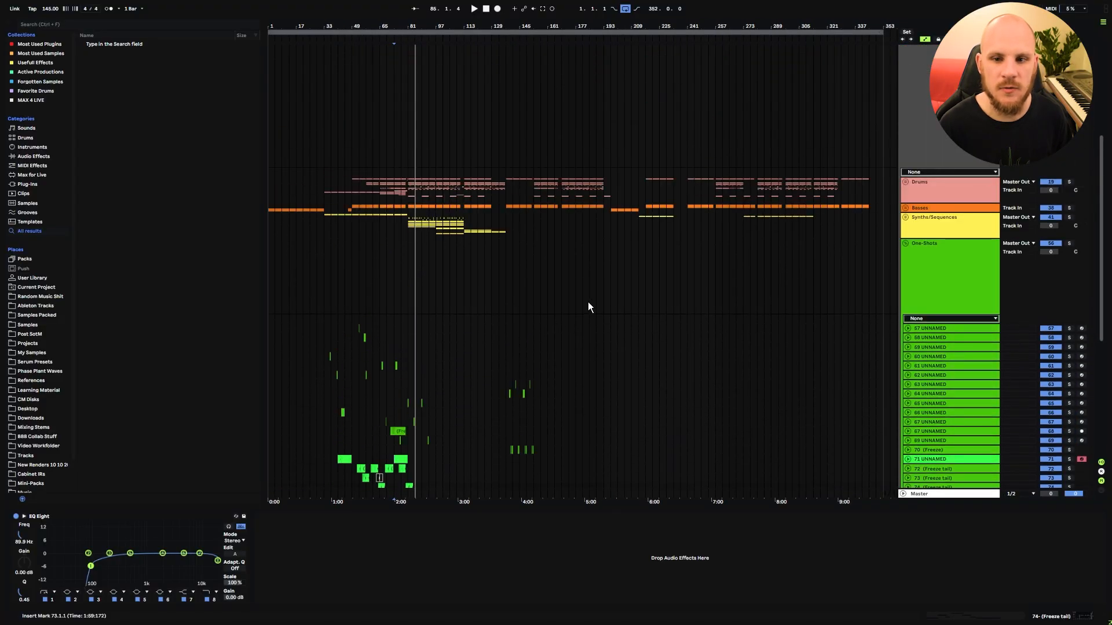
{"action": "left_click_drag", "start_coordinate": [530, 206], "coordinate": [870, 240]}
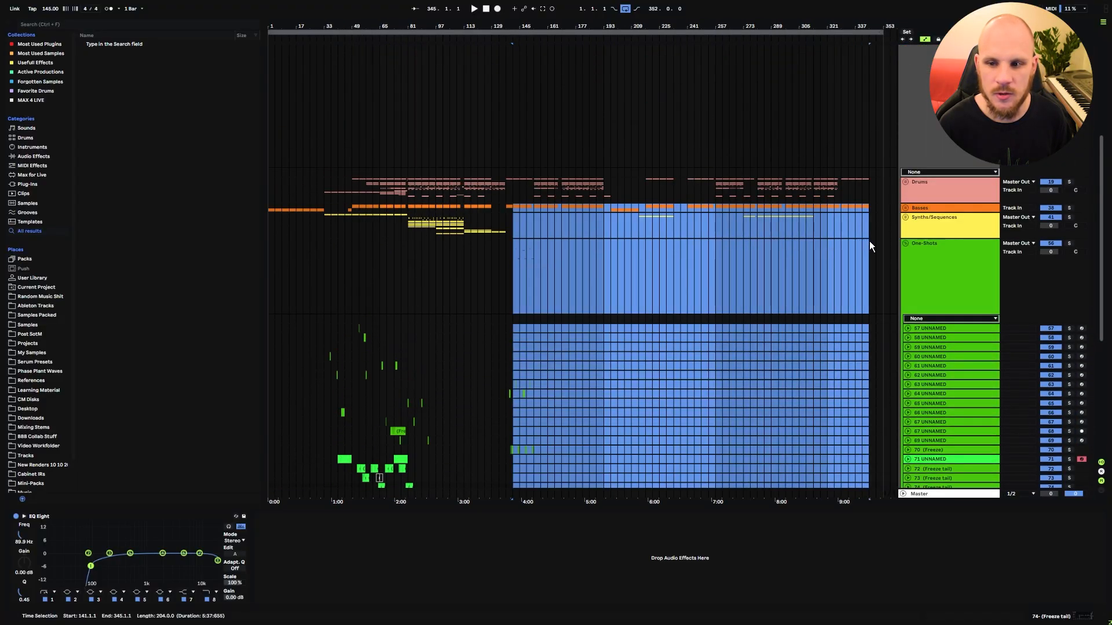
{"action": "scroll", "coordinate": [662, 315], "scroll_direction": "down", "scroll_amount": 1}
{"action": "scroll", "coordinate": [631, 313], "scroll_direction": "down", "scroll_amount": 5}
{"action": "left_click", "coordinate": [568, 307]}
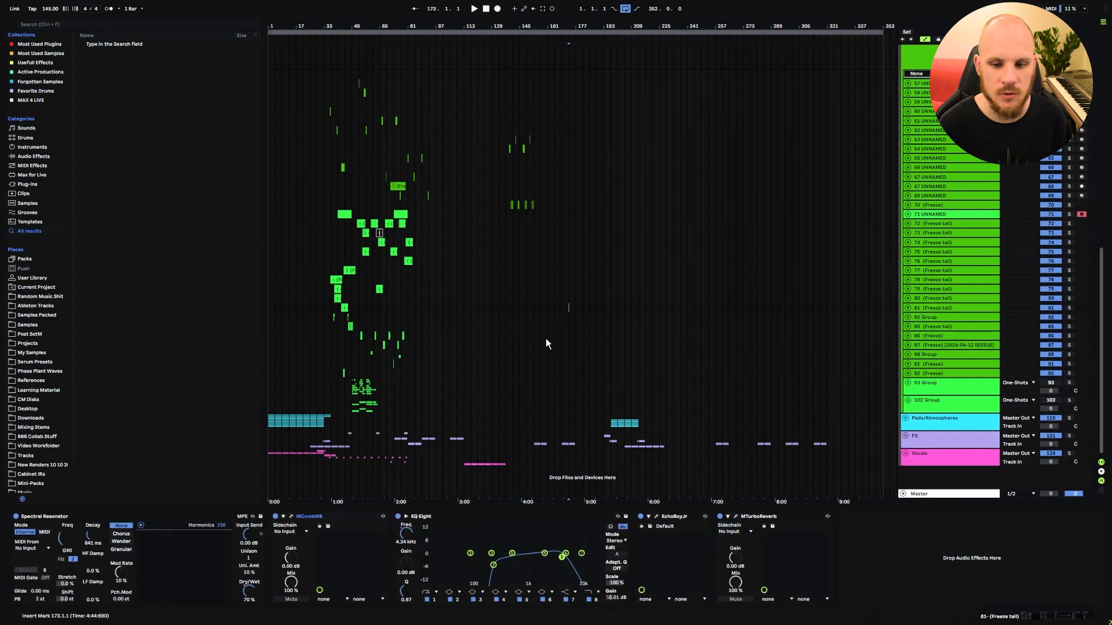
{"action": "scroll", "coordinate": [381, 301], "scroll_direction": "up", "scroll_amount": 2}
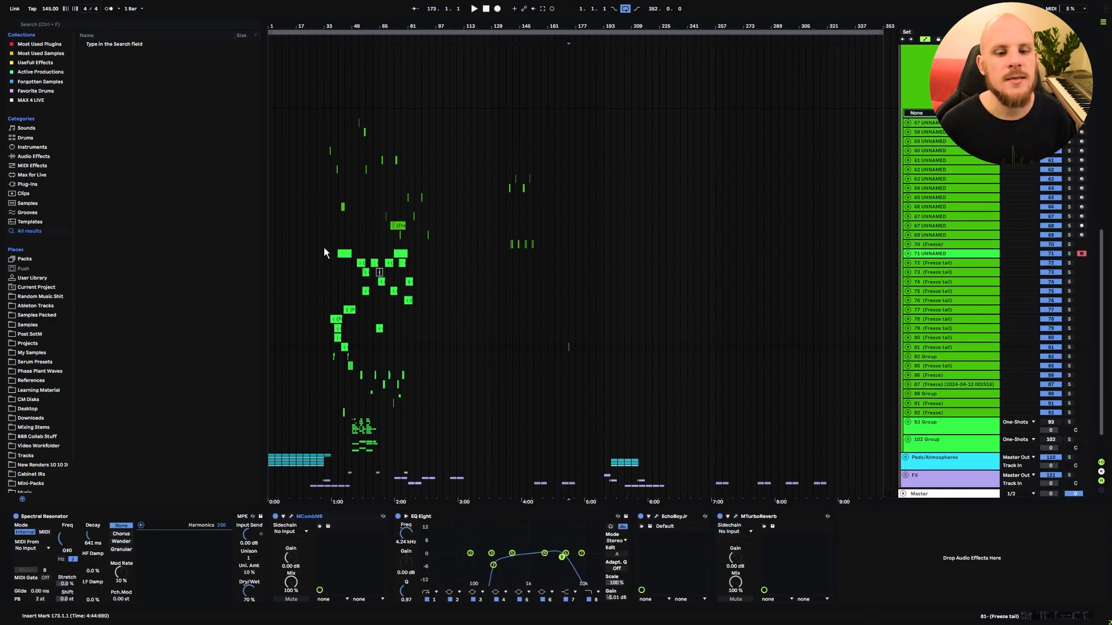
{"action": "left_click_drag", "start_coordinate": [325, 252], "coordinate": [415, 365]}
{"action": "left_click", "coordinate": [419, 373]}
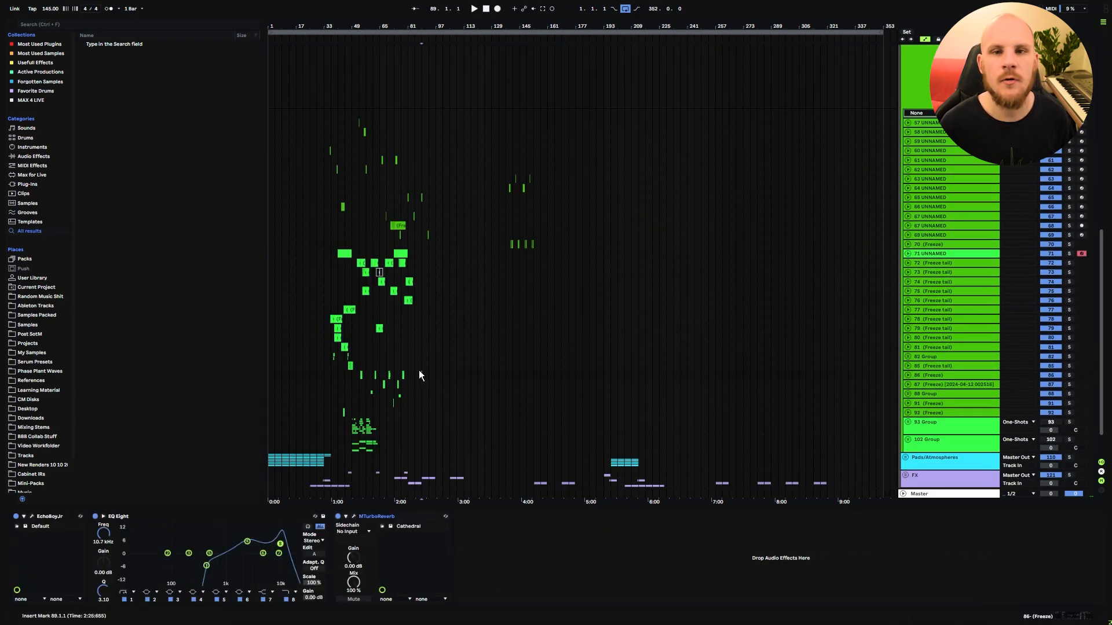
{"action": "left_click_drag", "start_coordinate": [419, 265], "coordinate": [681, 355]}
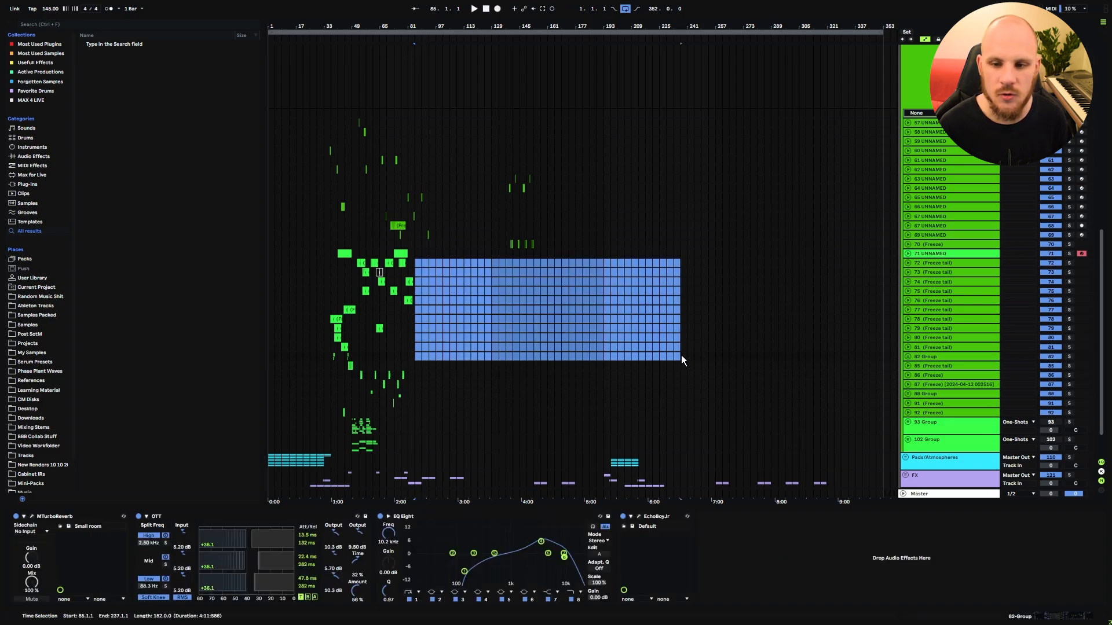
{"action": "left_click", "coordinate": [681, 356]}
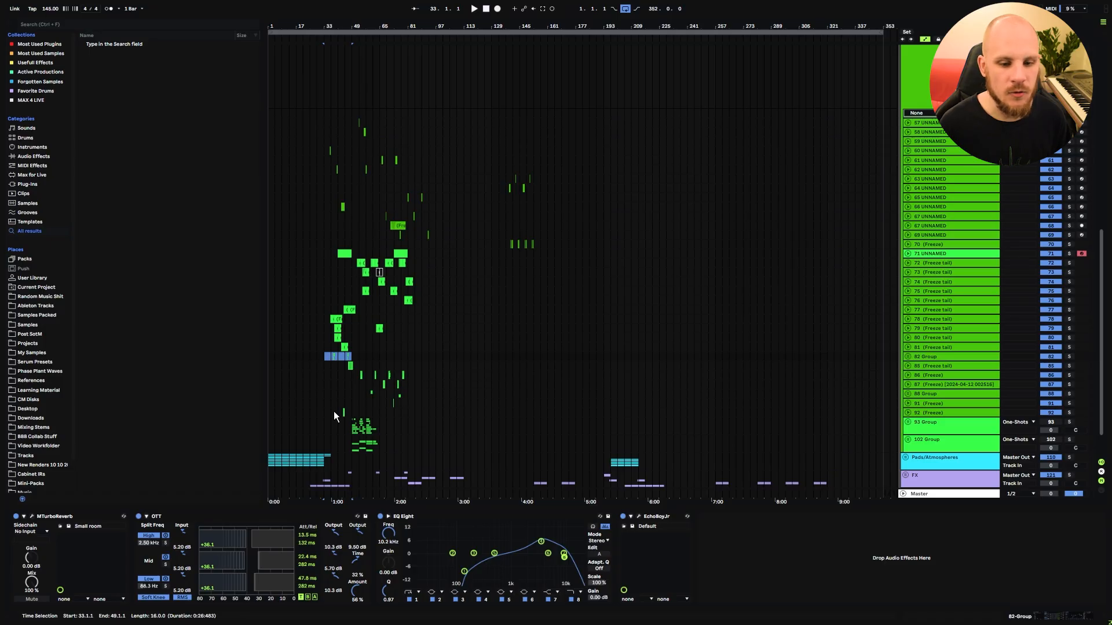
{"action": "left_click", "coordinate": [334, 412]}
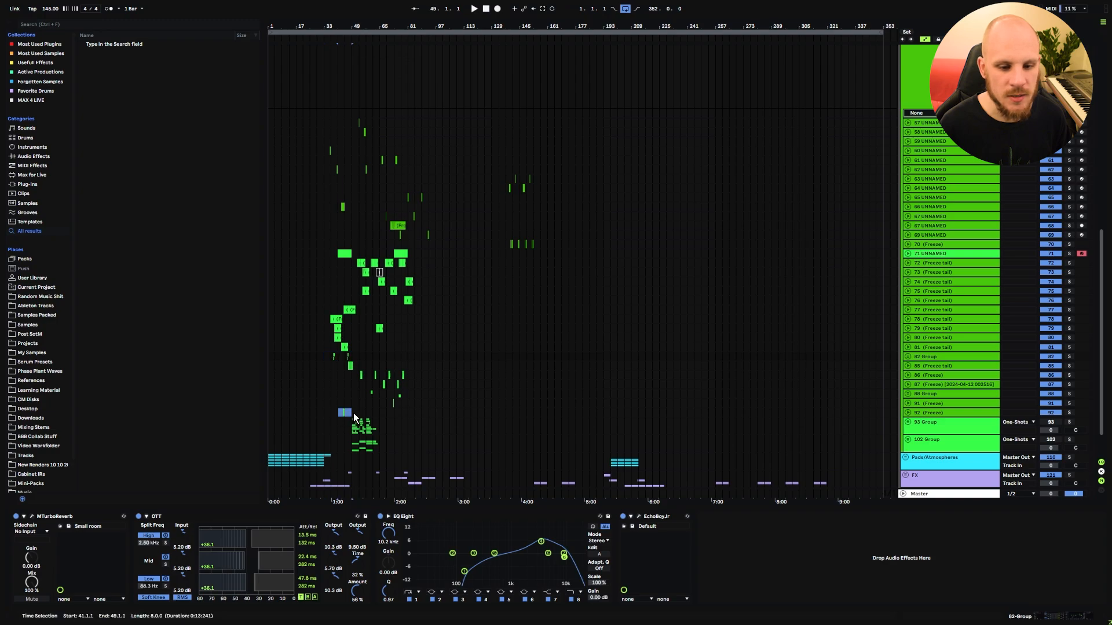
- Examine the one-shot clips around bars 65 to 85 and the empty stretch from bar 129 to 229
{"action": "left_click", "coordinate": [387, 403]}
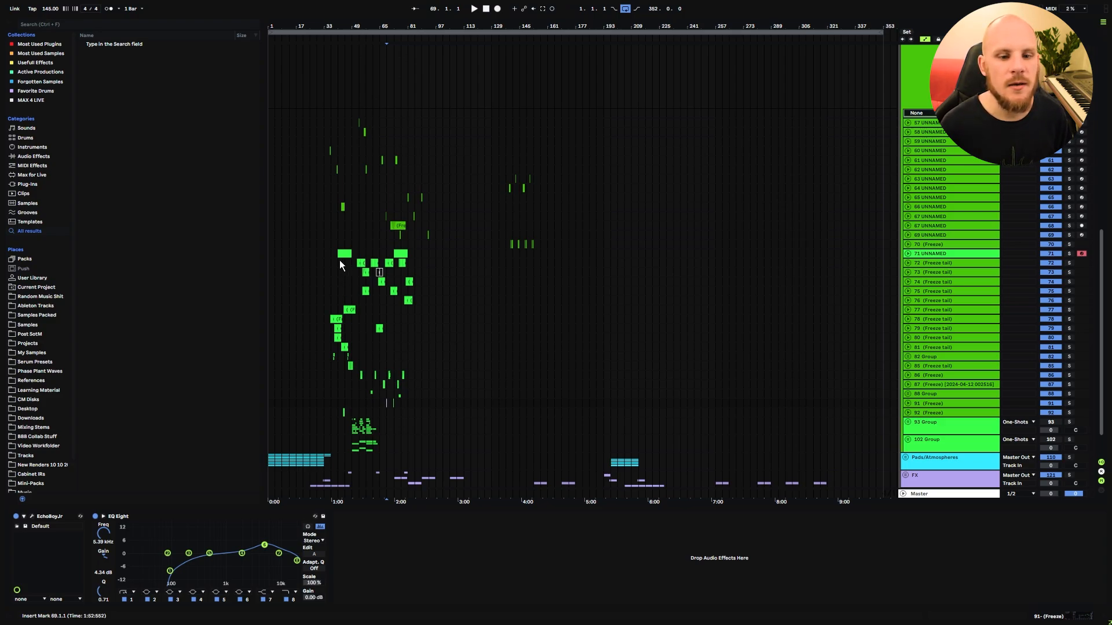
{"action": "left_click_drag", "start_coordinate": [339, 260], "coordinate": [410, 297]}
{"action": "left_click", "coordinate": [379, 245]}
{"action": "left_click_drag", "start_coordinate": [389, 249], "coordinate": [414, 255]}
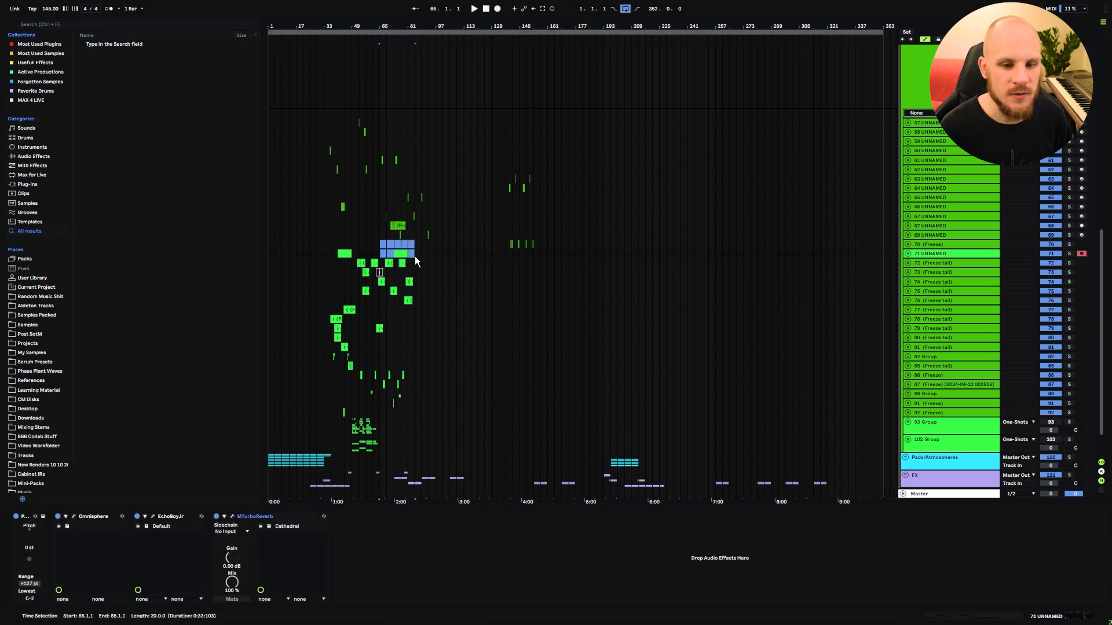
{"action": "left_click", "coordinate": [416, 252]}
{"action": "left_click_drag", "start_coordinate": [492, 255], "coordinate": [666, 260]}
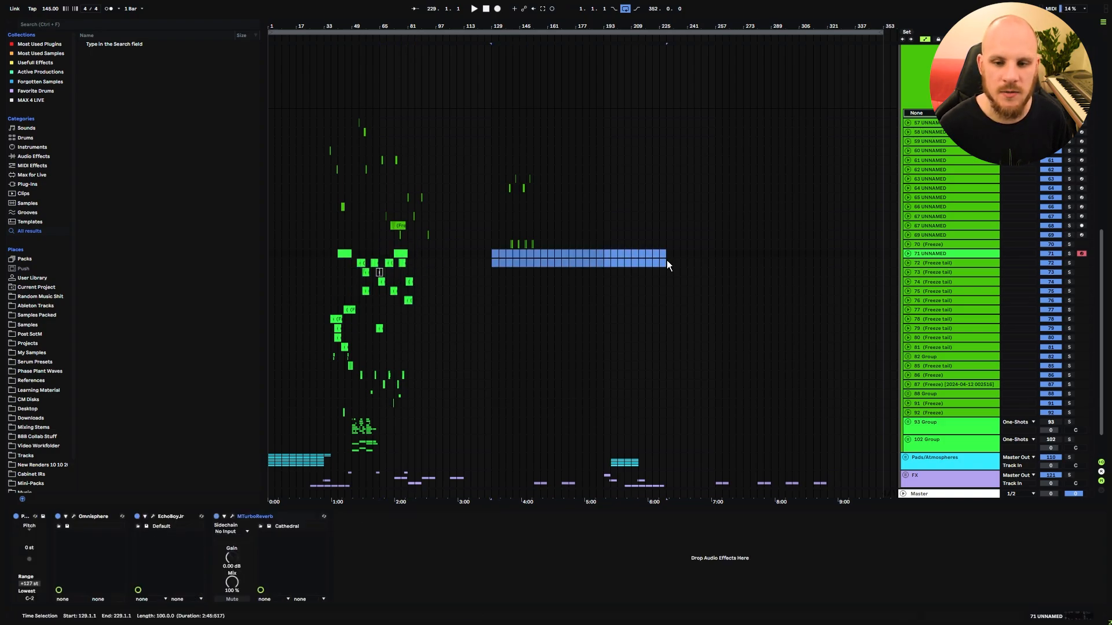
{"action": "left_click", "coordinate": [666, 261]}
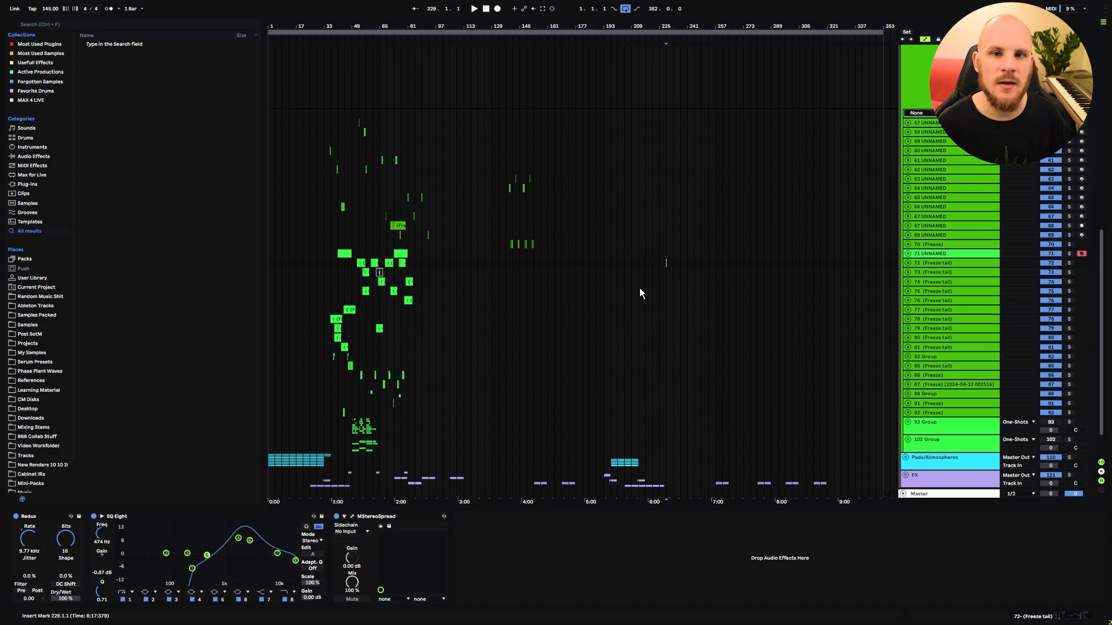
- Examine the gaps in the Synths/Sequences and Basses groups, marking out bars 137 to 153 and 329 to 341
{"action": "scroll", "coordinate": [428, 308], "scroll_direction": "up", "scroll_amount": 5}
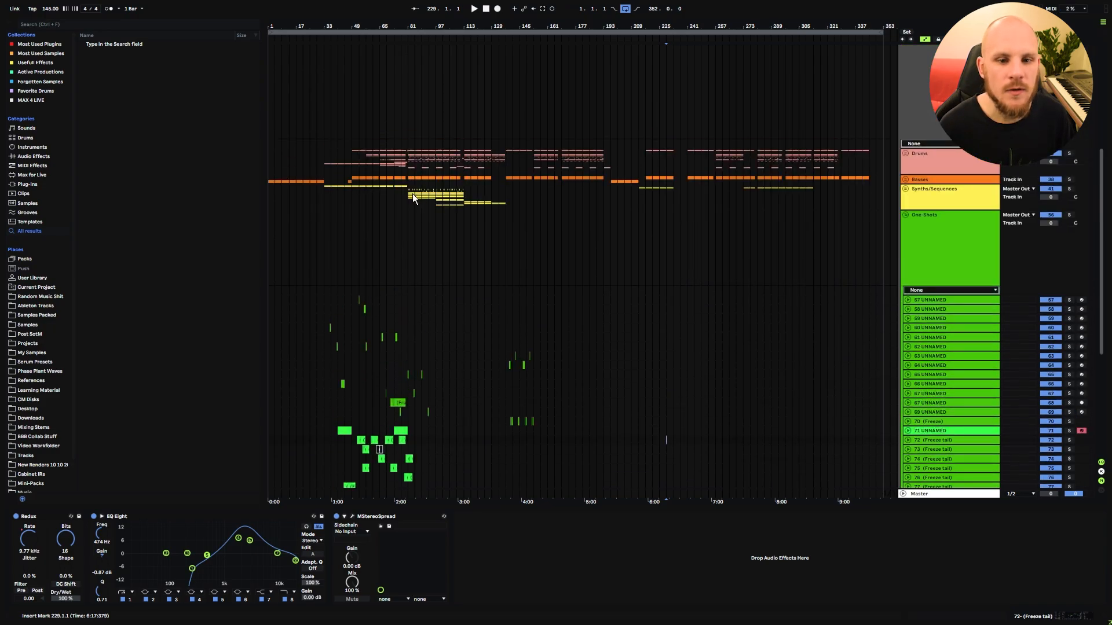
{"action": "left_click_drag", "start_coordinate": [412, 195], "coordinate": [517, 186]}
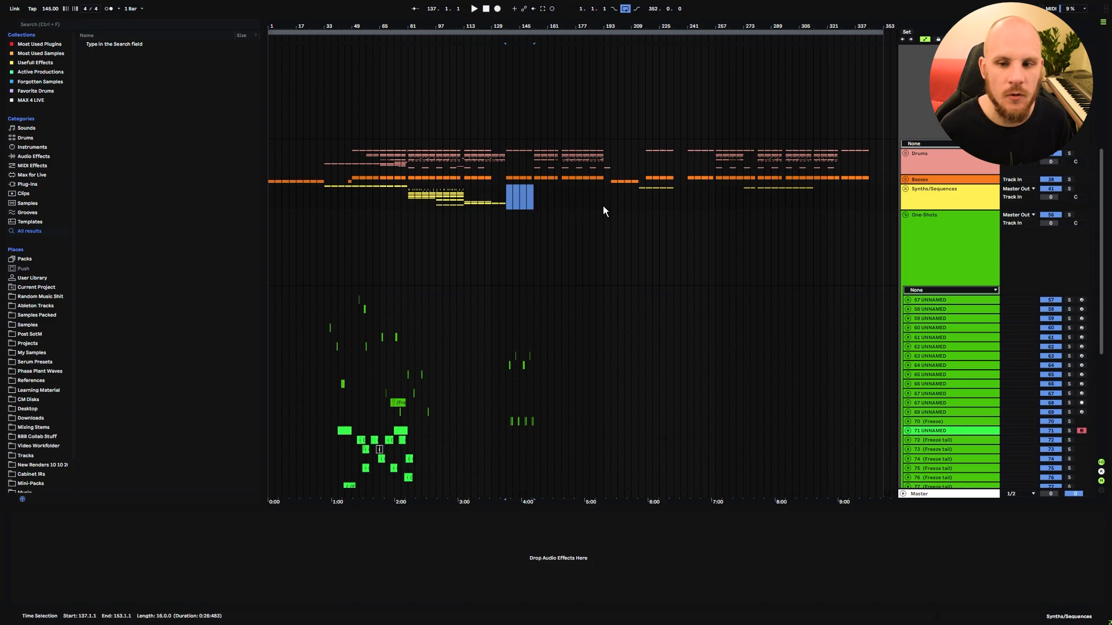
{"action": "left_click_drag", "start_coordinate": [645, 186], "coordinate": [727, 199]}
{"action": "left_click", "coordinate": [692, 183]}
{"action": "left_click_drag", "start_coordinate": [839, 182], "coordinate": [863, 182]}
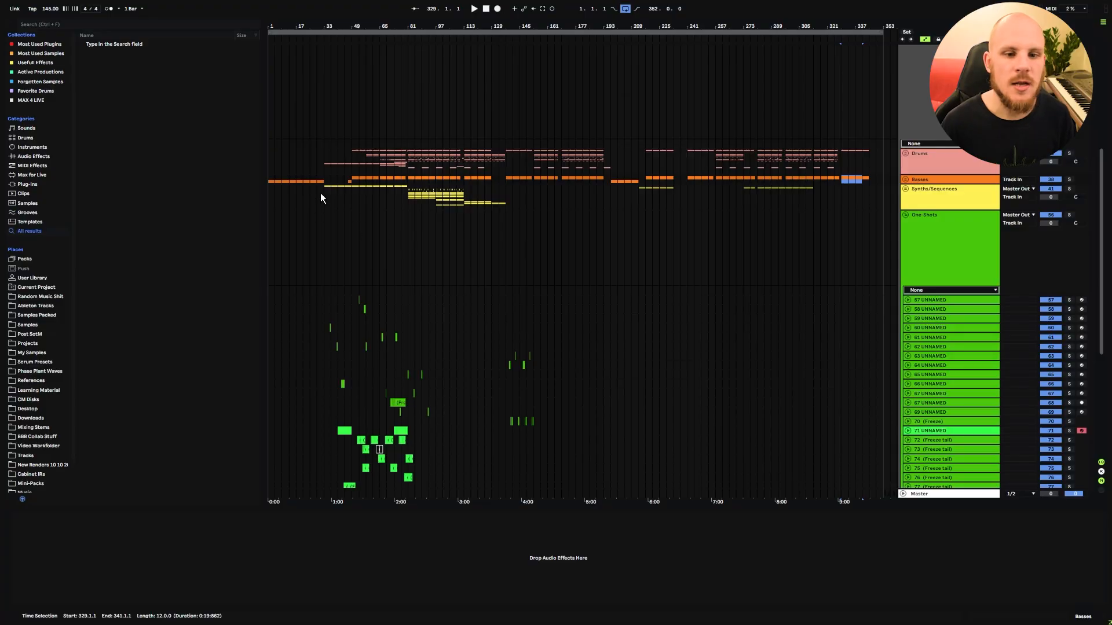
- Play the arrangement from bar 33 with the one-shot tracks from 71 onward deactivated
{"action": "left_click", "coordinate": [323, 188]}
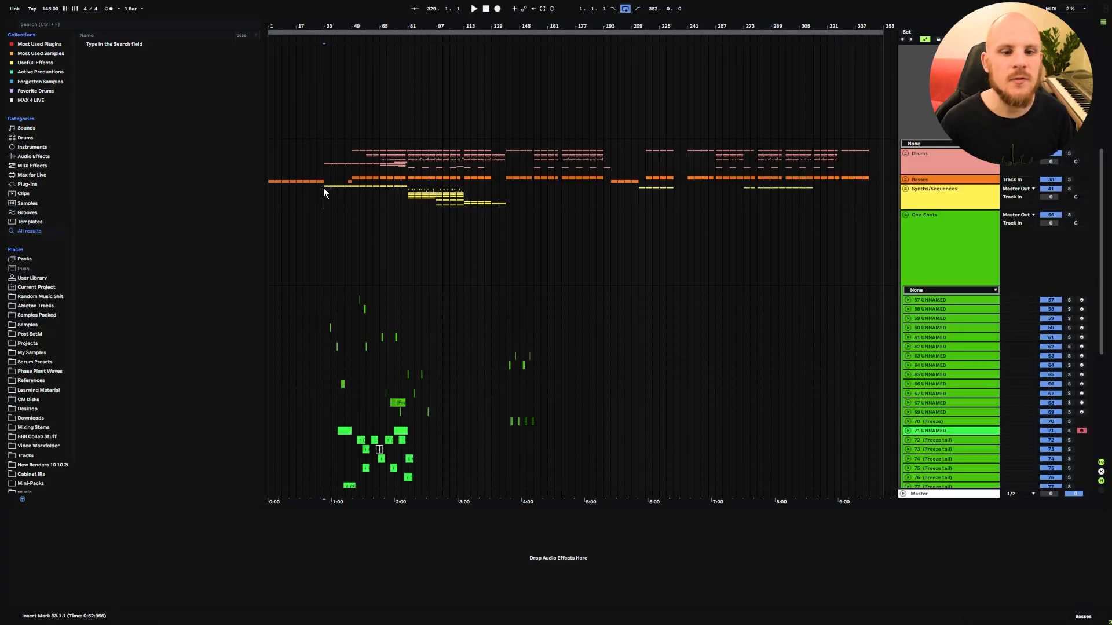
{"action": "scroll", "coordinate": [323, 260], "scroll_direction": "down", "scroll_amount": 6}
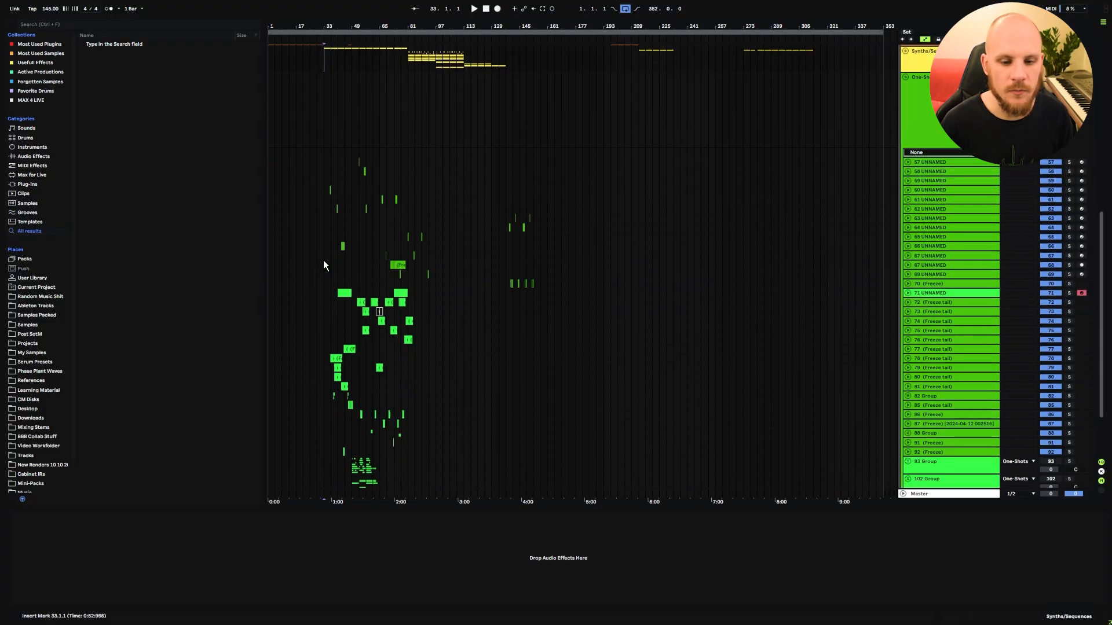
{"action": "scroll", "coordinate": [323, 260], "scroll_direction": "up", "scroll_amount": 1}
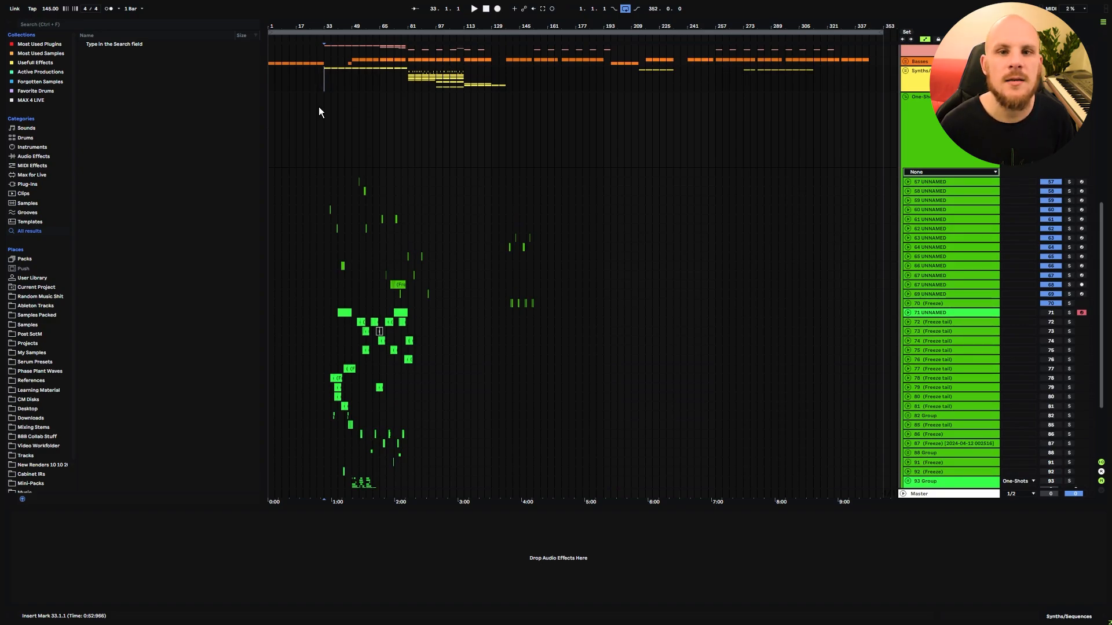
{"action": "key", "text": "space"}
{"action": "left_click", "coordinate": [905, 96]}
{"action": "scroll", "coordinate": [554, 287], "scroll_direction": "up", "scroll_amount": 3}
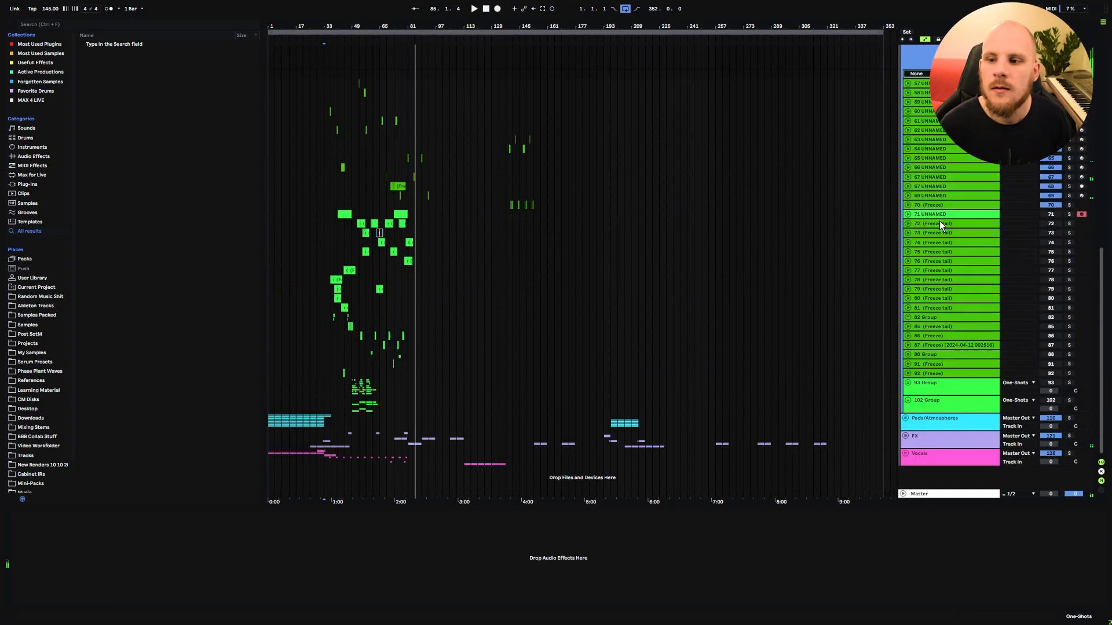
- Reactivate one-shot tracks 71 through 92 together
{"action": "left_click", "coordinate": [933, 277]}
{"action": "left_click", "coordinate": [969, 373]}
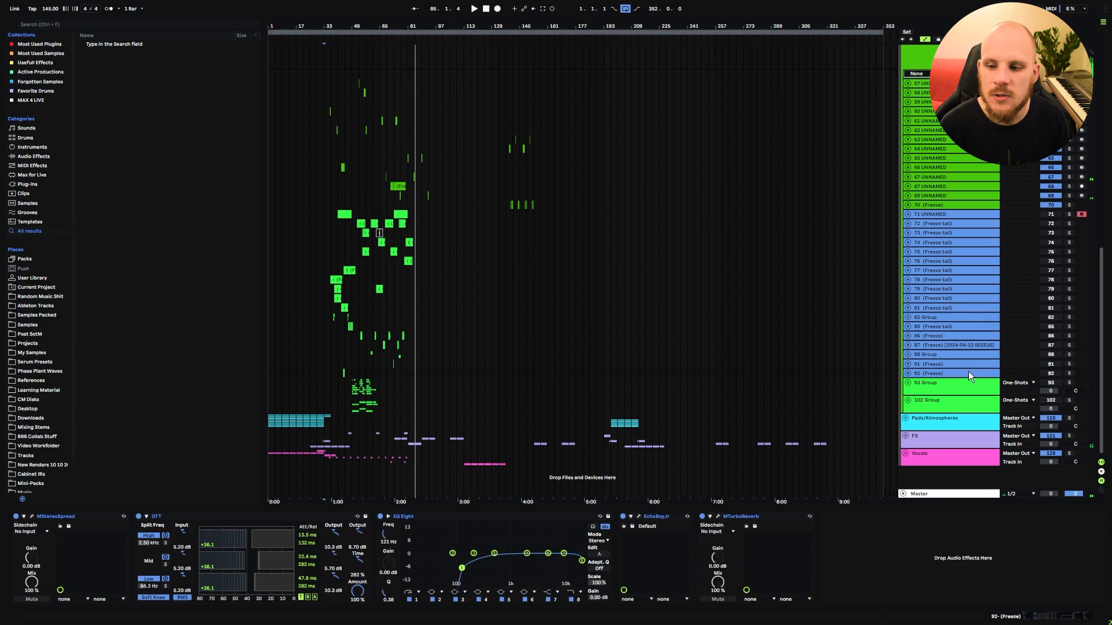
{"action": "left_click", "coordinate": [1050, 374]}
- Play the arrangement from bar 33 with the reactivated one-shots and collapse the One-Shots group
{"action": "scroll", "coordinate": [327, 267], "scroll_direction": "up", "scroll_amount": 5}
{"action": "key", "text": "space"}
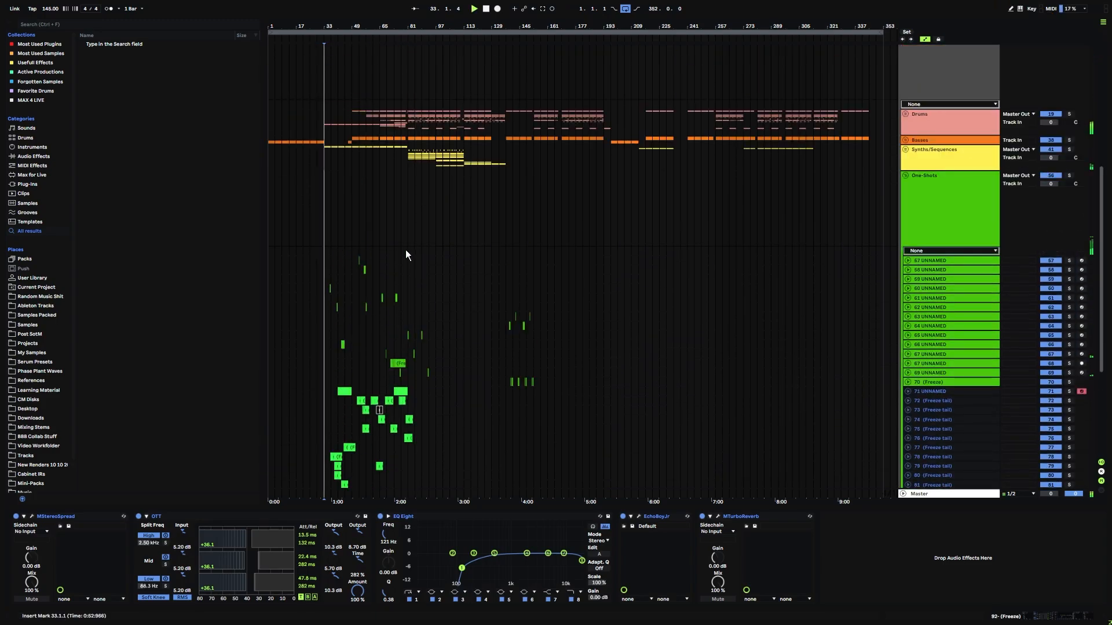
{"action": "left_click", "coordinate": [905, 176]}
{"action": "scroll", "coordinate": [745, 294], "scroll_direction": "up", "scroll_amount": 3}
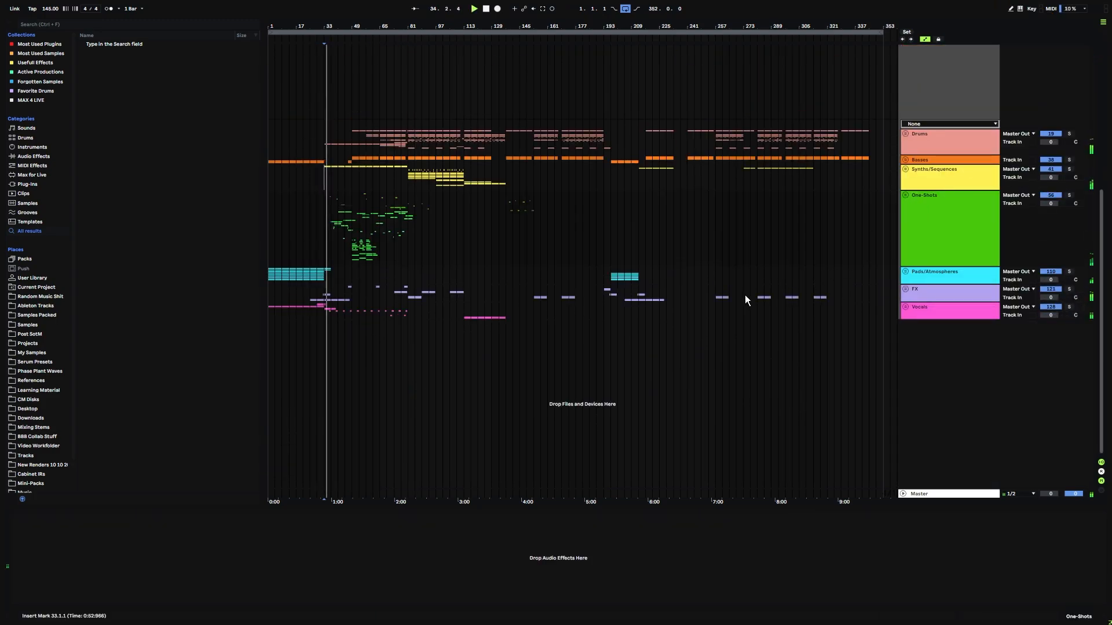